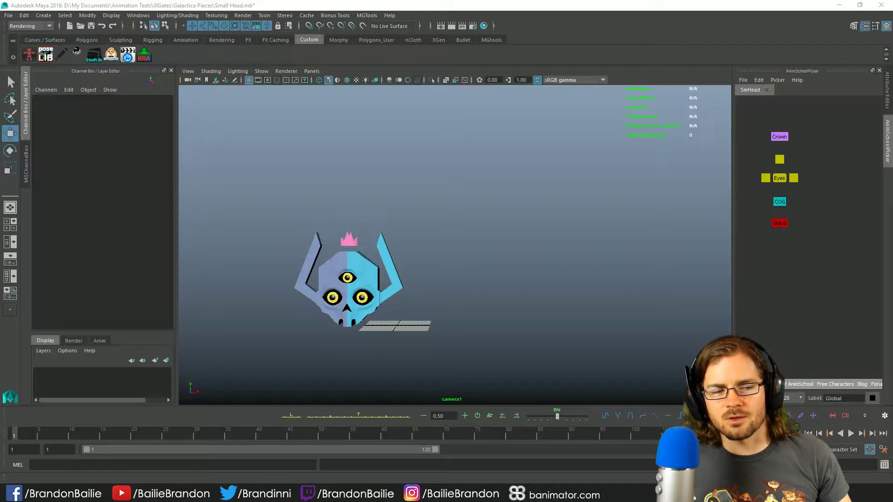
# Step: Select the head's Global control and reframe the skull head in the camera1 view
pyautogui.click(535, 157)
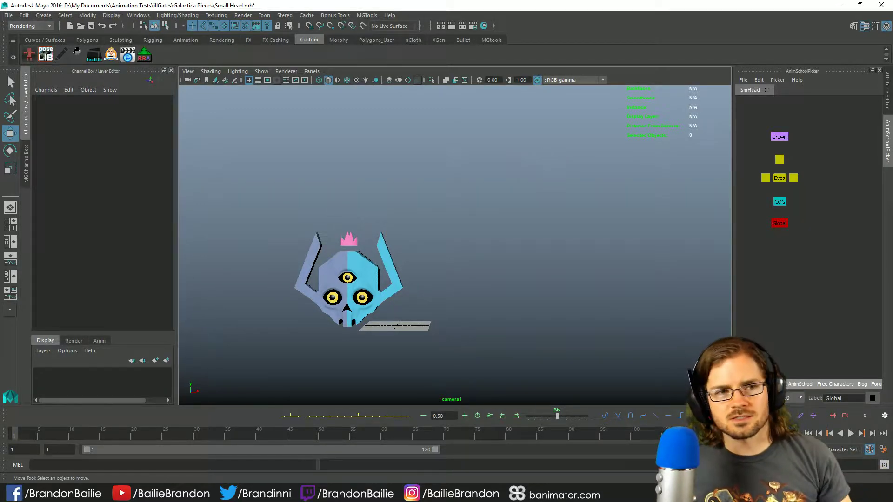
pyautogui.press('q')
pyautogui.keyDown('alt'); pyautogui.moveTo(489, 284); pyautogui.dragTo(487, 315); pyautogui.keyUp('alt')
pyautogui.keyDown('alt'); pyautogui.moveTo(552, 300); pyautogui.dragTo(584, 295); pyautogui.keyUp('alt')
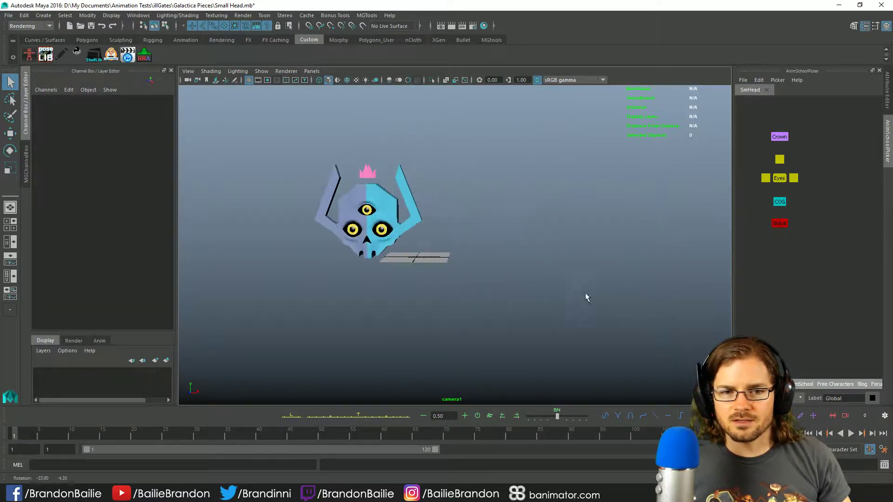
pyautogui.click(779, 223)
pyautogui.scroll(3, 780, 221)
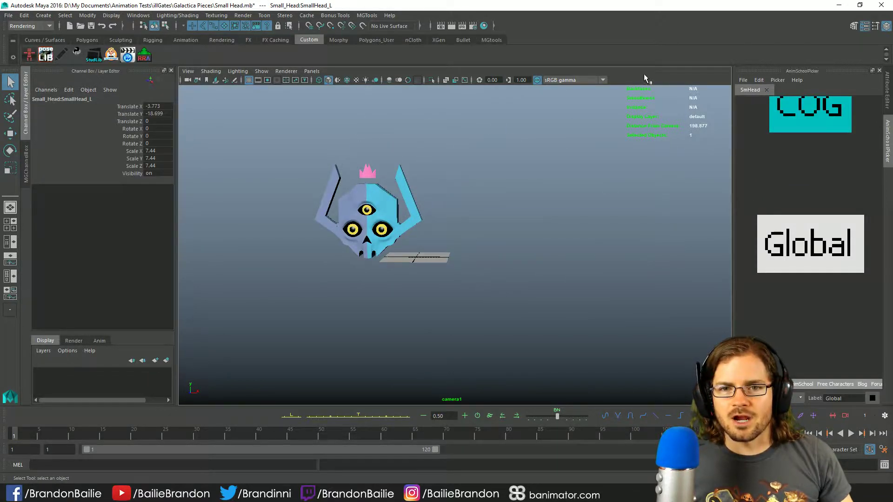
pyautogui.press('f')
pyautogui.scroll(-5, 567, 259)
pyautogui.scroll(2, 558, 286)
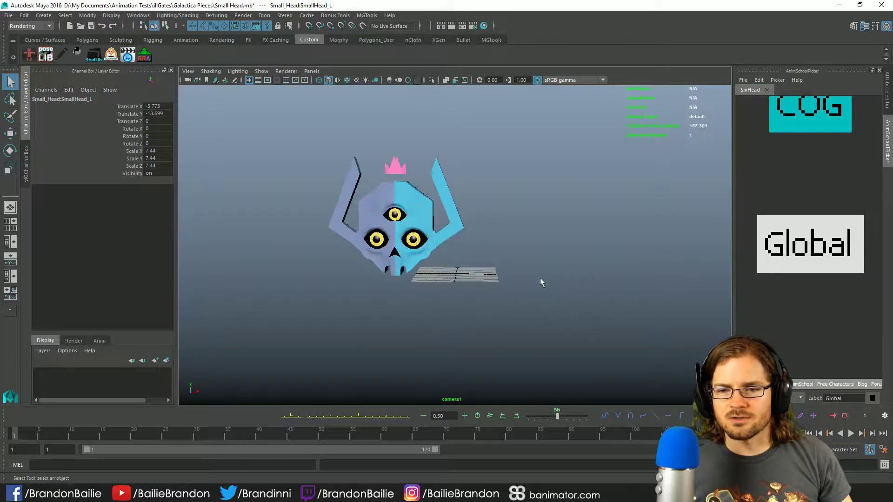
pyautogui.scroll(1, 529, 295)
pyautogui.keyDown('alt'); pyautogui.moveTo(541, 282); pyautogui.dragTo(560, 265); pyautogui.keyUp('alt')
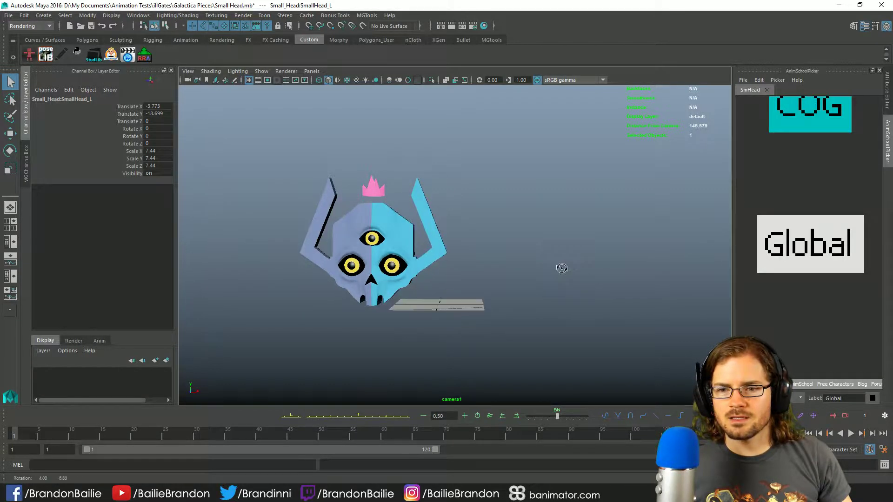
# Step: Reset the X, Y and Z rotation of camera1
pyautogui.click(181, 80)
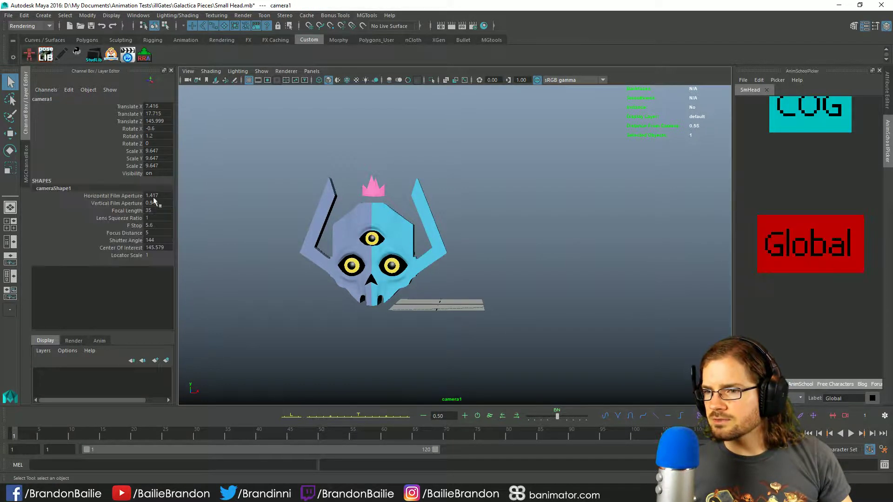
pyautogui.moveTo(160, 131); pyautogui.dragTo(153, 145)
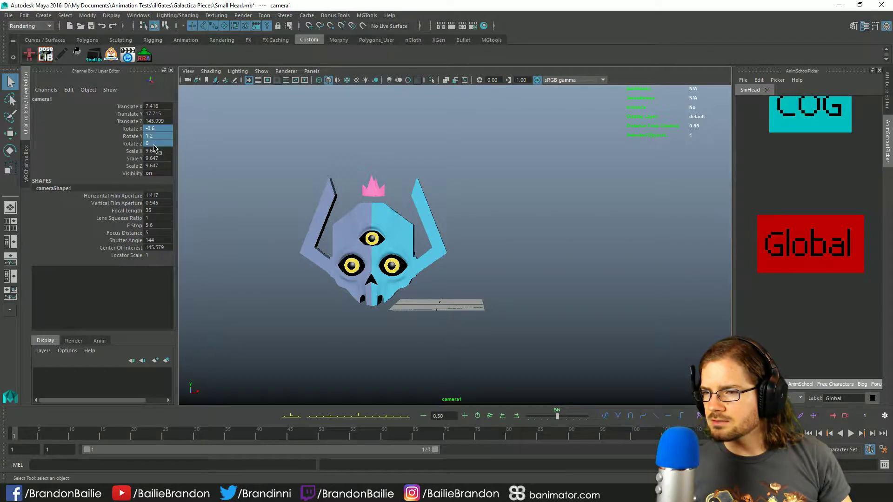
pyautogui.press('Return')
pyautogui.click(596, 280)
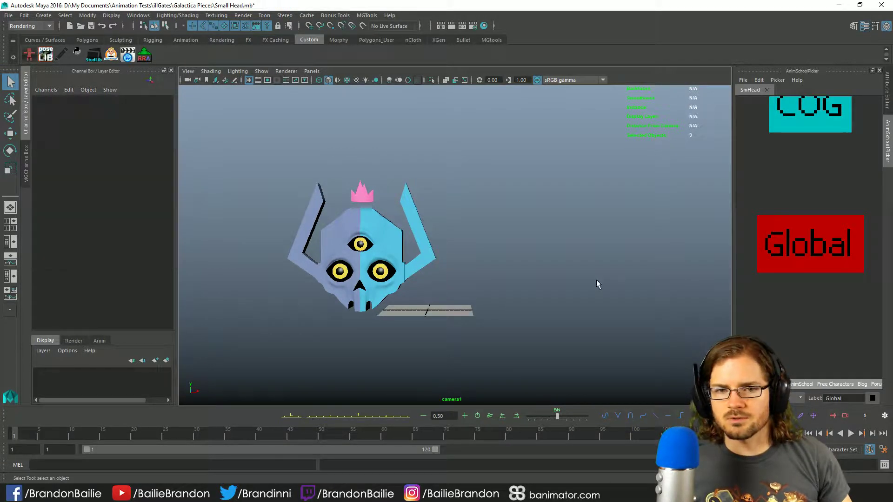
# Step: Resize and centre the picker layout so its controls from Crown down to Global fit together
pyautogui.keyDown('alt'); pyautogui.moveTo(851, 185); pyautogui.dragTo(775, 175, button='right'); pyautogui.keyUp('alt')
pyautogui.keyDown('alt'); pyautogui.moveTo(803, 191); pyautogui.dragTo(769, 270, button='middle'); pyautogui.keyUp('alt')
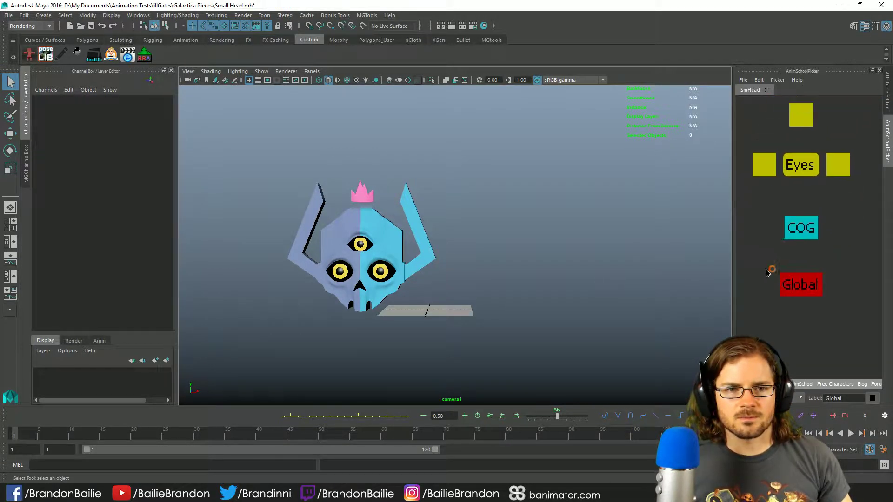
pyautogui.keyDown('alt'); pyautogui.moveTo(770, 269); pyautogui.dragTo(786, 244, button='right'); pyautogui.keyUp('alt')
pyautogui.keyDown('alt'); pyautogui.moveTo(786, 244); pyautogui.dragTo(795, 285, button='middle'); pyautogui.keyUp('alt')
pyautogui.keyDown('alt'); pyautogui.moveTo(794, 285); pyautogui.dragTo(805, 269, button='right'); pyautogui.keyUp('alt')
pyautogui.keyDown('alt'); pyautogui.moveTo(806, 269); pyautogui.dragTo(798, 229, button='middle'); pyautogui.keyUp('alt')
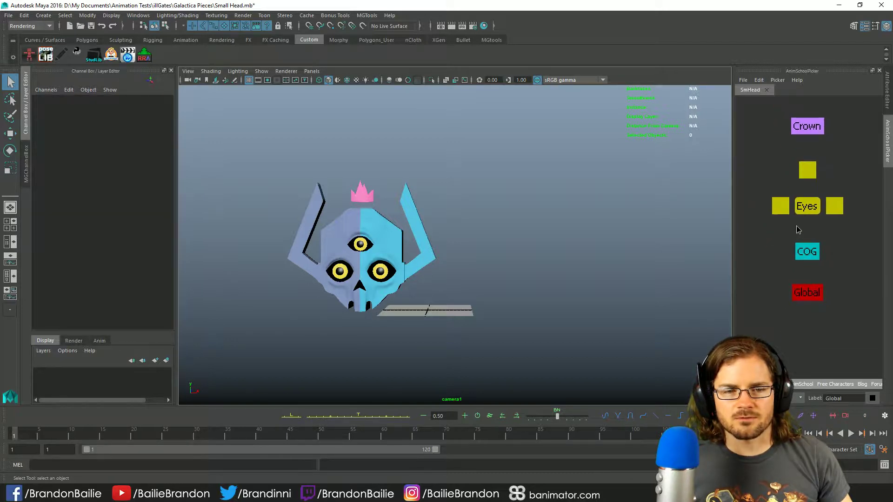
pyautogui.keyDown('alt'); pyautogui.moveTo(798, 229); pyautogui.dragTo(872, 144, button='right'); pyautogui.keyUp('alt')
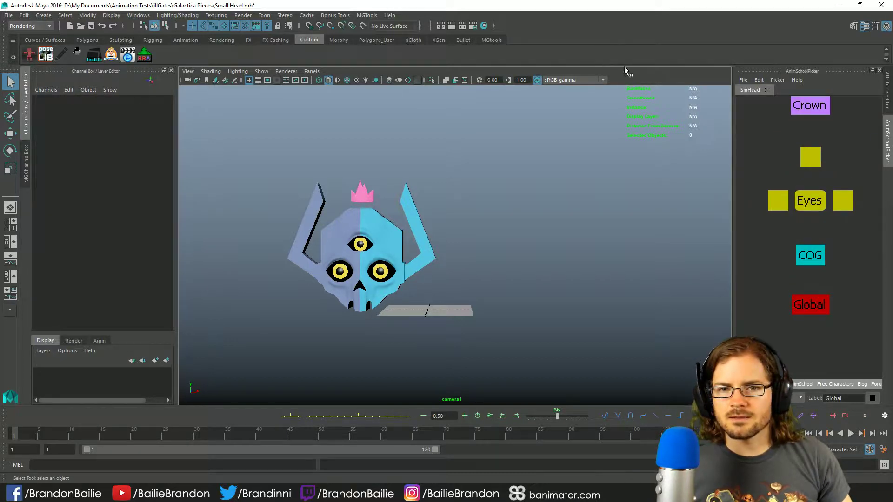
# Step: In the perspective view, create a polygon plane and scale it uniformly to about 178
pyautogui.press('space')
pyautogui.keyDown('alt'); pyautogui.moveTo(530, 287); pyautogui.dragTo(510, 287, button='right'); pyautogui.keyUp('alt')
pyautogui.keyDown('alt'); pyautogui.moveTo(510, 287); pyautogui.dragTo(421, 298); pyautogui.keyUp('alt')
pyautogui.keyDown('alt'); pyautogui.moveTo(421, 297); pyautogui.dragTo(554, 290, button='right'); pyautogui.keyUp('alt')
pyautogui.keyDown('alt'); pyautogui.moveTo(553, 290); pyautogui.dragTo(496, 296, button='middle'); pyautogui.keyUp('alt')
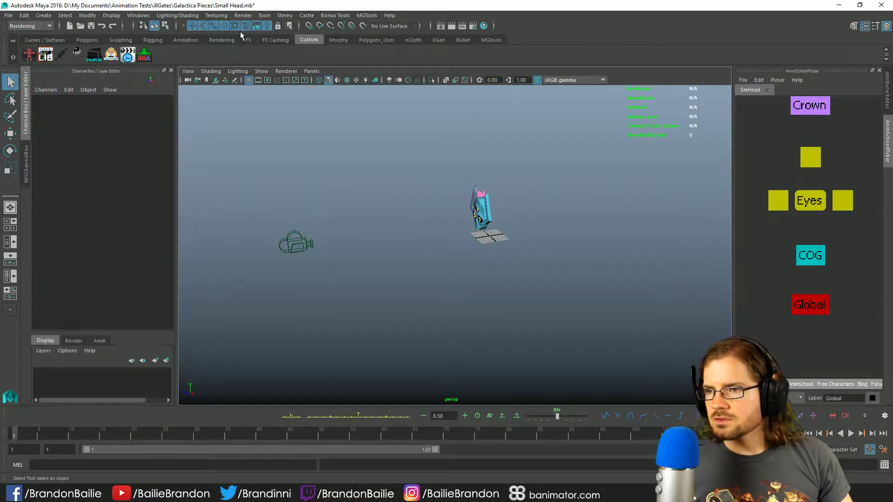
pyautogui.click(43, 15)
pyautogui.moveTo(76, 60)
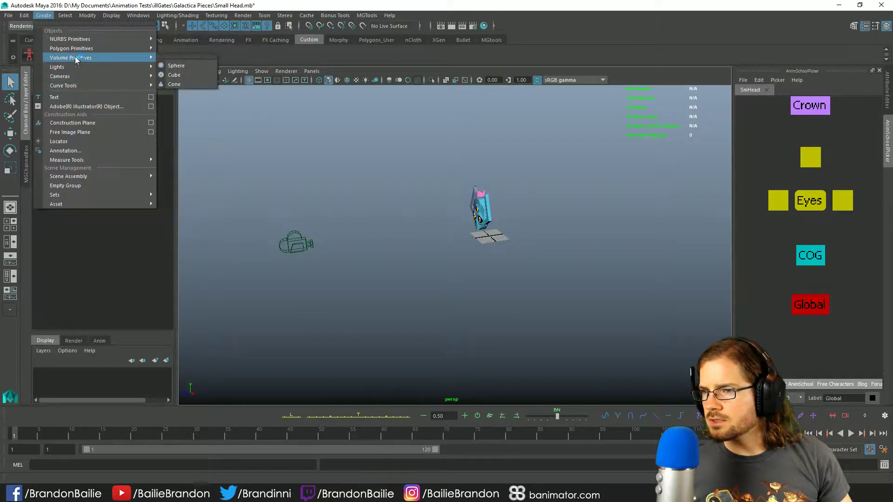
pyautogui.click(186, 94)
pyautogui.press('r')
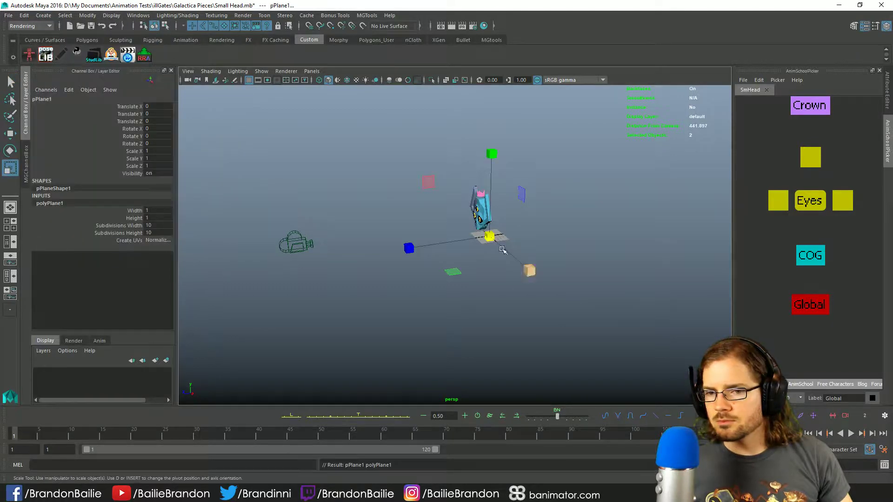
pyautogui.moveTo(490, 237); pyautogui.dragTo(544, 274)
pyautogui.press('e')
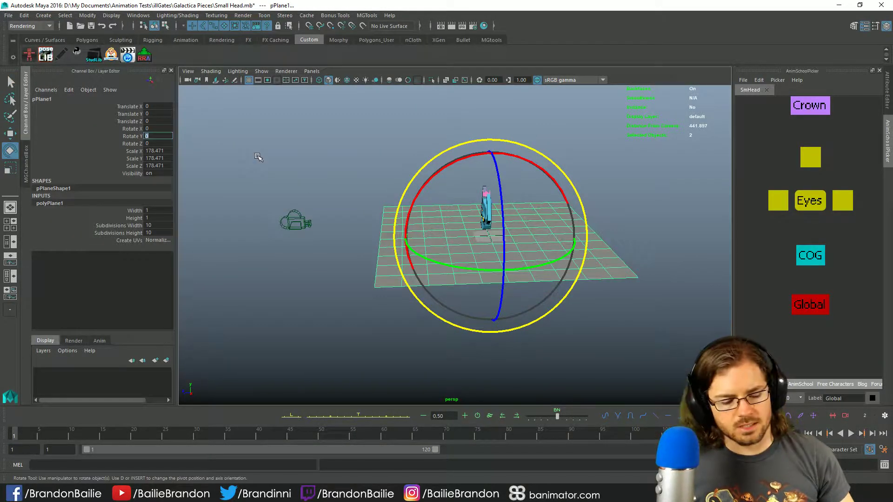
pyautogui.write('90')
pyautogui.press('Return')
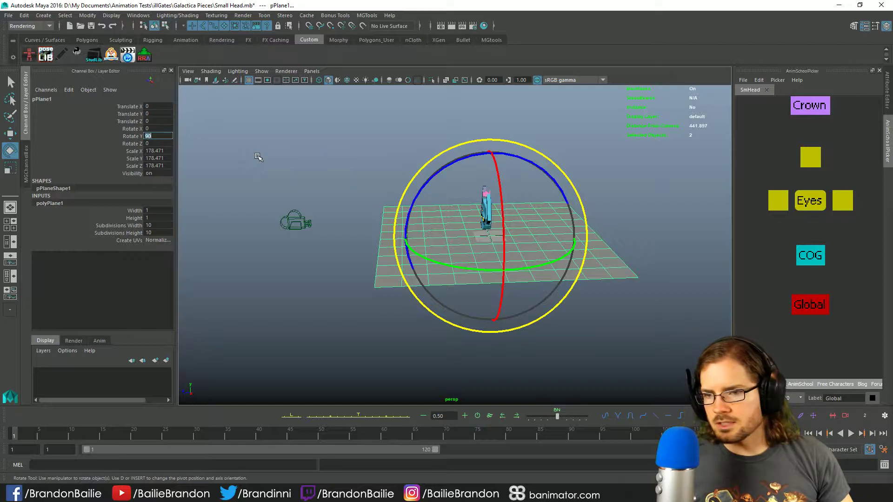
pyautogui.write('0')
pyautogui.press('Return')
# Step: Set the plane's Rotate X to 90 so it stands upright
pyautogui.click(161, 128)
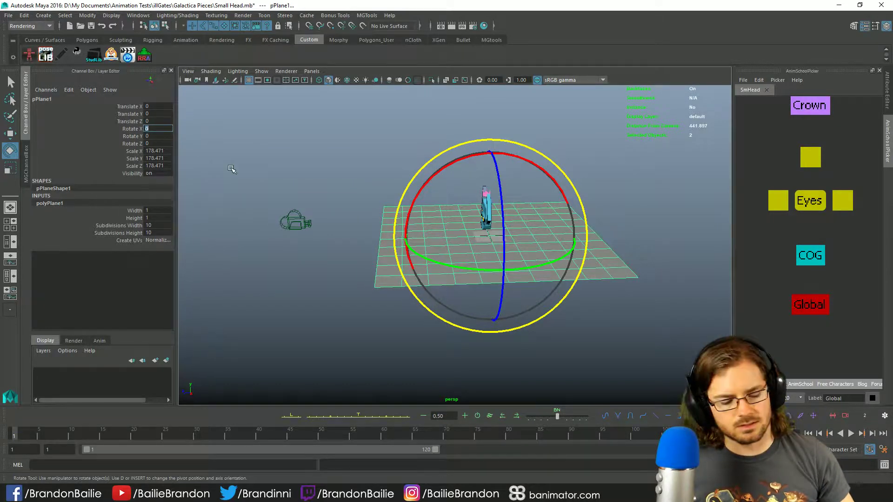
pyautogui.write('90')
pyautogui.press('Return')
pyautogui.click(644, 205)
# Step: Move the plane behind the head to about -10.96 on Z and scale it uniformly to about 682
pyautogui.press('w')
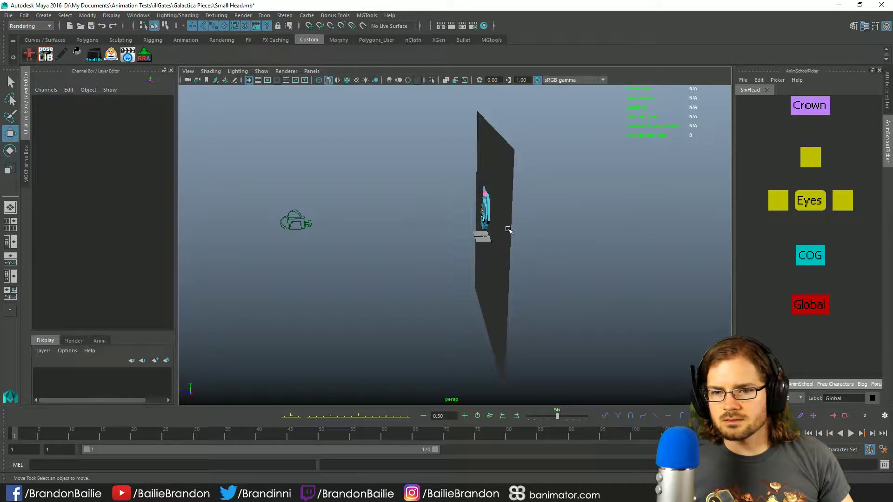
pyautogui.click(511, 208)
pyautogui.moveTo(399, 224); pyautogui.dragTo(737, 304)
pyautogui.press('r')
pyautogui.moveTo(503, 236); pyautogui.dragTo(660, 287)
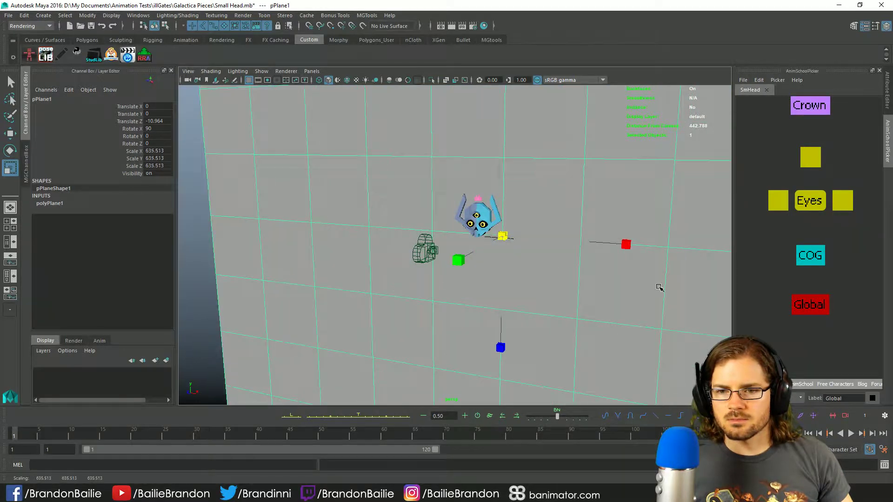
# Step: Add the plane to a new display layer and set that layer to Reference
pyautogui.press('q')
pyautogui.keyDown('alt'); pyautogui.moveTo(580, 267); pyautogui.dragTo(447, 269); pyautogui.keyUp('alt')
pyautogui.moveTo(94, 334); pyautogui.dragTo(125, 285)
pyautogui.click(166, 313)
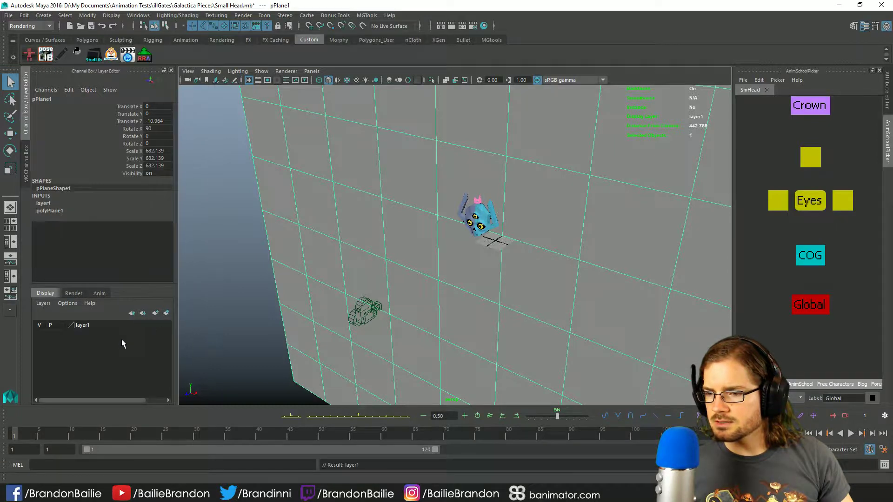
pyautogui.click(59, 329)
pyautogui.click(59, 329)
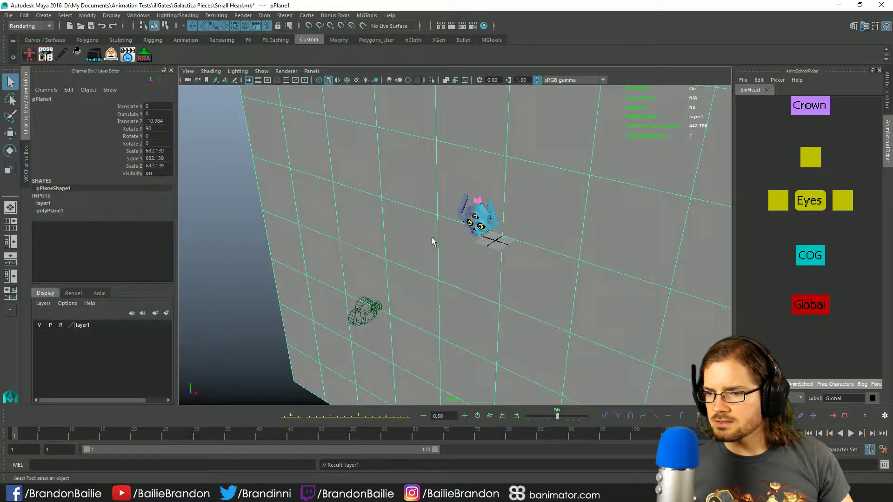
pyautogui.click(432, 237)
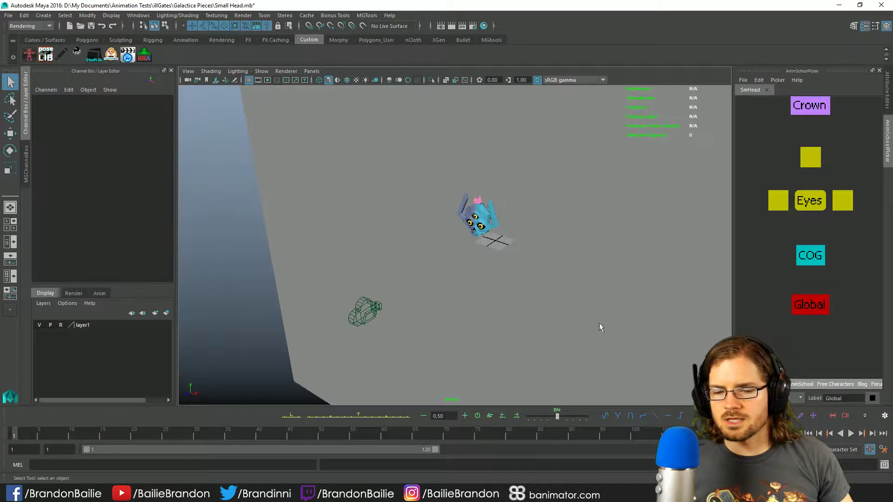
# Step: Select the Global control and check the head against the background plane through the shot camera
pyautogui.keyDown('alt'); pyautogui.moveTo(598, 326); pyautogui.dragTo(533, 259); pyautogui.keyUp('alt')
pyautogui.click(810, 304)
pyautogui.press('w')
pyautogui.press('f')
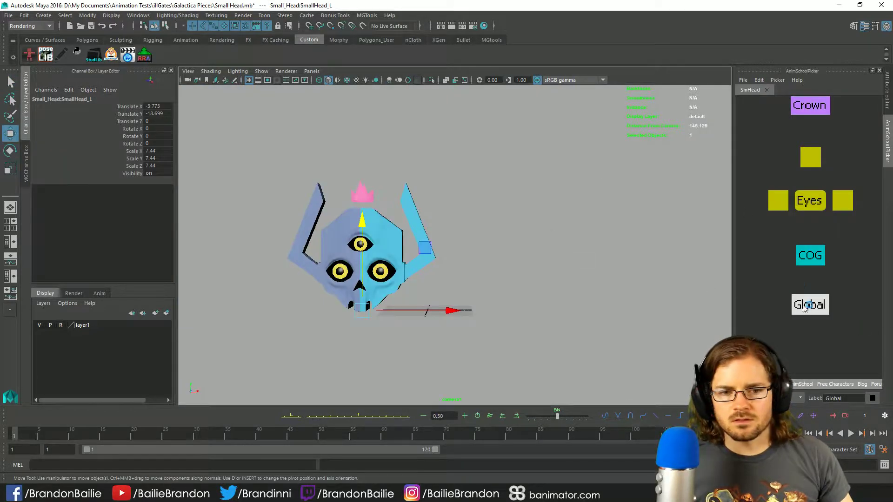
pyautogui.moveTo(805, 300); pyautogui.dragTo(805, 297)
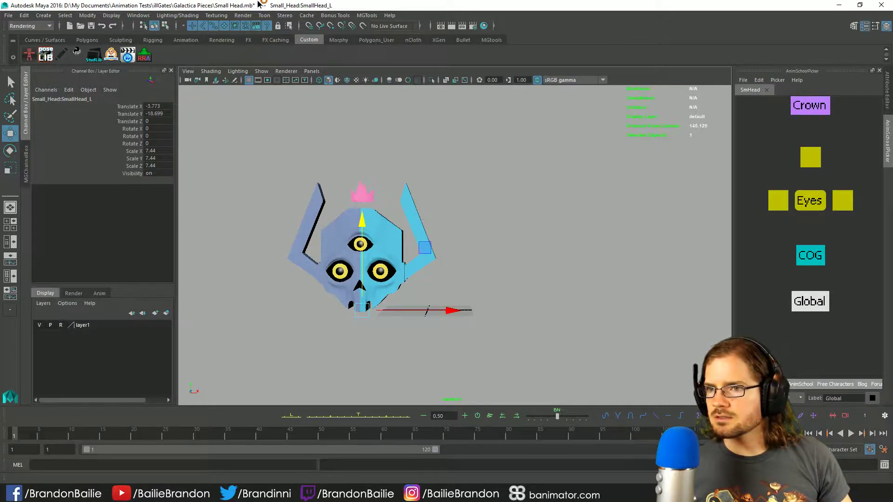
# Step: In the perspective view, turn off Reference on layer1 and select the background plane
pyautogui.keyDown('alt'); pyautogui.moveTo(591, 257); pyautogui.dragTo(566, 244); pyautogui.keyUp('alt')
pyautogui.click(565, 244)
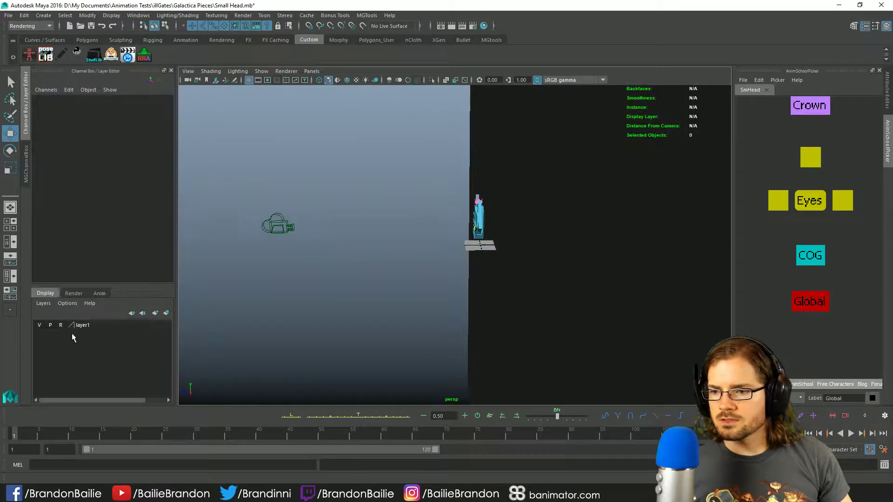
pyautogui.click(60, 325)
pyautogui.click(541, 317)
pyautogui.keyDown('alt'); pyautogui.moveTo(541, 316); pyautogui.dragTo(532, 326); pyautogui.keyUp('alt')
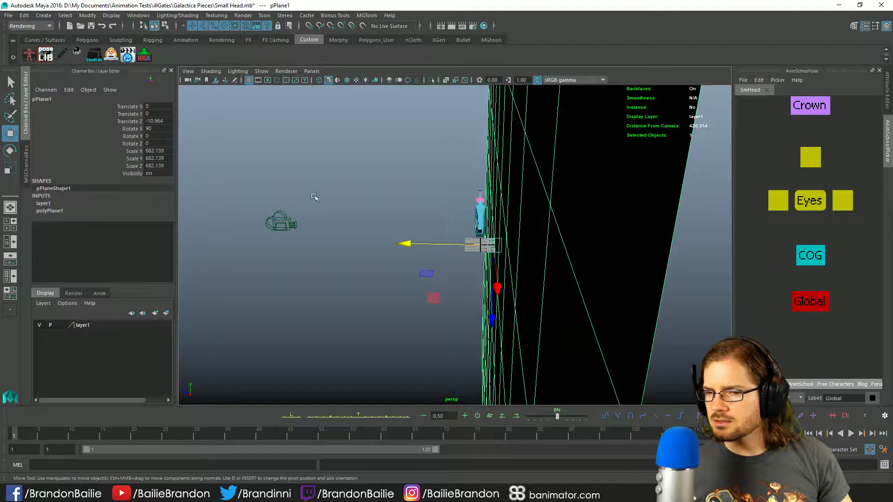
# Step: Move the plane forward with grid snapping so its Translate Z is 0
pyautogui.moveTo(408, 243); pyautogui.dragTo(399, 247)
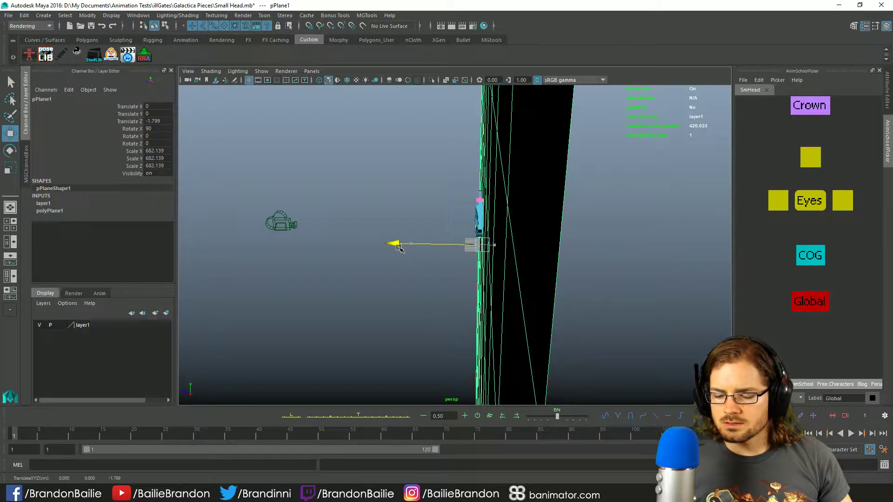
pyautogui.hotkey('ctrl', 'z')
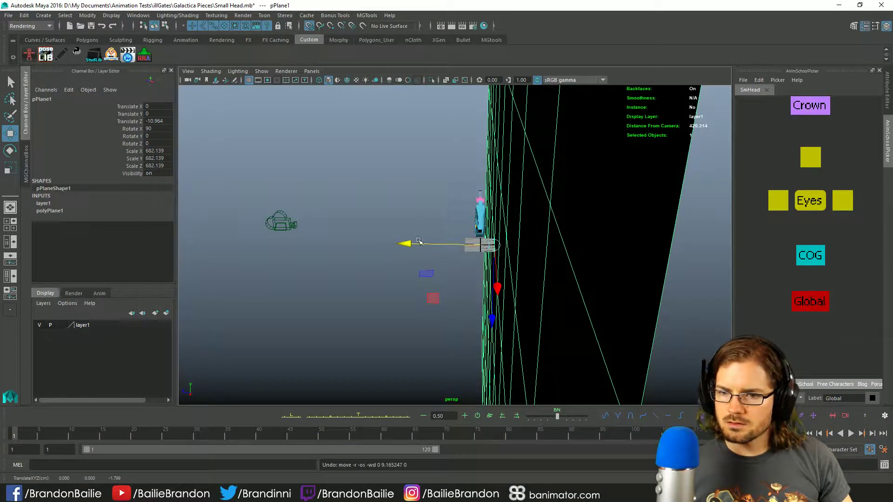
pyautogui.moveTo(419, 243); pyautogui.dragTo(479, 244)
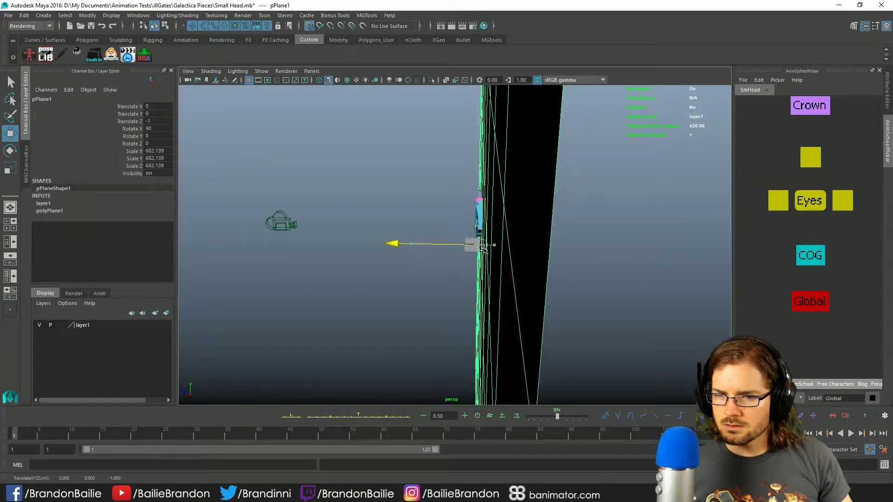
pyautogui.press('space')
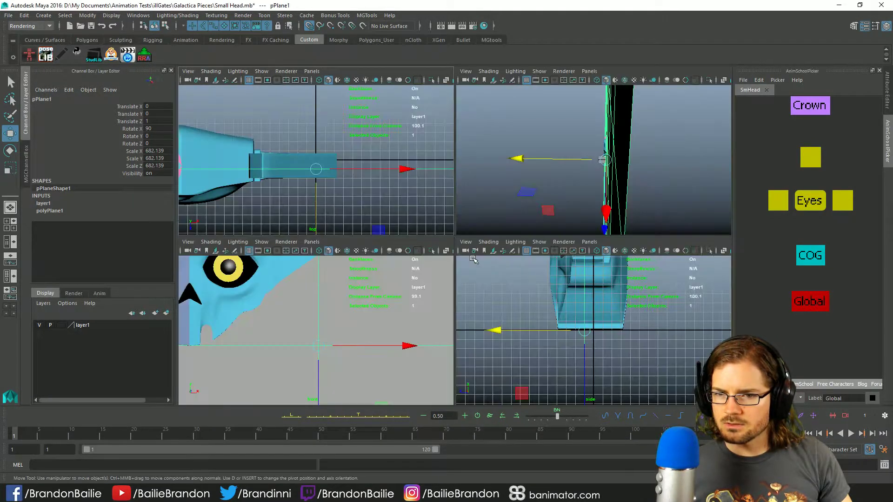
pyautogui.press('space')
pyautogui.moveTo(342, 242)
pyautogui.mouseDown()
pyautogui.moveTo(270, 243)
pyautogui.moveTo(359, 243)
pyautogui.mouseUp()
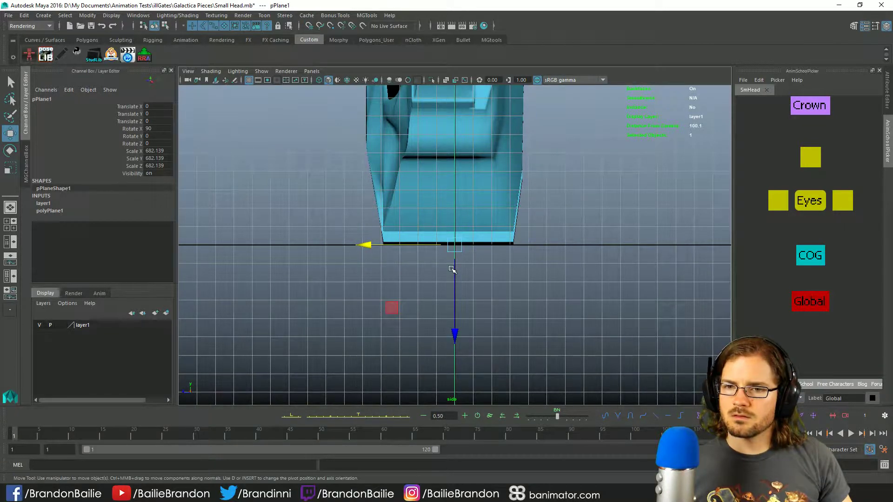
# Step: Set the plane's layer1 back to Reference
pyautogui.press('space')
pyautogui.press('space')
pyautogui.press('q')
pyautogui.keyDown('alt'); pyautogui.moveTo(501, 256); pyautogui.dragTo(576, 303); pyautogui.keyUp('alt')
pyautogui.press('w')
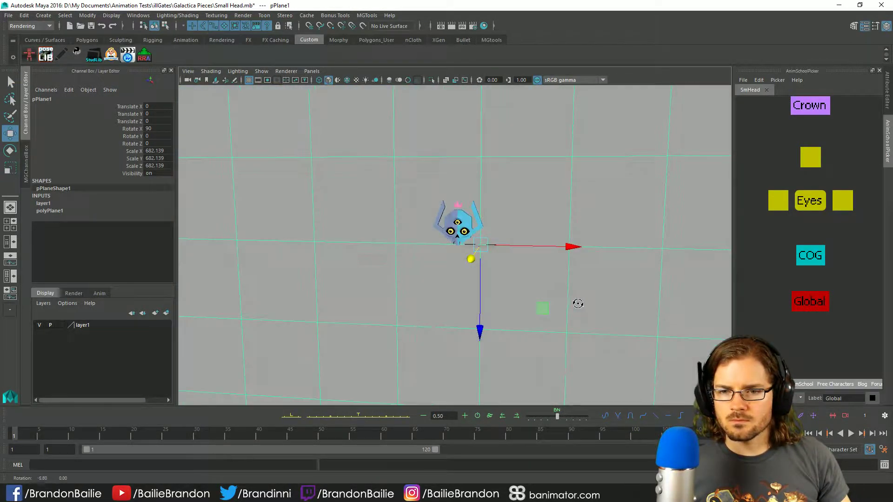
pyautogui.click(805, 300)
pyautogui.doubleClick(61, 325)
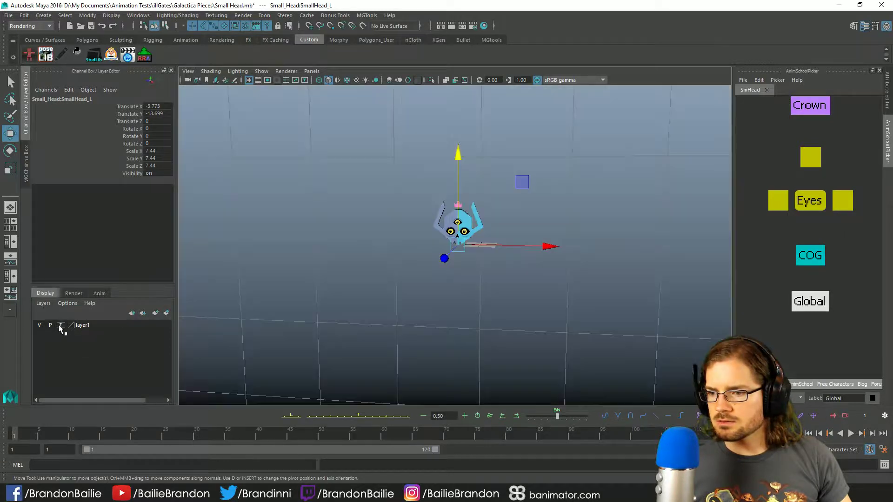
# Step: Reselect the head's Global control and return to the camera view of the head
pyautogui.click(618, 306)
pyautogui.click(803, 297)
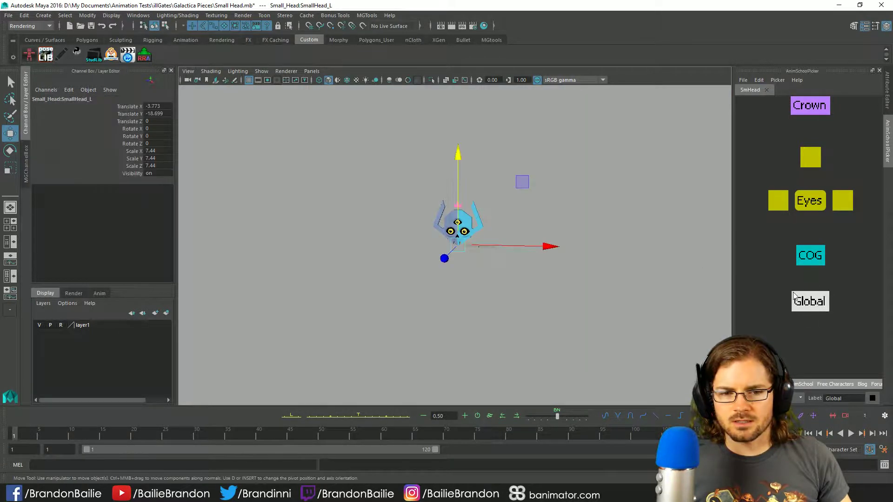
pyautogui.press('f')
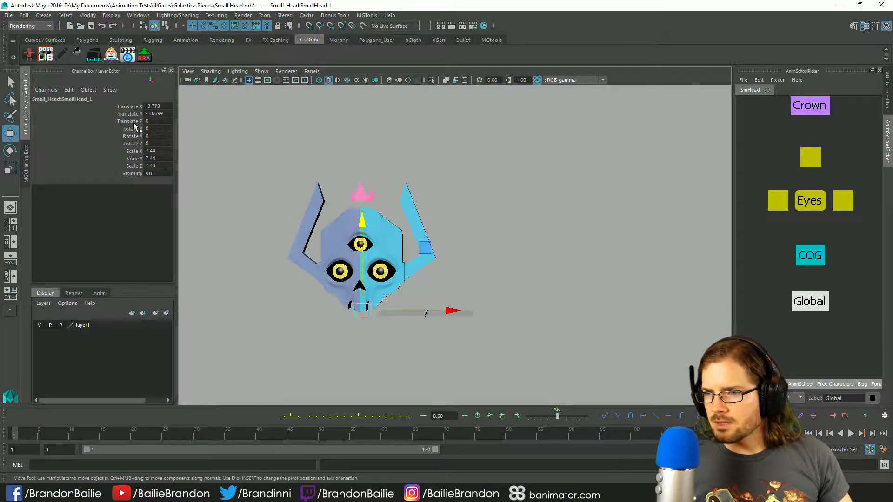
pyautogui.moveTo(134, 123); pyautogui.dragTo(131, 114)
pyautogui.moveTo(516, 306); pyautogui.dragTo(542, 326, button='middle')
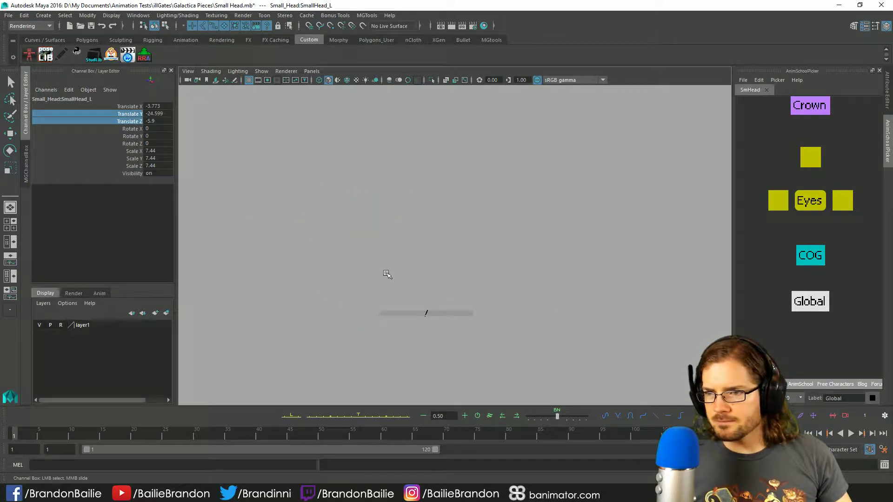
pyautogui.hotkey('ctrl', 'z')
pyautogui.hotkey('ctrl', 'z')
pyautogui.hotkey('ctrl', 'z')
pyautogui.press('e')
pyautogui.press('w')
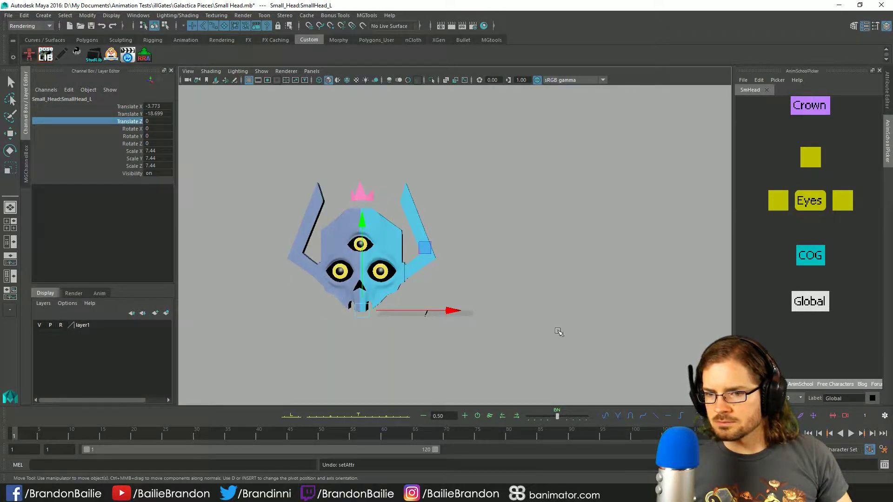
# Step: Move the head's Global control forward from the background plane so its Translate Z is 4.01
pyautogui.moveTo(558, 332); pyautogui.dragTo(570, 333, button='middle')
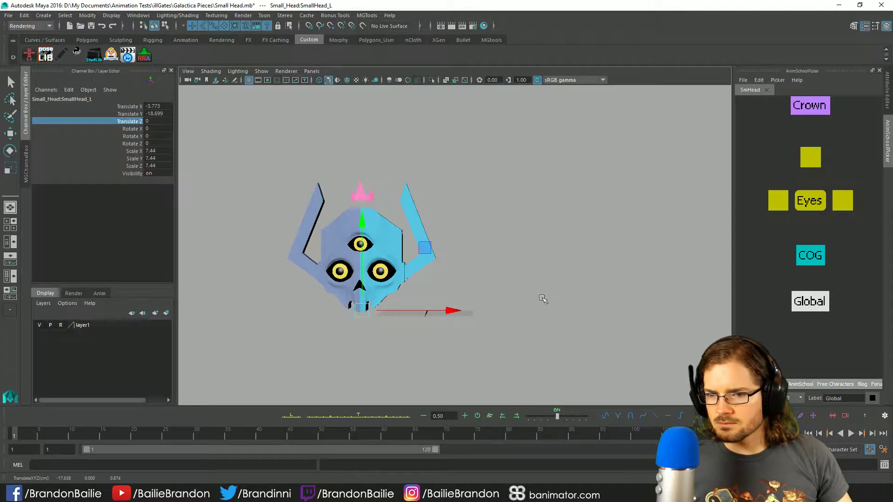
pyautogui.scroll(-5, 466, 286)
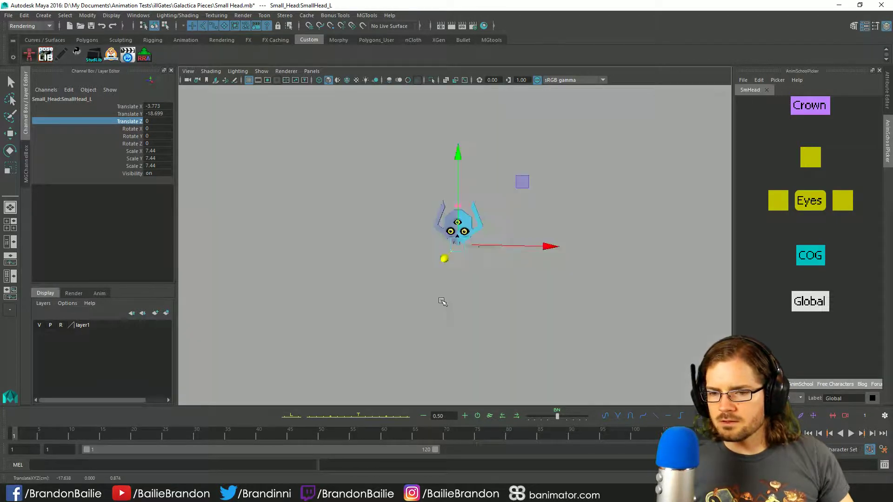
pyautogui.keyDown('alt'); pyautogui.moveTo(565, 279); pyautogui.dragTo(493, 274); pyautogui.keyUp('alt')
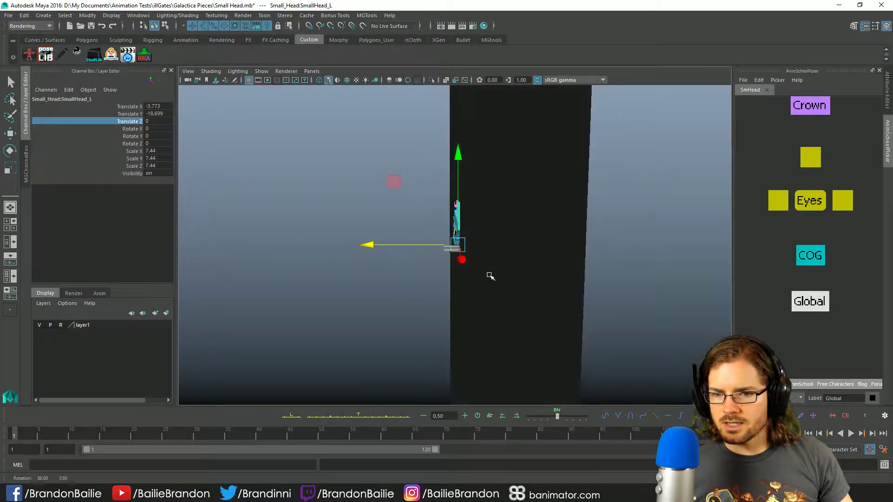
pyautogui.moveTo(367, 245)
pyautogui.mouseDown()
pyautogui.moveTo(343, 245)
pyautogui.moveTo(363, 253)
pyautogui.mouseUp()
pyautogui.press('q')
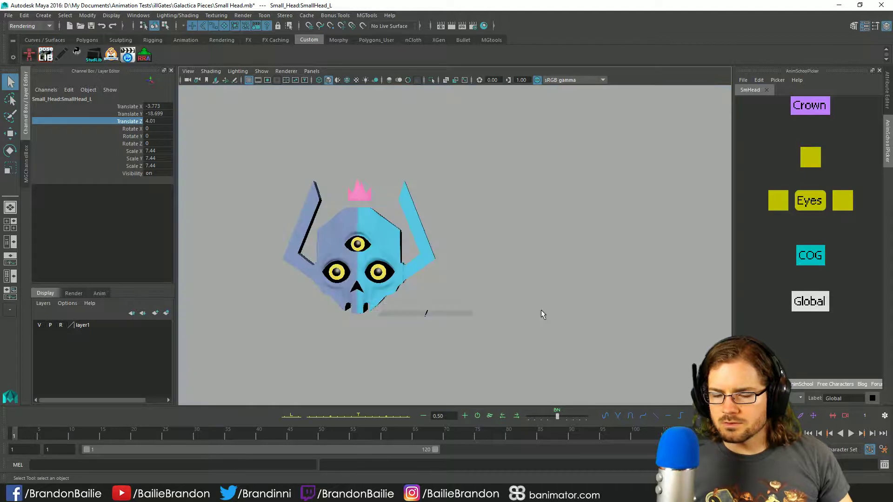
# Step: Set keys on all of the head's Global control channels at frames 1, 12 and 24
pyautogui.press('s')
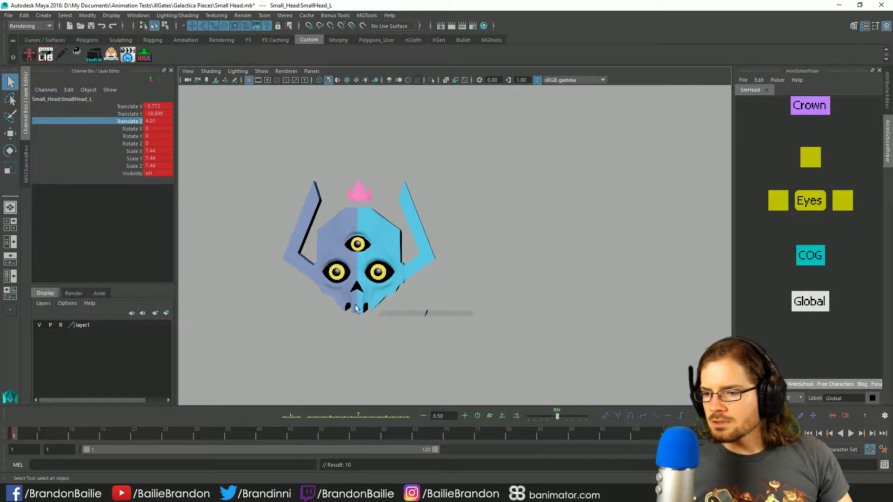
pyautogui.hotkey('alt', 'v')
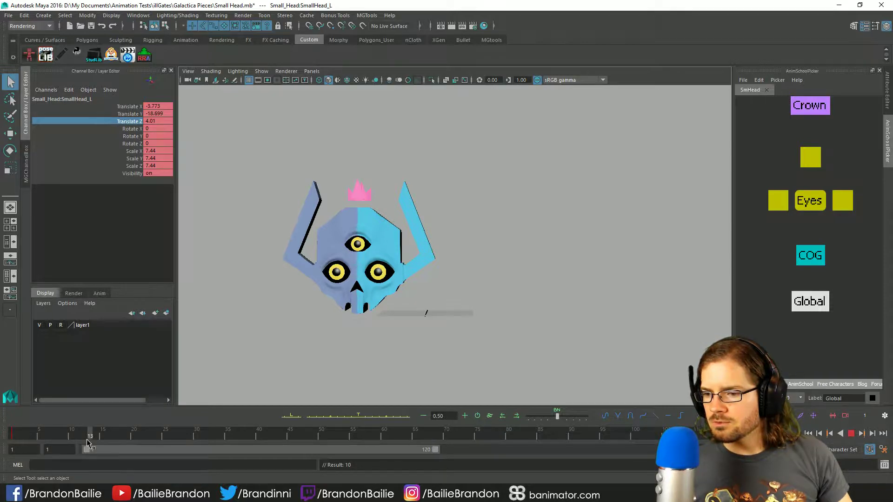
pyautogui.press('s')
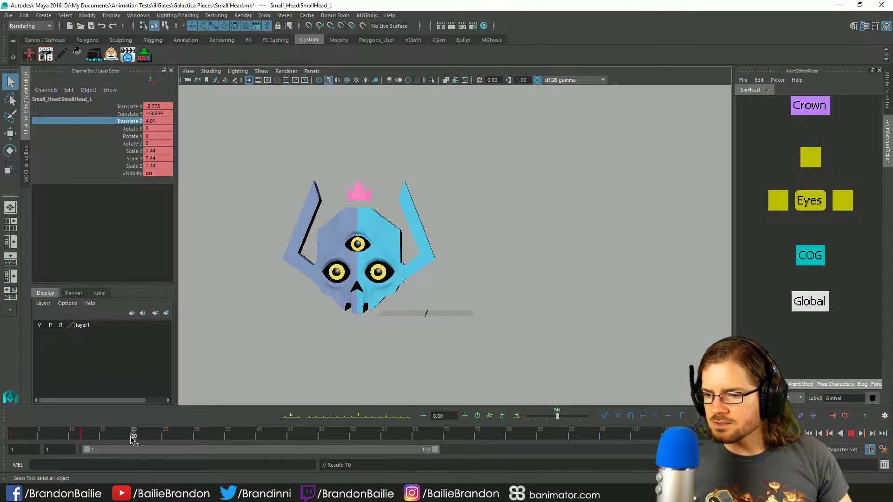
pyautogui.hotkey('alt', 'v')
pyautogui.press('s')
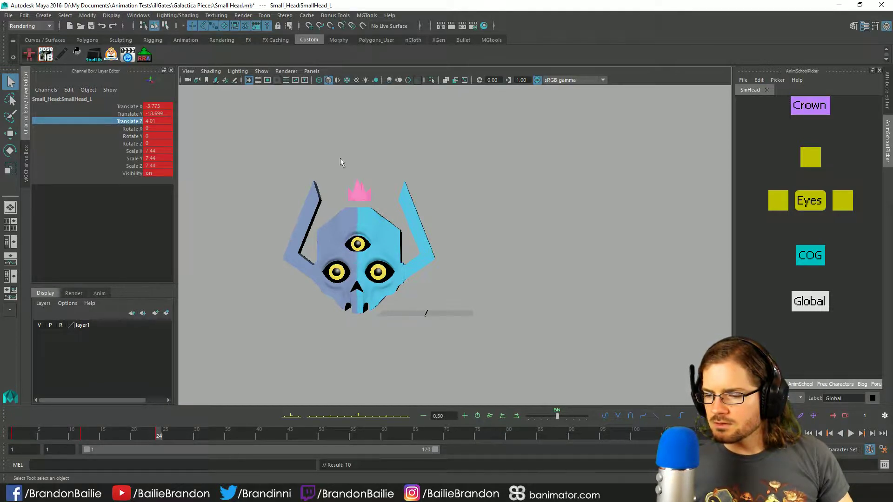
# Step: At frame 12, move the head straight back behind the background plane and play back the motion in the camera view
pyautogui.press(',')
pyautogui.press(',')
pyautogui.press('.')
pyautogui.press('w')
pyautogui.moveTo(409, 343); pyautogui.dragTo(505, 293)
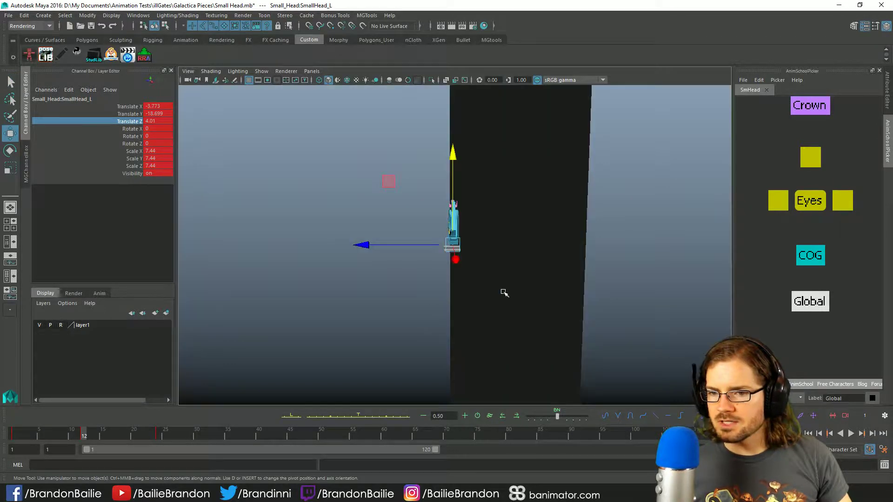
pyautogui.moveTo(382, 260); pyautogui.dragTo(505, 273)
pyautogui.hotkey('alt', 'v')
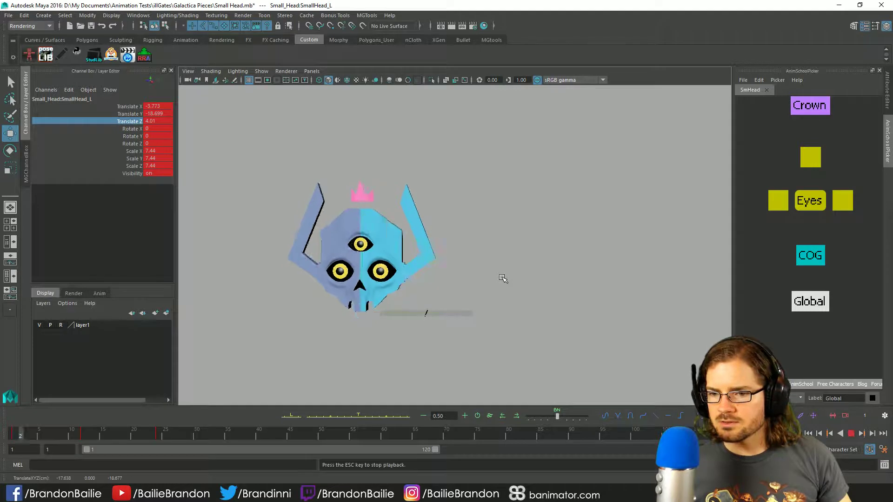
pyautogui.click(88, 434)
pyautogui.hotkey('alt', 'v')
pyautogui.hotkey('alt', 'v')
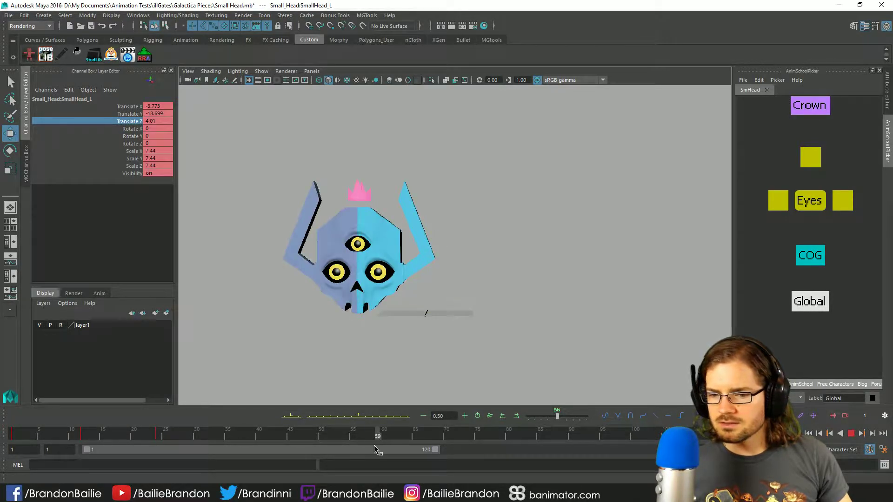
# Step: Retime the head's keys at frames 12 and 24 to frames 48 and 96
pyautogui.click(85, 433)
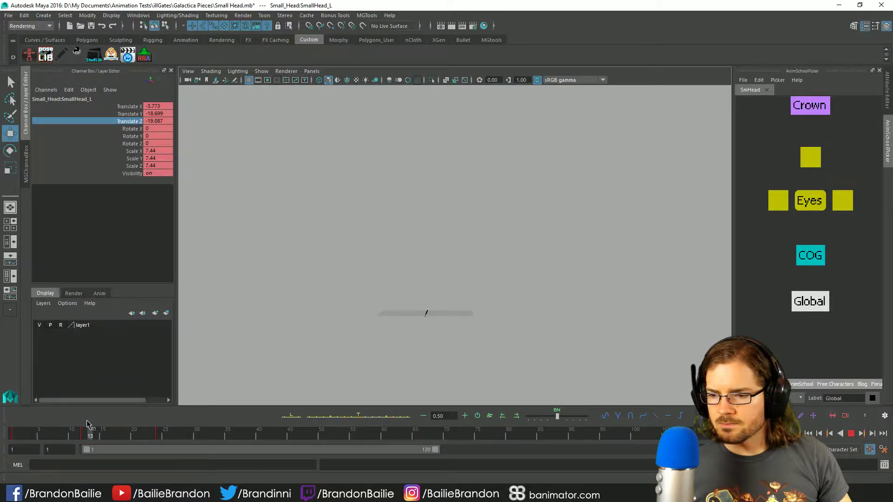
pyautogui.keyDown('shift'); pyautogui.moveTo(84, 434); pyautogui.dragTo(196, 434); pyautogui.keyUp('shift')
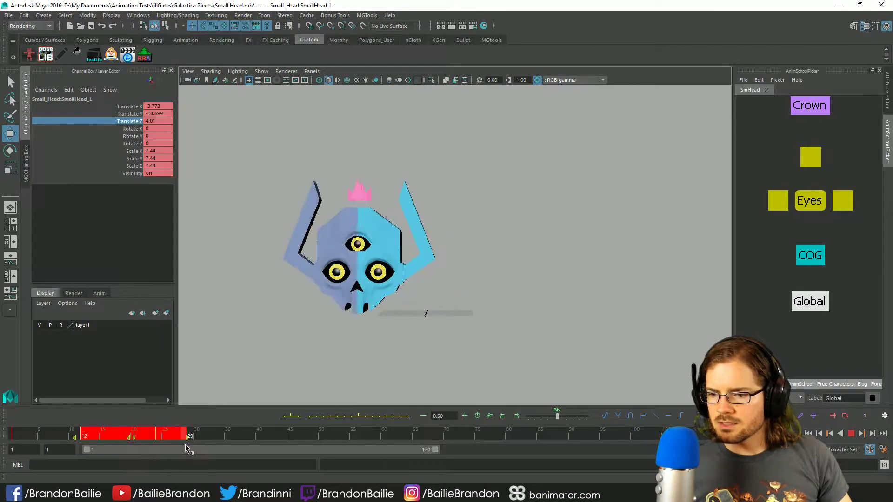
pyautogui.moveTo(138, 437); pyautogui.dragTo(404, 444)
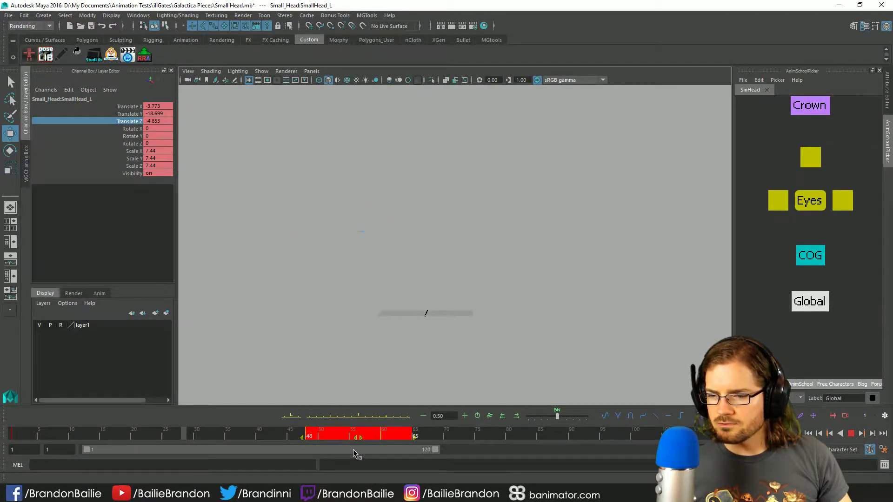
pyautogui.click(384, 437)
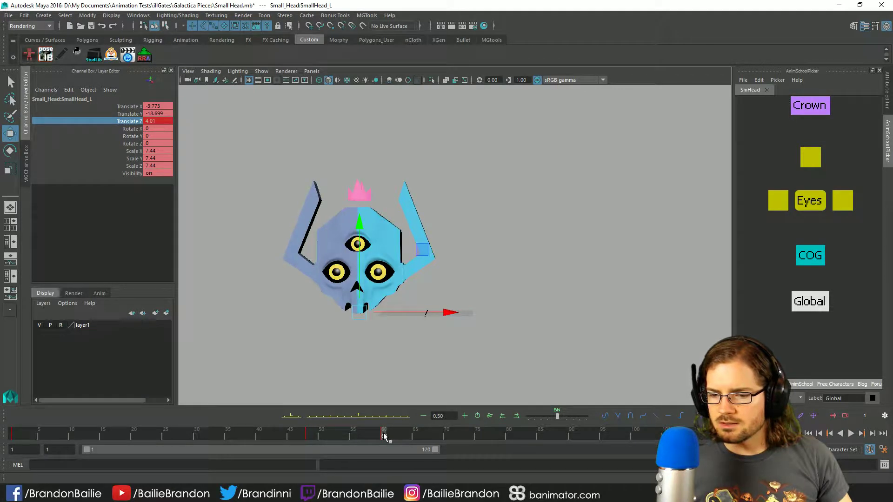
pyautogui.hotkey('alt', 'v')
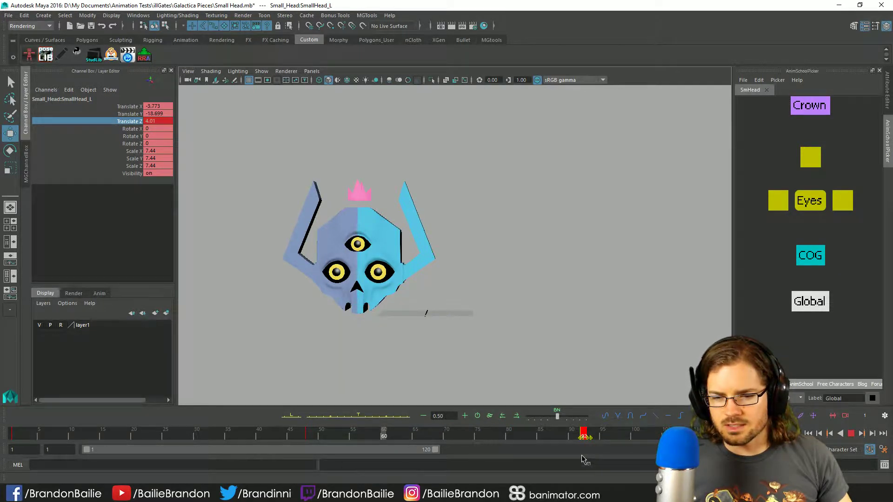
pyautogui.click(564, 435)
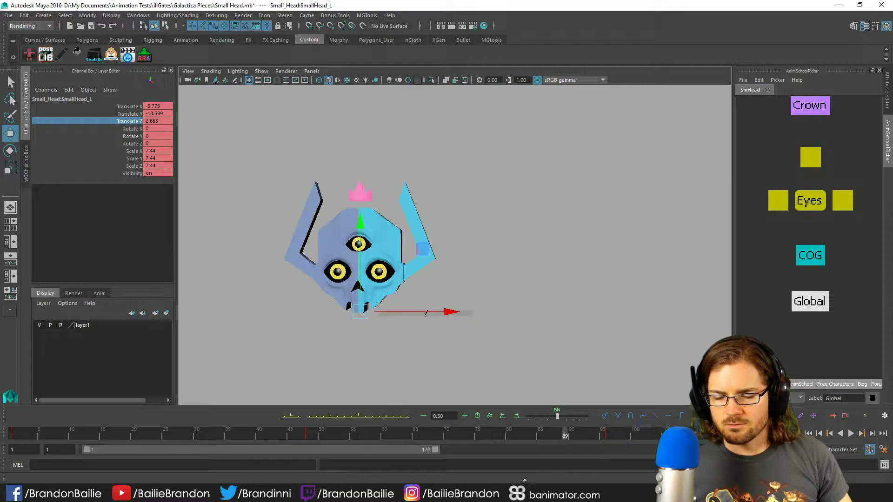
pyautogui.moveTo(513, 493)
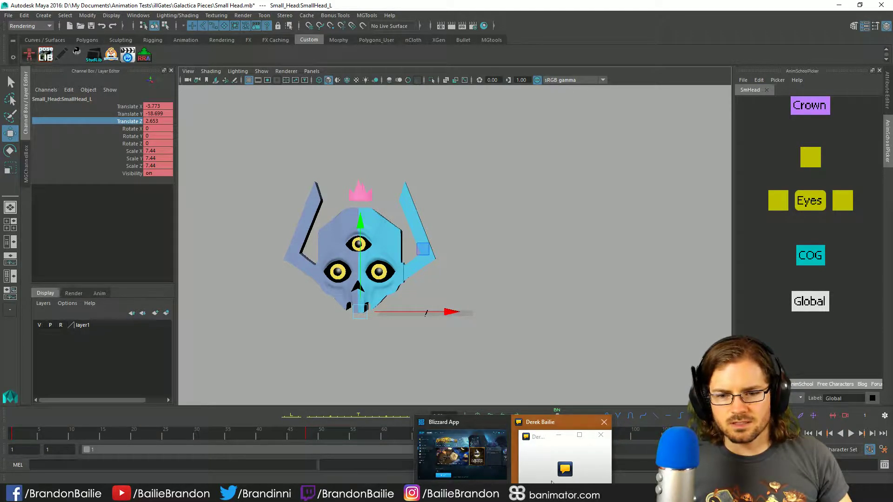
pyautogui.moveTo(561, 479)
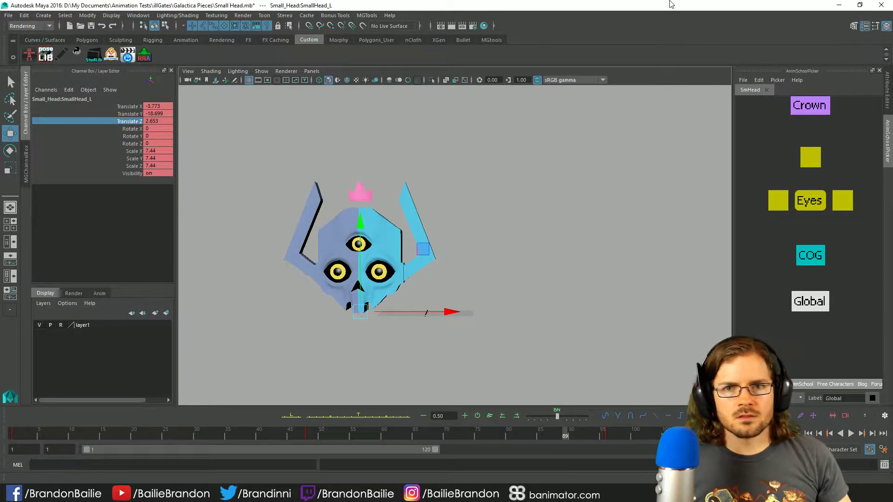
pyautogui.press('q')
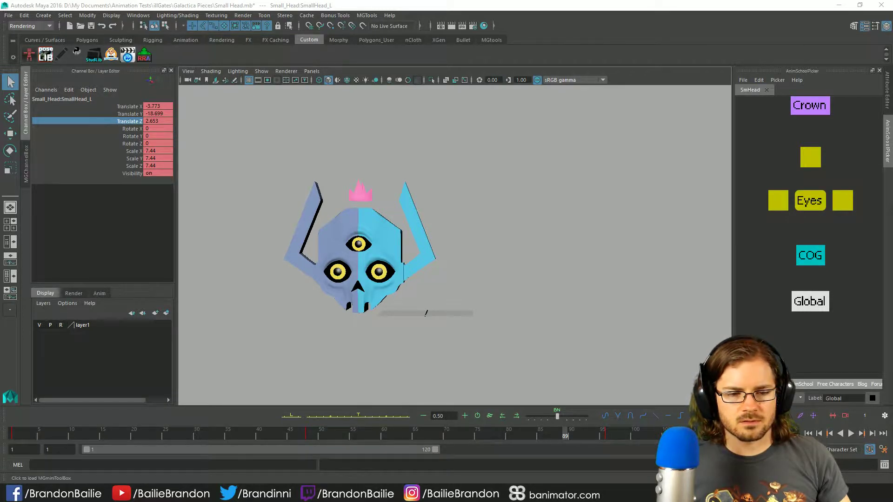
pyautogui.click(9, 15)
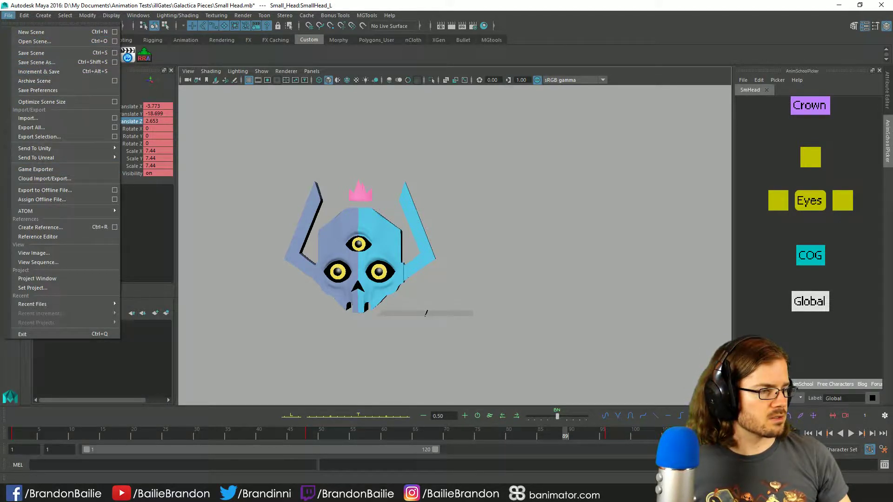
pyautogui.press('Escape')
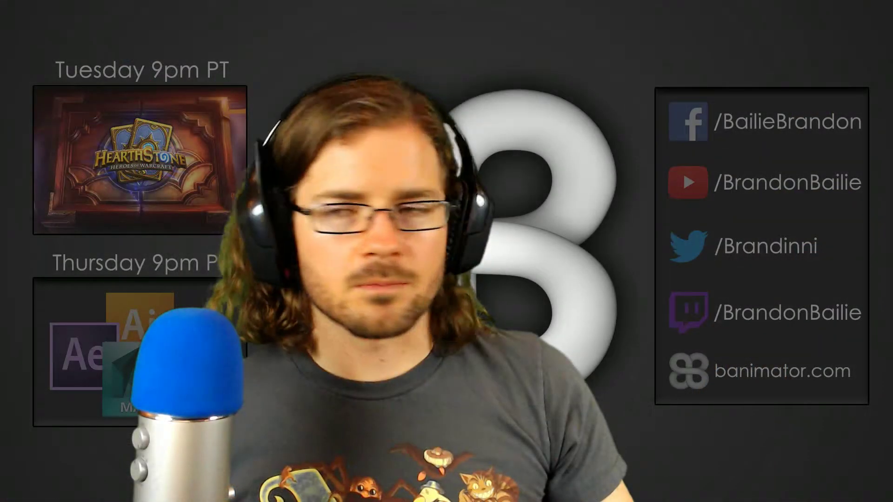
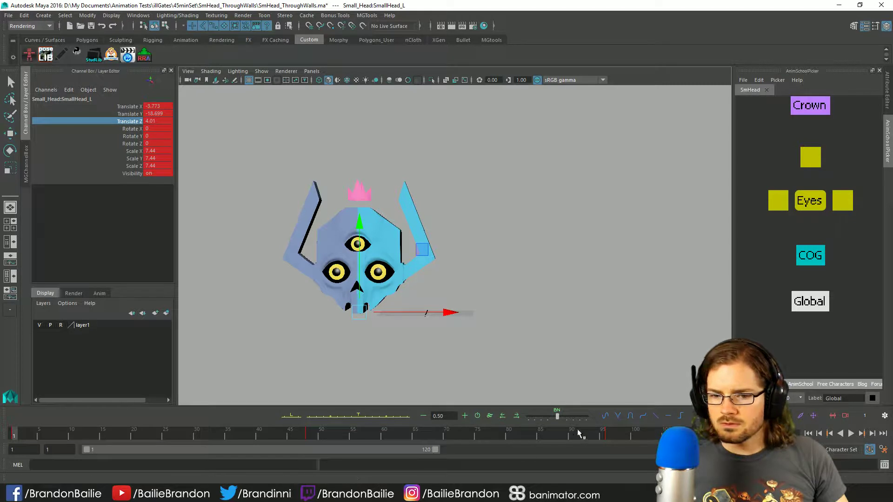
# Step: Blend the head's frame 48 pose toward its neighbouring key, bringing Translate Z to -5.104, and scrub through the motion
pyautogui.moveTo(558, 420); pyautogui.dragTo(533, 422)
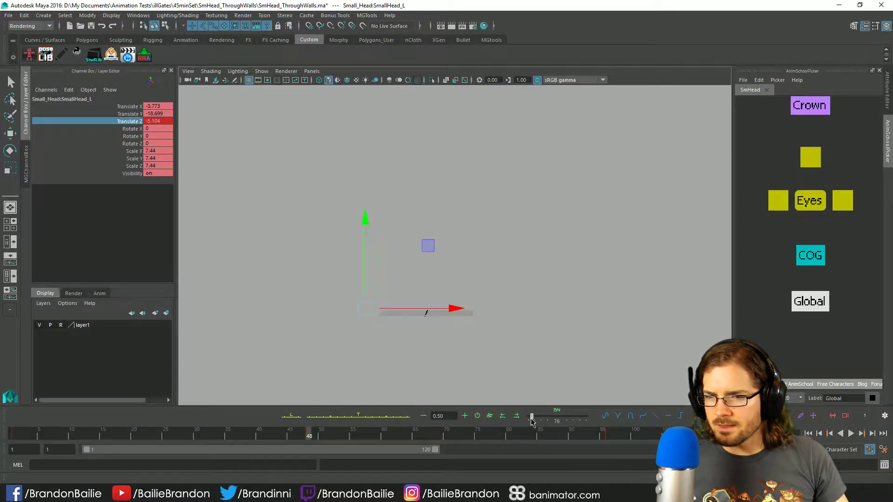
pyautogui.press('q')
pyautogui.press(',')
pyautogui.hotkey('alt', '.')
pyautogui.hotkey('alt', '.')
pyautogui.moveTo(52, 433); pyautogui.dragTo(7, 421)
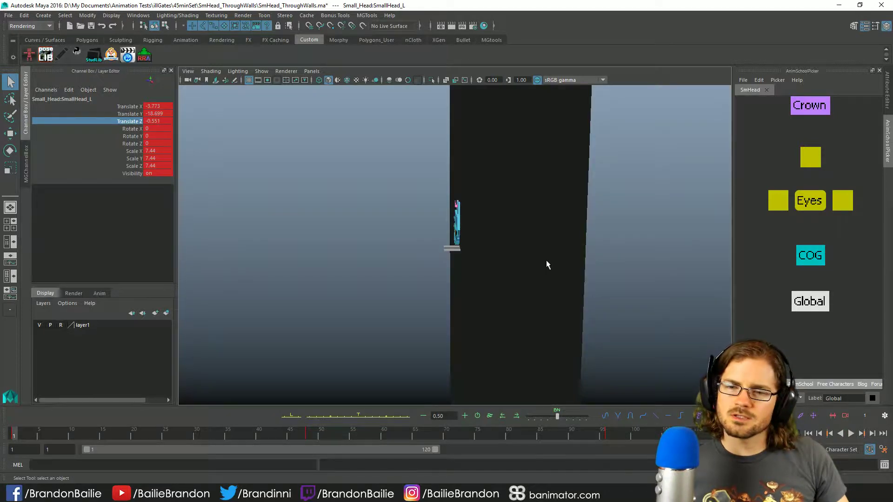
# Step: Turn off Reference on layer1, tilt the background plane to Rotate X 86.745, and scrub to check the head against it
pyautogui.click(606, 289)
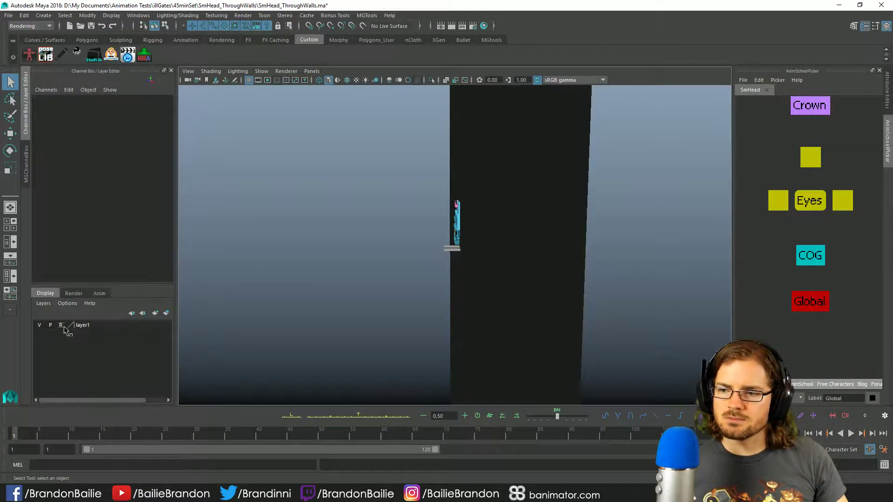
pyautogui.click(552, 322)
pyautogui.press('e')
pyautogui.moveTo(420, 173); pyautogui.dragTo(419, 179)
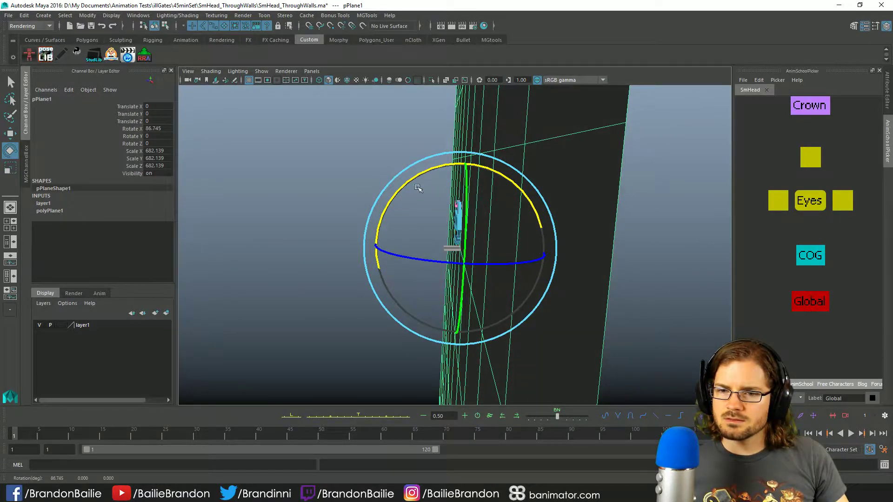
pyautogui.press('q')
pyautogui.moveTo(10, 434); pyautogui.dragTo(583, 435)
pyautogui.moveTo(606, 469); pyautogui.dragTo(0, 377)
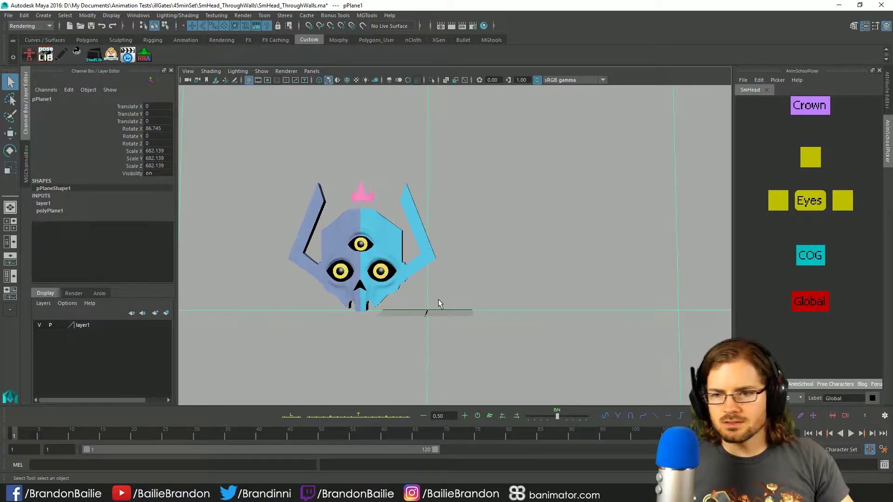
# Step: Examine the tilted plane against the head from the side and from the camera view, with the plane deselected
pyautogui.keyDown('alt'); pyautogui.moveTo(479, 349); pyautogui.dragTo(504, 294); pyautogui.keyUp('alt')
pyautogui.press('w')
pyautogui.press('q')
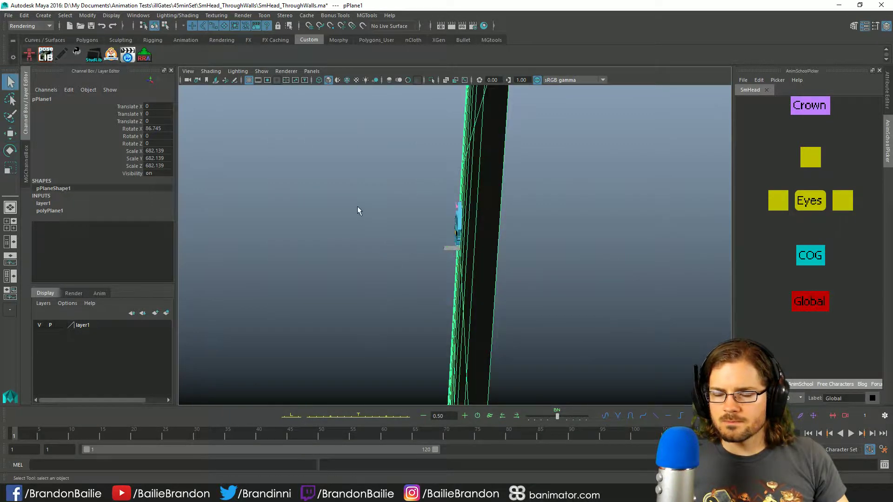
pyautogui.click(383, 251)
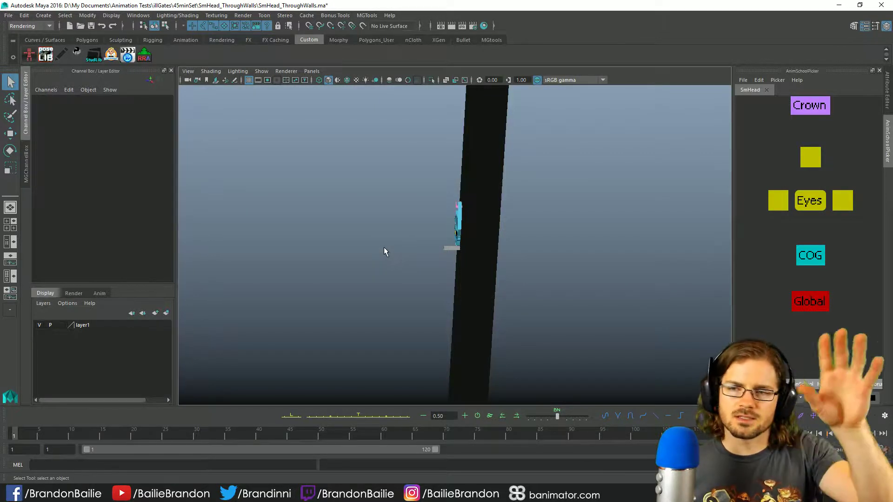
pyautogui.press('[')
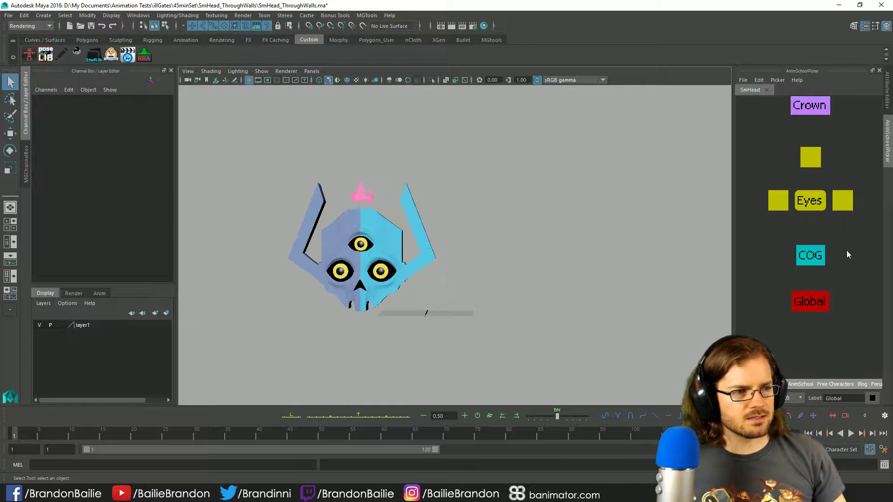
pyautogui.press(']')
pyautogui.press('w')
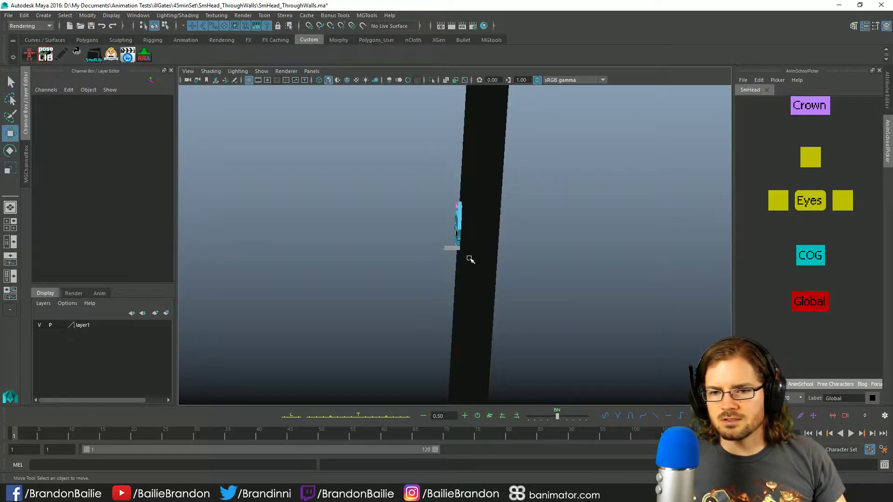
# Step: Select the head's Global control and return to the camera view of the head
pyautogui.click(814, 308)
pyautogui.press('[')
pyautogui.press('[')
pyautogui.press('[')
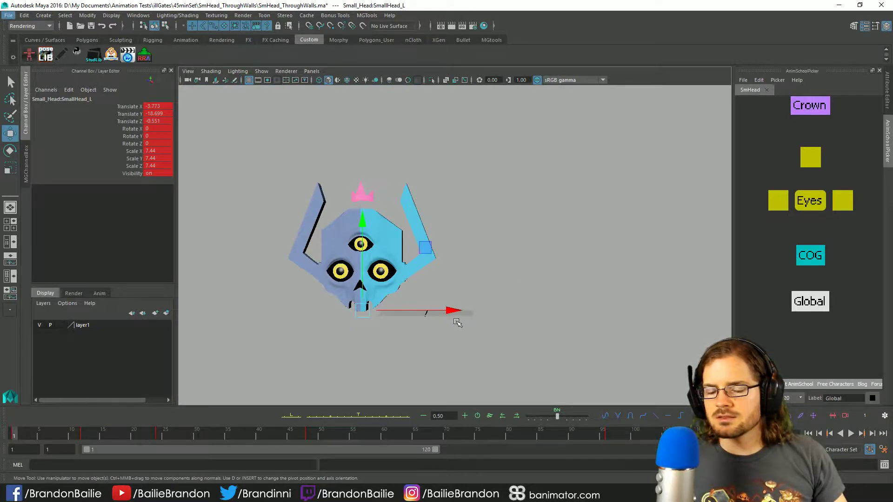
# Step: Go through the head's keys against the wall plane and remove the keys at frames 12 and 24
pyautogui.press(']')
pyautogui.press('.')
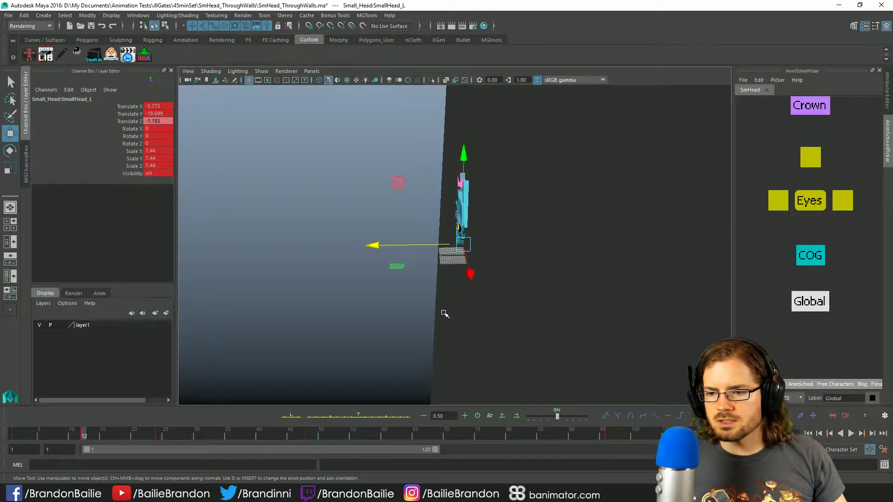
pyautogui.press('.')
pyautogui.press('.')
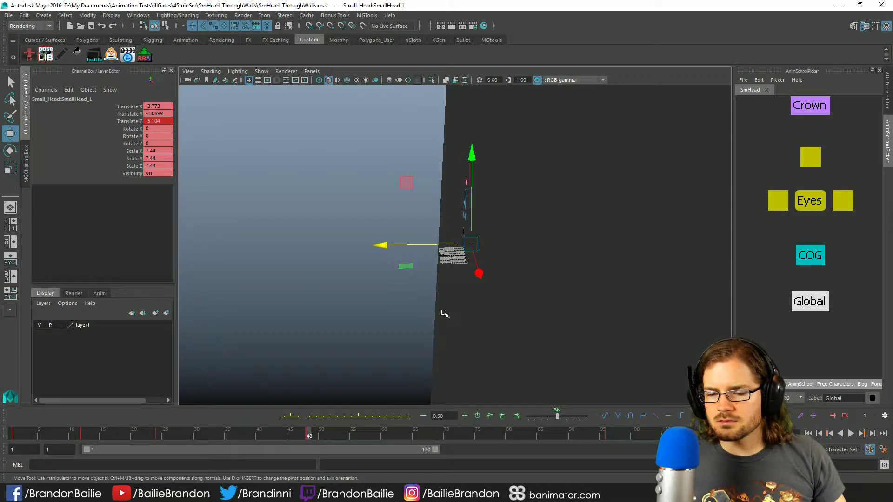
pyautogui.press(',')
pyautogui.press(',')
pyautogui.press(',')
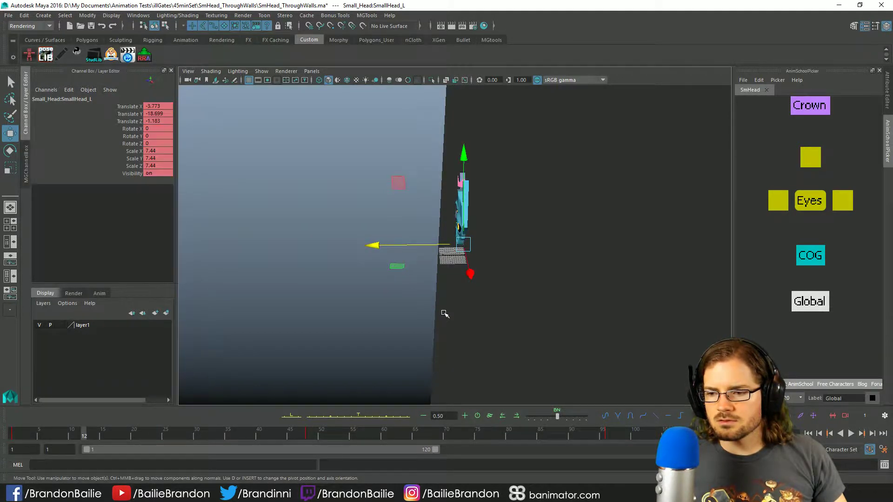
pyautogui.press('.')
pyautogui.press('.')
pyautogui.press('.')
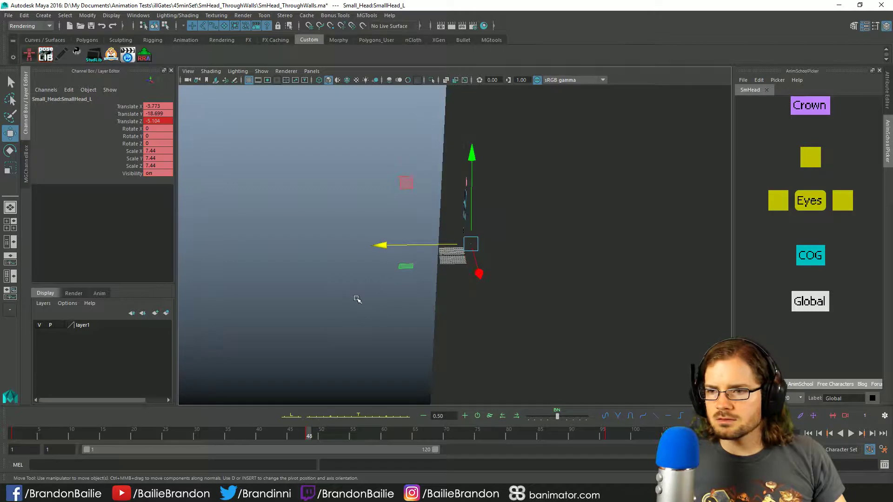
# Step: Key the head at frame 48, push it behind the wall to Translate Z -6.724, and play back the motion
pyautogui.press('s')
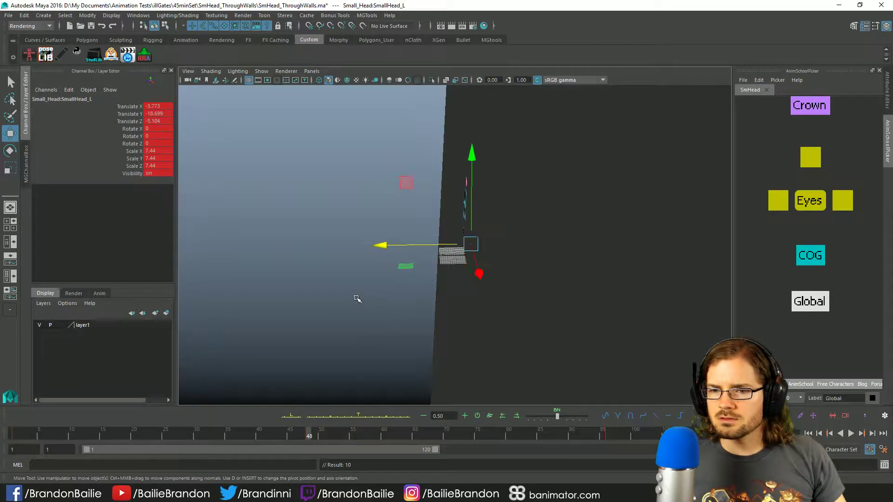
pyautogui.moveTo(380, 245); pyautogui.dragTo(383, 246)
pyautogui.hotkey('alt', 'v')
pyautogui.press('q')
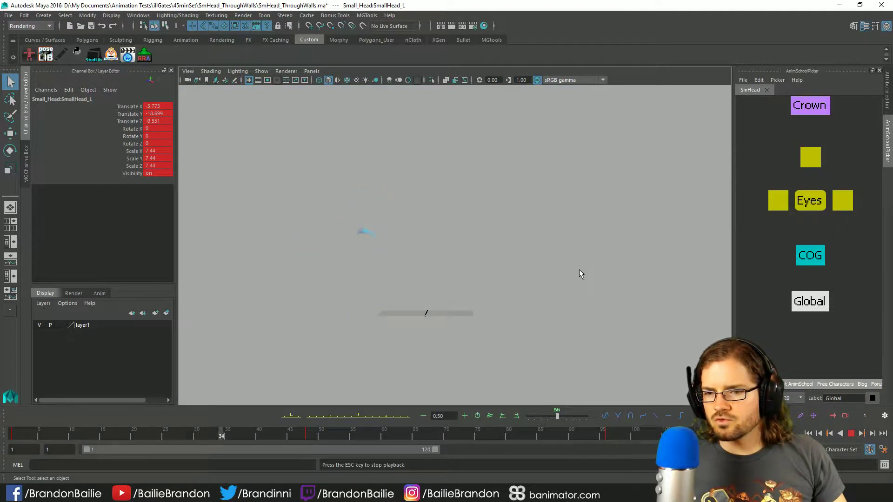
pyautogui.hotkey('alt', 'shift', 'v')
# Step: Bring the head forward to Translate Z 4.058 at frame 1 and play the motion from the camera view
pyautogui.keyDown('alt'); pyautogui.moveTo(535, 264); pyautogui.dragTo(515, 261); pyautogui.keyUp('alt')
pyautogui.hotkey('ctrl', 'z')
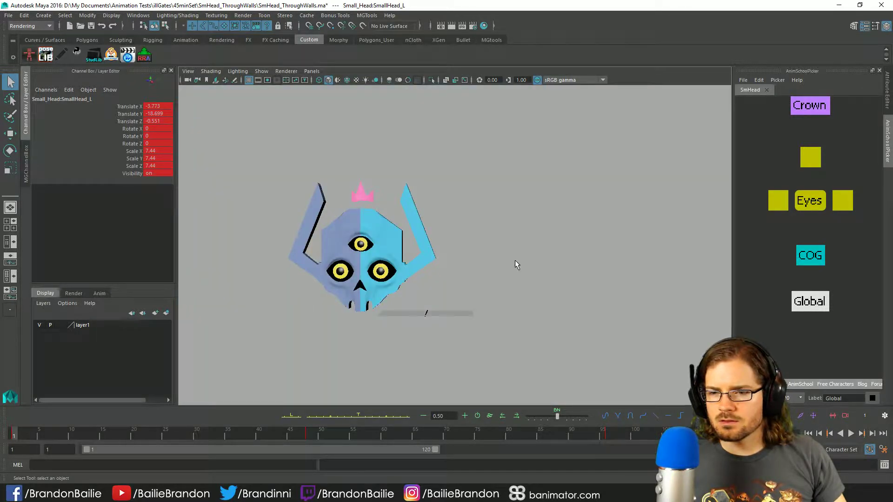
pyautogui.keyDown('alt'); pyautogui.moveTo(392, 283); pyautogui.dragTo(407, 300); pyautogui.keyUp('alt')
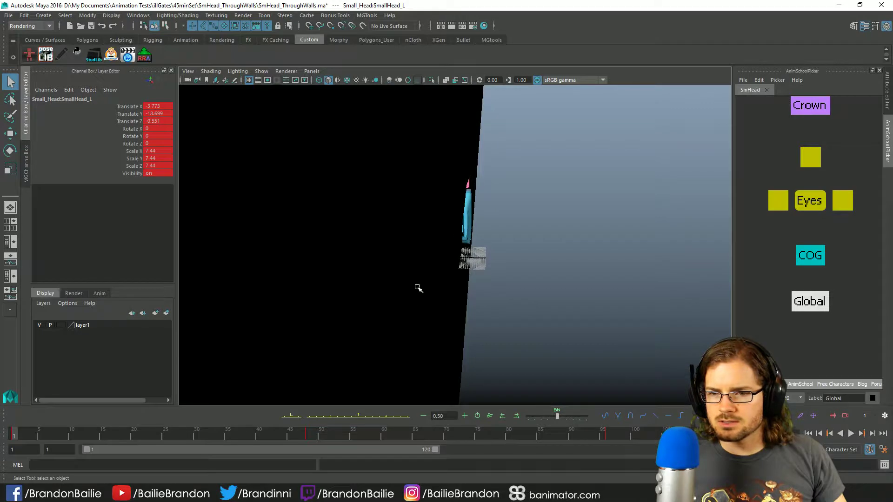
pyautogui.press('w')
pyautogui.moveTo(378, 242); pyautogui.dragTo(370, 242)
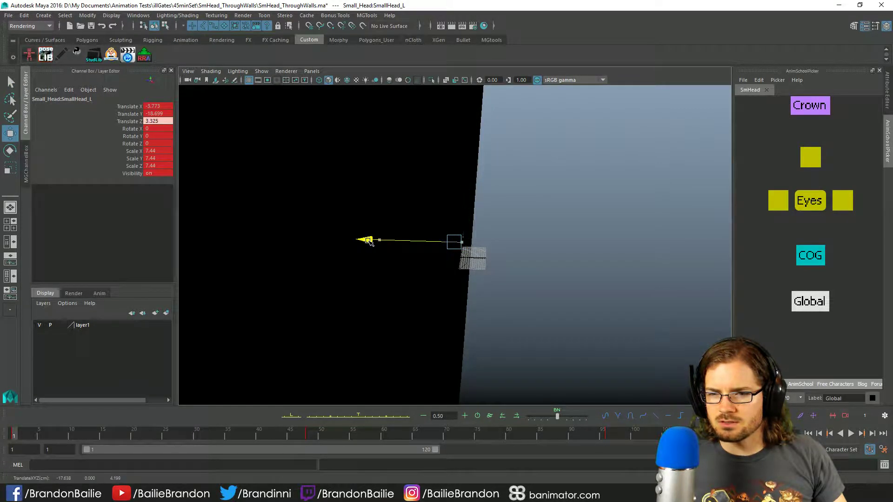
pyautogui.press('[')
pyautogui.press('q')
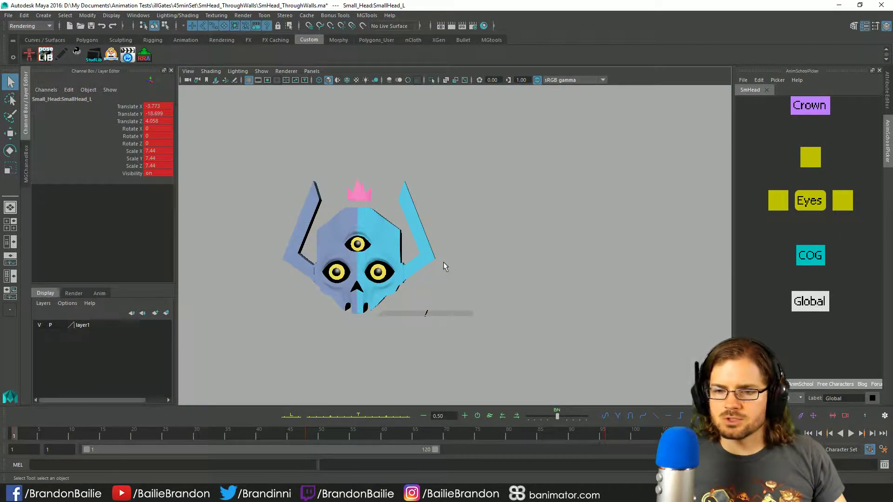
pyautogui.hotkey('alt', 'v')
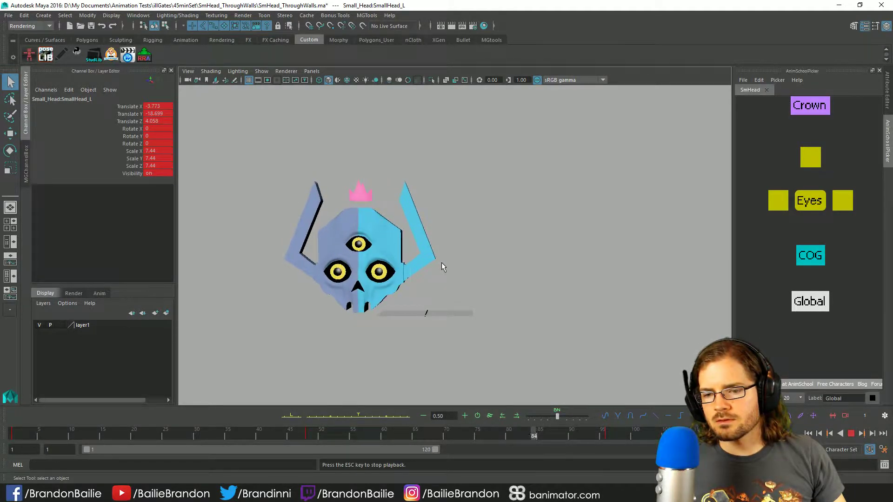
pyautogui.press('Escape')
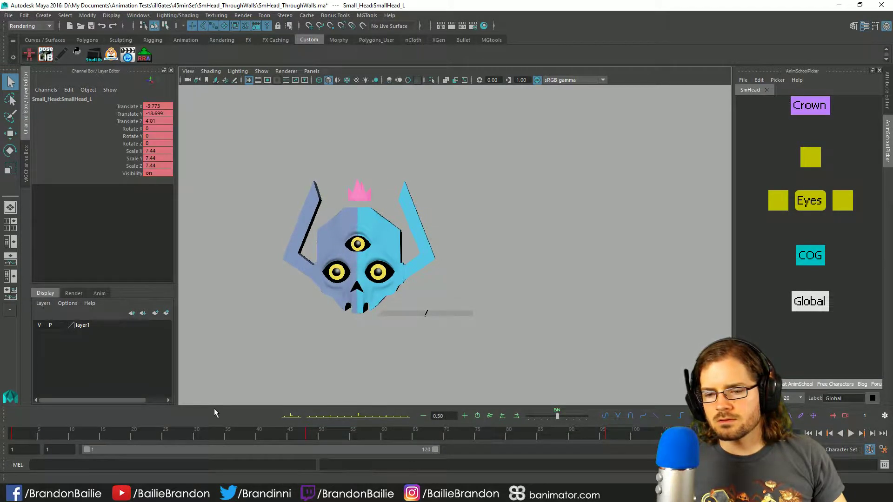
# Step: Extend the playback range beyond frame 120 and move the head's frame 96 key to about frame 192
pyautogui.click(309, 434)
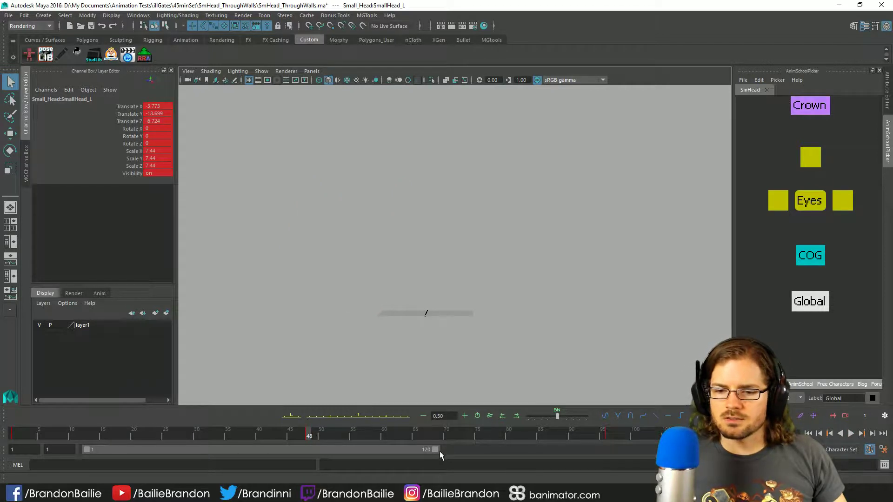
pyautogui.moveTo(433, 450); pyautogui.dragTo(658, 450)
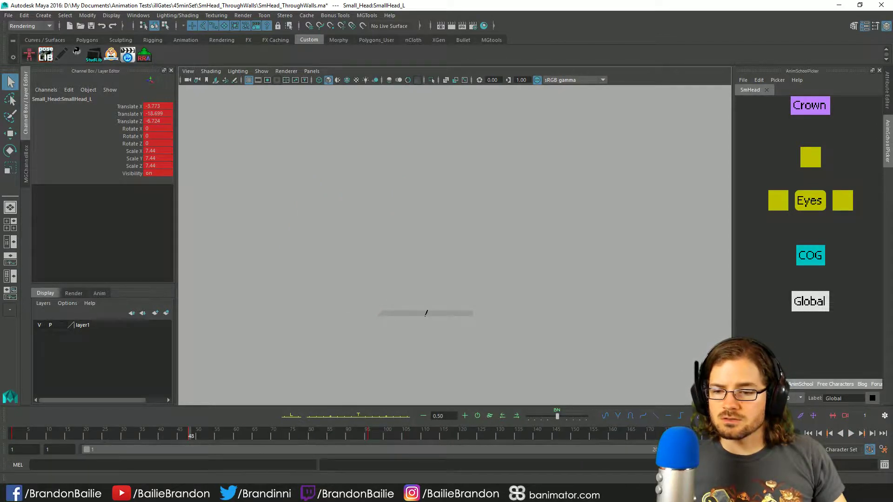
pyautogui.click(371, 437)
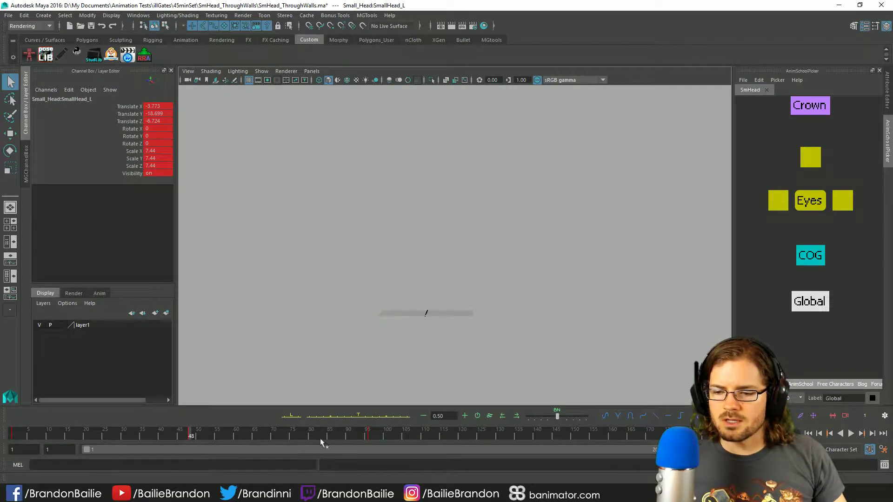
pyautogui.click(371, 437)
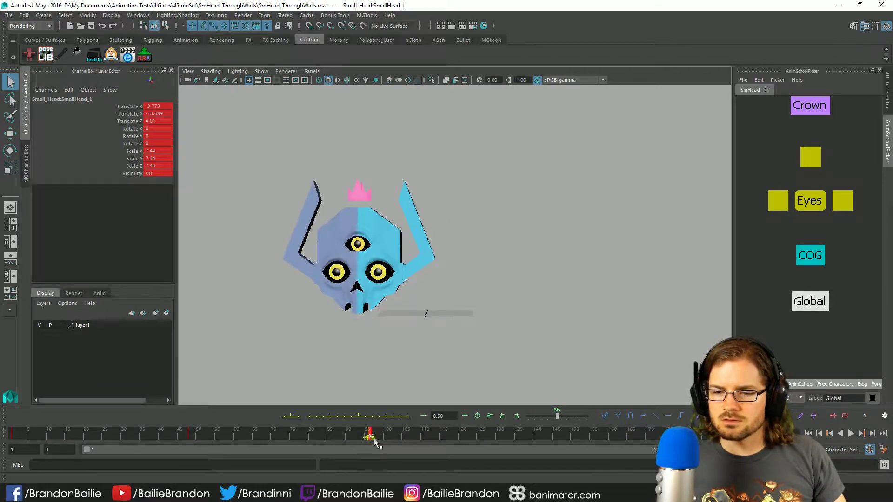
pyautogui.hotkey('alt', 'v')
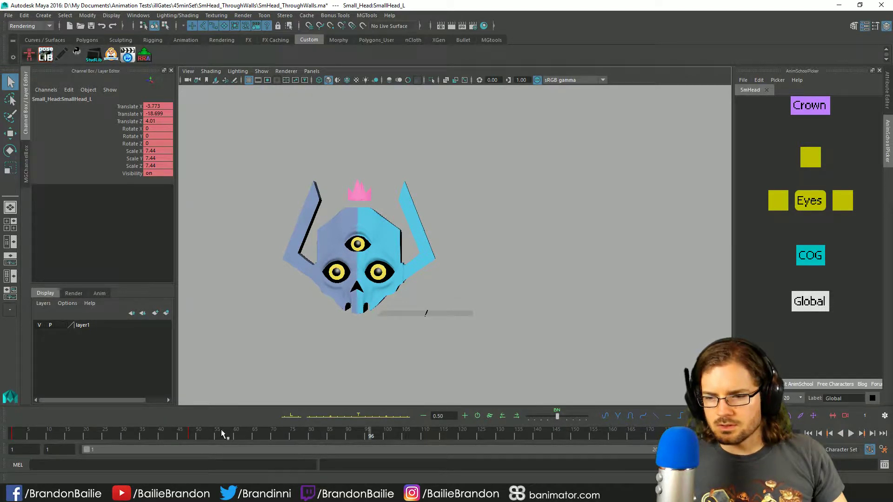
# Step: Move the head's frame 48 key to frame 96 and play back the slower motion
pyautogui.hotkey('alt', 'v')
pyautogui.keyDown('shift'); pyautogui.moveTo(191, 435); pyautogui.dragTo(407, 441); pyautogui.keyUp('shift')
pyautogui.hotkey('alt', 'v')
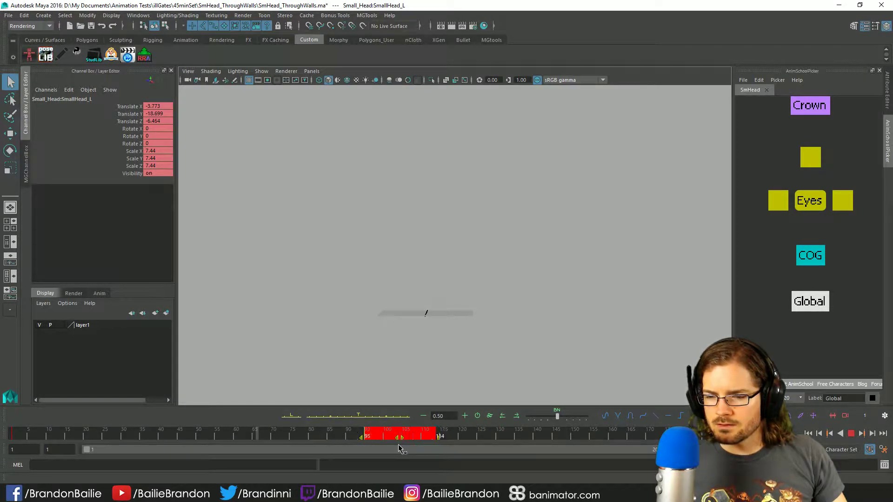
pyautogui.click(294, 433)
pyautogui.hotkey('alt', 'shift', 'v')
pyautogui.hotkey('alt', 'v')
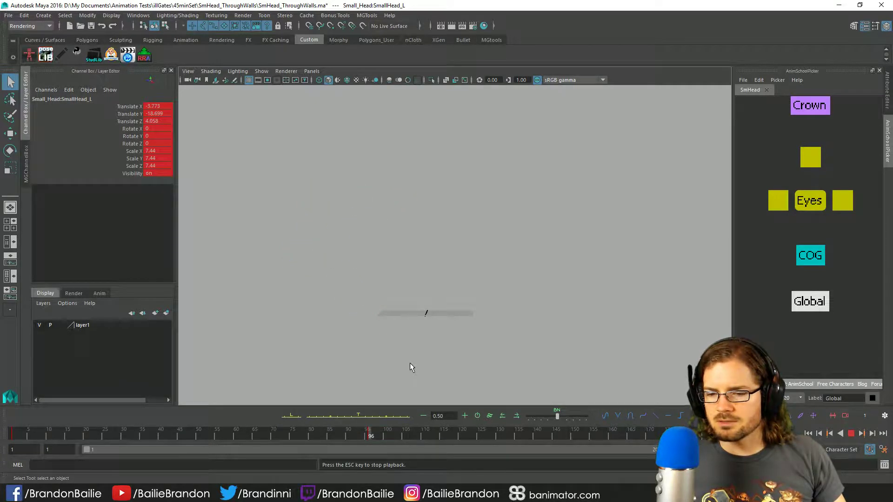
pyautogui.hotkey('alt', 'v')
pyautogui.hotkey('alt', 'shift', 'v')
# Step: Adjust the head's depth behind the wall at frame 96 to Translate Z -6.467 and key it
pyautogui.press('w')
pyautogui.keyDown('alt'); pyautogui.moveTo(496, 296); pyautogui.dragTo(481, 311); pyautogui.keyUp('alt')
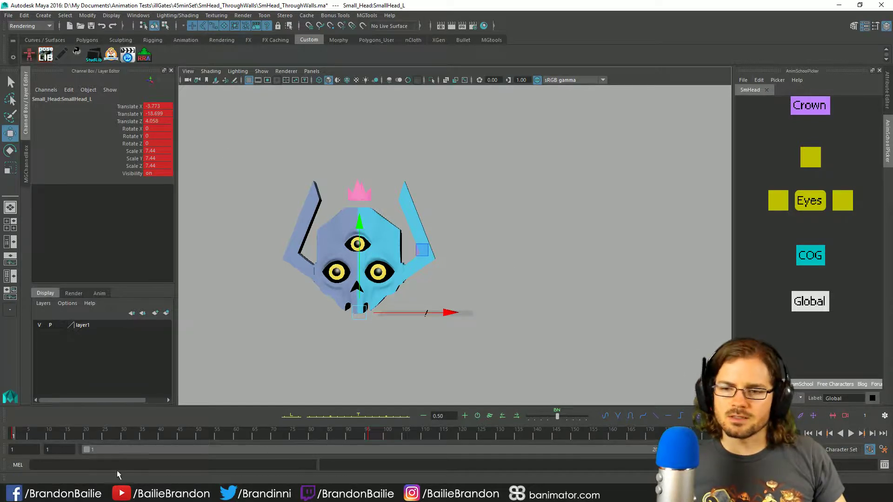
pyautogui.hotkey('alt', 'v')
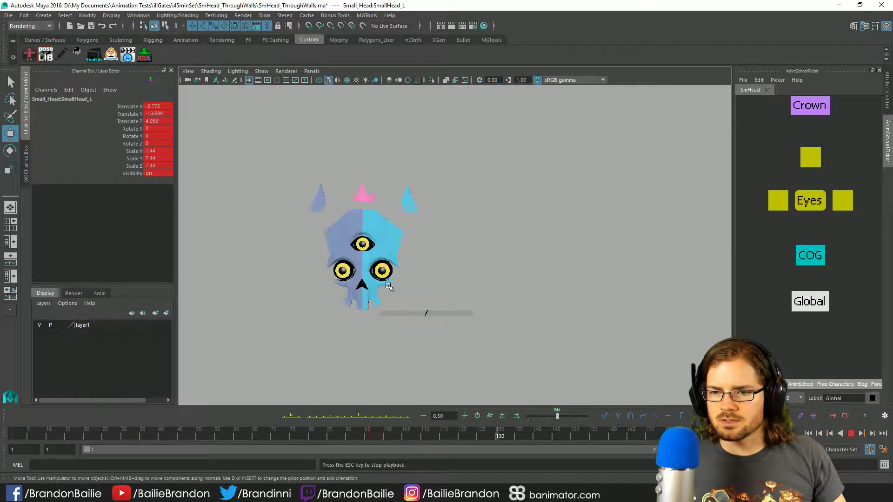
pyautogui.hotkey('alt', 'v')
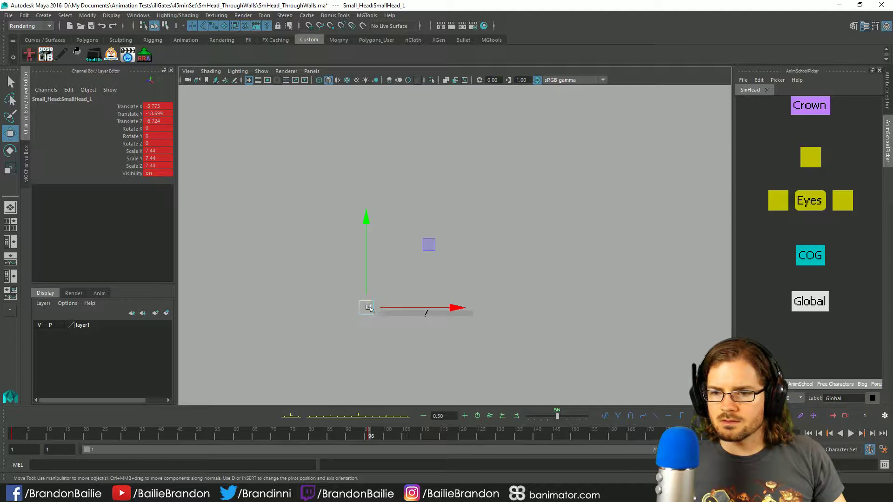
pyautogui.keyDown('alt'); pyautogui.moveTo(367, 307); pyautogui.dragTo(451, 310); pyautogui.keyUp('alt')
pyautogui.moveTo(384, 232); pyautogui.dragTo(390, 233)
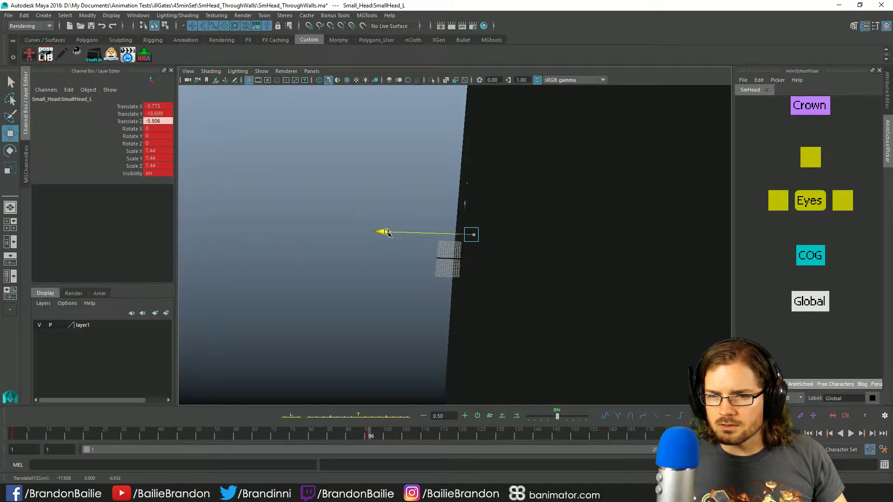
pyautogui.press('s')
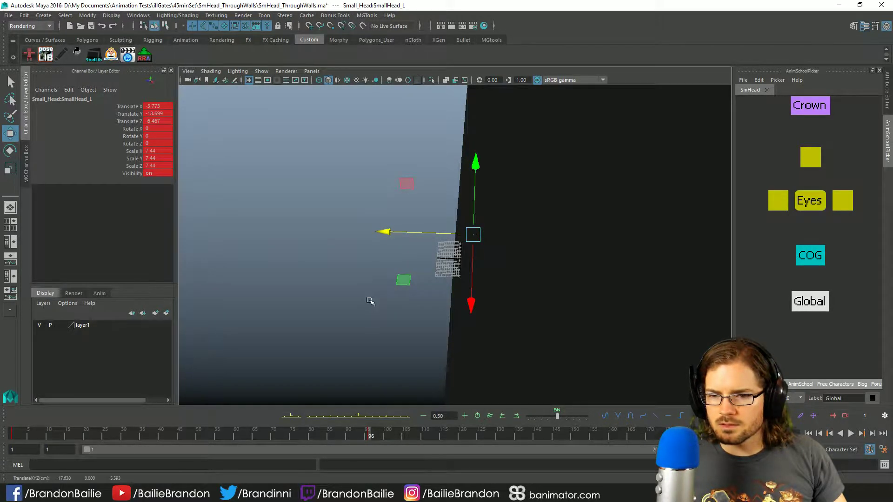
# Step: Play the retimed motion from the camera view and examine how the head passes through the wall around frame 96
pyautogui.hotkey('alt', 'shift', 'v')
pyautogui.press('q')
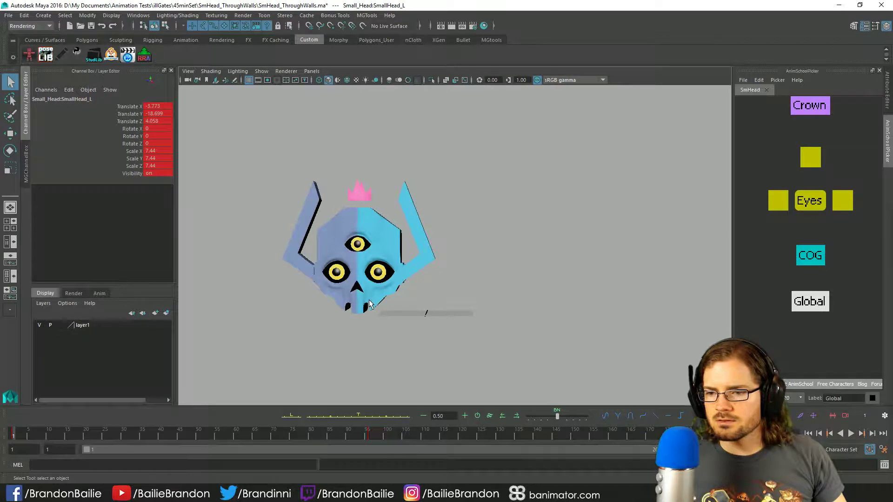
pyautogui.hotkey('alt', 'v')
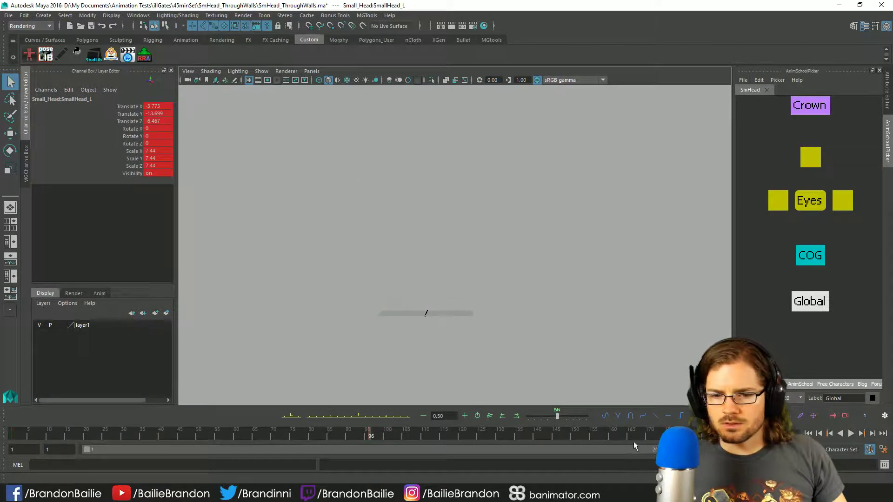
pyautogui.hotkey('alt', 'v')
pyautogui.hotkey('alt', 'v')
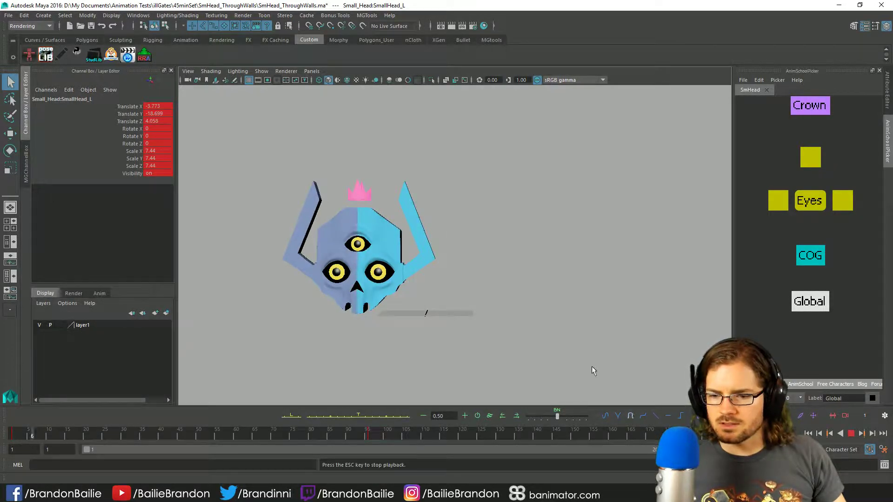
pyautogui.click(333, 431)
pyautogui.hotkey('alt', 'v')
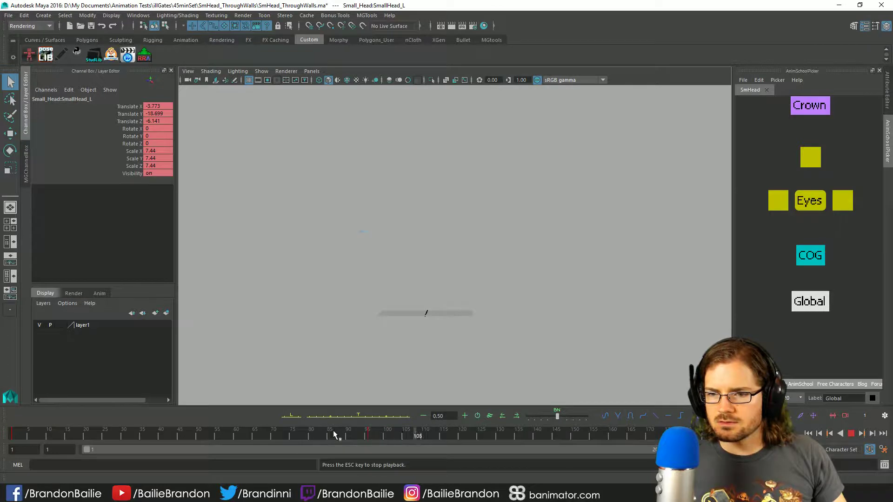
pyautogui.hotkey('alt', 'v')
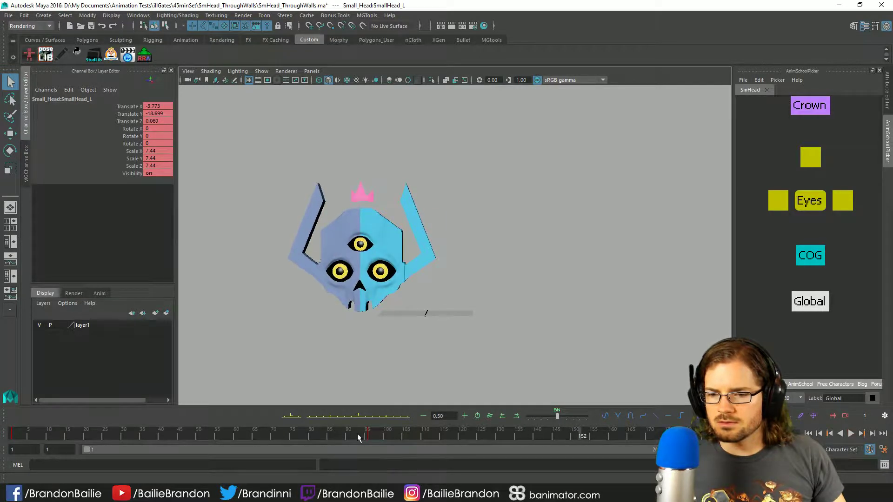
# Step: In the Graph Editor, free the tangent weights of the head's frame 96 keys and shorten their handles by about 18 frames
pyautogui.click(370, 435)
pyautogui.press('space')
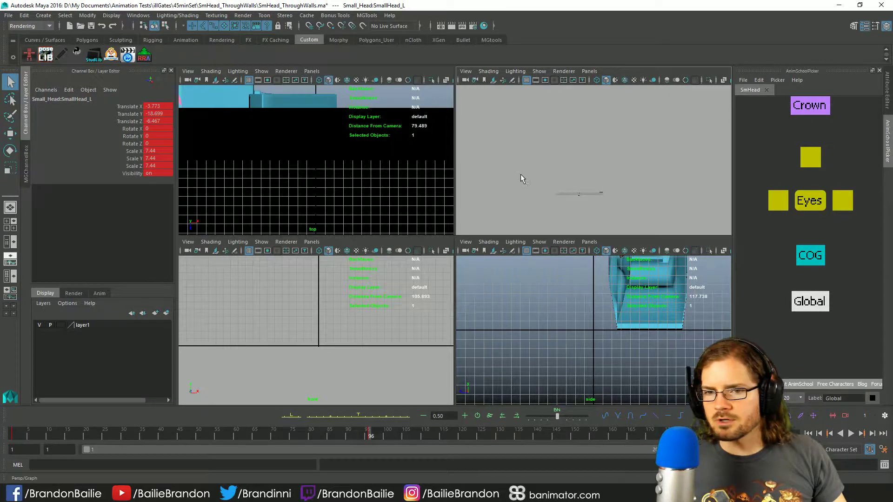
pyautogui.press('space')
pyautogui.press('f')
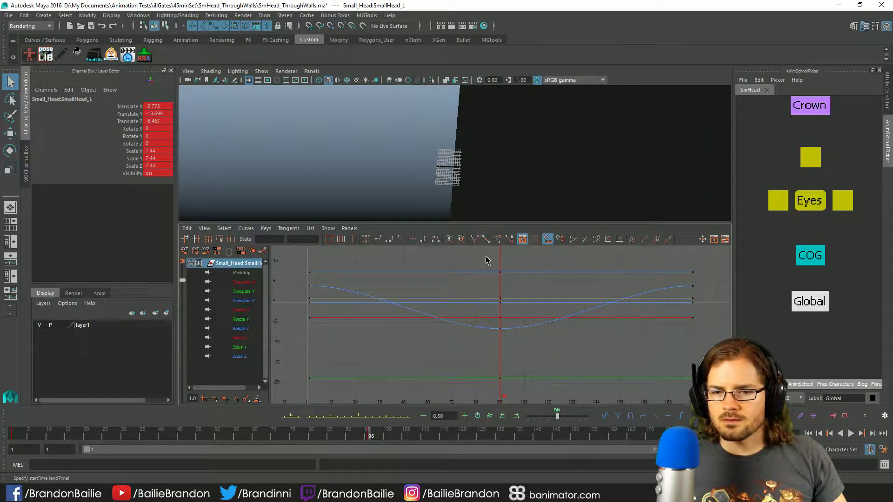
pyautogui.moveTo(484, 257); pyautogui.dragTo(516, 389)
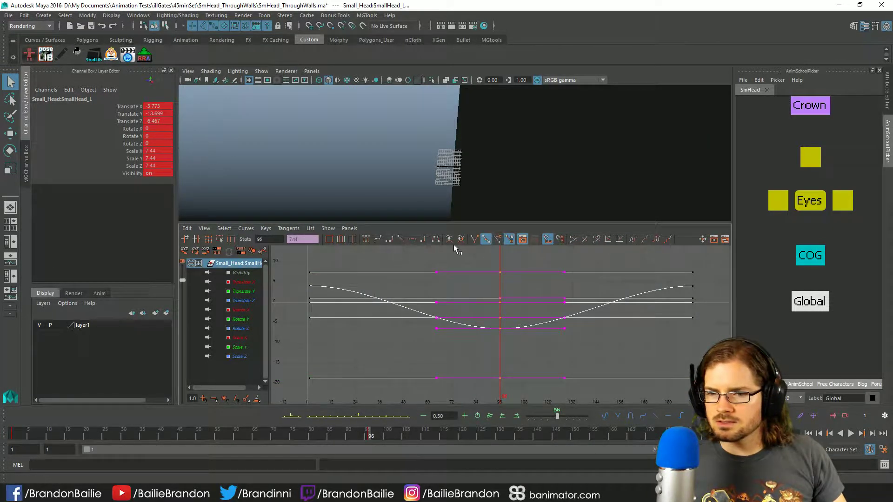
pyautogui.click(490, 242)
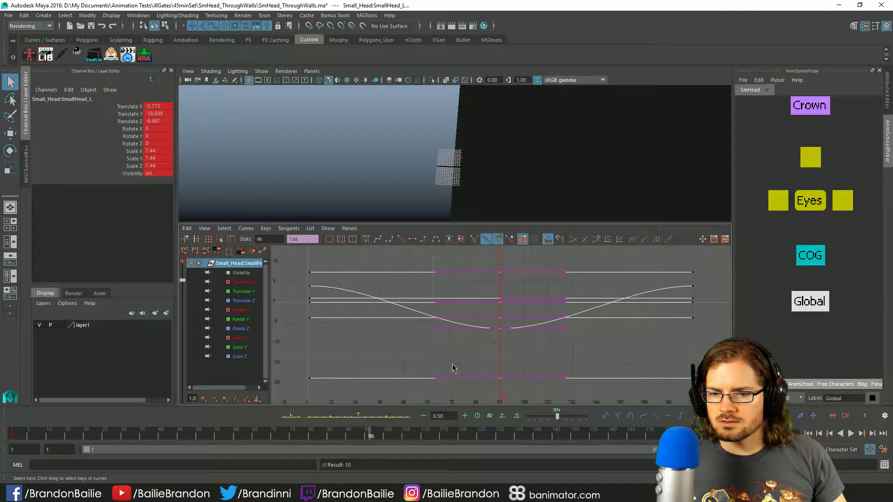
pyautogui.press('w')
pyautogui.keyDown('shift'); pyautogui.moveTo(422, 350); pyautogui.dragTo(451, 348, button='middle'); pyautogui.keyUp('shift')
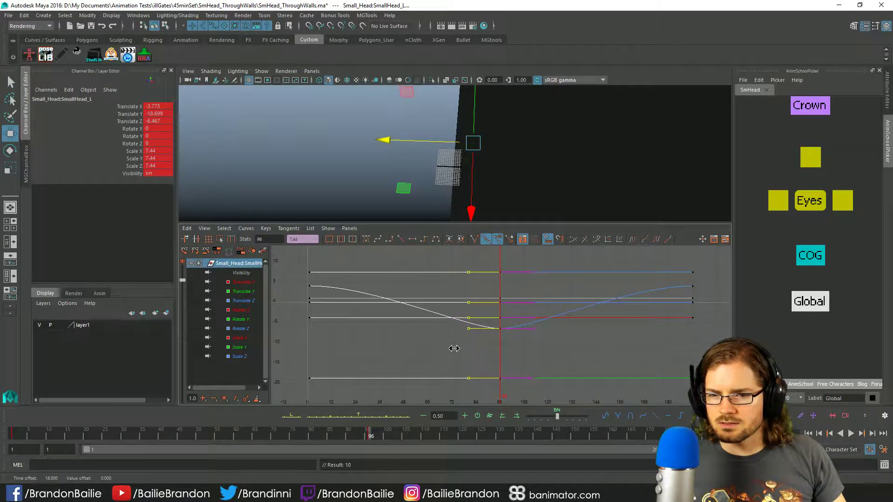
pyautogui.press('space')
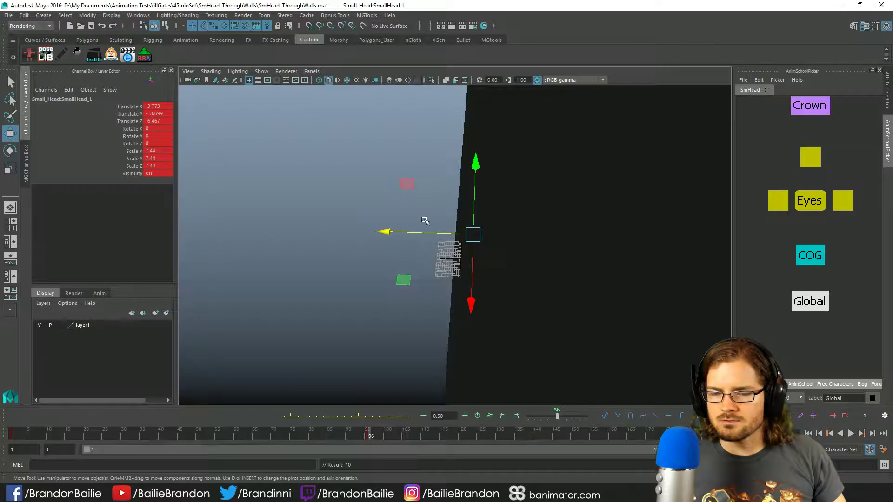
# Step: Play back the eased head motion in the viewport and return to the first frame
pyautogui.press('f')
pyautogui.hotkey('alt', 'v')
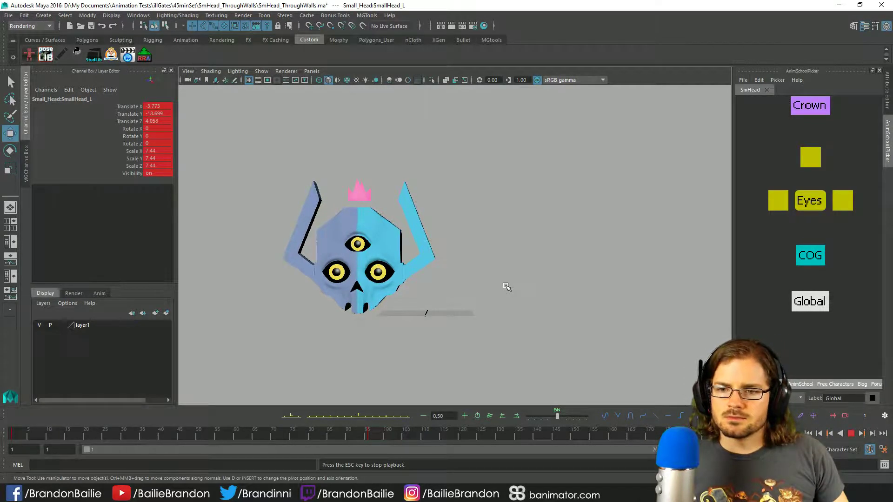
pyautogui.press('Escape')
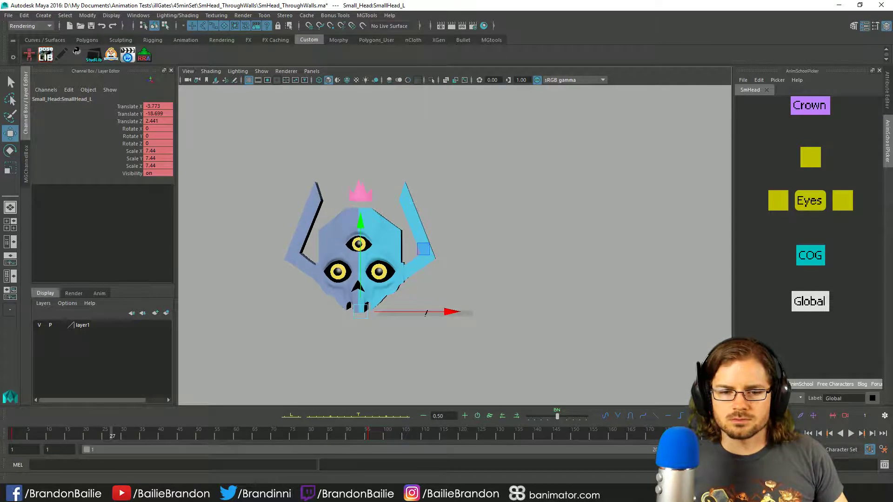
pyautogui.hotkey('alt', 'shift', 'v')
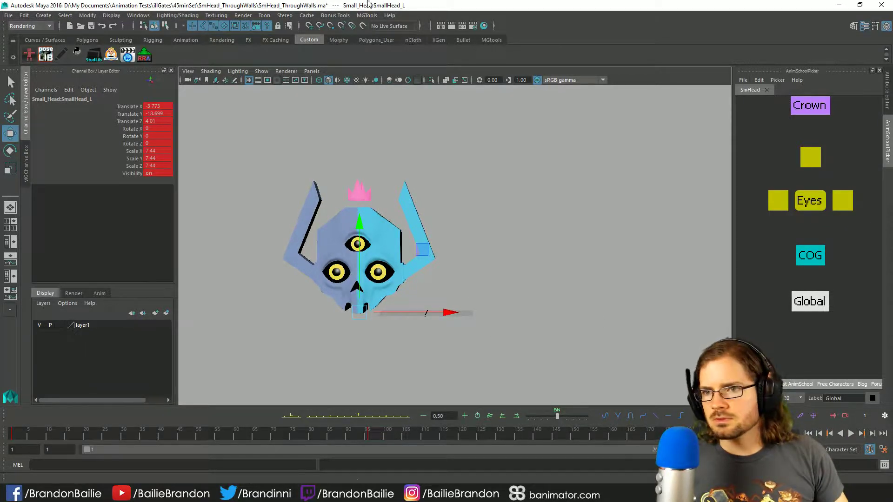
# Step: Try to copy the head by running Duplicate Special on its Global control, once more after reselecting it
pyautogui.press('q')
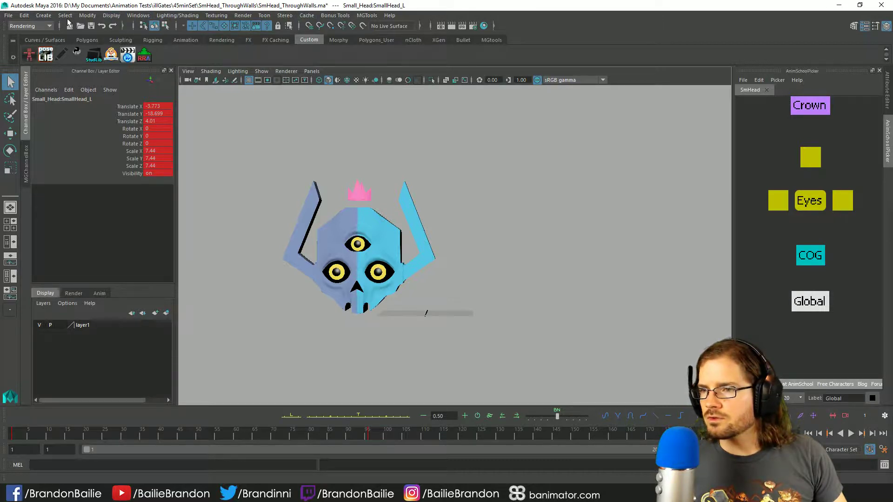
pyautogui.click(27, 16)
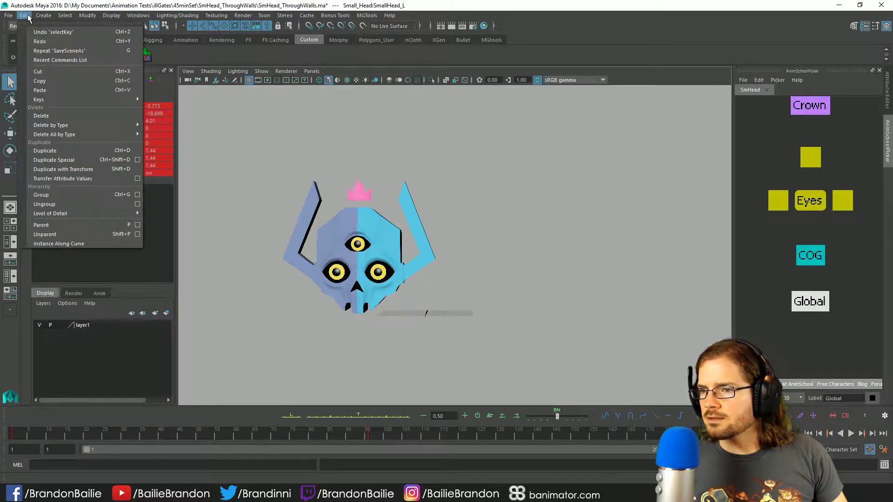
pyautogui.click(68, 160)
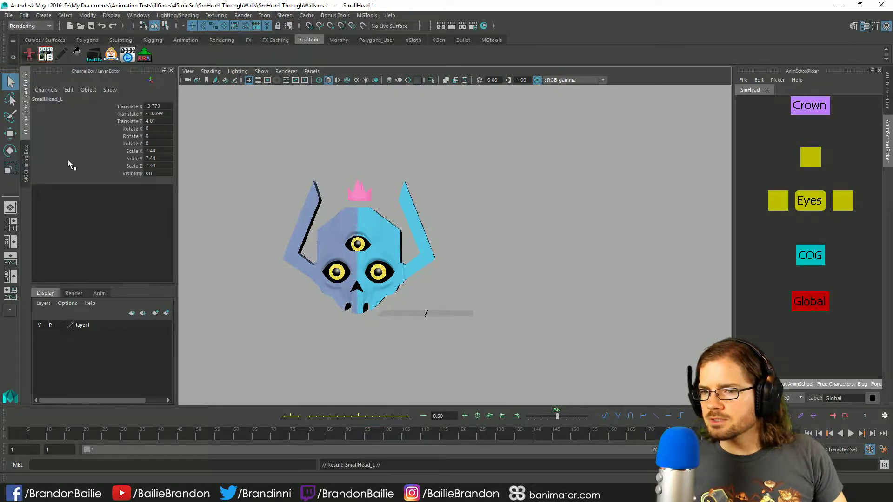
pyautogui.click(810, 299)
pyautogui.press('f')
pyautogui.keyDown('alt'); pyautogui.moveTo(619, 270); pyautogui.dragTo(277, 227); pyautogui.keyUp('alt')
pyautogui.click(24, 15)
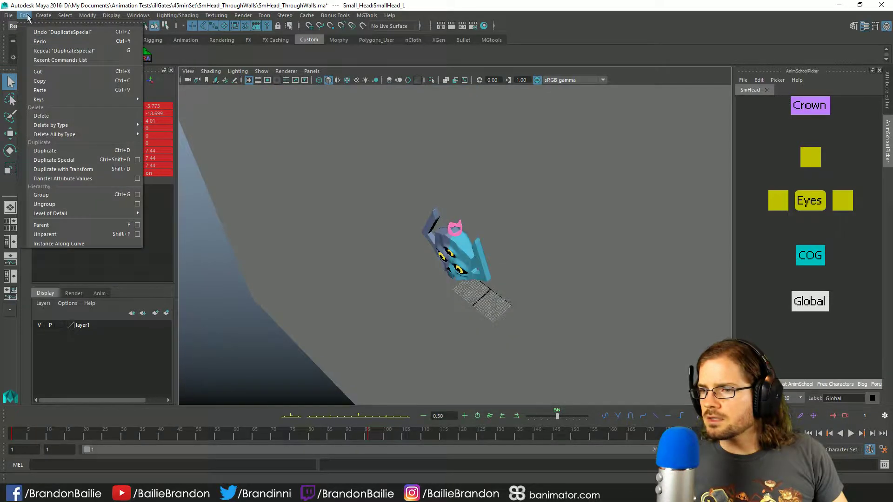
pyautogui.click(100, 160)
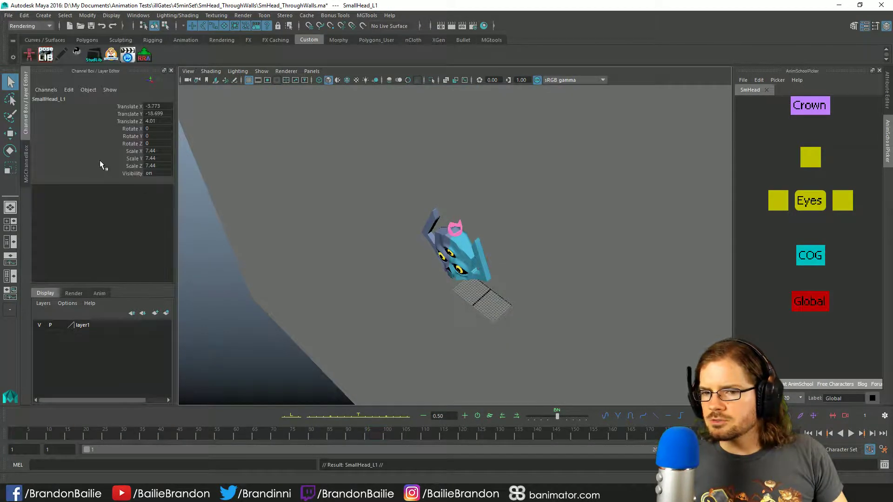
# Step: Try to move the duplicated head control sideways to Translate X 33.211
pyautogui.click(817, 303)
pyautogui.press('w')
pyautogui.keyDown('alt'); pyautogui.moveTo(584, 302); pyautogui.dragTo(548, 284); pyautogui.keyUp('alt')
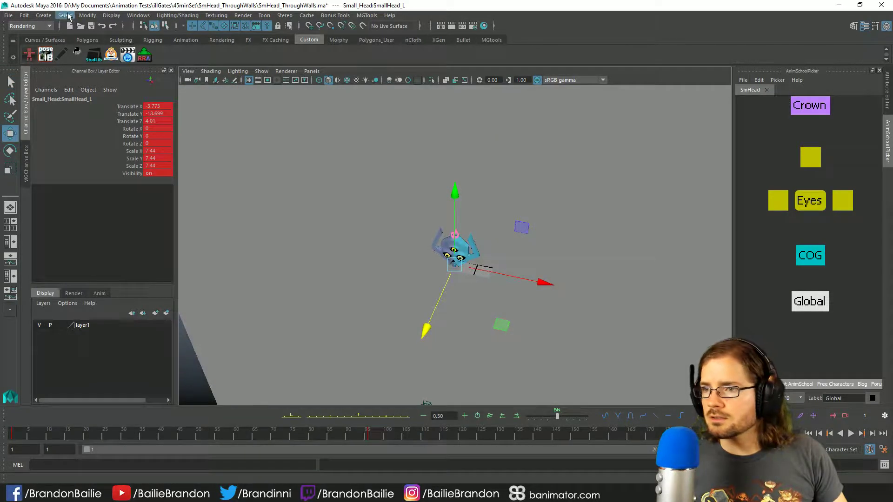
pyautogui.click(138, 16)
pyautogui.click(153, 97)
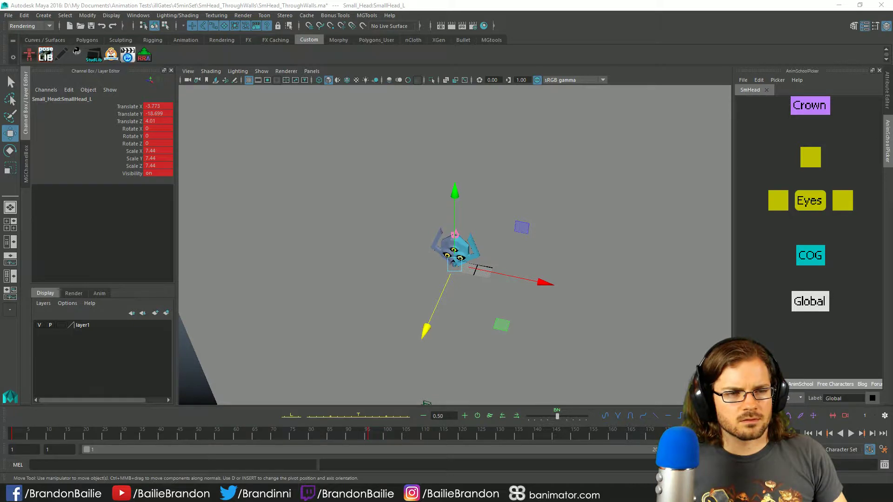
pyautogui.click(792, 242)
pyautogui.moveTo(550, 286); pyautogui.dragTo(508, 289)
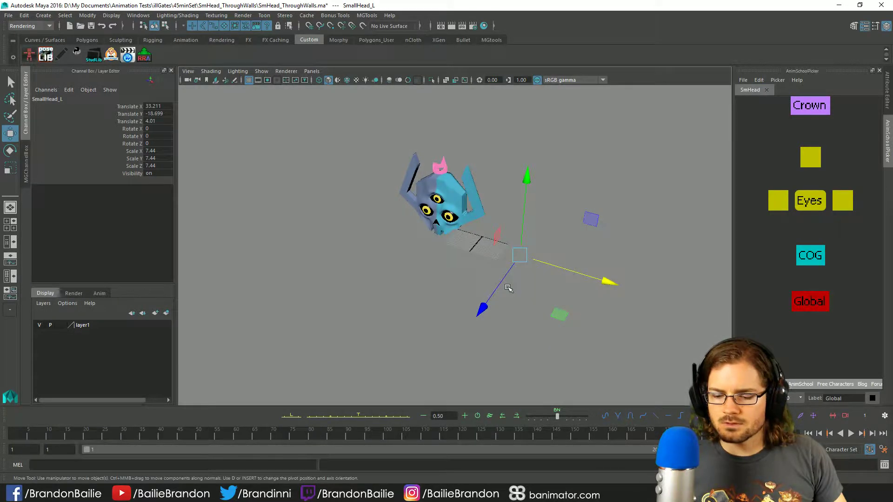
# Step: Undo the move and the duplication of the head's Global control
pyautogui.hotkey('ctrl', 'z')
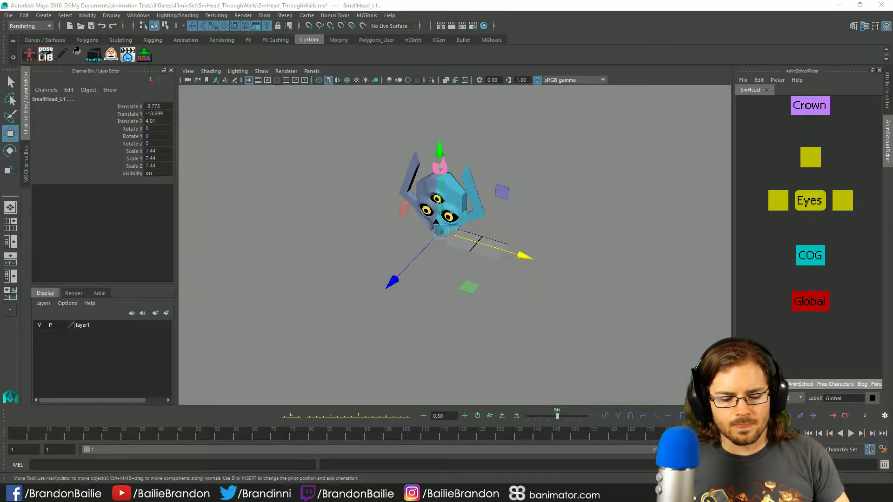
pyautogui.hotkey('ctrl', 'z')
pyautogui.hotkey('ctrl', 'z')
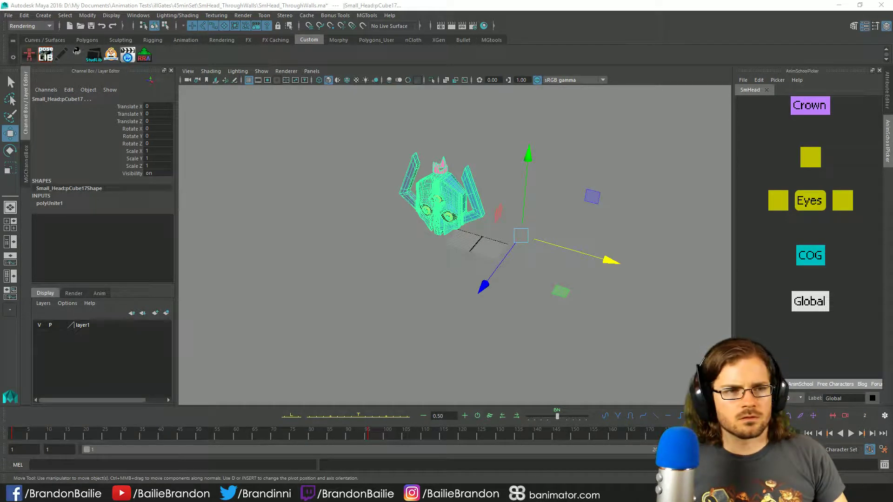
pyautogui.hotkey('ctrl', 'z')
# Step: Try shifting the original head mesh along X to -4.333, undo the move and clear the selection
pyautogui.moveTo(598, 273); pyautogui.dragTo(504, 229)
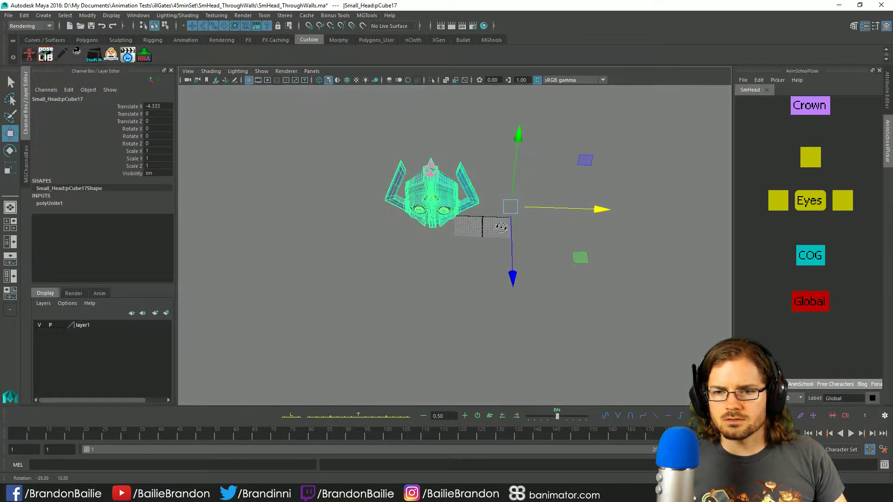
pyautogui.hotkey('ctrl', 'z')
pyautogui.click(504, 228)
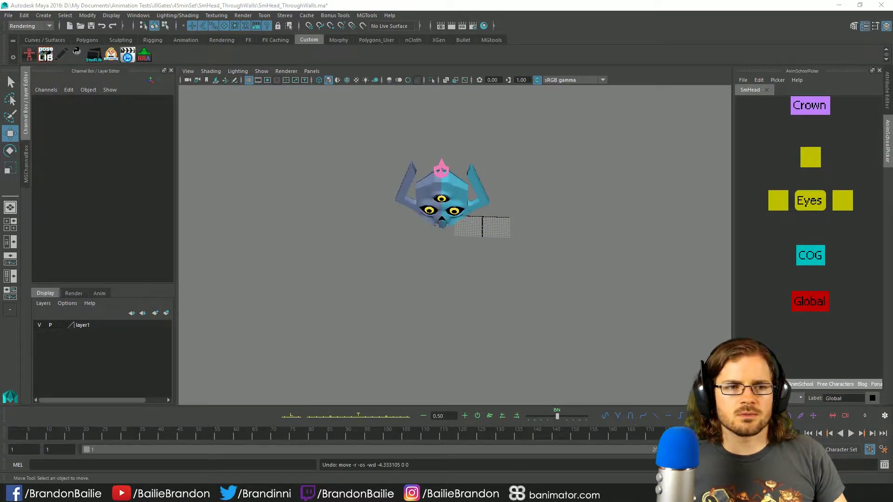
# Step: Try duplicating only the head mesh with Duplicate Special and moving the copy to Translate X 43.363, and undo both
pyautogui.click(442, 200)
pyautogui.click(24, 15)
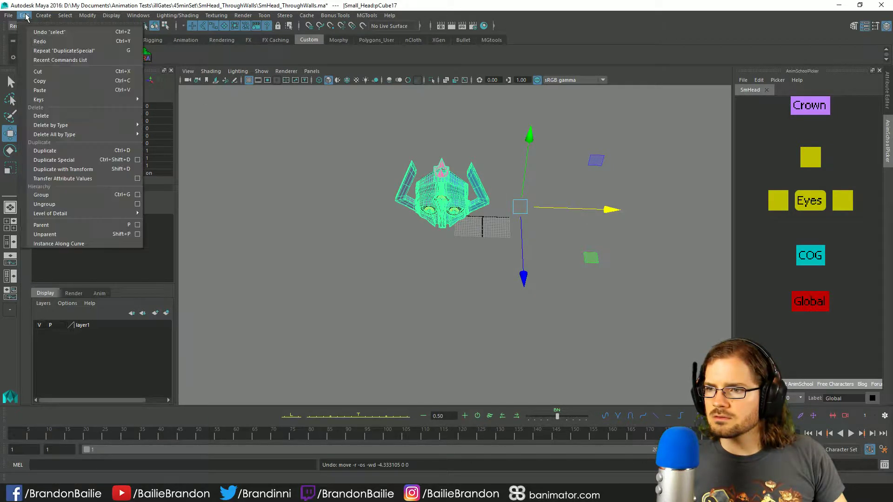
pyautogui.click(87, 162)
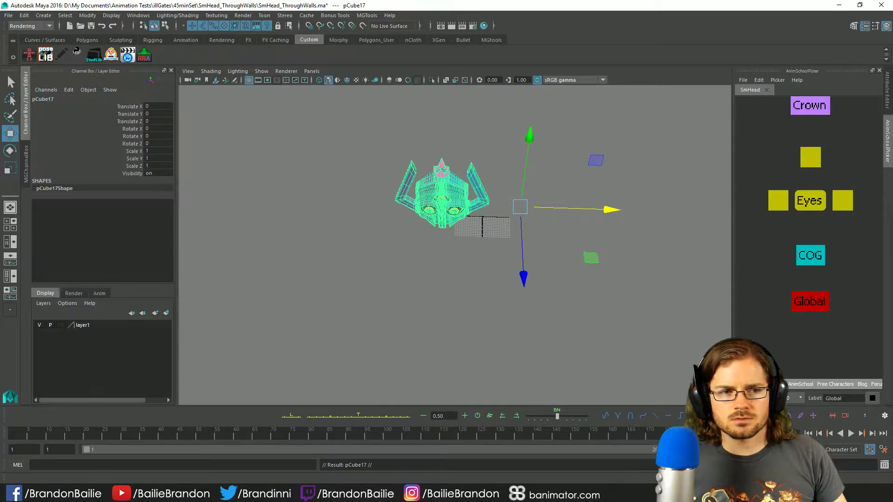
pyautogui.moveTo(608, 212); pyautogui.dragTo(707, 221)
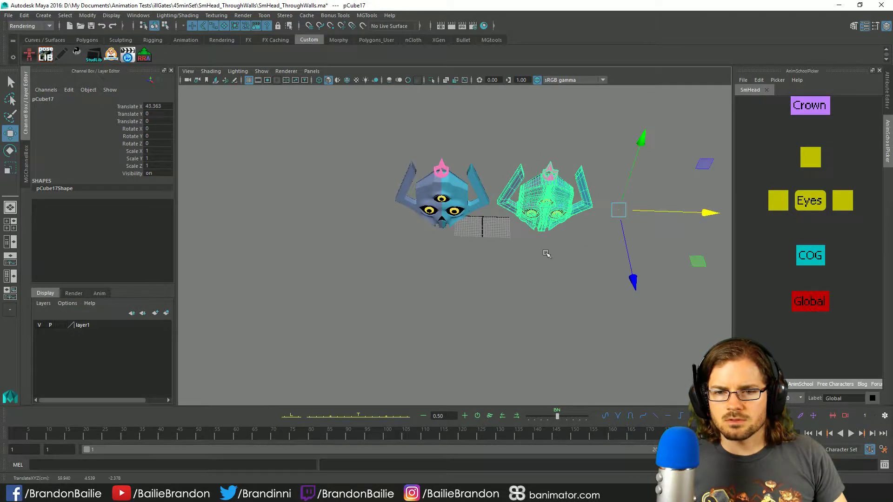
pyautogui.keyDown('alt'); pyautogui.moveTo(546, 251); pyautogui.dragTo(517, 246); pyautogui.keyUp('alt')
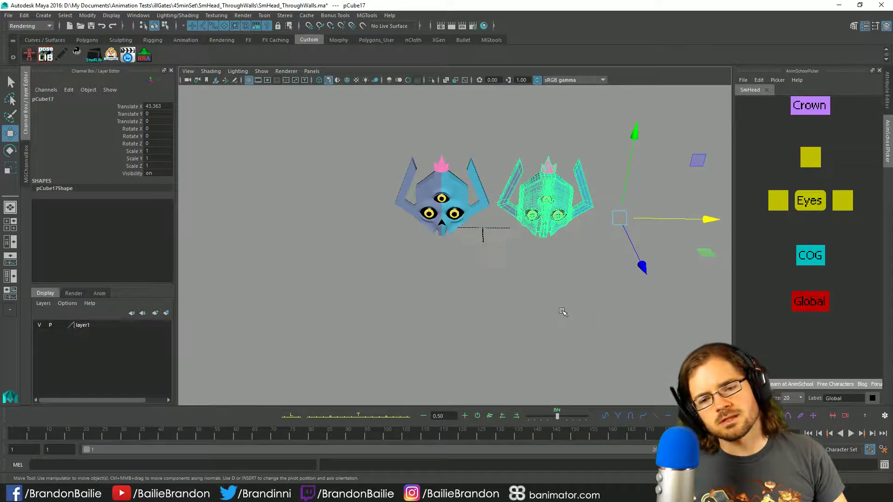
pyautogui.hotkey('ctrl', 'z')
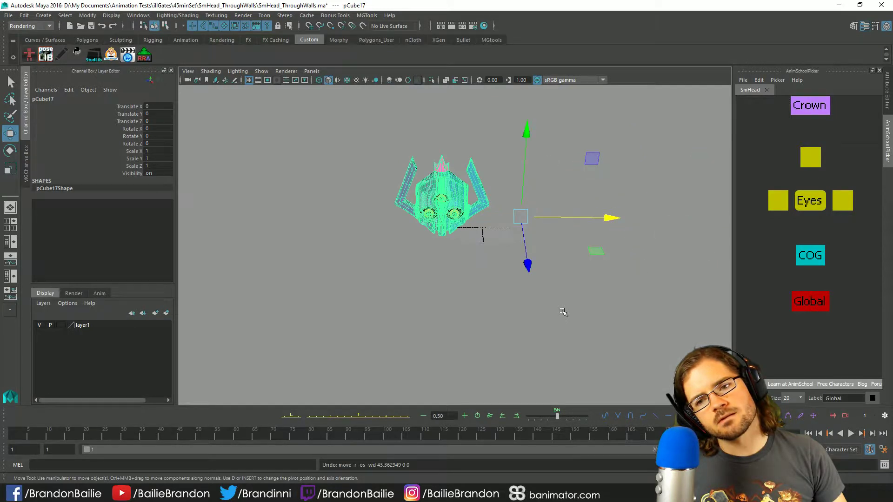
pyautogui.hotkey('ctrl', 'z')
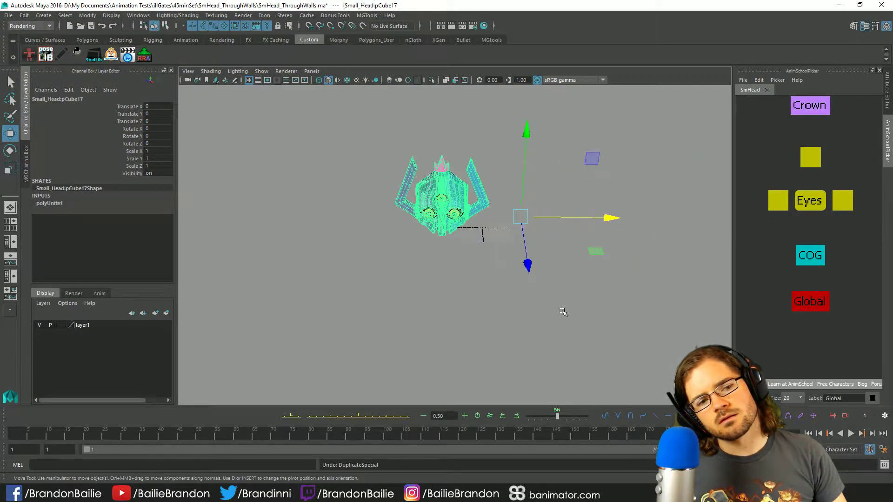
# Step: Try duplicating the head mesh together with its Global control and moving the copies along X, and undo it
pyautogui.keyDown('shift'); pyautogui.click(811, 301); pyautogui.keyUp('shift')
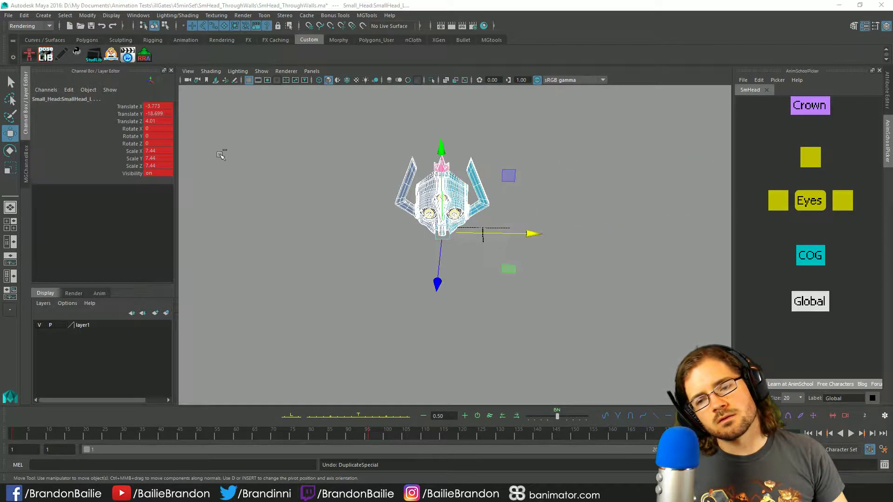
pyautogui.click(25, 16)
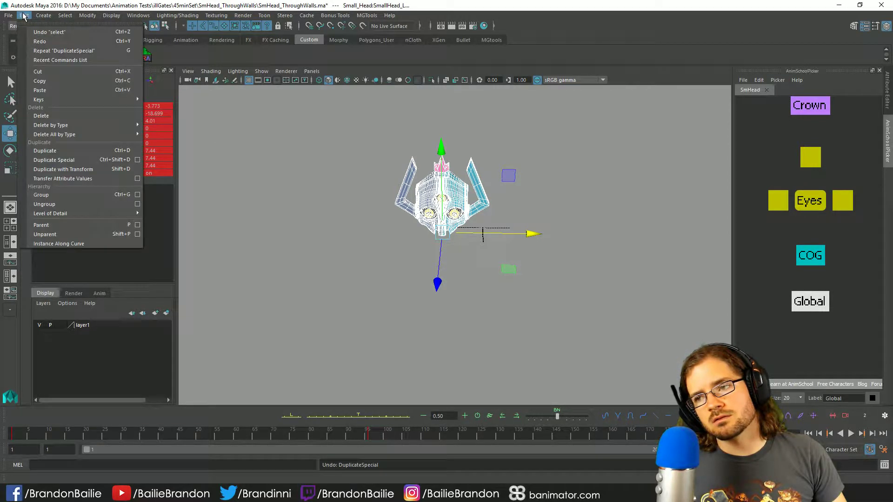
pyautogui.click(79, 161)
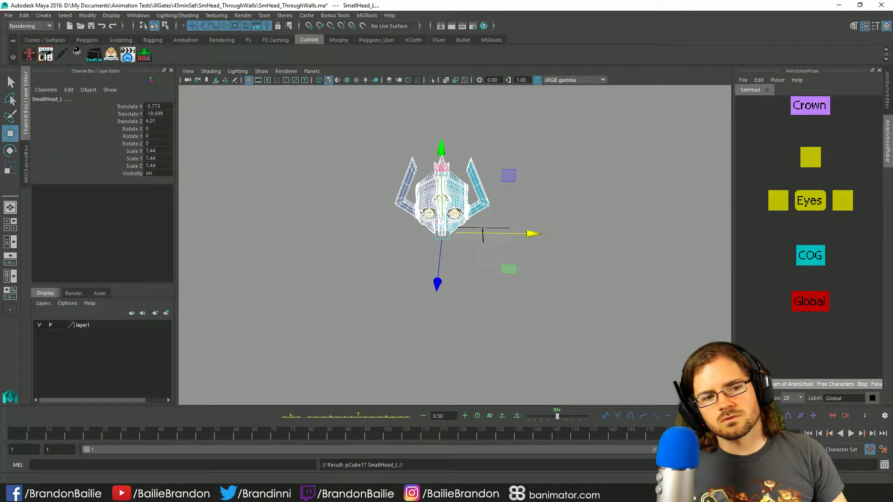
pyautogui.moveTo(537, 234); pyautogui.dragTo(617, 221)
pyautogui.click(421, 216)
pyautogui.hotkey('ctrl', 'z')
pyautogui.hotkey('ctrl', 'z')
pyautogui.hotkey('ctrl', 'z')
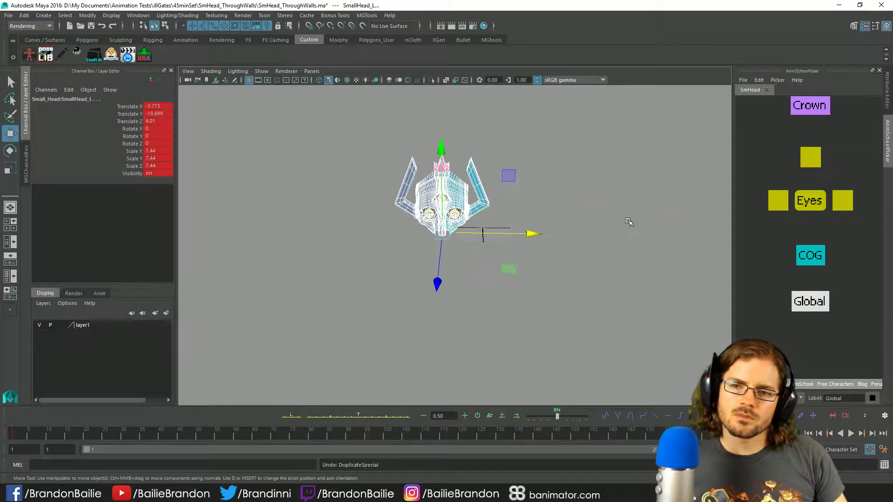
# Step: In the Outliner, parent the Small_Head:pCube17 mesh under Small_Head:SmallHead_L
pyautogui.hotkey('shift', 'o')
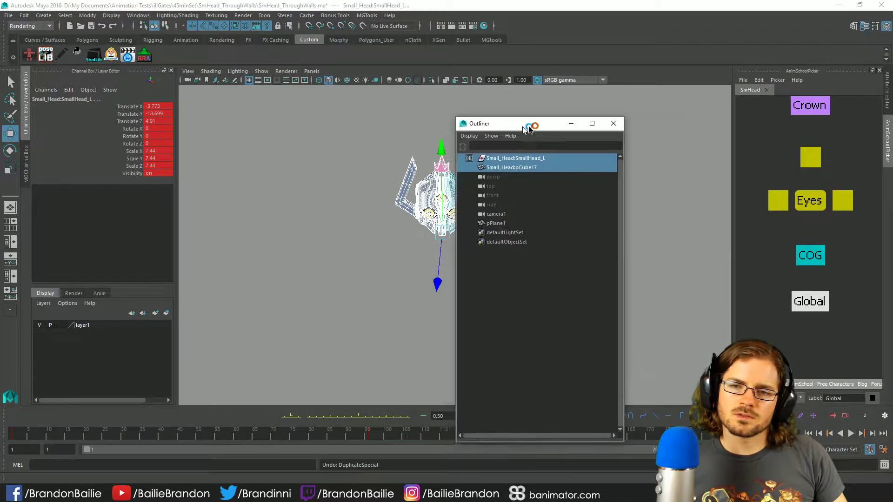
pyautogui.moveTo(479, 120); pyautogui.dragTo(605, 110)
pyautogui.click(594, 188)
pyautogui.click(600, 153)
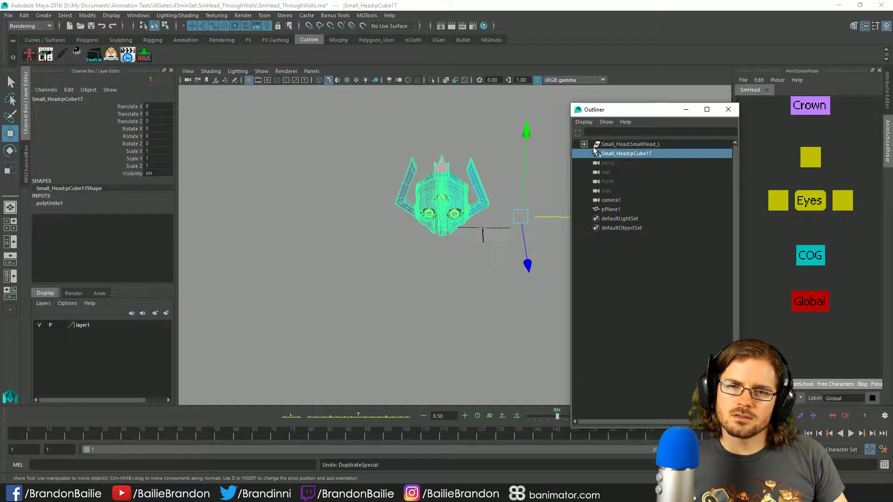
pyautogui.click(584, 144)
pyautogui.click(594, 153)
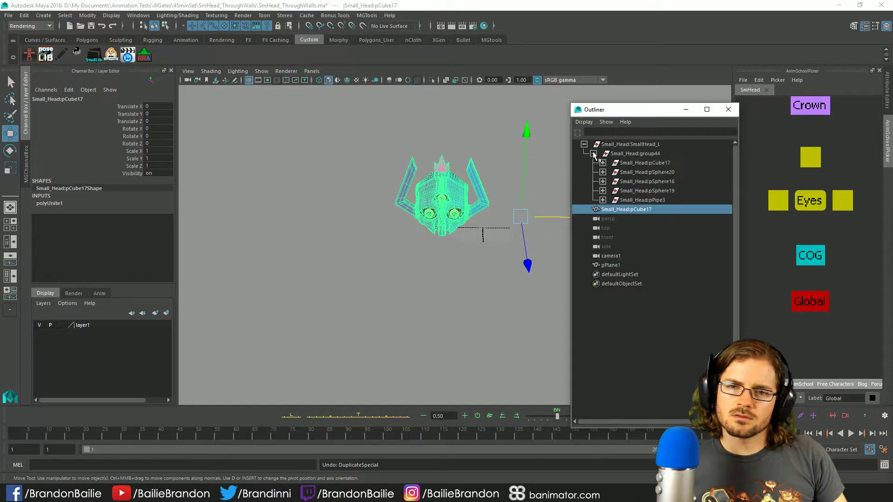
pyautogui.moveTo(610, 211); pyautogui.dragTo(630, 143, button='middle')
pyautogui.click(624, 319)
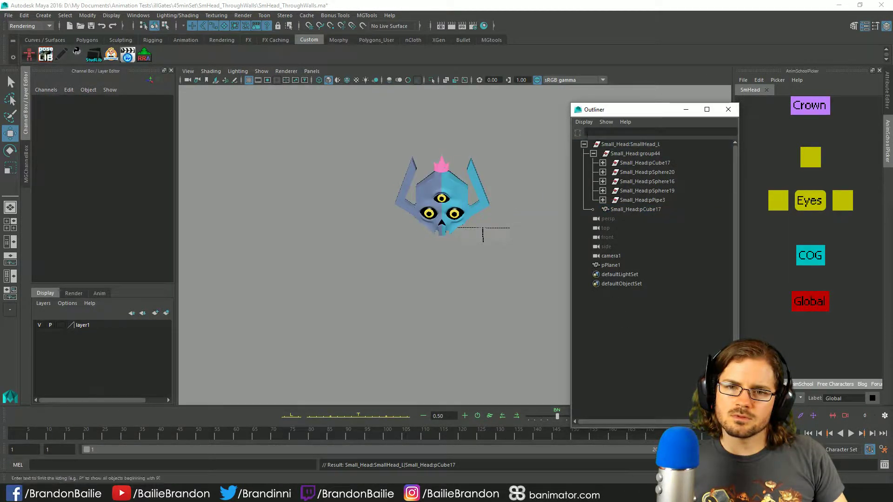
# Step: Duplicate the SmallHead_L hierarchy with Duplicate Special, move the copy to Translate X 47.214 and close the Outliner
pyautogui.click(584, 144)
pyautogui.click(613, 145)
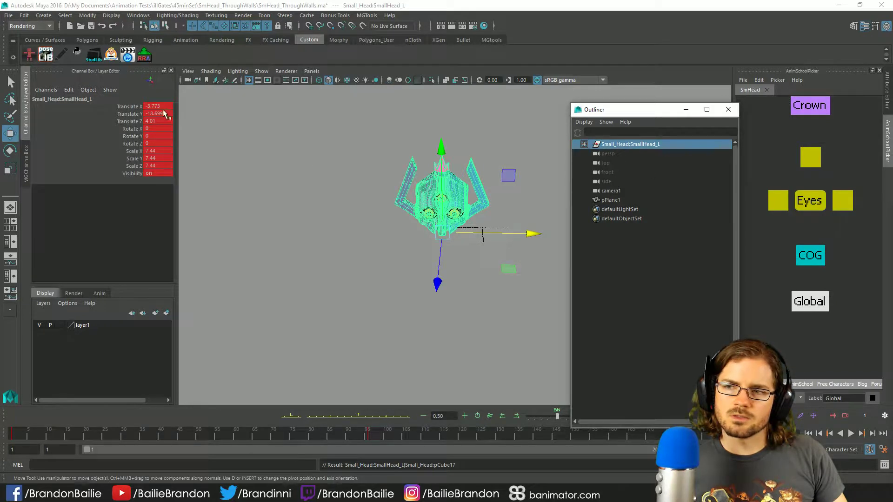
pyautogui.click(24, 15)
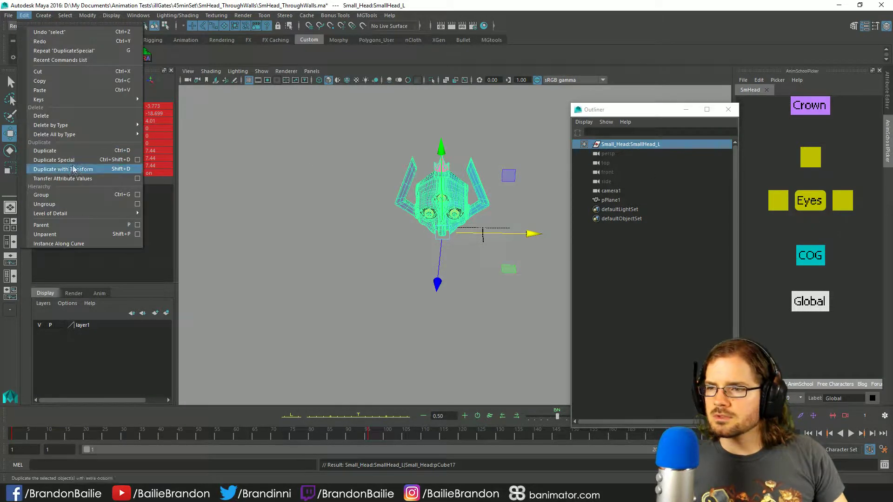
pyautogui.click(74, 160)
pyautogui.moveTo(534, 234); pyautogui.dragTo(654, 236)
pyautogui.click(728, 109)
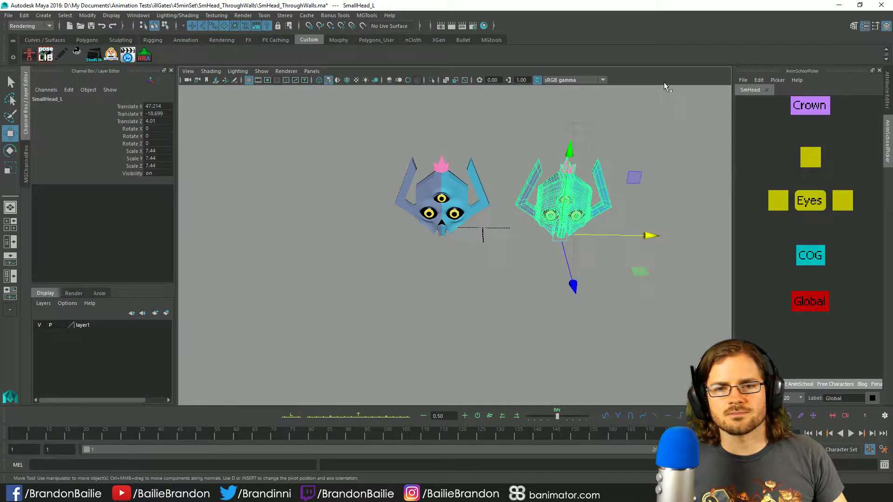
# Step: Select the copied head's mesh, followed by the original head's Global control, to compare what each one affects
pyautogui.click(641, 242)
pyautogui.click(591, 214)
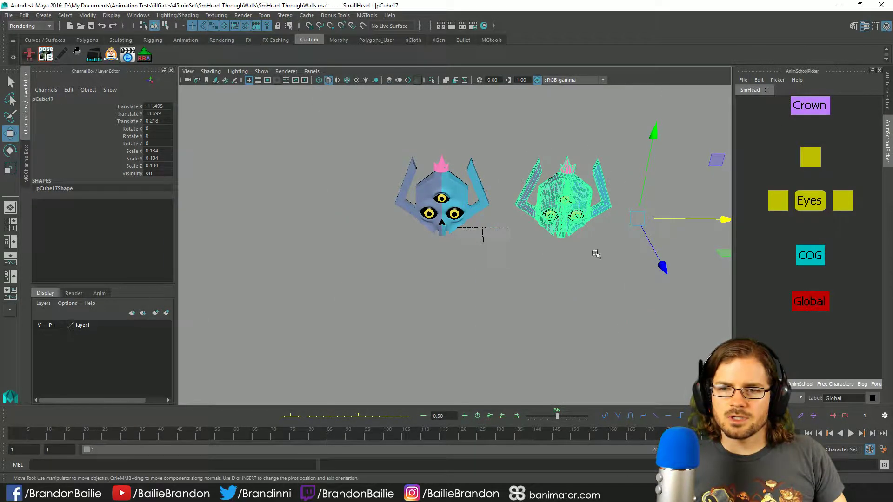
pyautogui.click(810, 301)
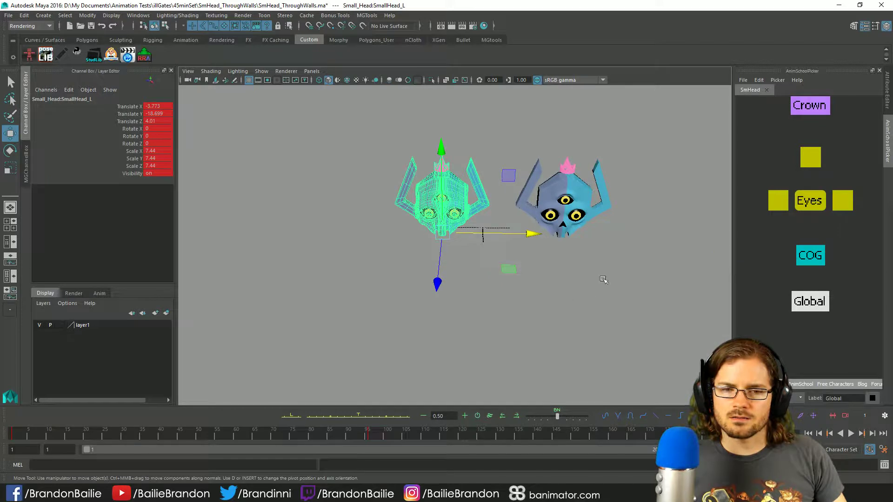
pyautogui.click(745, 81)
pyautogui.click(757, 98)
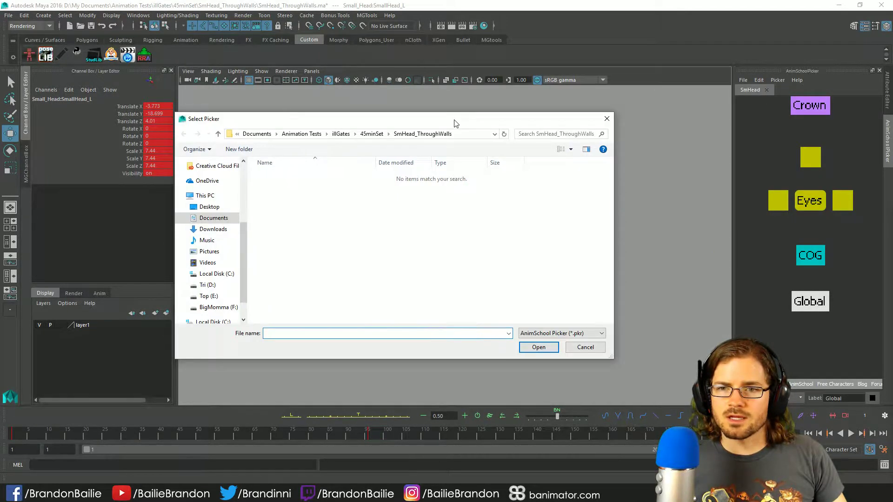
pyautogui.press('Escape')
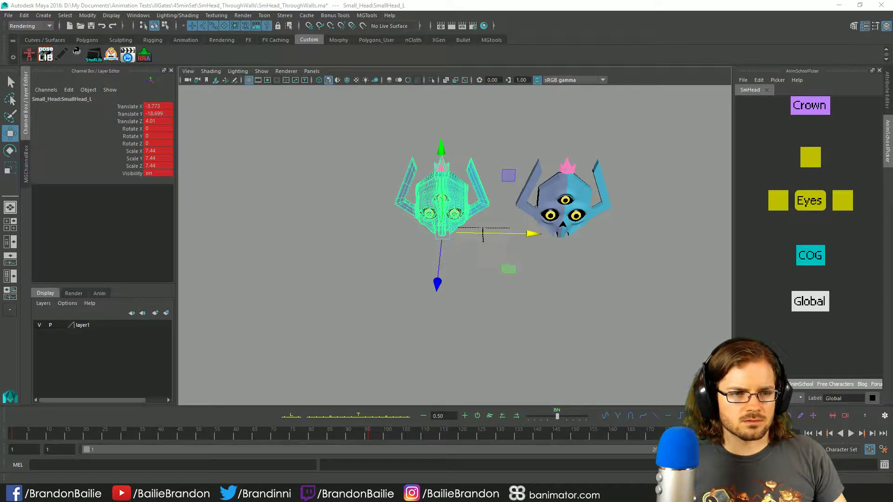
# Step: Load the SmHead picker again in a second tab and try to change its namespace
pyautogui.click(744, 80)
pyautogui.click(761, 121)
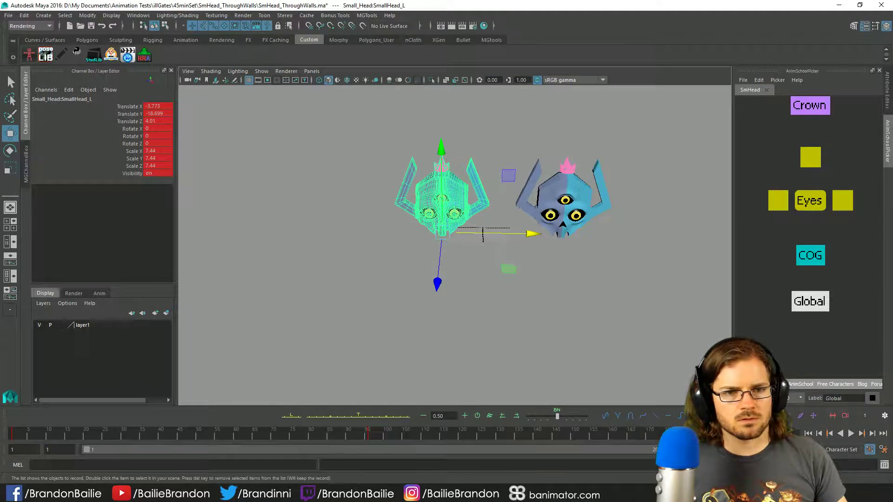
pyautogui.click(743, 80)
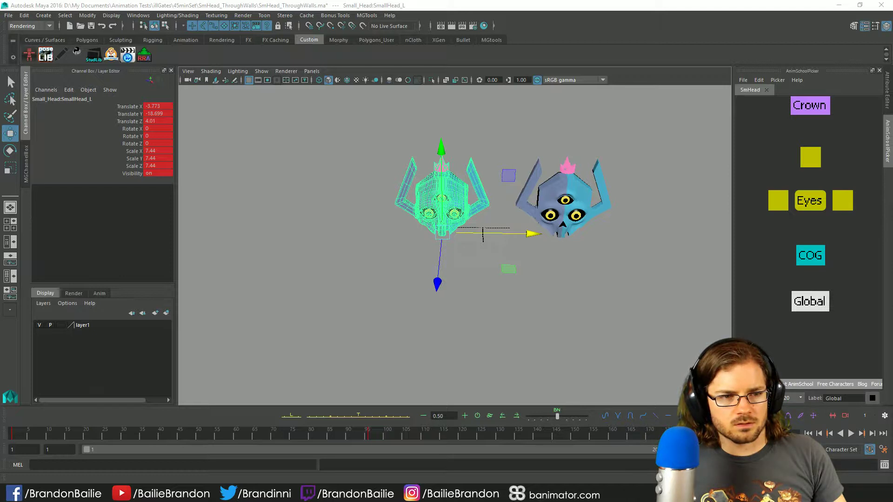
pyautogui.click(782, 81)
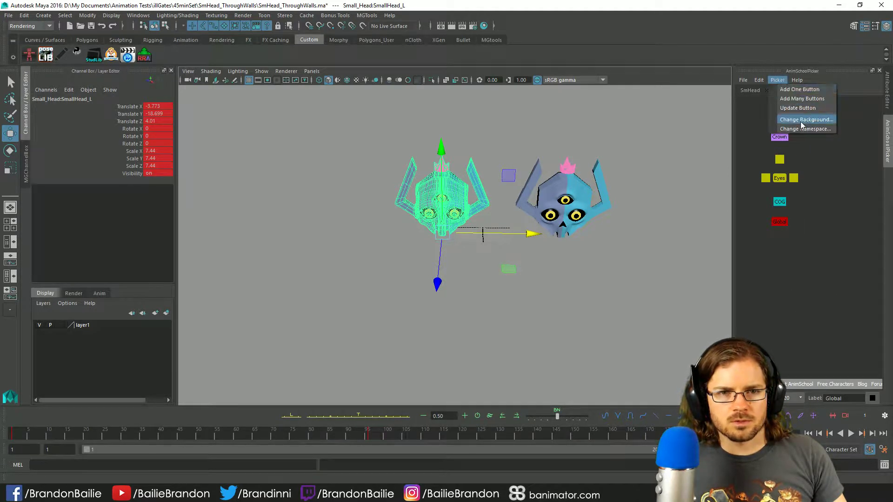
pyautogui.click(800, 131)
pyautogui.click(518, 230)
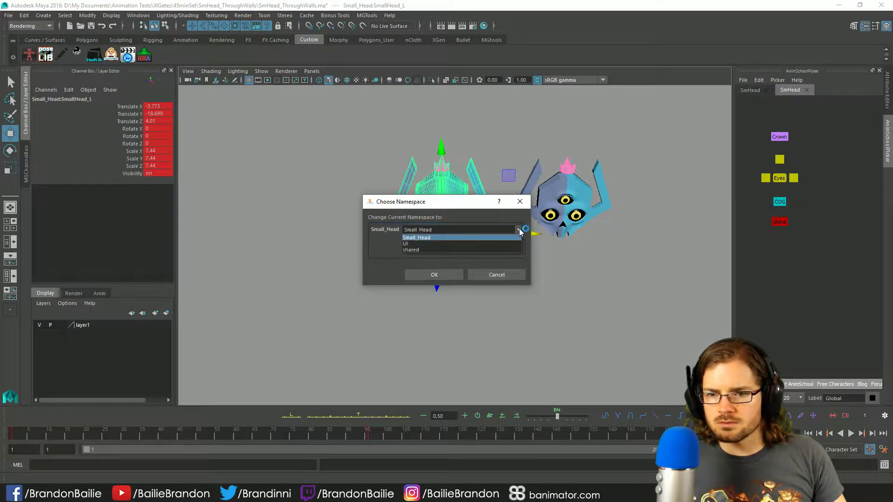
pyautogui.click(515, 274)
pyautogui.click(515, 273)
# Step: Close the second SmHead picker tab, discarding its changes
pyautogui.click(819, 99)
pyautogui.click(807, 90)
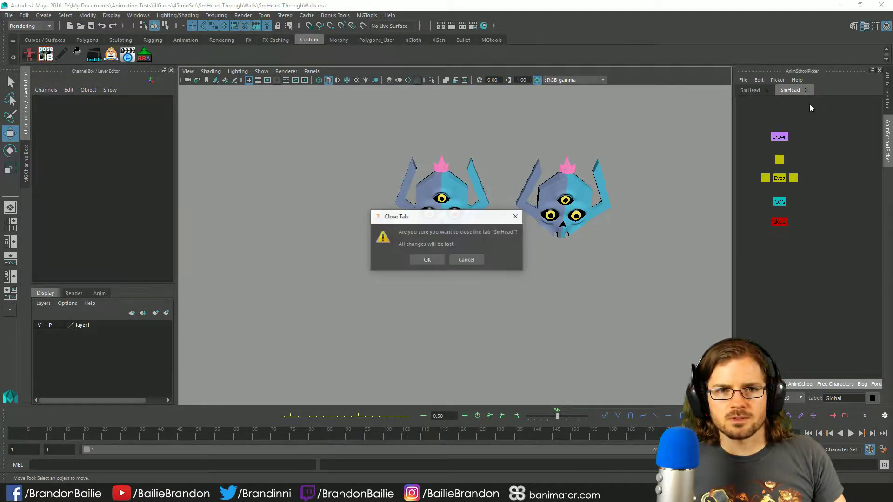
pyautogui.click(427, 260)
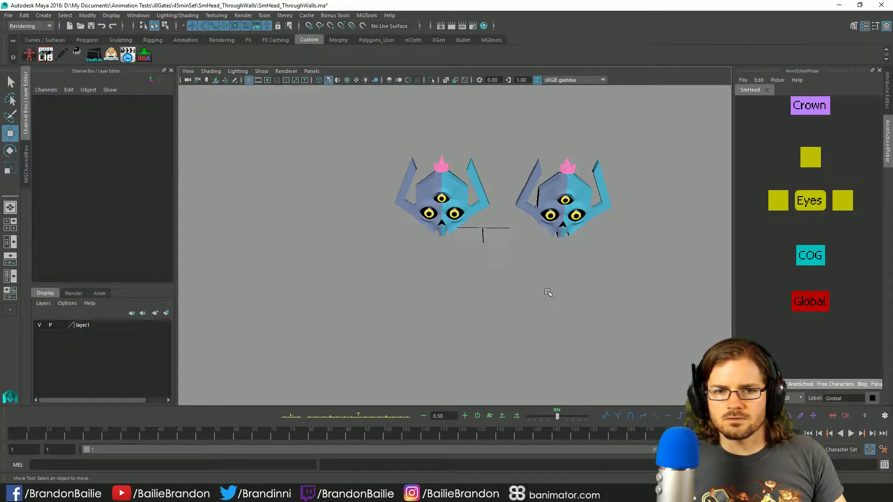
# Step: Try moving the original head's Global control along Z, undo the move and clear the selection
pyautogui.moveTo(437, 282); pyautogui.dragTo(440, 288)
pyautogui.hotkey('ctrl', 'z')
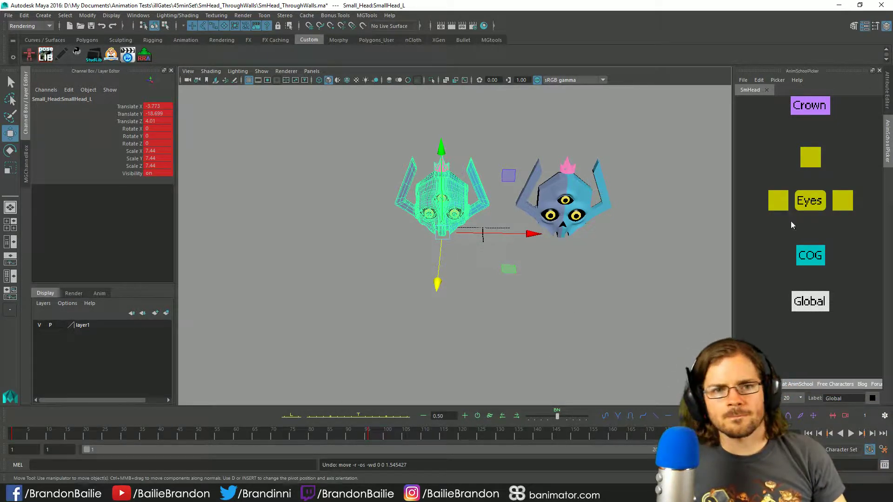
pyautogui.click(818, 320)
pyautogui.press('q')
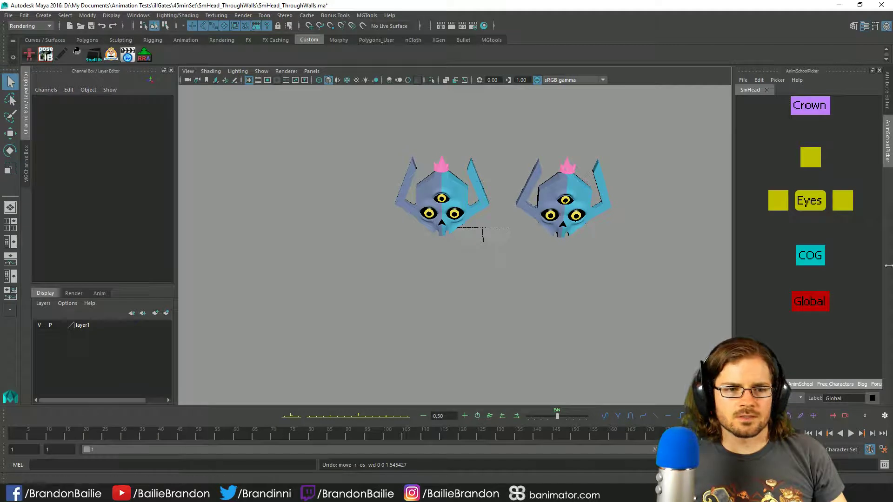
pyautogui.click(138, 15)
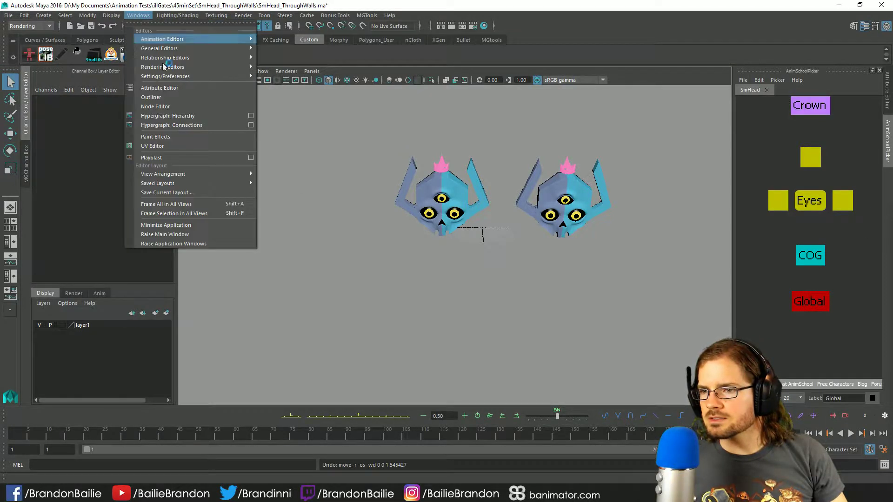
pyautogui.moveTo(209, 77)
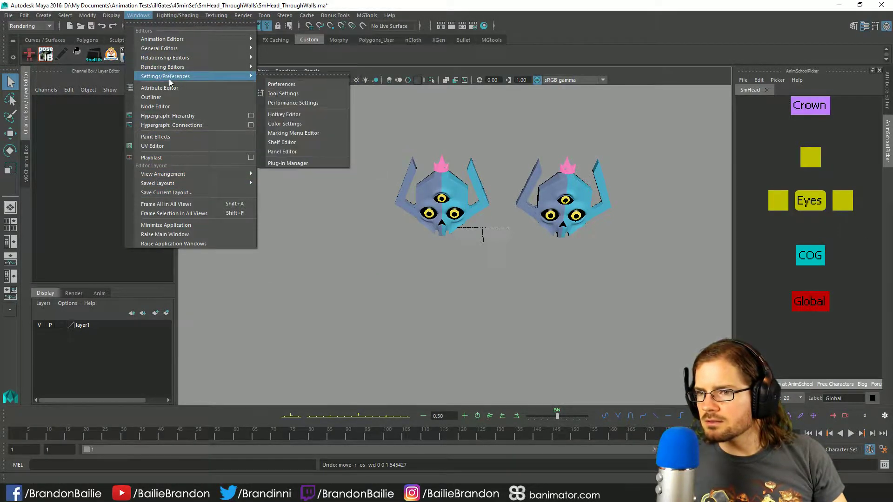
pyautogui.click(195, 95)
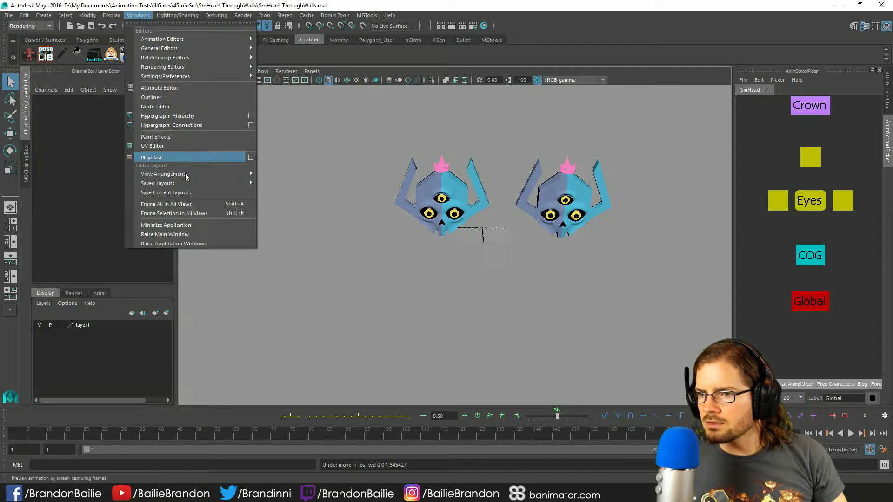
pyautogui.moveTo(183, 76)
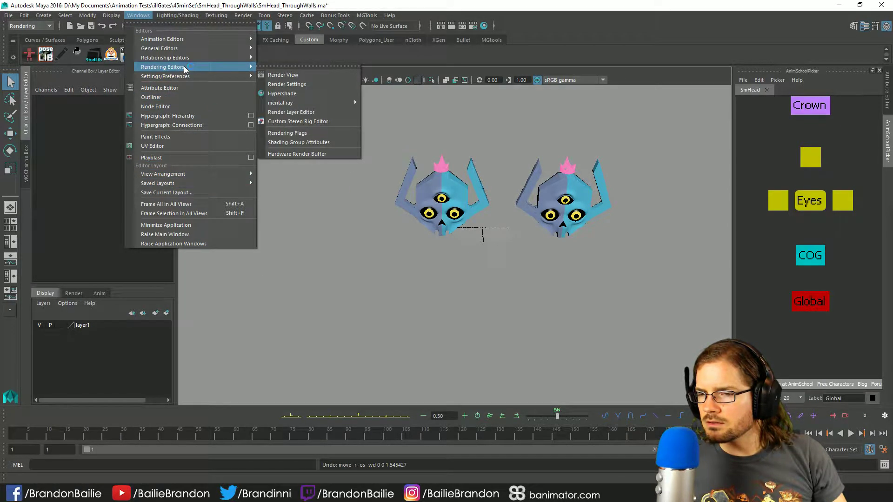
pyautogui.click(177, 96)
pyautogui.moveTo(628, 113); pyautogui.dragTo(815, 127)
pyautogui.moveTo(814, 5); pyautogui.dragTo(811, 152)
pyautogui.click(878, 155)
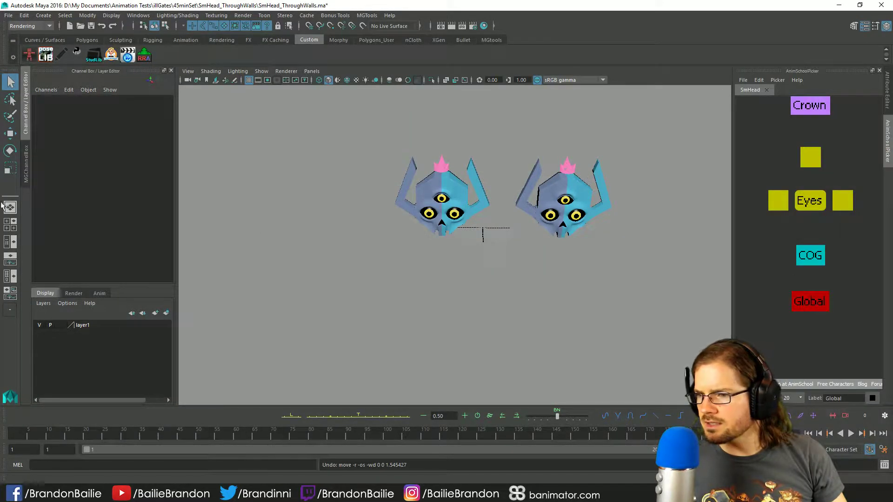
# Step: Show the Outliner beside the perspective view, expand the copied SmallHead_L group and select it for moving
pyautogui.click(10, 241)
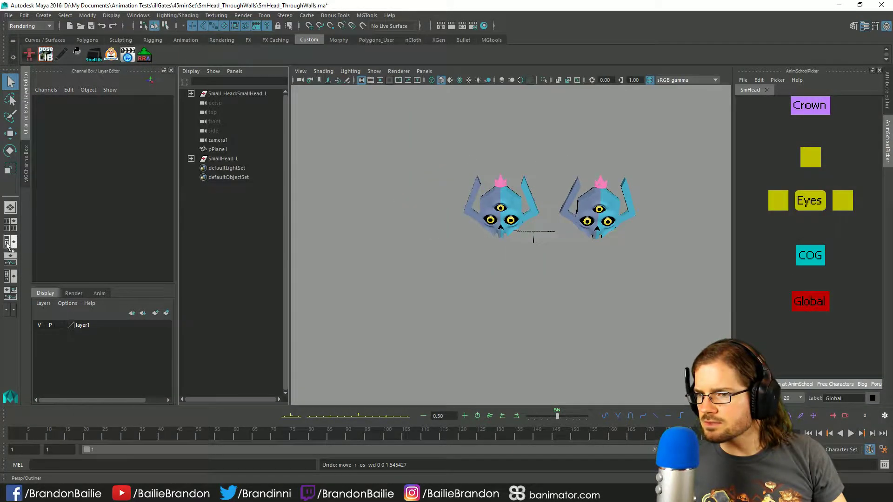
pyautogui.click(190, 158)
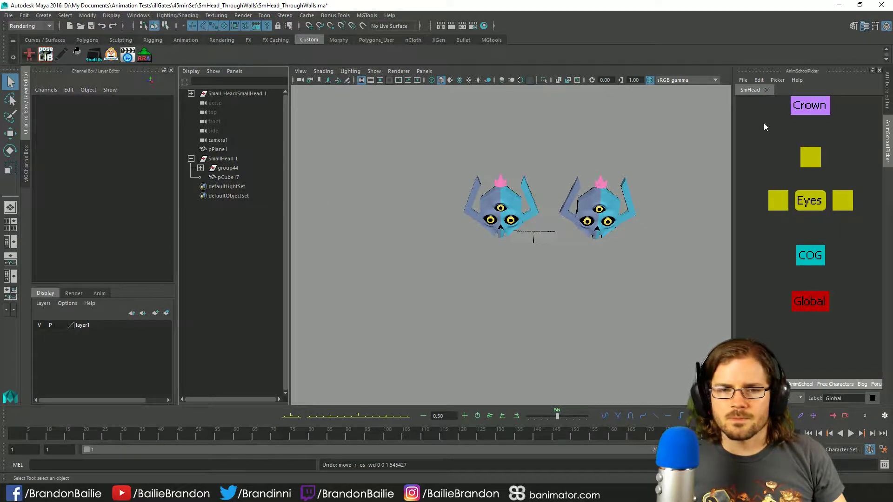
pyautogui.click(225, 161)
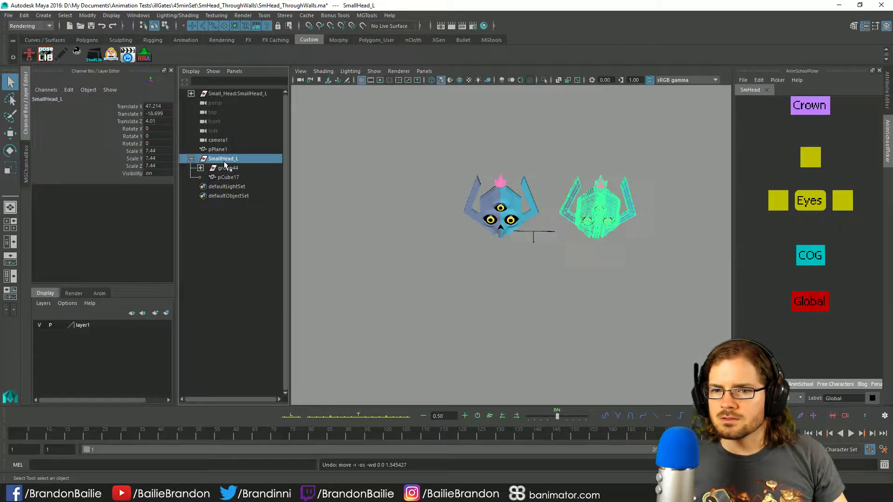
pyautogui.press('w')
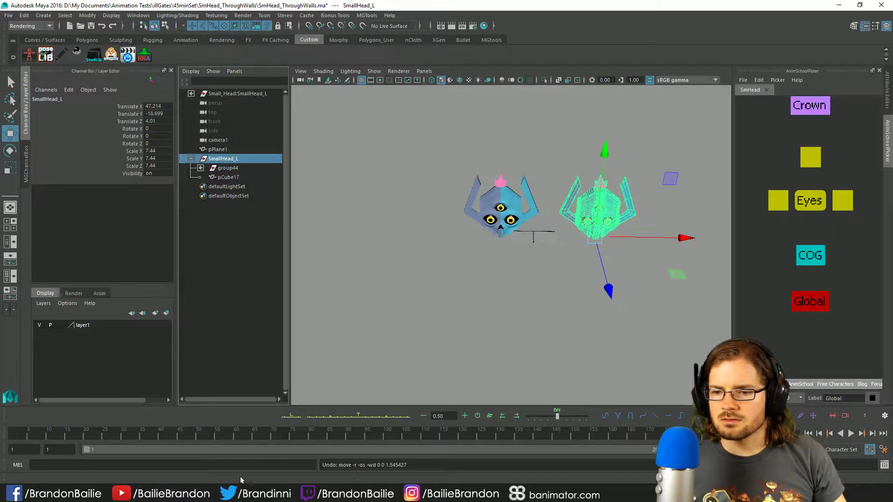
# Step: Copy the keys of the original head's Global control and paste them onto the copied SmallHead_L at frame 1
pyautogui.moveTo(278, 437); pyautogui.dragTo(13, 433)
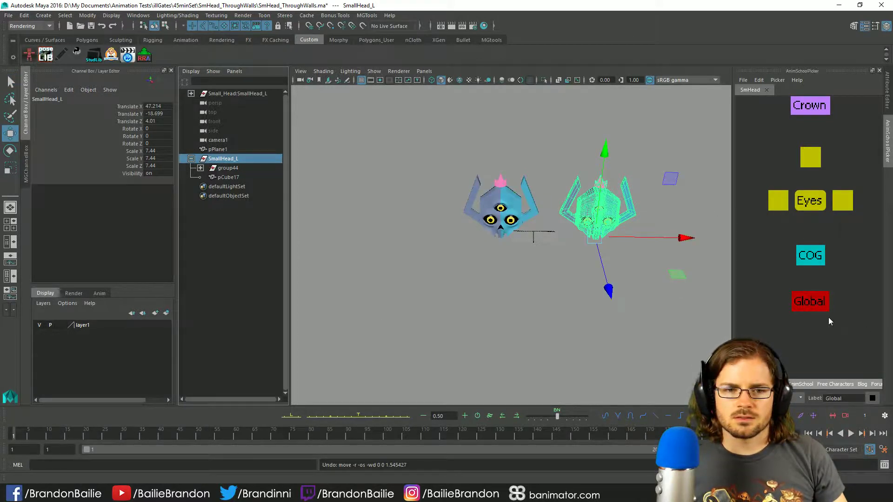
pyautogui.click(810, 301)
pyautogui.doubleClick(14, 438)
pyautogui.click(15, 437)
pyautogui.click(223, 159)
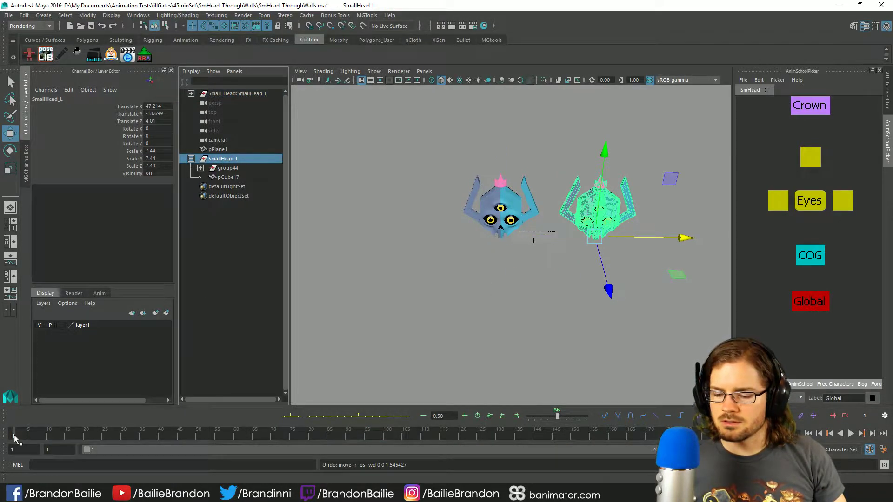
pyautogui.hotkey('ctrl', 'v')
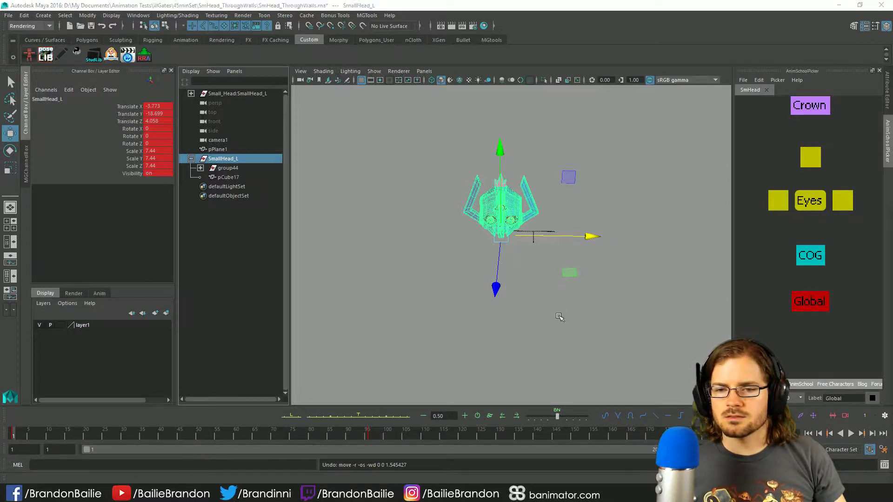
# Step: Switch to the layout with perspective view, Hypergraph and Graph Editor, and replace the Hypergraph with the Outliner
pyautogui.press('space')
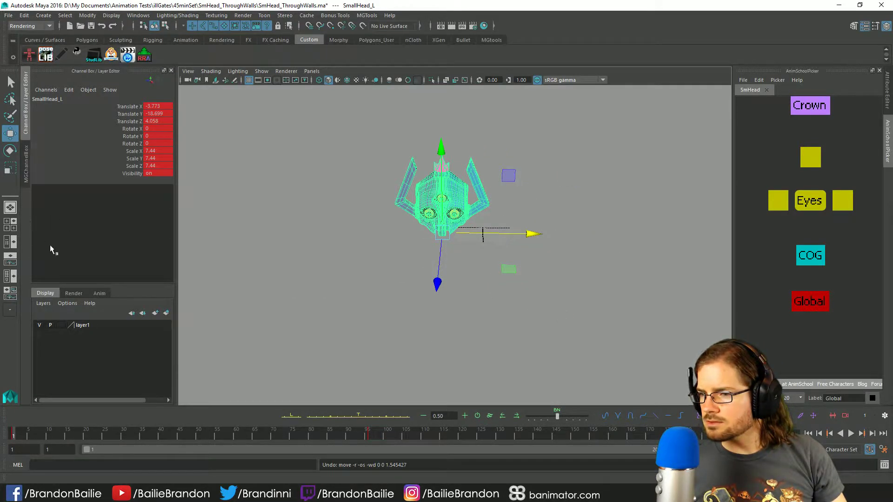
pyautogui.click(10, 296)
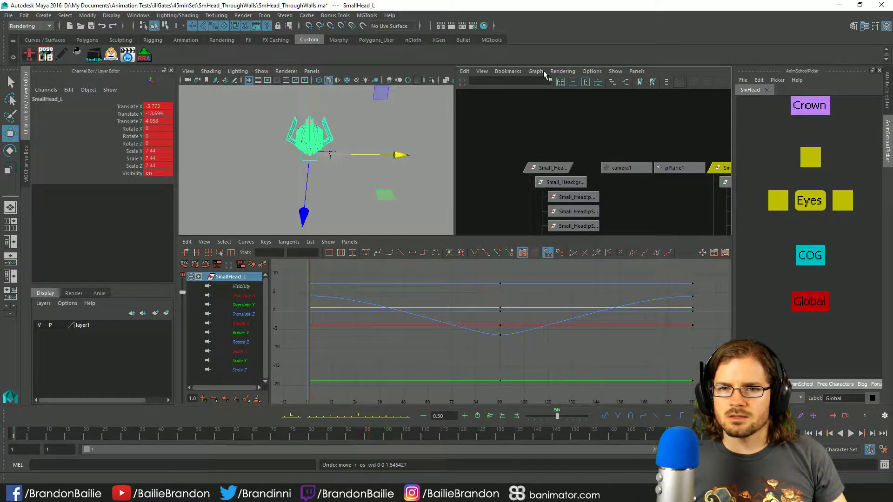
pyautogui.click(642, 72)
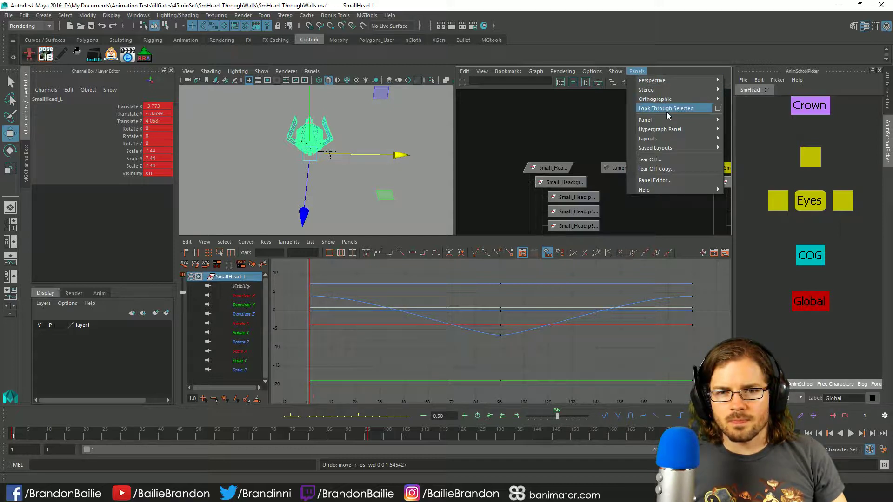
pyautogui.moveTo(665, 119)
pyautogui.click(769, 121)
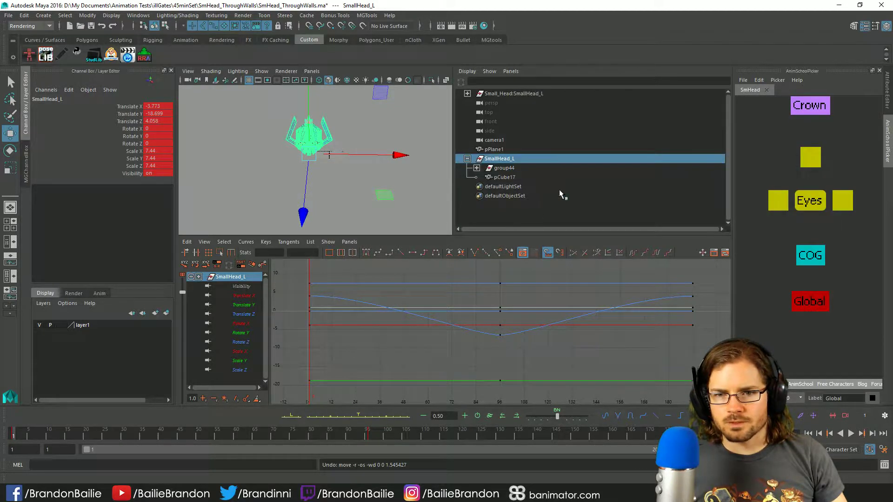
# Step: Offset the copied head's entire Translate X curve to 36.188 so it stands directly beside the original head
pyautogui.click(243, 296)
pyautogui.moveTo(395, 307); pyautogui.dragTo(398, 358)
pyautogui.moveTo(408, 375); pyautogui.dragTo(433, 28, button='middle')
pyautogui.scroll(3, 349, 110)
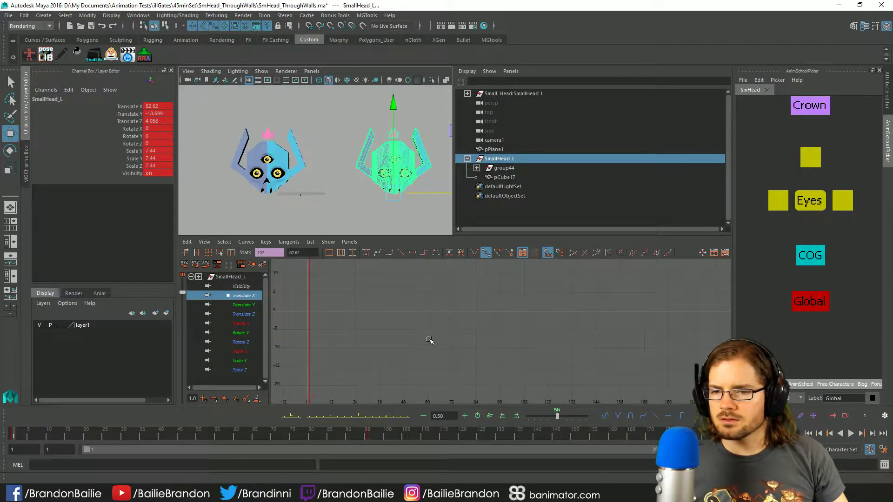
pyautogui.moveTo(441, 326); pyautogui.dragTo(458, 422, button='middle')
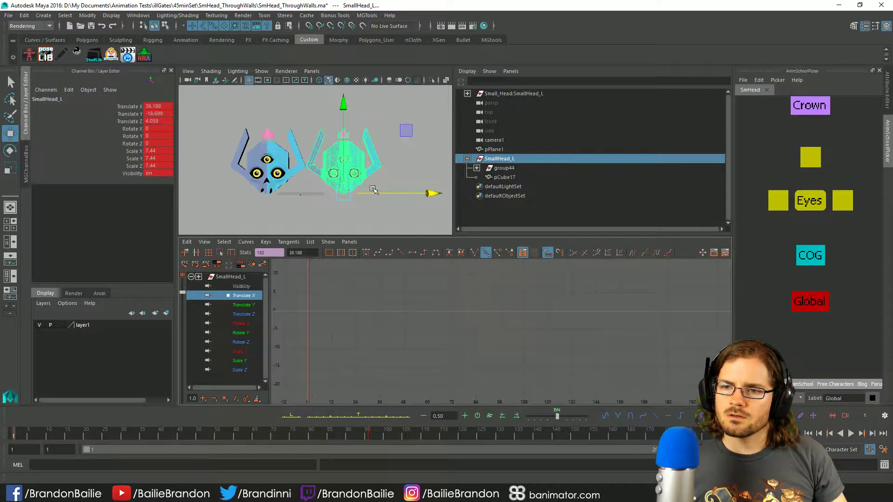
pyautogui.press('space')
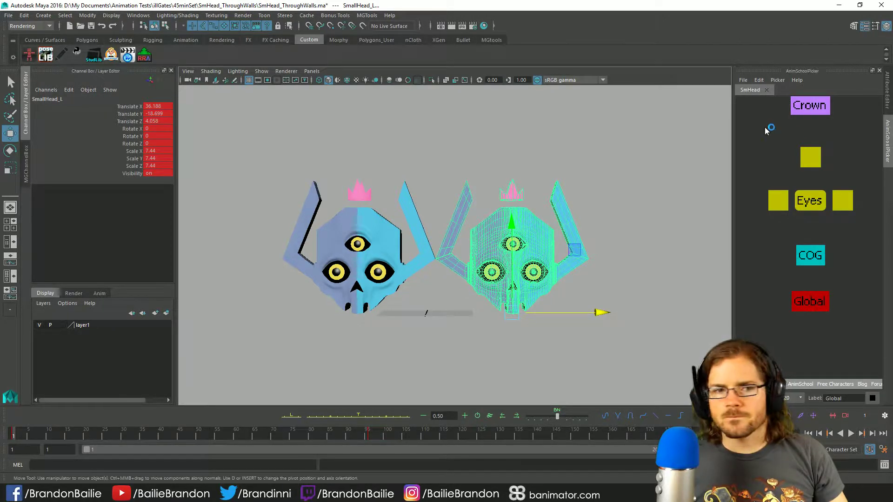
pyautogui.press('space')
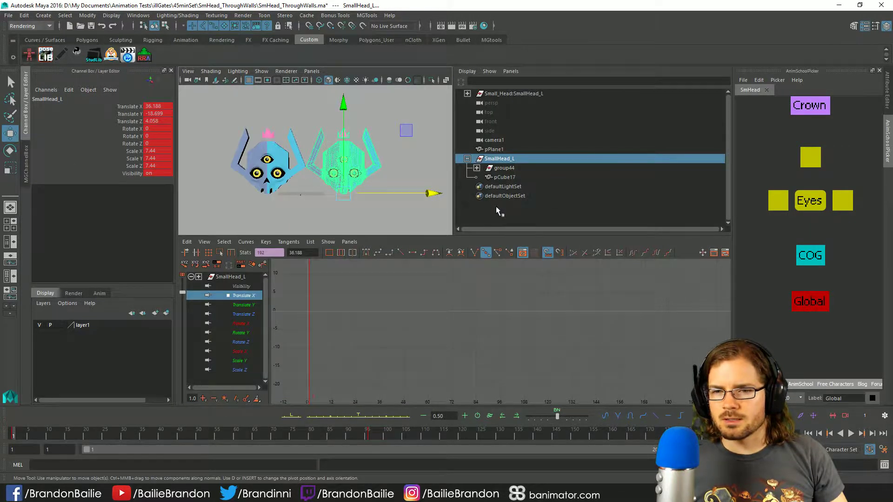
# Step: Collapse the SmallHead_L group and duplicate it with Duplicate Special, making 10 copies offset by 10 in Translate X
pyautogui.click(467, 158)
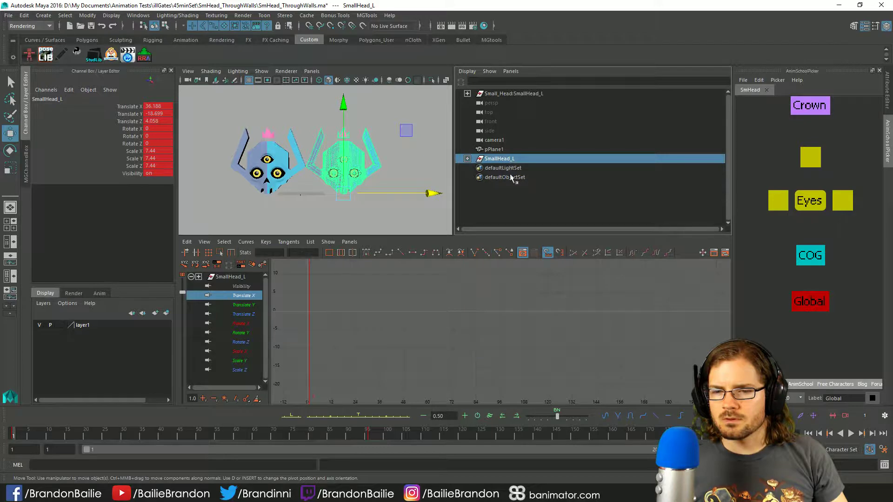
pyautogui.click(512, 207)
pyautogui.click(520, 160)
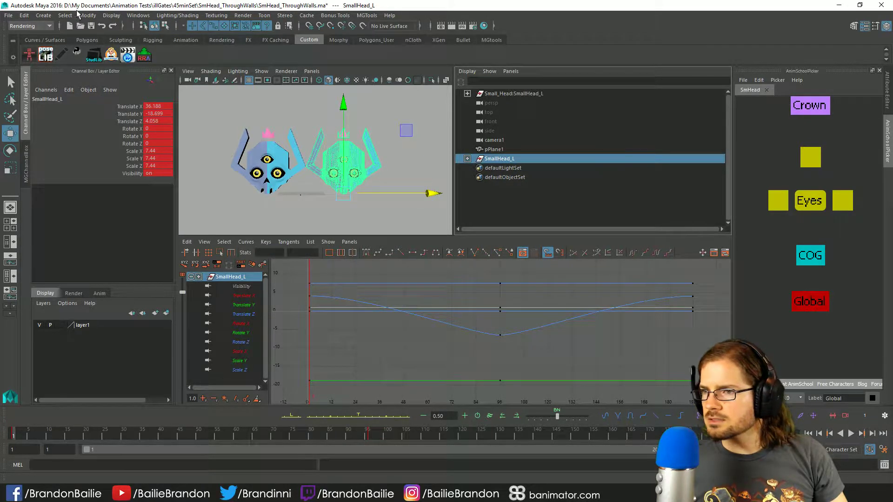
pyautogui.click(45, 15)
pyautogui.moveTo(24, 15)
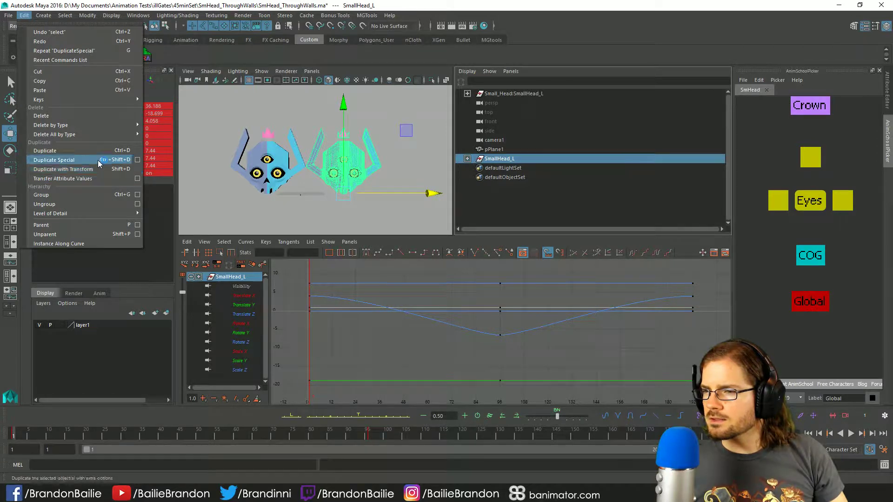
pyautogui.click(138, 160)
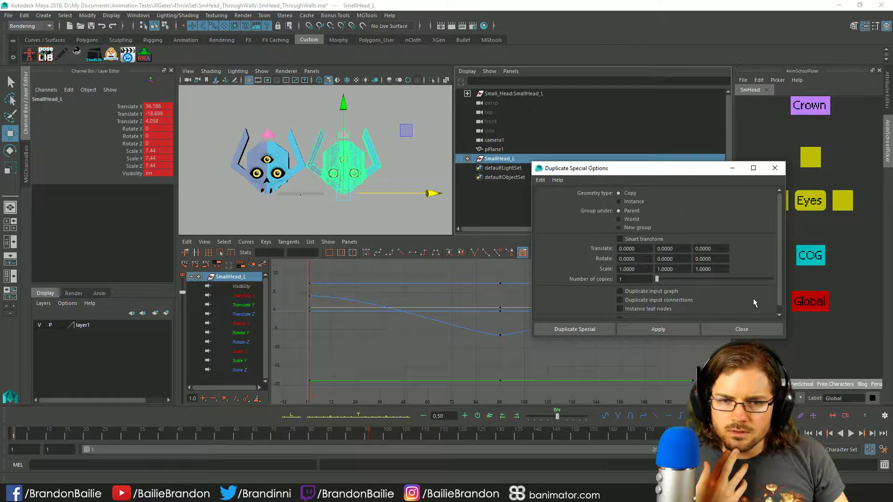
pyautogui.scroll(-1, 752, 293)
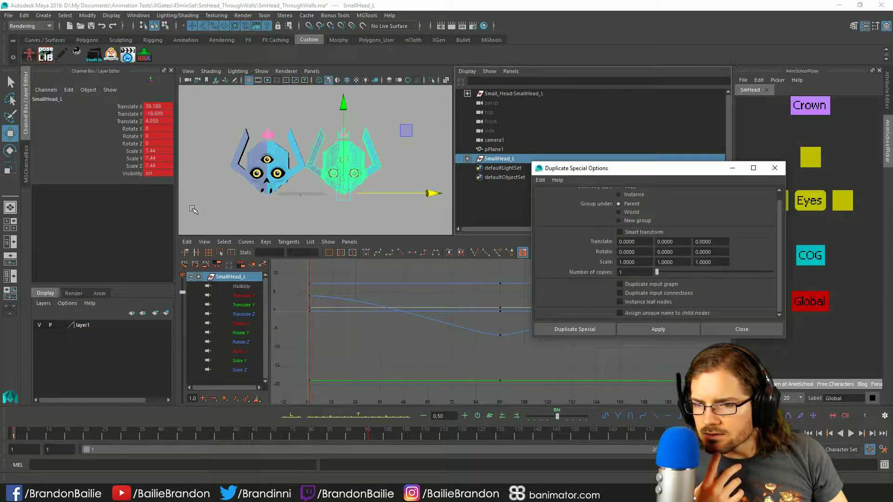
pyautogui.click(639, 271)
pyautogui.write('0')
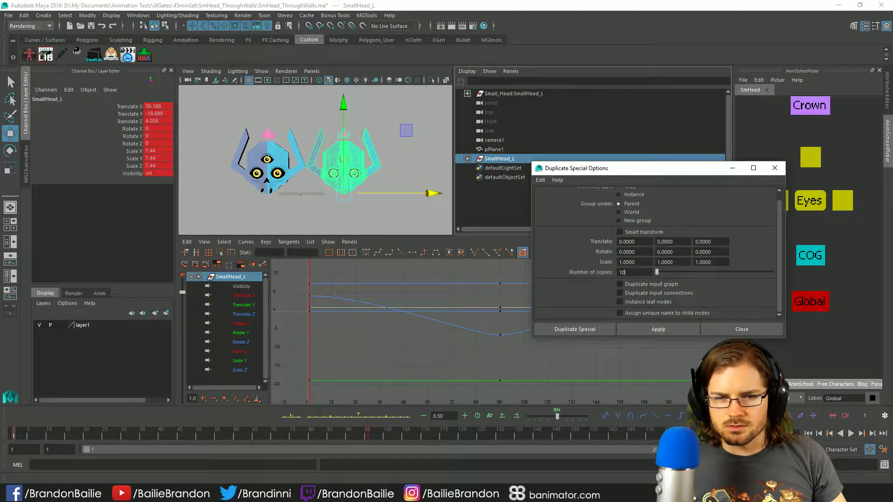
pyautogui.click(644, 244)
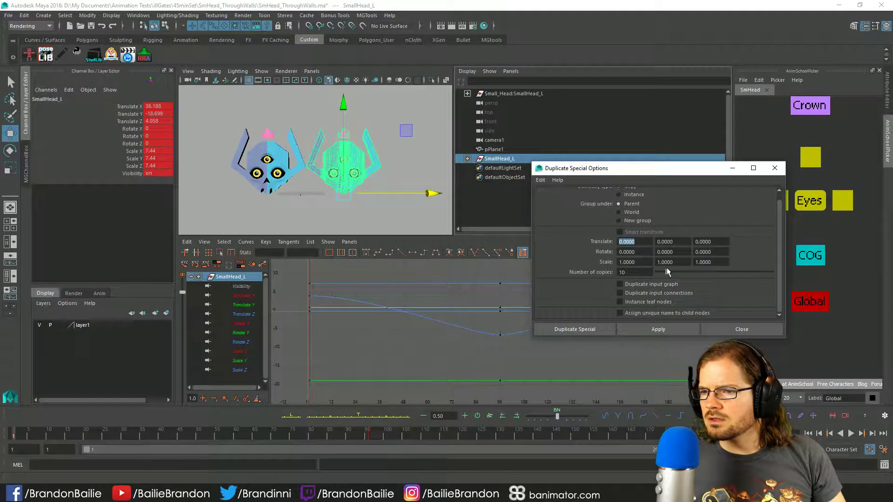
pyautogui.write('10')
pyautogui.press('Return')
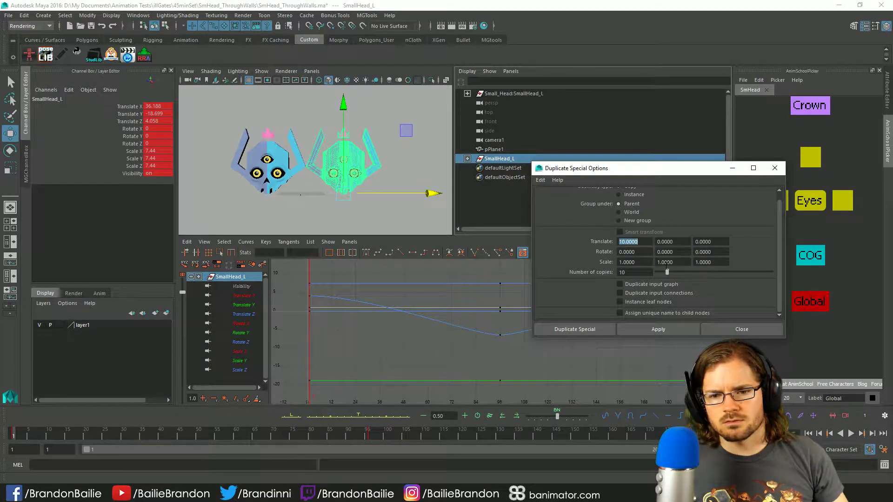
pyautogui.click(594, 334)
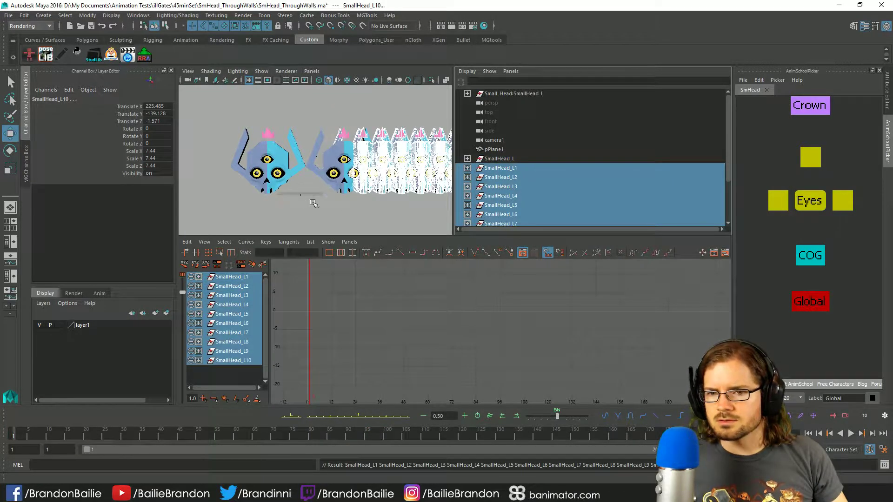
# Step: Shift SmallHead_L1 through SmallHead_L10 along X so SmallHead_L1 stands beside SmallHead_L, with SmallHead_L10 at about 256.084
pyautogui.scroll(-3, 646, 187)
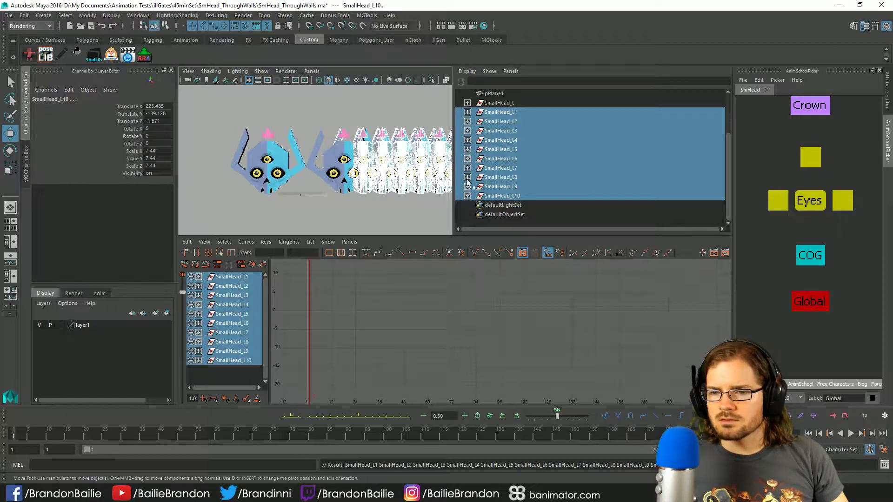
pyautogui.click(508, 199)
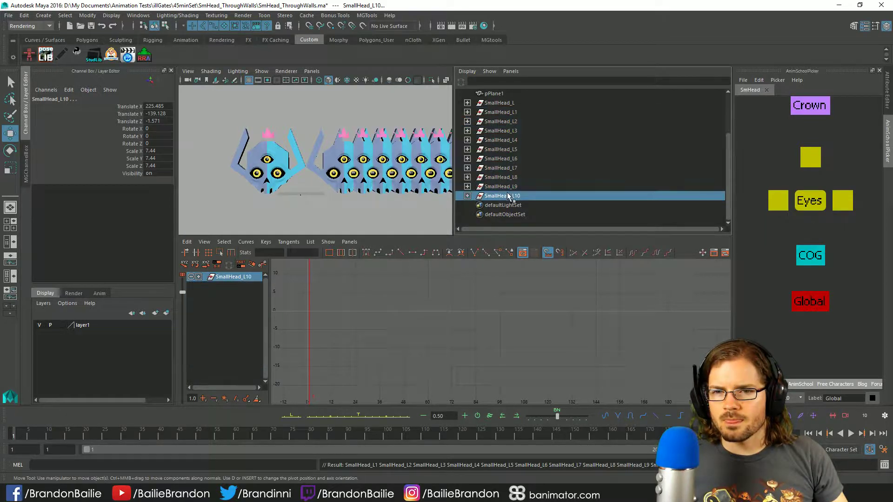
pyautogui.keyDown('shift'); pyautogui.click(509, 114); pyautogui.keyUp('shift')
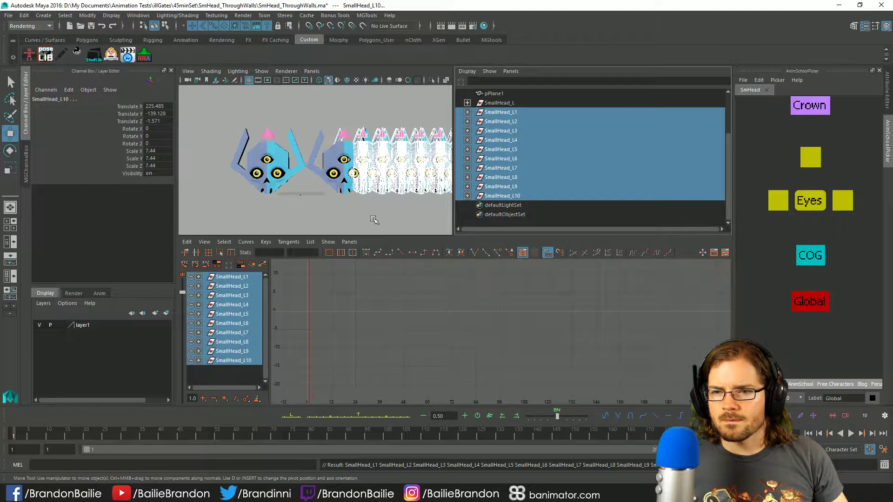
pyautogui.click(138, 106)
pyautogui.moveTo(274, 175); pyautogui.dragTo(332, 187, button='middle')
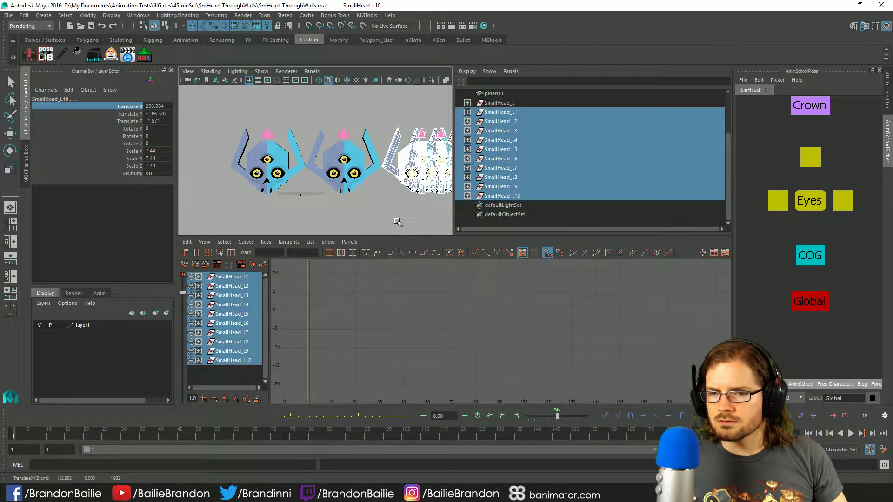
pyautogui.press('space')
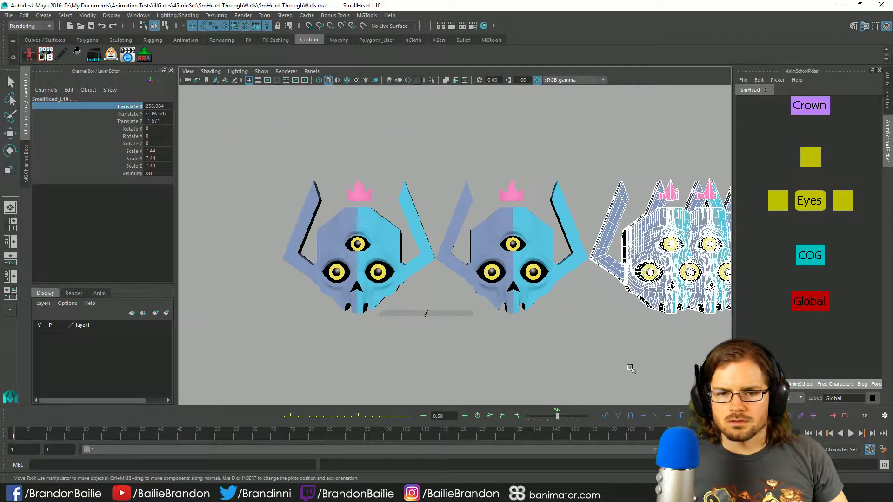
pyautogui.press('space')
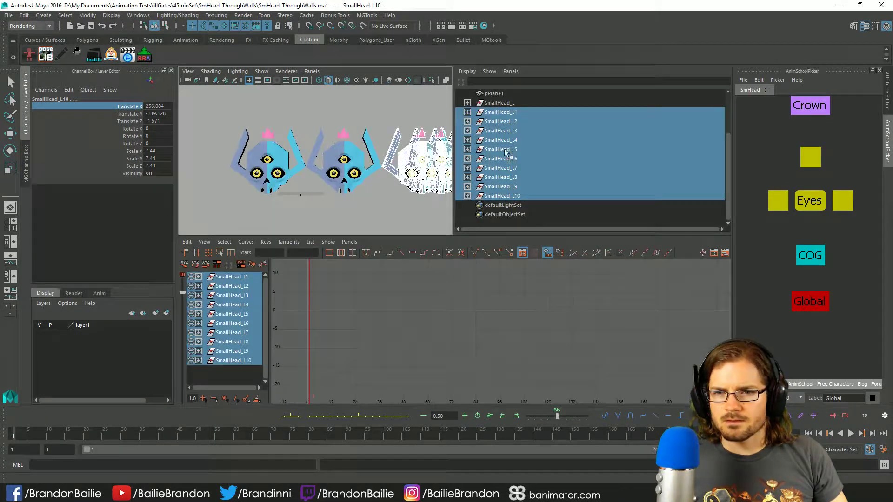
# Step: Move SmallHead_L2 through SmallHead_L10 into a second row beneath the original head, with SmallHead_L10 at about X 165.275 and Y -173.922
pyautogui.click(508, 122)
pyautogui.keyDown('shift'); pyautogui.click(513, 195); pyautogui.keyUp('shift')
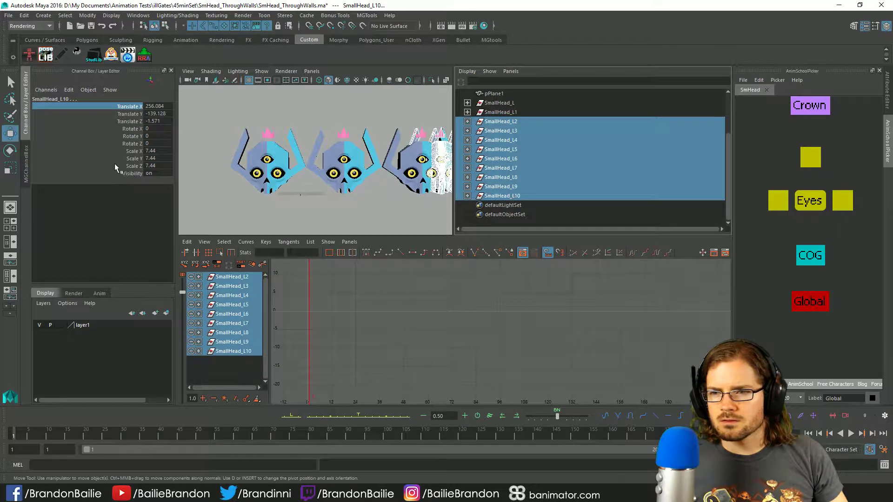
pyautogui.click(129, 114)
pyautogui.moveTo(412, 197); pyautogui.dragTo(402, 262, button='middle')
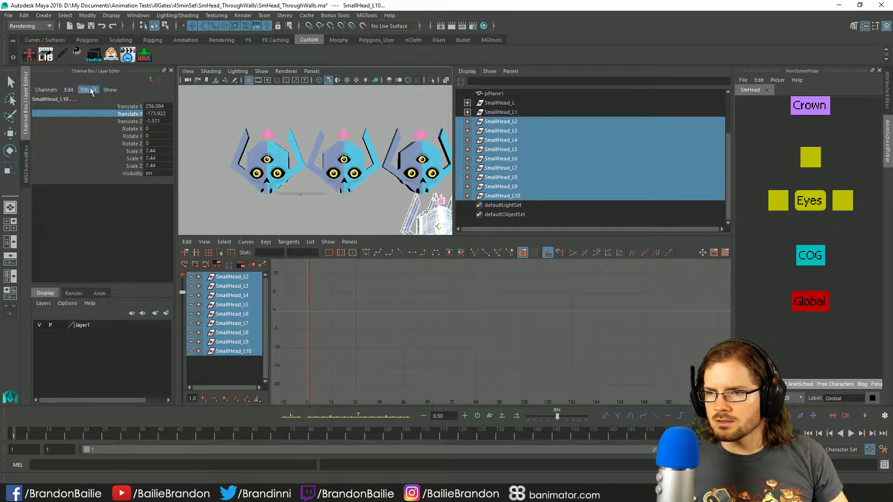
pyautogui.click(130, 106)
pyautogui.moveTo(397, 174); pyautogui.dragTo(225, 187, button='middle')
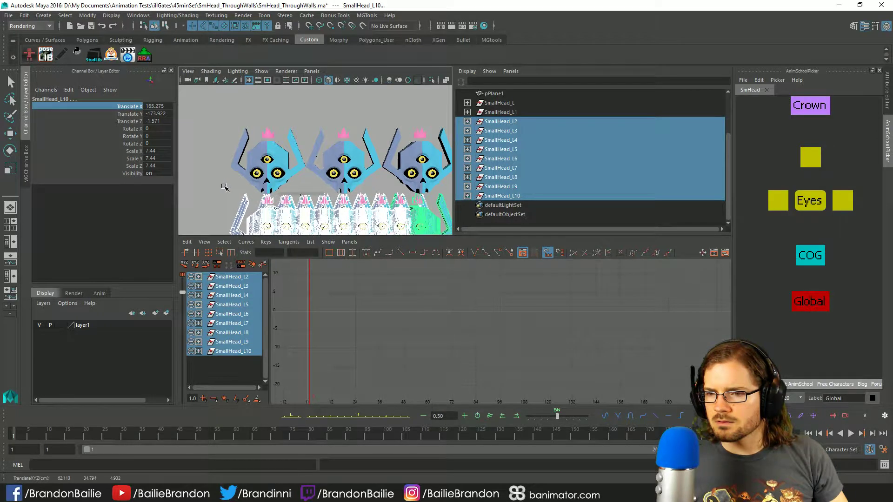
# Step: Try to shift SmallHead_L3 through SmallHead_L10 along X beside SmallHead_L2, then undo the move
pyautogui.moveTo(517, 132); pyautogui.dragTo(514, 197)
pyautogui.press('w')
pyautogui.moveTo(349, 173)
pyautogui.mouseDown(button='middle')
pyautogui.moveTo(397, 169)
pyautogui.moveTo(364, 173)
pyautogui.mouseUp(button='middle')
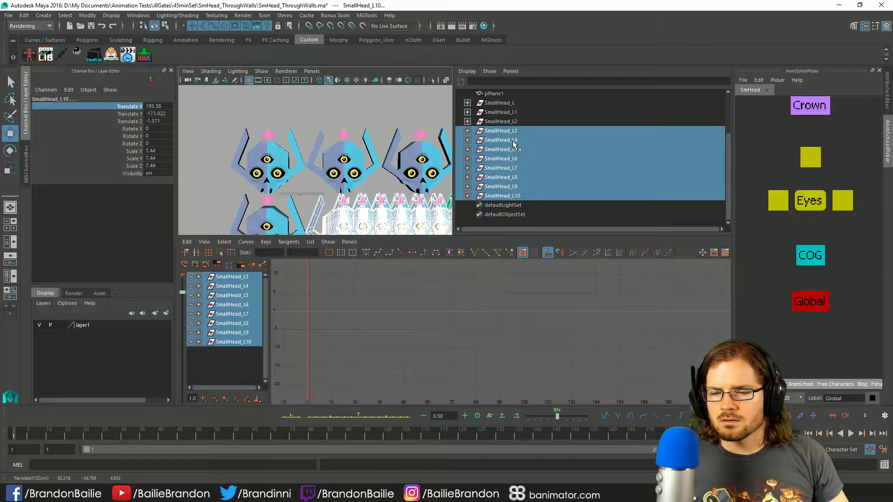
pyautogui.hotkey('ctrl', 'z')
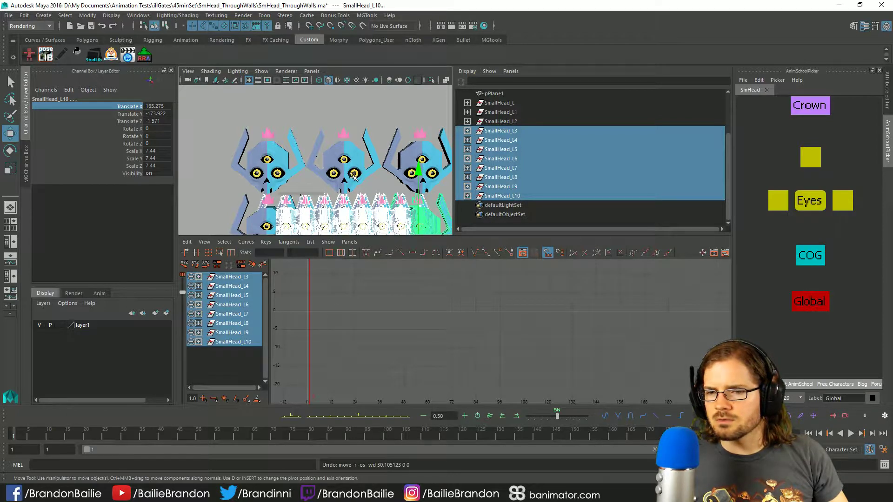
# Step: Reselect SmallHead_L2 through SmallHead_L10 and nudge them along Z, bringing SmallHead_L10 to a Translate Z of about -0.475
pyautogui.click(501, 120)
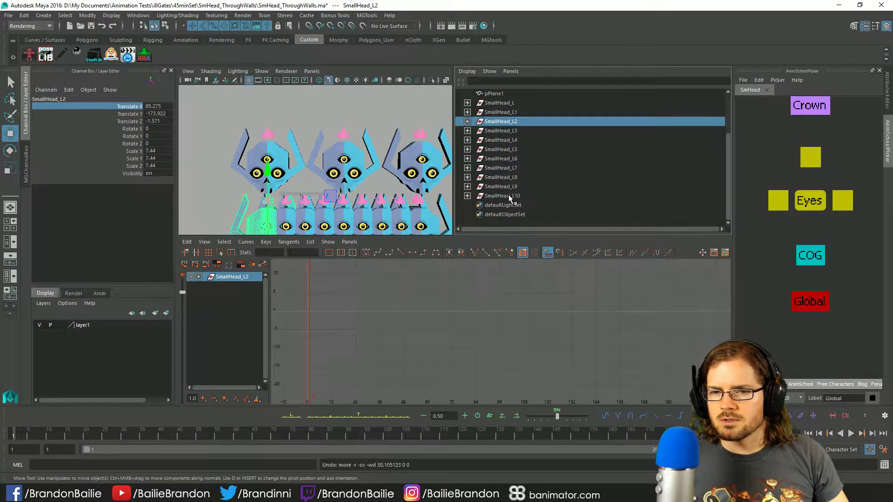
pyautogui.keyDown('shift'); pyautogui.click(512, 196); pyautogui.keyUp('shift')
pyautogui.press('space')
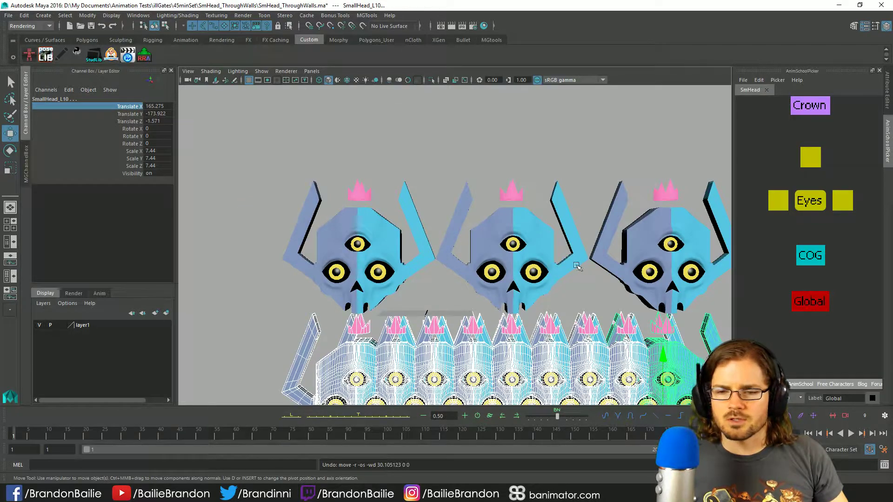
pyautogui.keyDown('alt'); pyautogui.moveTo(582, 261); pyautogui.dragTo(506, 232, button='right'); pyautogui.keyUp('alt')
pyautogui.keyDown('alt'); pyautogui.moveTo(640, 298); pyautogui.dragTo(528, 284); pyautogui.keyUp('alt')
pyautogui.click(529, 284)
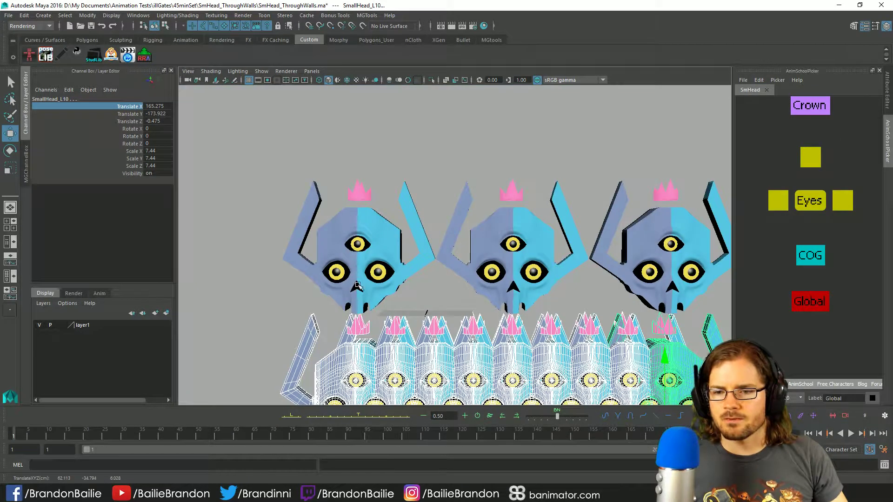
pyautogui.press('space')
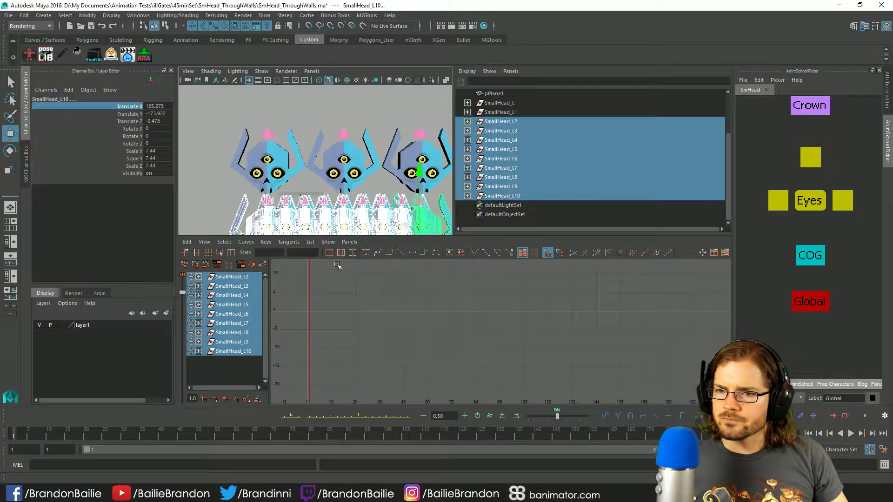
# Step: Space out the second row by shifting SmallHead_L3 through L10 to about X 195.146 and L4 through L10 to about 225.018, measured at L10
pyautogui.moveTo(521, 133); pyautogui.dragTo(514, 196)
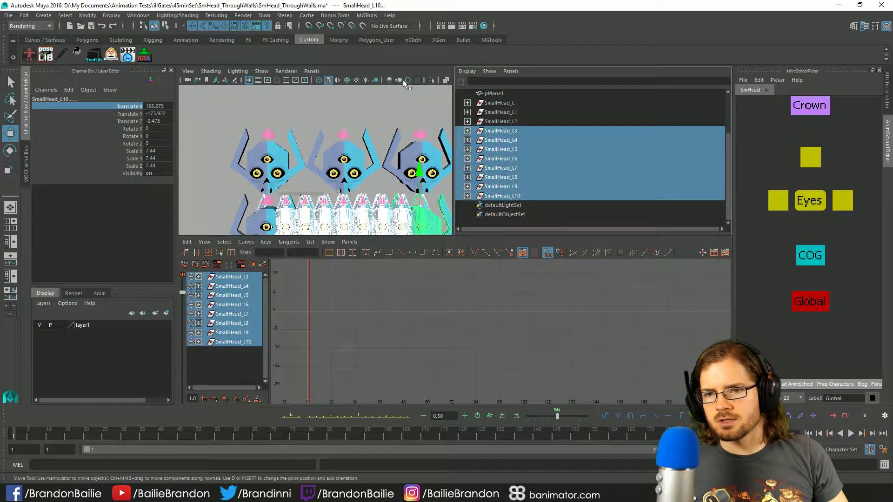
pyautogui.click(134, 106)
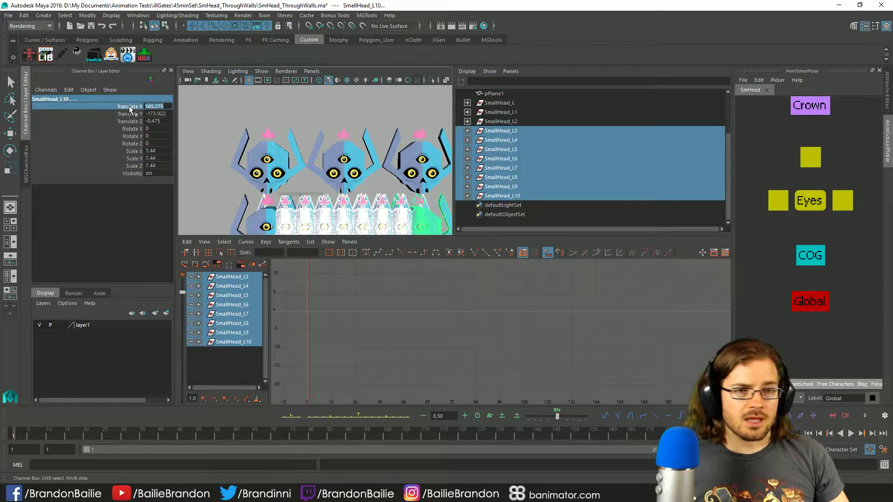
pyautogui.press('w')
pyautogui.click(129, 107)
pyautogui.moveTo(361, 179); pyautogui.dragTo(414, 175, button='middle')
pyautogui.keyDown('ctrl'); pyautogui.click(512, 130); pyautogui.keyUp('ctrl')
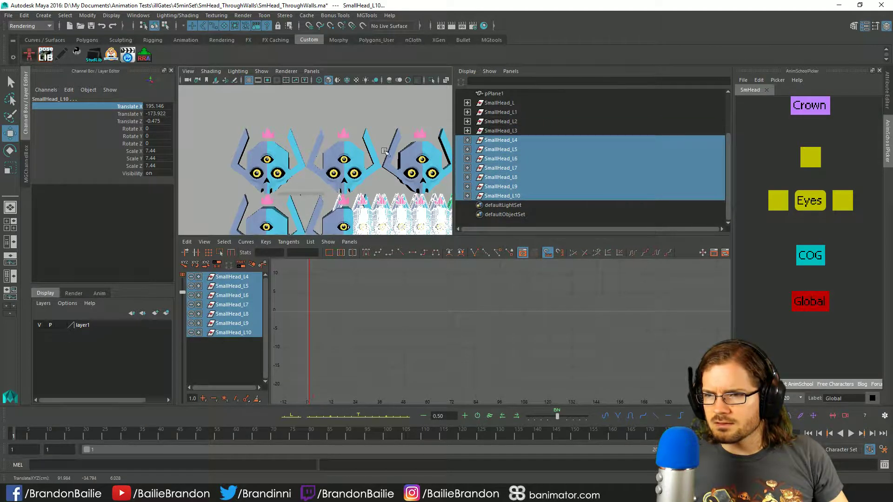
pyautogui.moveTo(325, 142); pyautogui.dragTo(380, 141, button='middle')
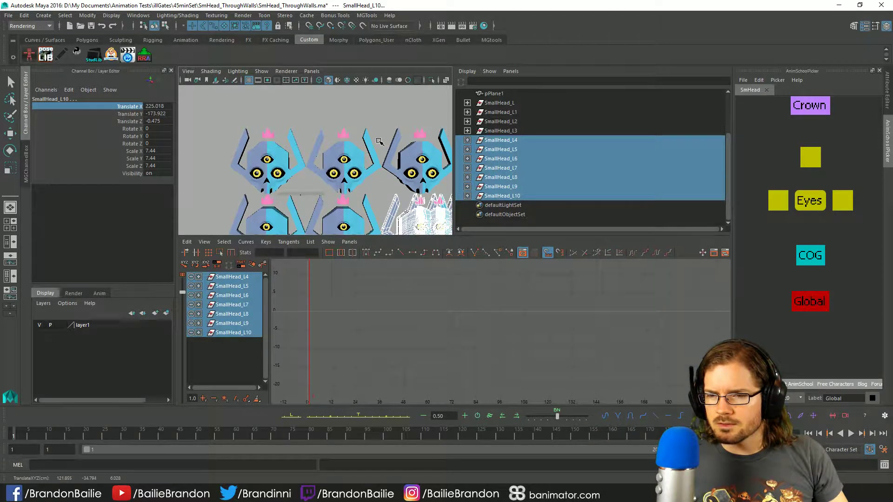
# Step: Shift SmallHead_L5 through L10 to the other side of the original at about X 45.056 and raise L6 through L10 to about Y -139.154
pyautogui.keyDown('ctrl'); pyautogui.click(499, 140); pyautogui.keyUp('ctrl')
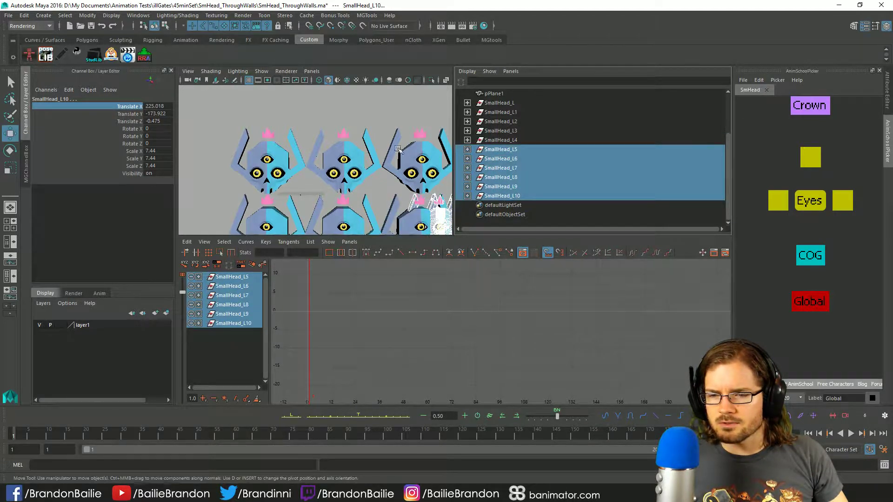
pyautogui.moveTo(343, 124); pyautogui.dragTo(68, 131, button='middle')
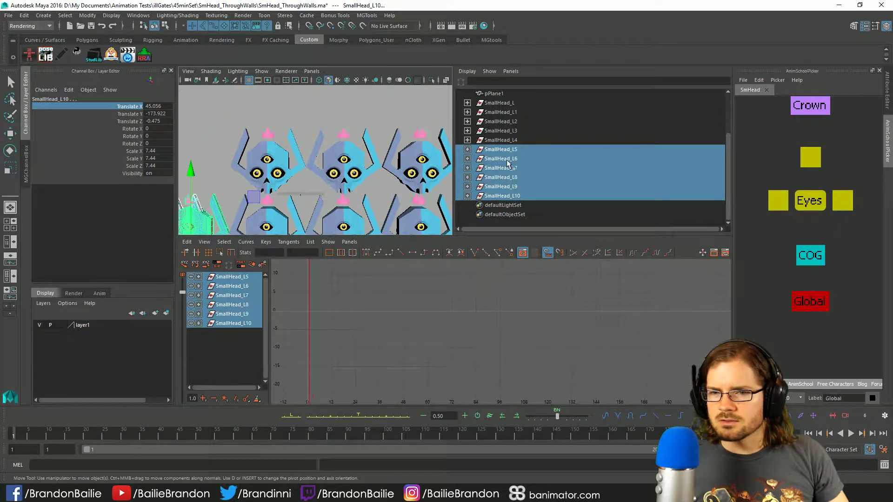
pyautogui.moveTo(512, 162); pyautogui.dragTo(514, 196)
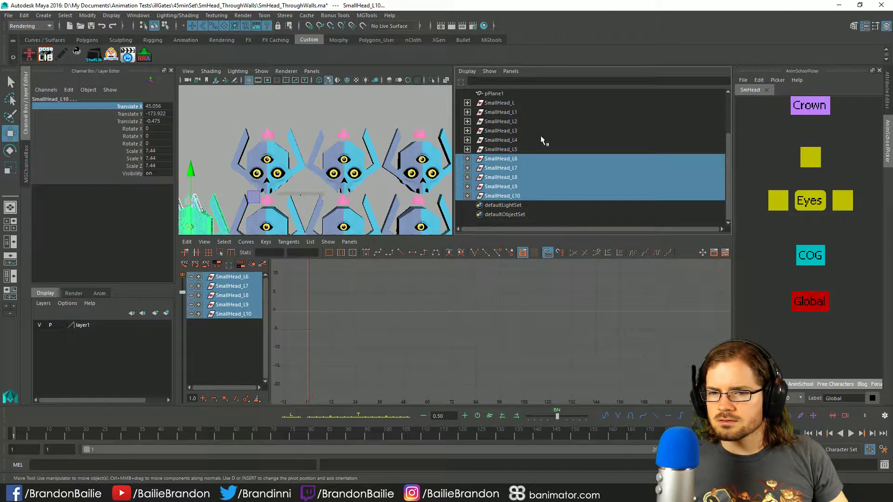
pyautogui.click(136, 116)
pyautogui.moveTo(211, 160); pyautogui.dragTo(212, 114, button='middle')
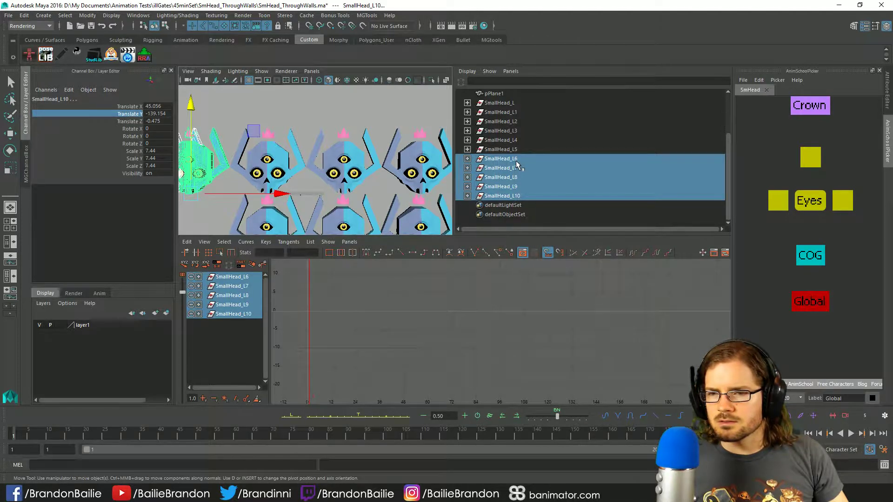
# Step: Lower SmallHead_L10 into the second row and copy SmallHead_L3's Translate Y of -173.922 onto it
pyautogui.click(518, 196)
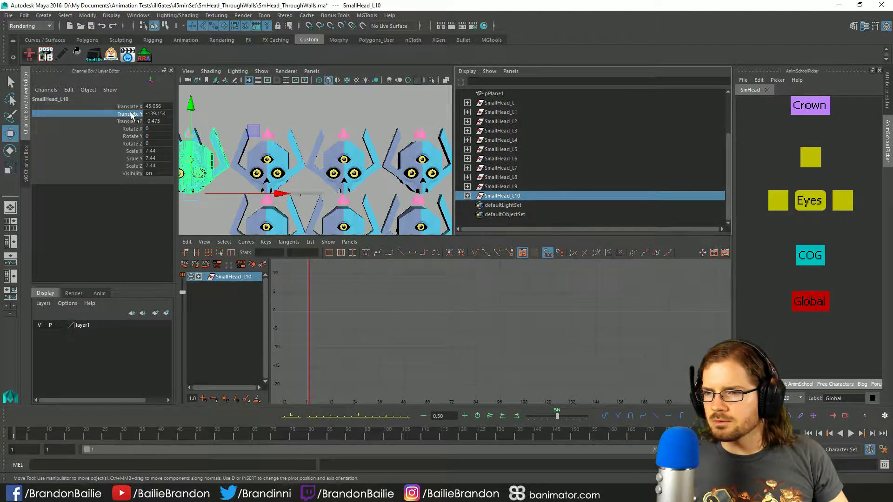
pyautogui.moveTo(280, 196); pyautogui.dragTo(282, 194, button='middle')
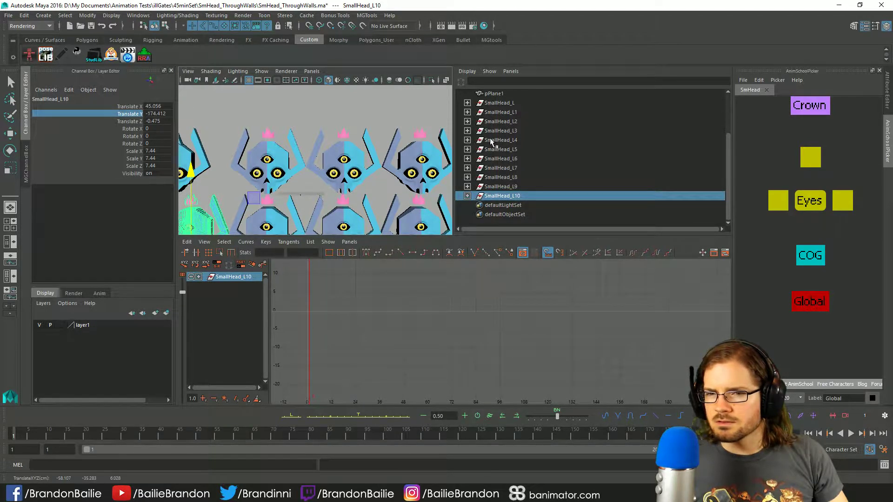
pyautogui.click(512, 131)
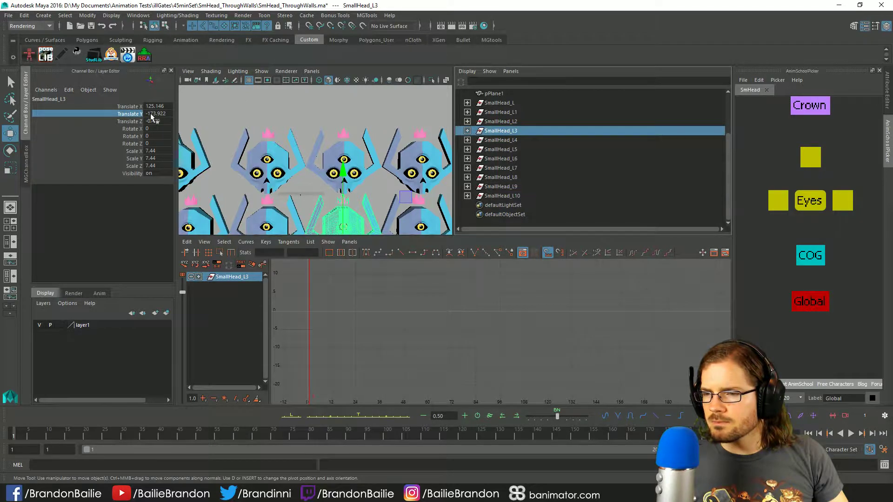
pyautogui.click(25, 154)
pyautogui.click(105, 114)
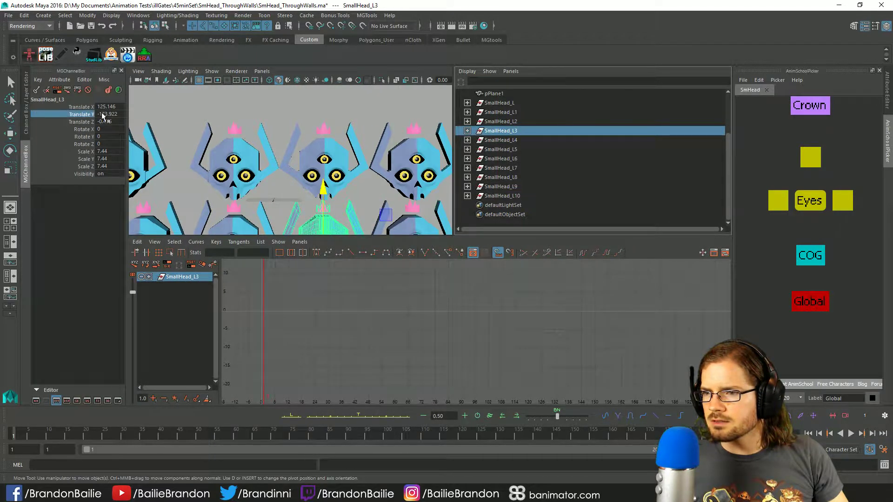
pyautogui.rightClick(106, 116)
pyautogui.click(60, 100)
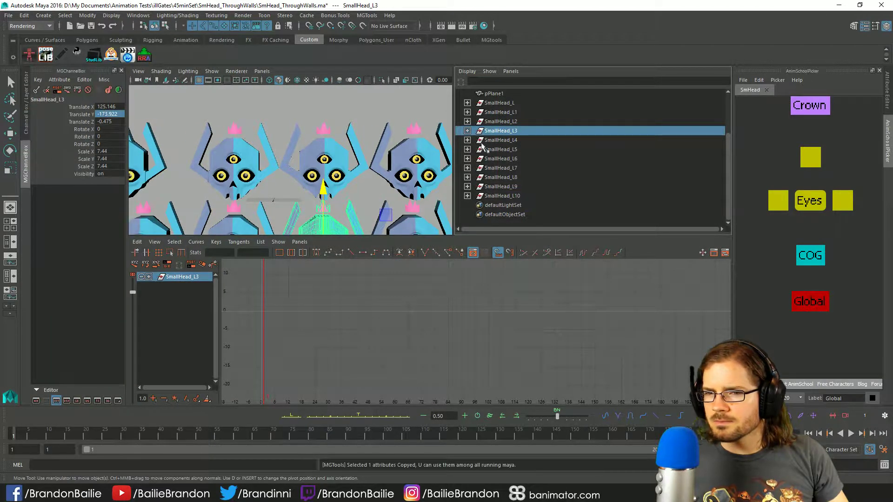
pyautogui.click(509, 194)
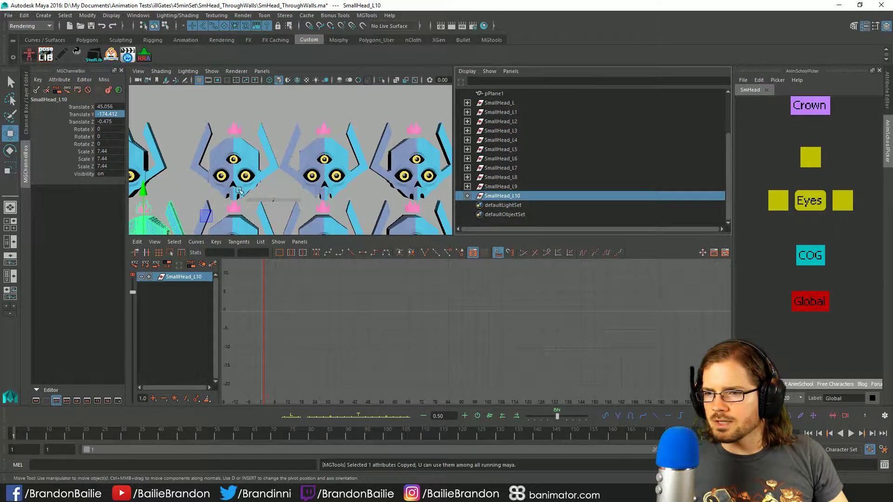
pyautogui.rightClick(110, 118)
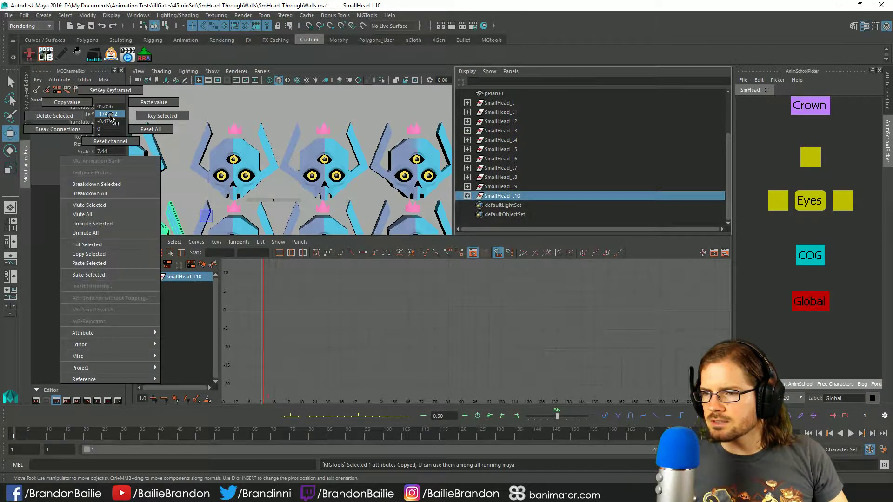
pyautogui.click(152, 100)
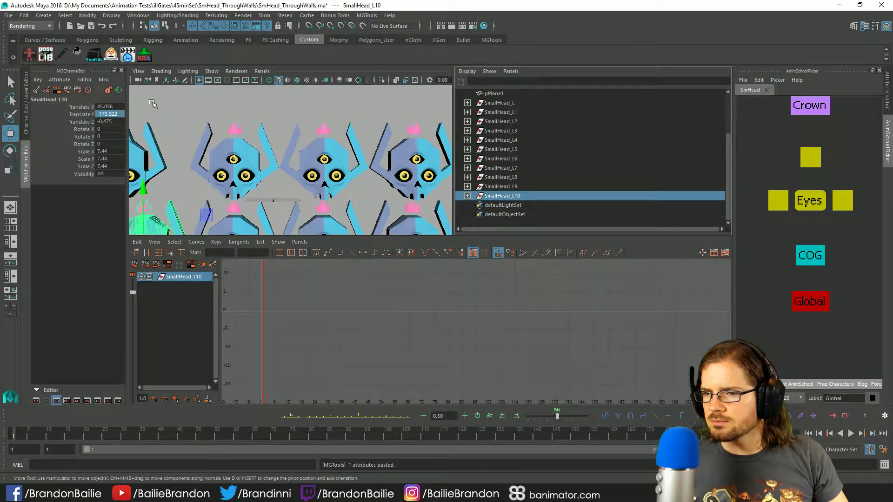
# Step: Shift SmallHead_L5 through SmallHead_L9 along X to about 5.413, measured at SmallHead_L5
pyautogui.click(510, 186)
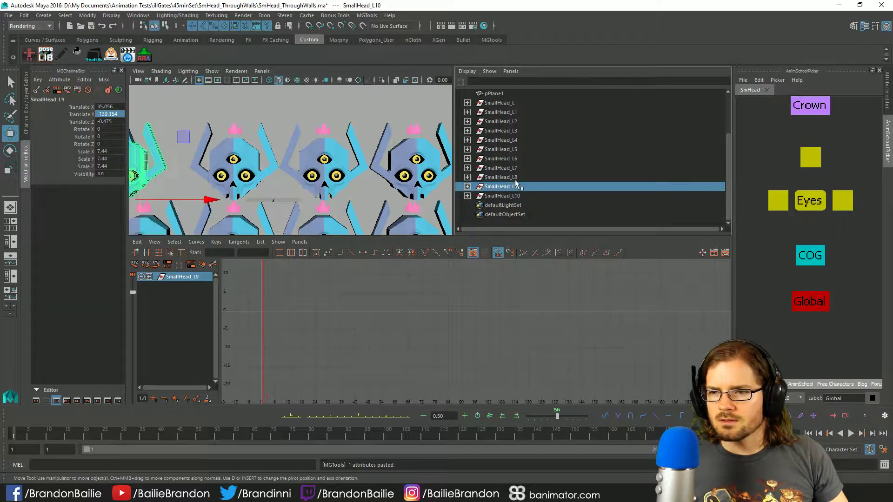
pyautogui.keyDown('shift'); pyautogui.click(517, 132); pyautogui.keyUp('shift')
pyautogui.keyDown('ctrl'); pyautogui.click(523, 130); pyautogui.keyUp('ctrl')
pyautogui.keyDown('ctrl'); pyautogui.click(524, 140); pyautogui.keyUp('ctrl')
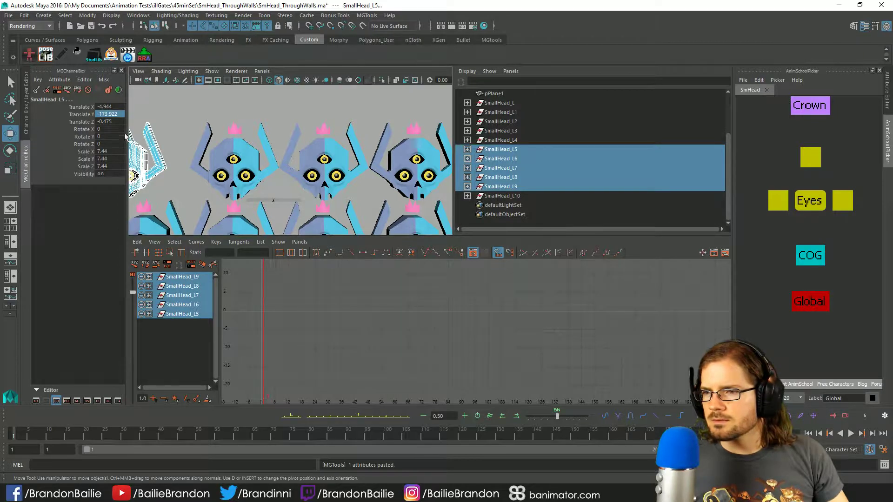
pyautogui.click(81, 107)
pyautogui.moveTo(135, 125); pyautogui.dragTo(183, 127, button='middle')
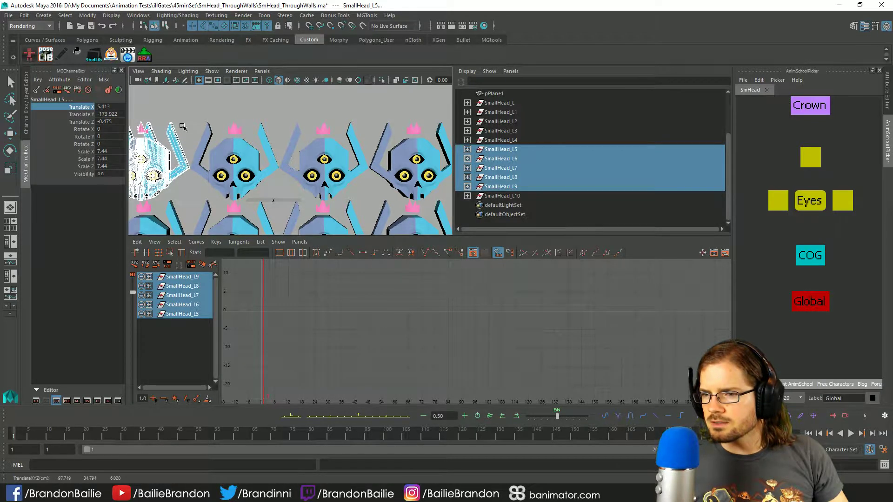
# Step: Try to raise SmallHead_L6 through SmallHead_L9 to about Y -101.453, then undo the move
pyautogui.keyDown('ctrl'); pyautogui.click(517, 151); pyautogui.keyUp('ctrl')
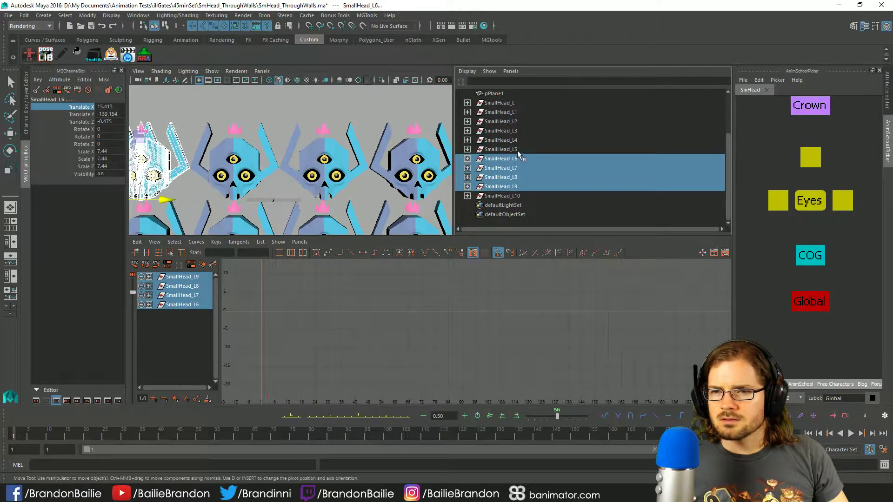
pyautogui.click(79, 114)
pyautogui.moveTo(223, 114); pyautogui.dragTo(259, 113, button='middle')
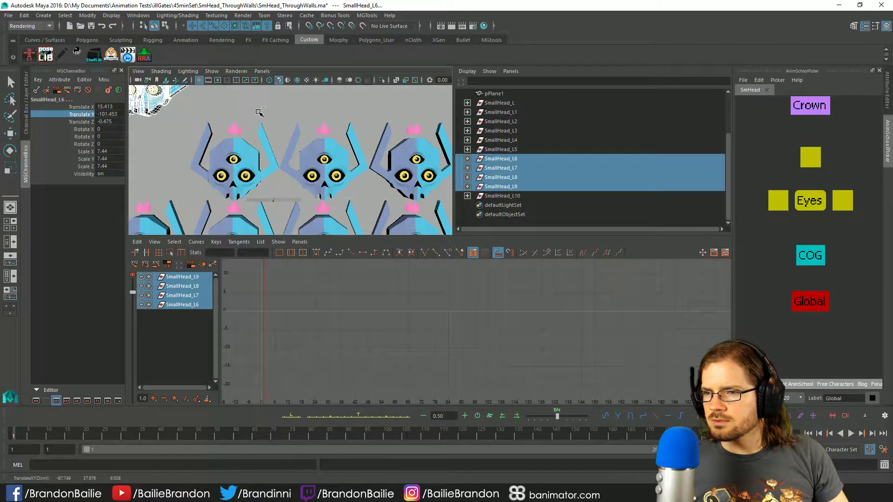
pyautogui.hotkey('ctrl', 'z')
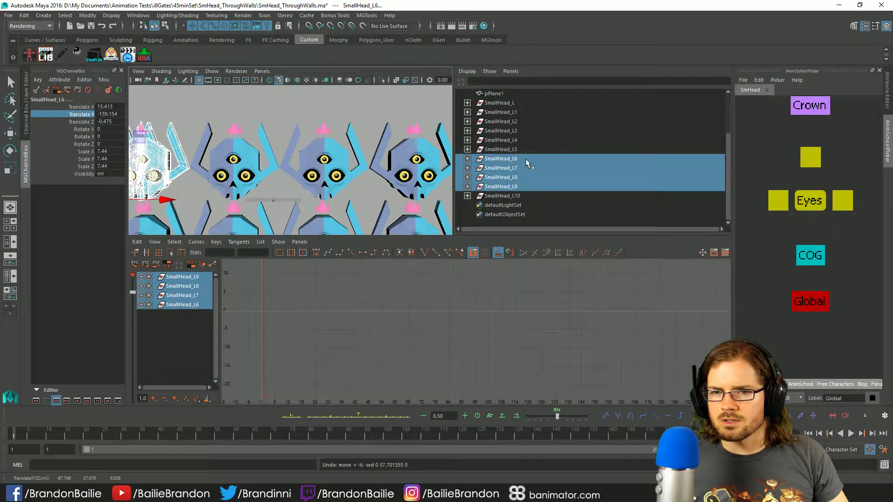
# Step: Raise SmallHead_L5 through SmallHead_L8 above the first row and shift them along X, bringing SmallHead_L5 to about X 75.637, Y -140.571
pyautogui.keyDown('ctrl'); pyautogui.click(518, 149); pyautogui.keyUp('ctrl')
pyautogui.keyDown('ctrl'); pyautogui.click(515, 187); pyautogui.keyUp('ctrl')
pyautogui.moveTo(276, 199); pyautogui.dragTo(279, 121, button='middle')
pyautogui.click(74, 107)
pyautogui.moveTo(261, 195); pyautogui.dragTo(461, 156, button='middle')
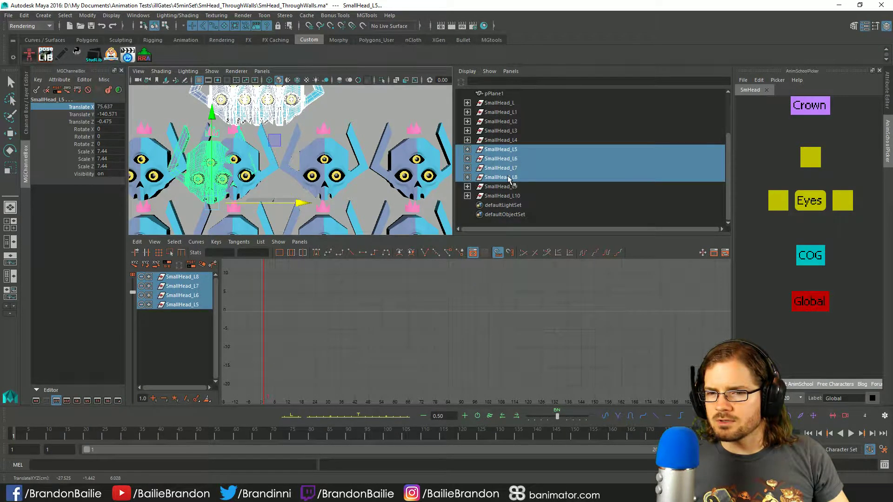
# Step: Raise SmallHead_L5 to about Y -107.145 and try copying and pasting Translate Y across SmallHead_L5 through SmallHead_L8
pyautogui.click(508, 151)
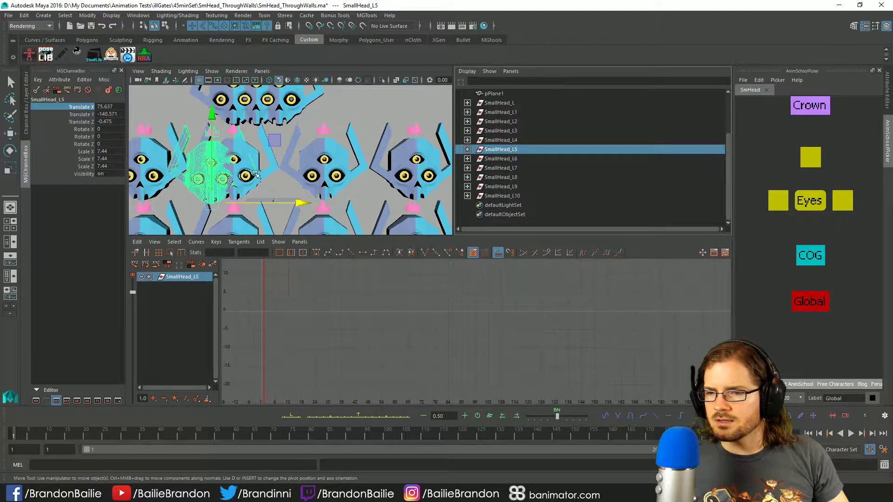
pyautogui.moveTo(213, 114); pyautogui.dragTo(212, 37)
pyautogui.keyDown('shift'); pyautogui.click(520, 177); pyautogui.keyUp('shift')
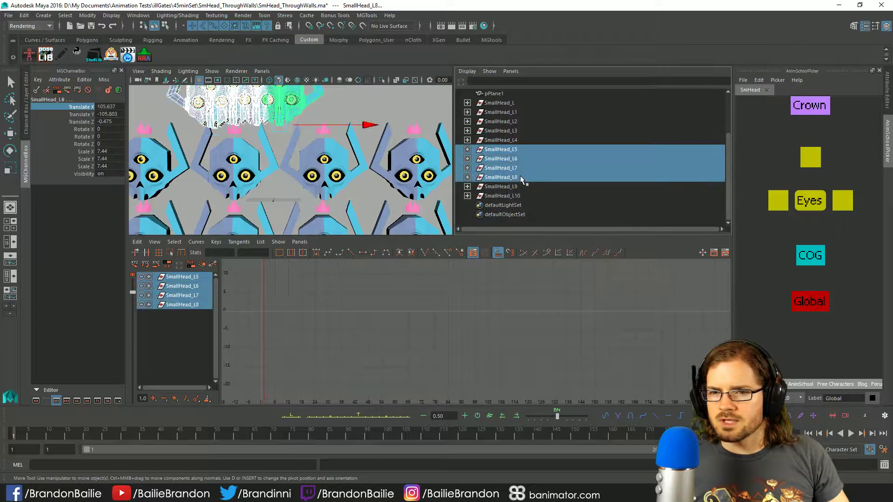
pyautogui.click(93, 115)
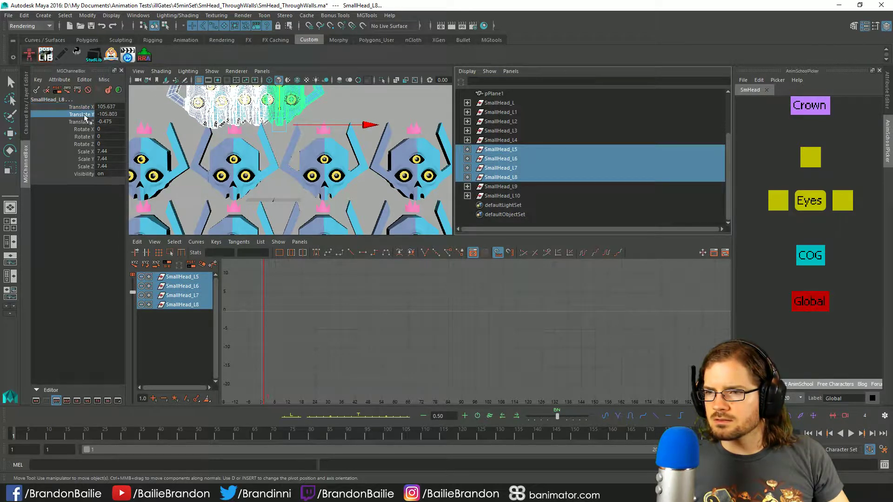
pyautogui.rightClick(93, 116)
pyautogui.click(64, 107)
pyautogui.moveTo(92, 115); pyautogui.dragTo(149, 106, button='right')
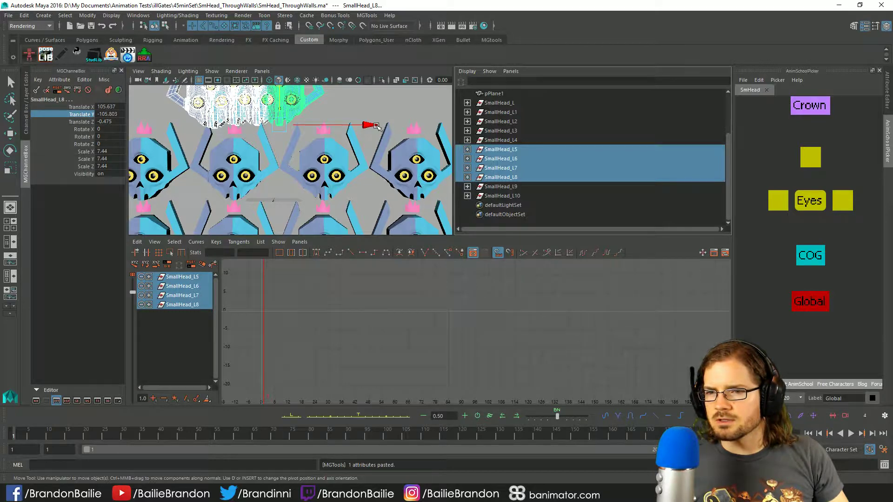
# Step: Compare the raised heads' heights and copy SmallHead_L6's Translate Y of -105.803 onto SmallHead_L5
pyautogui.click(499, 149)
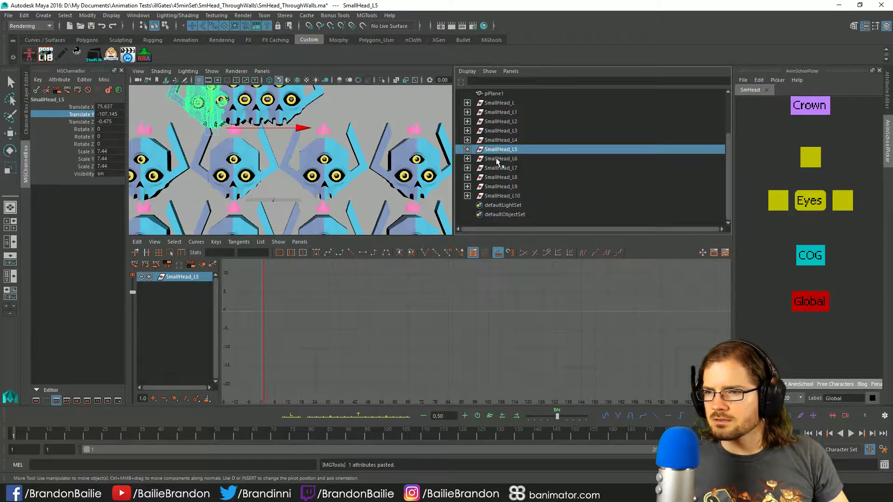
pyautogui.click(496, 159)
pyautogui.click(497, 168)
pyautogui.click(500, 159)
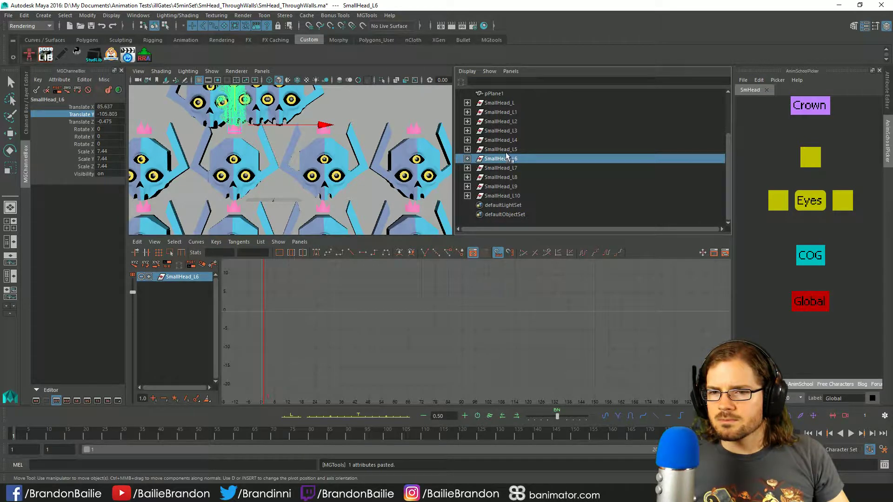
pyautogui.press('Up')
pyautogui.press('Down')
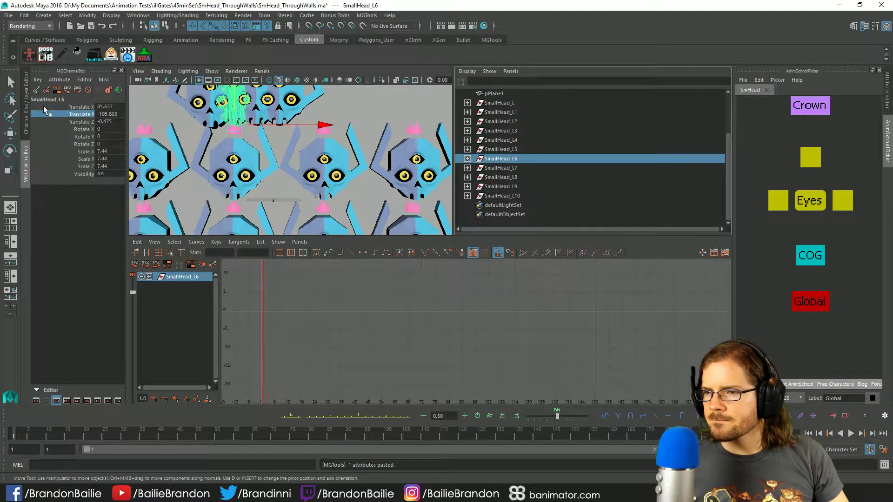
pyautogui.rightClick(78, 116)
pyautogui.click(51, 104)
pyautogui.click(496, 150)
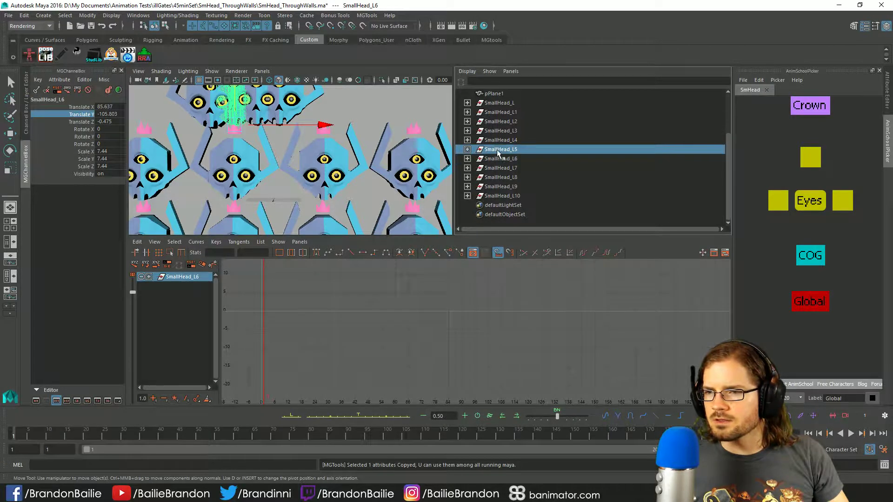
pyautogui.rightClick(78, 117)
pyautogui.click(139, 108)
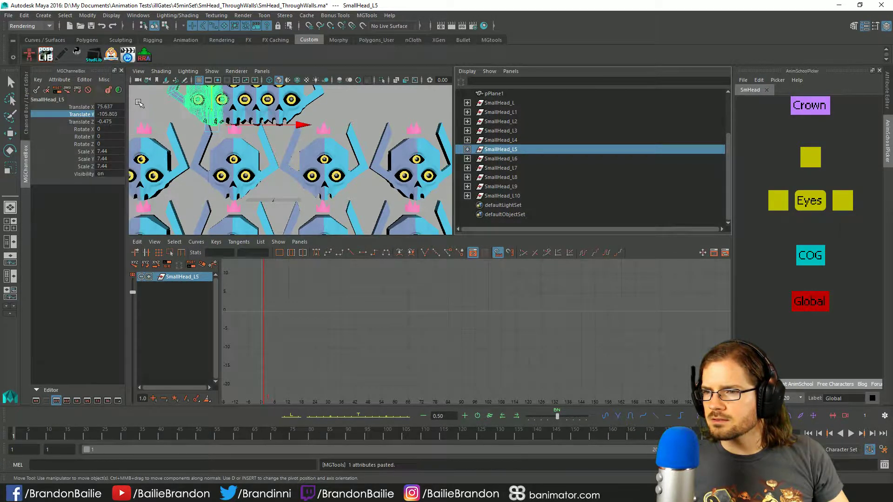
# Step: Shift SmallHead_L5 through SmallHead_L8 along X to line up with the rows below, at about 75.199 measured at SmallHead_L8
pyautogui.keyDown('shift'); pyautogui.click(500, 177); pyautogui.keyUp('shift')
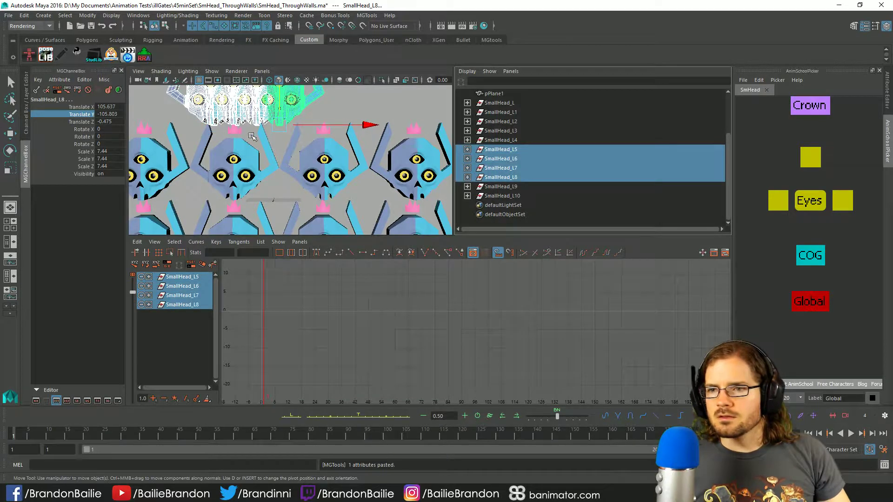
pyautogui.moveTo(295, 125); pyautogui.dragTo(301, 125)
pyautogui.press('space')
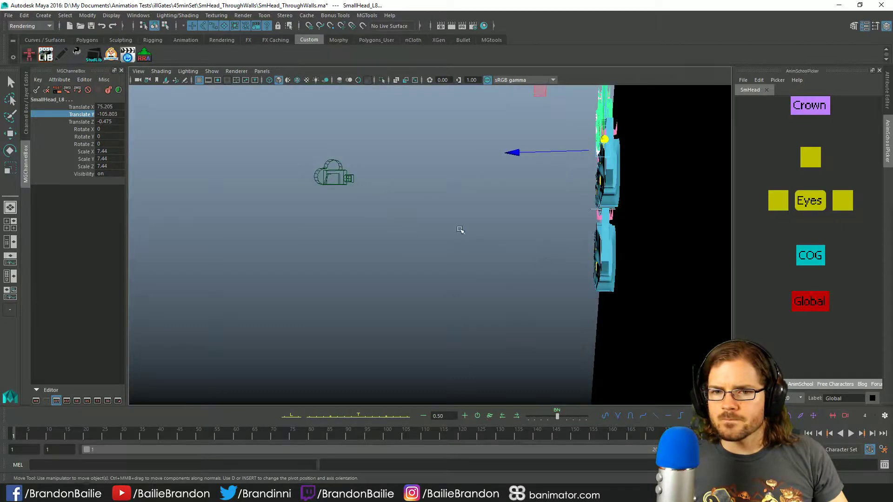
pyautogui.keyDown('alt'); pyautogui.moveTo(460, 230); pyautogui.dragTo(481, 263); pyautogui.keyUp('alt')
pyautogui.moveTo(593, 201); pyautogui.dragTo(599, 201)
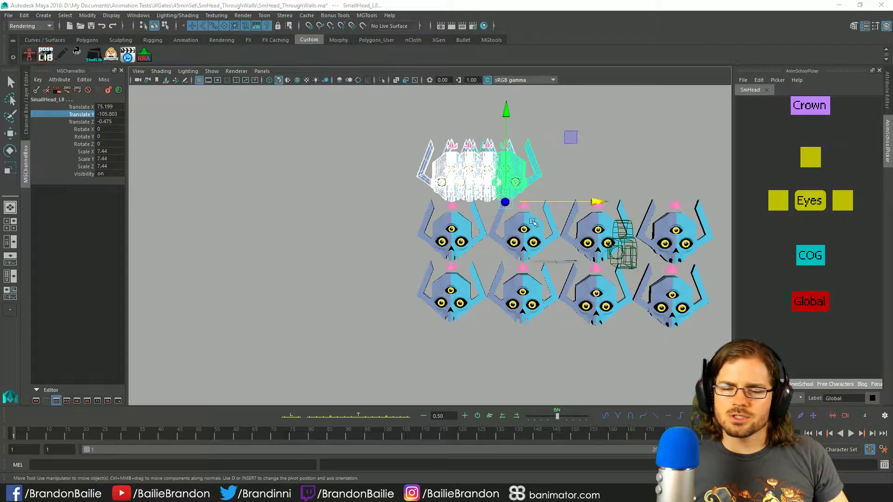
# Step: Space SmallHead_L6 through SmallHead_L8 away from SmallHead_L5 along X, bringing SmallHead_L8 to about 104.903
pyautogui.press('space')
pyautogui.keyDown('ctrl'); pyautogui.click(525, 150); pyautogui.keyUp('ctrl')
pyautogui.moveTo(427, 137); pyautogui.dragTo(467, 140)
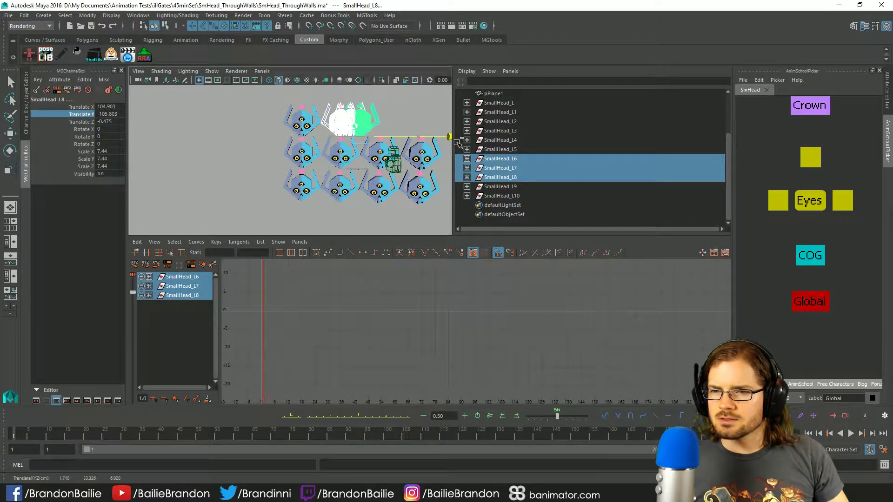
pyautogui.moveTo(367, 137); pyautogui.dragTo(354, 149)
pyautogui.keyDown('alt'); pyautogui.moveTo(354, 149); pyautogui.dragTo(410, 154, button='right'); pyautogui.keyUp('alt')
pyautogui.keyDown('alt'); pyautogui.moveTo(409, 154); pyautogui.dragTo(362, 177, button='middle'); pyautogui.keyUp('alt')
# Step: Spread SmallHead_L7 and SmallHead_L8 into the remaining columns of the upper row, bringing SmallHead_L8 to about X 164.674
pyautogui.keyDown('ctrl'); pyautogui.click(518, 157); pyautogui.keyUp('ctrl')
pyautogui.keyDown('ctrl'); pyautogui.click(518, 156); pyautogui.keyUp('ctrl')
pyautogui.keyDown('alt'); pyautogui.moveTo(442, 153); pyautogui.dragTo(367, 145, button='middle'); pyautogui.keyUp('alt')
pyautogui.moveTo(367, 145); pyautogui.dragTo(498, 142)
pyautogui.keyDown('ctrl'); pyautogui.click(500, 168); pyautogui.keyUp('ctrl')
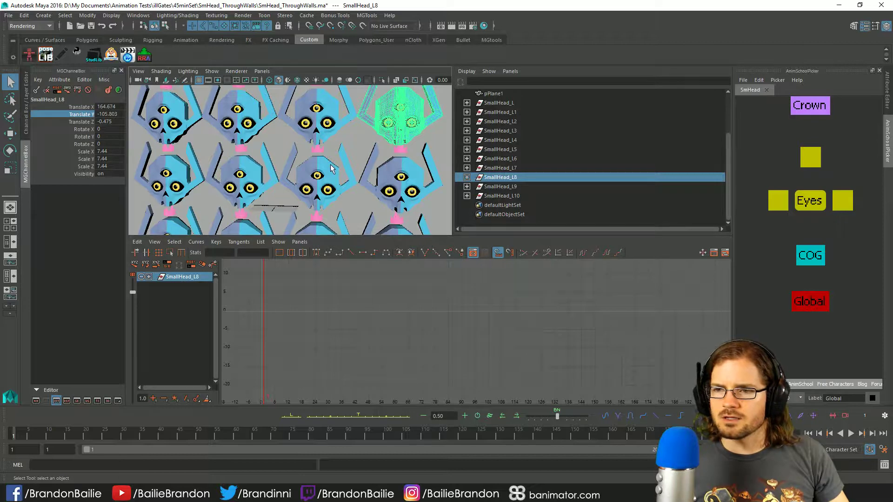
# Step: Check the row spacing and raise SmallHead_L5 through SmallHead_L8 together to about Y -102.468
pyautogui.press('q')
pyautogui.press('space')
pyautogui.scroll(2, 465, 216)
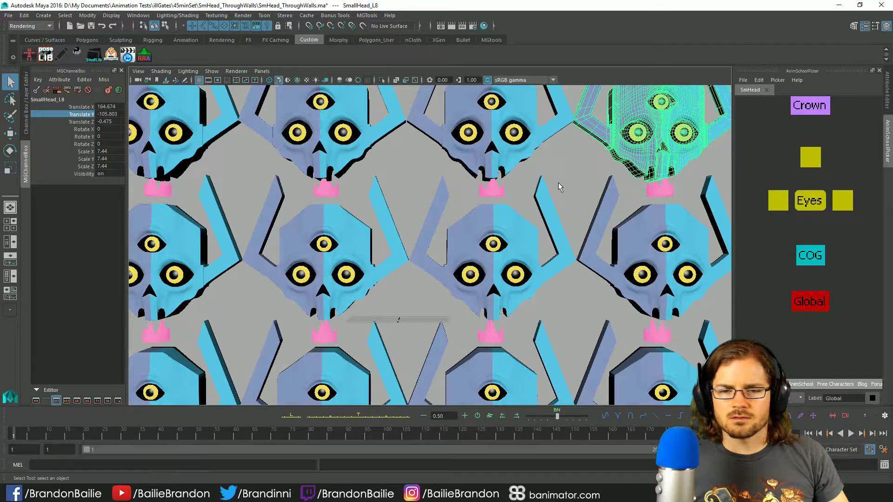
pyautogui.press('space')
pyautogui.click(507, 150)
pyautogui.keyDown('shift'); pyautogui.click(507, 177); pyautogui.keyUp('shift')
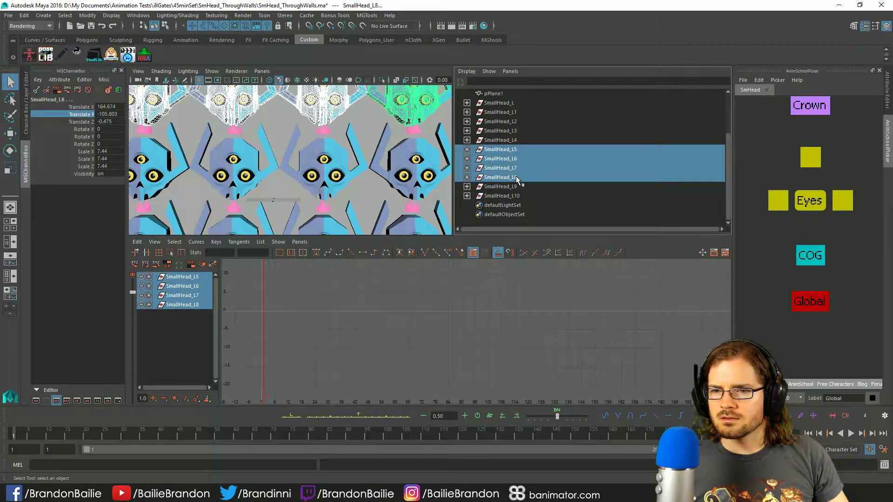
pyautogui.press('space')
pyautogui.moveTo(401, 219); pyautogui.dragTo(418, 210, button='middle')
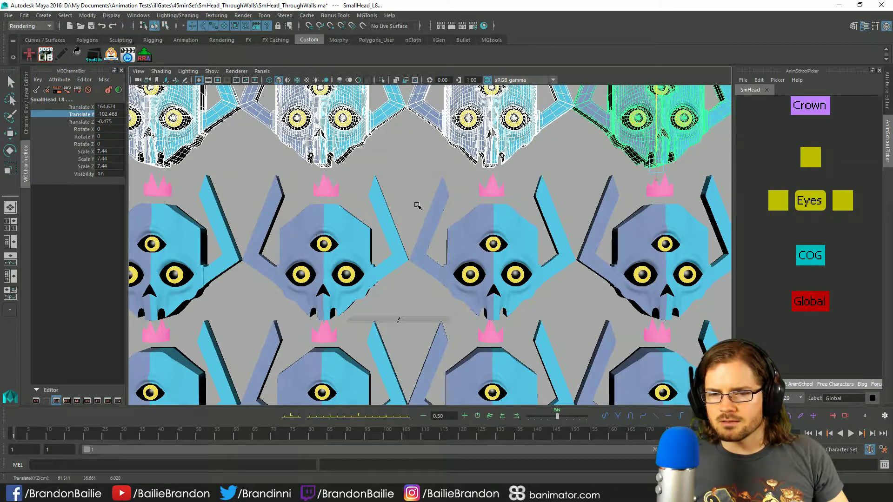
# Step: Move SmallHead_L5 through SmallHead_L8 back along Z to about -3.48 and check the row from an angle
pyautogui.keyDown('alt'); pyautogui.moveTo(420, 212); pyautogui.dragTo(490, 275); pyautogui.keyUp('alt')
pyautogui.press('q')
pyautogui.click(525, 210)
pyautogui.hotkey('ctrl', 'z')
pyautogui.keyDown('alt'); pyautogui.moveTo(476, 237); pyautogui.dragTo(518, 233); pyautogui.keyUp('alt')
pyautogui.press('w')
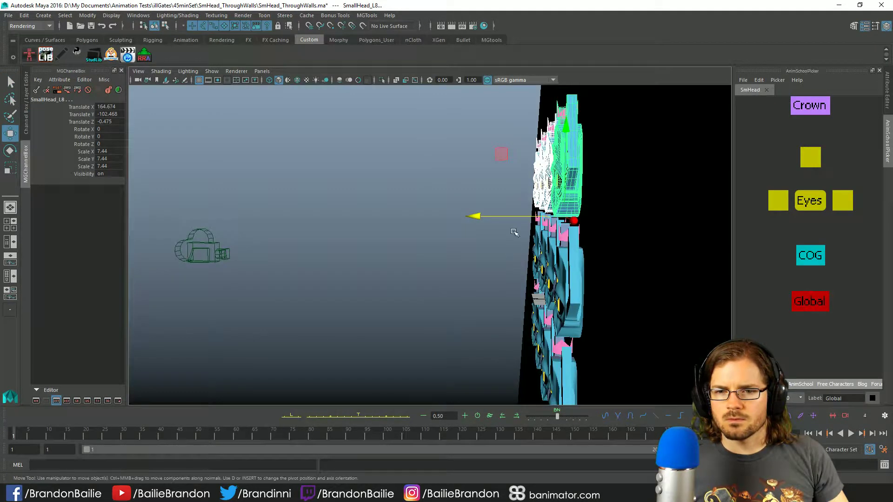
pyautogui.moveTo(474, 215); pyautogui.dragTo(485, 214)
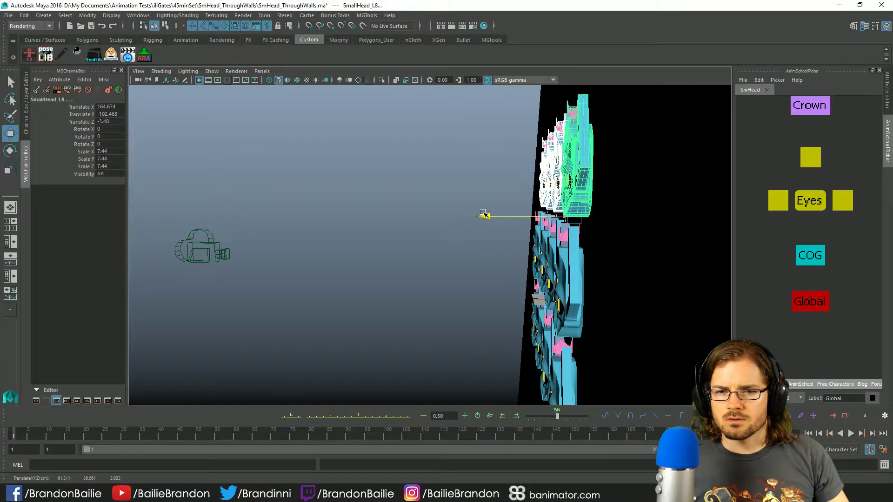
pyautogui.keyDown('alt'); pyautogui.moveTo(598, 245); pyautogui.dragTo(512, 223); pyautogui.keyUp('alt')
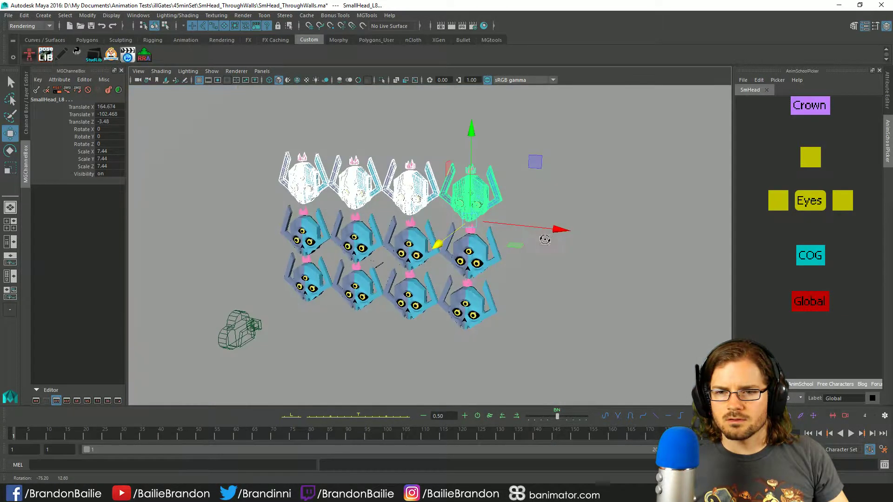
# Step: Select the original head's Global control and copy its animation keys across the whole timeline
pyautogui.scroll(5, 511, 223)
pyautogui.press('q')
pyautogui.click(835, 139)
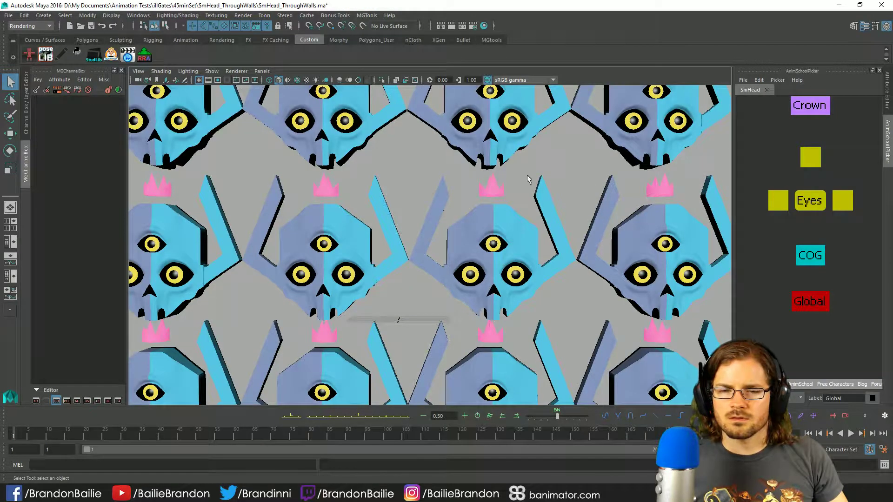
pyautogui.click(805, 303)
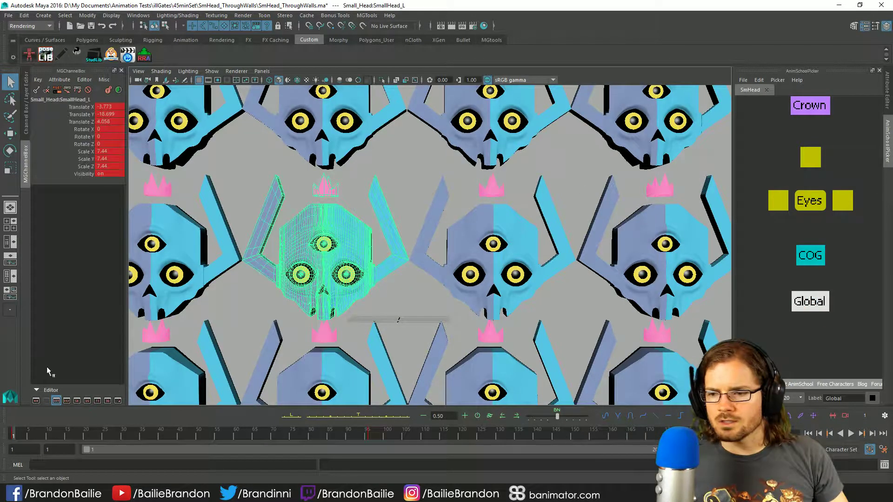
pyautogui.keyDown('shift'); pyautogui.doubleClick(14, 439); pyautogui.keyUp('shift')
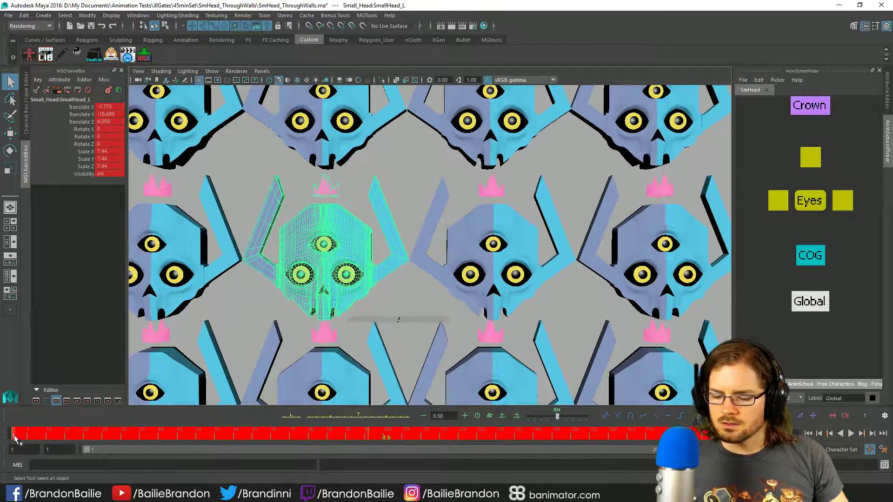
pyautogui.click(14, 438)
# Step: Set a key at frame 1 on SmallHead_L1 through SmallHead_L10, leaving SmallHead_L out of the selection
pyautogui.press('space')
pyautogui.click(508, 103)
pyautogui.keyDown('shift'); pyautogui.click(506, 195); pyautogui.keyUp('shift')
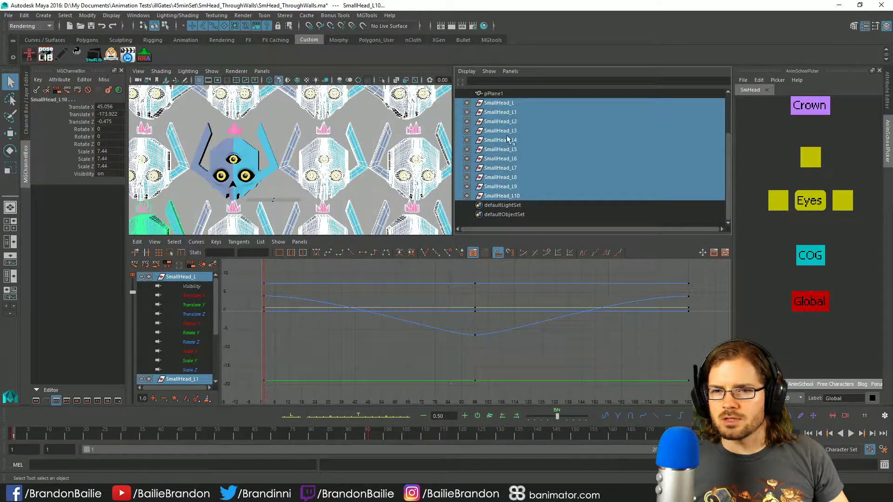
pyautogui.keyDown('ctrl'); pyautogui.click(506, 103); pyautogui.keyUp('ctrl')
pyautogui.press('s')
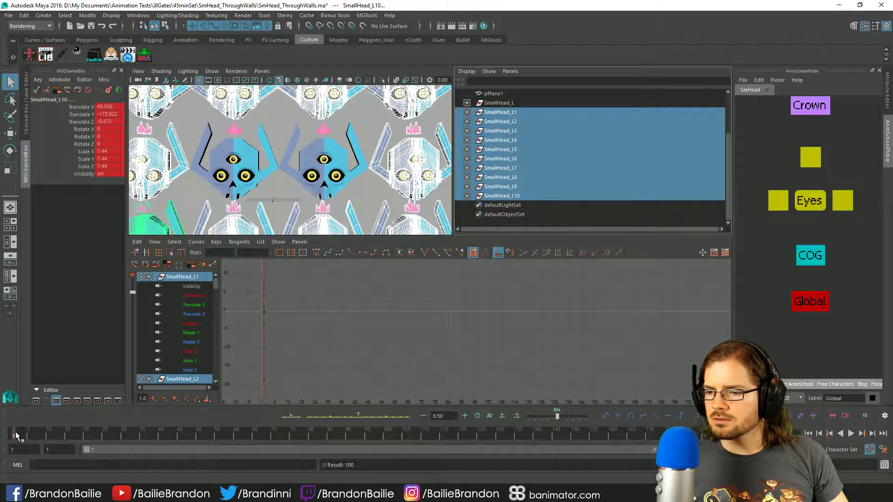
# Step: Try pasting the original head's full animation onto SmallHead_L1 through SmallHead_L10 and undo the paste
pyautogui.keyDown('shift'); pyautogui.doubleClick(13, 435); pyautogui.keyUp('shift')
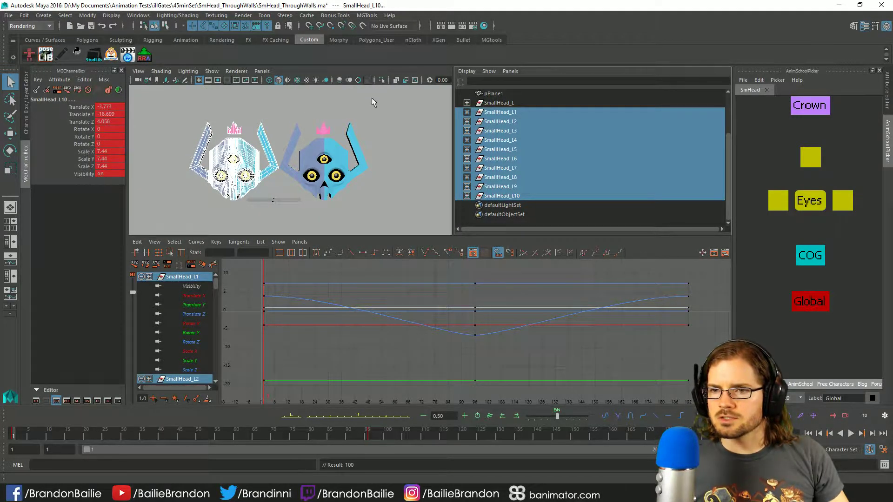
pyautogui.hotkey('ctrl', 'z')
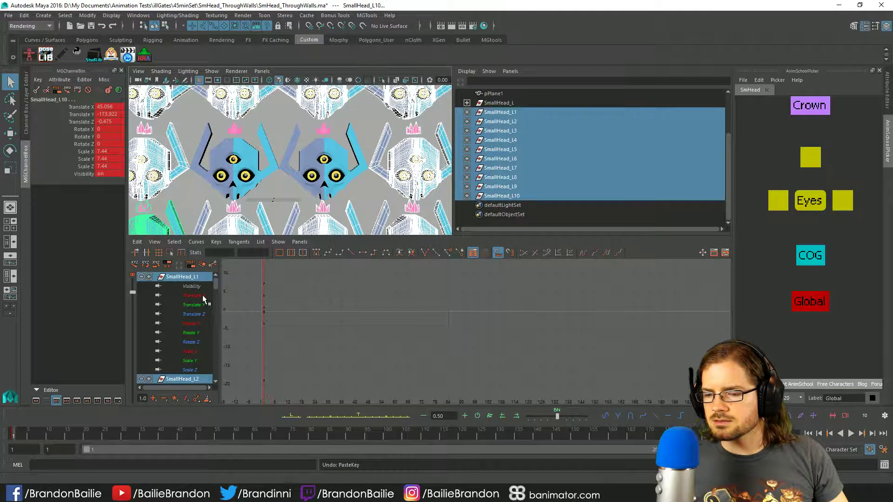
pyautogui.click(198, 315)
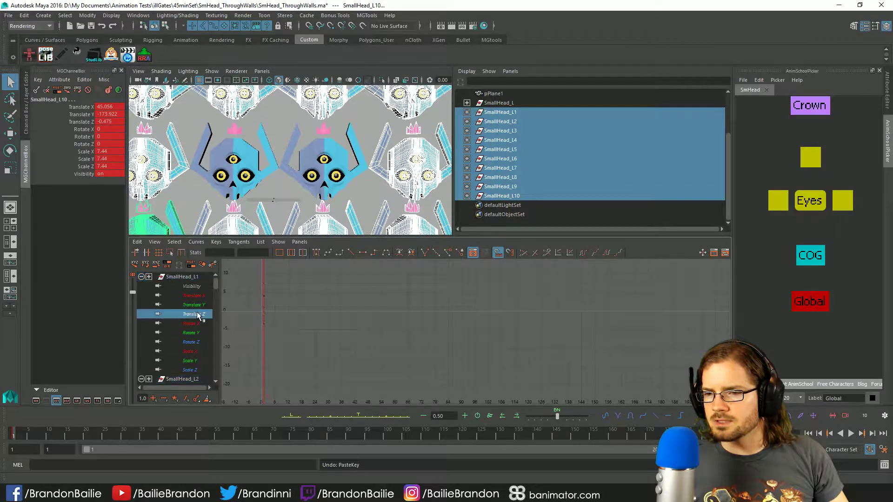
# Step: Copy SmallHead_L's Translate Z curve and isolate the Translate Z channels of SmallHead_L1 through SmallHead_L10
pyautogui.click(500, 103)
pyautogui.click(192, 315)
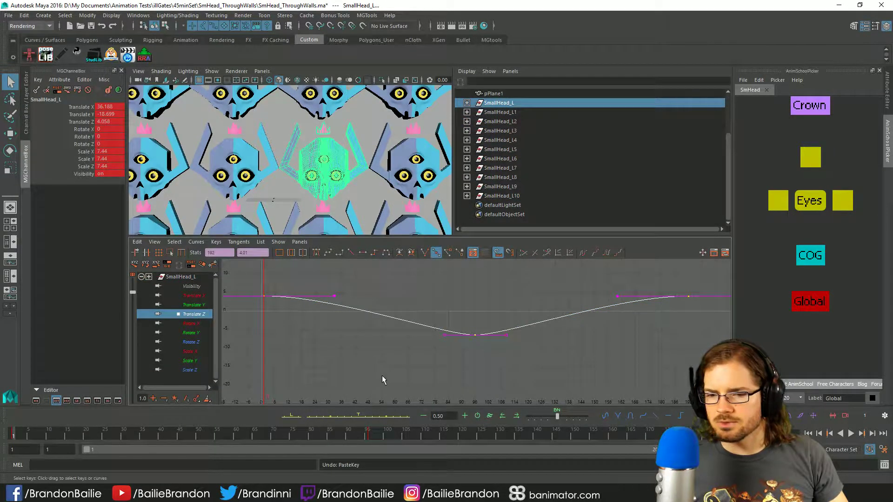
pyautogui.click(518, 112)
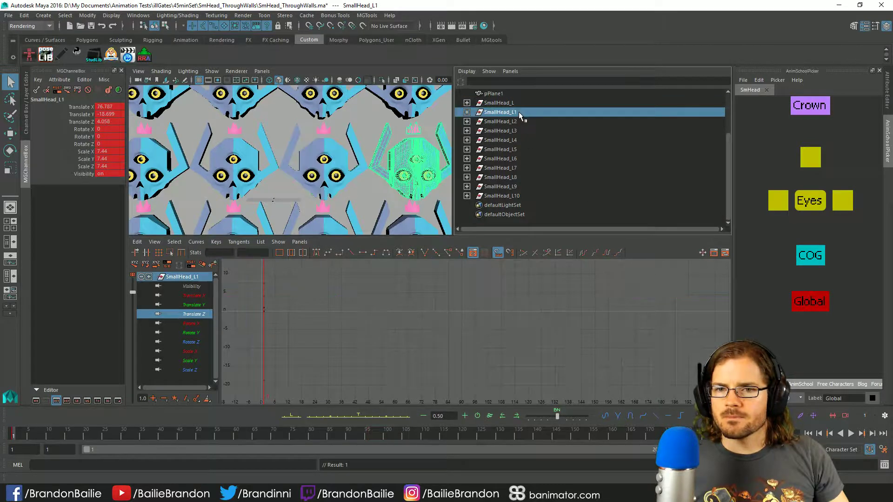
pyautogui.keyDown('shift'); pyautogui.click(513, 196); pyautogui.keyUp('shift')
pyautogui.scroll(3, 554, 159)
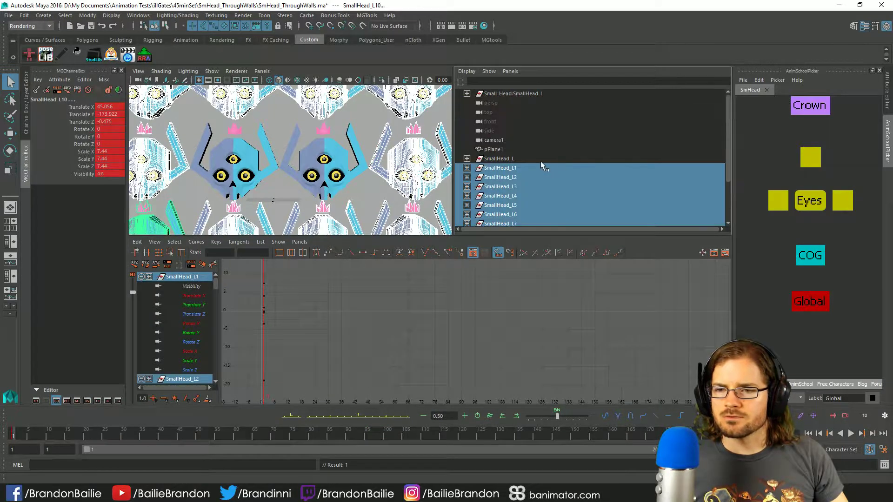
pyautogui.click(134, 264)
pyautogui.click(134, 266)
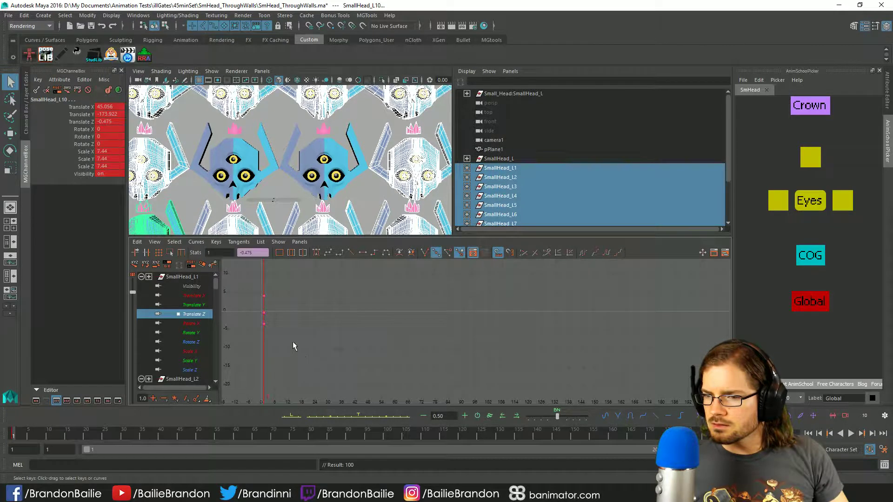
# Step: Paste the copied Translate Z keys onto SmallHead_L1 through SmallHead_L10 using the Clipboard time range and Replace method
pyautogui.click(155, 242)
pyautogui.moveTo(140, 245)
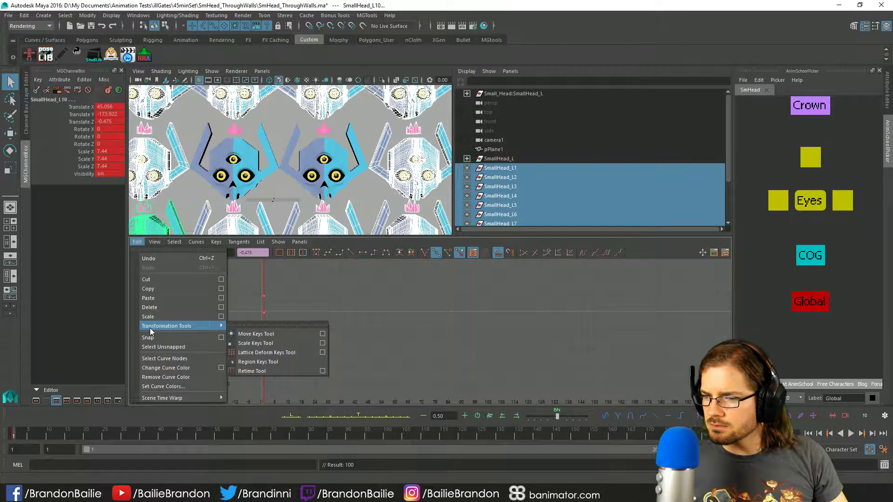
pyautogui.click(221, 298)
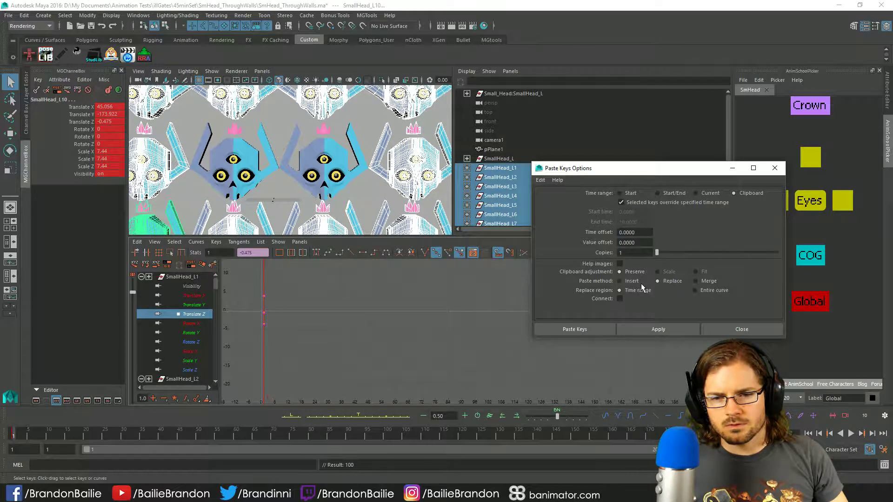
pyautogui.click(565, 329)
pyautogui.click(374, 344)
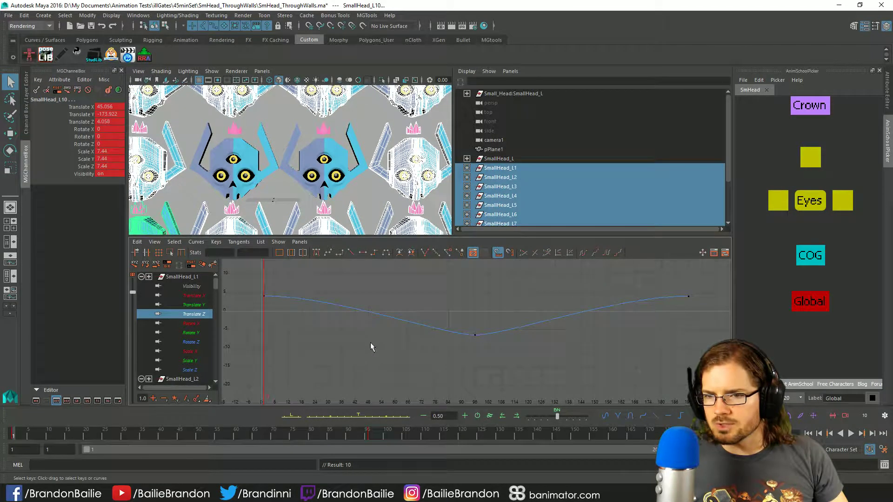
# Step: Examine SmallHead_L and the depth of the three head rows from the side and at an angle
pyautogui.press('space')
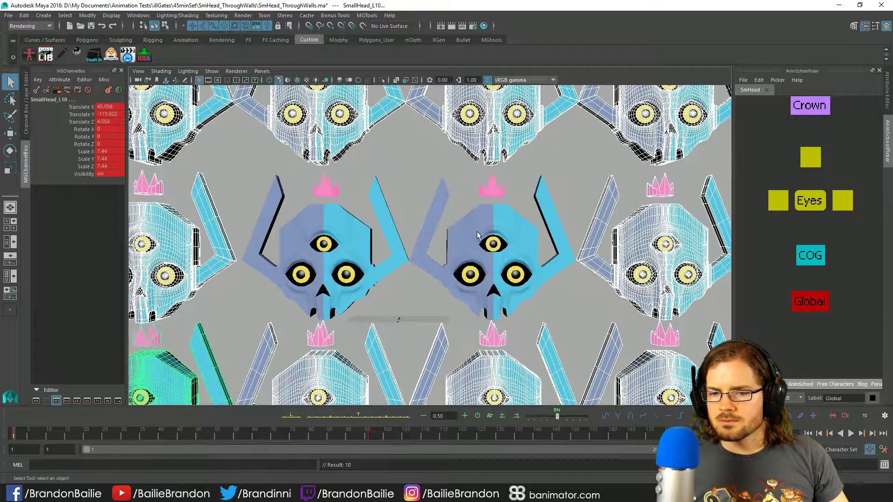
pyautogui.press('space')
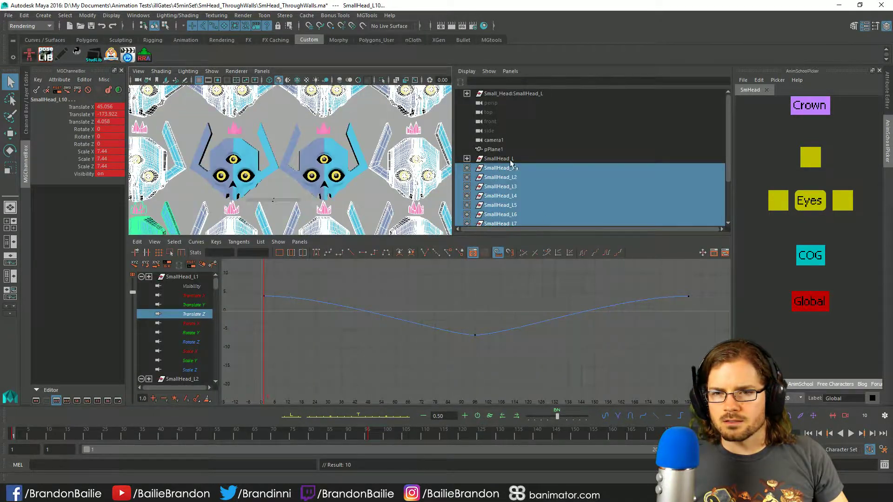
pyautogui.click(510, 158)
pyautogui.press('space')
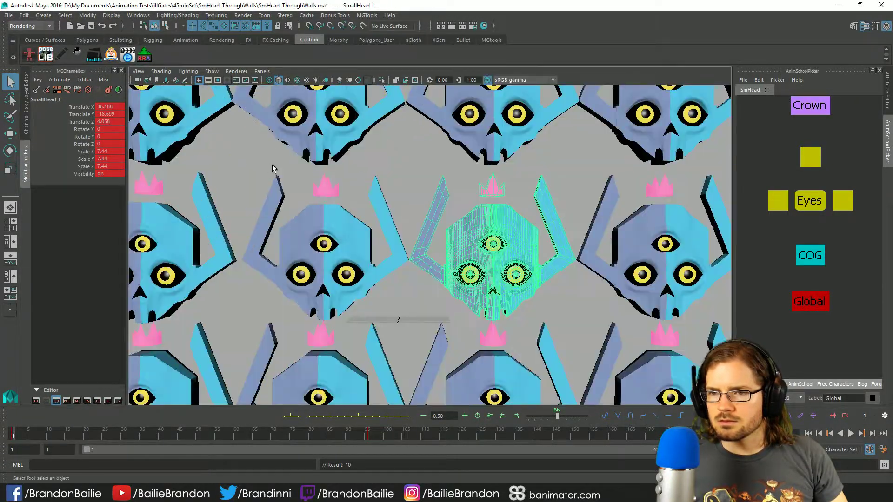
pyautogui.press('a')
pyautogui.keyDown('alt'); pyautogui.moveTo(569, 262); pyautogui.dragTo(407, 268); pyautogui.keyUp('alt')
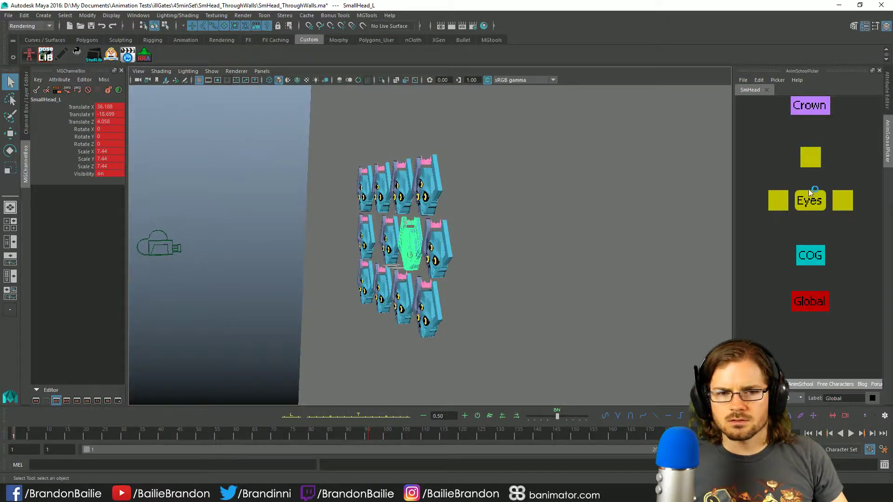
pyautogui.keyDown('alt'); pyautogui.moveTo(371, 230); pyautogui.dragTo(440, 231); pyautogui.keyUp('alt')
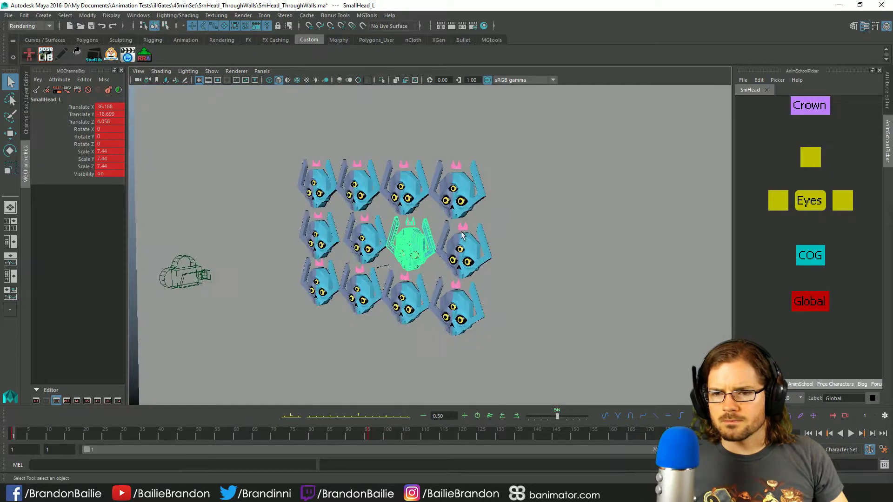
# Step: Shift the Translate Z curves of the upper-row heads SmallHead_L5 through SmallHead_L8 slightly down
pyautogui.press('space')
pyautogui.click(508, 168)
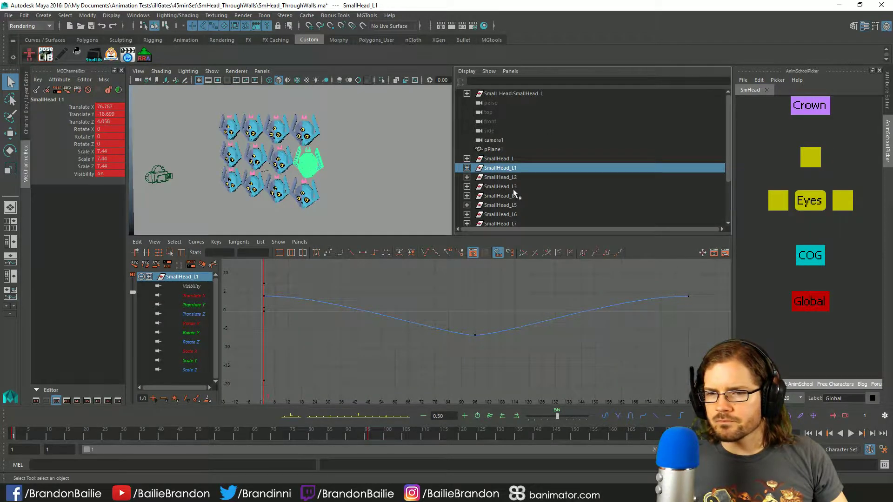
pyautogui.scroll(-3, 513, 189)
pyautogui.click(522, 148)
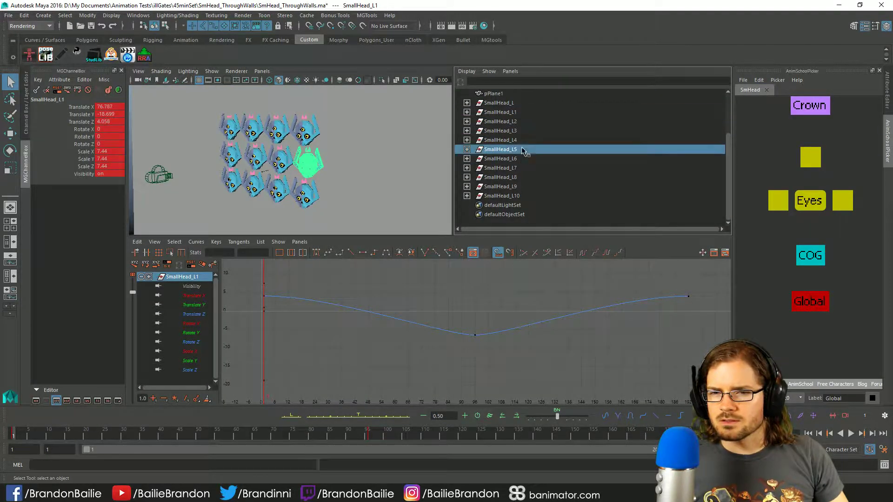
pyautogui.keyDown('shift'); pyautogui.click(515, 177); pyautogui.keyUp('shift')
pyautogui.click(358, 302)
pyautogui.keyDown('alt'); pyautogui.moveTo(356, 149); pyautogui.dragTo(316, 144); pyautogui.keyUp('alt')
pyautogui.press('w')
pyautogui.moveTo(398, 311)
pyautogui.keyDown('shift'); pyautogui.mouseDown(button='middle')
pyautogui.moveTo(393, 285)
pyautogui.moveTo(395, 328)
pyautogui.moveTo(395, 315)
pyautogui.mouseUp(button='middle'); pyautogui.keyUp('shift')
pyautogui.keyDown('alt'); pyautogui.moveTo(328, 148); pyautogui.dragTo(349, 172); pyautogui.keyUp('alt')
pyautogui.press('q')
# Step: Lower the Translate Z curves of the bottom-row heads SmallHead_L2, L3, L4 and L10, bringing SmallHead_L4 to about 1.553 at frame 1
pyautogui.click(503, 189)
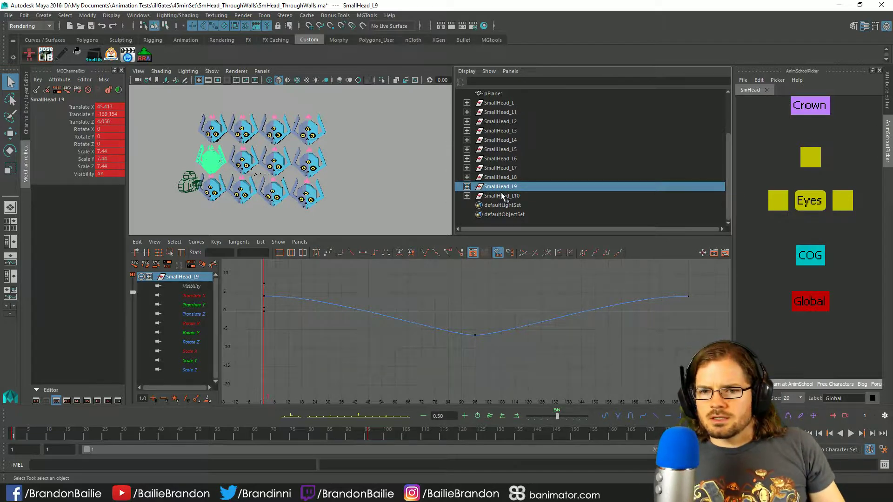
pyautogui.click(502, 195)
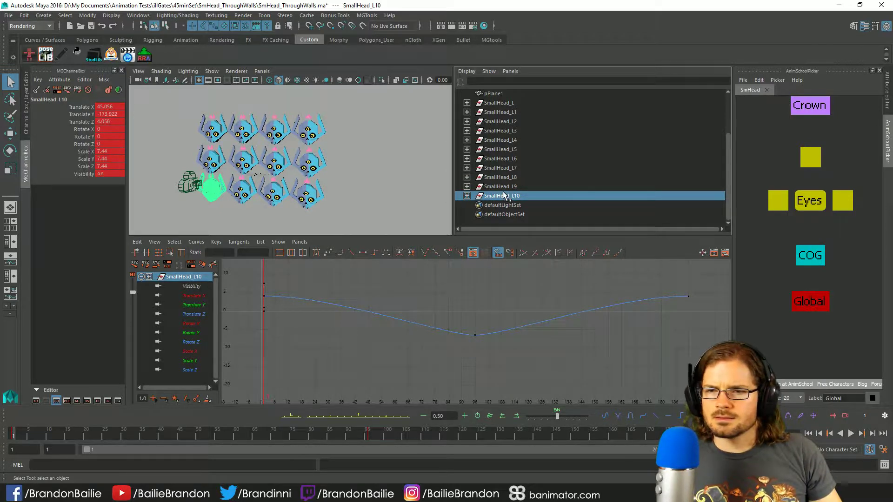
pyautogui.keyDown('ctrl'); pyautogui.doubleClick(509, 106); pyautogui.keyUp('ctrl')
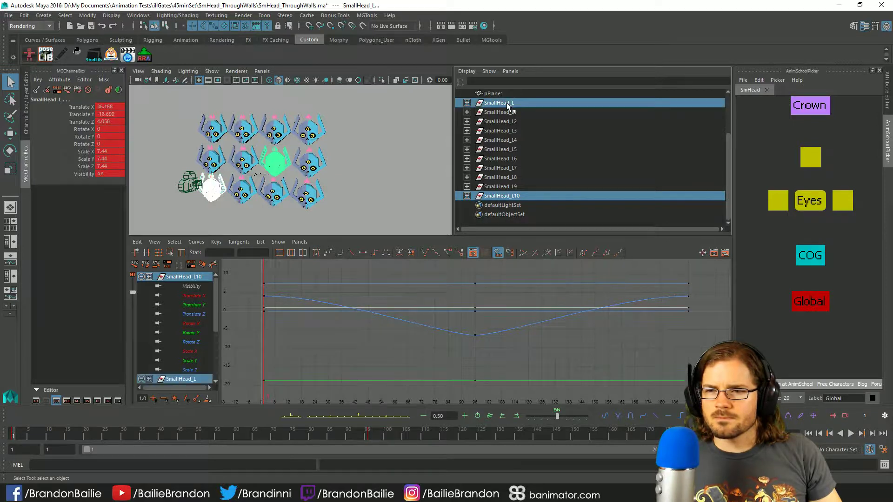
pyautogui.keyDown('ctrl'); pyautogui.click(505, 114); pyautogui.keyUp('ctrl')
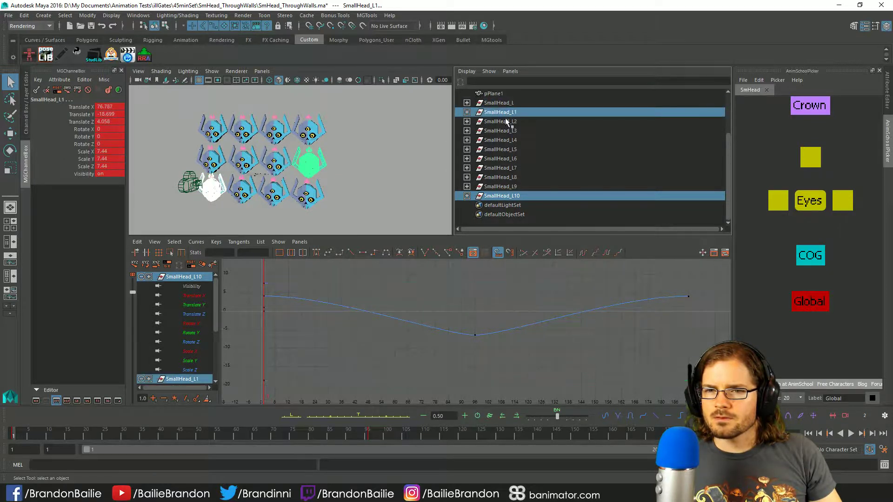
pyautogui.keyDown('ctrl'); pyautogui.click(506, 122); pyautogui.keyUp('ctrl')
pyautogui.keyDown('ctrl'); pyautogui.click(509, 113); pyautogui.keyUp('ctrl')
pyautogui.keyDown('ctrl'); pyautogui.click(508, 131); pyautogui.keyUp('ctrl')
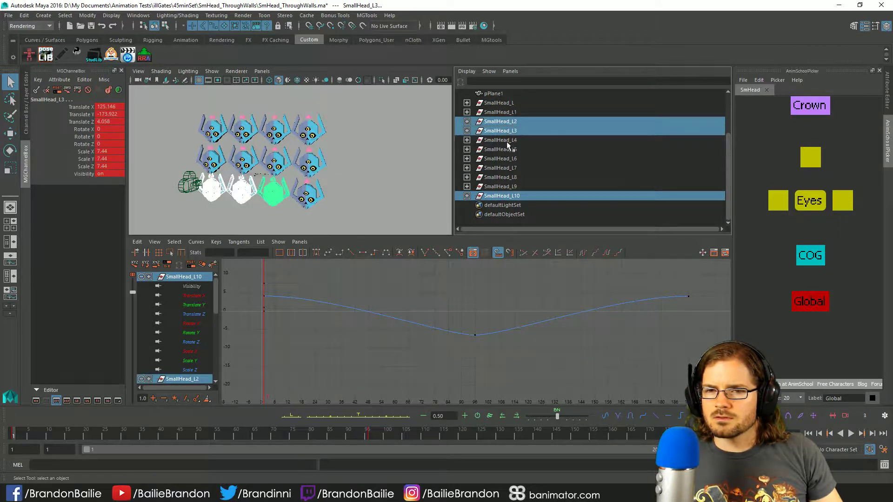
pyautogui.keyDown('ctrl'); pyautogui.click(510, 141); pyautogui.keyUp('ctrl')
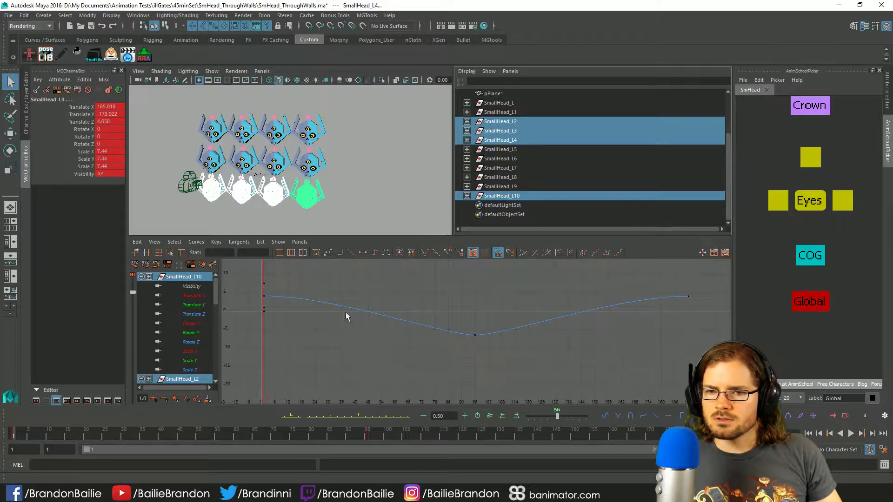
pyautogui.click(371, 310)
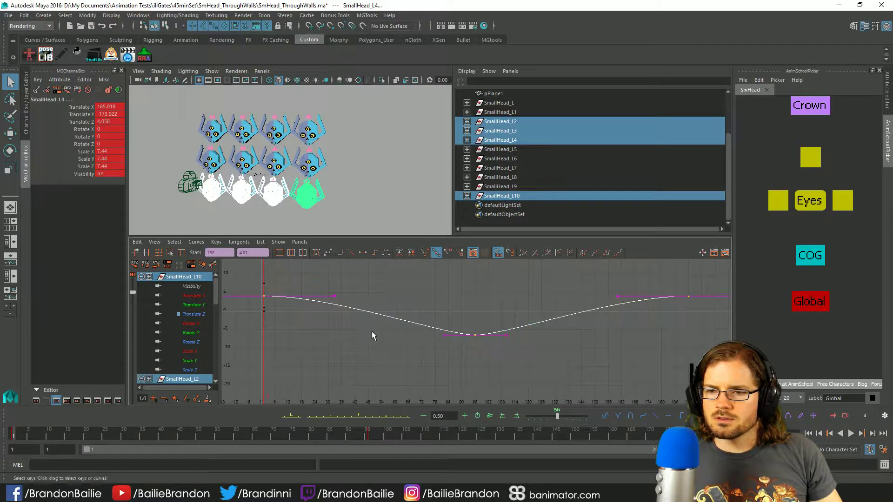
pyautogui.keyDown('alt'); pyautogui.moveTo(366, 201); pyautogui.dragTo(279, 193); pyautogui.keyUp('alt')
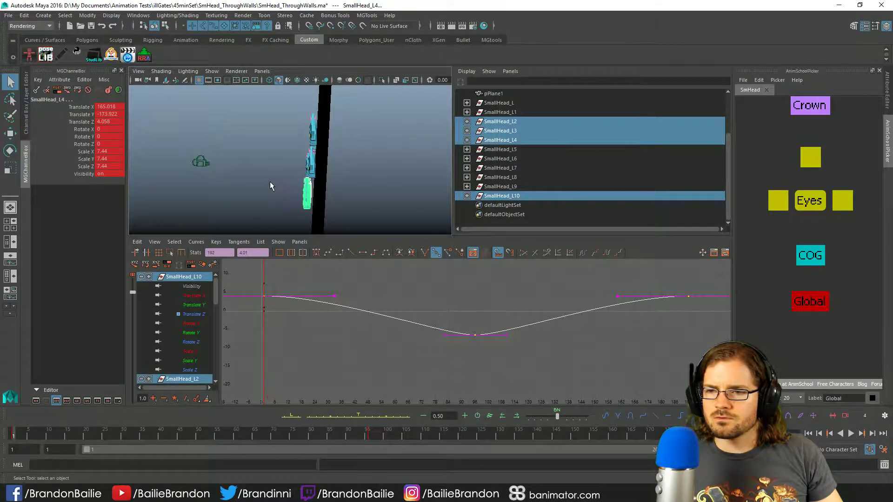
pyautogui.press('w')
pyautogui.keyDown('shift'); pyautogui.moveTo(385, 286); pyautogui.dragTo(386, 296, button='middle'); pyautogui.keyUp('shift')
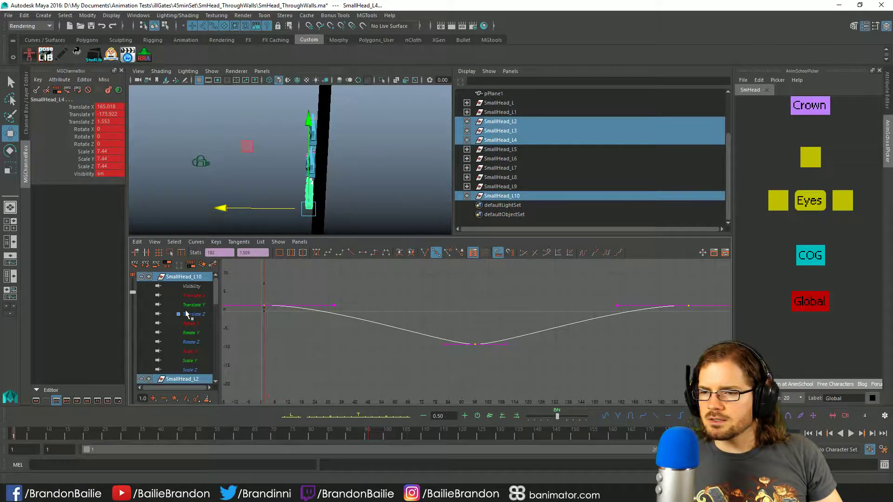
# Step: Lower the Translate Y keys of the bottom-row heads to about -174.538 and check the row from the side
pyautogui.click(135, 263)
pyautogui.click(134, 263)
pyautogui.click(135, 263)
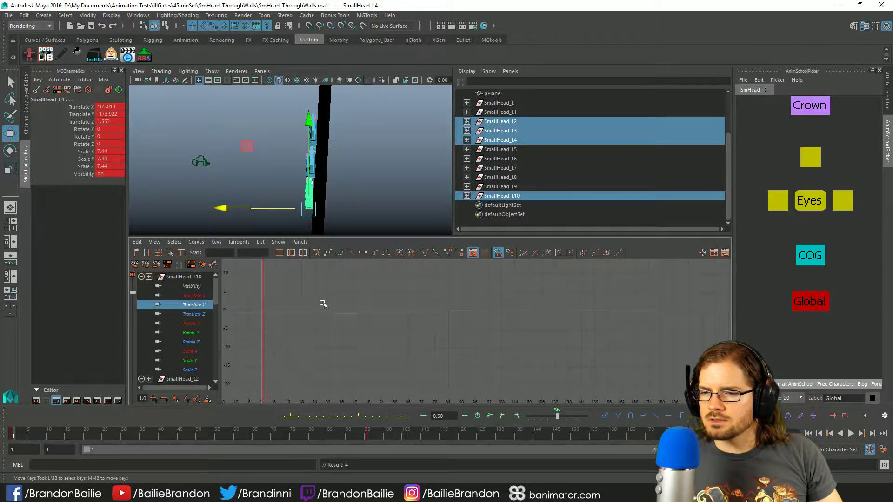
pyautogui.press('f')
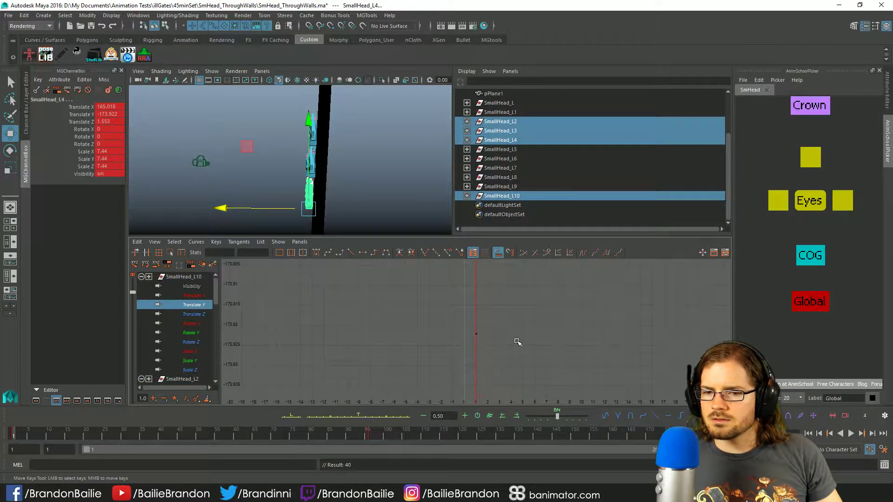
pyautogui.scroll(-10, 279, 295)
pyautogui.moveTo(484, 310); pyautogui.dragTo(486, 394, button='middle')
pyautogui.press('f')
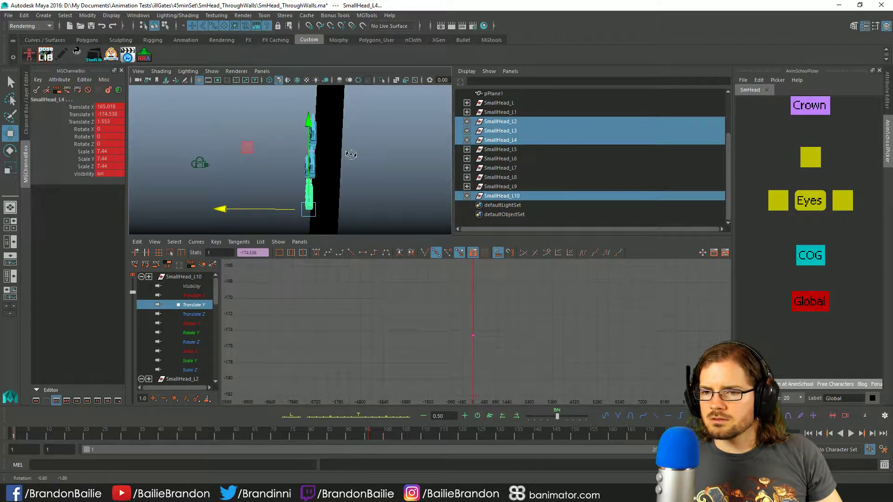
pyautogui.press('f')
pyautogui.keyDown('alt'); pyautogui.moveTo(355, 155); pyautogui.dragTo(279, 154); pyautogui.keyUp('alt')
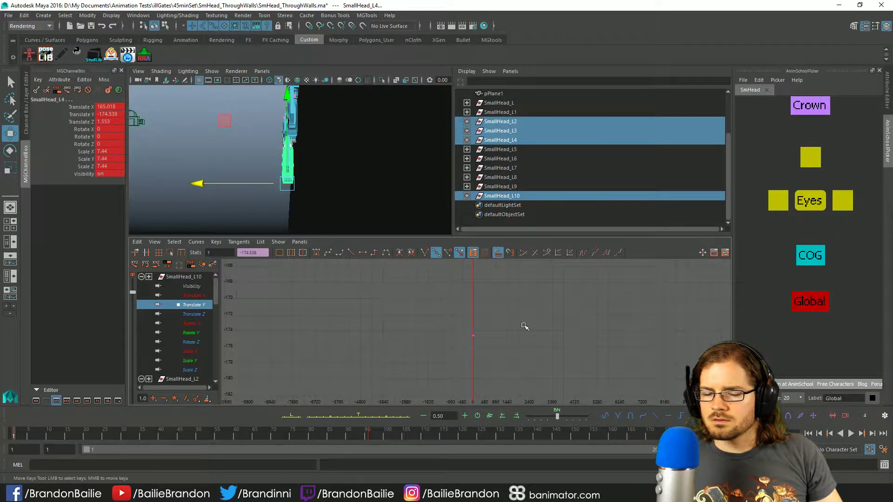
# Step: Lower the Translate Y keys of the bottom-row heads to about -176.731 and check the row spacing in the front view
pyautogui.moveTo(512, 302)
pyautogui.mouseDown(button='middle')
pyautogui.moveTo(503, 365)
pyautogui.moveTo(522, 315)
pyautogui.mouseUp(button='middle')
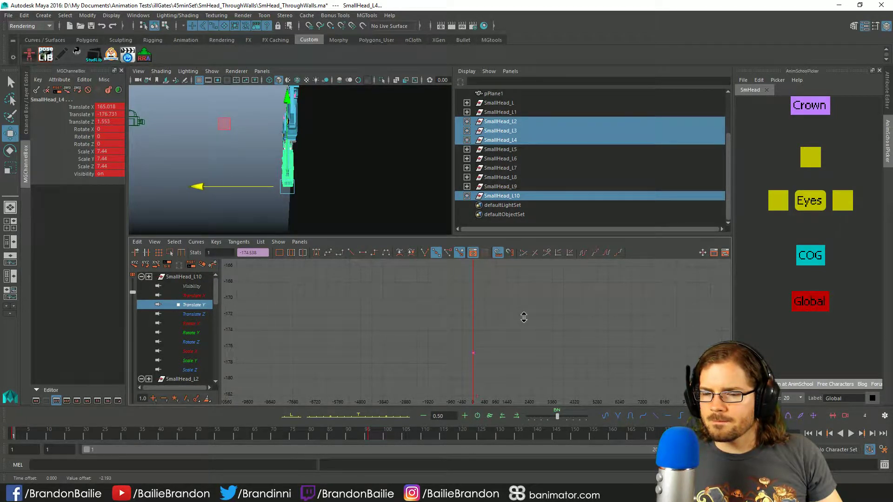
pyautogui.keyDown('alt'); pyautogui.moveTo(294, 131); pyautogui.dragTo(307, 148); pyautogui.keyUp('alt')
pyautogui.press('space')
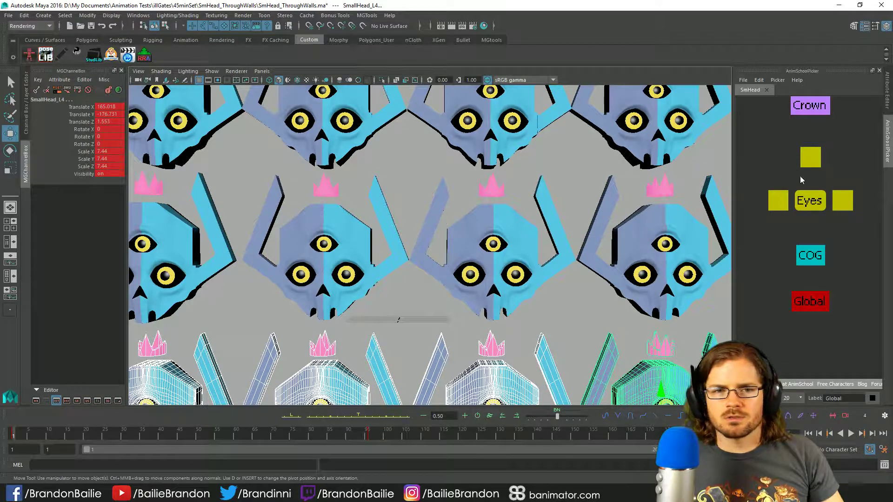
pyautogui.press('space')
# Step: Set post-infinity to Cycle on all animation curves of Small_Head:SmallHead_L and the duplicates SmallHead_L through SmallHead_L10
pyautogui.click(503, 103)
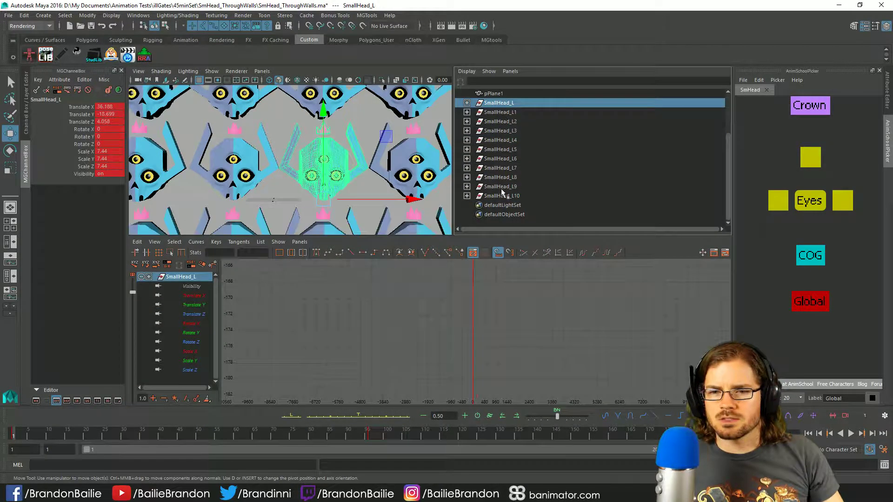
pyautogui.keyDown('shift'); pyautogui.click(500, 197); pyautogui.keyUp('shift')
pyautogui.scroll(3, 545, 191)
pyautogui.keyDown('ctrl'); pyautogui.click(501, 93); pyautogui.keyUp('ctrl')
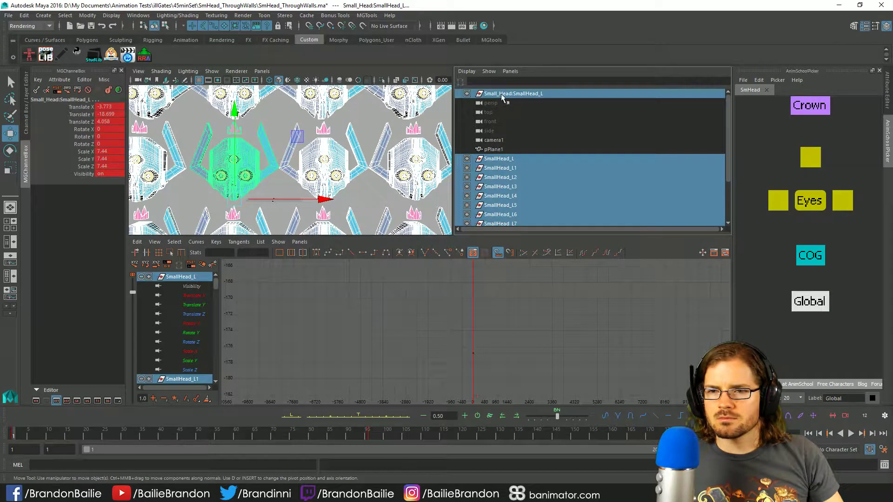
pyautogui.press('space')
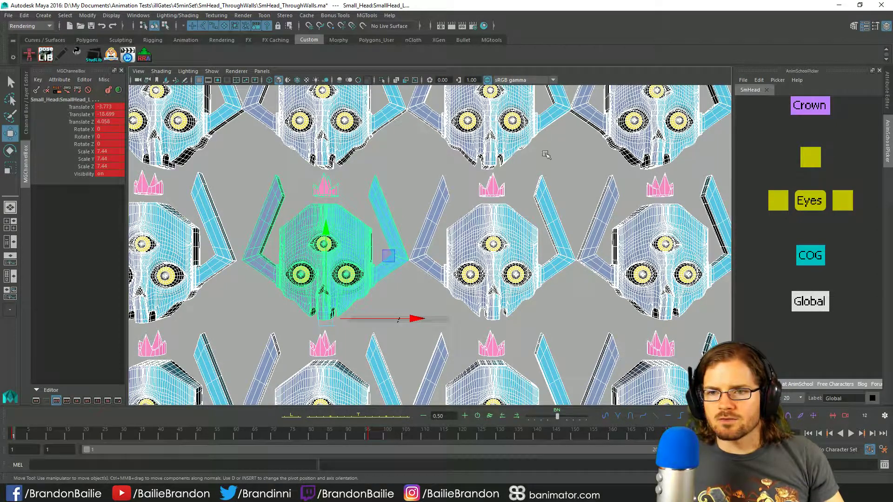
pyautogui.press('space')
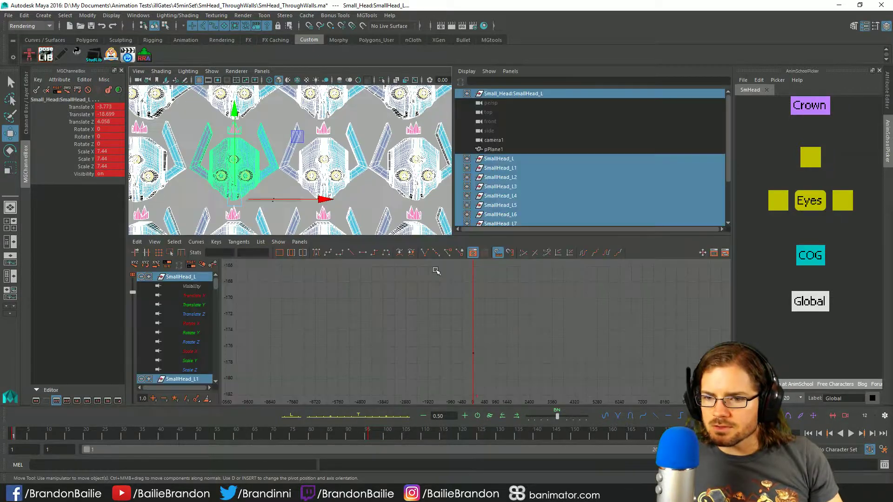
pyautogui.press('a')
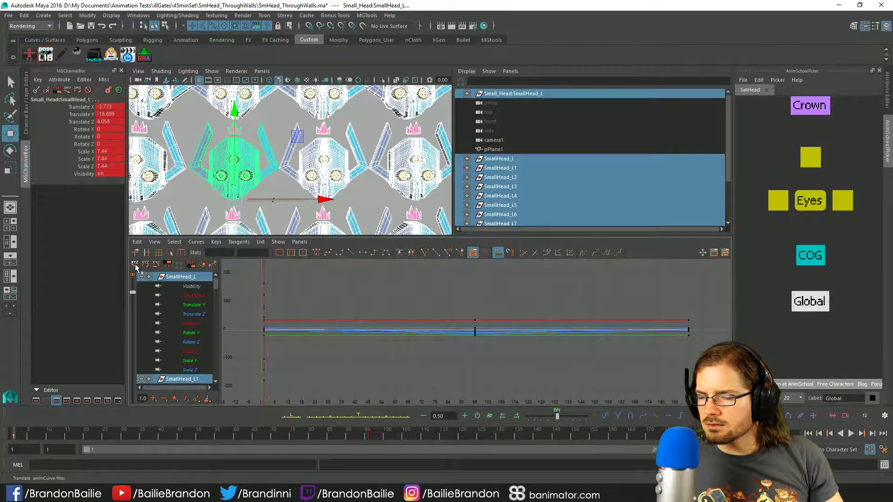
pyautogui.press('space')
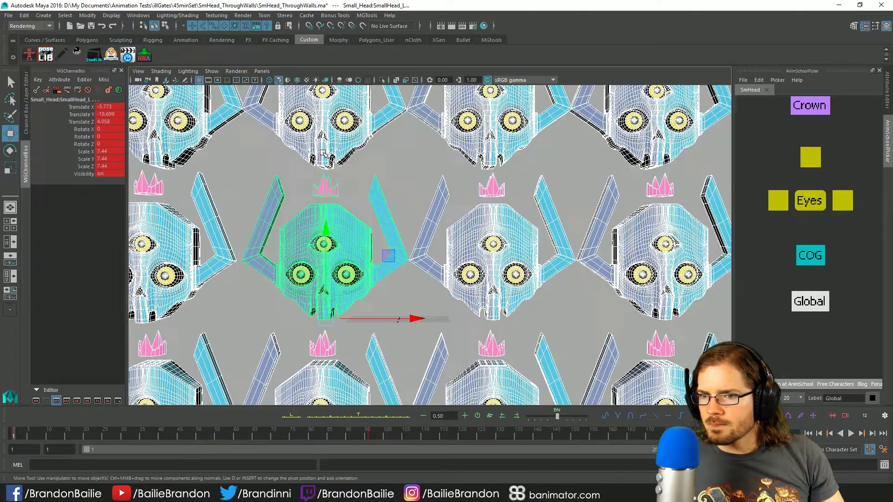
pyautogui.press('space')
pyautogui.scroll(-3, 425, 324)
pyautogui.scroll(1, 445, 330)
pyautogui.scroll(2, 450, 331)
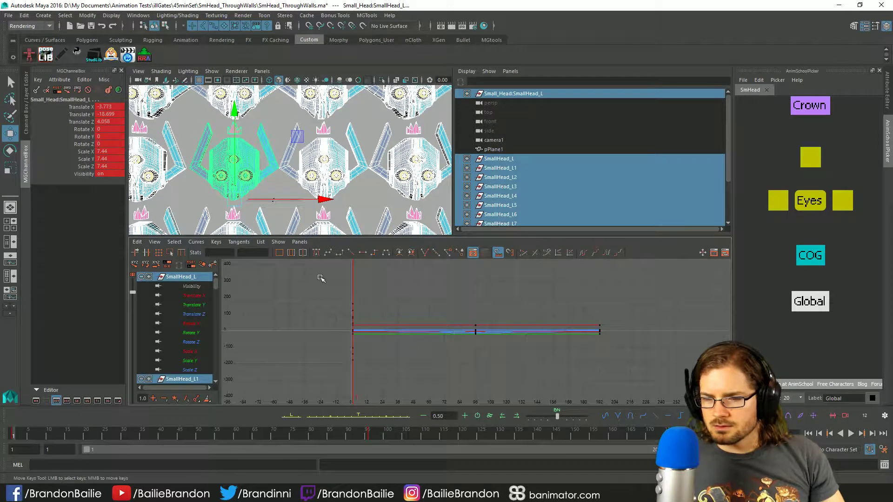
pyautogui.moveTo(318, 281); pyautogui.dragTo(647, 342)
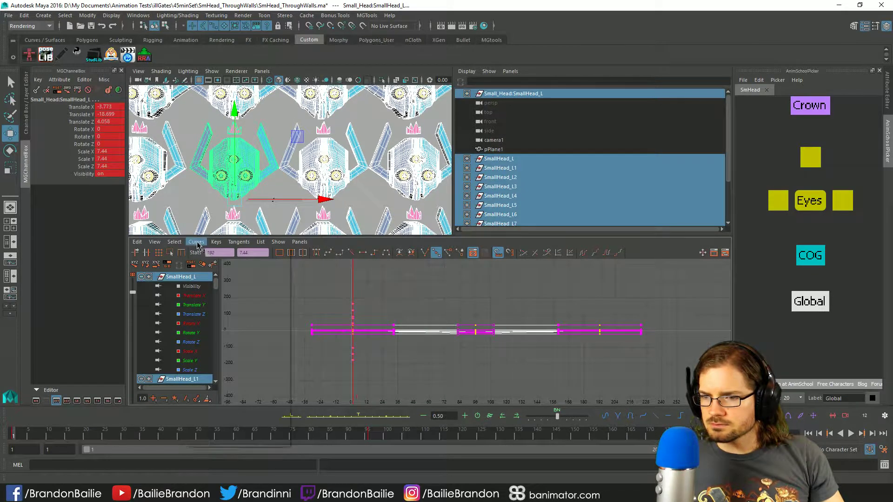
pyautogui.click(195, 242)
pyautogui.click(316, 276)
pyautogui.press('space')
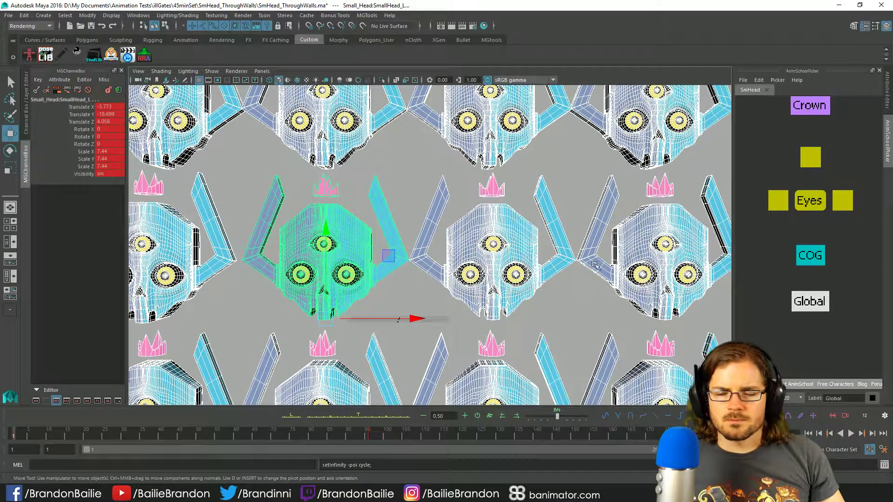
# Step: Delay the Translate Z curves of the middle-row heads Small_Head:SmallHead_L, SmallHead_L and SmallHead_L1 by 2 frames
pyautogui.press('5')
pyautogui.click(519, 227)
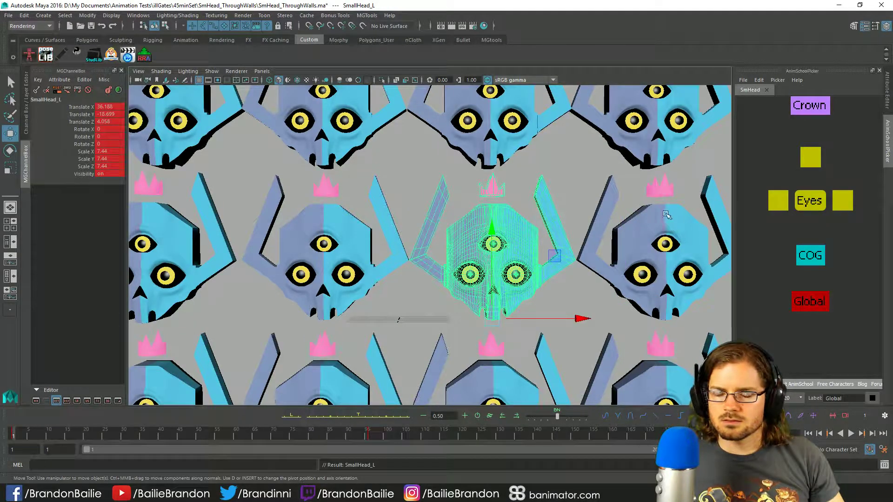
pyautogui.click(197, 247)
pyautogui.click(343, 223)
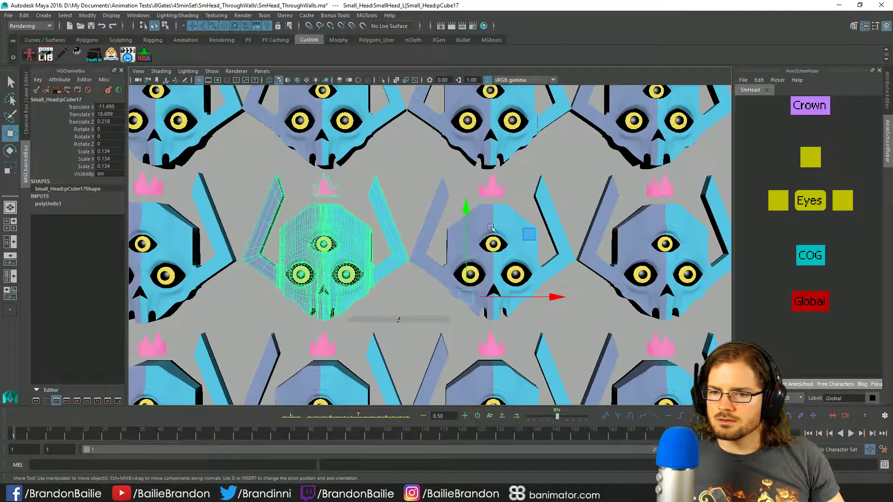
pyautogui.keyDown('shift'); pyautogui.click(486, 228); pyautogui.keyUp('shift')
pyautogui.keyDown('shift'); pyautogui.click(654, 224); pyautogui.keyUp('shift')
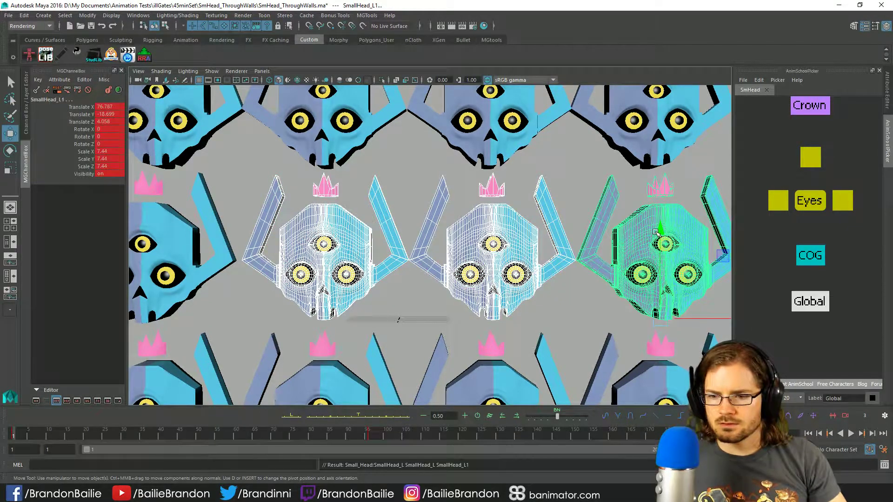
pyautogui.press('space')
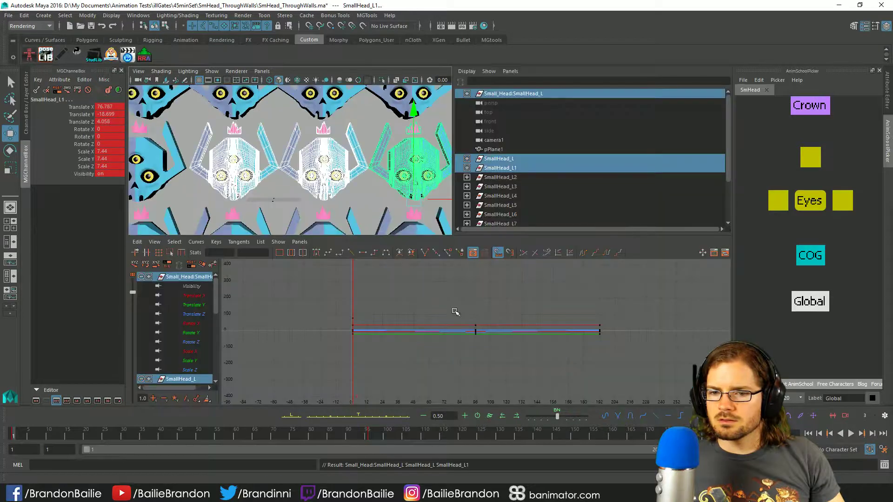
pyautogui.click(193, 314)
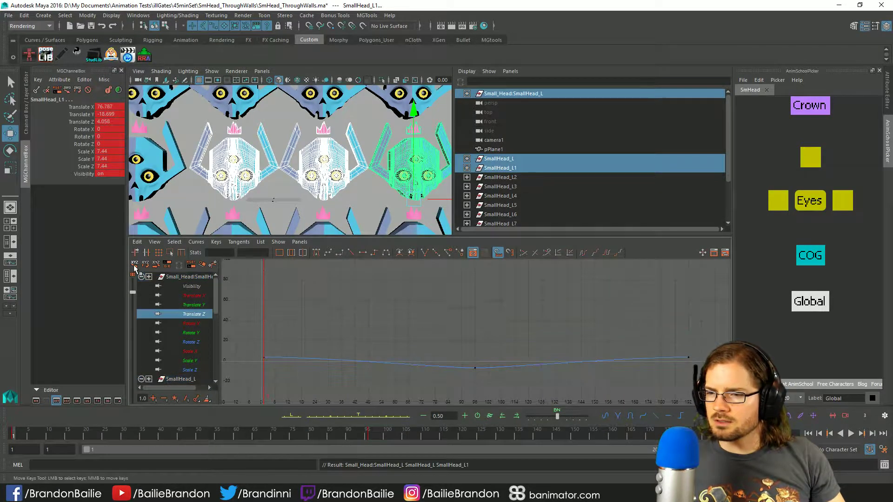
pyautogui.press('f')
pyautogui.keyDown('shift'); pyautogui.moveTo(383, 305); pyautogui.dragTo(390, 303, button='middle'); pyautogui.keyUp('shift')
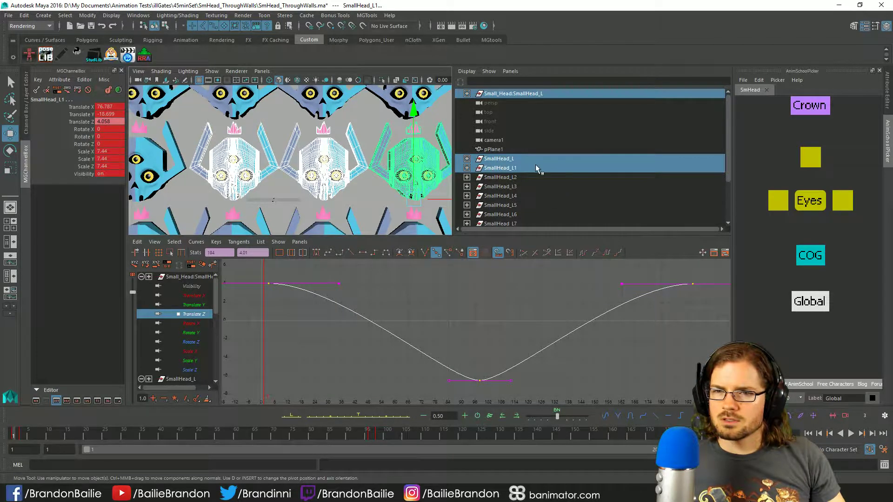
# Step: Delay the Translate Z curves of SmallHead_L and SmallHead_L1 by 2 more frames, and SmallHead_L1 alone by another 2
pyautogui.keyDown('ctrl'); pyautogui.click(507, 94); pyautogui.keyUp('ctrl')
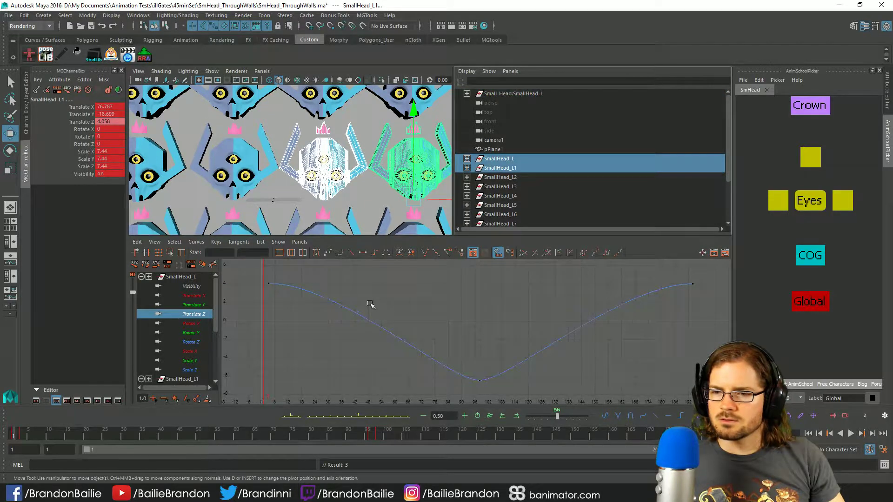
pyautogui.click(387, 339)
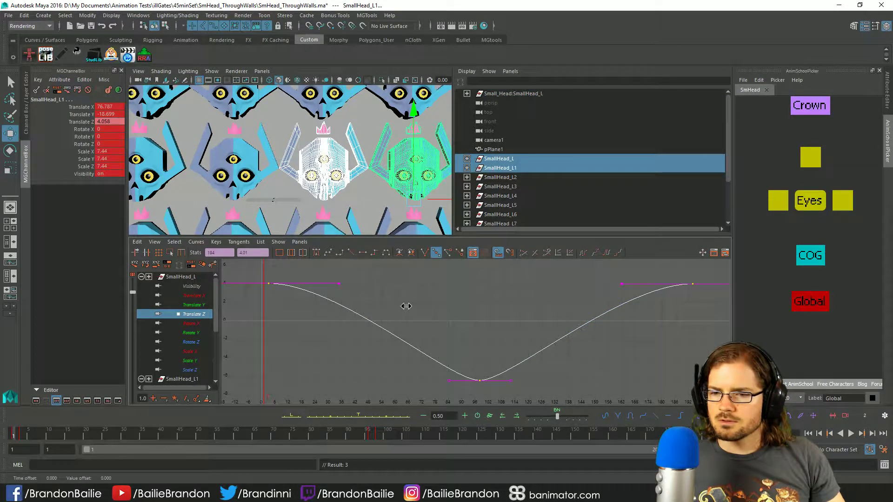
pyautogui.keyDown('shift'); pyautogui.moveTo(407, 306); pyautogui.dragTo(410, 305, button='middle'); pyautogui.keyUp('shift')
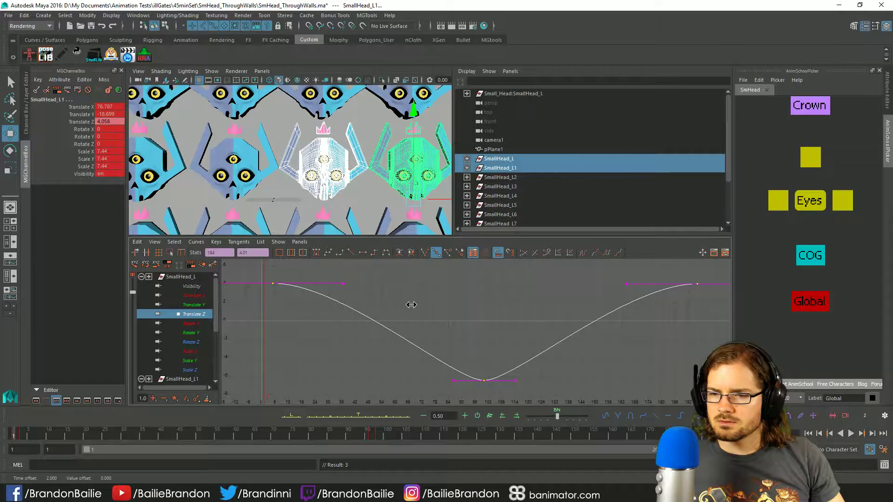
pyautogui.click(505, 168)
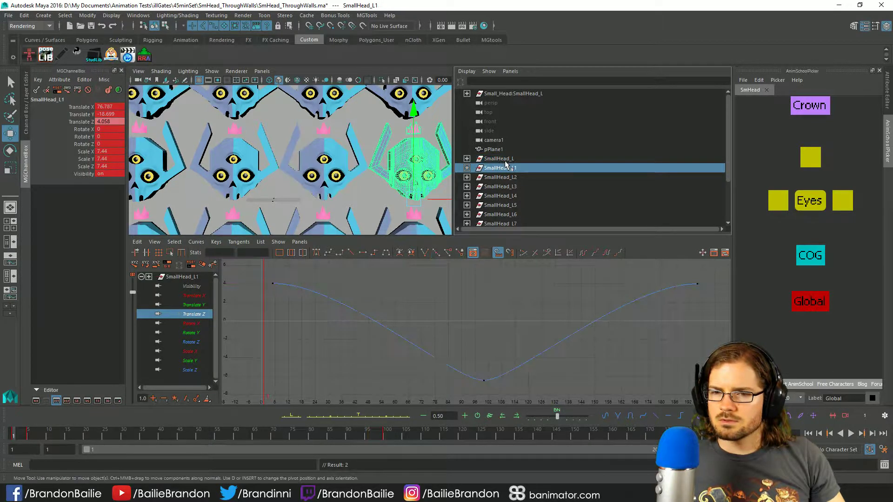
pyautogui.click(416, 305)
pyautogui.keyDown('shift'); pyautogui.moveTo(423, 309); pyautogui.dragTo(429, 310, button='middle'); pyautogui.keyUp('shift')
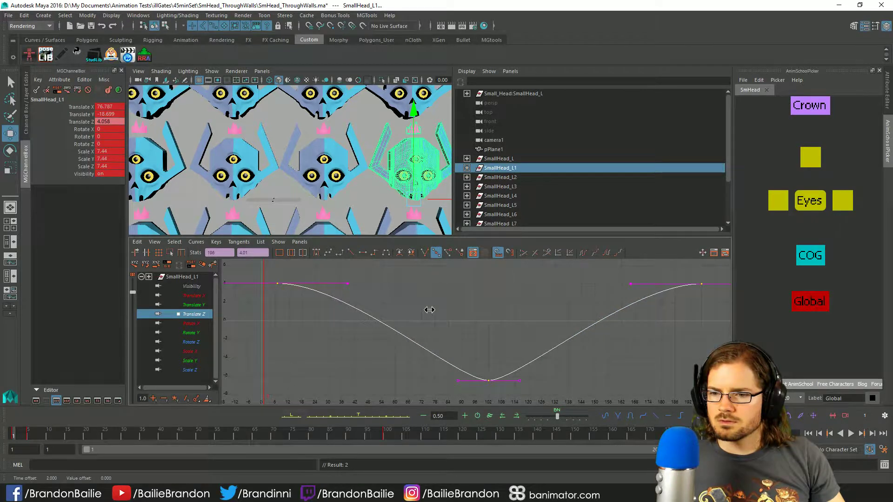
# Step: Play back the animation in the enlarged view and check the staggered timing of the middle-row heads
pyautogui.press('space')
pyautogui.hotkey('alt', 'v')
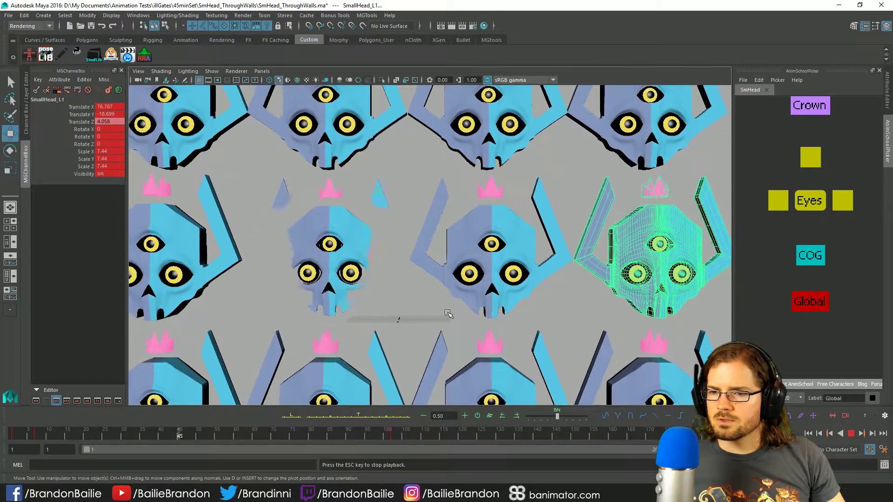
pyautogui.hotkey('alt', 'v')
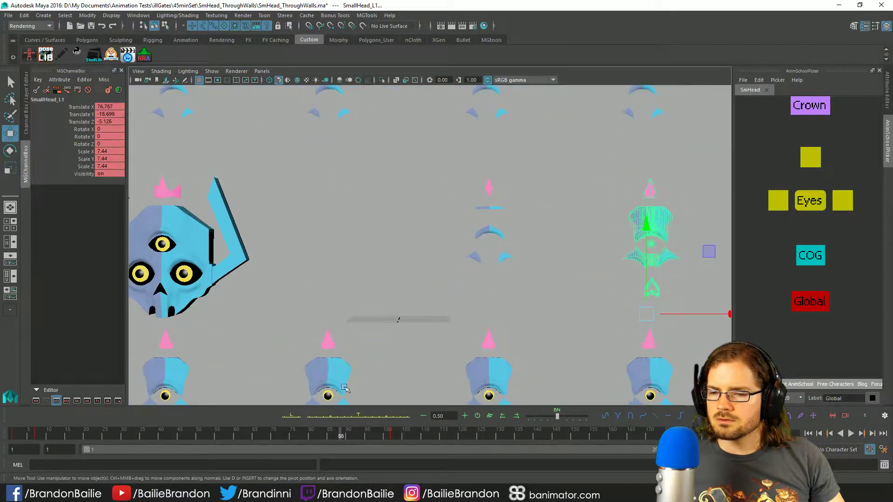
pyautogui.click(158, 433)
pyautogui.hotkey('alt', 'v')
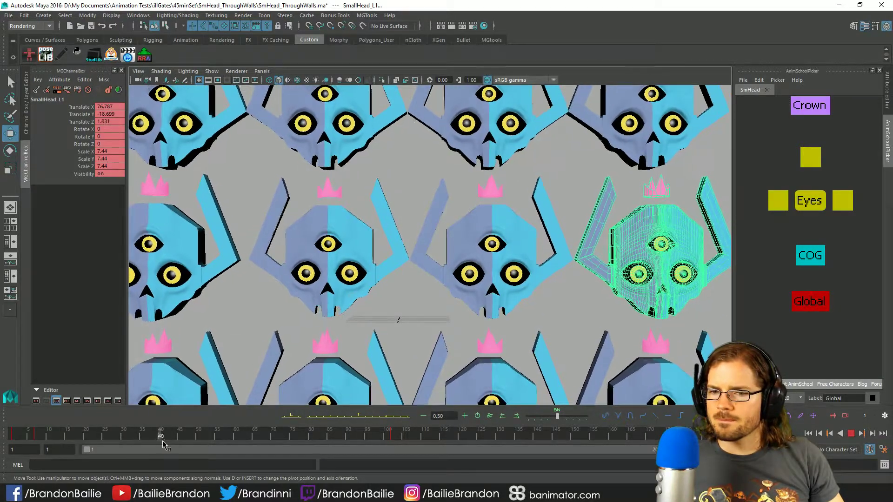
pyautogui.hotkey('alt', 'v')
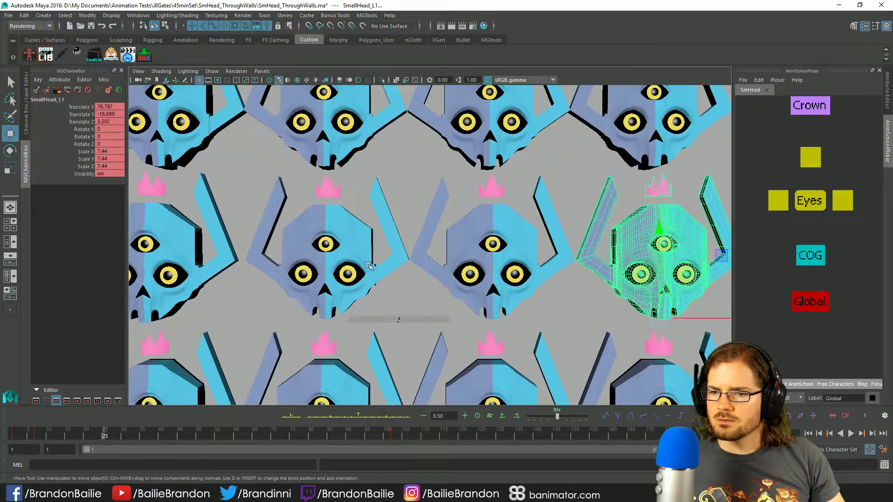
# Step: Compare the Translate Z curves and playback timing of Small_Head:SmallHead_L and the neighbouring SmallHead_L9
pyautogui.click(424, 299)
pyautogui.press('Up')
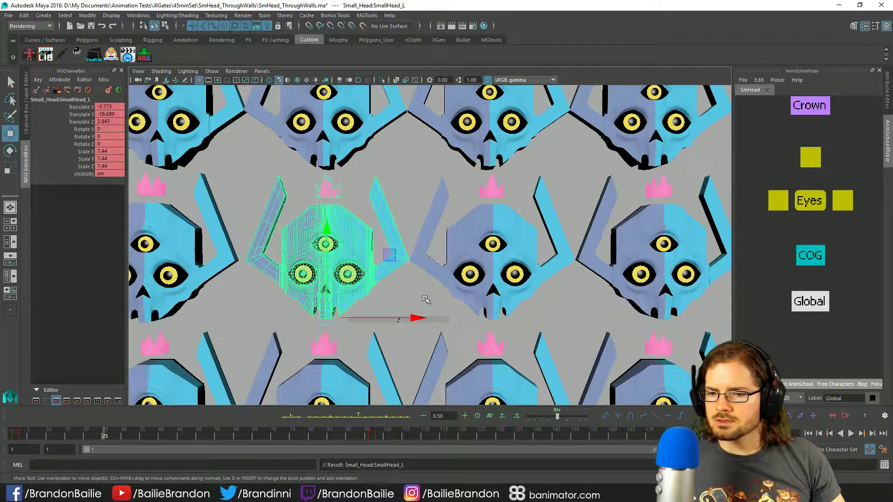
pyautogui.press('space')
pyautogui.moveTo(452, 285); pyautogui.dragTo(459, 283)
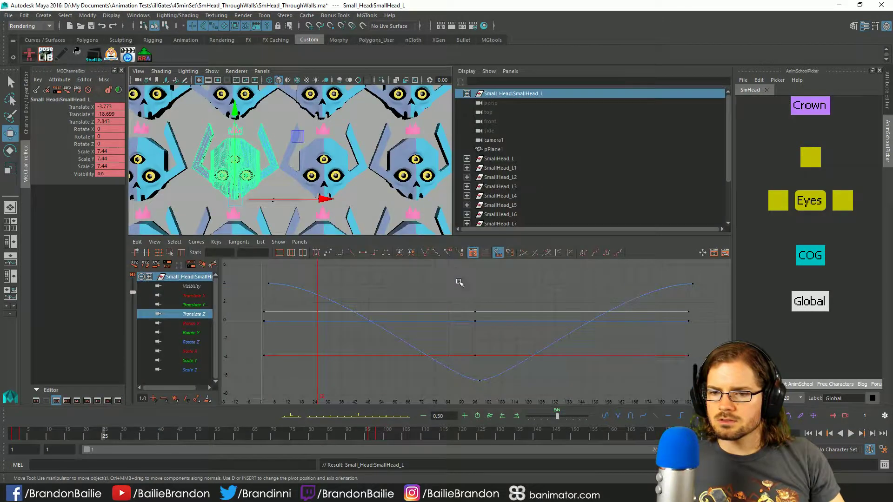
pyautogui.click(307, 294)
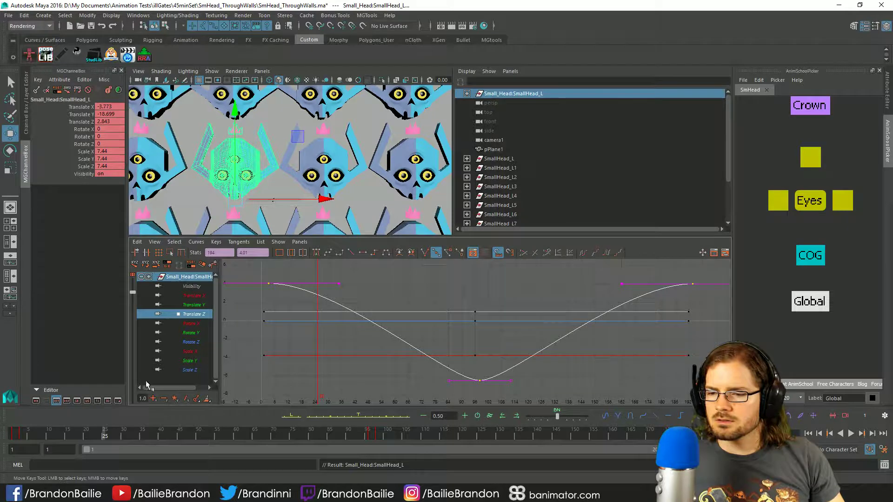
pyautogui.hotkey('alt', 'shift', 'v')
pyautogui.hotkey('alt', 'v')
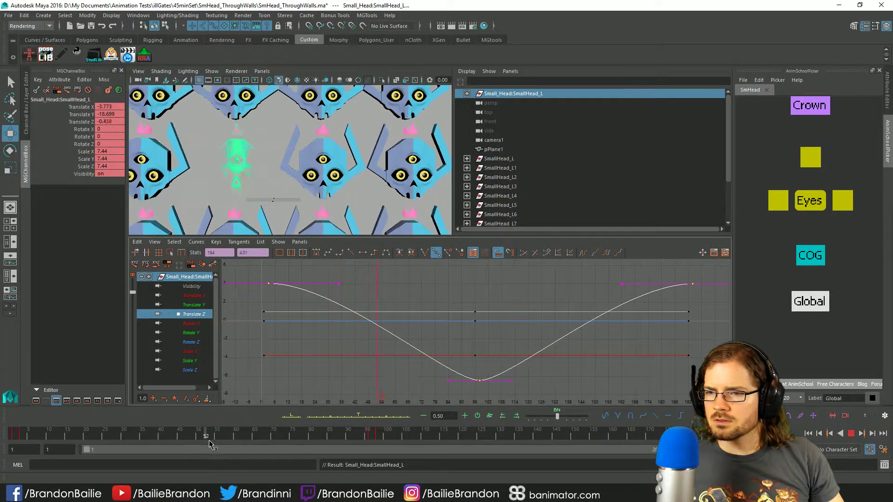
pyautogui.hotkey('alt', 'v')
pyautogui.hotkey('alt', 'shift', 'v')
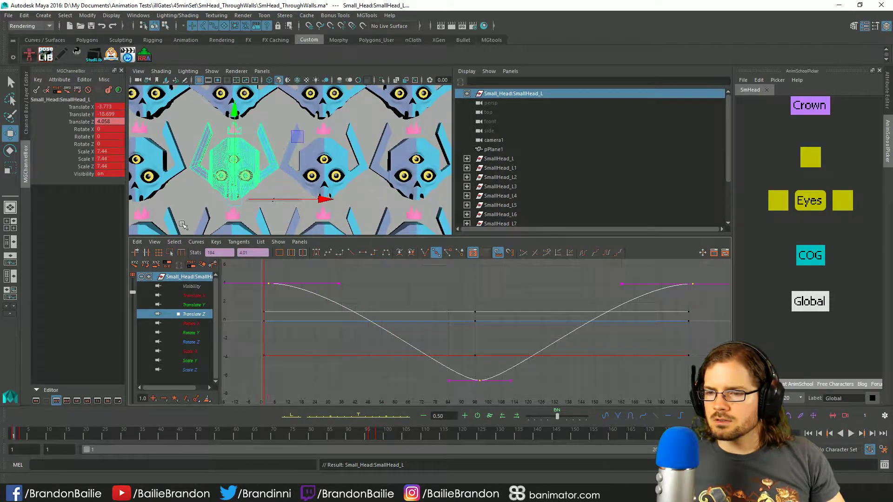
pyautogui.click(153, 158)
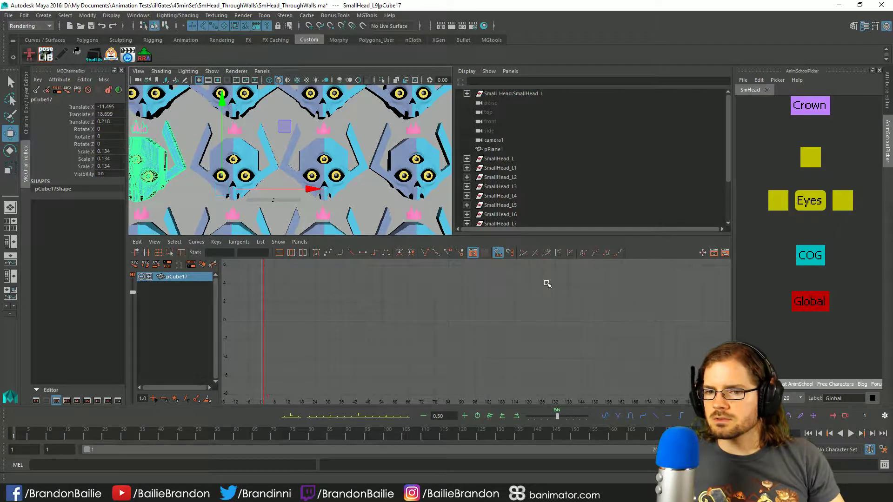
pyautogui.press('Up')
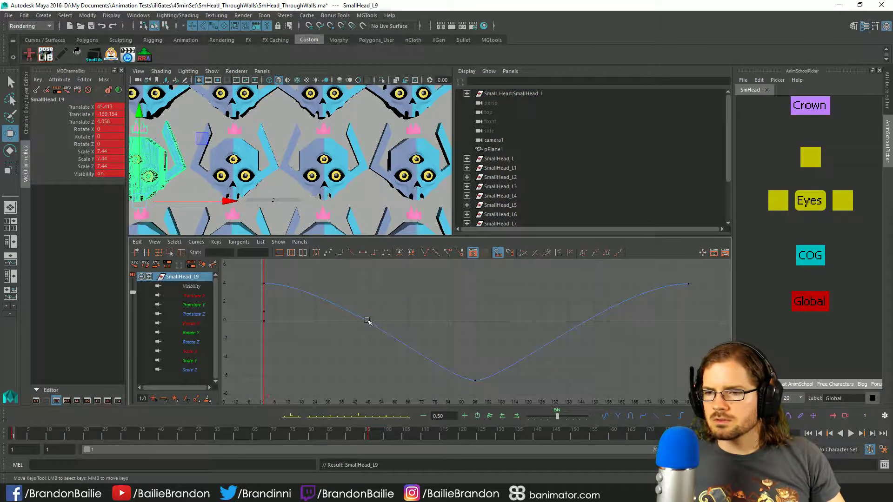
pyautogui.moveTo(14, 438)
pyautogui.mouseDown()
pyautogui.moveTo(105, 439)
pyautogui.moveTo(13, 438)
pyautogui.mouseUp()
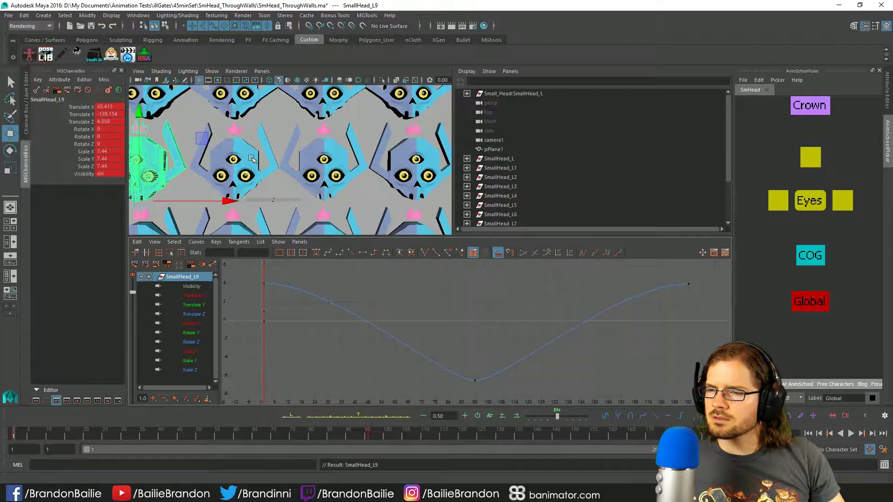
pyautogui.click(251, 159)
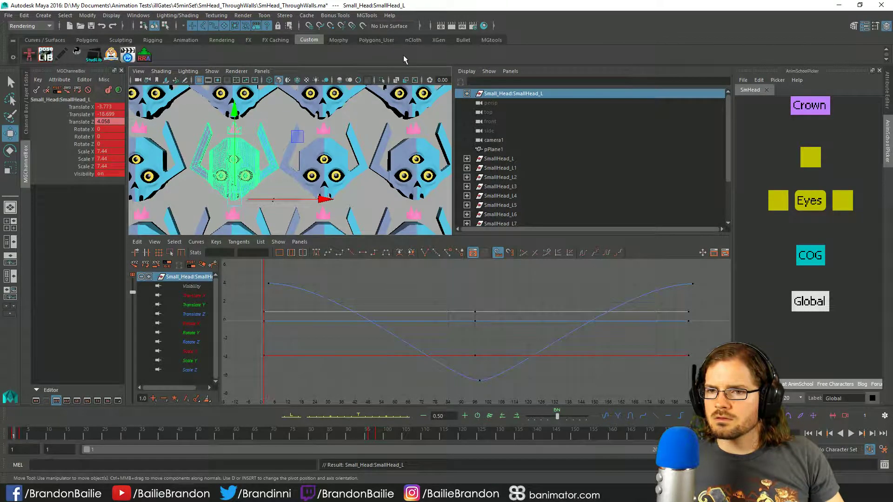
# Step: Play back the animation once and undo the frame delays on the Translate Z curves of the middle-row heads
pyautogui.hotkey('alt', 'v')
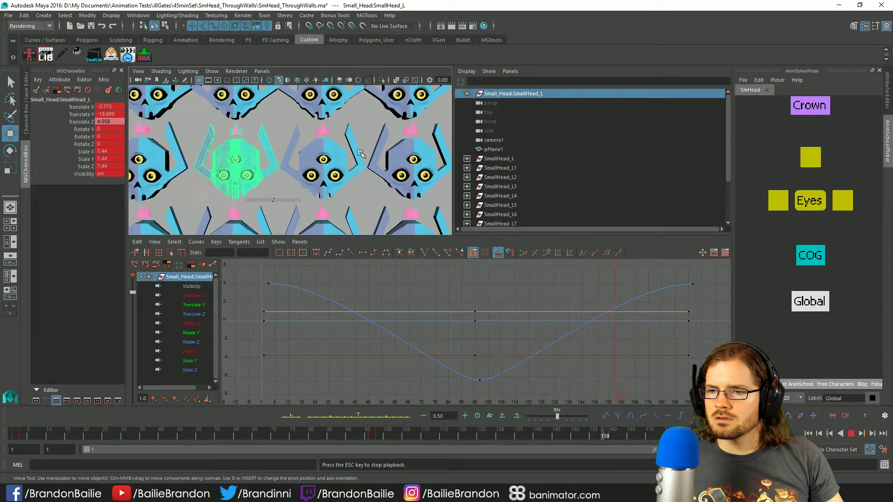
pyautogui.press('Escape')
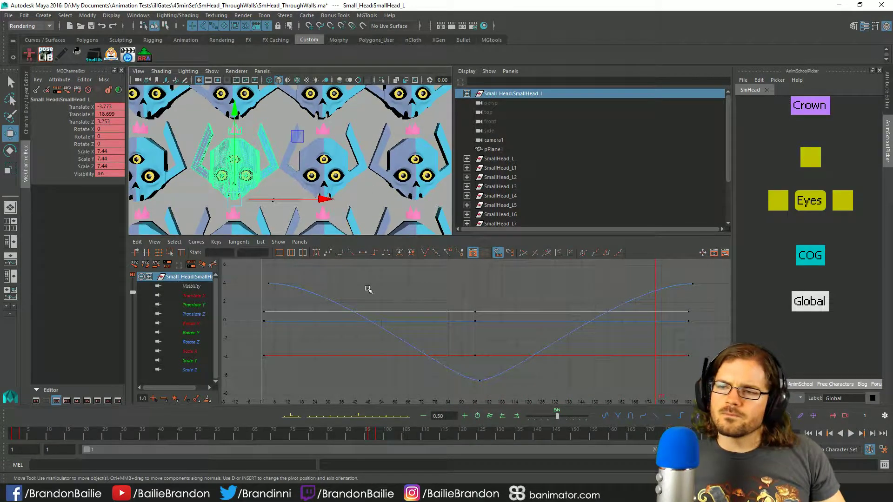
pyautogui.hotkey('ctrl', 'z')
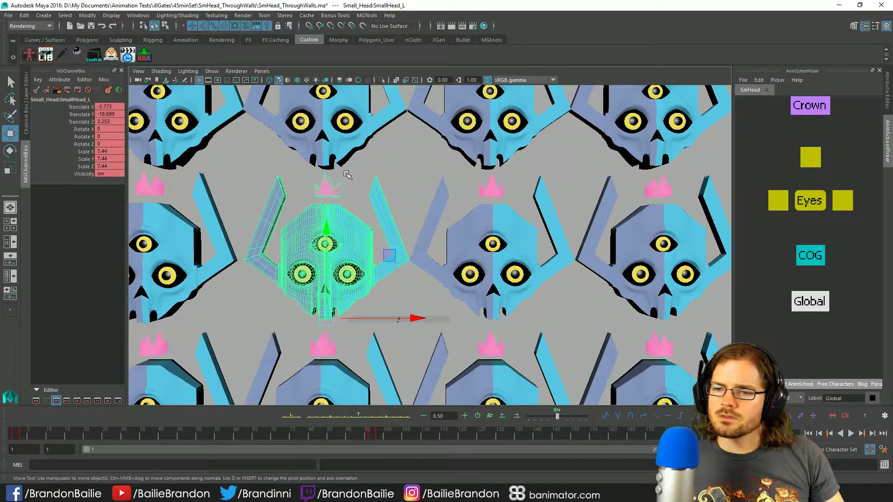
pyautogui.hotkey('ctrl', 'z')
pyautogui.hotkey('ctrl', 'z')
pyautogui.hotkey('ctrl', 'z')
pyautogui.hotkey('ctrl', 'z')
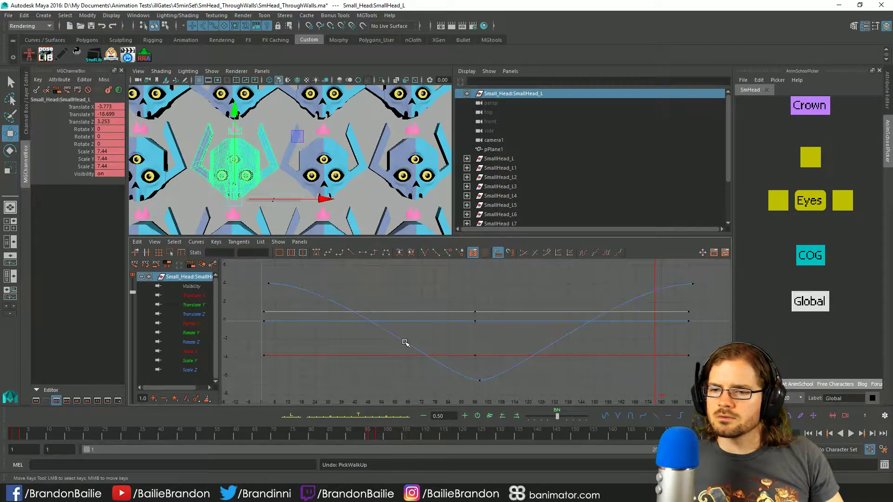
pyautogui.hotkey('ctrl', 'z')
pyautogui.hotkey('ctrl', 'z')
pyautogui.hotkey('ctrl', 'z')
pyautogui.hotkey('ctrl', 'z')
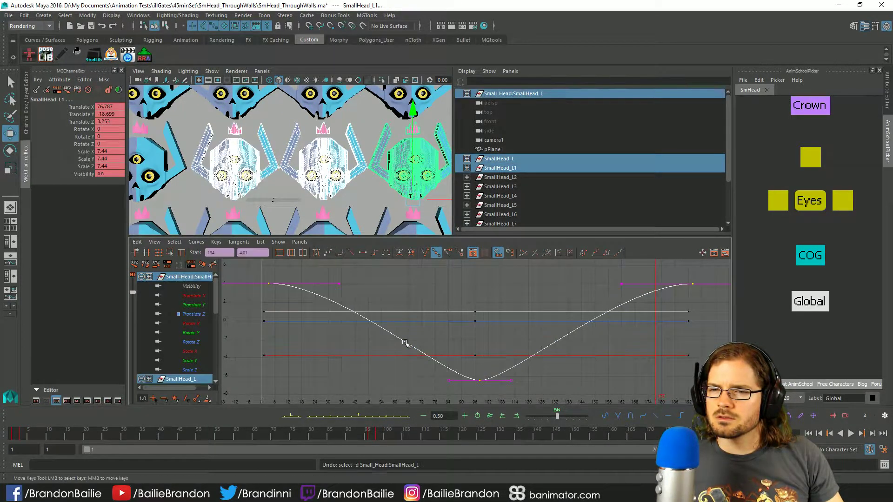
pyautogui.hotkey('ctrl', 'z')
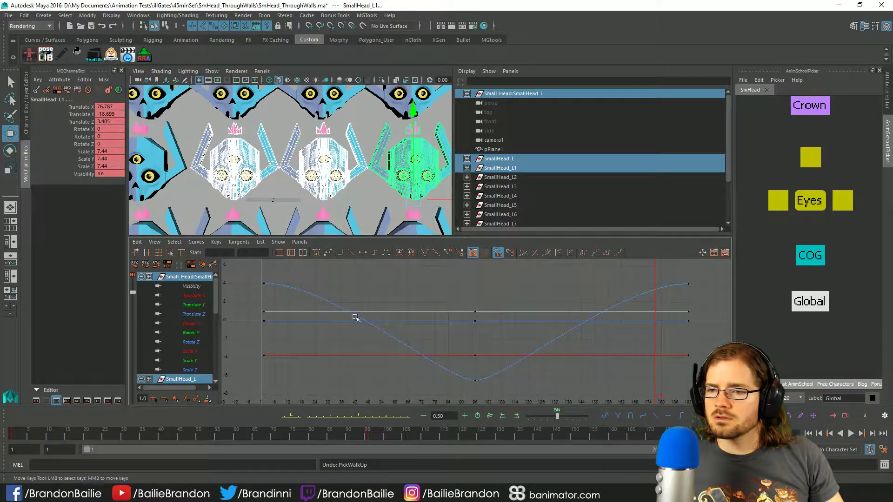
pyautogui.hotkey('shift', 'z')
pyautogui.hotkey('shift', 'z')
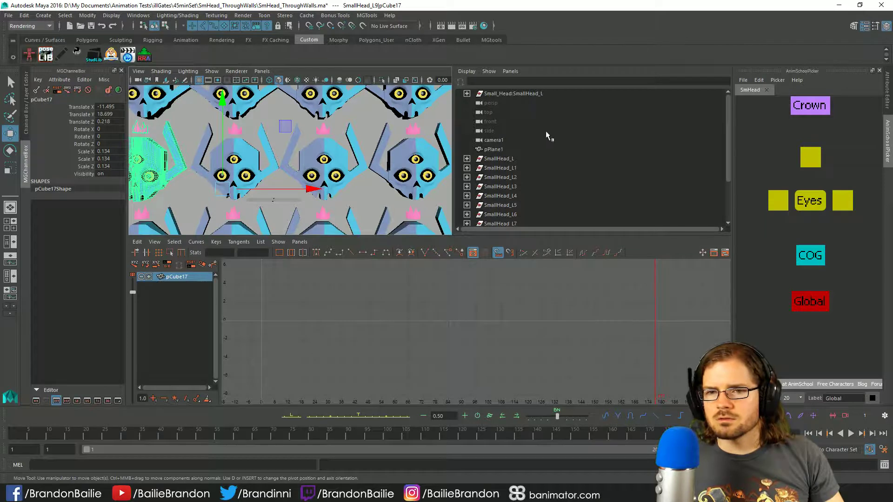
# Step: Compare the Translate Z curves and playback timing of SmallHead_L9 and Small_Head:SmallHead_L
pyautogui.scroll(-3, 547, 145)
pyautogui.click(516, 186)
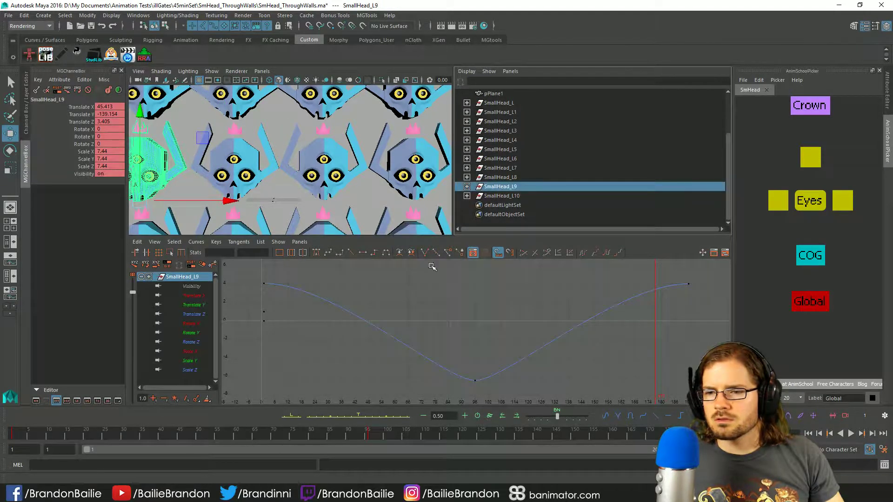
pyautogui.hotkey('alt', 'v')
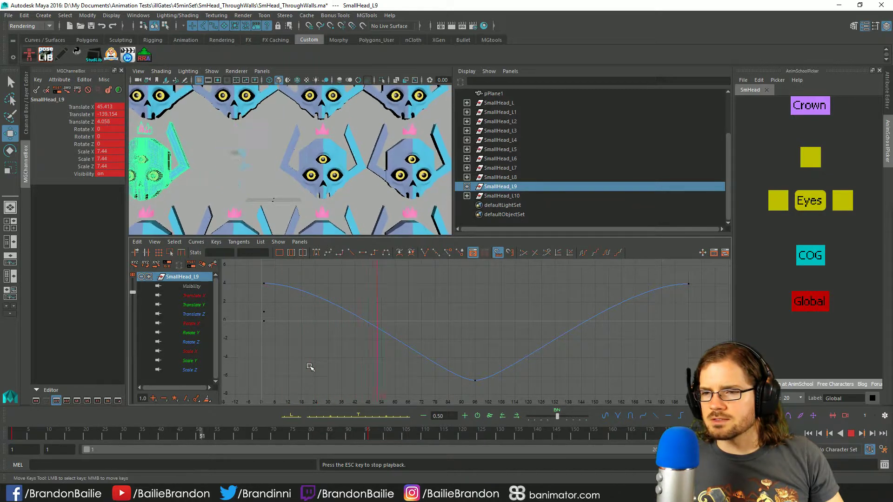
pyautogui.press('Escape')
pyautogui.press('space')
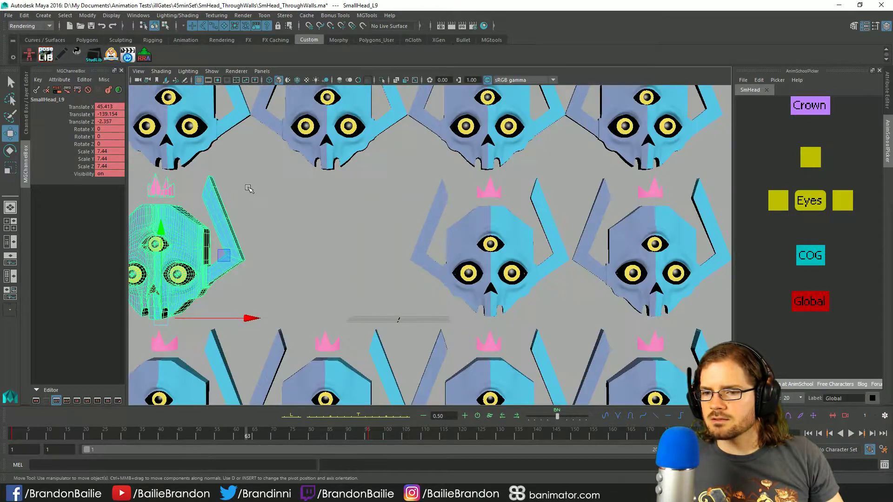
pyautogui.press('space')
pyautogui.press('space')
pyautogui.press('space')
pyautogui.scroll(3, 496, 171)
pyautogui.click(502, 94)
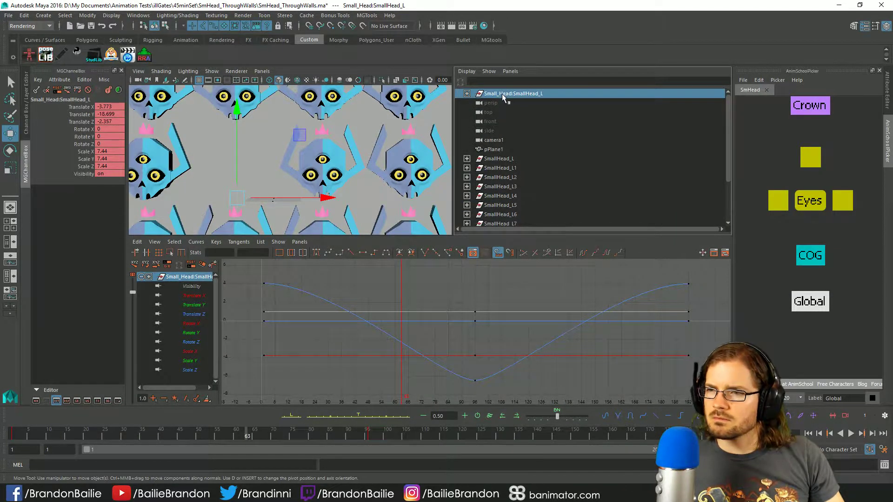
pyautogui.moveTo(240, 436); pyautogui.dragTo(285, 438)
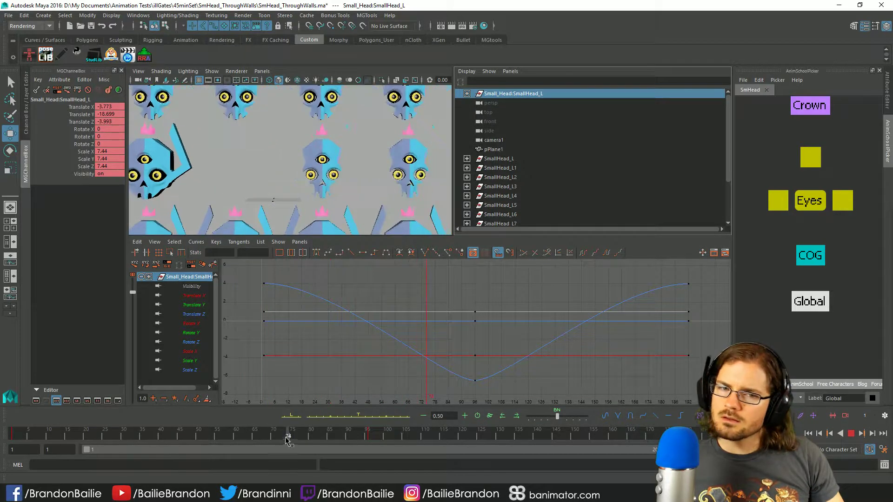
pyautogui.hotkey('alt', 'shift', 'v')
# Step: Play back the animation in an enlarged side-on view and check how far each head travels through the wall
pyautogui.click(823, 257)
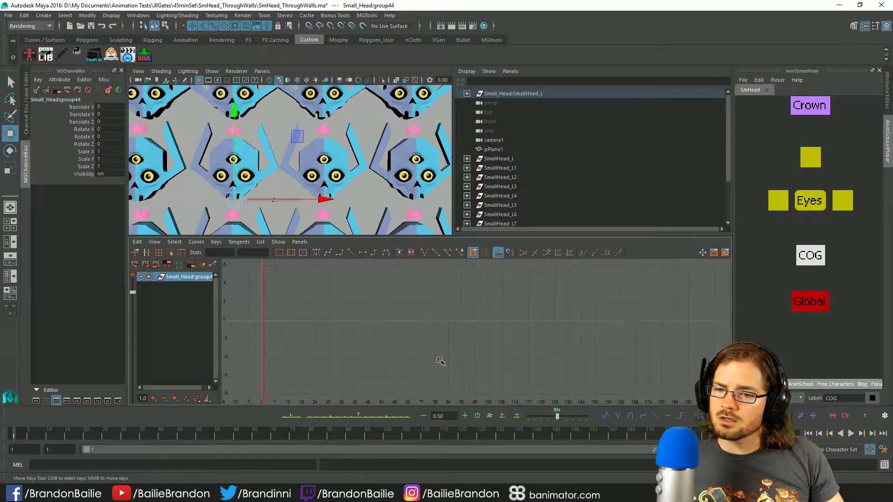
pyautogui.press('space')
pyautogui.keyDown('alt'); pyautogui.moveTo(411, 208); pyautogui.dragTo(349, 278); pyautogui.keyUp('alt')
pyautogui.hotkey('alt', 'v')
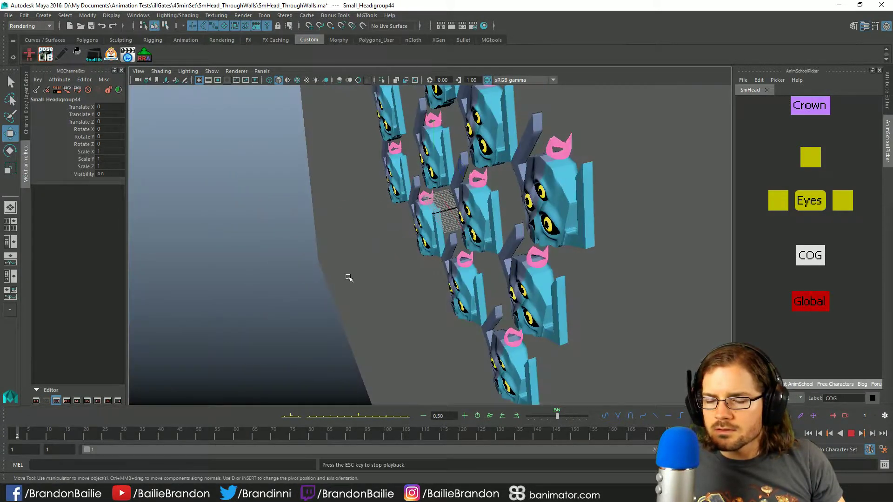
pyautogui.hotkey('alt', 'v')
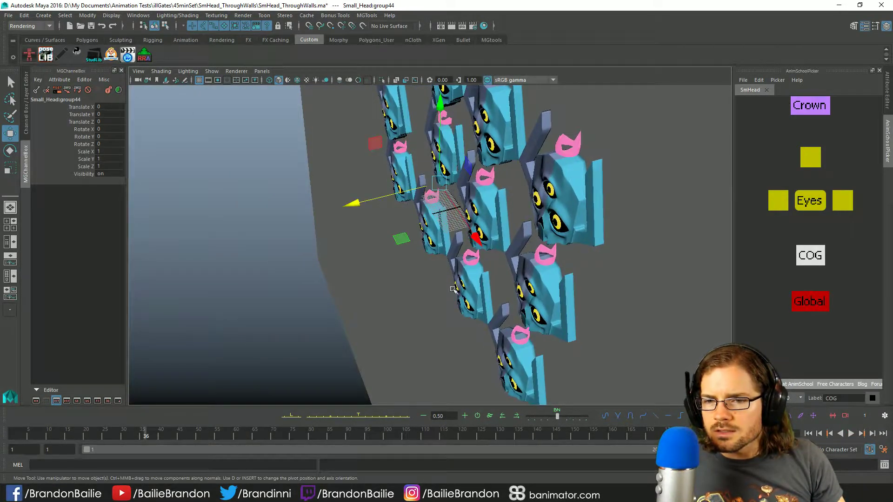
pyautogui.hotkey('alt', 'v')
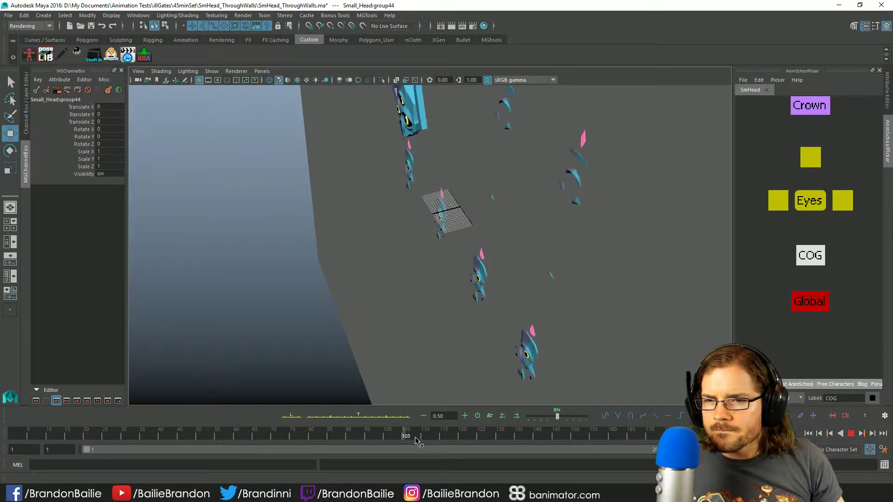
pyautogui.hotkey('alt', 'v')
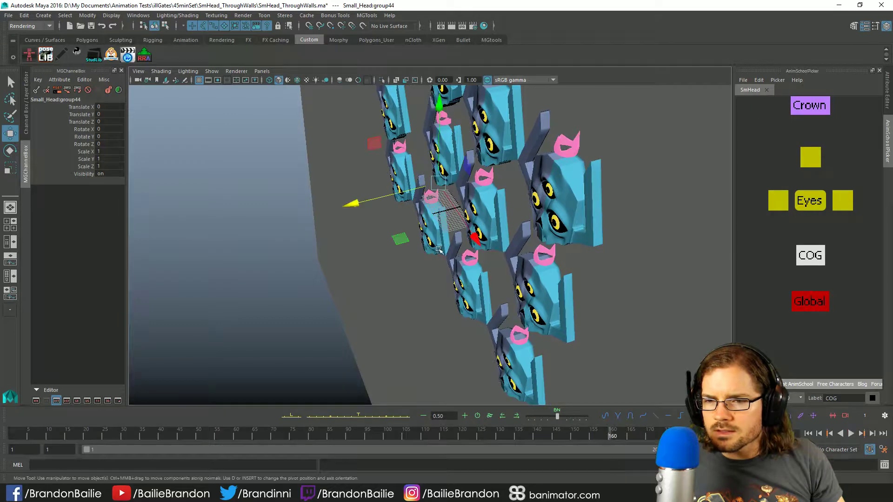
# Step: Compare the animation curves and channel values of Small_Head:SmallHead_L and SmallHead_L
pyautogui.press('space')
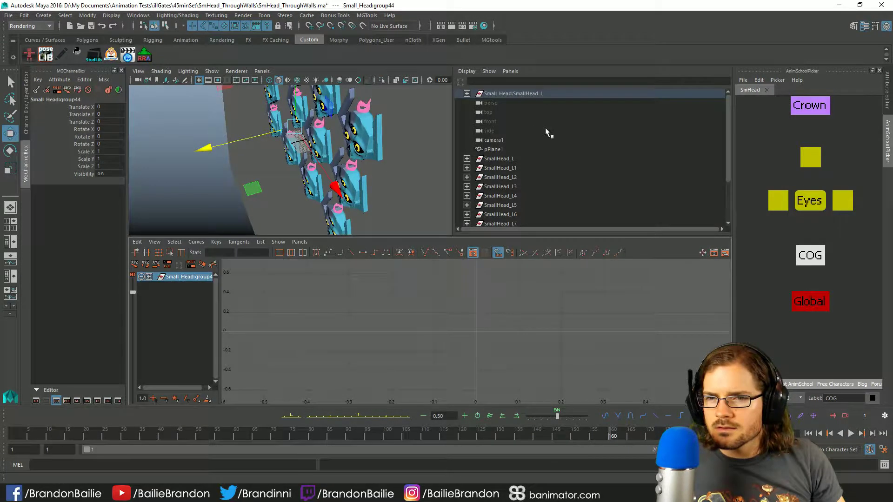
pyautogui.click(496, 93)
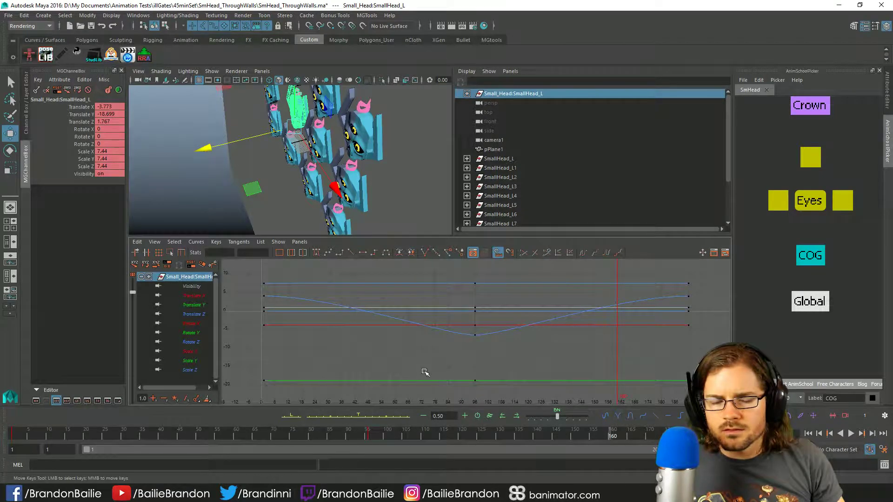
pyautogui.click(202, 314)
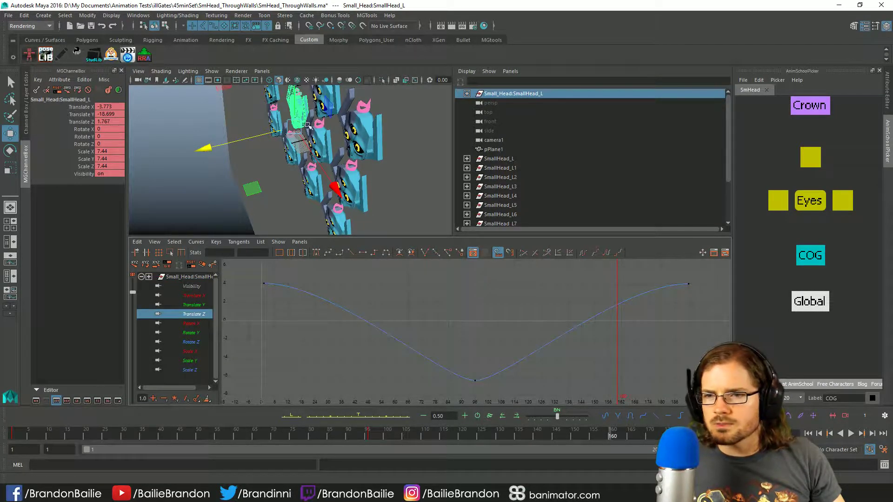
pyautogui.click(510, 159)
pyautogui.keyDown('ctrl'); pyautogui.click(507, 95); pyautogui.keyUp('ctrl')
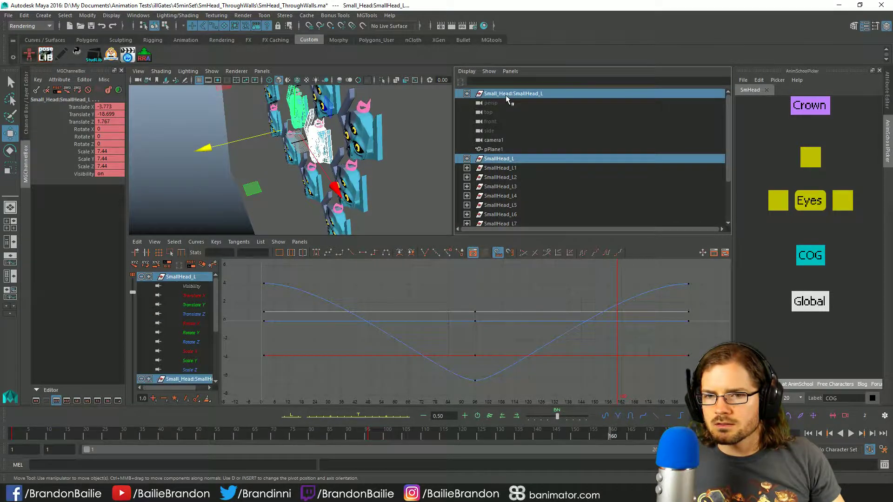
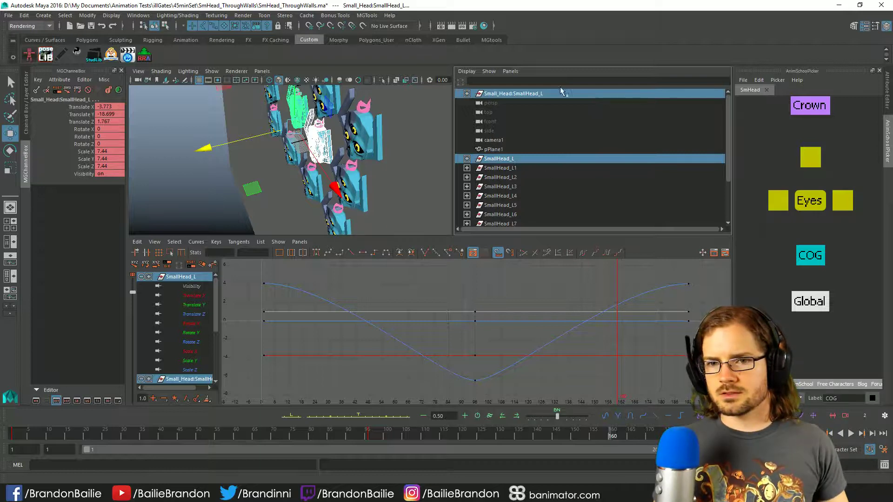
pyautogui.click(544, 95)
pyautogui.click(497, 158)
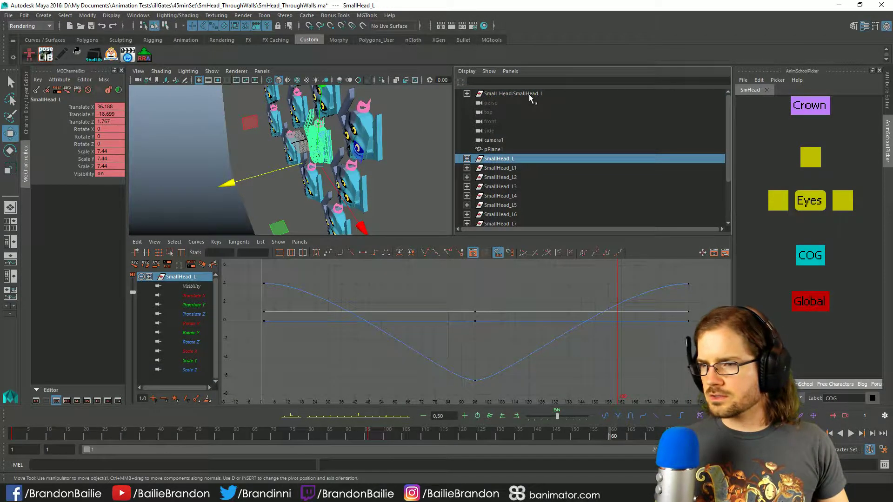
pyautogui.click(529, 94)
pyautogui.click(512, 160)
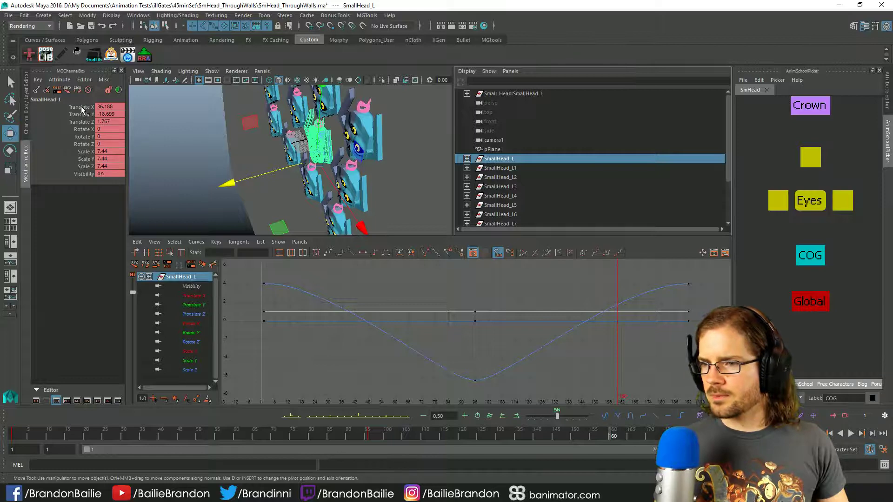
pyautogui.click(512, 92)
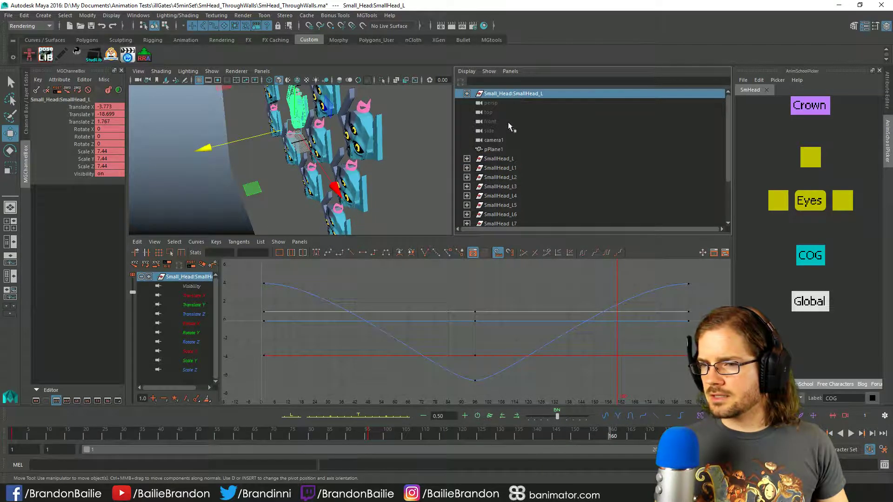
pyautogui.click(508, 160)
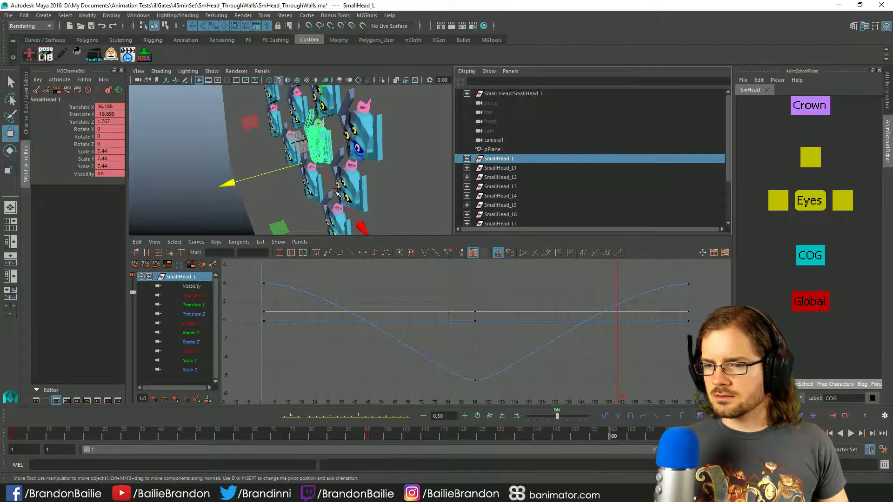
pyautogui.click(550, 95)
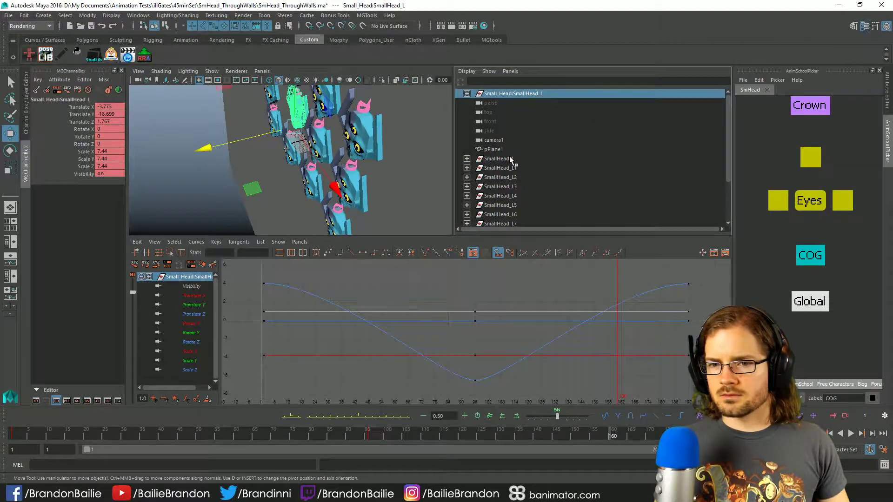
pyautogui.keyDown('ctrl'); pyautogui.click(508, 160); pyautogui.keyUp('ctrl')
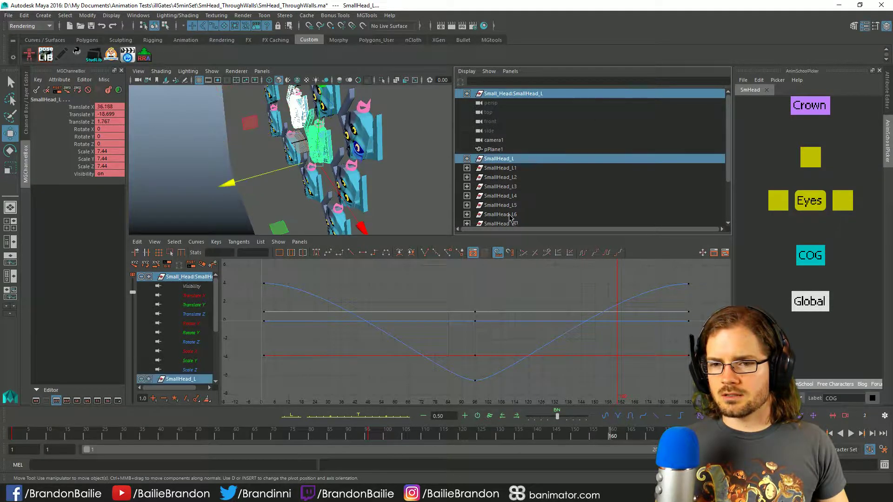
# Step: Clear the existing animation of all the skull heads, leaving only a key on every channel at frame 1
pyautogui.scroll(-2, 520, 205)
pyautogui.click(521, 193)
pyautogui.keyDown('shift'); pyautogui.click(512, 102); pyautogui.keyUp('shift')
pyautogui.scroll(2, 534, 158)
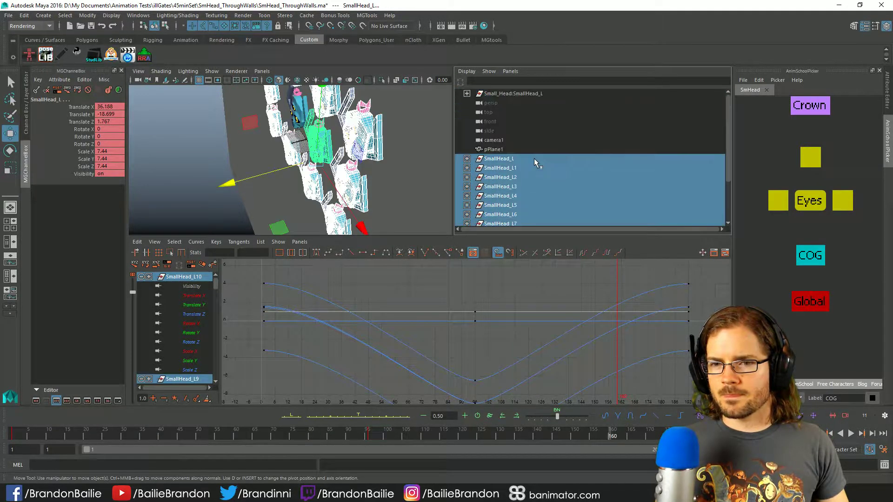
pyautogui.keyDown('ctrl'); pyautogui.click(507, 94); pyautogui.keyUp('ctrl')
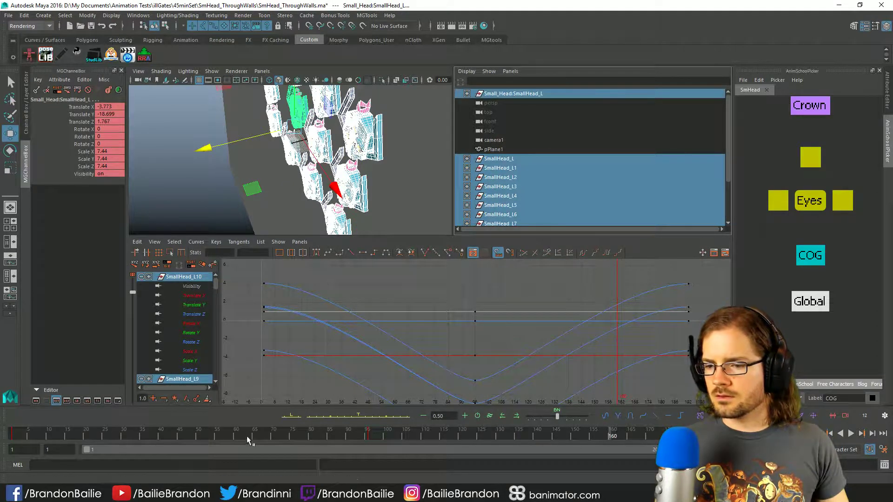
pyautogui.moveTo(42, 430); pyautogui.dragTo(5, 431)
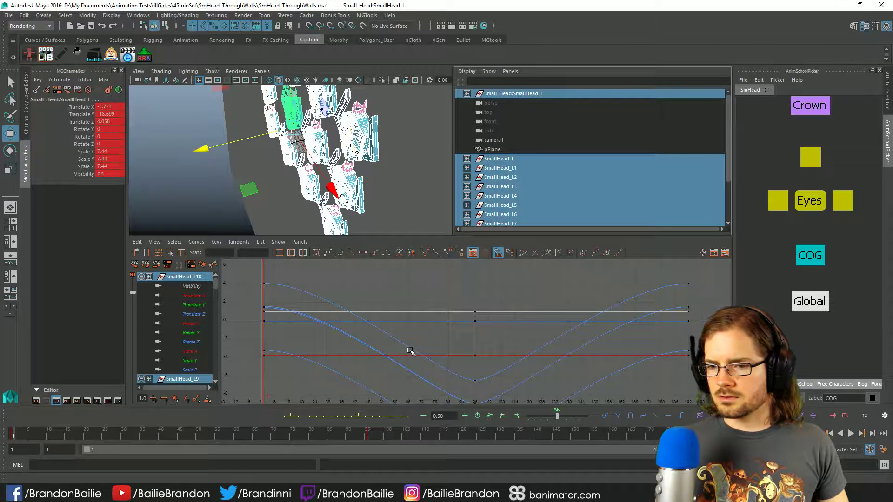
pyautogui.scroll(-5, 413, 356)
pyautogui.keyDown('alt'); pyautogui.moveTo(404, 309); pyautogui.dragTo(404, 329, button='middle'); pyautogui.keyUp('alt')
pyautogui.doubleClick(13, 437)
pyautogui.press('Delete')
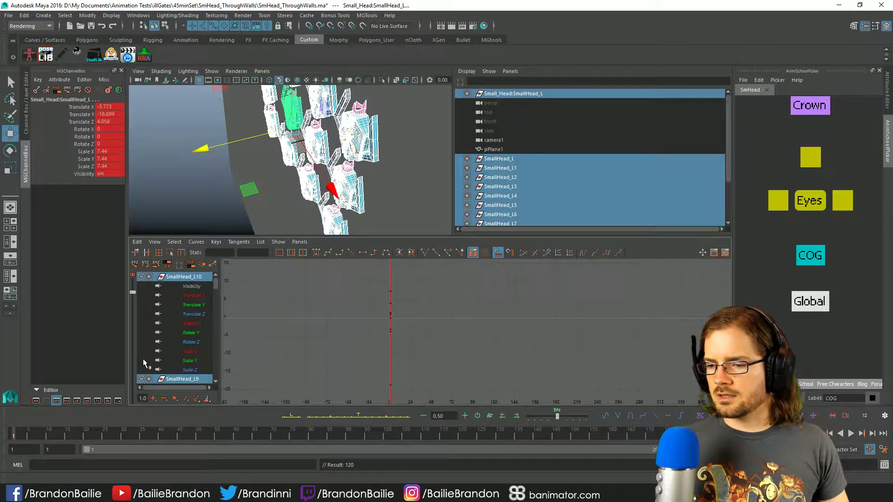
# Step: Key all channels of every skull head at frames 96 and 192 with their starting values
pyautogui.moveTo(363, 433); pyautogui.dragTo(375, 439)
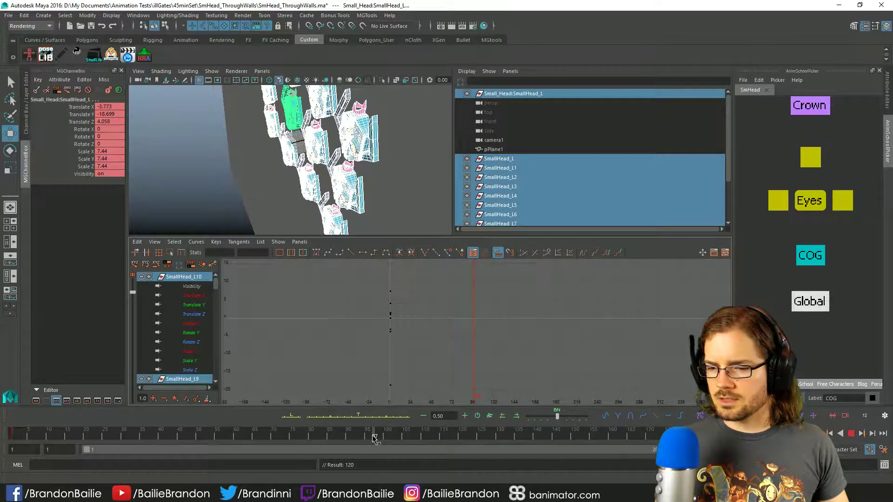
pyautogui.press('s')
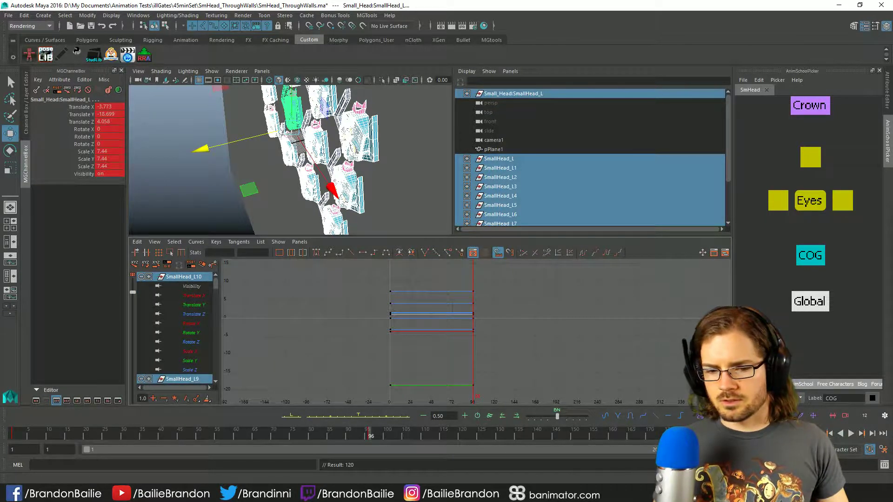
pyautogui.hotkey('alt', 'v')
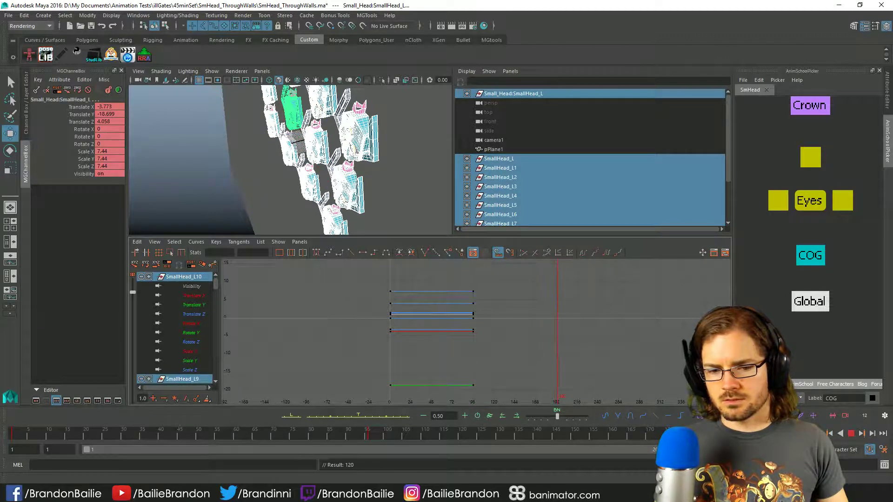
pyautogui.press('Escape')
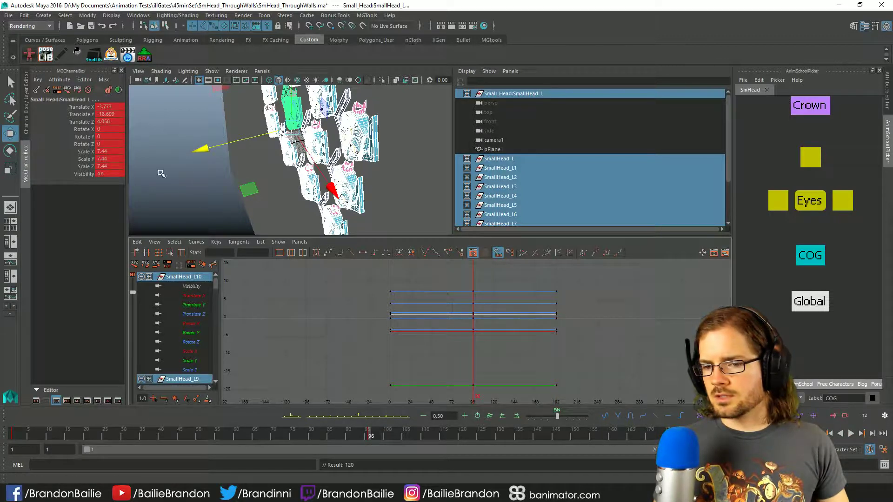
# Step: Try moving all the heads along Z, try the same with Small_Head:SmallHead_L alone, and undo each move
pyautogui.moveTo(203, 149); pyautogui.dragTo(208, 155)
pyautogui.hotkey('ctrl', 'z')
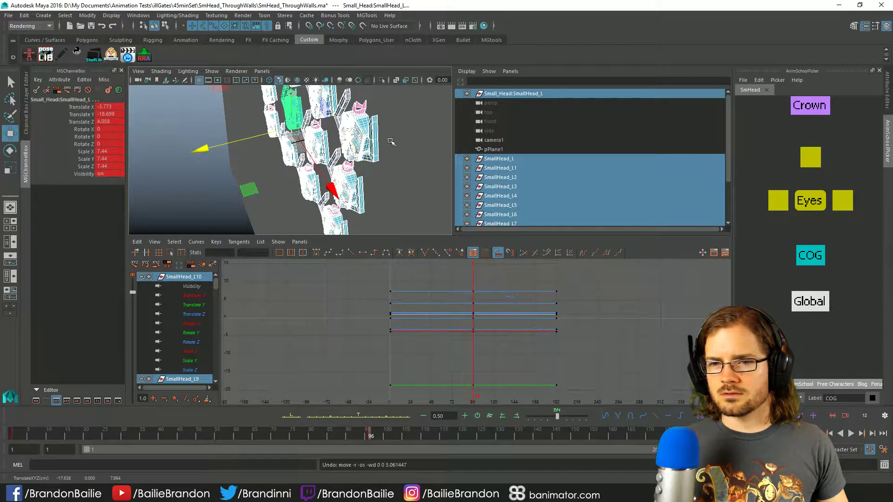
pyautogui.click(524, 94)
pyautogui.click(466, 93)
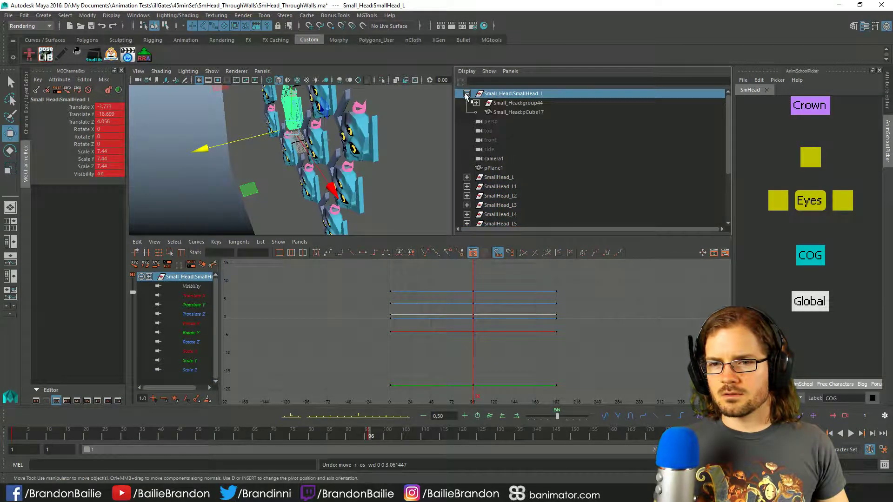
pyautogui.moveTo(201, 148); pyautogui.dragTo(186, 171)
pyautogui.hotkey('ctrl', 'z')
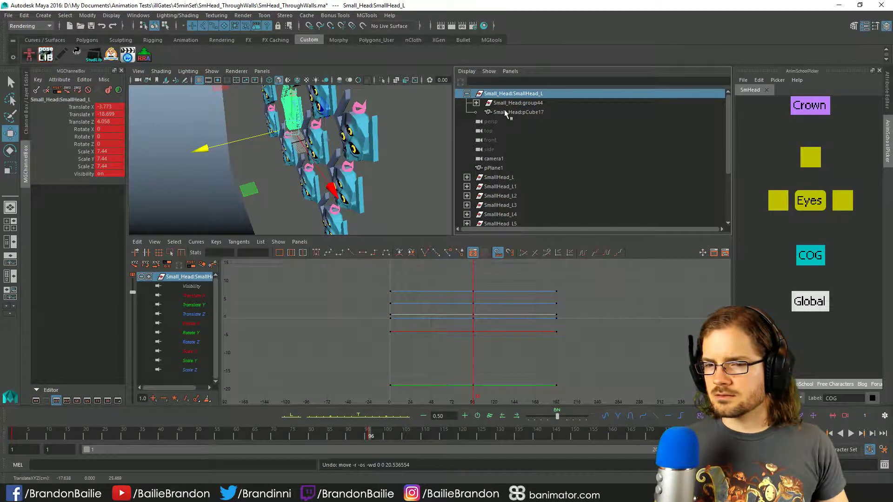
# Step: Try moving SmallHead_L along Z at frame 96 for comparison and undo the move
pyautogui.click(499, 177)
pyautogui.moveTo(228, 181); pyautogui.dragTo(105, 213)
pyautogui.hotkey('ctrl', 'z')
pyautogui.hotkey('ctrl', 'z')
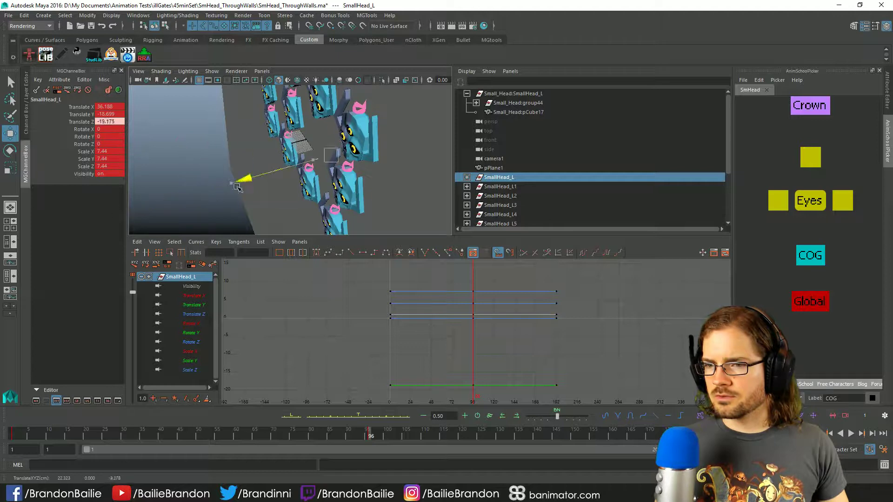
# Step: Try the Global control of Small_Head:SmallHead_L, test a move along Z, and undo it
pyautogui.click(518, 93)
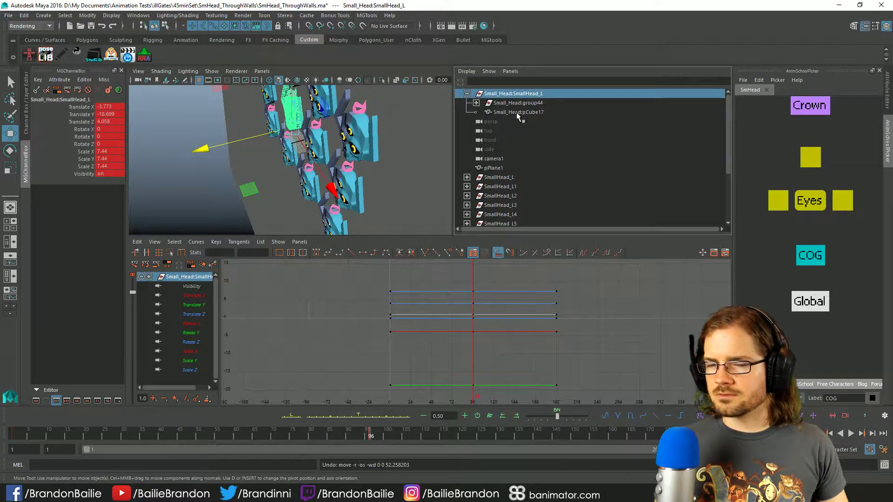
pyautogui.click(793, 297)
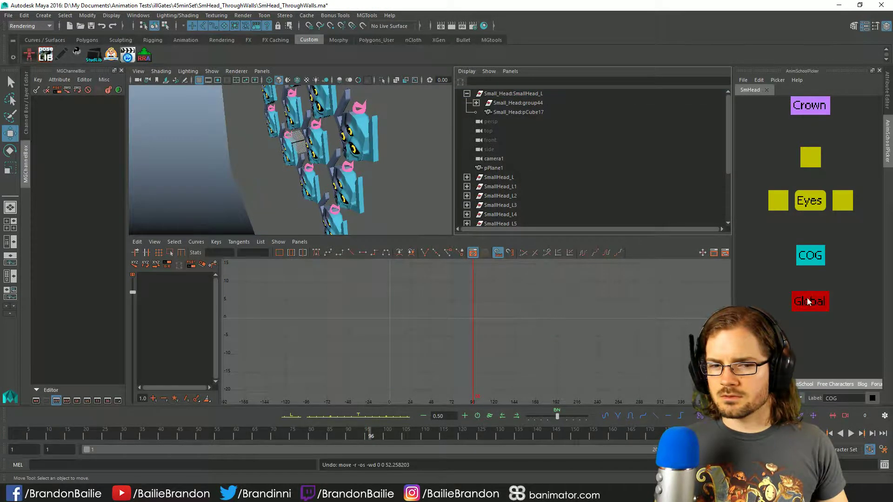
pyautogui.moveTo(205, 149); pyautogui.dragTo(151, 160)
pyautogui.hotkey('ctrl', 'z')
# Step: Unparent Small_Head:pCube17 from Small_Head:SmallHead_L to the scene's top level and select the head group again
pyautogui.click(501, 112)
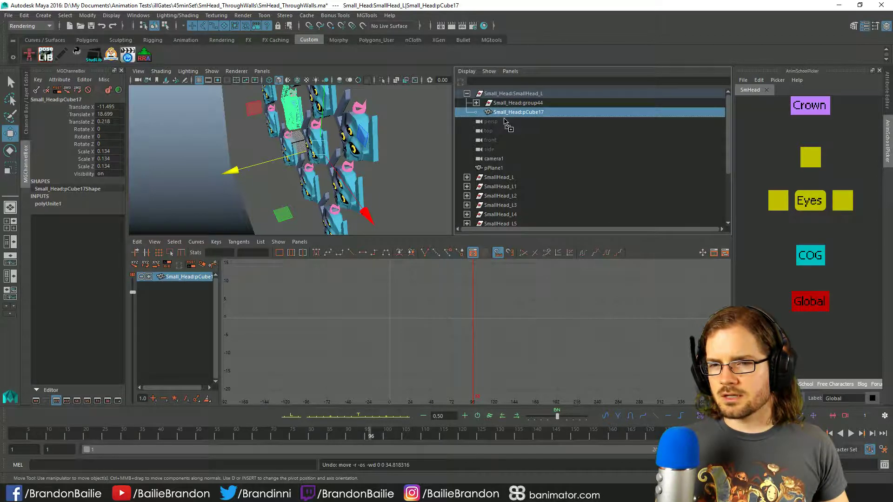
pyautogui.moveTo(500, 110); pyautogui.dragTo(496, 125, button='middle')
pyautogui.click(467, 93)
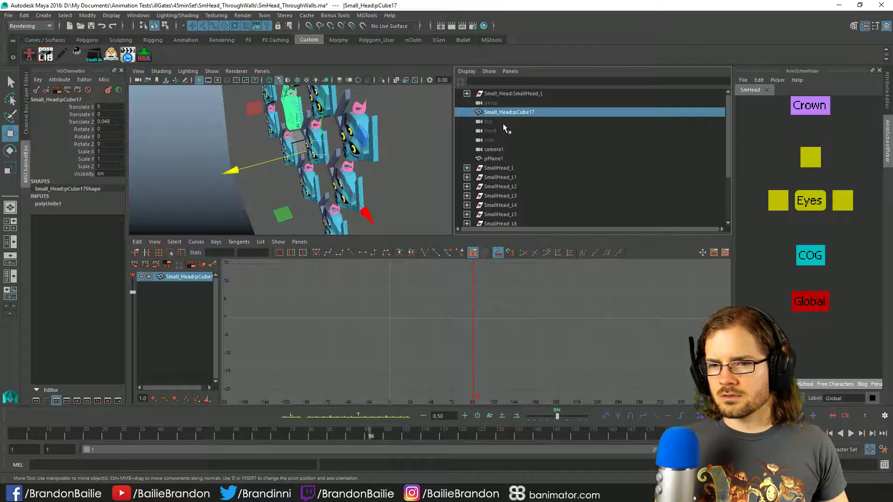
pyautogui.click(509, 93)
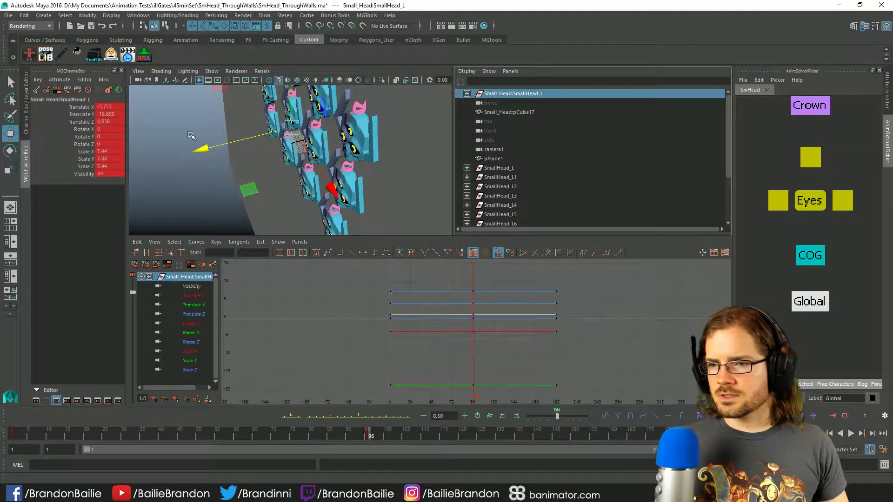
# Step: Try moving the original Small_Head:SmallHead_L group along its Z axis, and undo the move
pyautogui.moveTo(197, 148); pyautogui.dragTo(277, 183)
pyautogui.hotkey('ctrl', 'z')
pyautogui.click(236, 186)
pyautogui.hotkey('ctrl', 'z')
pyautogui.click(414, 164)
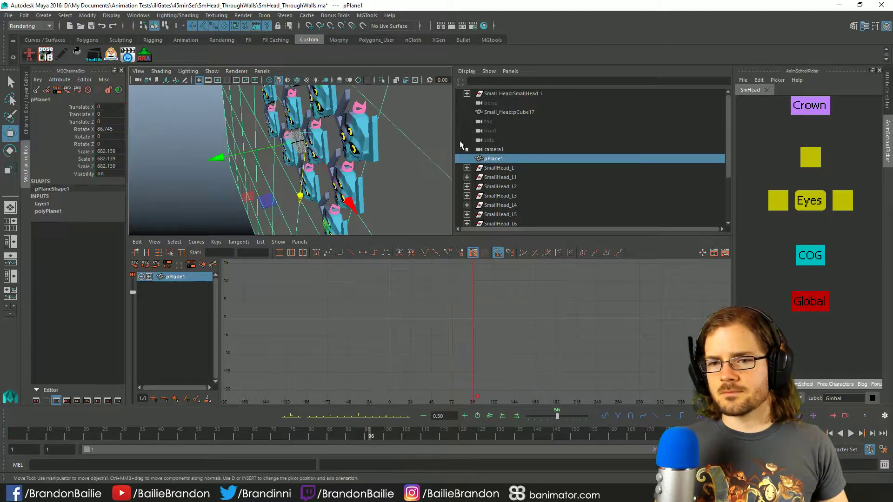
# Step: Select SmallHead_L through SmallHead_L10 plus the original head, try moving them together along Z, undo the move, and clear the selection
pyautogui.click(515, 93)
pyautogui.click(500, 168)
pyautogui.scroll(-3, 501, 169)
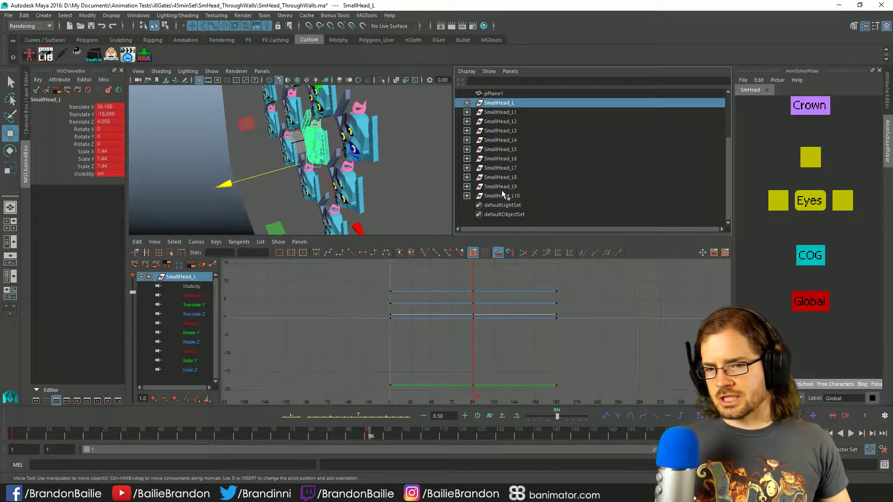
pyautogui.keyDown('shift'); pyautogui.click(501, 196); pyautogui.keyUp('shift')
pyautogui.scroll(3, 500, 191)
pyautogui.keyDown('ctrl'); pyautogui.click(493, 93); pyautogui.keyUp('ctrl')
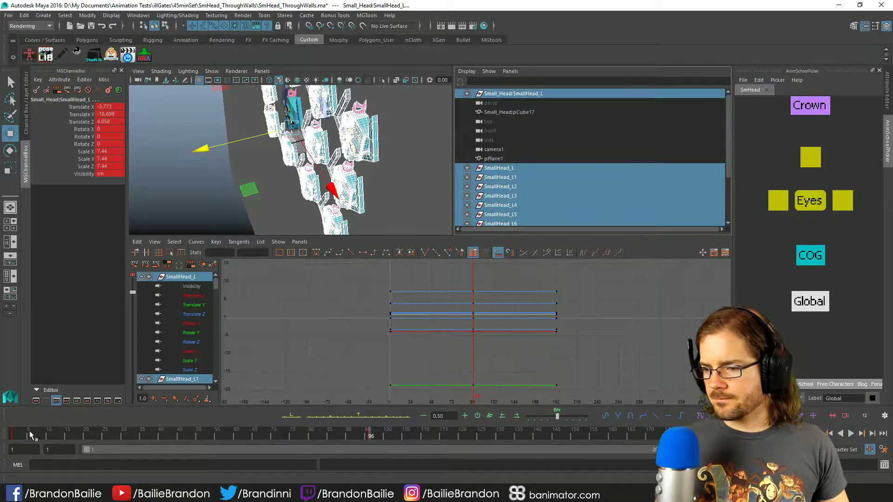
pyautogui.moveTo(207, 141); pyautogui.dragTo(343, 169)
pyautogui.hotkey('ctrl', 'z')
pyautogui.keyDown('alt'); pyautogui.moveTo(283, 154); pyautogui.dragTo(262, 156); pyautogui.keyUp('alt')
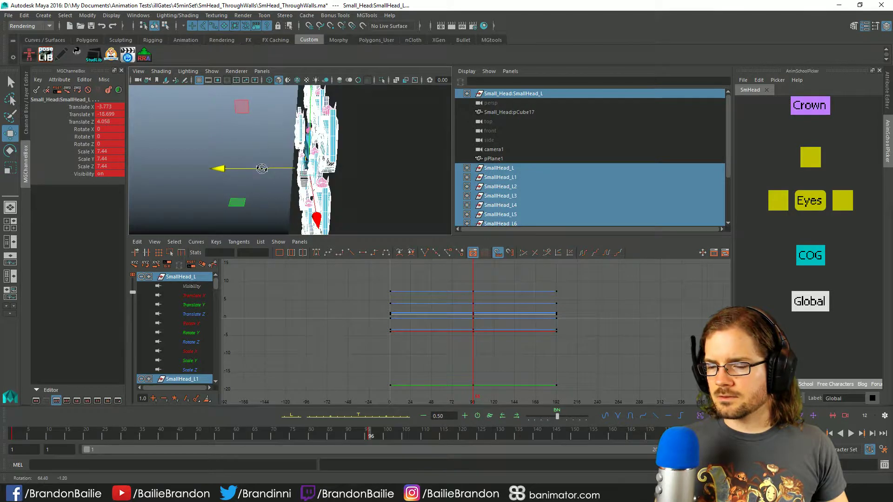
pyautogui.click(280, 135)
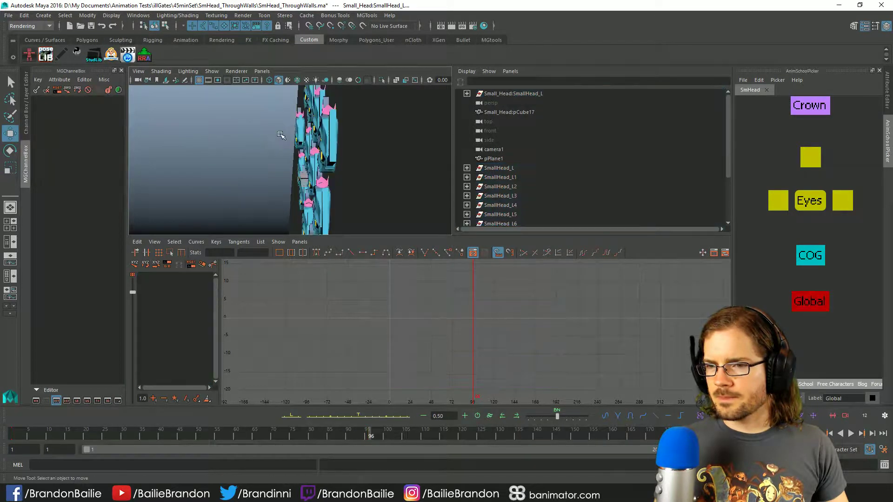
# Step: Copy the Translate Z value of SmallHead_L and paste it onto SmallHead_L9
pyautogui.click(313, 166)
pyautogui.press('Up')
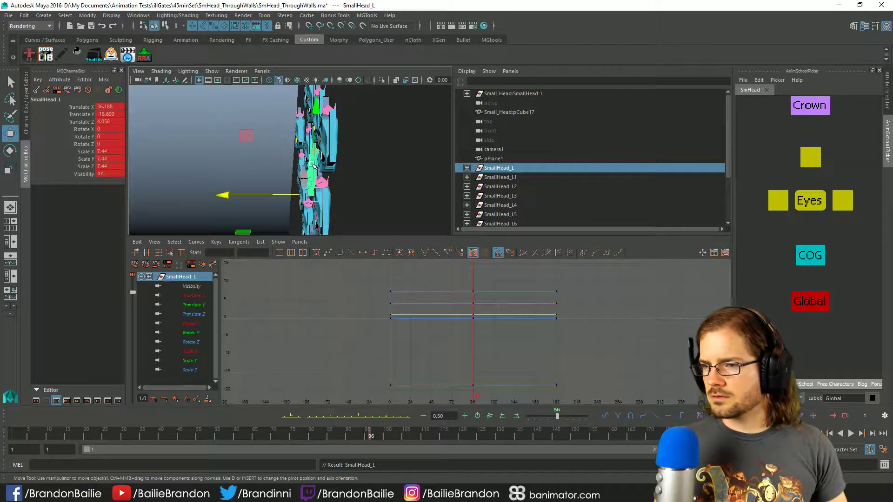
pyautogui.moveTo(72, 109); pyautogui.dragTo(73, 122)
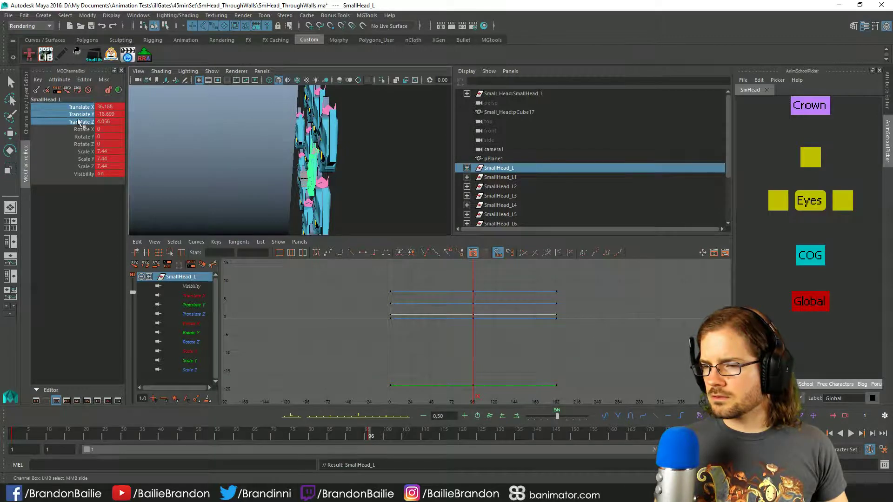
pyautogui.click(84, 115)
pyautogui.click(85, 122)
pyautogui.rightClick(85, 122)
pyautogui.click(70, 170)
pyautogui.click(300, 130)
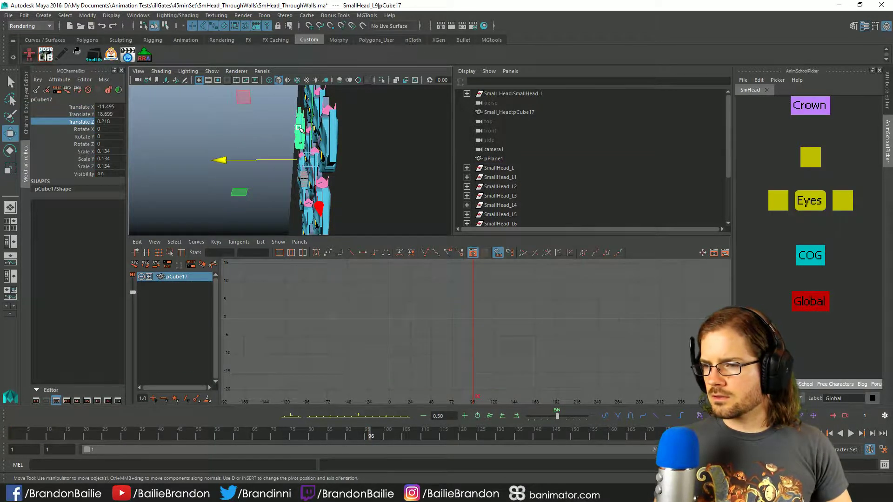
pyautogui.press('Up')
pyautogui.rightClick(86, 122)
pyautogui.click(139, 110)
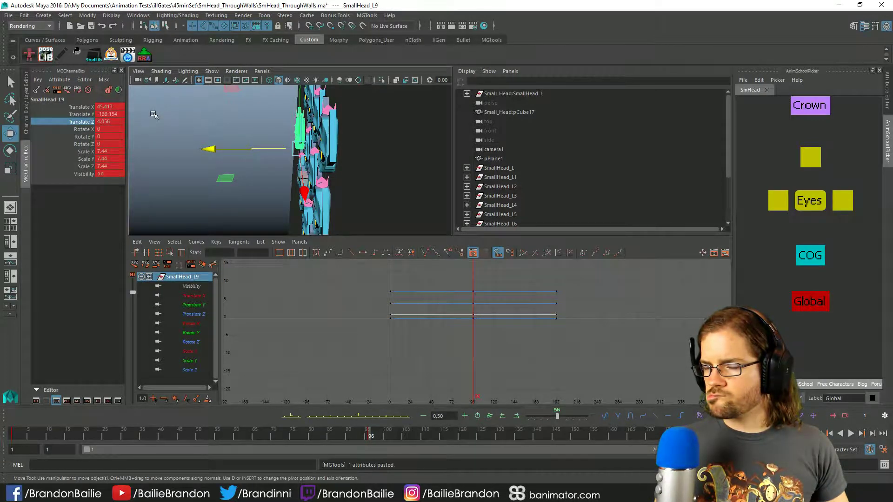
# Step: Try moving SmallHead_L9 along Z to test its position, and undo the move
pyautogui.moveTo(210, 149); pyautogui.dragTo(316, 161)
pyautogui.hotkey('ctrl', 'z')
pyautogui.press('q')
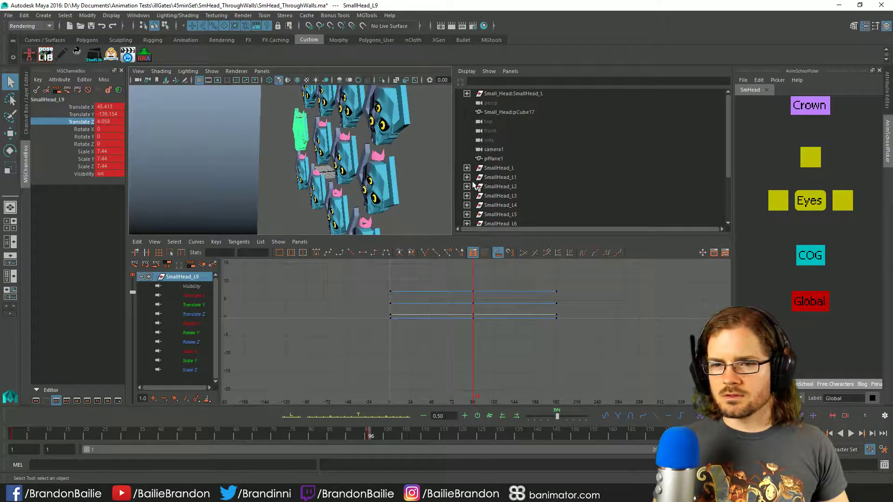
# Step: Expand SmallHead_L9 in the hierarchy, try moving its child group44 along Z, and undo the move
pyautogui.scroll(-3, 527, 188)
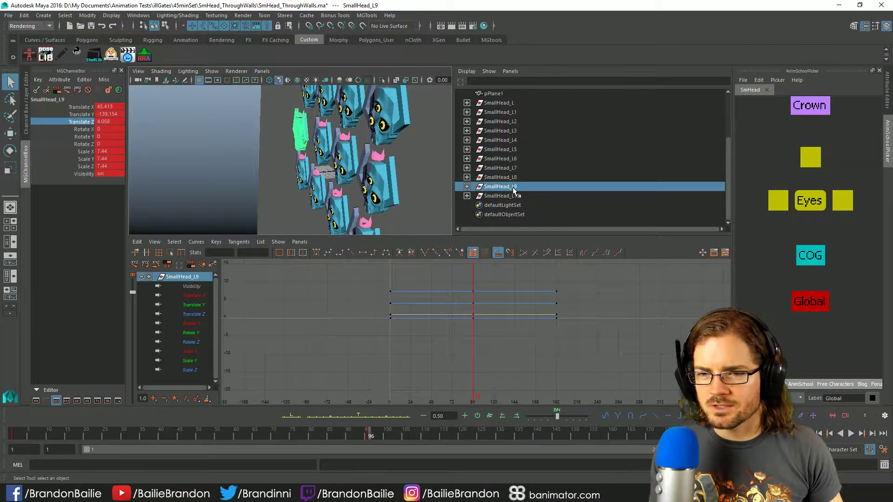
pyautogui.click(466, 186)
pyautogui.click(506, 197)
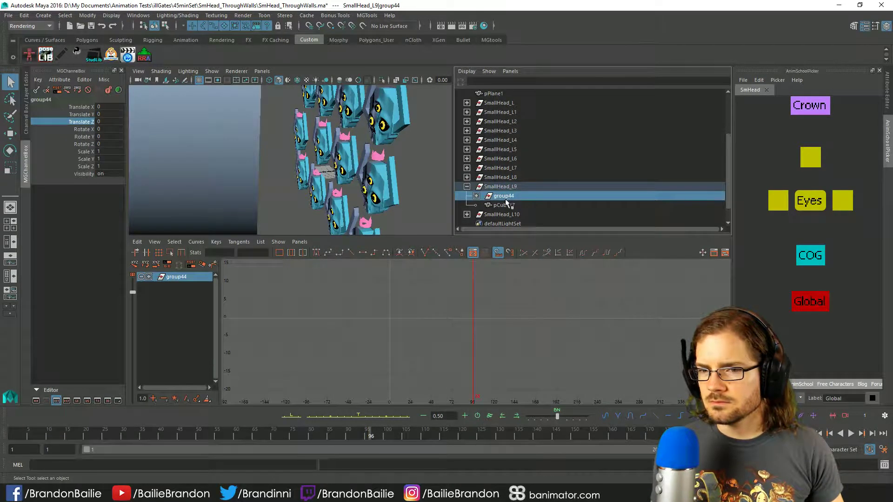
pyautogui.press('w')
pyautogui.moveTo(235, 153); pyautogui.dragTo(208, 156)
pyautogui.hotkey('ctrl', 'z')
# Step: Expand group44, try moving and rotating its child pCube17, and undo the rotation
pyautogui.click(476, 196)
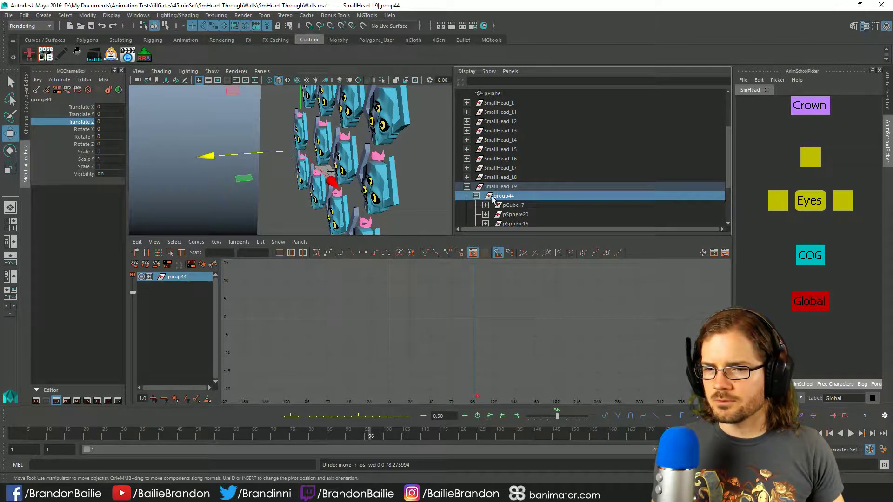
pyautogui.click(507, 205)
pyautogui.moveTo(265, 139); pyautogui.dragTo(208, 141)
pyautogui.press('e')
pyautogui.keyDown('alt'); pyautogui.moveTo(279, 139); pyautogui.dragTo(326, 142); pyautogui.keyUp('alt')
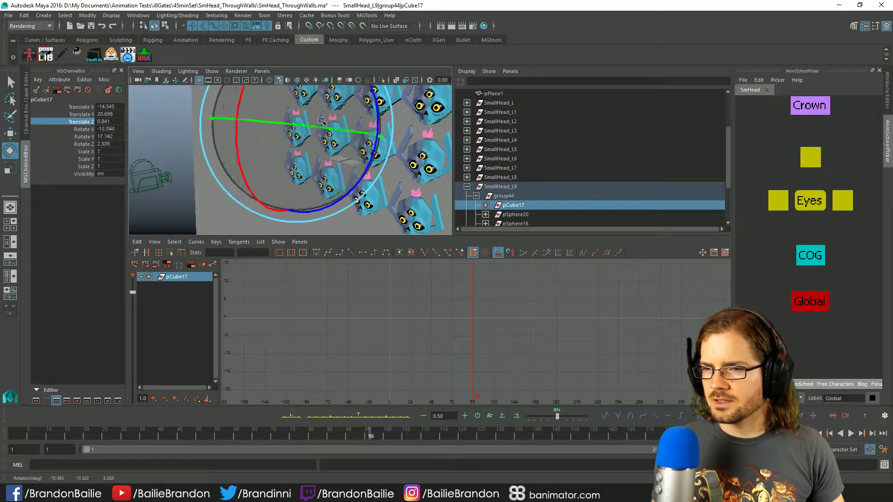
pyautogui.hotkey('ctrl', 'z')
# Step: Try moving the eye node pSphere20 inside group44, and undo the move
pyautogui.click(514, 215)
pyautogui.press('w')
pyautogui.moveTo(279, 158); pyautogui.dragTo(239, 151)
pyautogui.hotkey('ctrl', 'z')
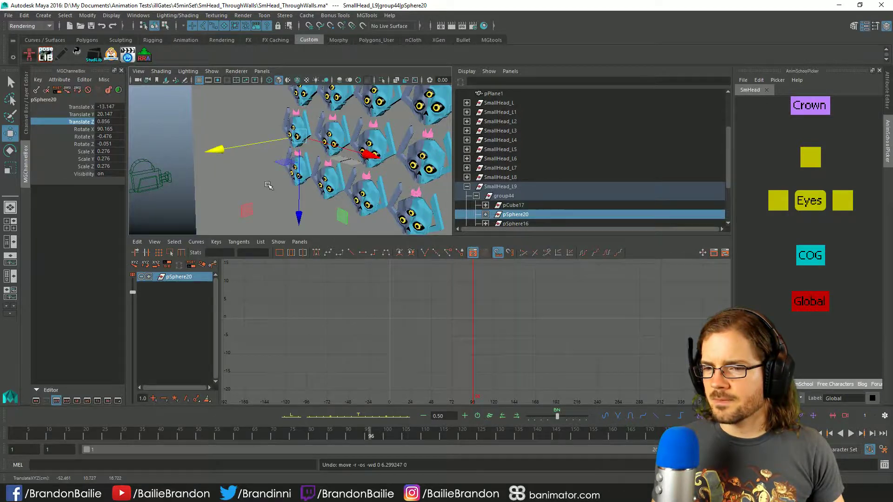
# Step: Try selecting the whole grid of small heads in front of the wall plane
pyautogui.press('space')
pyautogui.keyDown('alt'); pyautogui.moveTo(531, 250); pyautogui.dragTo(465, 244); pyautogui.keyUp('alt')
pyautogui.scroll(-5, 511, 246)
pyautogui.scroll(2, 455, 242)
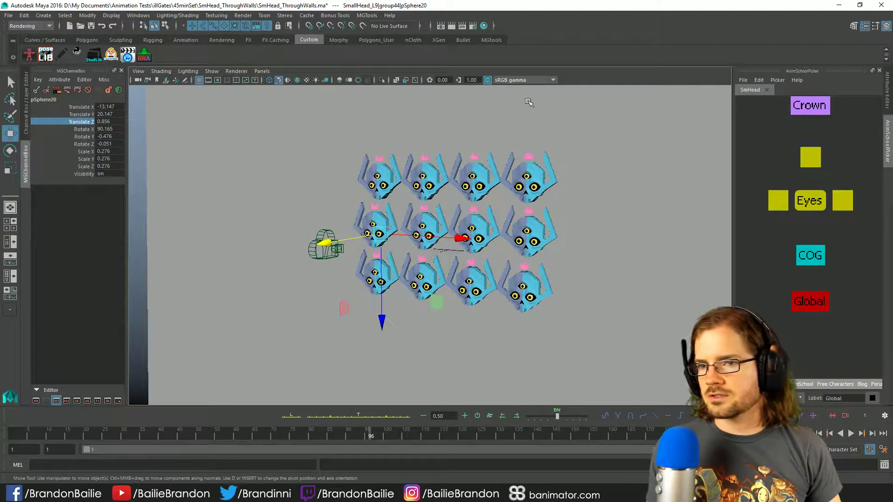
pyautogui.keyDown('alt'); pyautogui.moveTo(605, 255); pyautogui.dragTo(544, 279, button='right'); pyautogui.keyUp('alt')
pyautogui.keyDown('alt'); pyautogui.moveTo(544, 279); pyautogui.dragTo(472, 299); pyautogui.keyUp('alt')
pyautogui.moveTo(390, 185); pyautogui.dragTo(476, 307)
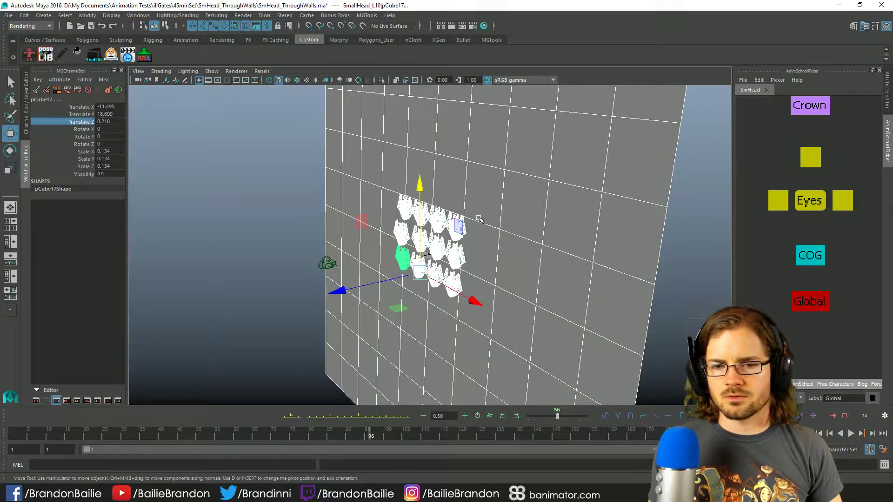
pyautogui.press('space')
pyautogui.click(538, 185)
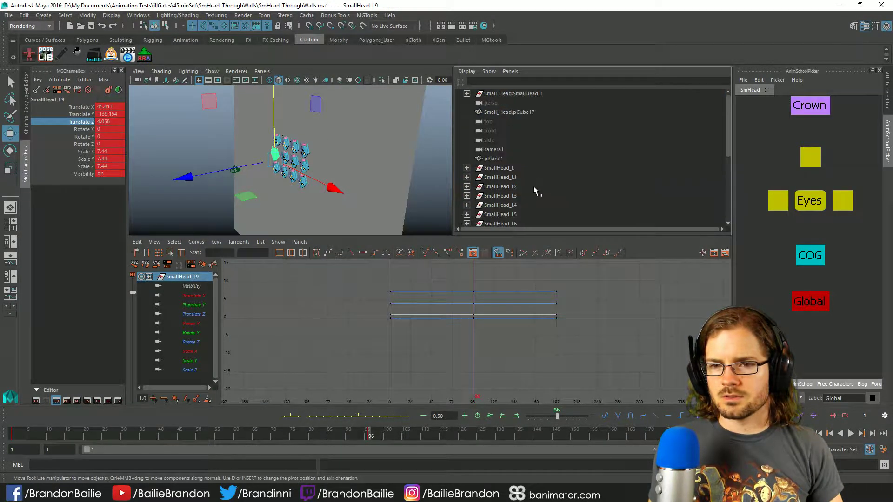
pyautogui.keyDown('shift'); pyautogui.click(529, 102); pyautogui.keyUp('shift')
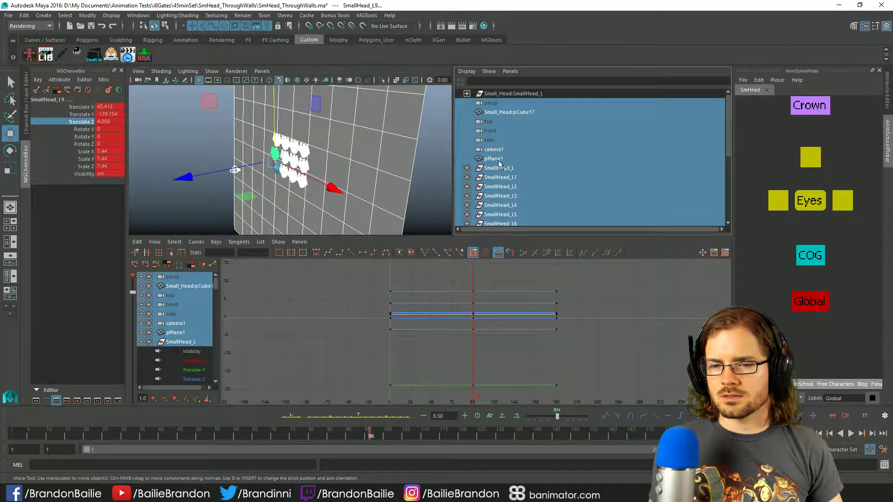
# Step: Delete all the duplicated head groups, SmallHead_L through SmallHead_L10
pyautogui.click(492, 168)
pyautogui.scroll(-5, 513, 186)
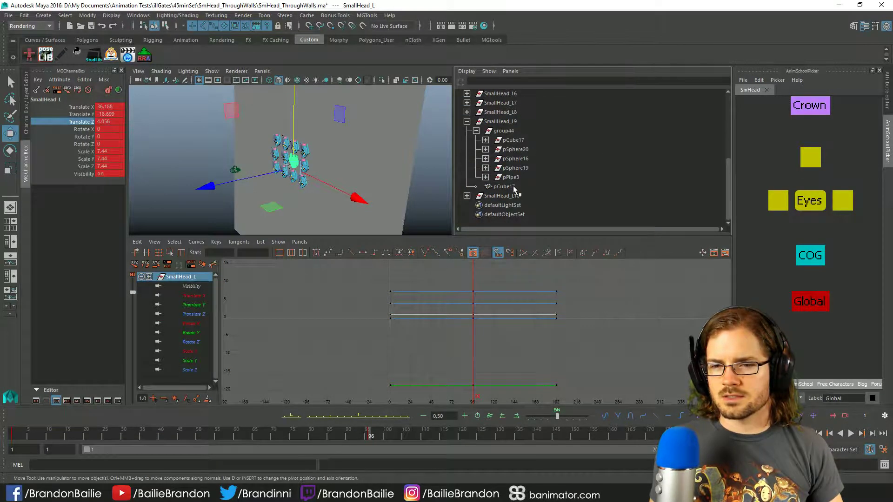
pyautogui.keyDown('shift'); pyautogui.click(507, 192); pyautogui.keyUp('shift')
pyautogui.press('Delete')
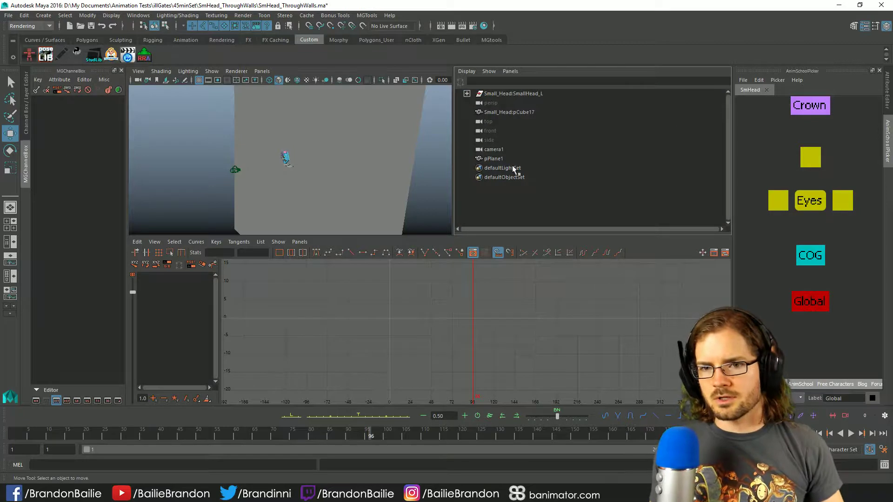
# Step: Delete the original Small_Head:SmallHead_L group and the leftover Small_Head:pCube17 mesh
pyautogui.hotkey('ctrl', 'z')
pyautogui.press('Delete')
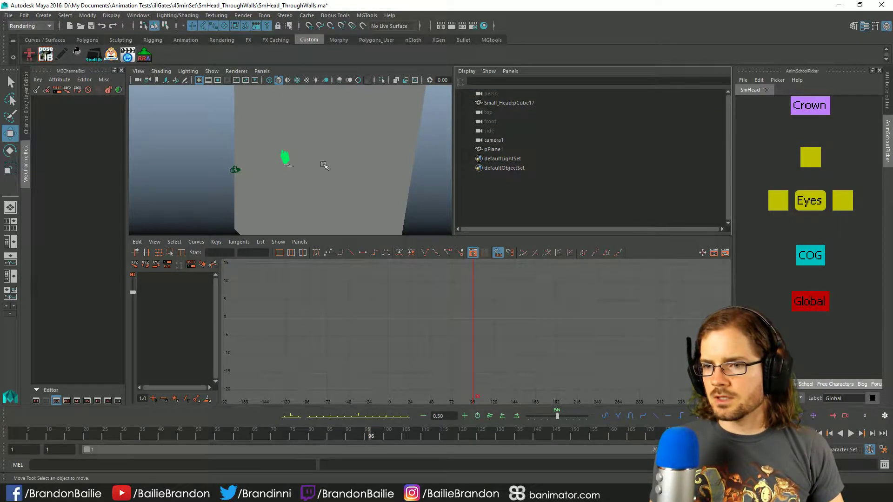
pyautogui.click(519, 94)
pyautogui.click(520, 103)
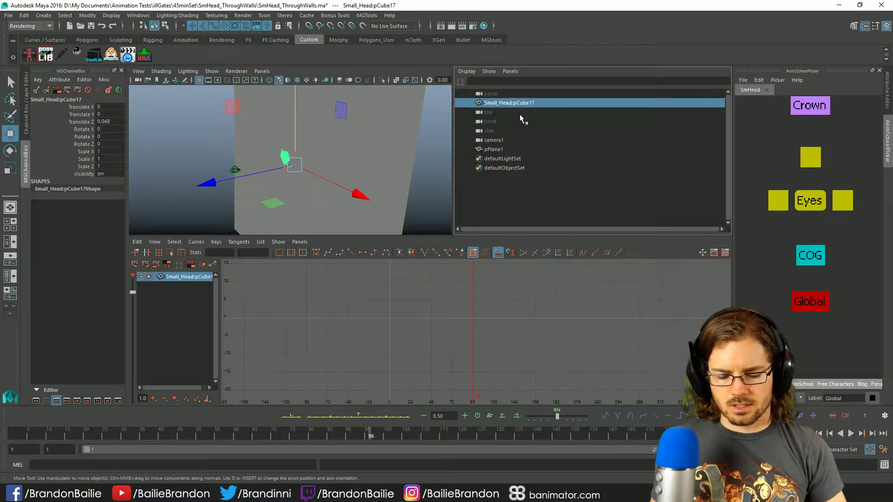
pyautogui.press('Delete')
# Step: Save the SmHead_ThroughWalls scene and open the source file Small Head.mb
pyautogui.press('q')
pyautogui.hotkey('ctrl', 's')
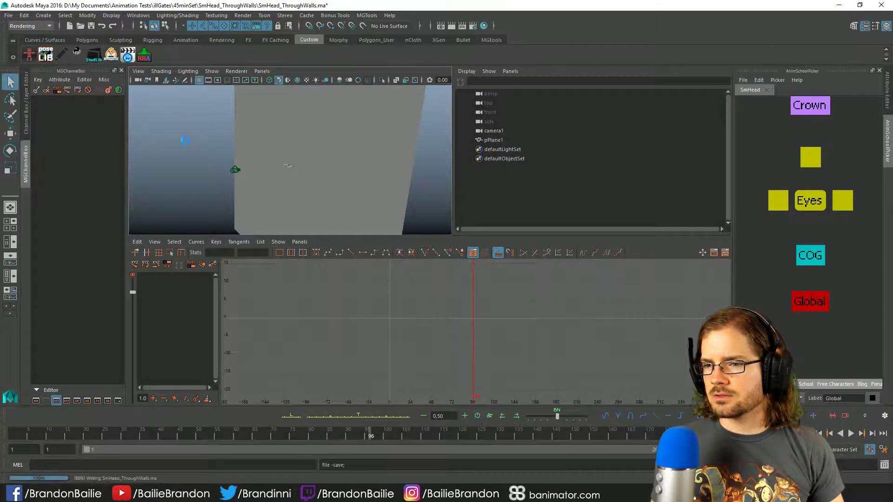
pyautogui.press('space')
pyautogui.click(10, 15)
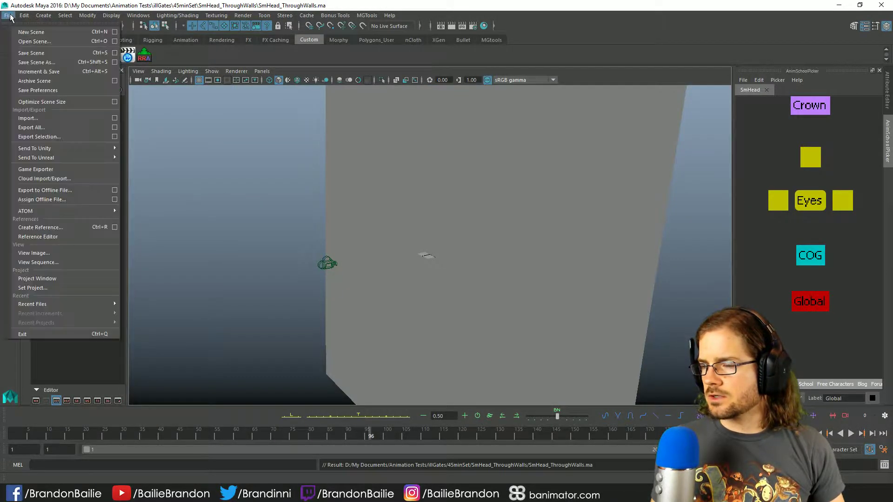
pyautogui.click(10, 15)
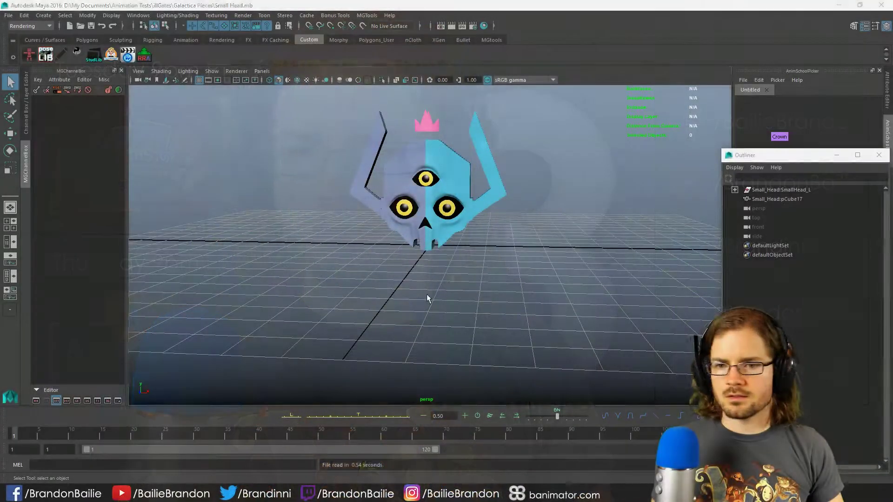
# Step: Parent the Small_Head:pCube17 mesh under the Small_Head:SmallHead_L group
pyautogui.moveTo(810, 161); pyautogui.dragTo(614, 169)
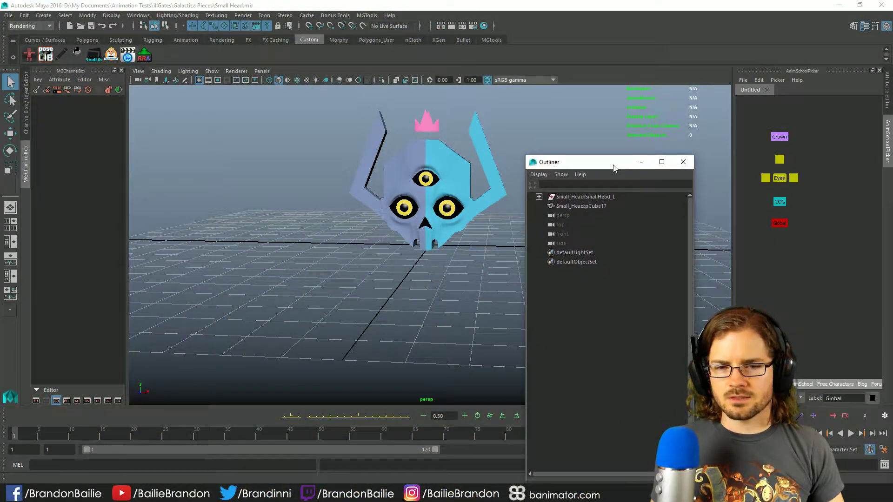
pyautogui.click(585, 206)
pyautogui.moveTo(586, 206); pyautogui.dragTo(589, 197, button='middle')
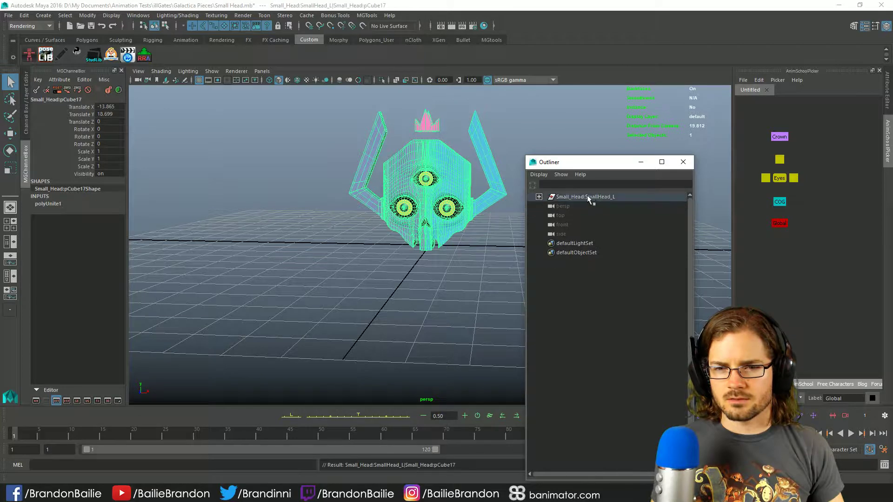
pyautogui.click(589, 198)
# Step: Select the Global control, view the head from the side, and undo the parenting of the pCube17 mesh
pyautogui.click(786, 225)
pyautogui.press('w')
pyautogui.keyDown('alt'); pyautogui.moveTo(465, 224); pyautogui.dragTo(252, 287); pyautogui.keyUp('alt')
pyautogui.hotkey('ctrl', 'z')
pyautogui.hotkey('ctrl', 'z')
pyautogui.hotkey('ctrl', 'z')
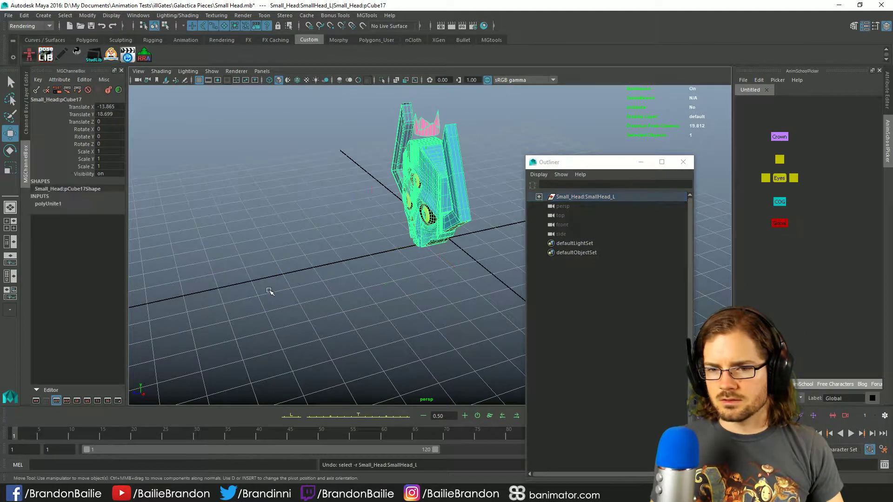
pyautogui.click(320, 306)
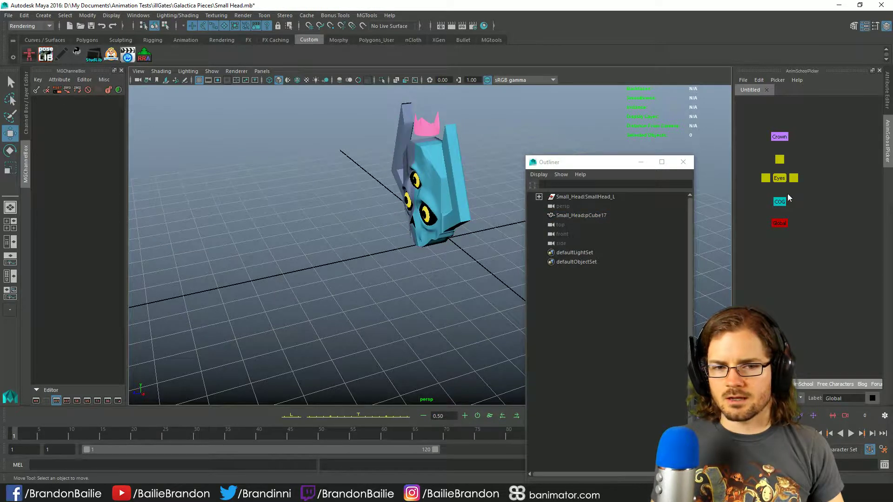
# Step: Try moving the head along Z with the Global control, and undo the move
pyautogui.click(780, 224)
pyautogui.moveTo(343, 259); pyautogui.dragTo(211, 241)
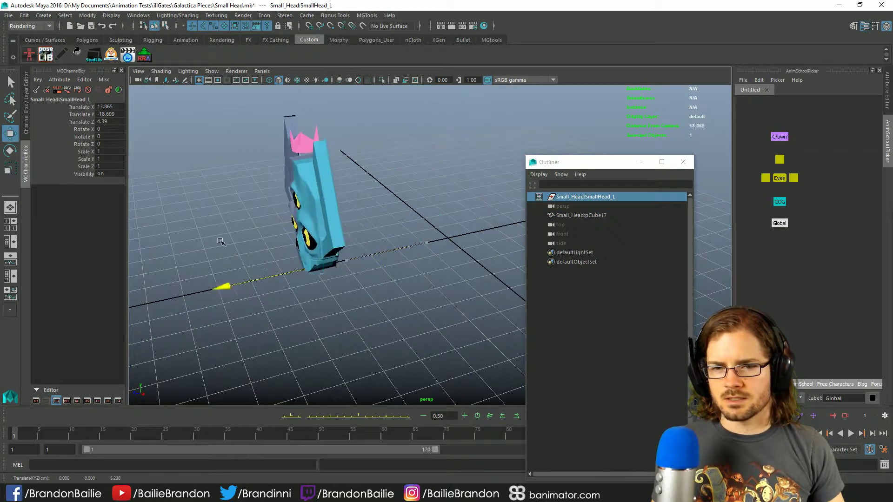
pyautogui.hotkey('ctrl', 'z')
pyautogui.hotkey('ctrl', 'z')
pyautogui.hotkey('ctrl', 'z')
# Step: Try rotating the head freely with the COG control
pyautogui.click(780, 202)
pyautogui.press('e')
pyautogui.moveTo(414, 246); pyautogui.dragTo(458, 156)
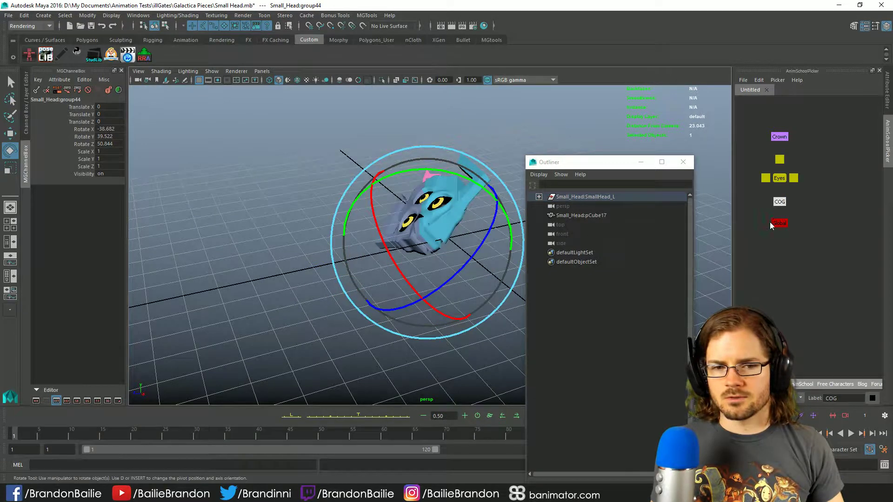
# Step: Try moving the rotated head with the Global control, and undo both the move and the COG rotation
pyautogui.click(774, 226)
pyautogui.press('w')
pyautogui.moveTo(427, 242); pyautogui.dragTo(450, 149)
pyautogui.hotkey('ctrl', 'z')
pyautogui.hotkey('ctrl', 'z')
pyautogui.hotkey('ctrl', 'z')
pyautogui.hotkey('ctrl', 'z')
pyautogui.hotkey('ctrl', 'z')
pyautogui.hotkey('ctrl', 'z')
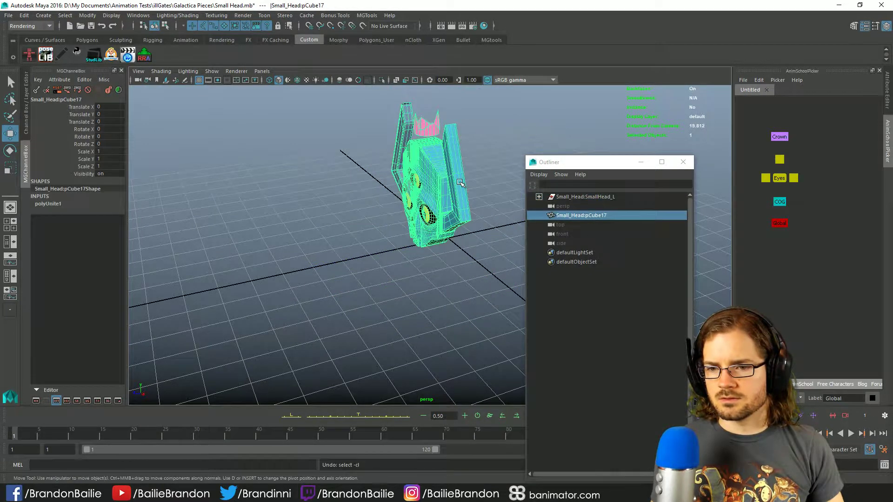
# Step: Select all three eye controls, try rotating the eyes together, and undo the rotation
pyautogui.click(849, 244)
pyautogui.click(765, 177)
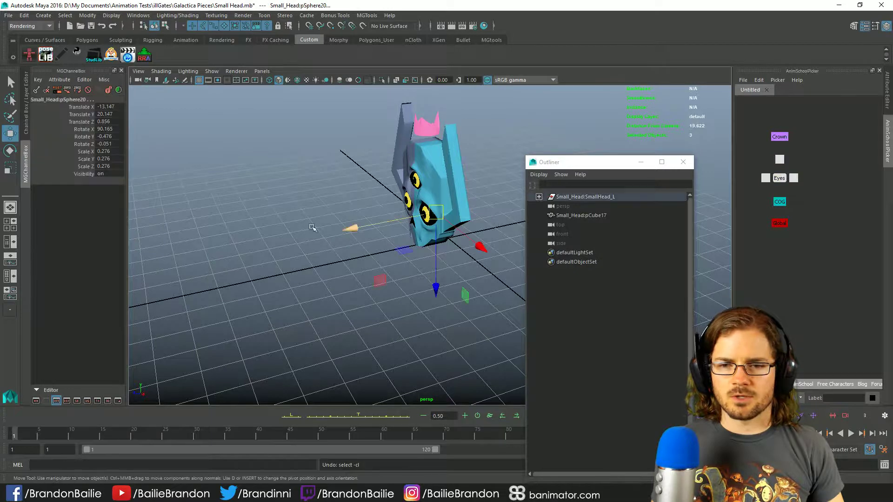
pyautogui.press('e')
pyautogui.keyDown('alt'); pyautogui.moveTo(447, 214); pyautogui.dragTo(470, 218); pyautogui.keyUp('alt')
pyautogui.hotkey('ctrl', 'z')
pyautogui.press('q')
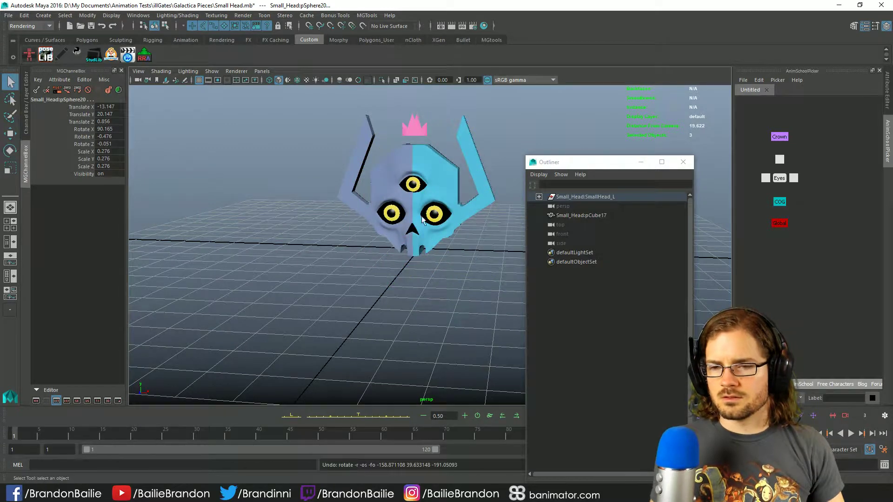
# Step: Try rotating the crown with the Crown control, and undo the rotation
pyautogui.click(779, 137)
pyautogui.press('e')
pyautogui.moveTo(465, 132); pyautogui.dragTo(384, 136)
pyautogui.hotkey('ctrl', 'z')
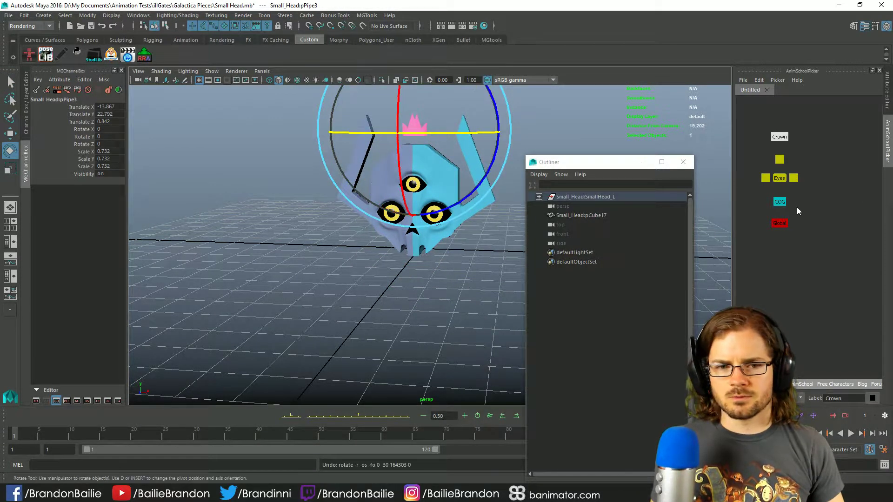
# Step: Try rotating the head freely with the COG control and moving the crown away from the head
pyautogui.click(779, 201)
pyautogui.moveTo(447, 204); pyautogui.dragTo(421, 212)
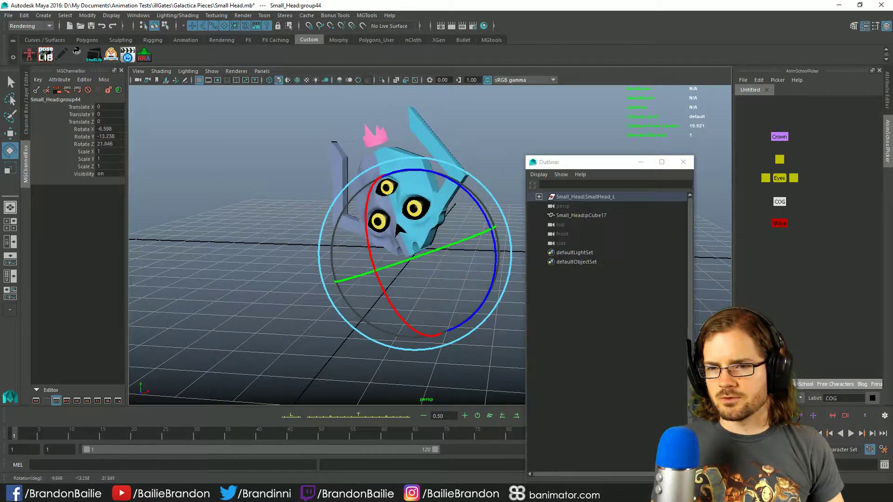
pyautogui.click(780, 137)
pyautogui.press('w')
pyautogui.moveTo(380, 141); pyautogui.dragTo(299, 95)
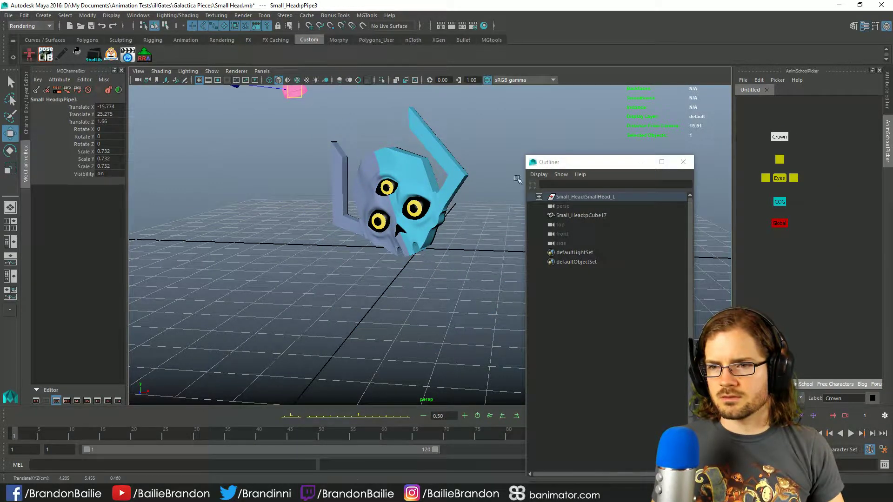
# Step: Try another free COG rotation with the crown moved away, undo all the test poses, and deselect everything
pyautogui.click(779, 201)
pyautogui.press('e')
pyautogui.hotkey('ctrl', 'z')
pyautogui.hotkey('ctrl', 'z')
pyautogui.hotkey('ctrl', 'z')
pyautogui.hotkey('ctrl', 'z')
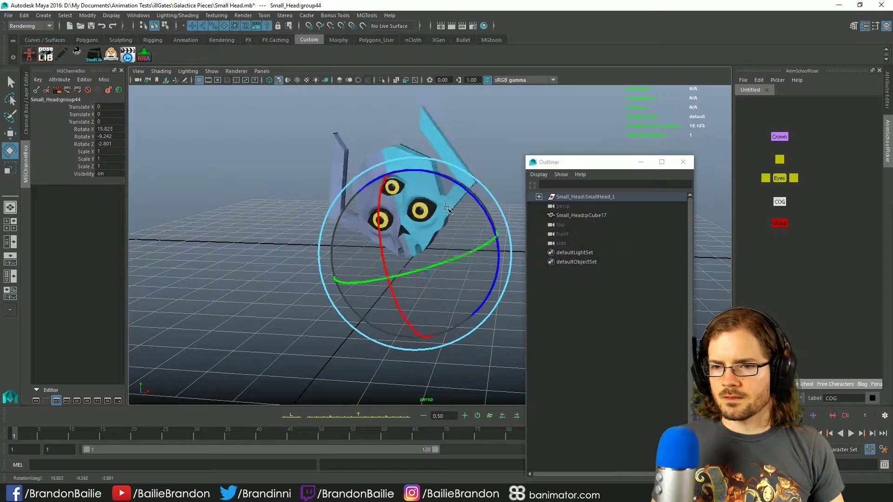
pyautogui.press('q')
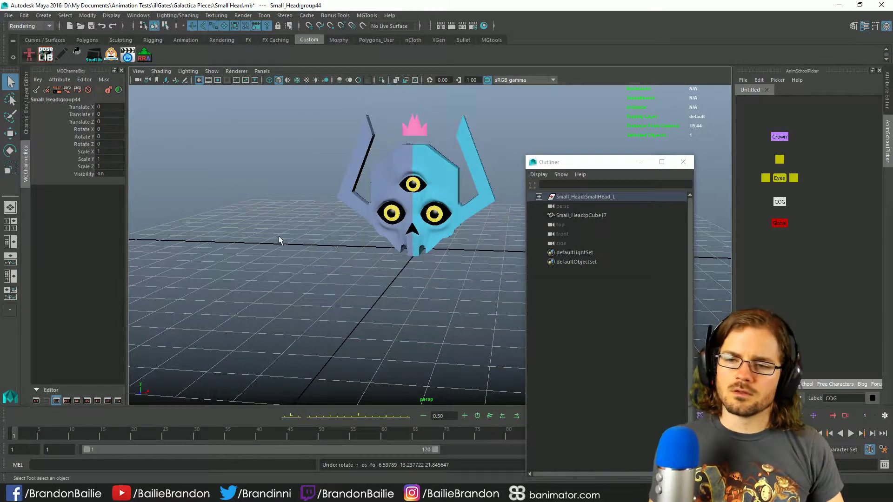
pyautogui.click(289, 241)
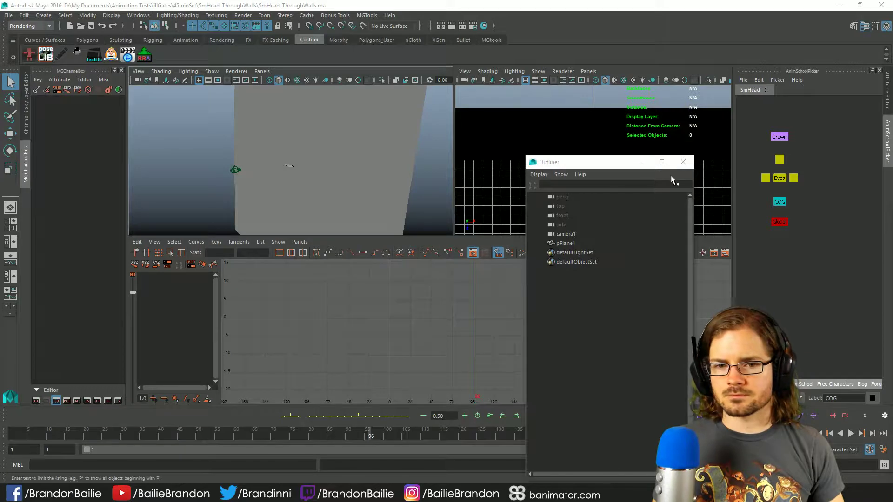
# Step: Close the Outliner, show only the perspective view, and bring Small Head.mb into the SmHead_ThroughWalls scene as a reference
pyautogui.click(684, 162)
pyautogui.press('space')
pyautogui.keyDown('alt'); pyautogui.moveTo(351, 135); pyautogui.dragTo(463, 246); pyautogui.keyUp('alt')
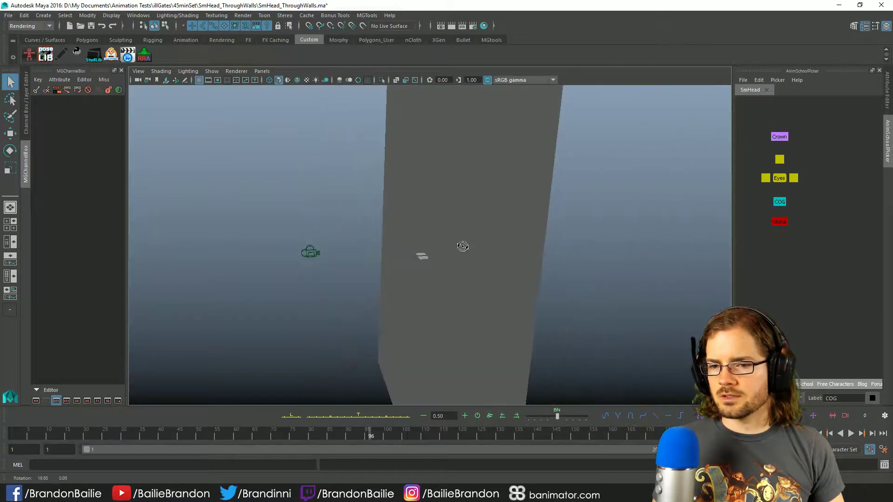
pyautogui.click(8, 16)
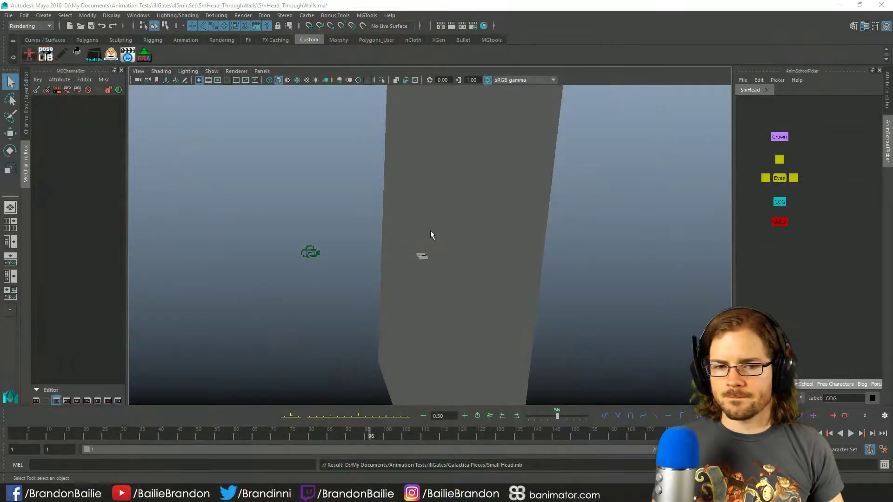
# Step: Change the SmHead picker's namespace to Small_Head1:Small_Head
pyautogui.keyDown('alt'); pyautogui.moveTo(446, 266); pyautogui.dragTo(542, 243, button='right'); pyautogui.keyUp('alt')
pyautogui.click(776, 81)
pyautogui.click(794, 128)
pyautogui.click(519, 230)
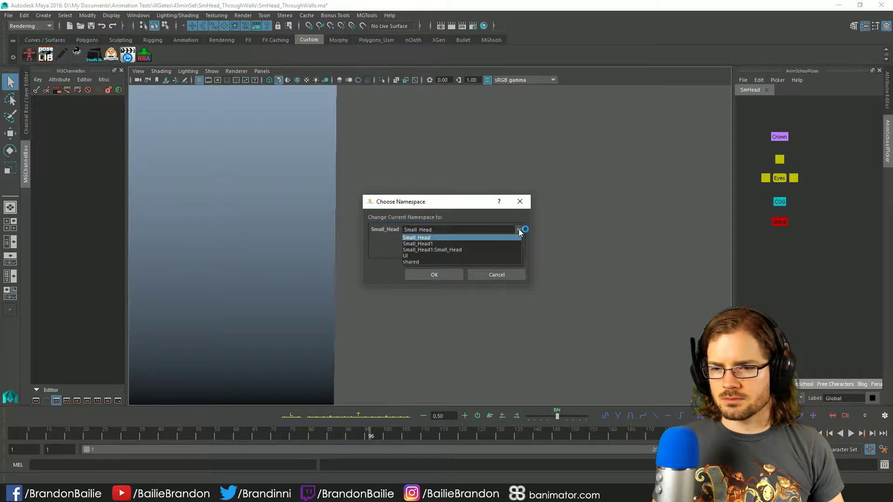
pyautogui.click(495, 249)
pyautogui.click(445, 275)
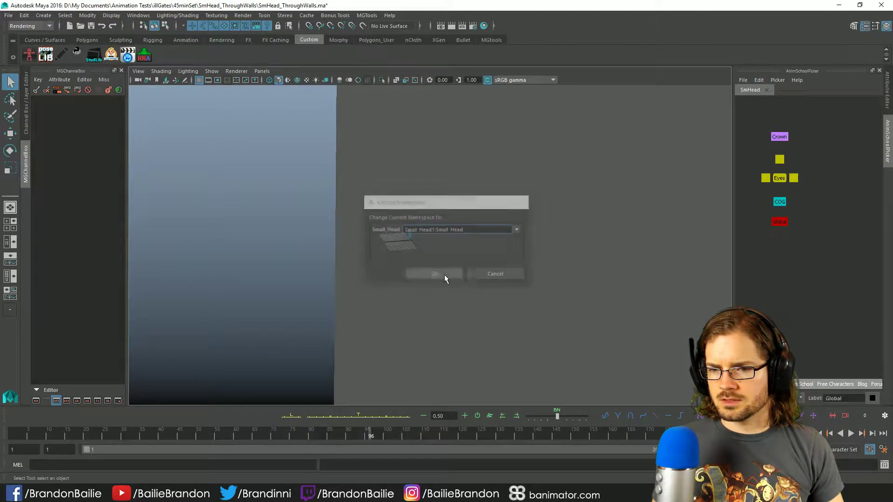
# Step: Using the Global control, scale the referenced head uniformly to about 7.8 and place it at about X -3.75
pyautogui.click(779, 222)
pyautogui.press('w')
pyautogui.press('f')
pyautogui.keyDown('alt'); pyautogui.moveTo(348, 279); pyautogui.dragTo(449, 311); pyautogui.keyUp('alt')
pyautogui.moveTo(432, 274); pyautogui.dragTo(411, 262)
pyautogui.hotkey('ctrl', 'z')
pyautogui.press('[')
pyautogui.press('r')
pyautogui.moveTo(405, 319); pyautogui.dragTo(422, 327)
pyautogui.press('q')
pyautogui.press('w')
# Step: Open the Reference Editor, select the Small_HeadRN reference, and place the window clear of the head
pyautogui.click(8, 16)
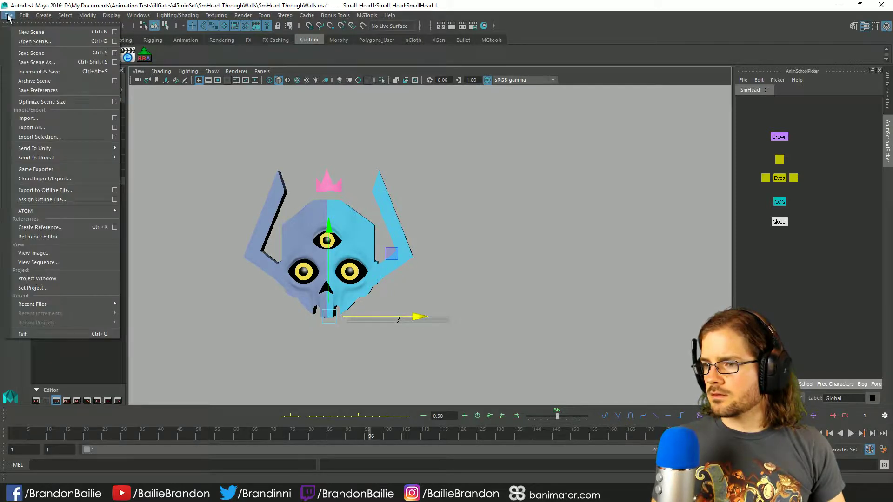
pyautogui.click(51, 237)
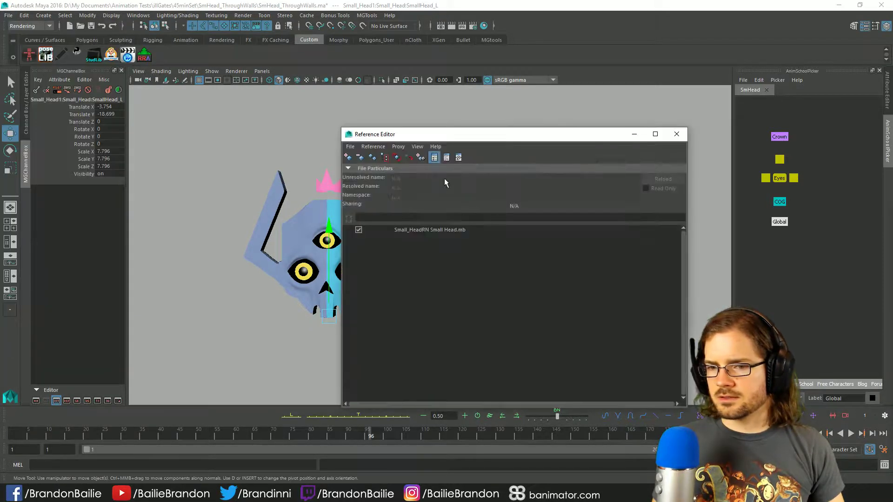
pyautogui.click(431, 229)
pyautogui.moveTo(500, 135); pyautogui.dragTo(635, 116)
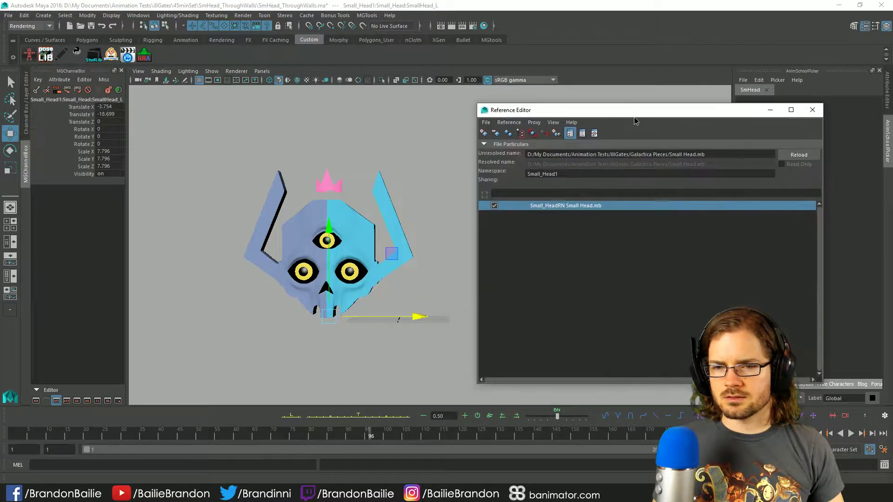
# Step: Try to duplicate the Small_HeadRN reference with the Duplicate Reference command
pyautogui.click(514, 127)
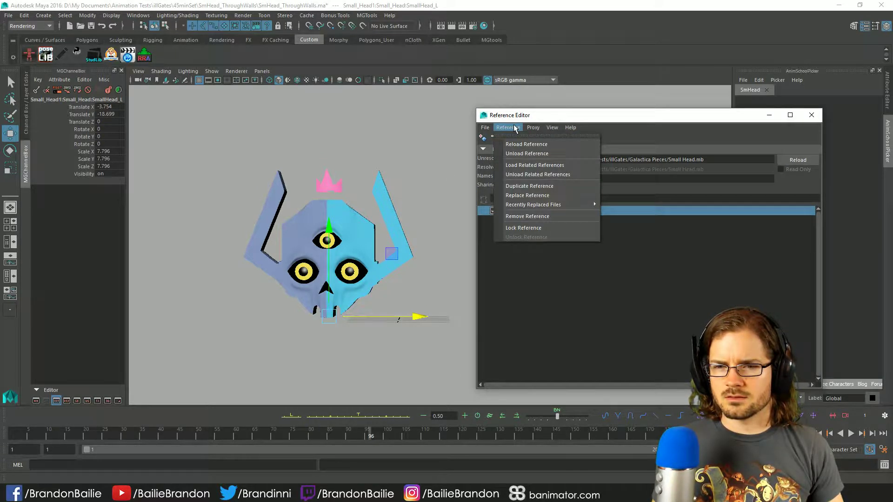
pyautogui.click(514, 127)
pyautogui.click(596, 278)
pyautogui.click(607, 210)
pyautogui.rightClick(607, 210)
pyautogui.moveTo(648, 231)
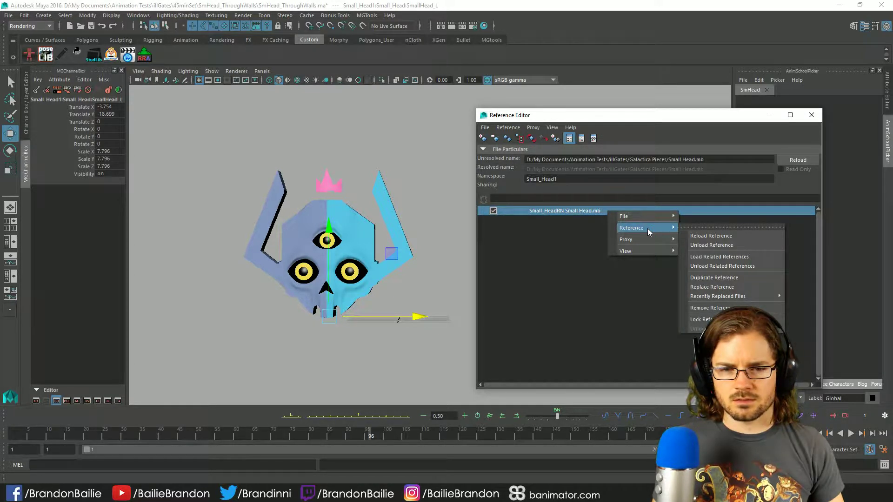
pyautogui.click(746, 278)
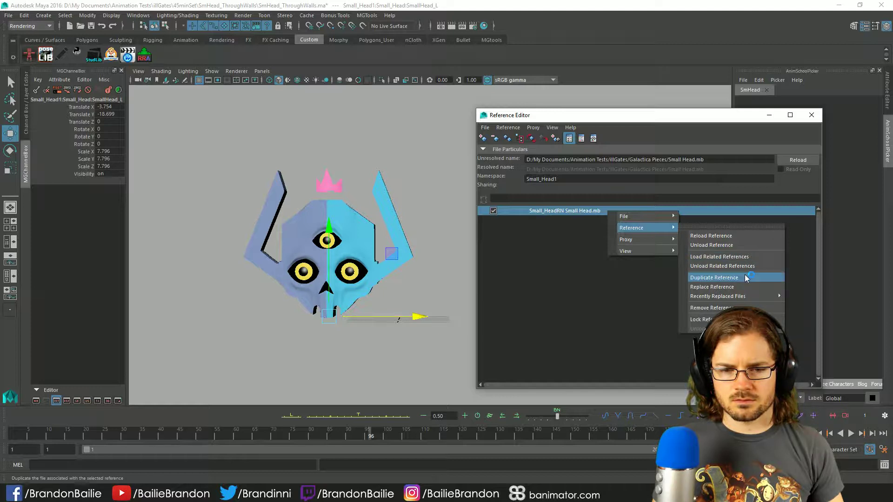
pyautogui.click(591, 314)
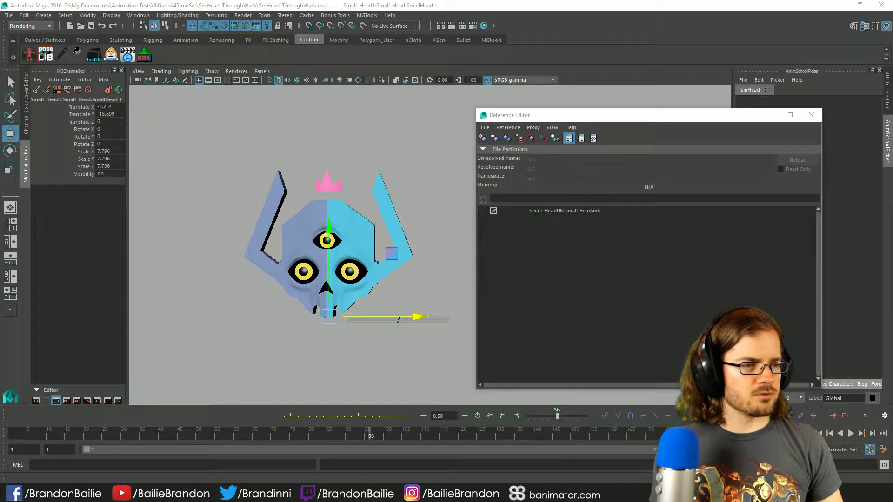
# Step: Duplicate the Small_HeadRN reference once, and duplicate both references together to make four heads
pyautogui.click(569, 209)
pyautogui.click(511, 142)
pyautogui.keyDown('shift'); pyautogui.click(551, 220); pyautogui.keyUp('shift')
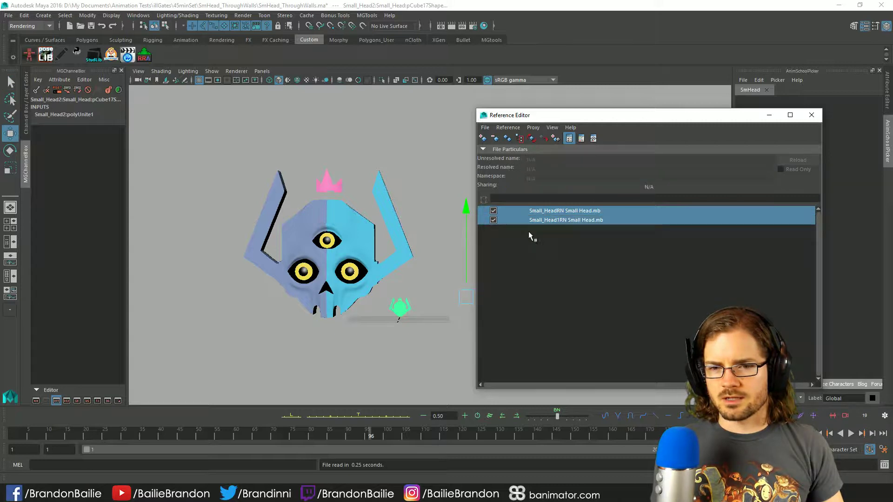
pyautogui.click(510, 139)
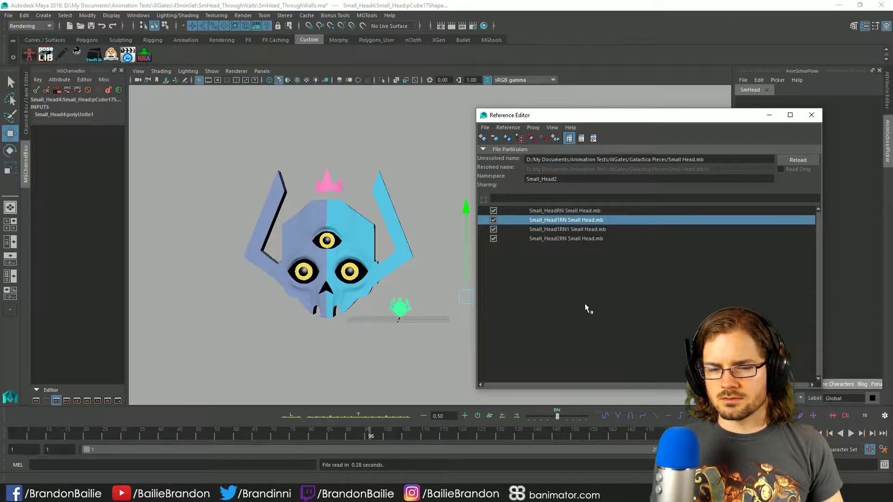
# Step: Examine the file path and namespace of each head reference, and select the three duplicates in the Reference Editor
pyautogui.click(597, 212)
pyautogui.click(608, 221)
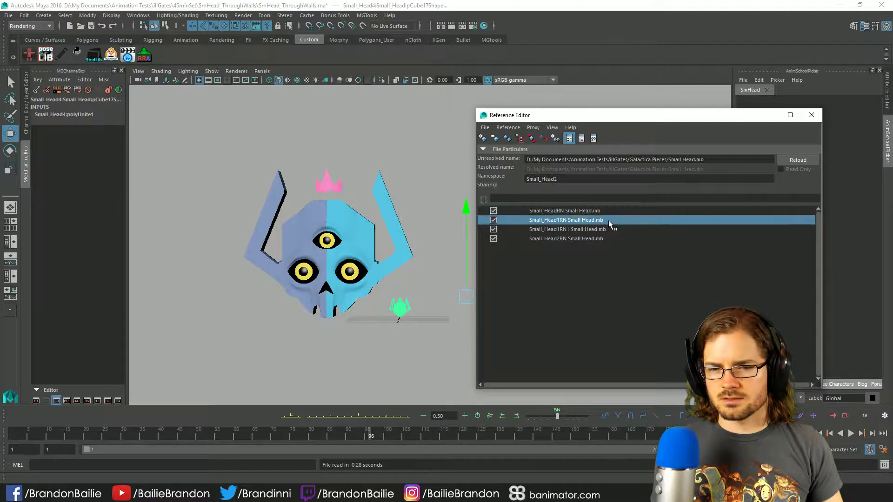
pyautogui.click(605, 230)
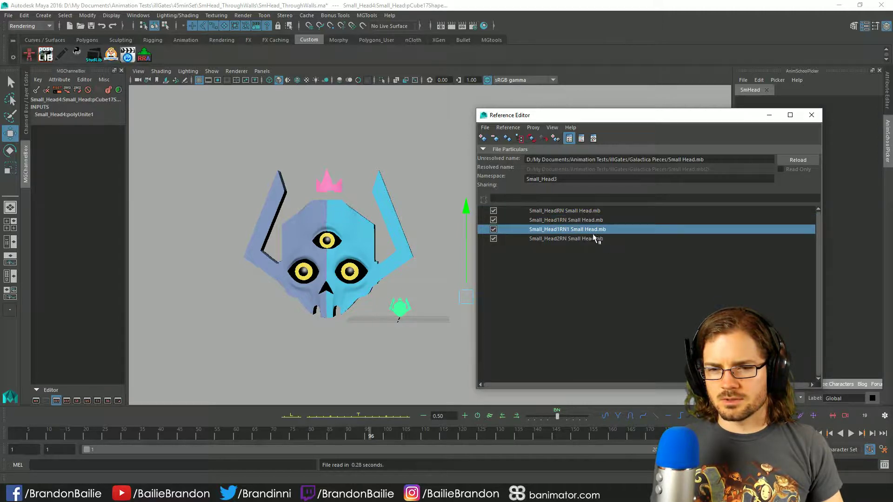
pyautogui.click(592, 239)
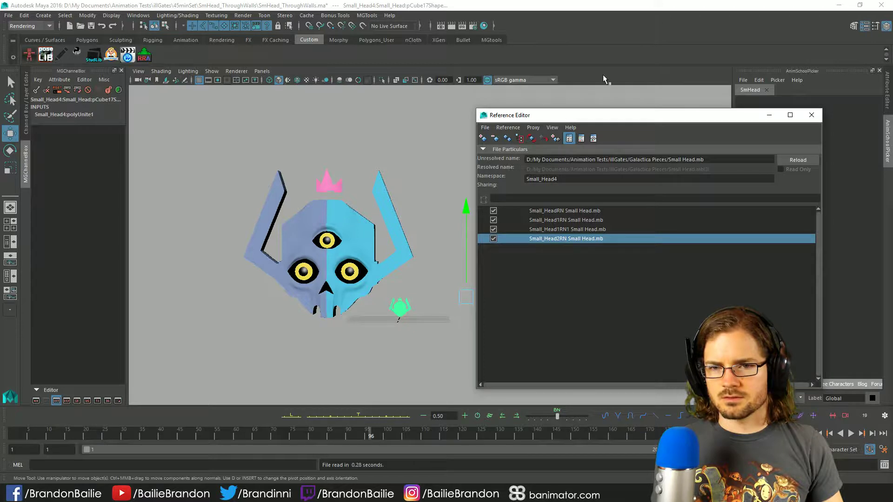
pyautogui.moveTo(586, 116); pyautogui.dragTo(649, 126)
pyautogui.click(586, 89)
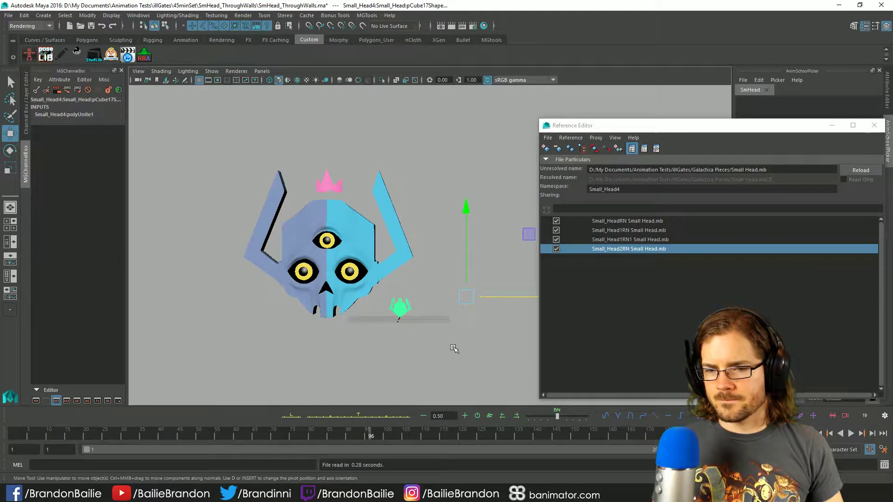
pyautogui.click(460, 312)
pyautogui.click(633, 231)
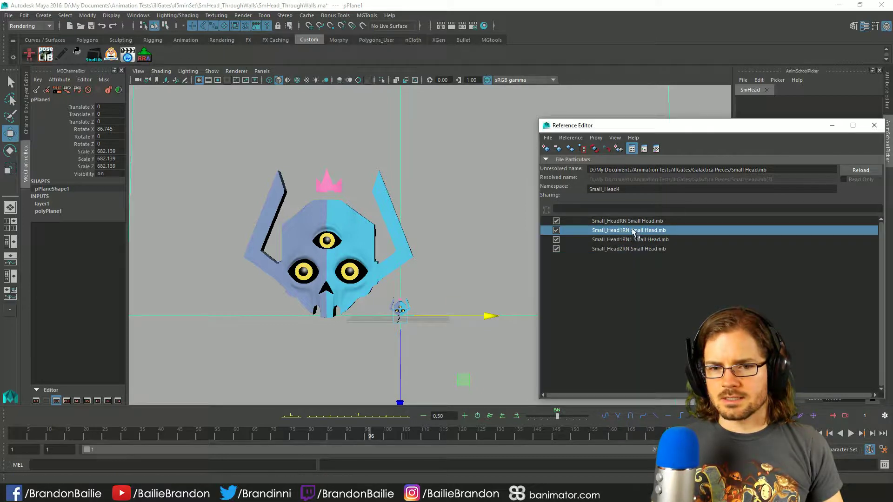
pyautogui.keyDown('shift'); pyautogui.click(631, 250); pyautogui.keyUp('shift')
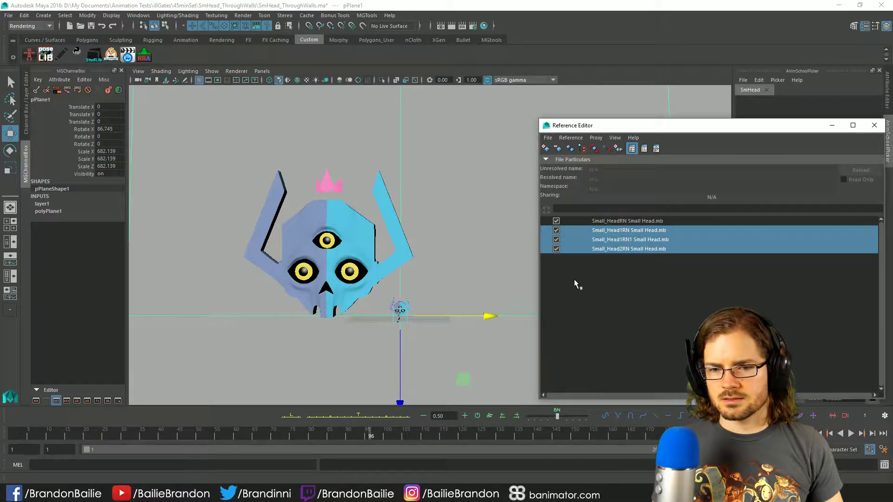
# Step: Open the Outliner and examine the SmallHead_L groups of Small_Head1 through Small_Head4
pyautogui.click(138, 15)
pyautogui.click(156, 98)
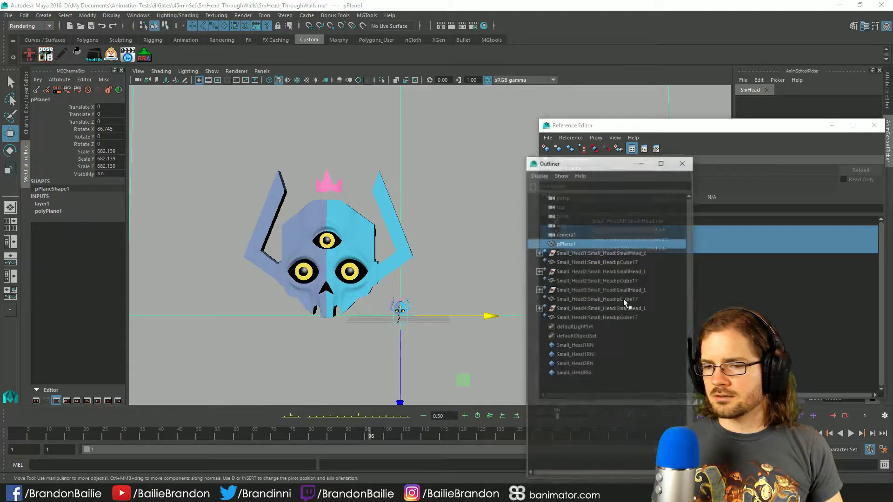
pyautogui.click(586, 253)
pyautogui.click(578, 273)
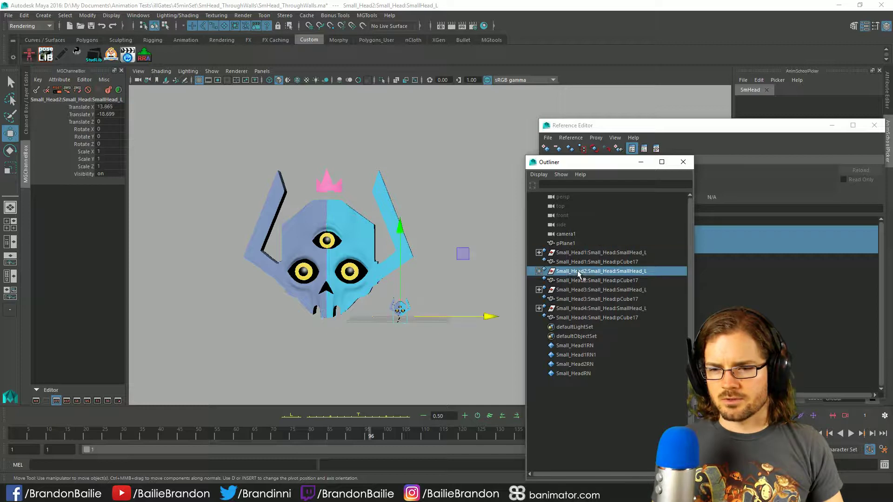
pyautogui.keyDown('ctrl'); pyautogui.click(568, 290); pyautogui.keyUp('ctrl')
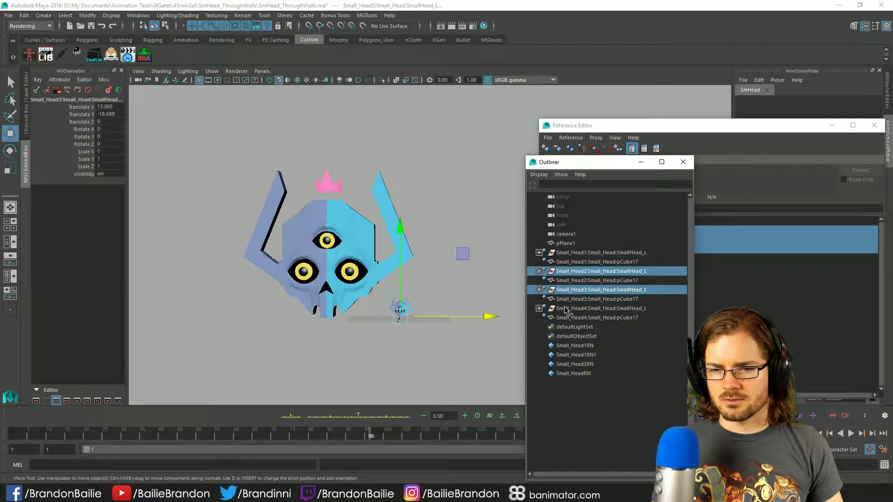
pyautogui.keyDown('ctrl'); pyautogui.click(568, 309); pyautogui.keyUp('ctrl')
# Step: Copy all translate, rotate and scale values from the Small_Head1 SmallHead_L group
pyautogui.click(588, 255)
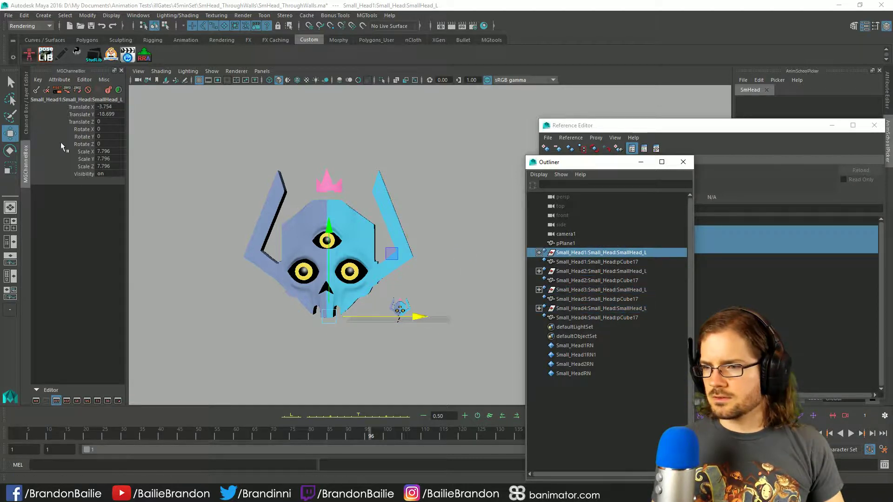
pyautogui.moveTo(86, 151); pyautogui.dragTo(85, 166)
pyautogui.rightClick(85, 166)
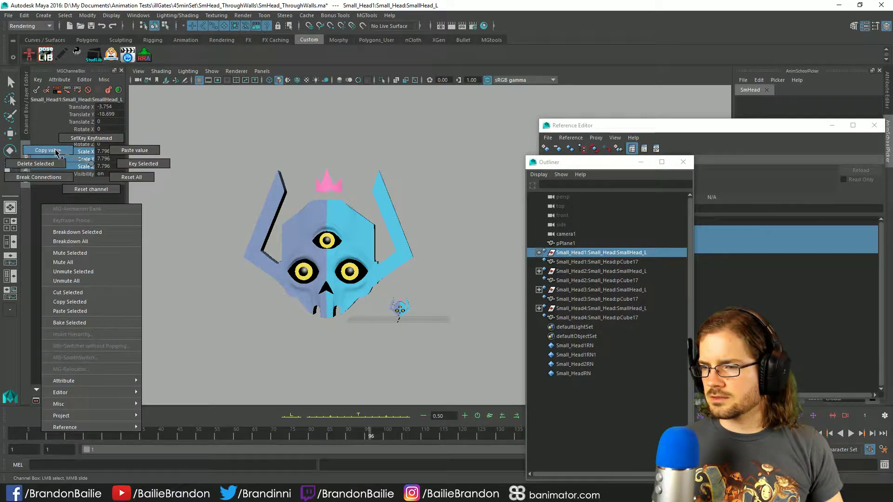
pyautogui.click(80, 163)
pyautogui.moveTo(88, 107); pyautogui.dragTo(85, 166)
pyautogui.rightClick(84, 162)
pyautogui.click(51, 135)
pyautogui.press('w')
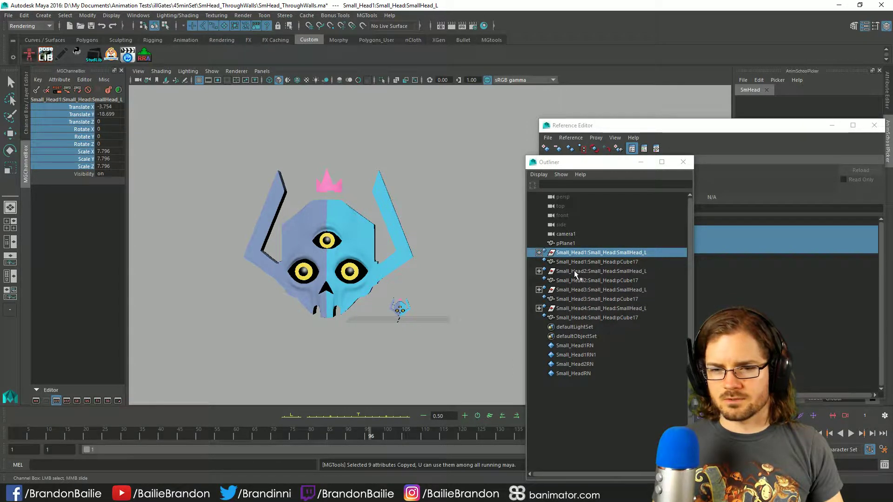
# Step: Select the SmallHead_L groups of Small_Head2, Small_Head3 and Small_Head4, and paste the copied transform values
pyautogui.click(576, 271)
pyautogui.keyDown('ctrl'); pyautogui.click(573, 290); pyautogui.keyUp('ctrl')
pyautogui.keyDown('ctrl'); pyautogui.click(572, 309); pyautogui.keyUp('ctrl')
pyautogui.moveTo(89, 132); pyautogui.dragTo(117, 122, button='right')
pyautogui.click(117, 122)
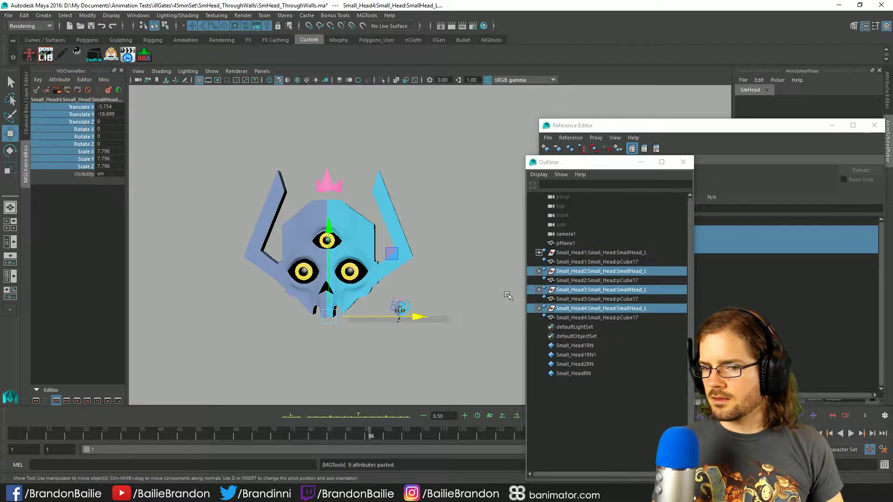
# Step: Try moving the Small_Head2 SmallHead_L group in the view, and undo the move
pyautogui.click(572, 272)
pyautogui.moveTo(404, 317); pyautogui.dragTo(421, 292)
pyautogui.hotkey('ctrl', 'z')
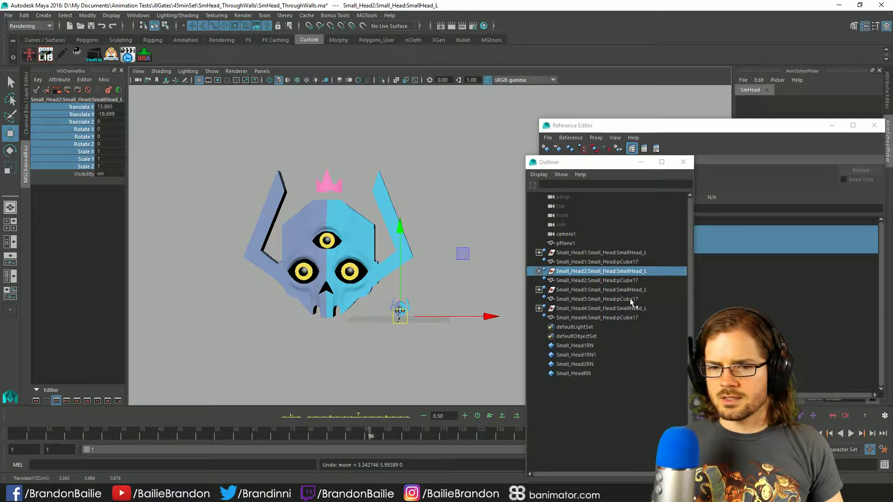
# Step: Paste the copied transform values onto the SmallHead_L groups of Small_Head3 and Small_Head2, one group at a time
pyautogui.keyDown('ctrl'); pyautogui.click(582, 289); pyautogui.keyUp('ctrl')
pyautogui.keyDown('ctrl'); pyautogui.click(576, 309); pyautogui.keyUp('ctrl')
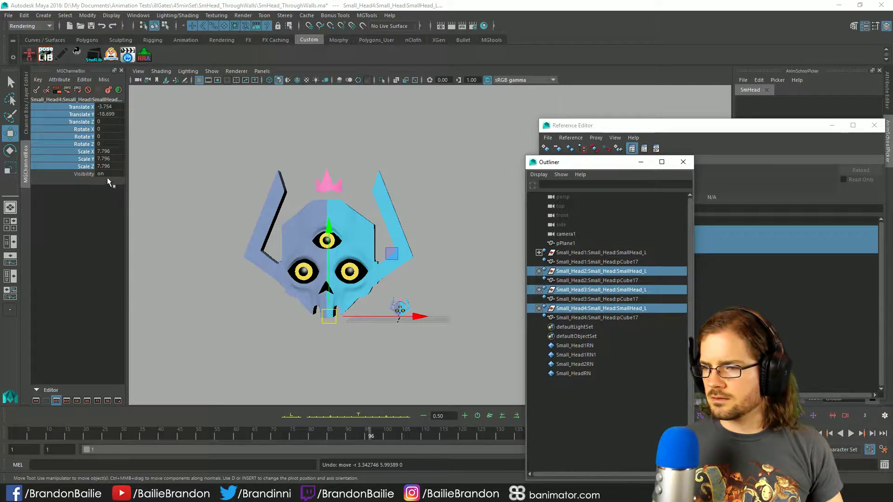
pyautogui.click(565, 291)
pyautogui.rightClick(46, 110)
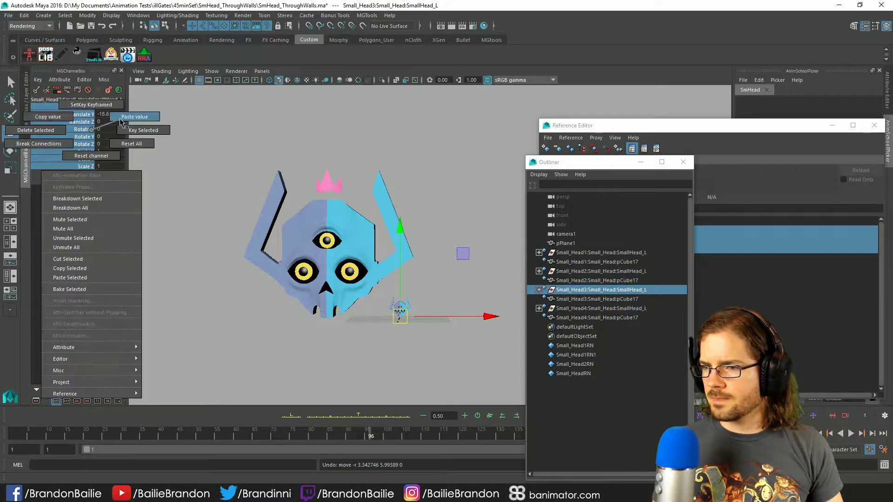
pyautogui.click(124, 120)
pyautogui.click(562, 272)
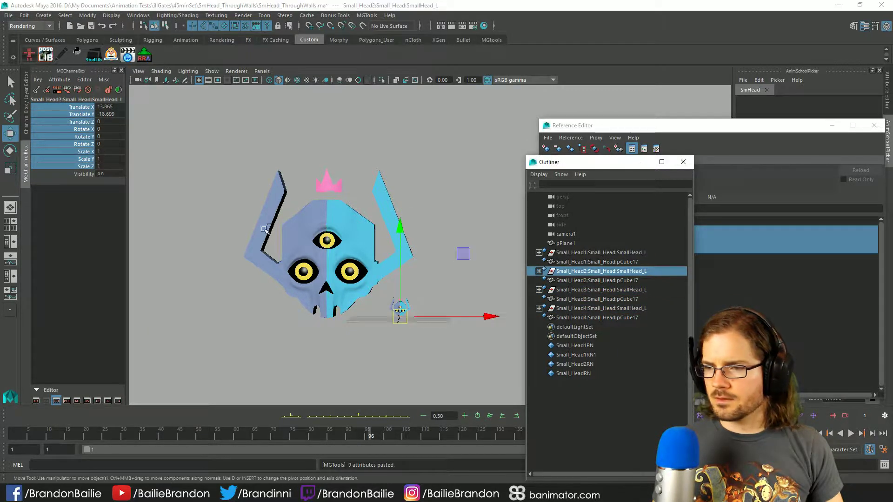
pyautogui.rightClick(70, 130)
pyautogui.click(112, 122)
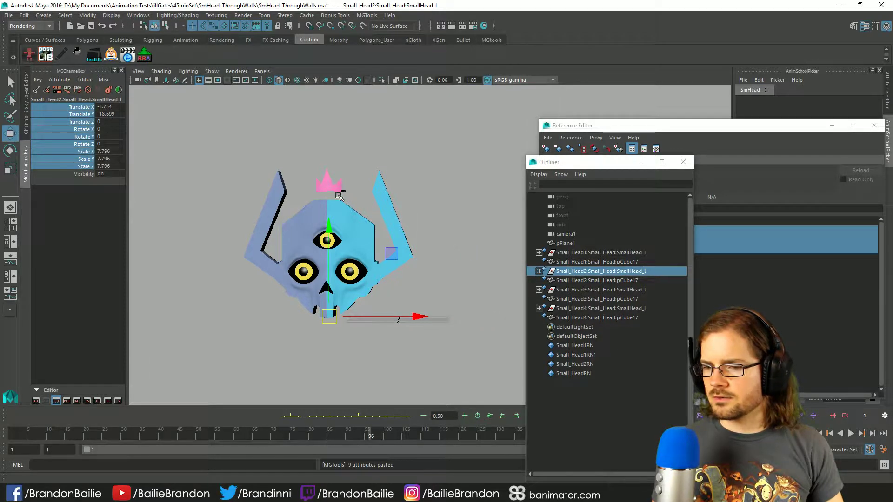
# Step: Move the SmallHead_L groups of Small_Head2, Small_Head3 and Small_Head4 together to about X 38.3, beside the first head
pyautogui.keyDown('ctrl'); pyautogui.click(582, 290); pyautogui.keyUp('ctrl')
pyautogui.keyDown('ctrl'); pyautogui.click(582, 308); pyautogui.keyUp('ctrl')
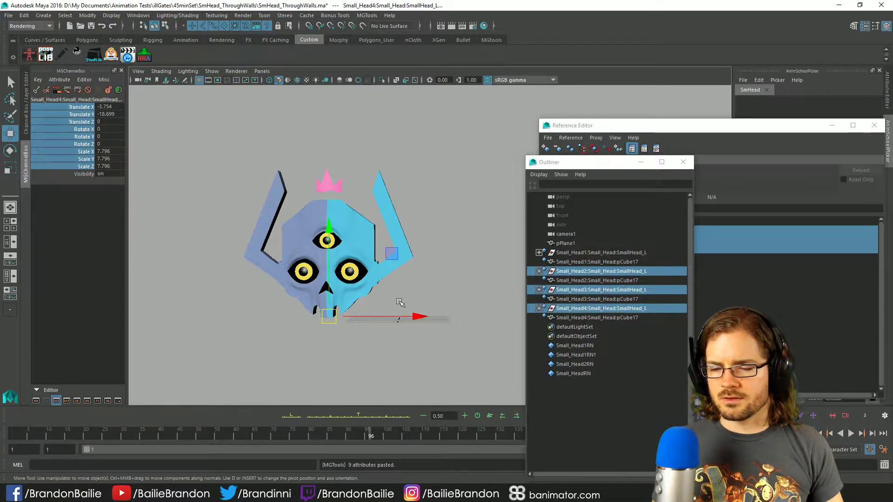
pyautogui.moveTo(422, 315); pyautogui.dragTo(590, 344)
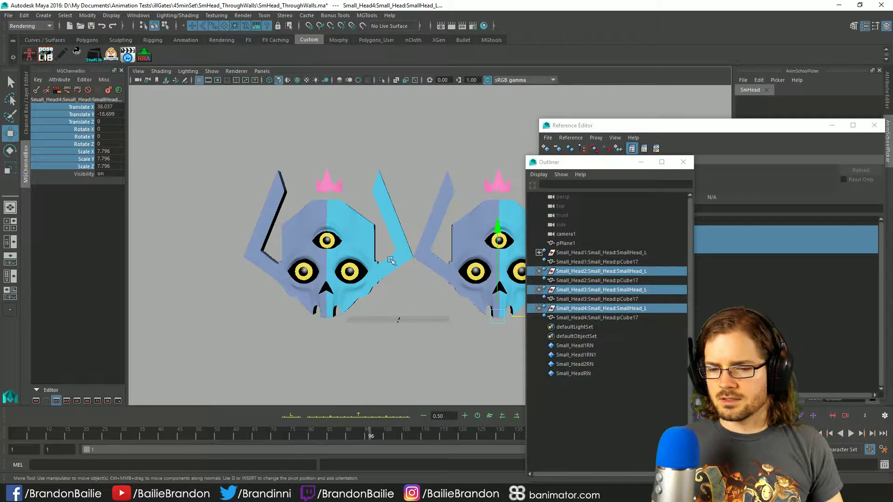
pyautogui.moveTo(573, 166); pyautogui.dragTo(673, 143)
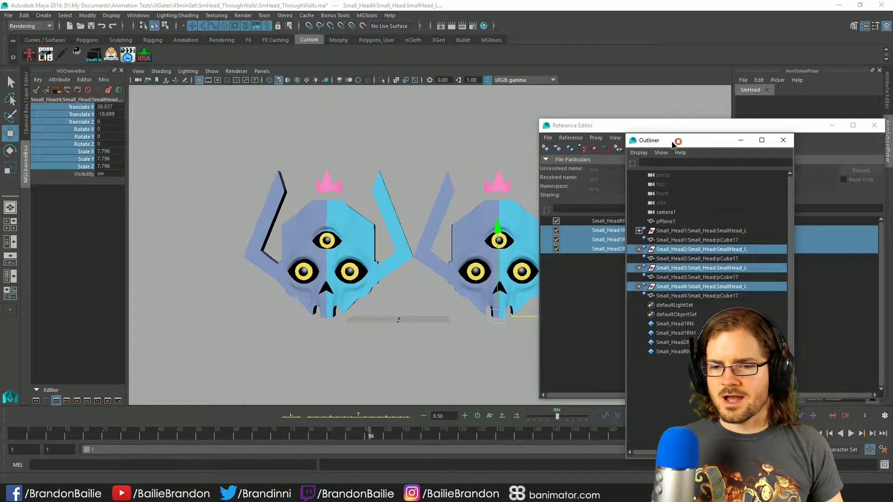
pyautogui.click(873, 126)
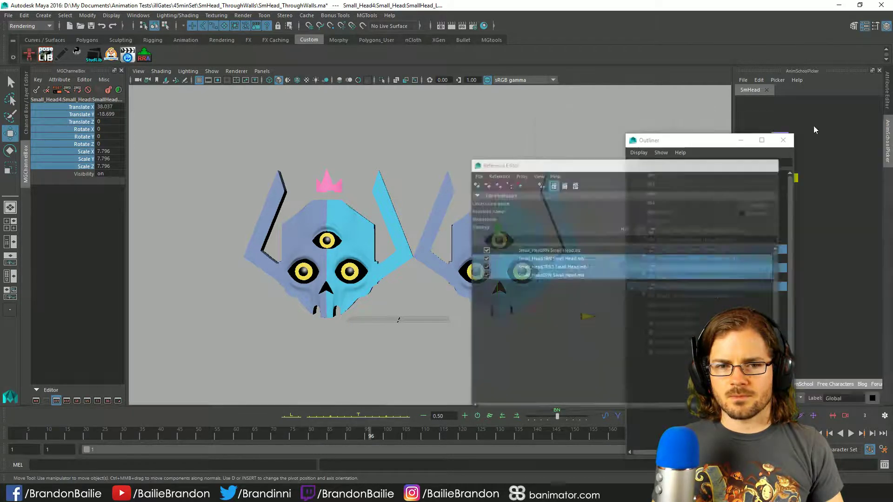
pyautogui.moveTo(698, 144); pyautogui.dragTo(694, 98)
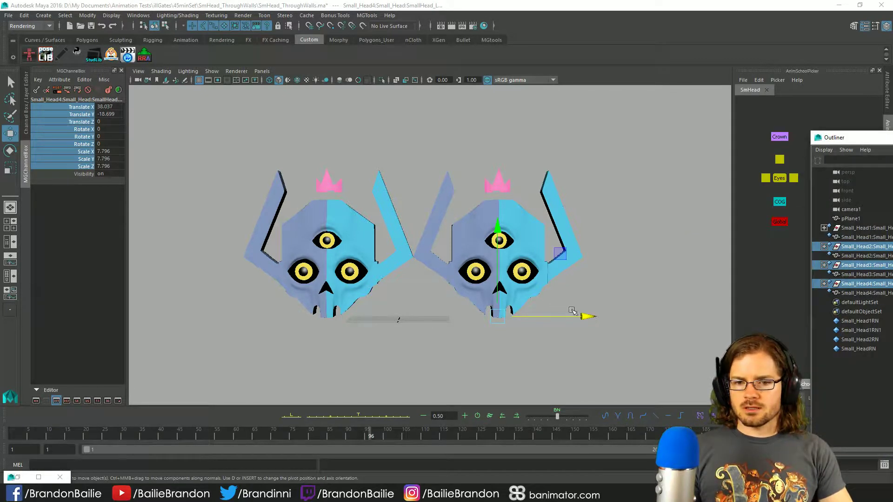
pyautogui.moveTo(594, 316)
pyautogui.mouseDown()
pyautogui.moveTo(666, 315)
pyautogui.moveTo(591, 317)
pyautogui.moveTo(595, 326)
pyautogui.mouseUp()
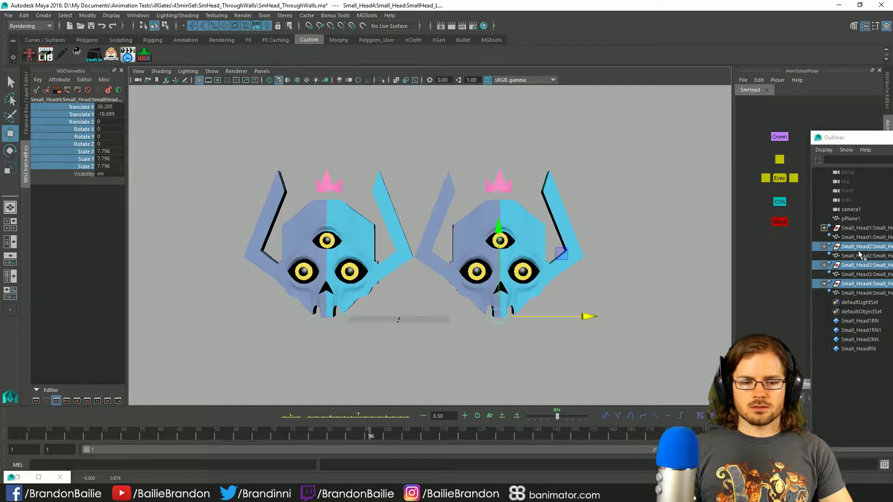
# Step: Extend the row of heads by moving the Small_Head3 group to about X 80.6 and the Small_Head4 group to about X -45.8
pyautogui.click(855, 269)
pyautogui.keyDown('ctrl'); pyautogui.click(856, 284); pyautogui.keyUp('ctrl')
pyautogui.moveTo(596, 316); pyautogui.dragTo(763, 318)
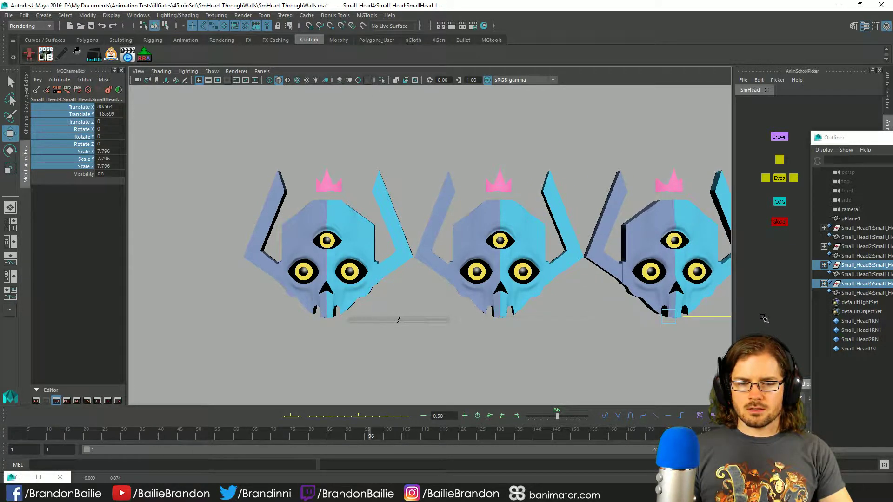
pyautogui.click(858, 284)
pyautogui.moveTo(706, 316); pyautogui.dragTo(198, 303)
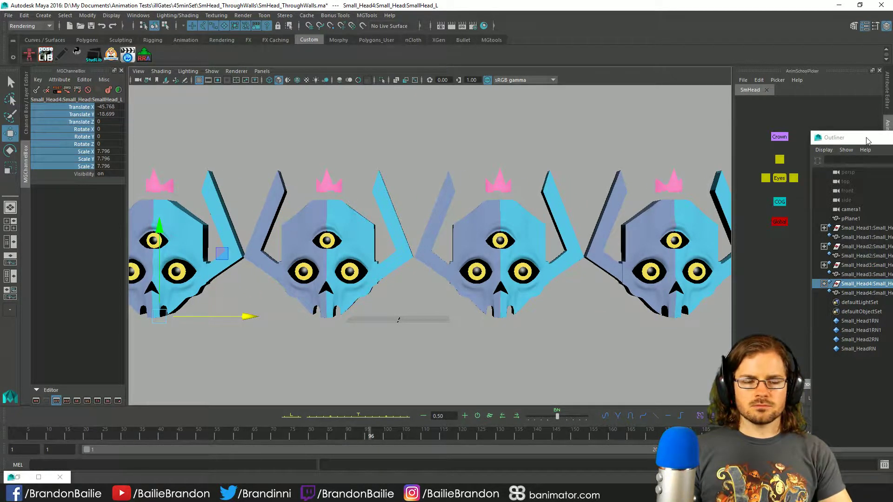
pyautogui.moveTo(867, 139); pyautogui.dragTo(892, 140)
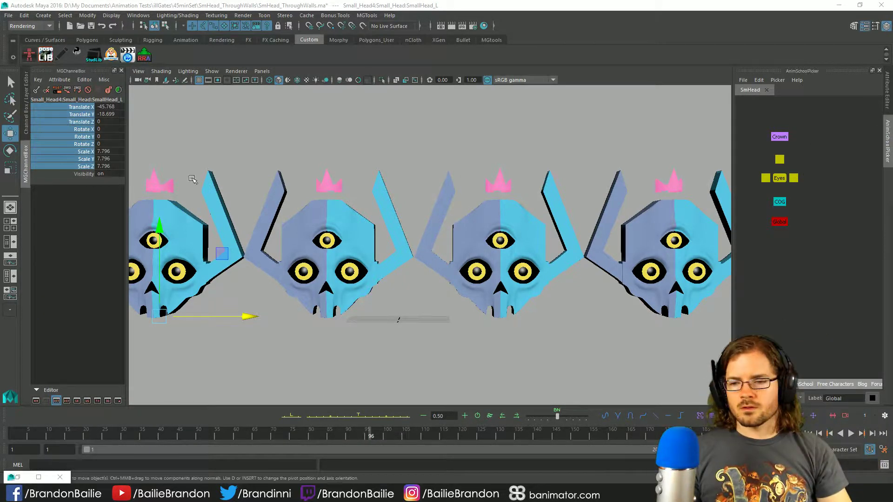
# Step: Duplicate all four small-head references in the Reference Editor
pyautogui.click(8, 15)
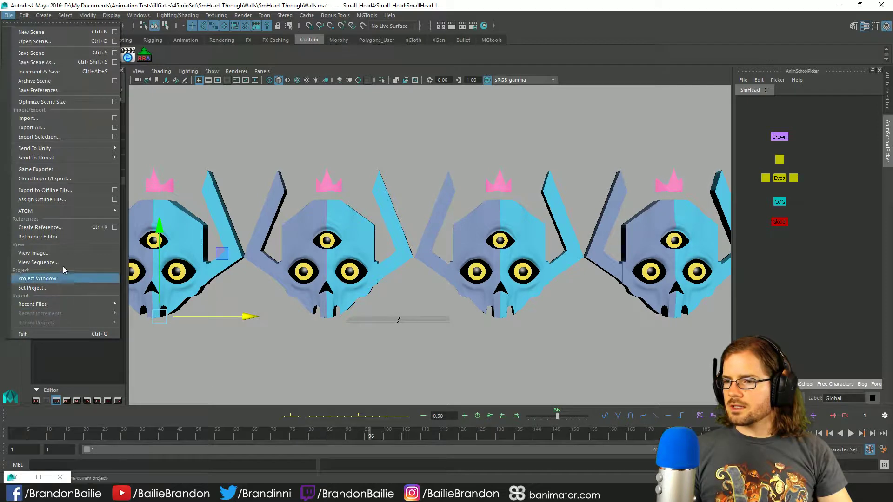
pyautogui.click(11, 477)
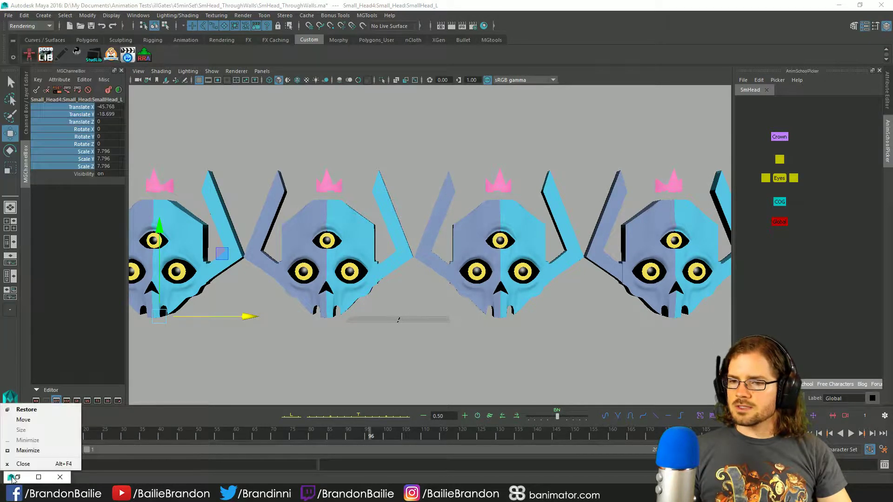
pyautogui.click(11, 477)
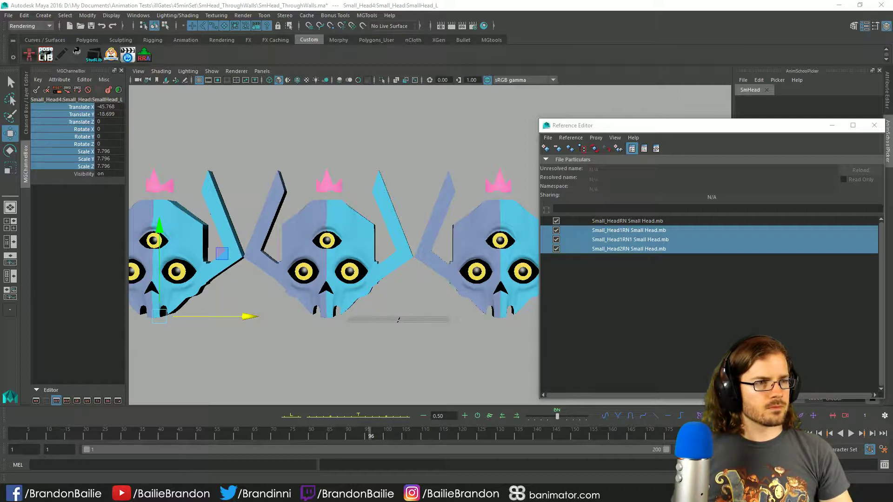
pyautogui.click(604, 329)
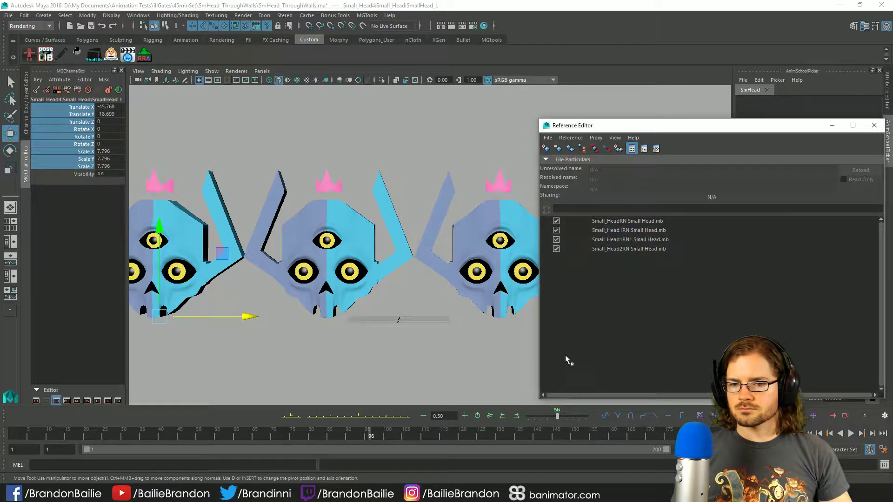
pyautogui.click(607, 221)
pyautogui.keyDown('shift'); pyautogui.click(605, 249); pyautogui.keyUp('shift')
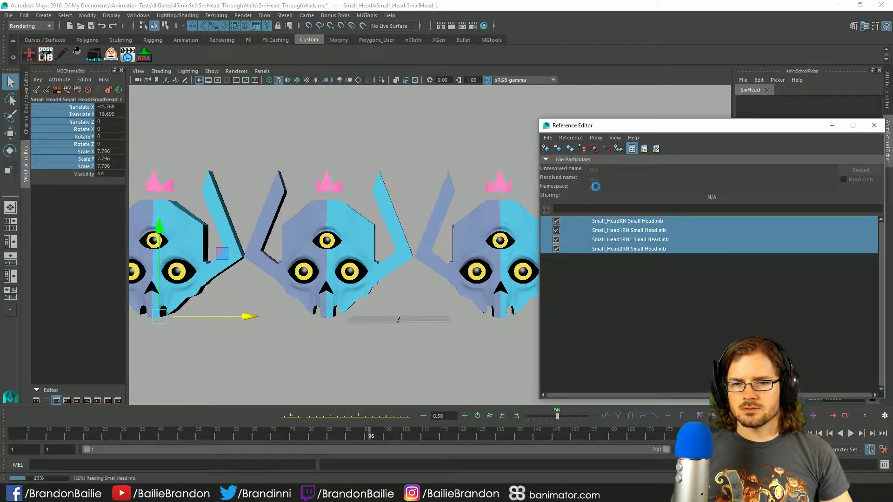
pyautogui.click(832, 128)
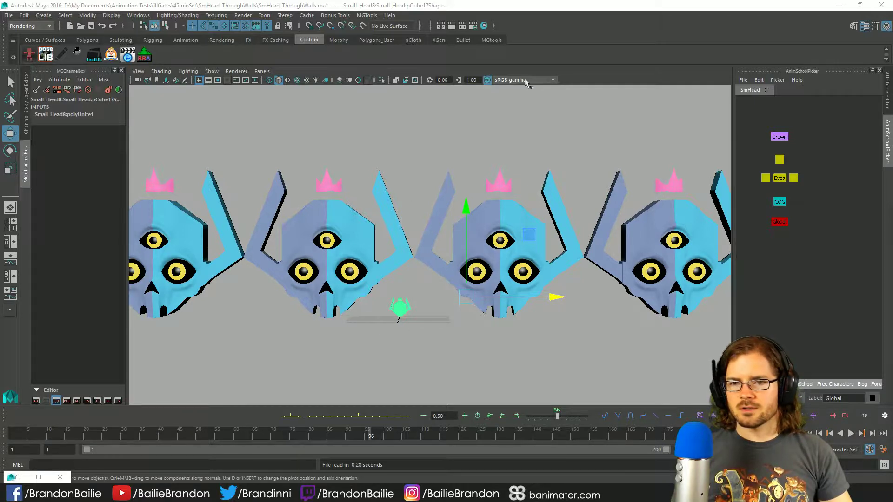
# Step: Try scaling up the newly referenced small heads uniformly, and undo the scale changes
pyautogui.press('r')
pyautogui.moveTo(466, 297); pyautogui.dragTo(492, 299)
pyautogui.hotkey('ctrl', 'z')
pyautogui.press('q')
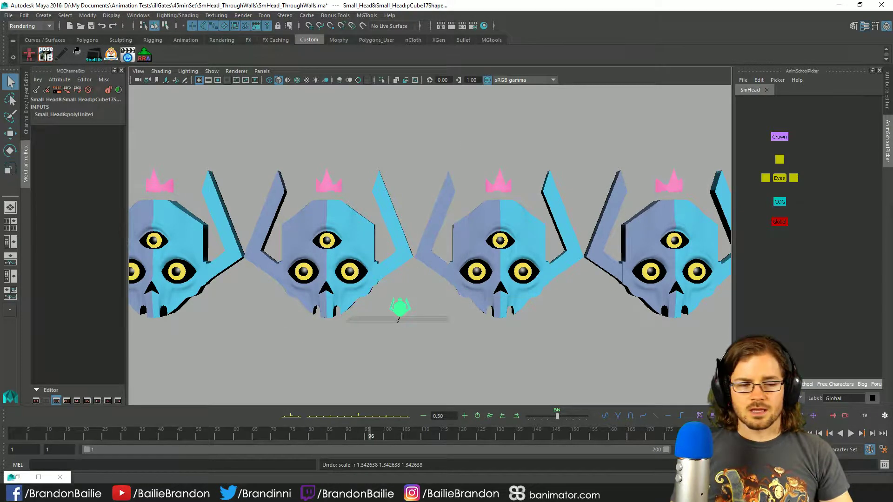
pyautogui.click(399, 309)
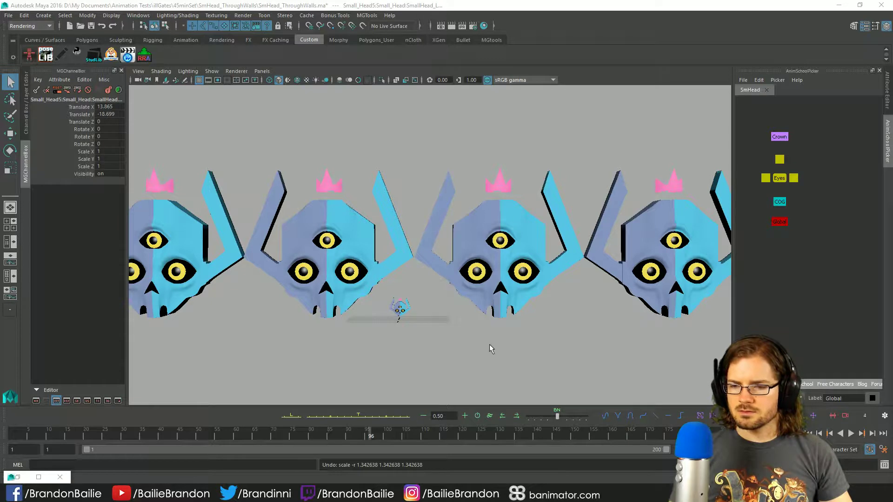
pyautogui.press('r')
pyautogui.moveTo(481, 344); pyautogui.dragTo(477, 342, button='middle')
pyautogui.hotkey('ctrl', 'z')
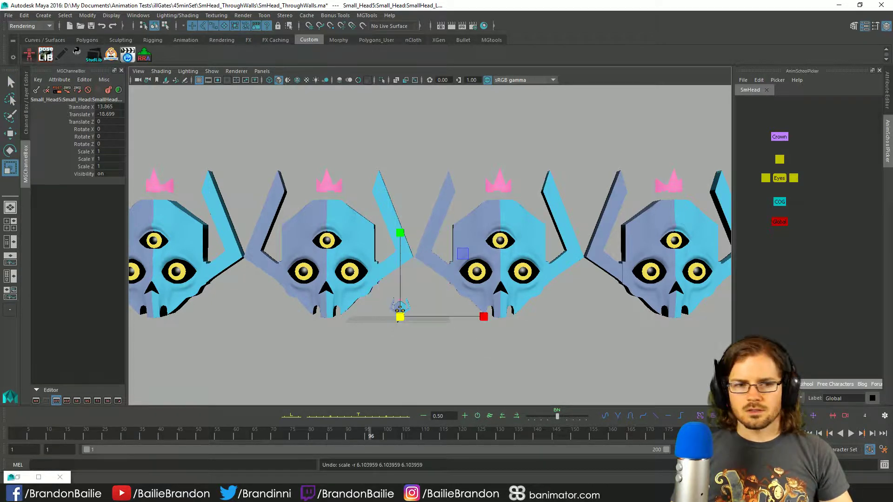
# Step: Copy the 7.796 scale values from the Small_Head4 SmallHead_L group and paste them onto the new small-head groups
pyautogui.click(187, 284)
pyautogui.moveTo(86, 152); pyautogui.dragTo(84, 168)
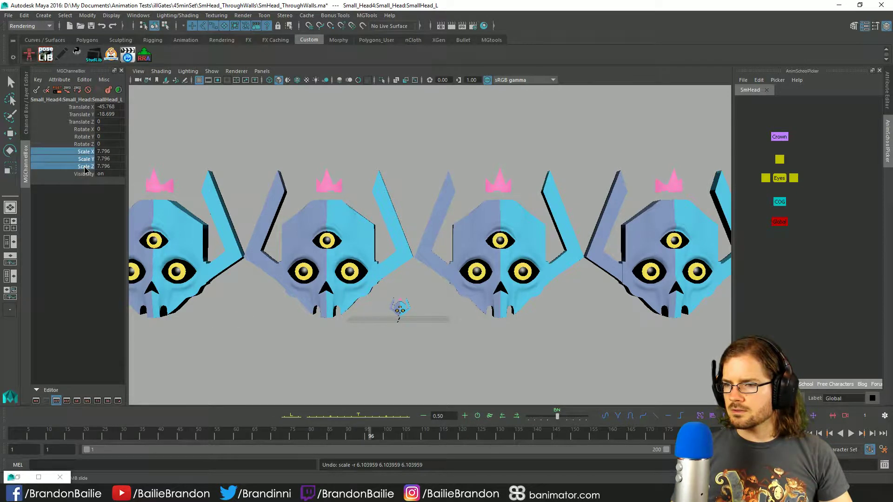
pyautogui.rightClick(107, 158)
pyautogui.click(114, 155)
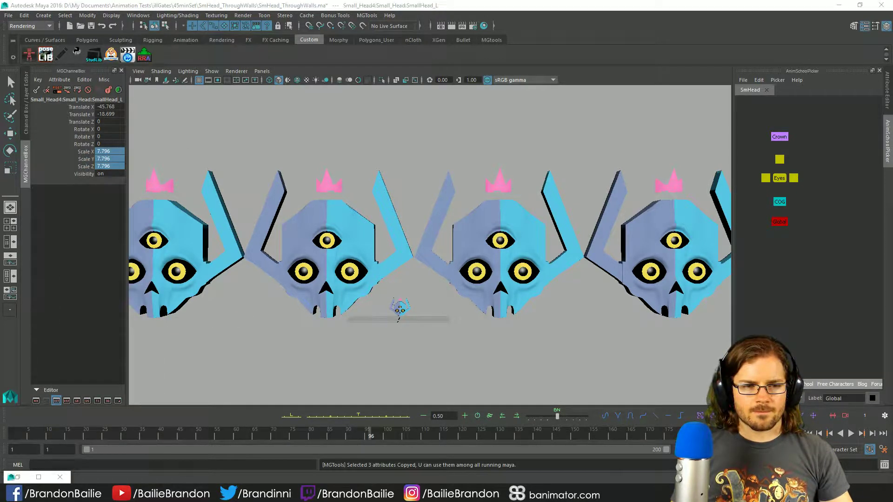
pyautogui.click(399, 309)
pyautogui.press('r')
pyautogui.click(556, 285)
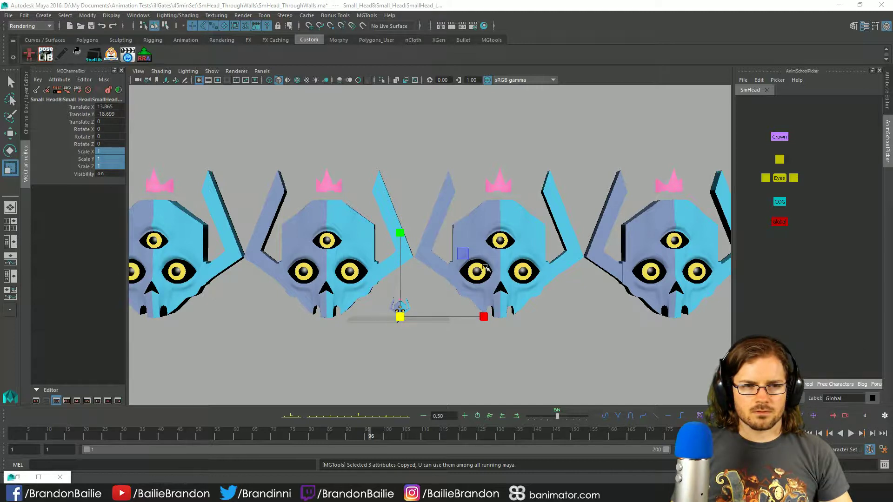
pyautogui.rightClick(110, 155)
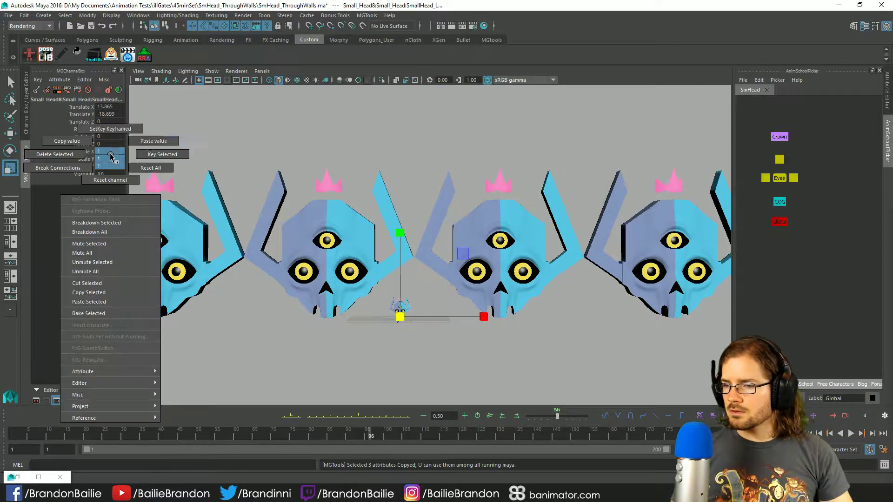
pyautogui.click(148, 142)
# Step: Move the new heads to about X -3.8 and Y -55.1, directly below the first head
pyautogui.press('q')
pyautogui.press('w')
pyautogui.moveTo(398, 225); pyautogui.dragTo(421, 200)
pyautogui.hotkey('ctrl', 'z')
pyautogui.moveTo(492, 316); pyautogui.dragTo(419, 313)
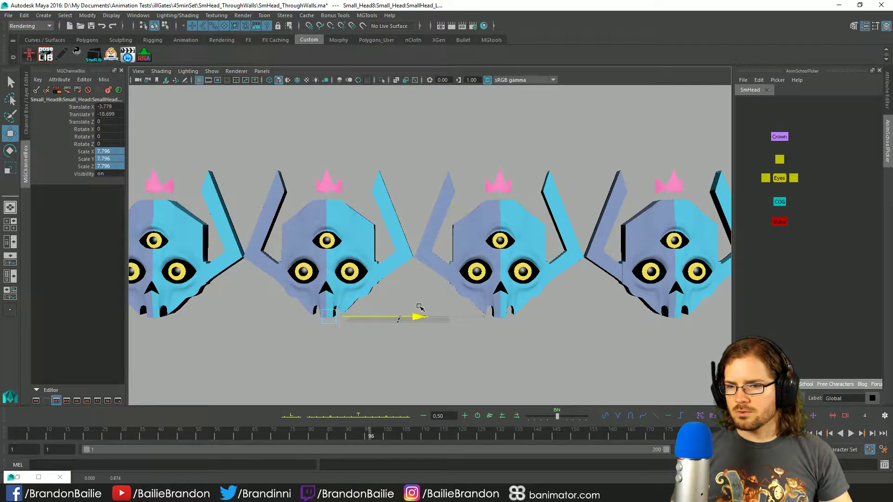
pyautogui.moveTo(330, 227); pyautogui.dragTo(332, 379)
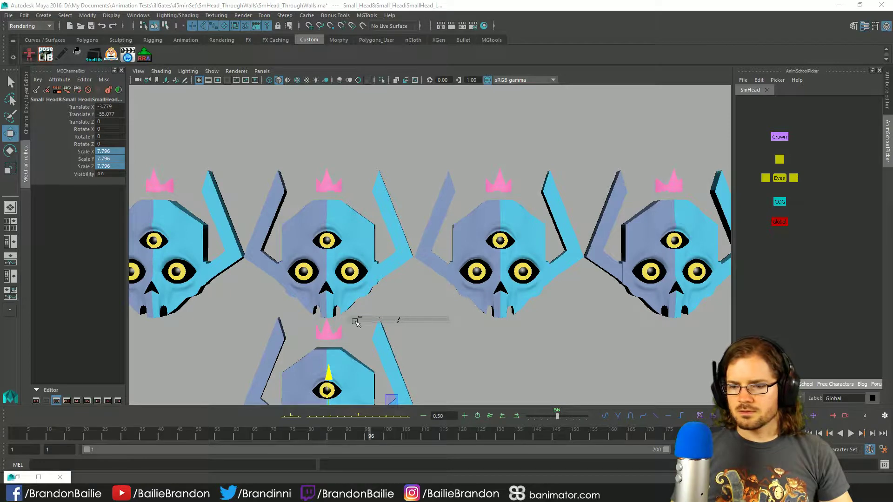
# Step: Try shifting the new lower-row heads sideways along X, and undo the moves
pyautogui.click(82, 107)
pyautogui.moveTo(502, 316); pyautogui.dragTo(622, 320, button='middle')
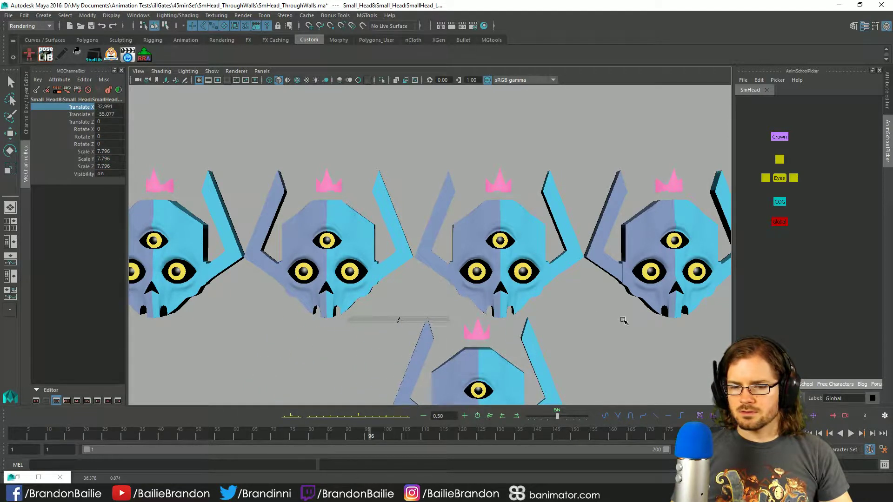
pyautogui.hotkey('ctrl', 'z')
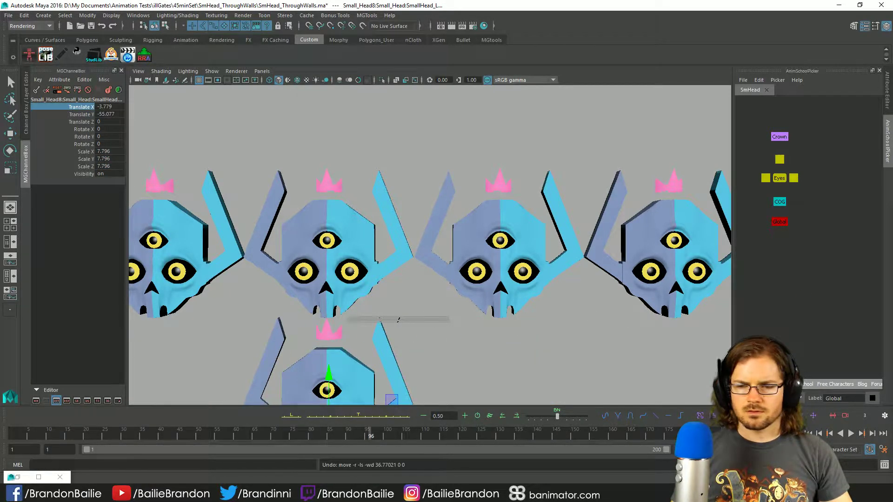
pyautogui.keyDown('alt'); pyautogui.moveTo(398, 320); pyautogui.dragTo(318, 265); pyautogui.keyUp('alt')
pyautogui.moveTo(484, 316)
pyautogui.mouseDown()
pyautogui.moveTo(522, 313)
pyautogui.moveTo(490, 314)
pyautogui.mouseUp()
pyautogui.hotkey('ctrl', 'z')
pyautogui.hotkey('ctrl', 'z')
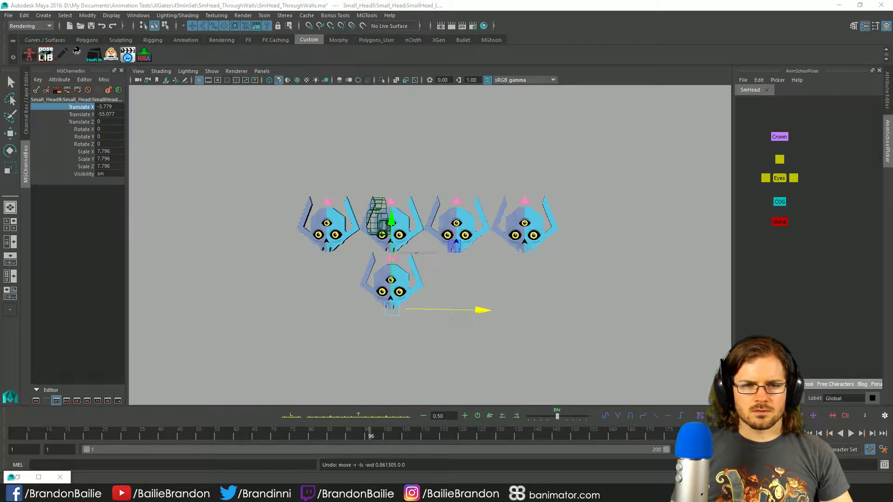
pyautogui.press('w')
pyautogui.moveTo(479, 308); pyautogui.dragTo(454, 307)
pyautogui.hotkey('ctrl', 'z')
pyautogui.hotkey('ctrl', 'z')
pyautogui.hotkey('ctrl', 'z')
pyautogui.hotkey('ctrl', 'z')
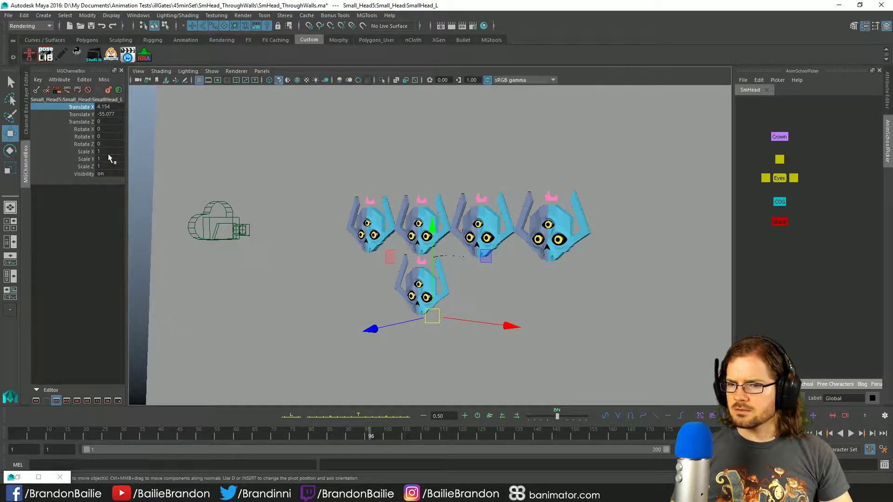
# Step: Copy the 7.796 scale values from the Small_Head4 SmallHead_L group and paste them onto the four lower-row head groups
pyautogui.click(369, 225)
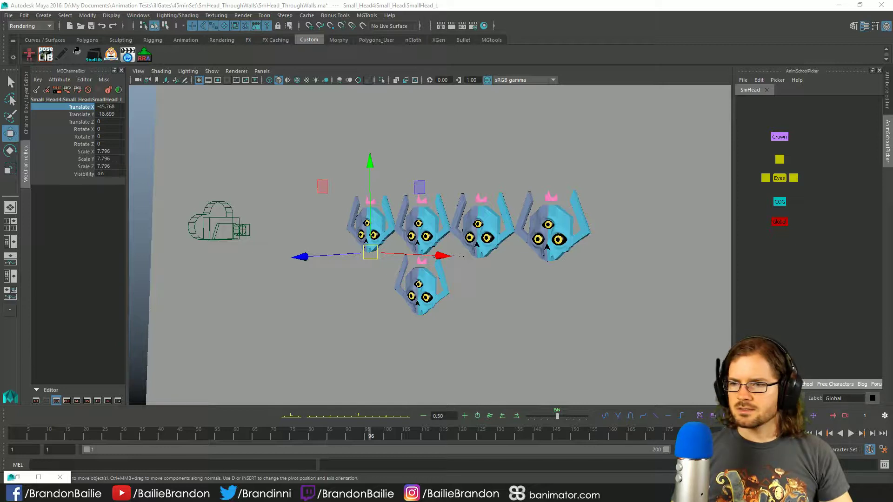
pyautogui.moveTo(98, 151); pyautogui.dragTo(116, 167)
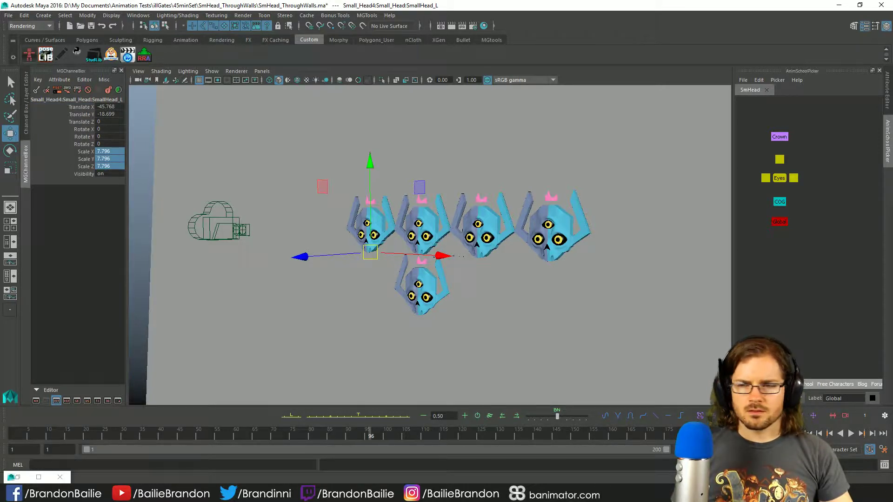
pyautogui.click(421, 289)
pyautogui.keyDown('shift'); pyautogui.click(411, 285); pyautogui.keyUp('shift')
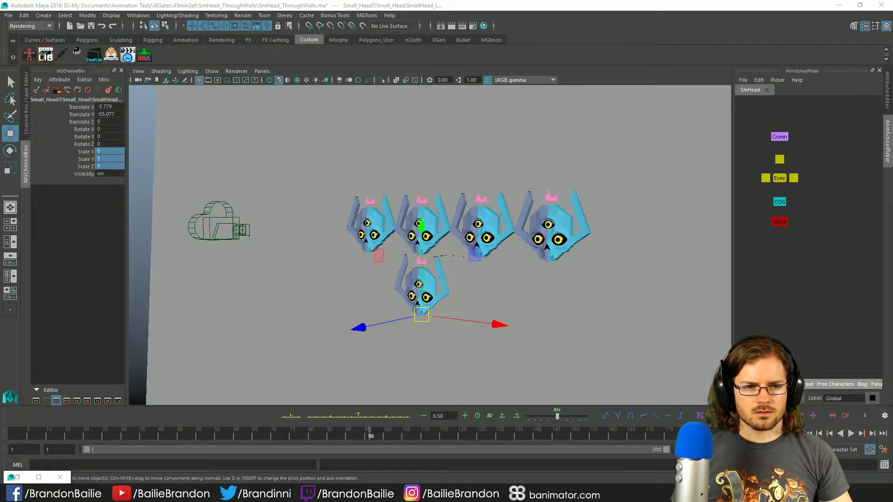
pyautogui.click(107, 166)
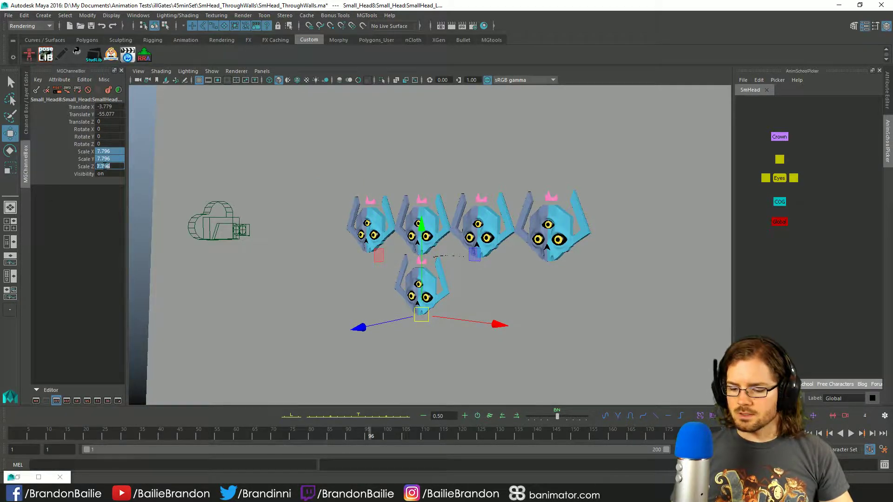
pyautogui.press('Return')
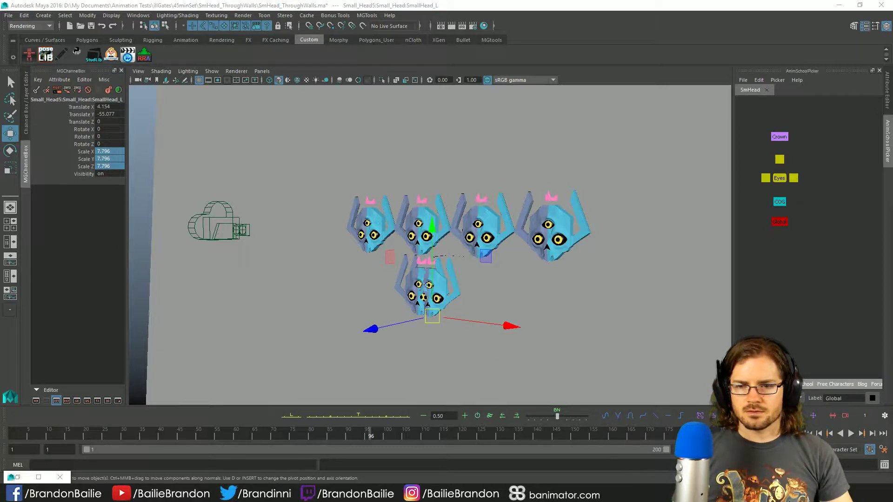
# Step: Slide one overlapping lower head along X under the first column and move the Small_Head8 head to X 38.1
pyautogui.keyDown('alt'); pyautogui.moveTo(489, 303); pyautogui.dragTo(526, 313); pyautogui.keyUp('alt')
pyautogui.keyDown('alt'); pyautogui.moveTo(525, 313); pyautogui.dragTo(554, 316, button='right'); pyautogui.keyUp('alt')
pyautogui.keyDown('alt'); pyautogui.moveTo(554, 317); pyautogui.dragTo(545, 246, button='middle'); pyautogui.keyUp('alt')
pyautogui.keyDown('alt'); pyautogui.moveTo(521, 266); pyautogui.dragTo(531, 270, button='right'); pyautogui.keyUp('alt')
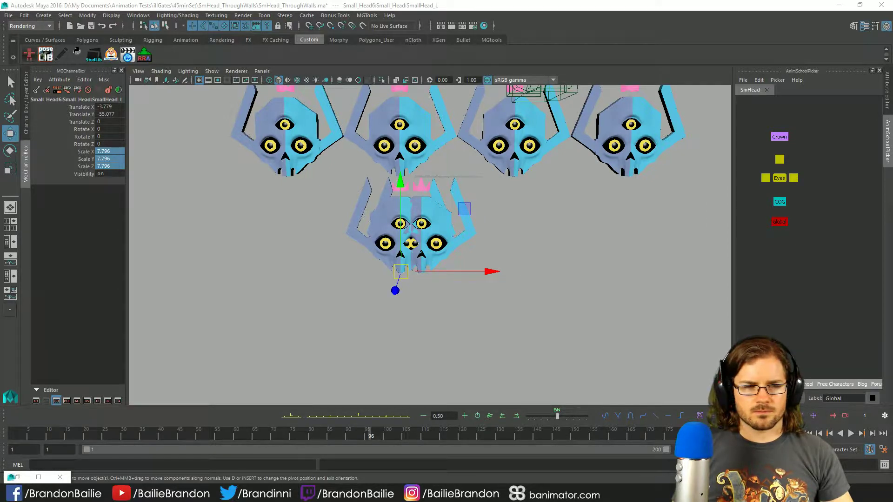
pyautogui.moveTo(505, 268); pyautogui.dragTo(379, 257)
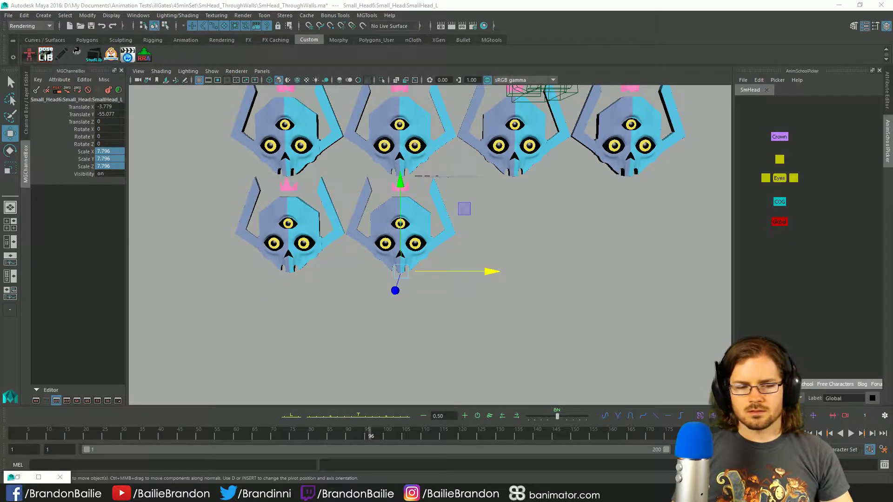
pyautogui.hotkey('ctrl', 'd')
pyautogui.moveTo(489, 271); pyautogui.dragTo(598, 265)
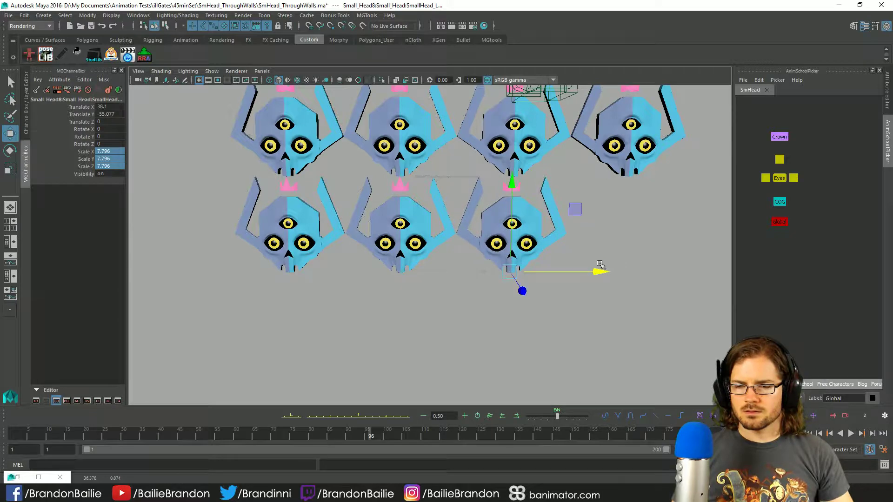
# Step: Switch to the orthographic front view and grid-snap the Small_Head8 head to X 80.865 and the Small_Head7 head to X 37.865
pyautogui.press('space')
pyautogui.press('space')
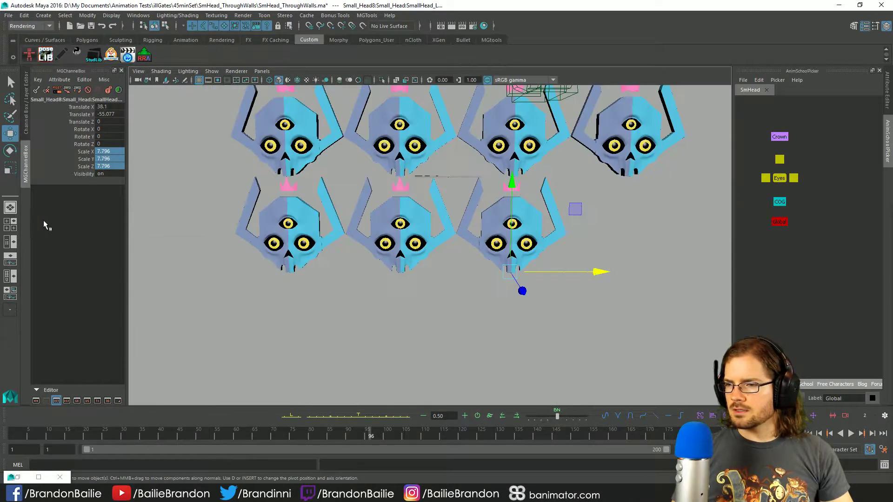
pyautogui.click(258, 72)
pyautogui.moveTo(291, 99)
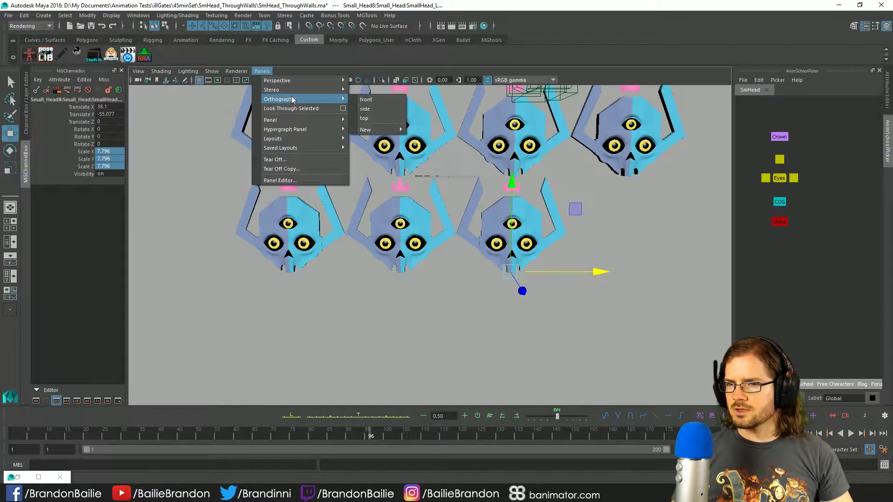
pyautogui.click(367, 100)
pyautogui.scroll(-10, 295, 250)
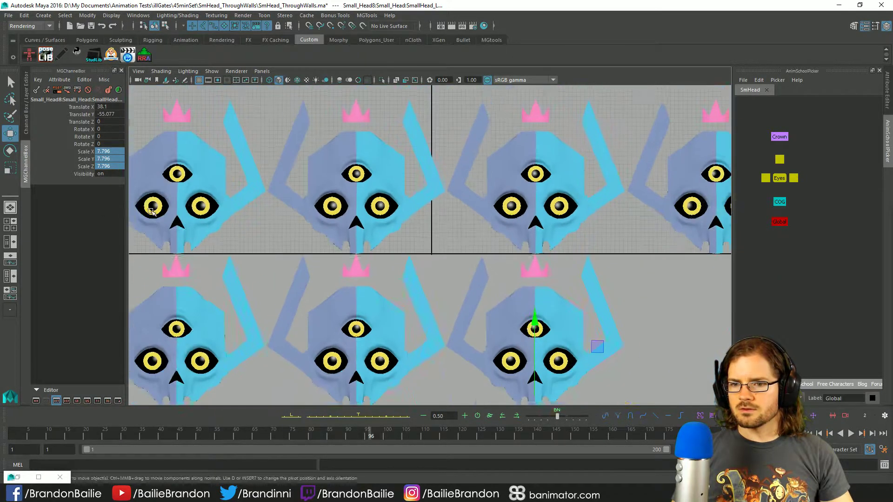
pyautogui.keyDown('alt'); pyautogui.moveTo(359, 261); pyautogui.dragTo(386, 270, button='middle'); pyautogui.keyUp('alt')
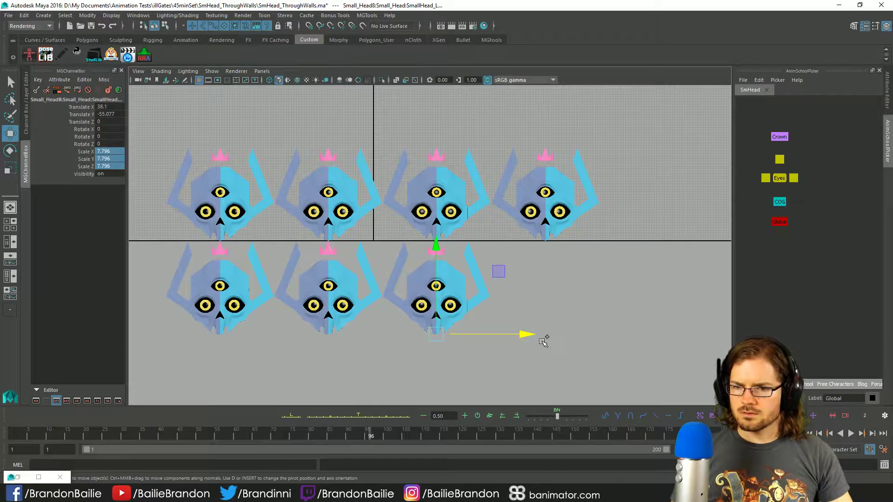
pyautogui.moveTo(436, 334); pyautogui.dragTo(546, 331)
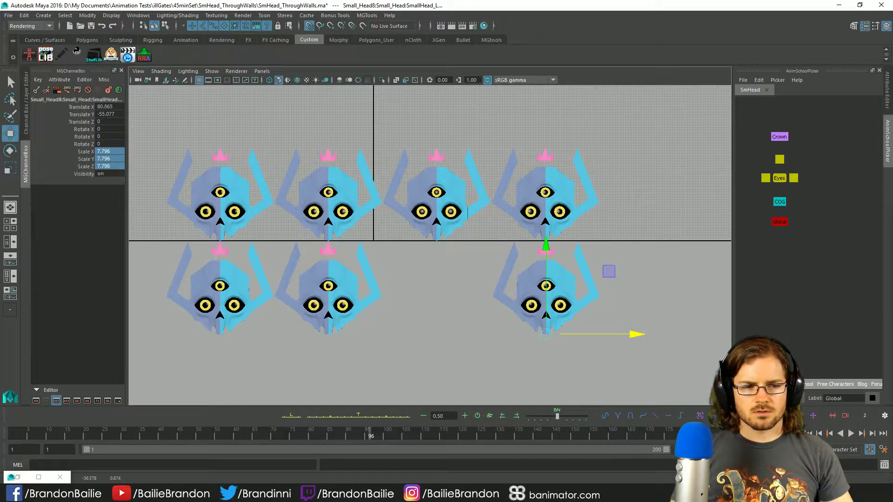
pyautogui.moveTo(546, 333); pyautogui.dragTo(435, 335)
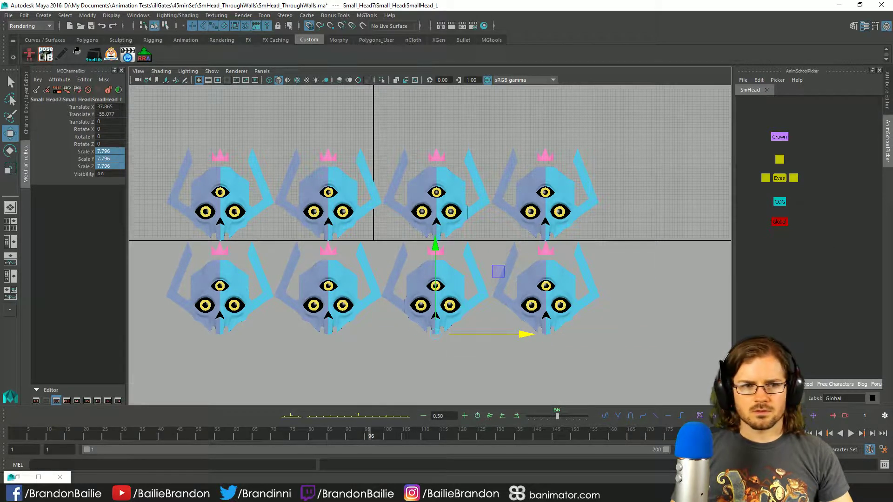
# Step: Snap the upper row's second, third and fourth heads along X onto the grid, with Small_Head1 at -3.135 and Small_Head3 at 80.865
pyautogui.click(328, 200)
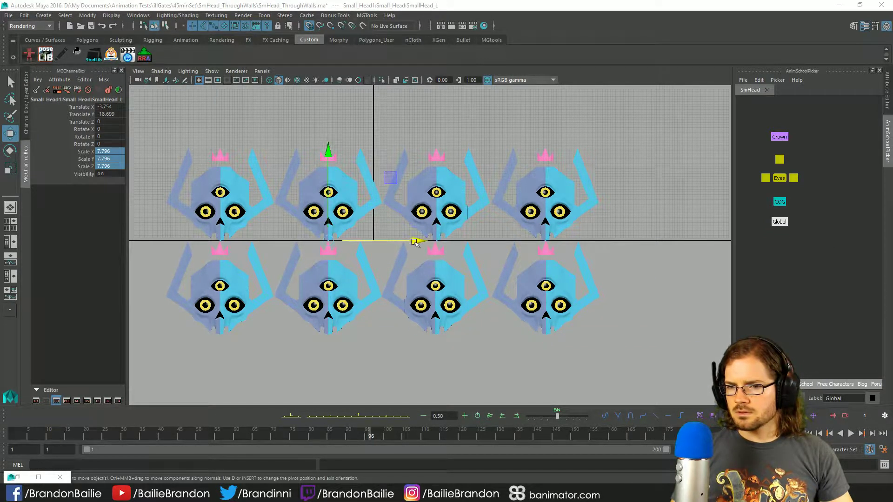
pyautogui.moveTo(415, 240)
pyautogui.mouseDown()
pyautogui.moveTo(505, 239)
pyautogui.moveTo(423, 240)
pyautogui.mouseUp()
pyautogui.moveTo(334, 251); pyautogui.dragTo(332, 253, button='middle')
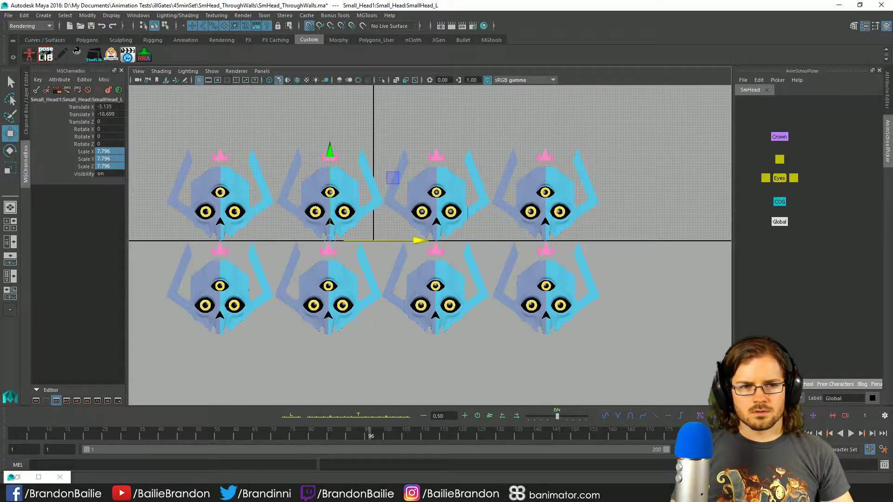
pyautogui.click(469, 236)
pyautogui.moveTo(522, 240); pyautogui.dragTo(434, 247, button='middle')
pyautogui.click(587, 279)
pyautogui.moveTo(634, 241)
pyautogui.mouseDown()
pyautogui.moveTo(722, 241)
pyautogui.moveTo(612, 242)
pyautogui.moveTo(635, 241)
pyautogui.mouseUp()
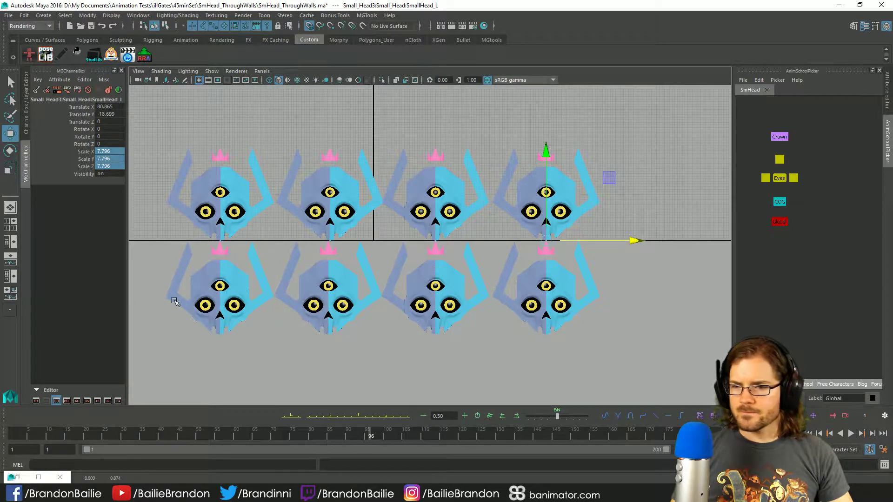
# Step: Grid-snap both leftmost heads, placing Small_Head5 at X -46.135, and snap Small_Head6 to X -3.135, Y -55.699
pyautogui.click(264, 252)
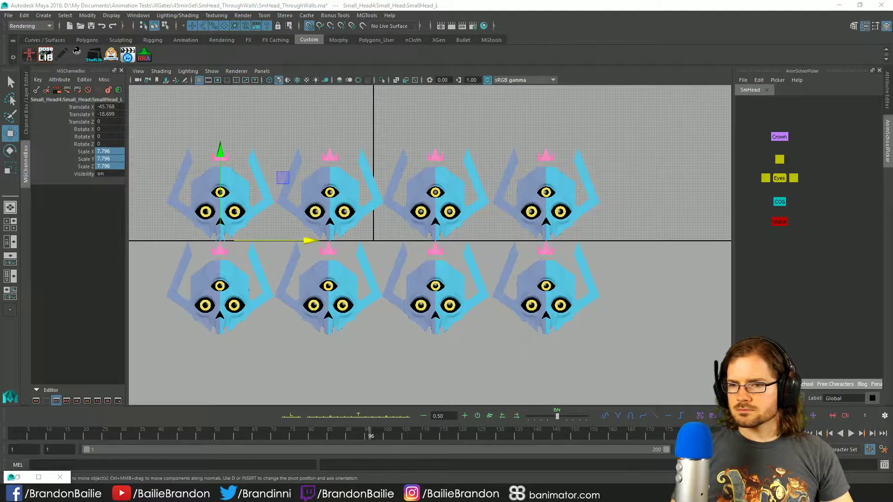
pyautogui.moveTo(222, 241)
pyautogui.mouseDown()
pyautogui.moveTo(318, 241)
pyautogui.moveTo(229, 240)
pyautogui.moveTo(217, 250)
pyautogui.mouseUp()
pyautogui.hotkey('ctrl', 'z')
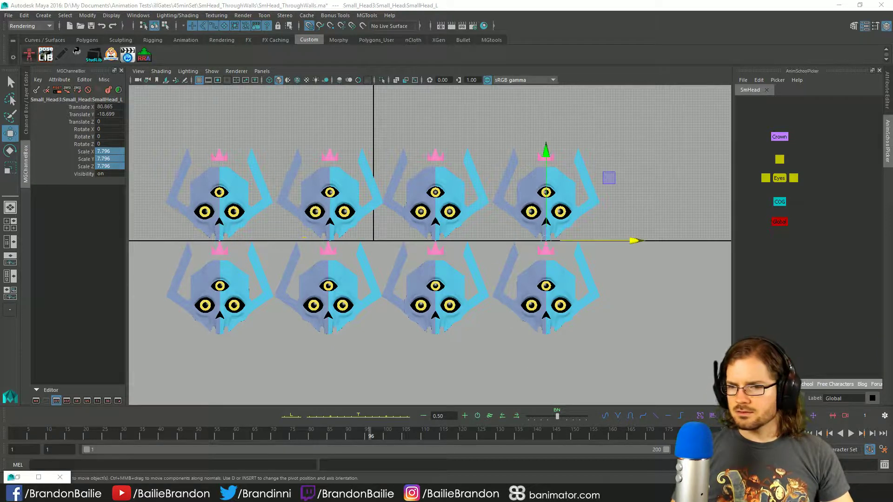
pyautogui.click(228, 218)
pyautogui.click(237, 327)
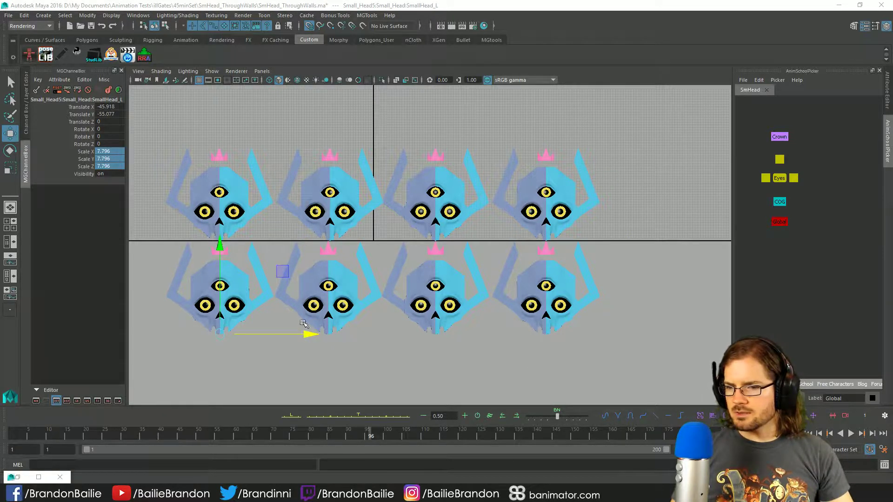
pyautogui.moveTo(309, 336)
pyautogui.mouseDown()
pyautogui.moveTo(362, 335)
pyautogui.moveTo(307, 334)
pyautogui.mouseUp()
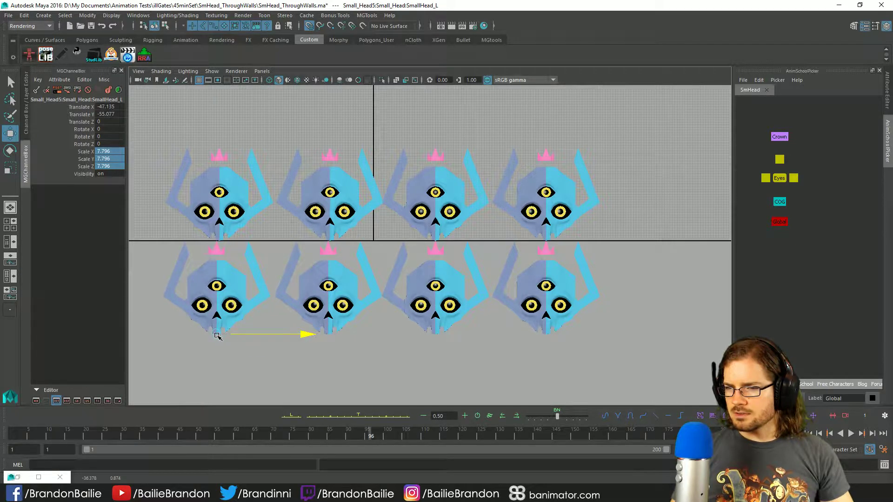
pyautogui.moveTo(218, 335); pyautogui.dragTo(220, 336)
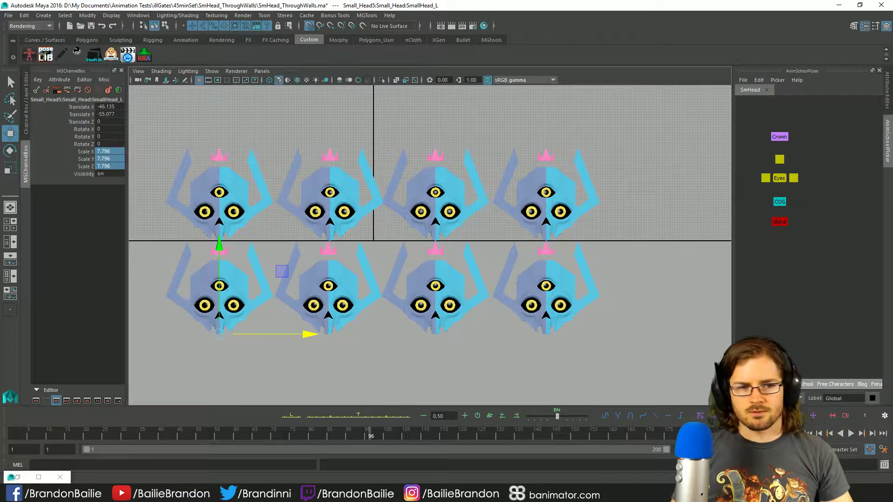
pyautogui.click(330, 335)
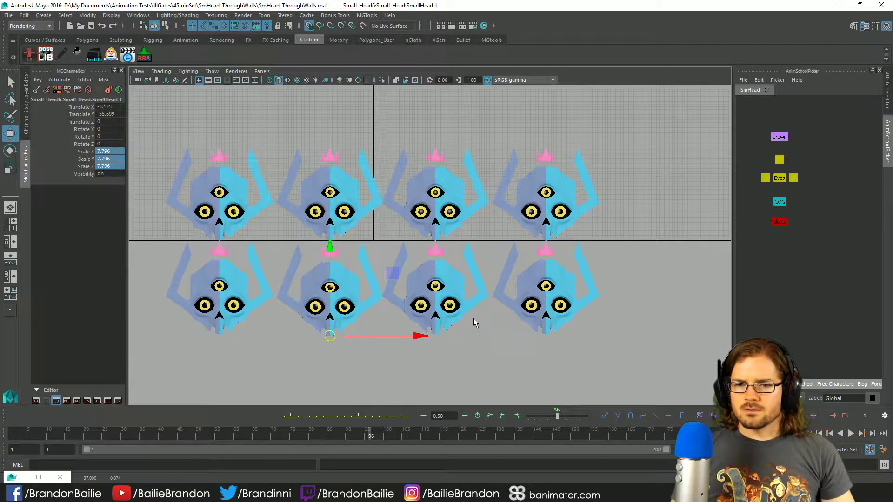
pyautogui.press('q')
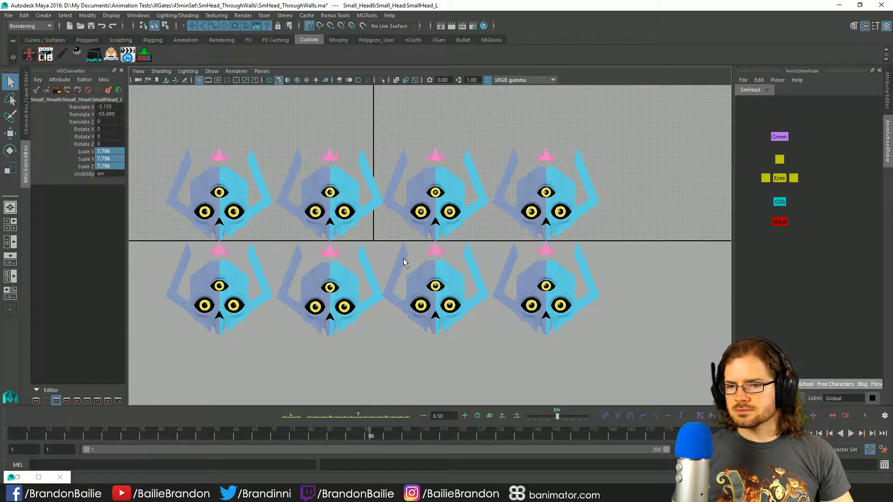
# Step: Duplicate the four references Small_Head1RN2 through Small_Head4RN in the Reference Editor, and select the new heads' SmallHead_L groups
pyautogui.keyDown('alt'); pyautogui.moveTo(419, 217); pyautogui.dragTo(491, 239, button='middle'); pyautogui.keyUp('alt')
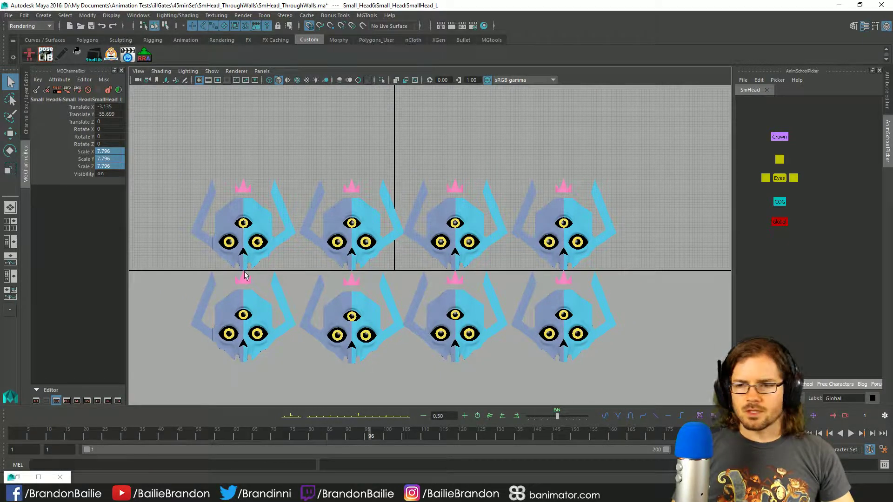
pyautogui.click(8, 16)
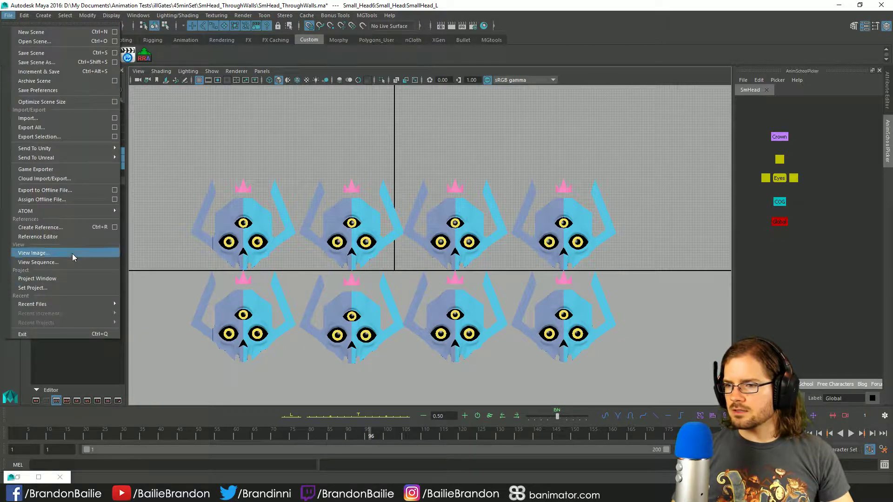
pyautogui.click(68, 237)
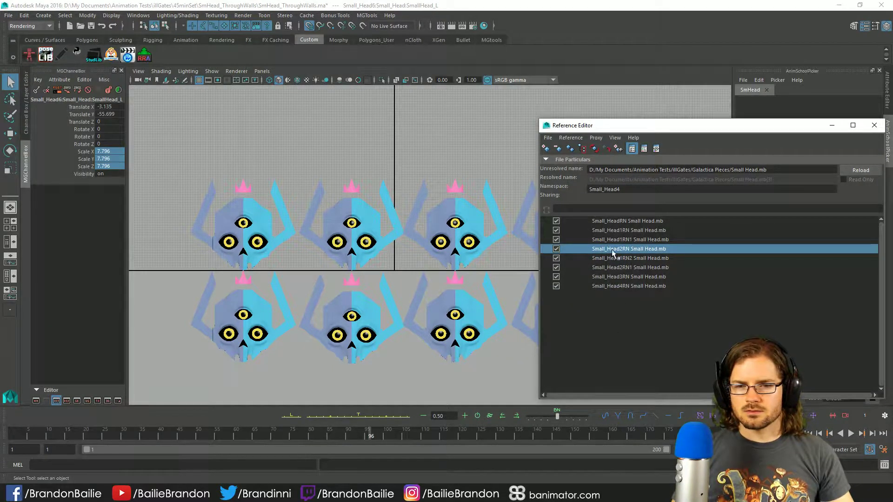
pyautogui.click(621, 259)
pyautogui.keyDown('shift'); pyautogui.click(621, 286); pyautogui.keyUp('shift')
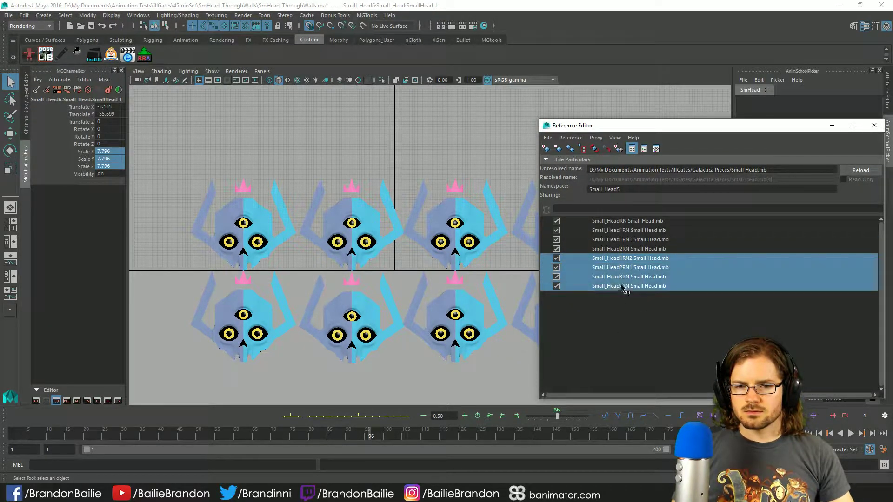
pyautogui.click(571, 149)
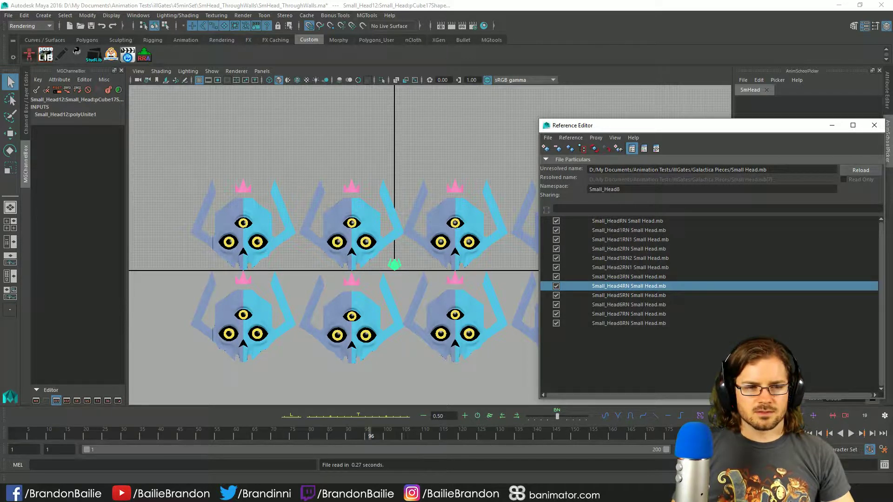
pyautogui.click(394, 265)
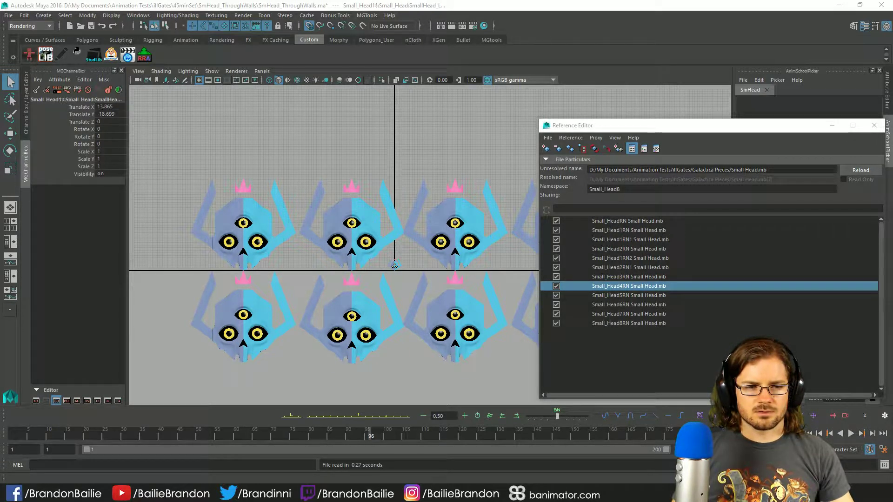
pyautogui.click(875, 125)
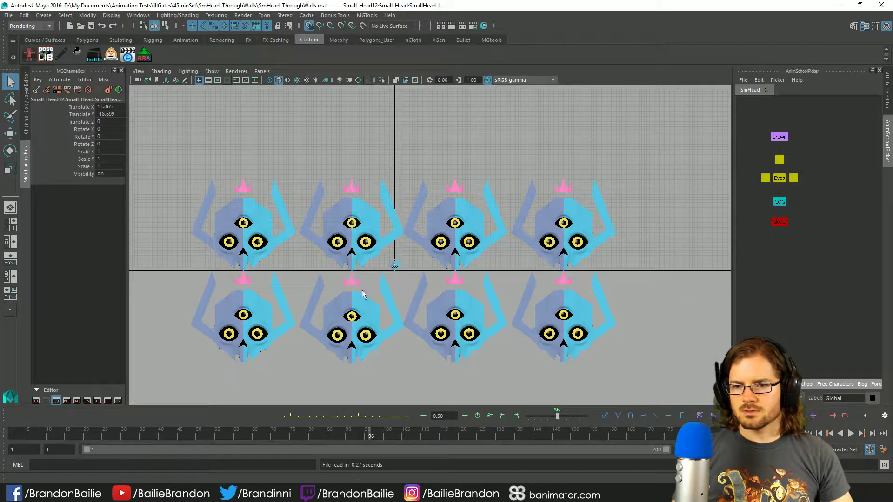
# Step: Snap the four new heads to X -3.135, Y 19.301 above the second column and set their X, Y and Z scale to 7.796
pyautogui.press('w')
pyautogui.moveTo(399, 259); pyautogui.dragTo(352, 176)
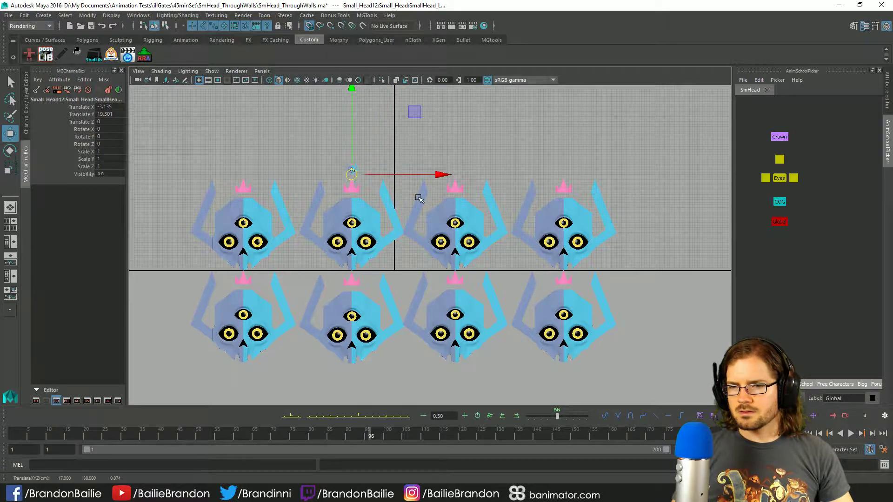
pyautogui.moveTo(101, 152)
pyautogui.mouseDown()
pyautogui.moveTo(101, 166)
pyautogui.moveTo(110, 164)
pyautogui.mouseUp()
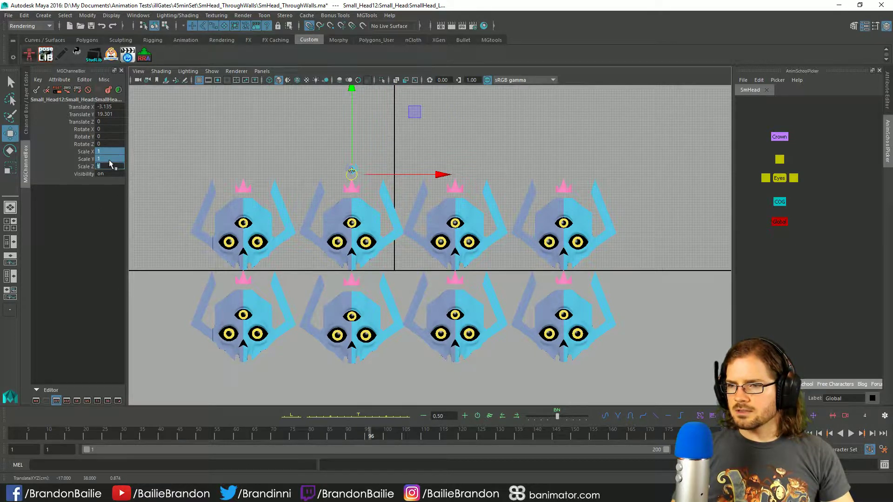
pyautogui.write('7.796')
pyautogui.press('Return')
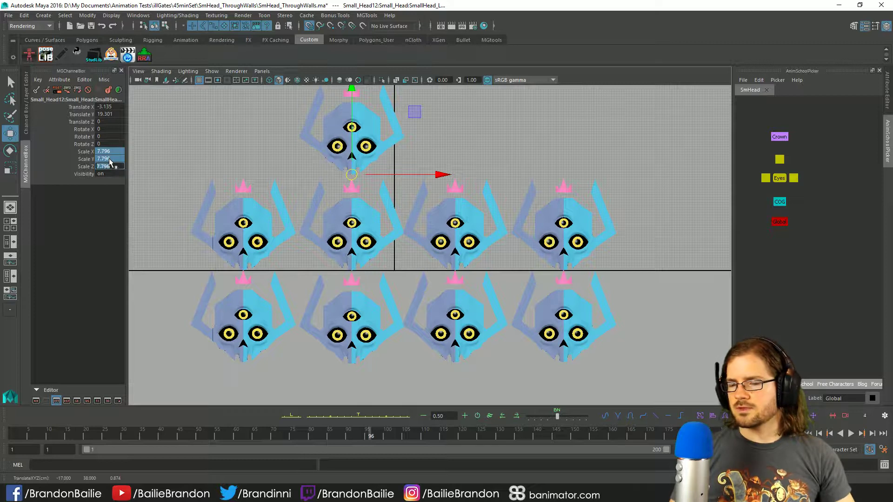
# Step: Grid-snap the new top-row heads: Small_Head9 to X -46.135, Small_Head11 to X 37.865 and Small_Head12 to X 80.865, the last two at Y 20.301
pyautogui.hotkey('ctrl', 'd')
pyautogui.moveTo(439, 174); pyautogui.dragTo(244, 191)
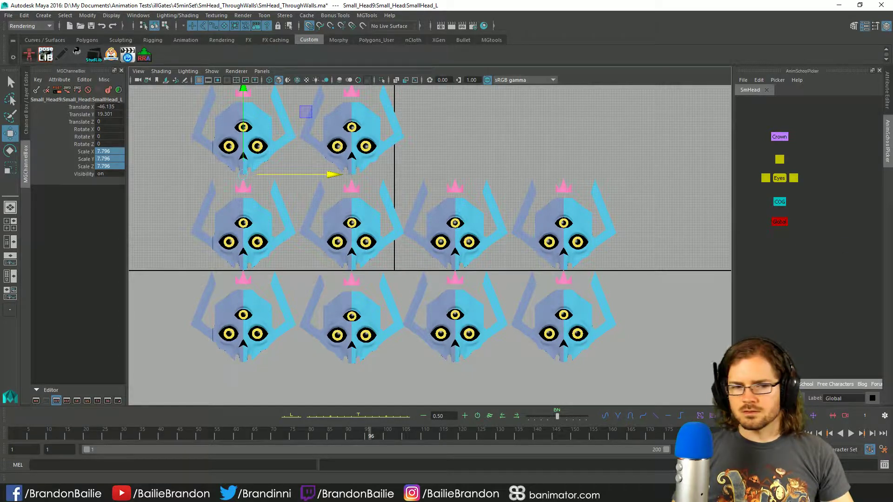
pyautogui.click(352, 140)
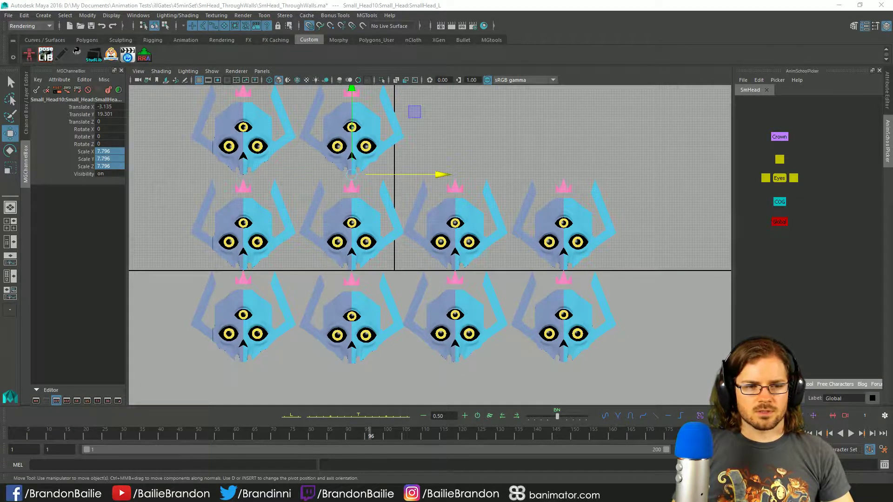
pyautogui.hotkey('ctrl', 'd')
pyautogui.moveTo(352, 173); pyautogui.dragTo(454, 169)
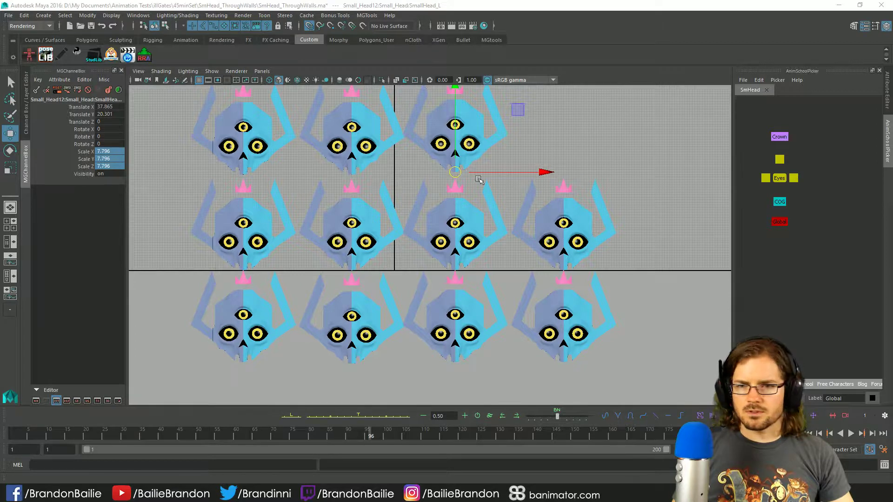
pyautogui.moveTo(543, 172); pyautogui.dragTo(565, 174)
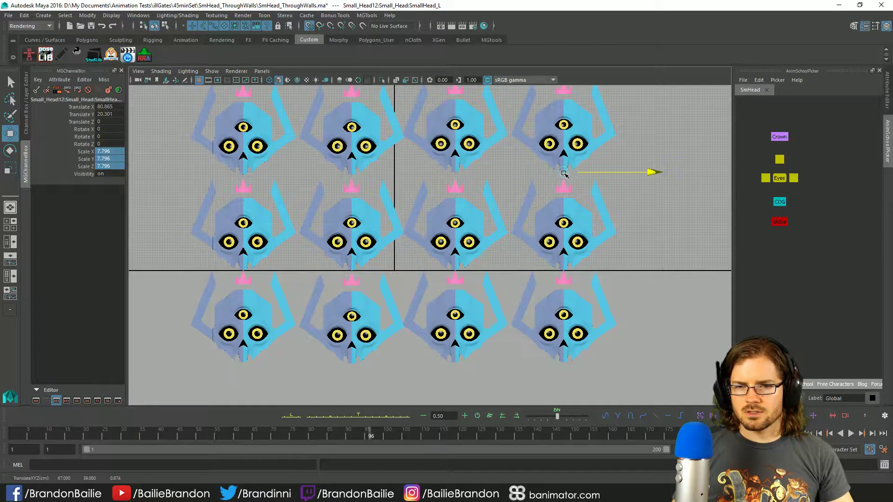
# Step: Examine the spacing and alignment of the three rows of heads in the perspective view
pyautogui.click(644, 243)
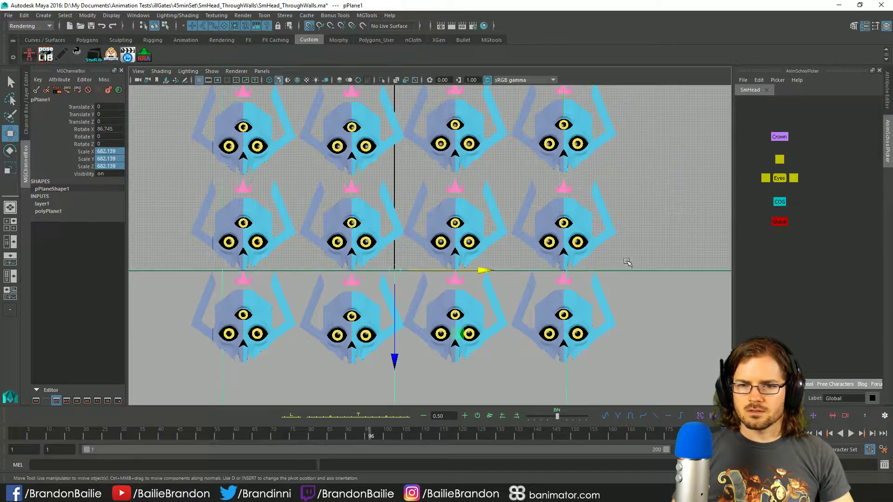
pyautogui.press('space')
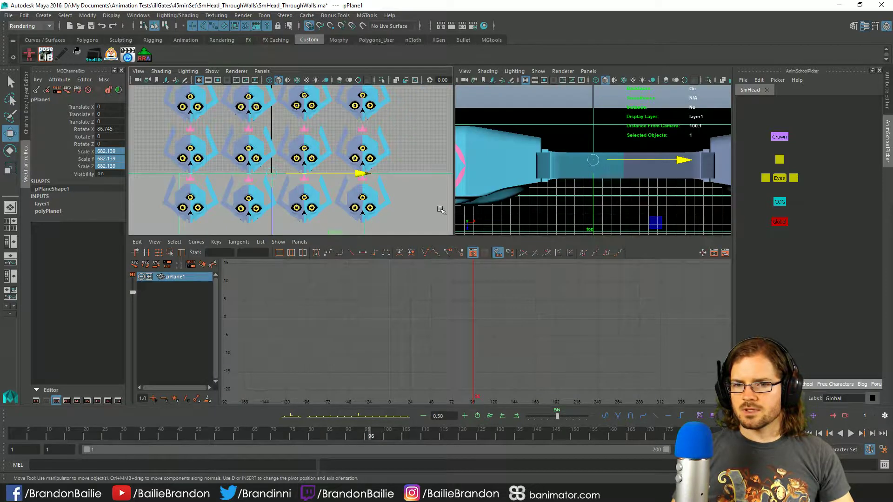
pyautogui.press('space')
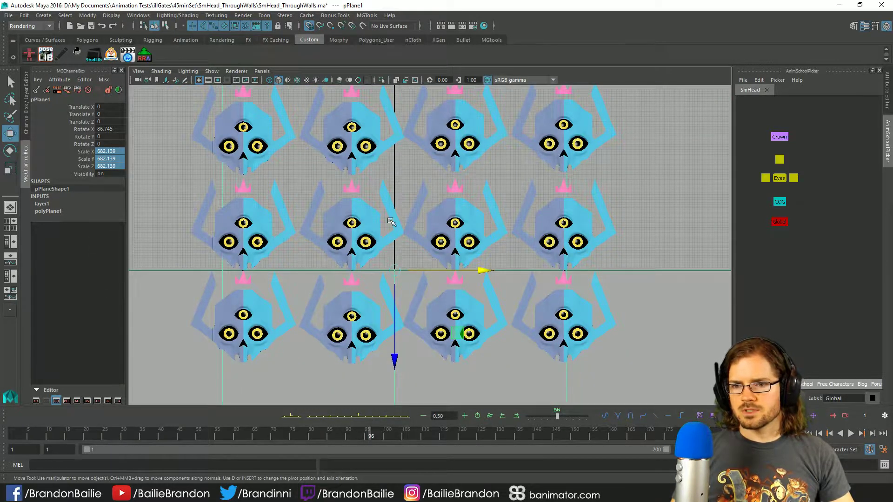
pyautogui.press('space')
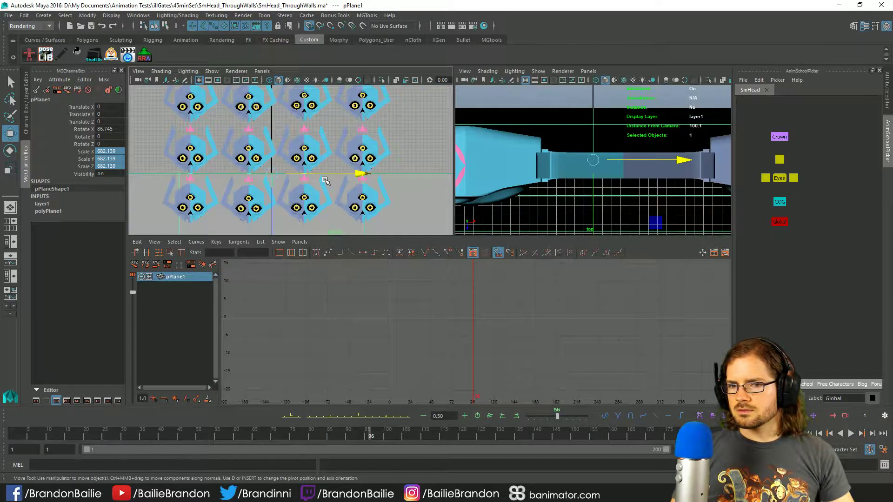
pyautogui.keyDown('alt'); pyautogui.moveTo(294, 173); pyautogui.dragTo(306, 169, button='right'); pyautogui.keyUp('alt')
pyautogui.keyDown('alt'); pyautogui.moveTo(268, 135); pyautogui.dragTo(291, 155, button='right'); pyautogui.keyUp('alt')
pyautogui.press('space')
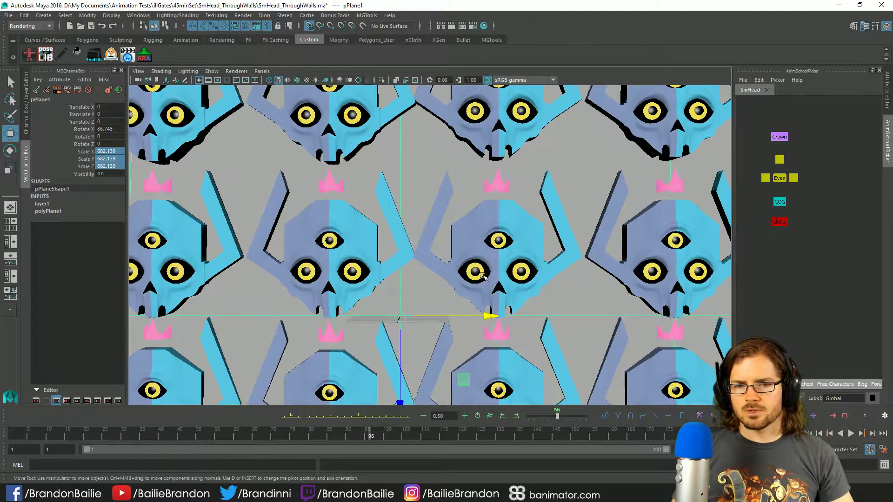
pyautogui.keyDown('alt'); pyautogui.moveTo(477, 272); pyautogui.dragTo(423, 273, button='right'); pyautogui.keyUp('alt')
pyautogui.keyDown('alt'); pyautogui.moveTo(422, 273); pyautogui.dragTo(415, 248, button='middle'); pyautogui.keyUp('alt')
pyautogui.keyDown('alt'); pyautogui.moveTo(414, 249); pyautogui.dragTo(386, 263, button='right'); pyautogui.keyUp('alt')
pyautogui.keyDown('alt'); pyautogui.middleClick(386, 264); pyautogui.keyUp('alt')
pyautogui.keyDown('alt'); pyautogui.moveTo(386, 263); pyautogui.dragTo(386, 263, button='middle'); pyautogui.keyUp('alt')
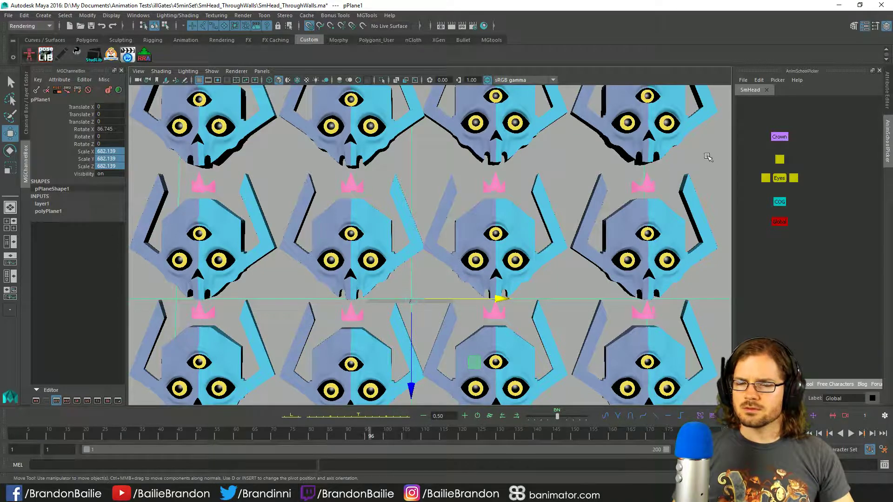
pyautogui.click(501, 145)
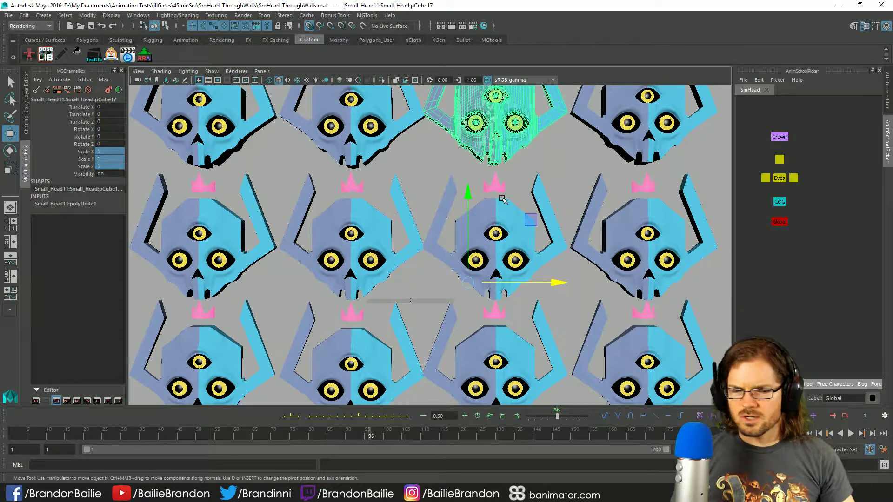
pyautogui.keyDown('alt'); pyautogui.moveTo(520, 223); pyautogui.dragTo(525, 244); pyautogui.keyUp('alt')
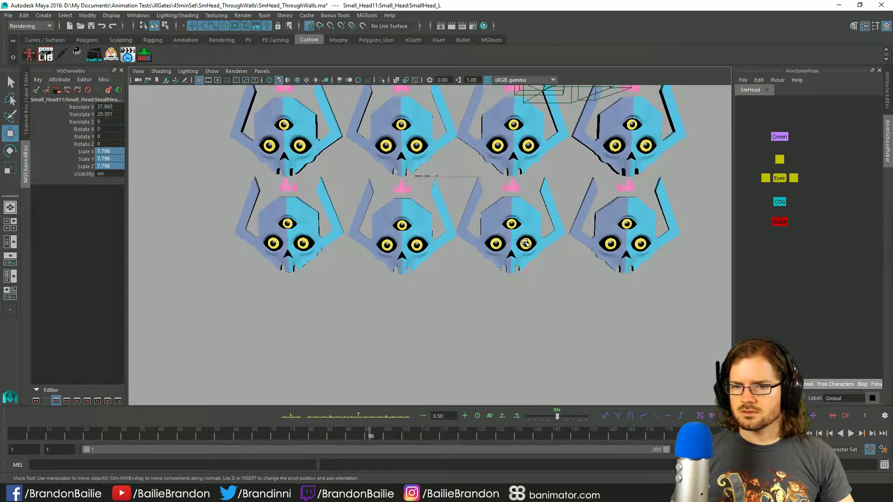
pyautogui.keyDown('alt'); pyautogui.moveTo(232, 184); pyautogui.dragTo(284, 201, button='right'); pyautogui.keyUp('alt')
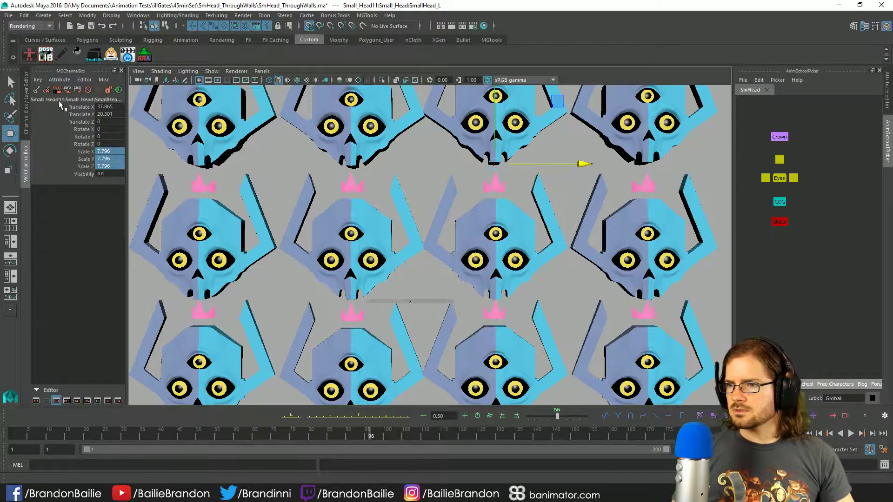
# Step: Select all twelve heads' SmallHead_L groups in the front view and add one shared Global button for them to the SmHead picker
pyautogui.click(262, 71)
pyautogui.moveTo(316, 101)
pyautogui.click(366, 102)
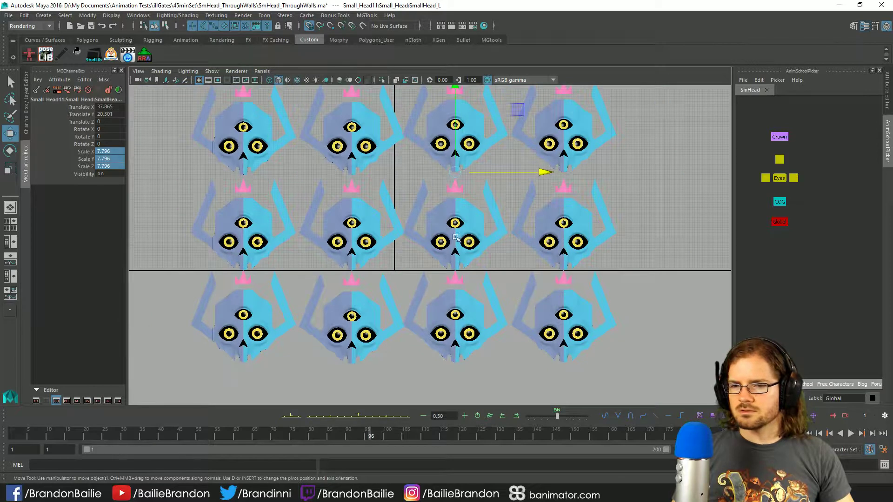
pyautogui.keyDown('alt'); pyautogui.moveTo(391, 234); pyautogui.dragTo(402, 239, button='middle'); pyautogui.keyUp('alt')
pyautogui.click(779, 221)
pyautogui.keyDown('shift'); pyautogui.click(467, 273); pyautogui.keyUp('shift')
pyautogui.click(575, 274)
pyautogui.click(254, 275)
pyautogui.click(254, 366)
pyautogui.click(363, 367)
pyautogui.click(466, 366)
pyautogui.click(575, 366)
pyautogui.click(254, 180)
pyautogui.click(363, 181)
pyautogui.click(466, 180)
pyautogui.click(574, 181)
pyautogui.rightClick(805, 241)
pyautogui.click(838, 245)
pyautogui.click(812, 289)
pyautogui.click(820, 239)
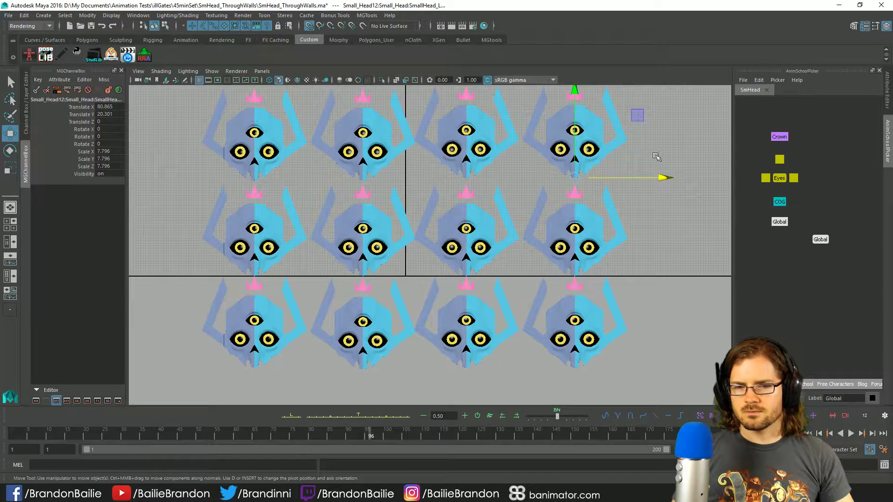
# Step: Shift all twelve heads along X so Small_Head12 sits at 76.865, and set the four top-row heads' Translate Y to 19.301
pyautogui.moveTo(665, 179); pyautogui.dragTo(565, 181)
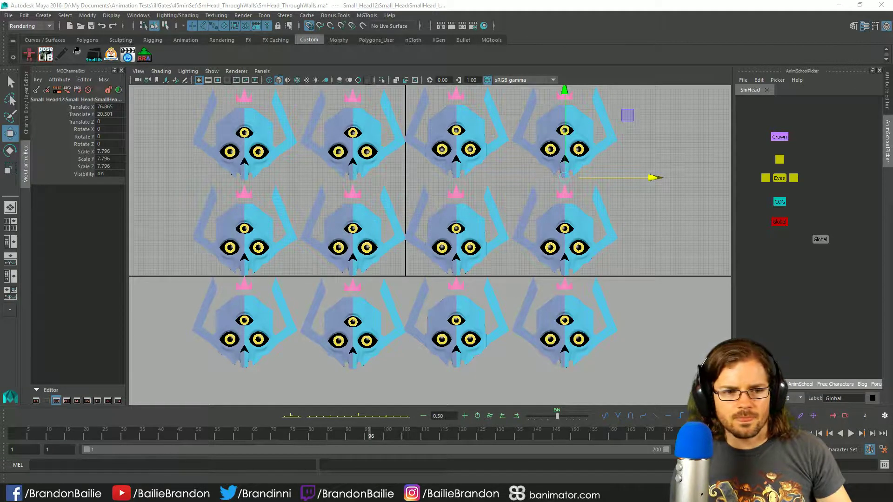
pyautogui.click(352, 144)
pyautogui.click(244, 149)
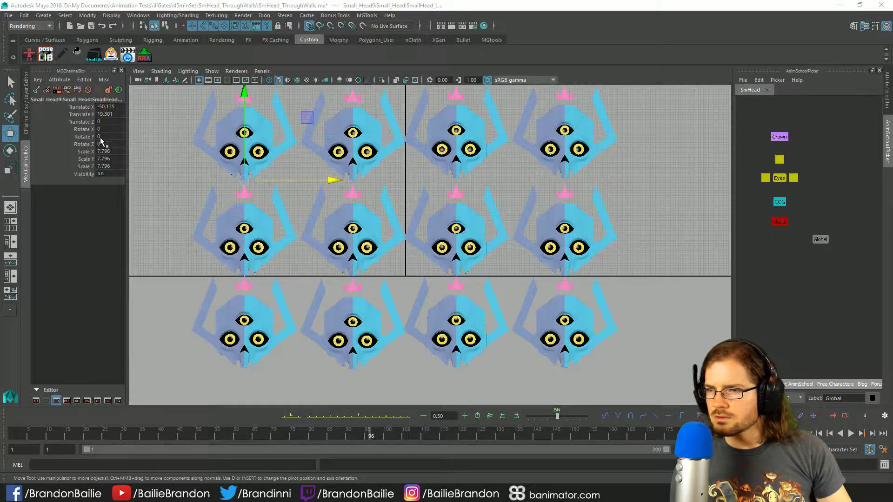
pyautogui.doubleClick(106, 114)
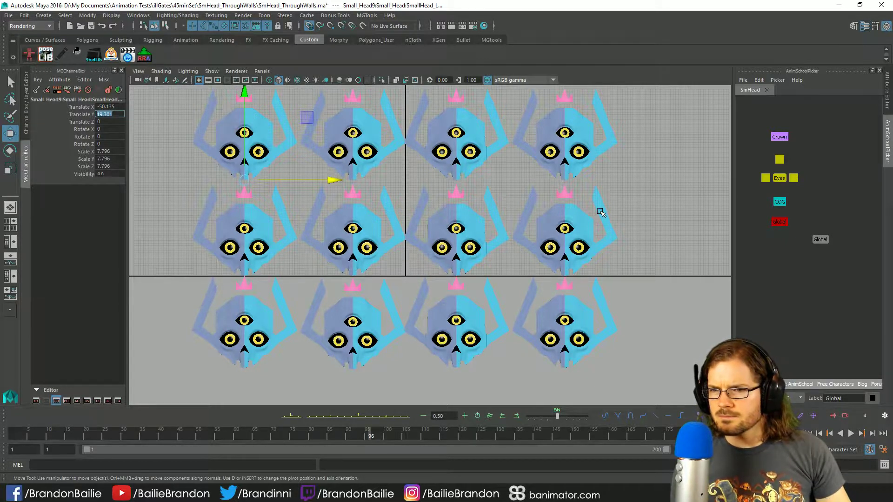
pyautogui.press('Return')
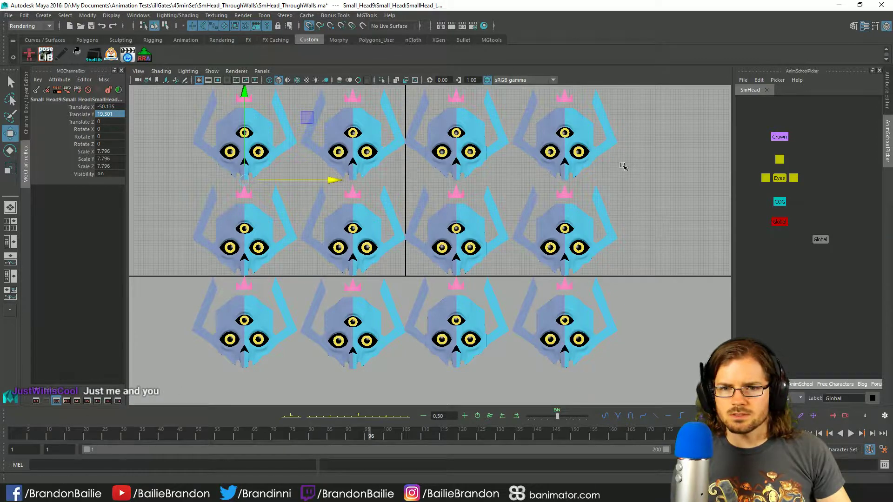
# Step: Select the six heads in the third and fourth columns and shift them along X, placing Small_Head12 at 78.865
pyautogui.click(471, 233)
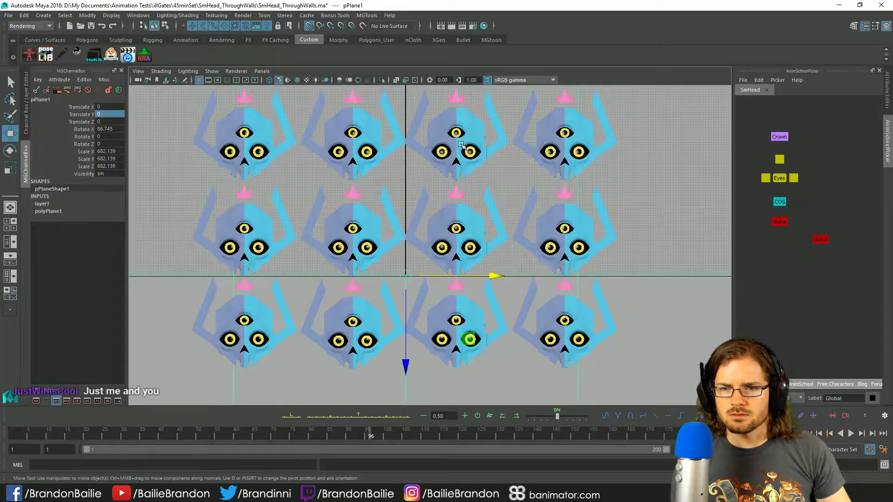
pyautogui.keyDown('shift'); pyautogui.click(471, 232); pyautogui.keyUp('shift')
pyautogui.keyDown('shift'); pyautogui.click(586, 219); pyautogui.keyUp('shift')
pyautogui.keyDown('shift'); pyautogui.click(478, 317); pyautogui.keyUp('shift')
pyautogui.keyDown('shift'); pyautogui.click(565, 310); pyautogui.keyUp('shift')
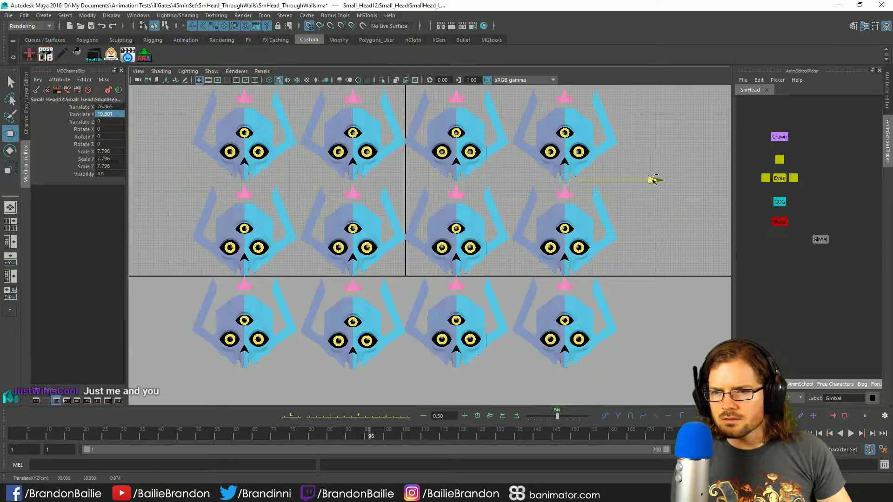
pyautogui.moveTo(653, 180); pyautogui.dragTo(656, 179)
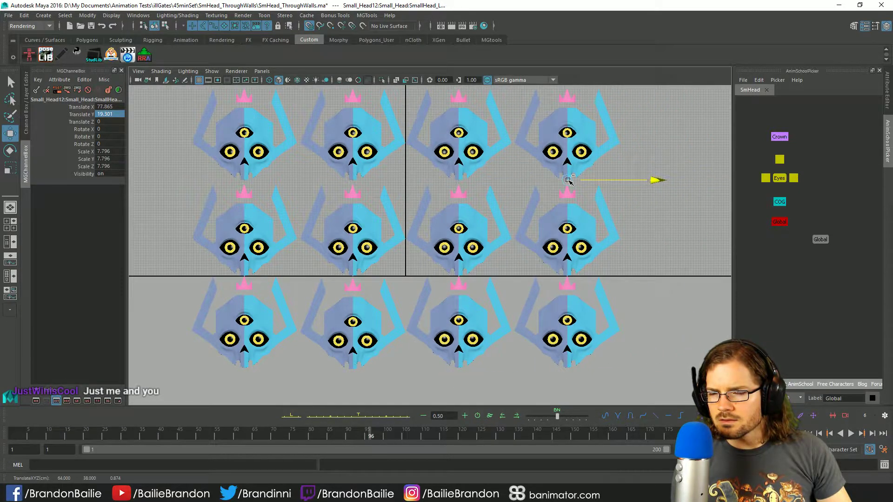
pyautogui.moveTo(569, 180); pyautogui.dragTo(571, 181)
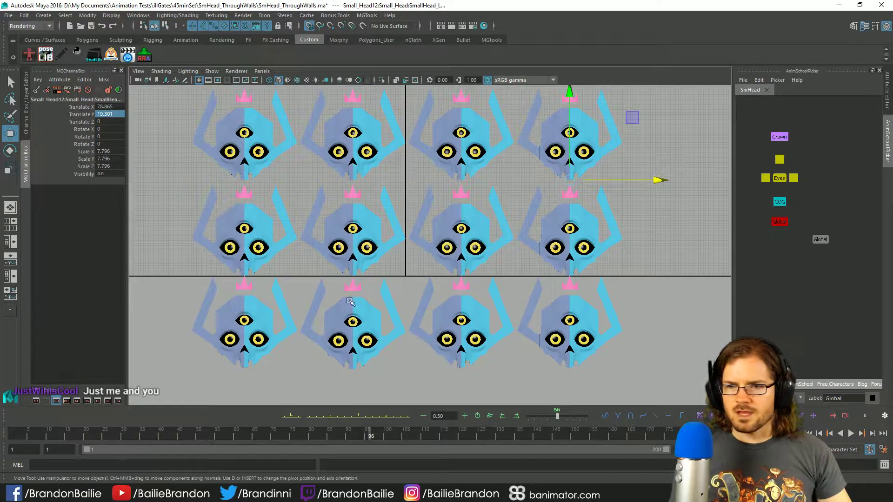
pyautogui.moveTo(165, 120); pyautogui.dragTo(353, 372)
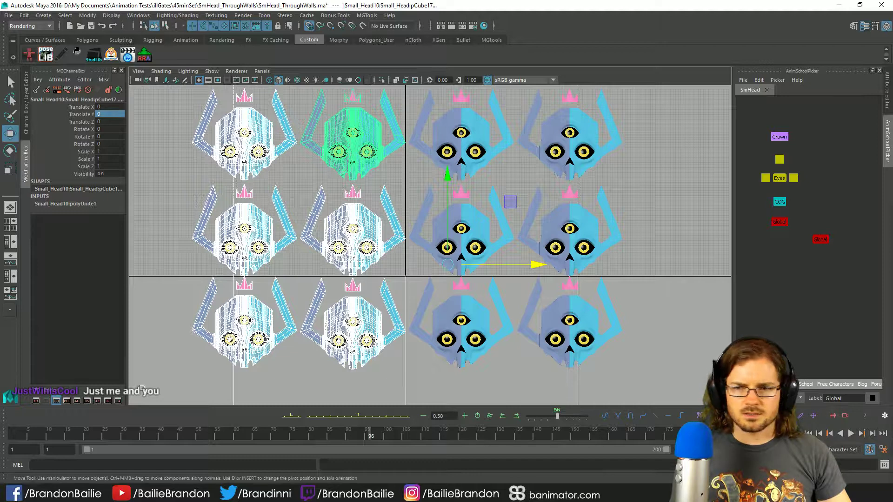
pyautogui.click(24, 110)
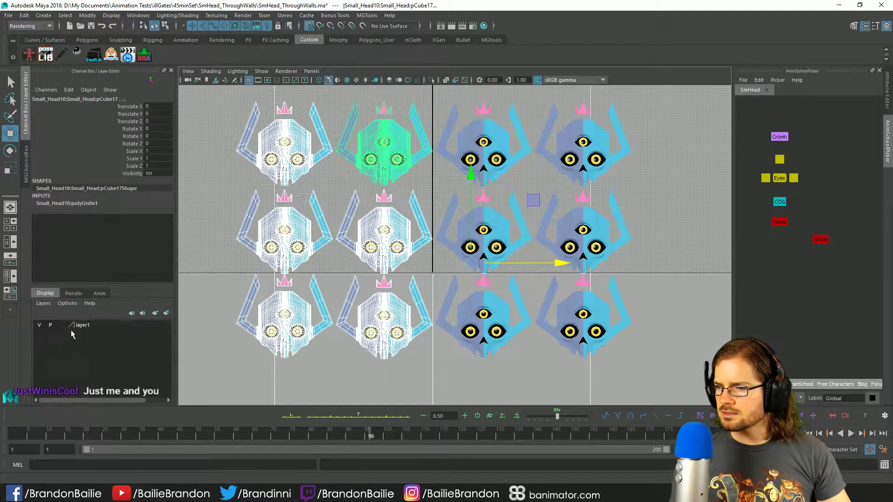
pyautogui.click(25, 163)
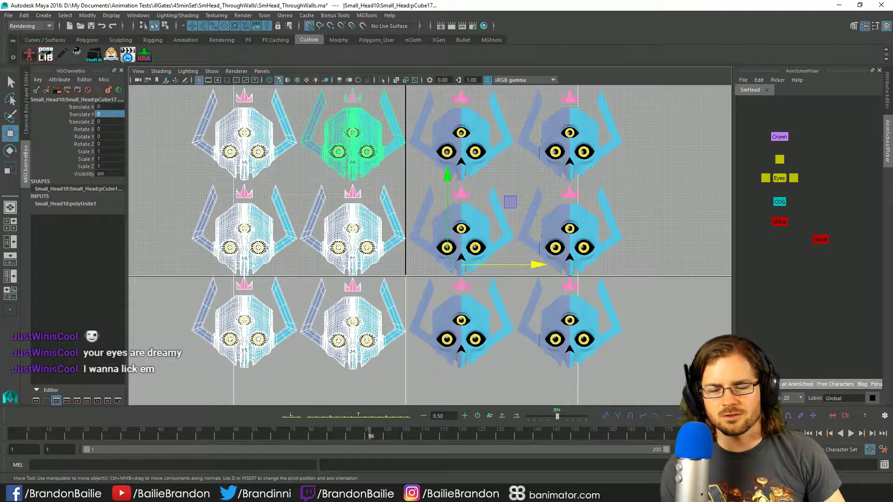
pyautogui.press('q')
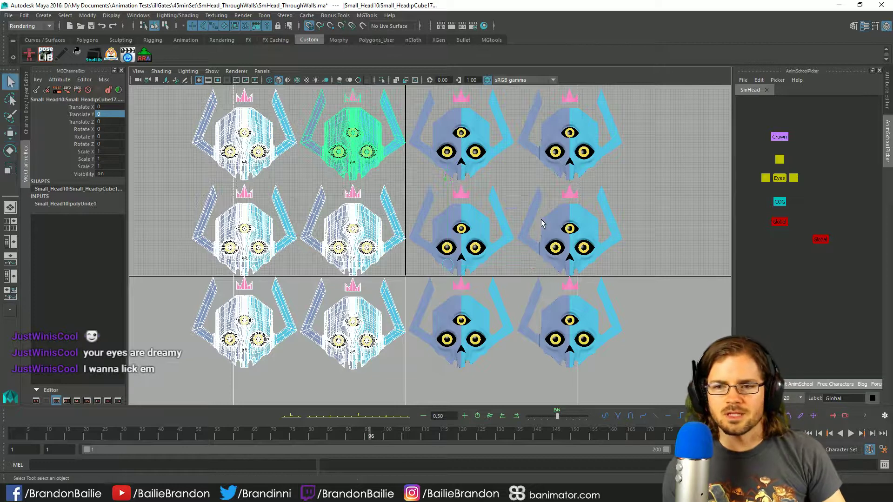
pyautogui.click(683, 268)
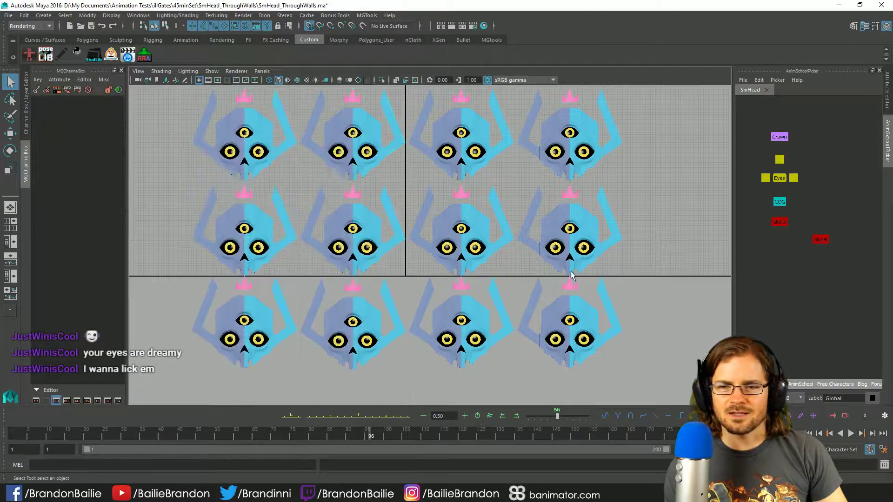
# Step: Select the six heads in the first and second columns and shift them along X, placing Small_Head10 at -9.135
pyautogui.moveTo(193, 124); pyautogui.dragTo(321, 357)
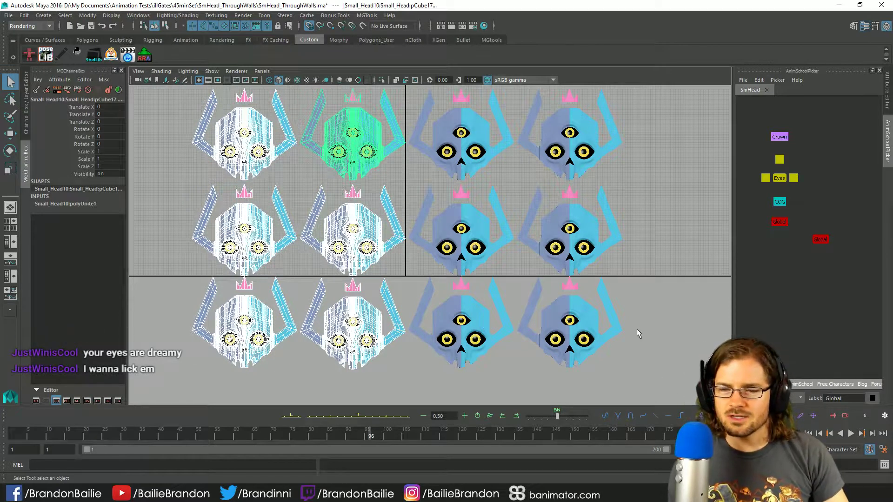
pyautogui.press('w')
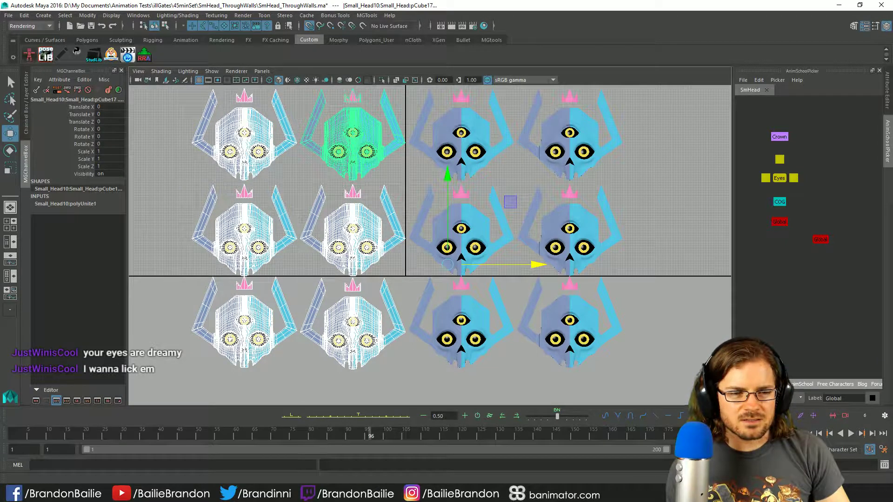
pyautogui.click(415, 213)
pyautogui.keyDown('shift'); pyautogui.click(244, 241); pyautogui.keyUp('shift')
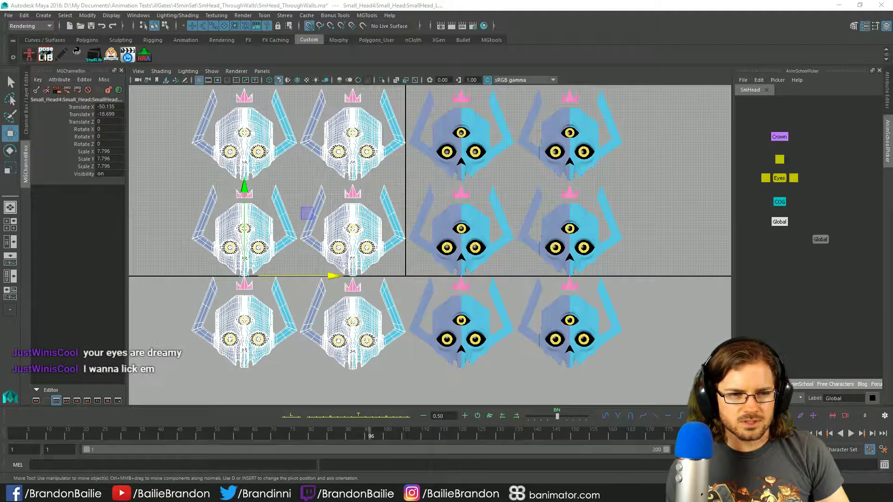
pyautogui.keyDown('shift'); pyautogui.click(245, 332); pyautogui.keyUp('shift')
pyautogui.keyDown('shift'); pyautogui.click(352, 333); pyautogui.keyUp('shift')
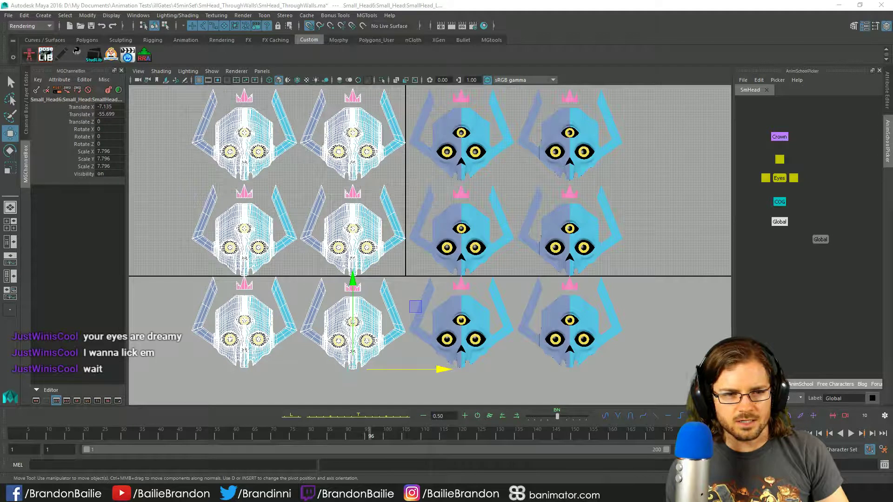
pyautogui.keyDown('shift'); pyautogui.click(245, 149); pyautogui.keyUp('shift')
pyautogui.keyDown('shift'); pyautogui.click(353, 179); pyautogui.keyUp('shift')
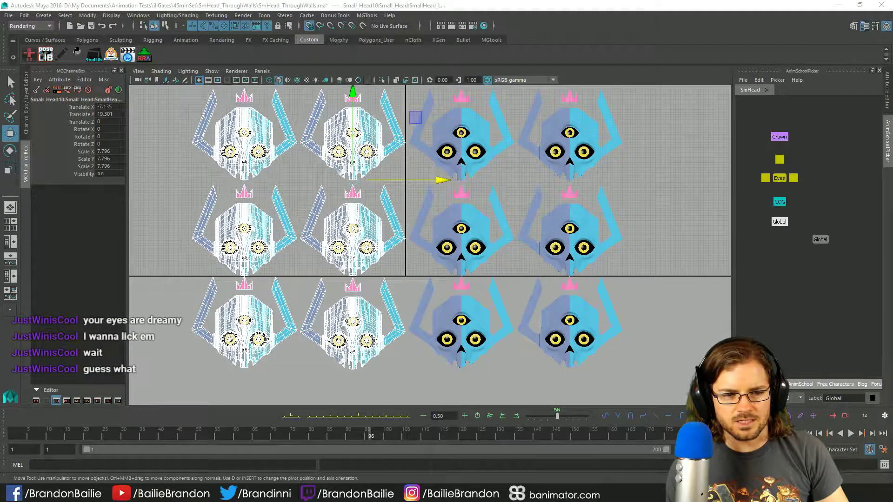
pyautogui.keyDown('shift'); pyautogui.click(353, 144); pyautogui.keyUp('shift')
pyautogui.keyDown('shift'); pyautogui.click(244, 145); pyautogui.keyUp('shift')
pyautogui.keyDown('shift'); pyautogui.click(353, 332); pyautogui.keyUp('shift')
pyautogui.keyDown('shift'); pyautogui.click(245, 326); pyautogui.keyUp('shift')
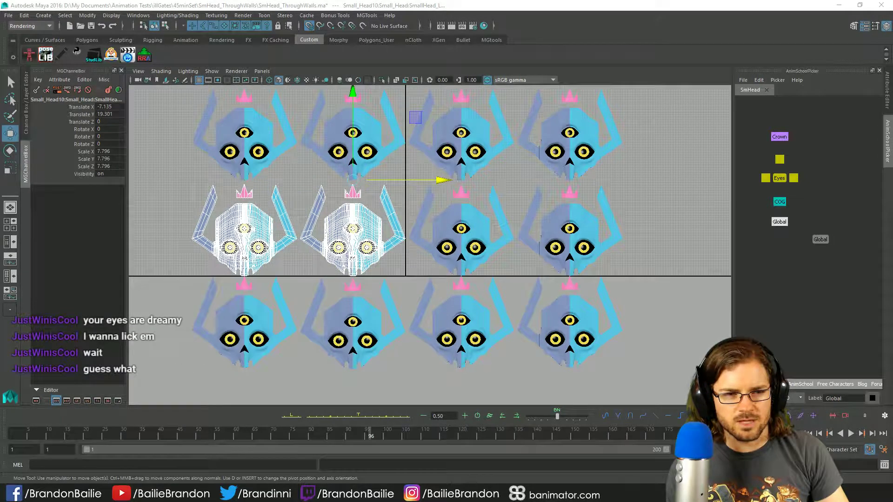
pyautogui.keyDown('shift'); pyautogui.click(244, 237); pyautogui.keyUp('shift')
pyautogui.keyDown('shift'); pyautogui.click(353, 237); pyautogui.keyUp('shift')
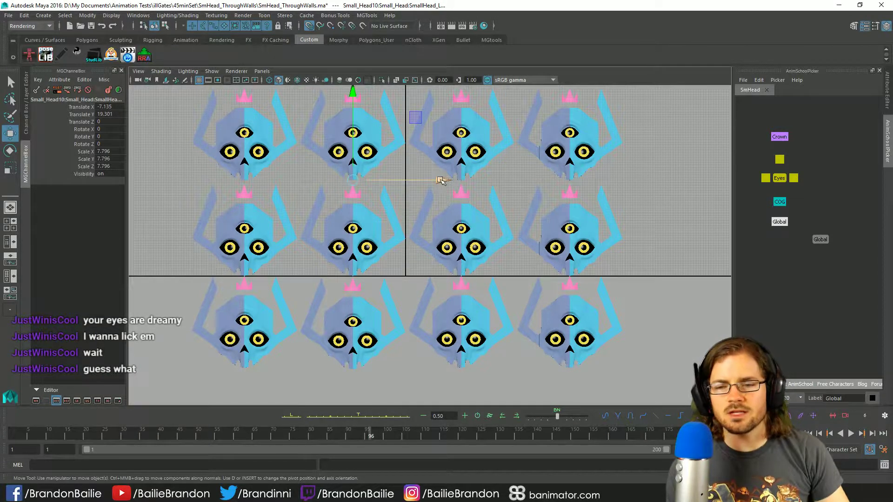
pyautogui.moveTo(442, 180); pyautogui.dragTo(347, 179)
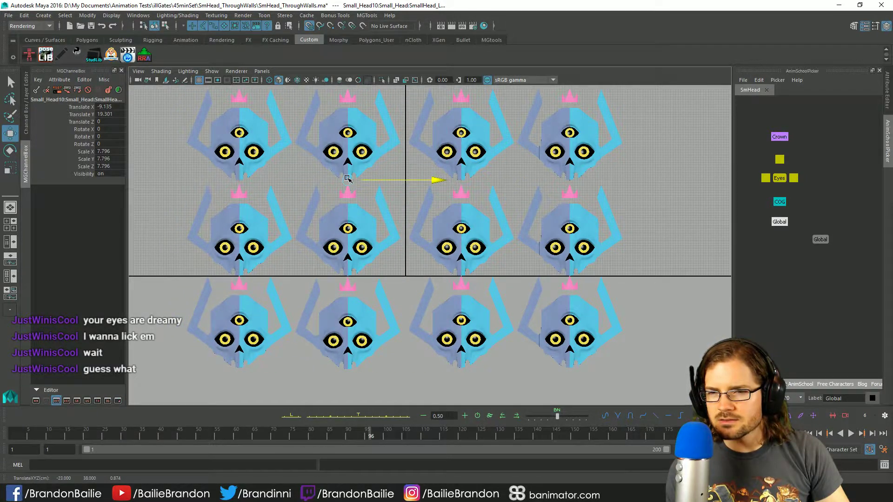
pyautogui.click(672, 222)
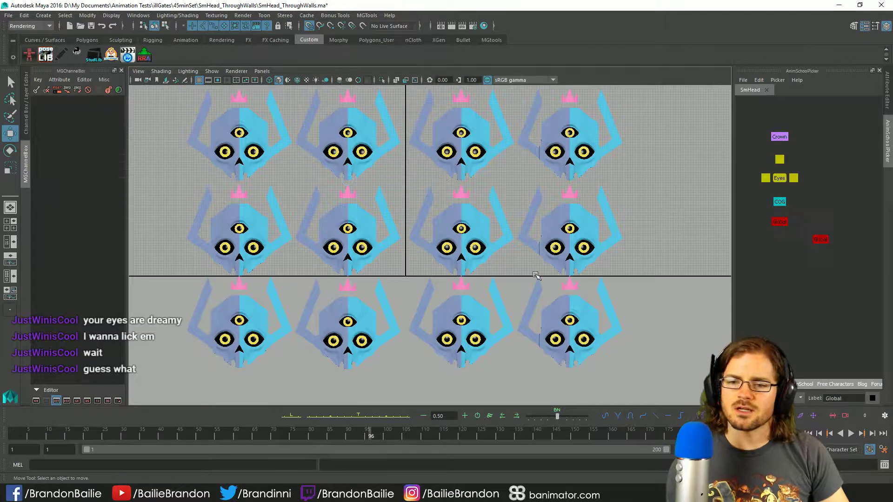
# Step: Set camera1's Translate X to 0 in the camera view and save the scene
pyautogui.press('space')
pyautogui.scroll(3, 535, 276)
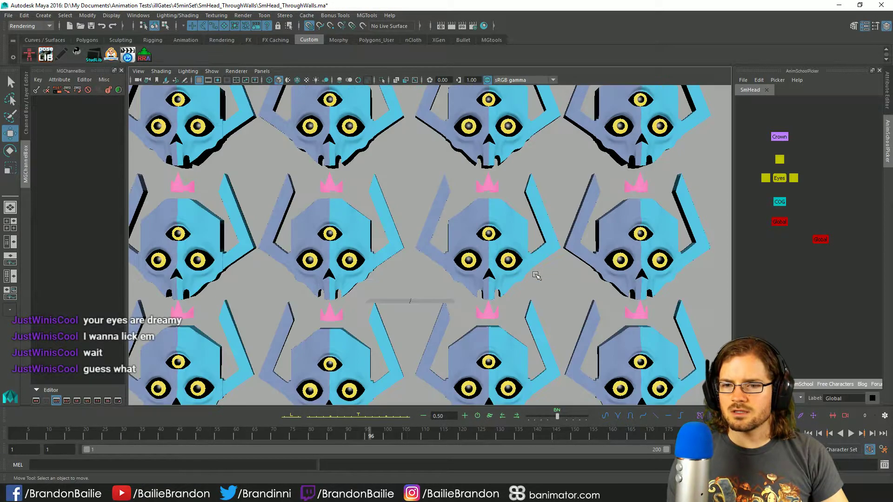
pyautogui.click(138, 80)
pyautogui.write('0')
pyautogui.press('Tab')
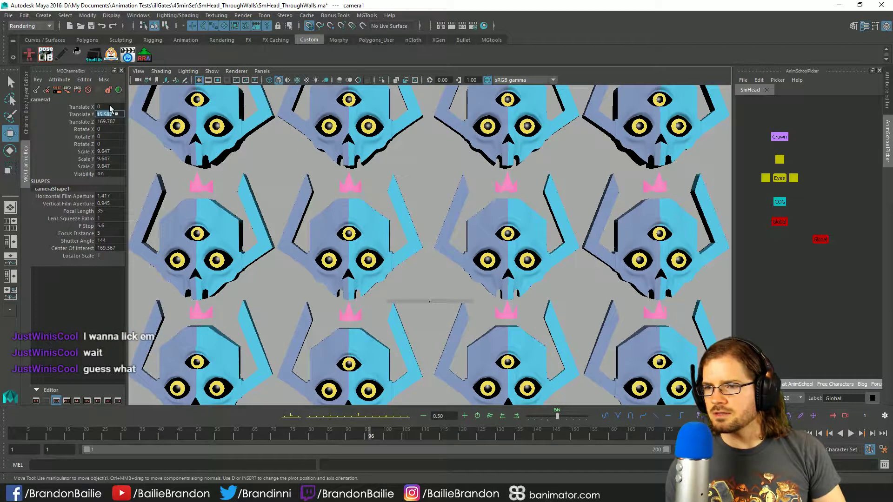
pyautogui.click(416, 171)
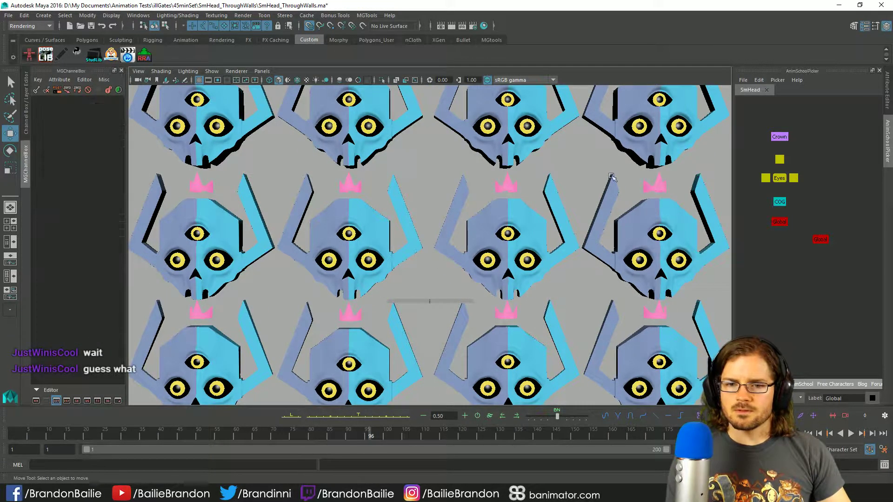
pyautogui.hotkey('ctrl', 's')
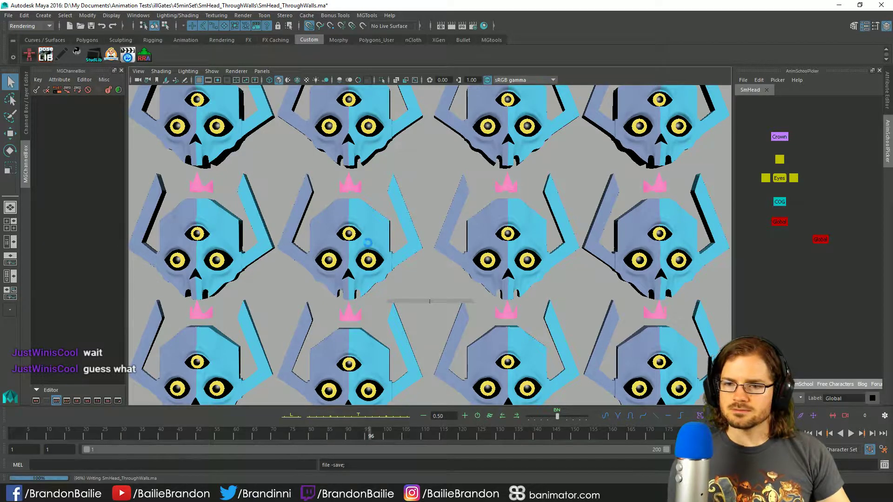
# Step: Select all twelve heads through the shared Global button, key them at frame 1, and return to frame 96
pyautogui.press('w')
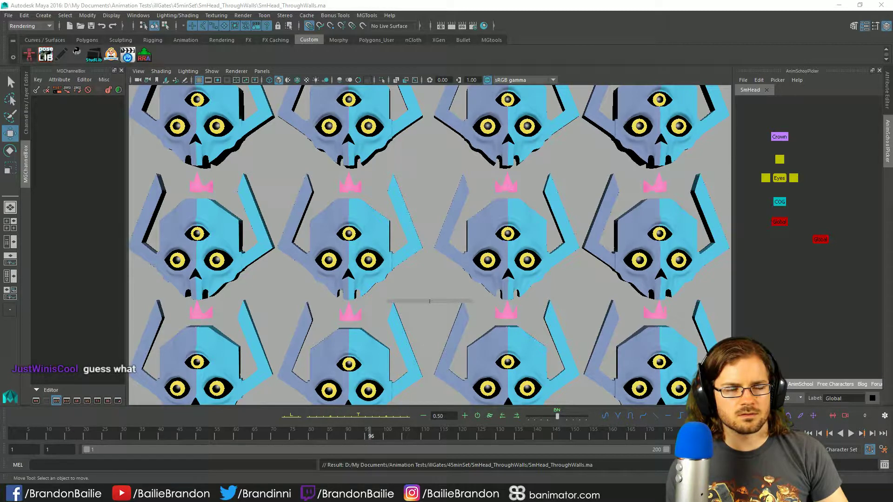
pyautogui.press('q')
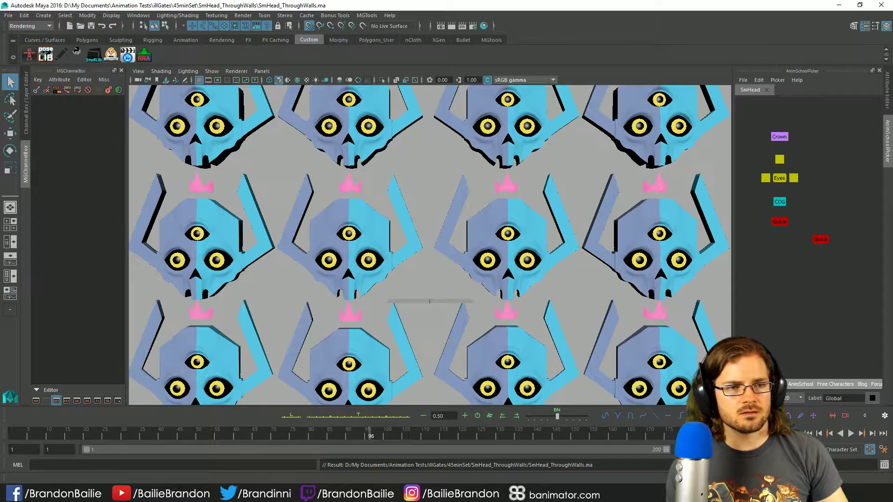
pyautogui.click(821, 239)
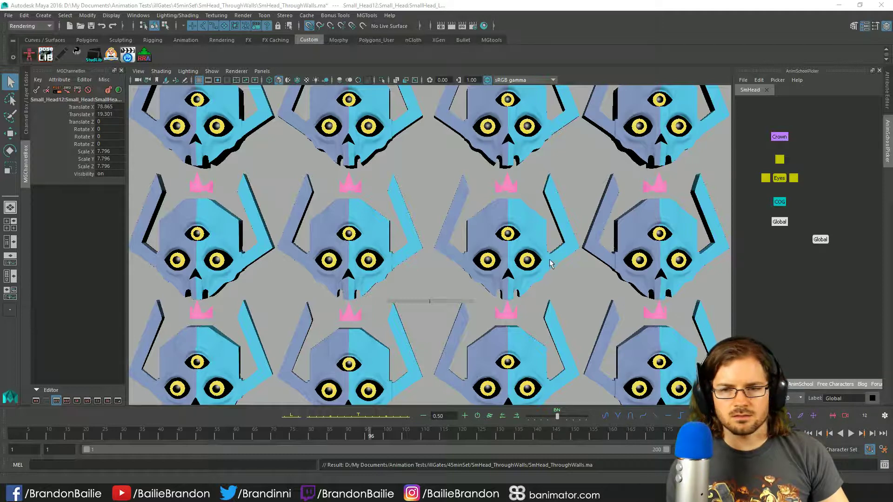
pyautogui.press('w')
pyautogui.click(12, 434)
pyautogui.press('s')
pyautogui.moveTo(283, 434); pyautogui.dragTo(368, 440)
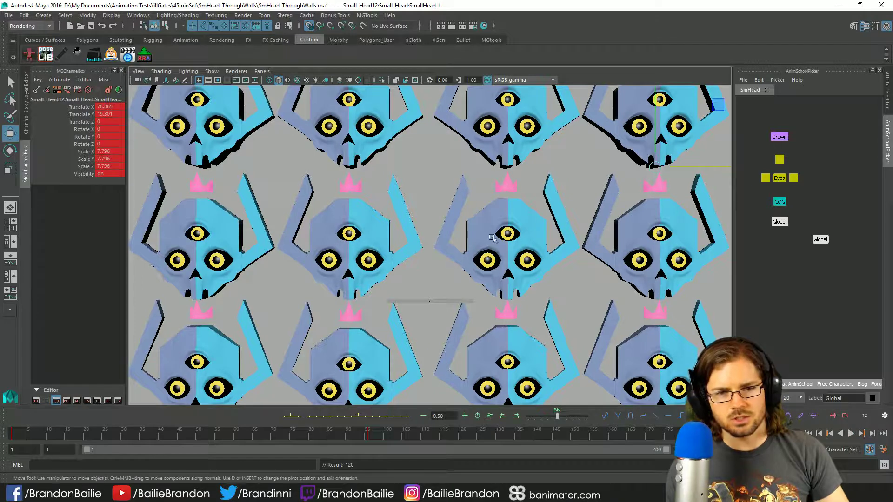
# Step: Select the four top-row heads' SmallHead_L groups and add a shared SmHead picker button labelled top
pyautogui.scroll(-3, 539, 302)
pyautogui.keyDown('alt'); pyautogui.moveTo(540, 302); pyautogui.dragTo(428, 291); pyautogui.keyUp('alt')
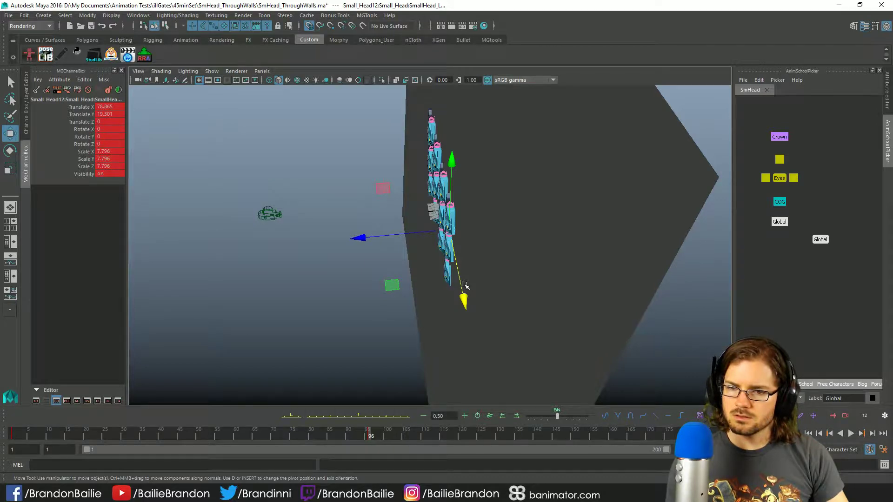
pyautogui.keyDown('alt'); pyautogui.moveTo(403, 241); pyautogui.dragTo(399, 262); pyautogui.keyUp('alt')
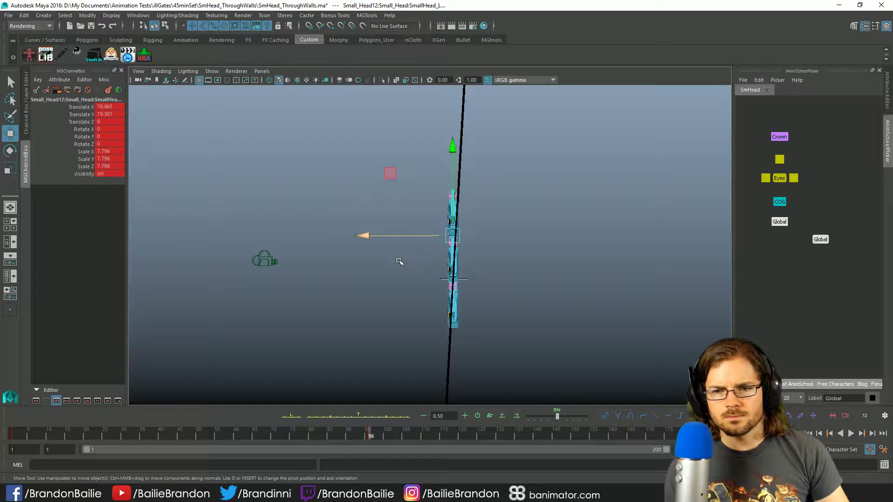
pyautogui.keyDown('alt'); pyautogui.moveTo(478, 291); pyautogui.dragTo(544, 217); pyautogui.keyUp('alt')
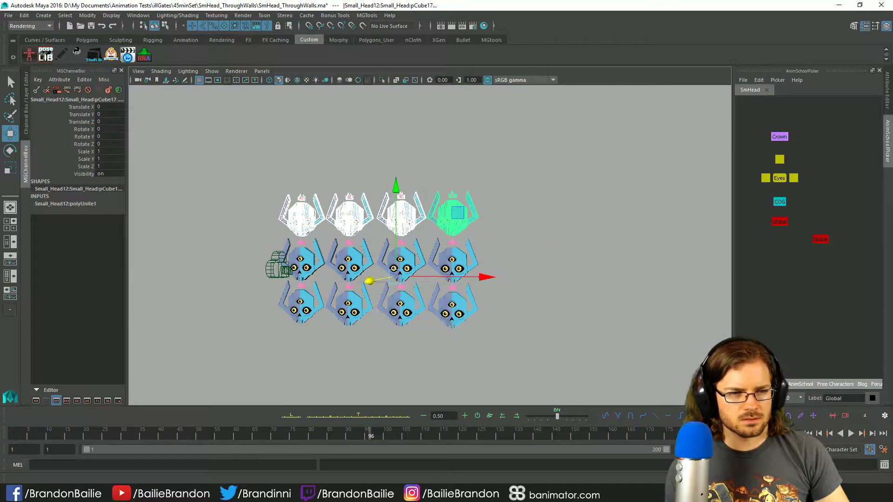
pyautogui.click(820, 239)
pyautogui.keyDown('shift'); pyautogui.click(401, 235); pyautogui.keyUp('shift')
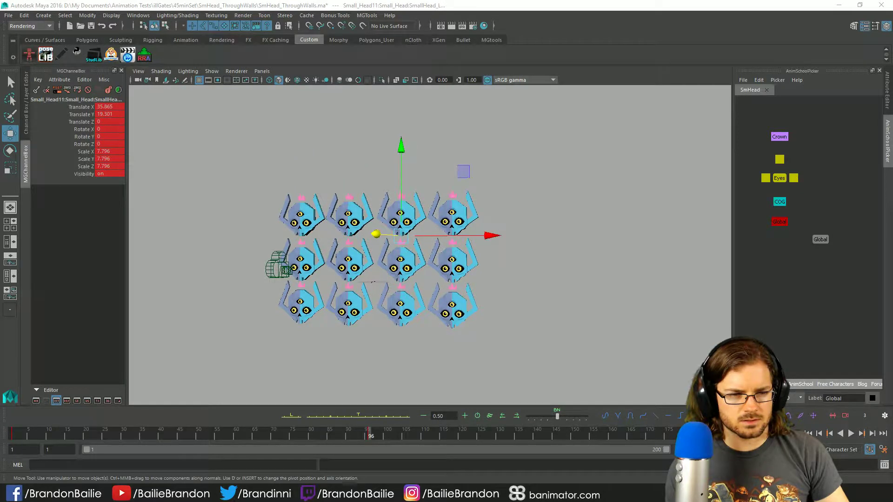
pyautogui.keyDown('shift'); pyautogui.click(453, 236); pyautogui.keyUp('shift')
pyautogui.rightClick(829, 216)
pyautogui.click(835, 219)
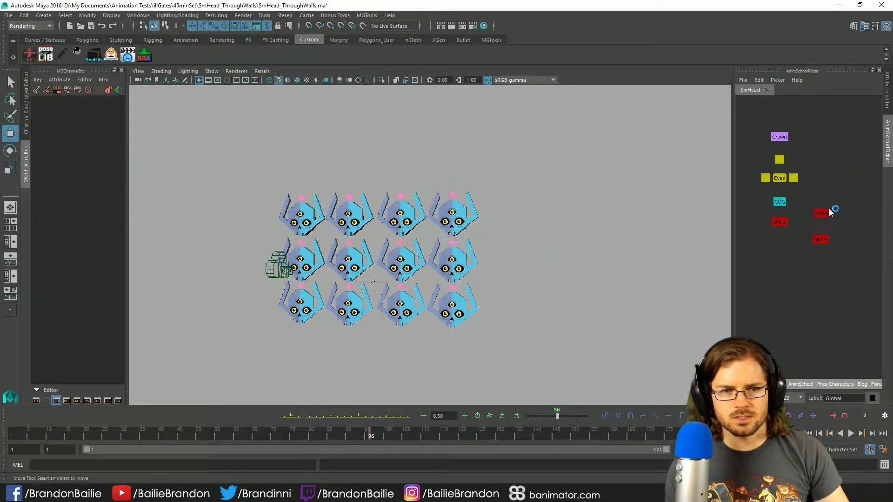
pyautogui.doubleClick(851, 398)
pyautogui.write('top')
# Step: Relabel the picker's shared twelve-head Global button as all
pyautogui.click(818, 239)
pyautogui.click(817, 283)
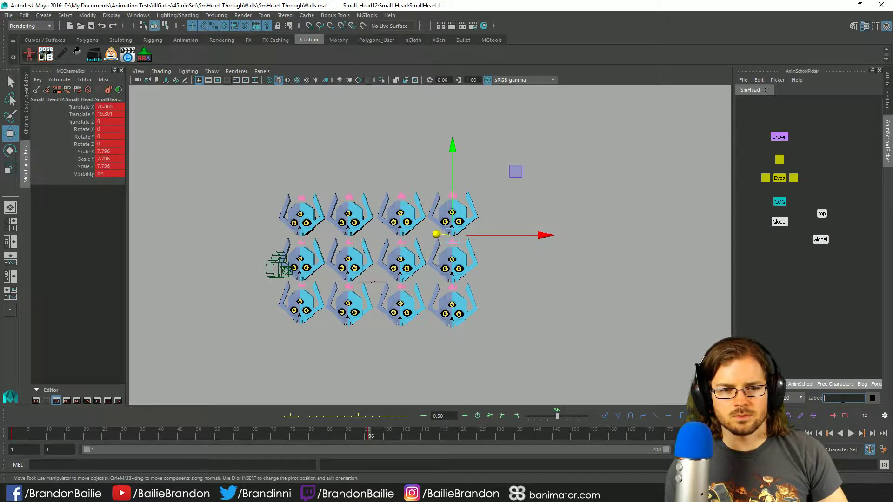
pyautogui.click(818, 241)
pyautogui.press('BackSpace')
pyautogui.press('BackSpace')
pyautogui.press('BackSpace')
pyautogui.press('BackSpace')
pyautogui.press('BackSpace')
pyautogui.press('BackSpace')
pyautogui.write('all')
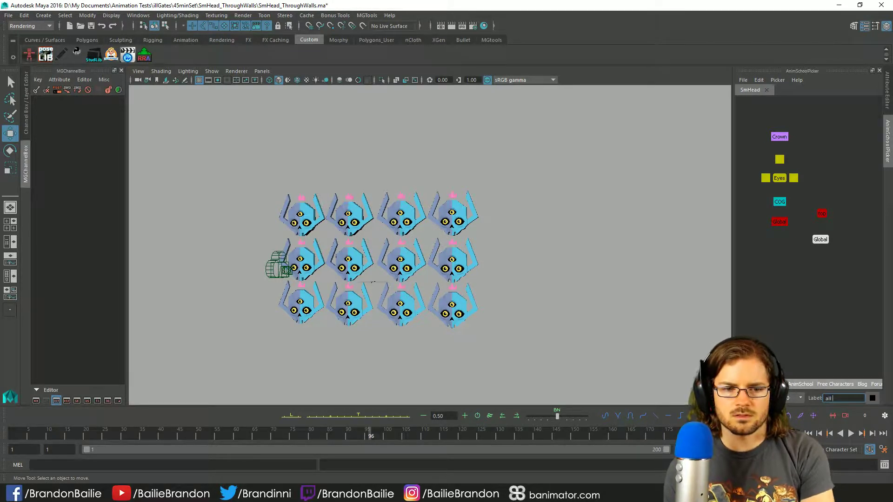
pyautogui.press('Return')
# Step: Rearrange the picker so the all button sits above the top button
pyautogui.click(821, 241)
pyautogui.click(828, 242)
pyautogui.moveTo(820, 239); pyautogui.dragTo(828, 185)
pyautogui.click(832, 206)
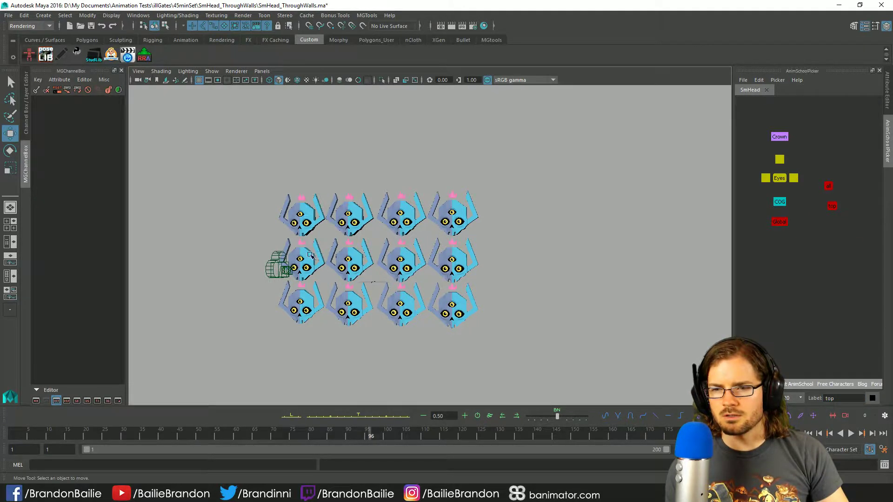
# Step: Select the four middle-row heads' SmallHead_L groups and add a shared picker button labelled mid below top
pyautogui.moveTo(311, 254); pyautogui.dragTo(510, 265)
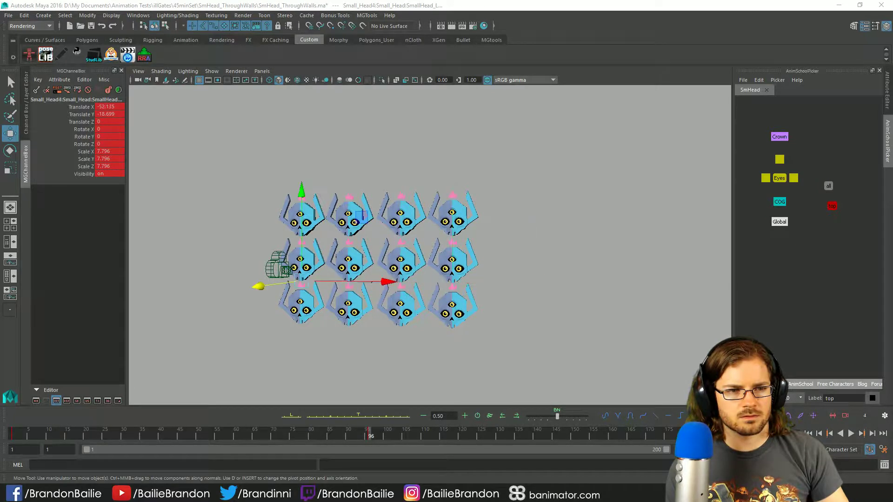
pyautogui.rightClick(831, 223)
pyautogui.click(836, 245)
pyautogui.doubleClick(830, 399)
pyautogui.write('mid')
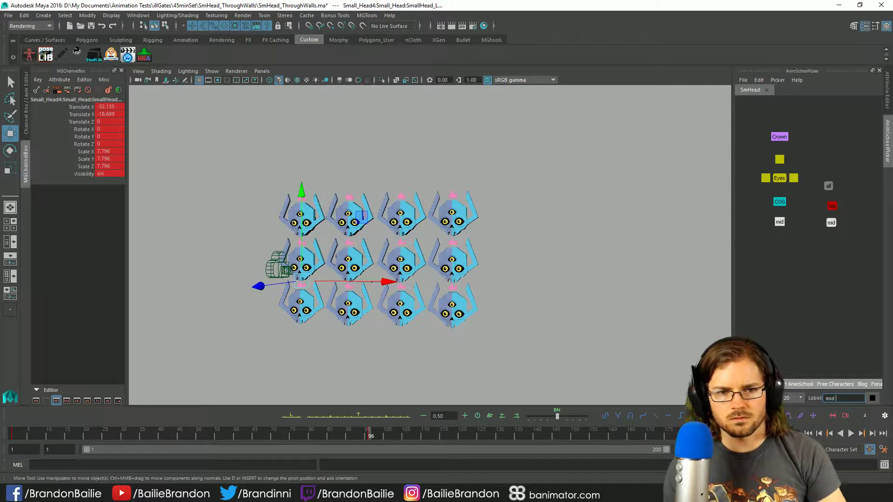
# Step: Restore the label Global on the original picker button below COG
pyautogui.click(773, 230)
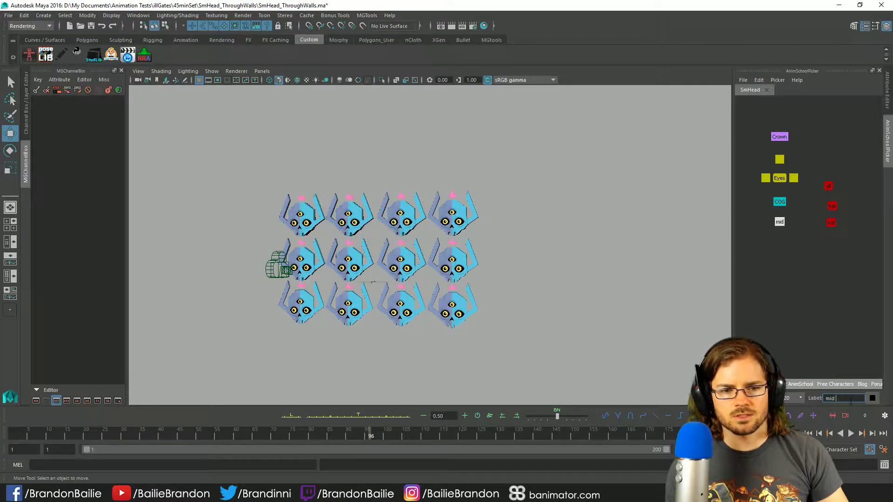
pyautogui.write('GLo')
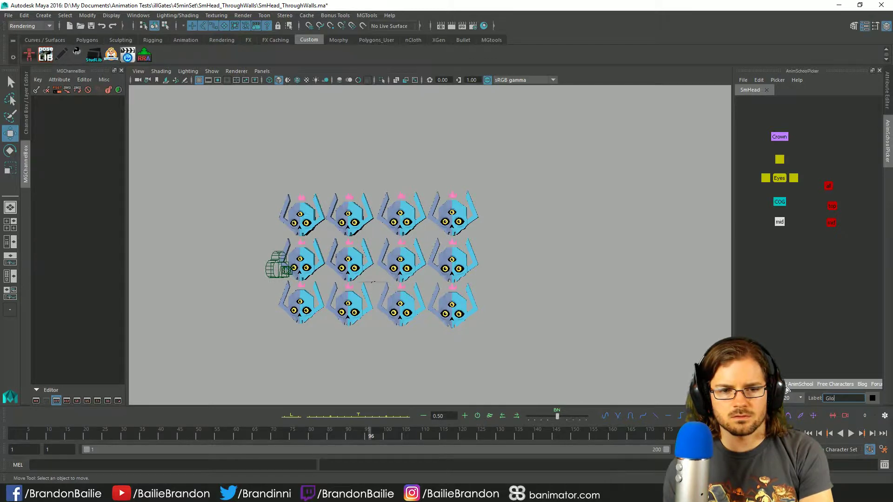
pyautogui.click(789, 277)
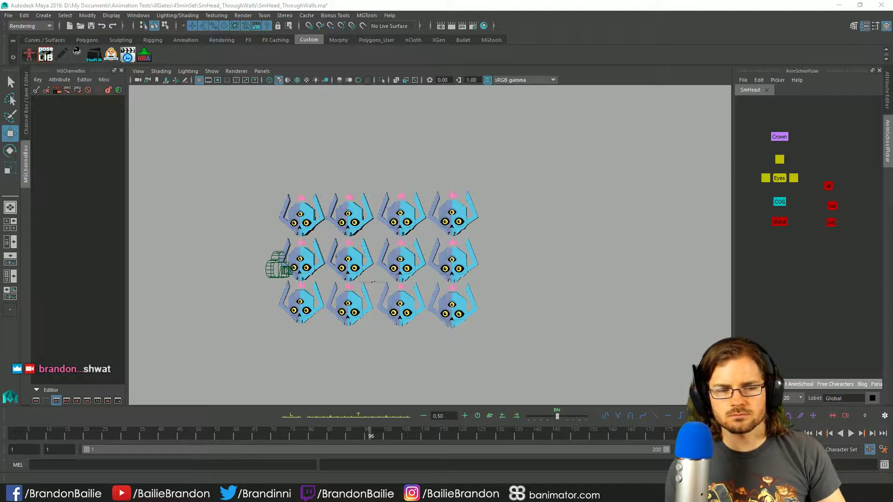
# Step: Select the four bottom-row heads' SmallHead_L groups and add a shared picker button labelled bot below mid
pyautogui.moveTo(290, 319); pyautogui.dragTo(503, 316)
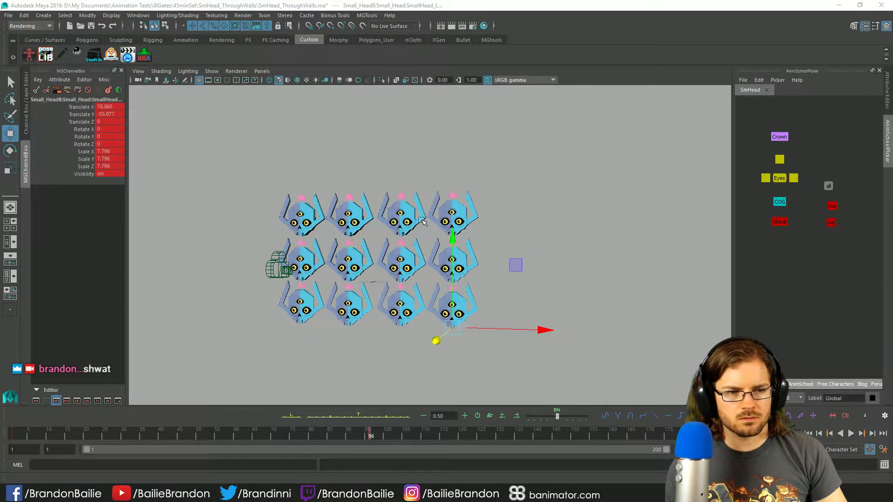
pyautogui.rightClick(827, 242)
pyautogui.click(842, 253)
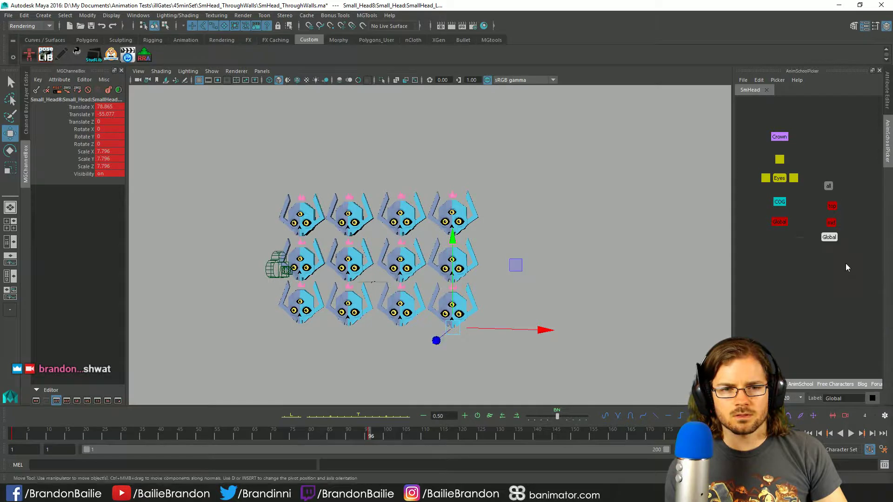
pyautogui.click(838, 263)
pyautogui.doubleClick(843, 398)
pyautogui.write('bot')
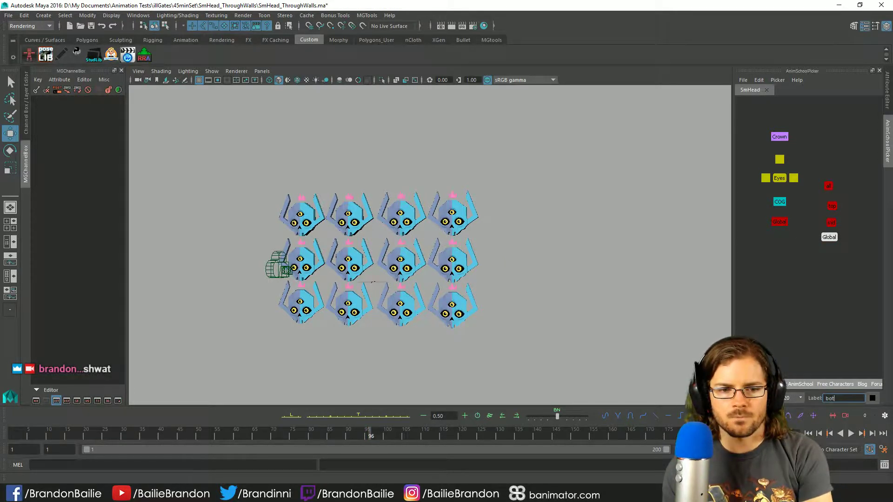
pyautogui.press('Return')
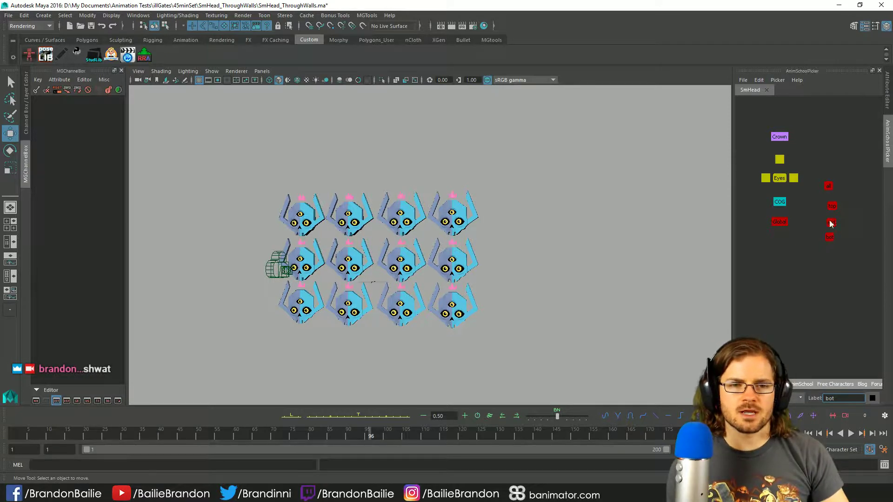
pyautogui.moveTo(822, 175); pyautogui.dragTo(845, 249)
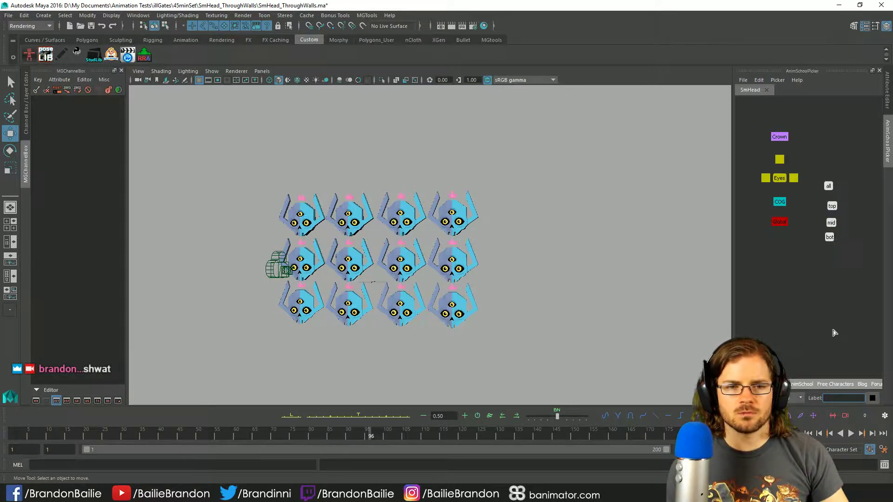
pyautogui.rightClick(835, 208)
pyautogui.click(833, 205)
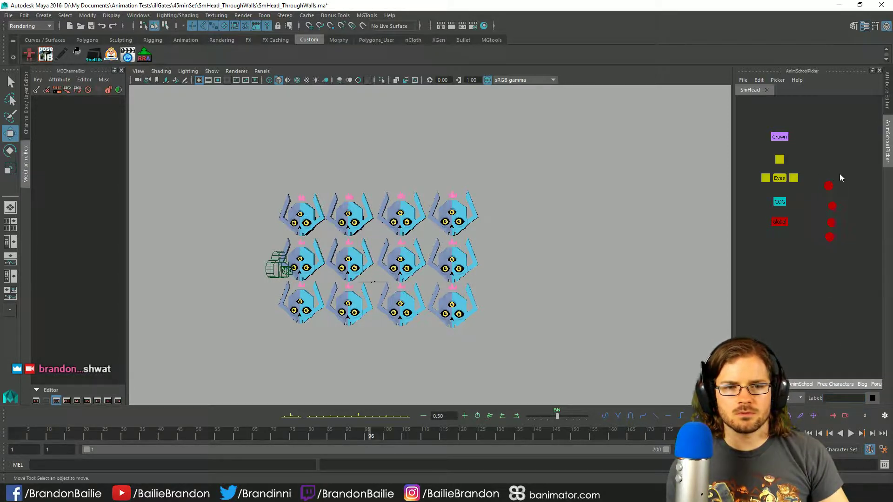
# Step: Undo the label change on the all, top, mid and bot picker buttons
pyautogui.click(758, 80)
pyautogui.click(778, 80)
pyautogui.click(760, 80)
pyautogui.click(766, 90)
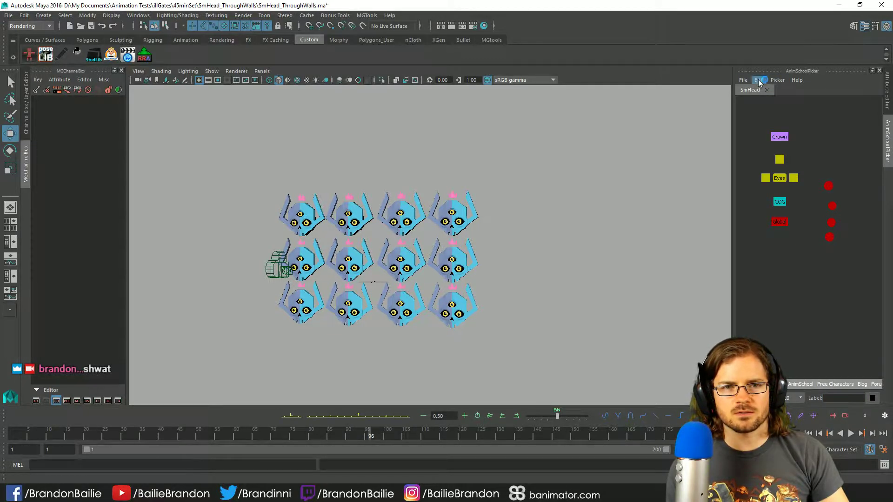
pyautogui.click(759, 81)
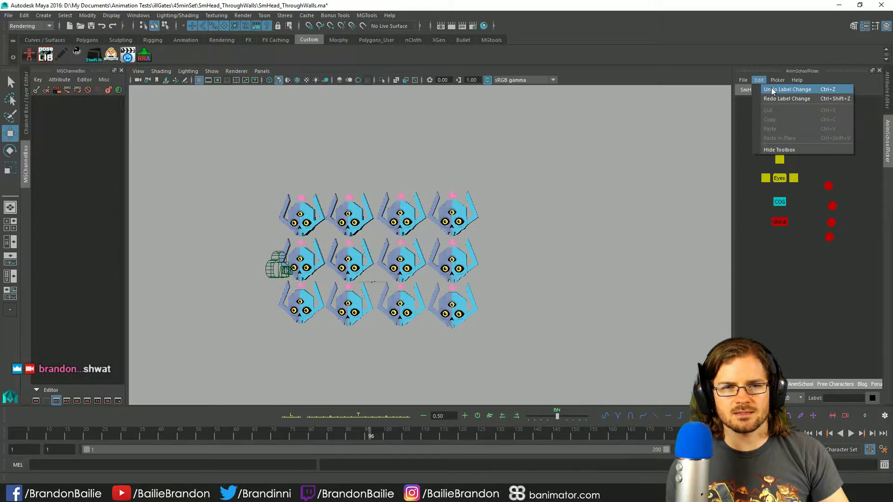
pyautogui.click(771, 88)
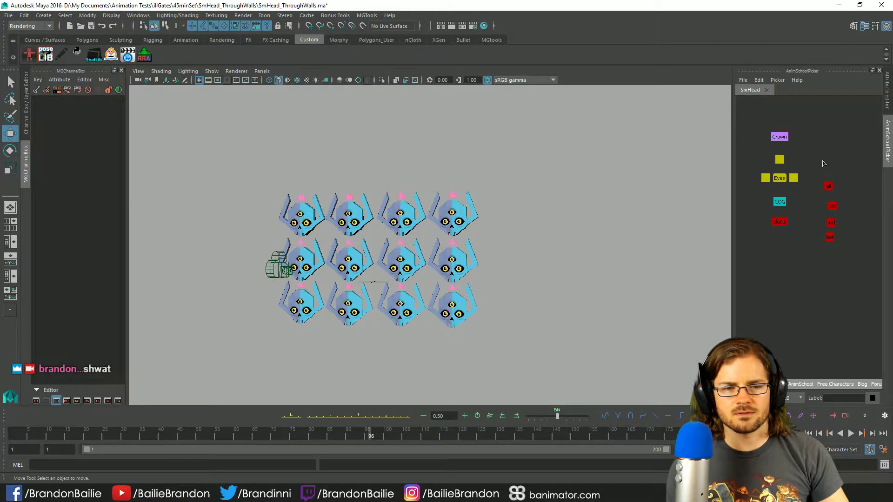
# Step: Align the all, top, mid and bot picker buttons in one vertical column
pyautogui.moveTo(820, 160); pyautogui.dragTo(859, 249)
pyautogui.rightClick(798, 240)
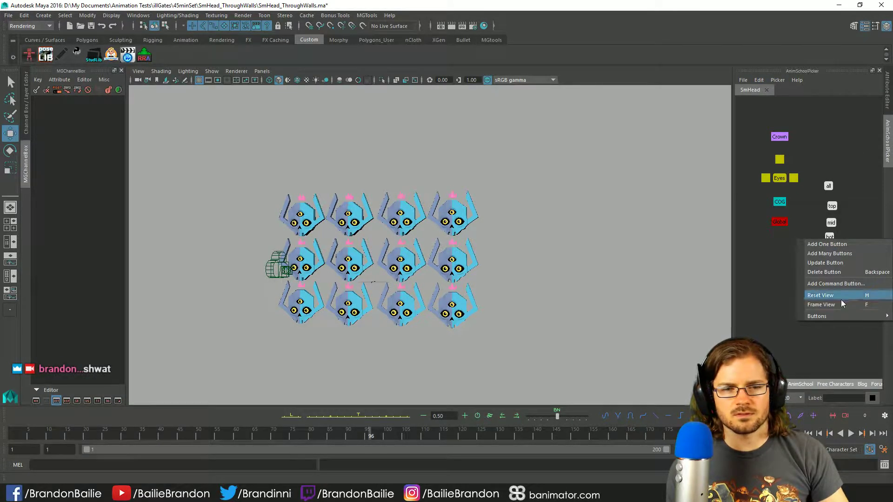
pyautogui.moveTo(830, 316)
pyautogui.click(763, 329)
pyautogui.click(782, 322)
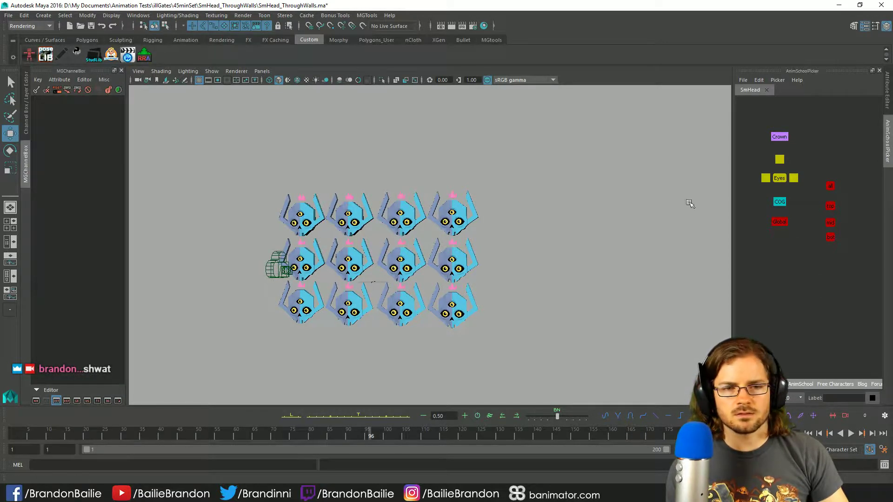
# Step: Test the all and top picker buttons, select the bottom-row heads and move them forward to Translate Z 5.232
pyautogui.click(831, 187)
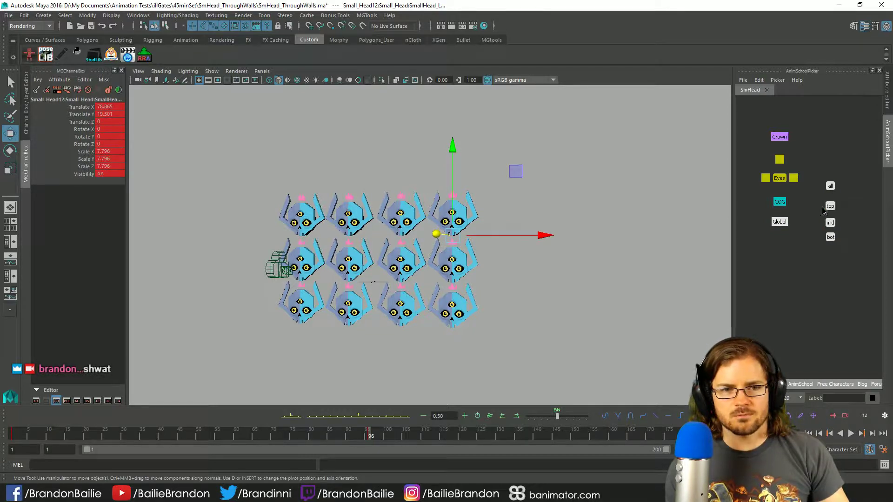
pyautogui.click(829, 206)
pyautogui.keyDown('alt'); pyautogui.moveTo(565, 299); pyautogui.dragTo(470, 298); pyautogui.keyUp('alt')
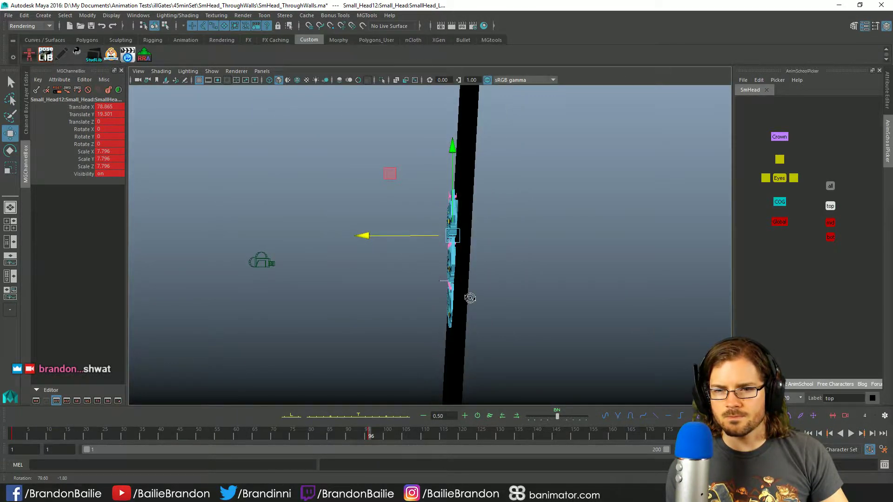
pyautogui.click(831, 237)
pyautogui.moveTo(383, 327); pyautogui.dragTo(357, 325)
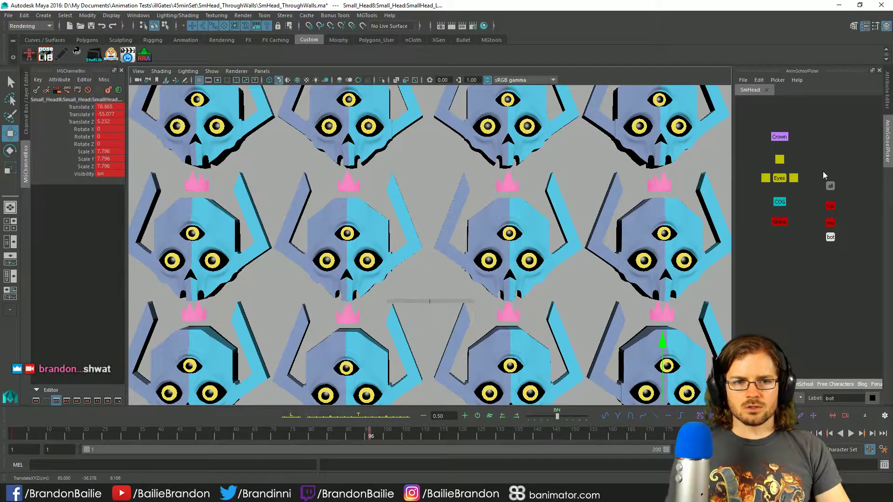
# Step: Select all twelve heads and key their staggered pose at frames 1 and 192
pyautogui.click(670, 149)
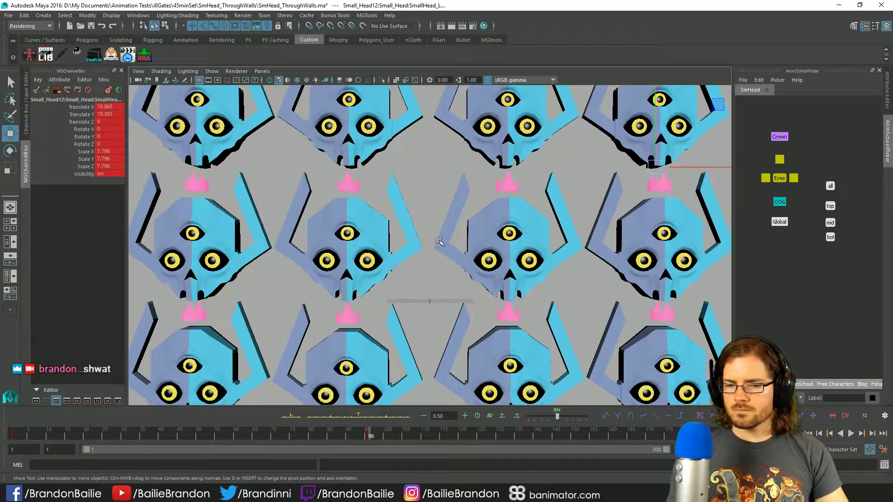
pyautogui.hotkey('alt', 'v')
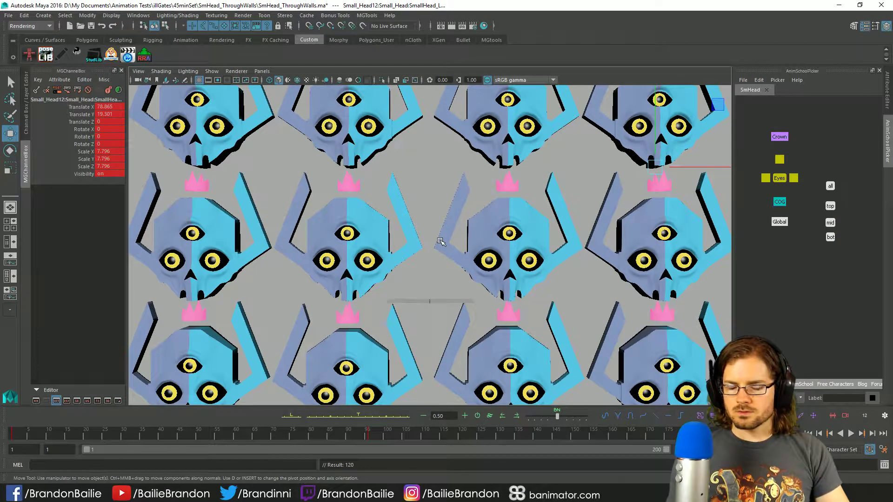
pyautogui.hotkey('ctrl', '1')
# Step: At frame 96, push all heads back in Z, bottom row to -4.806 and middle row to -6.688, and adjust the top row's depth
pyautogui.keyDown('alt'); pyautogui.moveTo(514, 283); pyautogui.dragTo(487, 308); pyautogui.keyUp('alt')
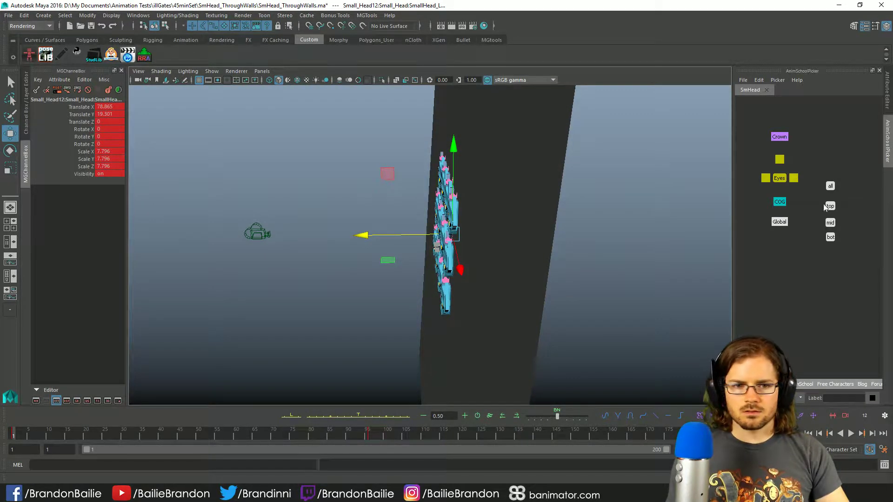
pyautogui.click(831, 237)
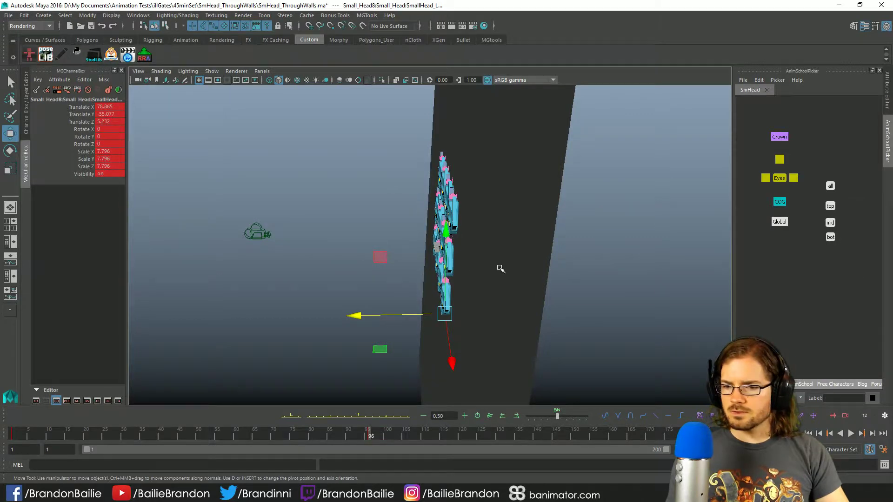
pyautogui.moveTo(364, 315); pyautogui.dragTo(368, 315)
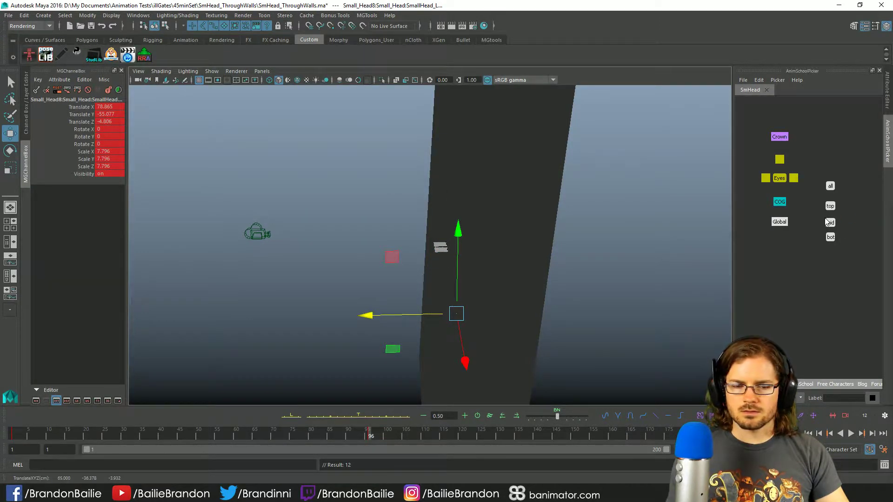
pyautogui.click(828, 222)
pyautogui.moveTo(359, 225); pyautogui.dragTo(359, 226)
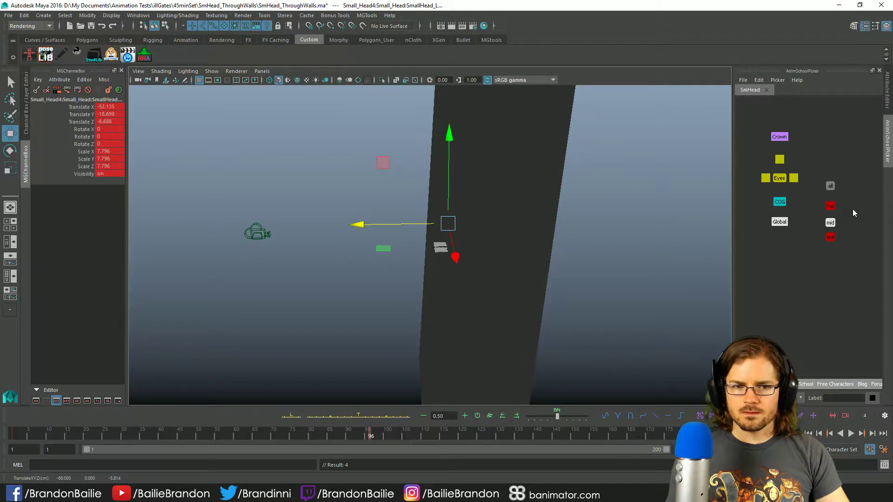
pyautogui.click(832, 206)
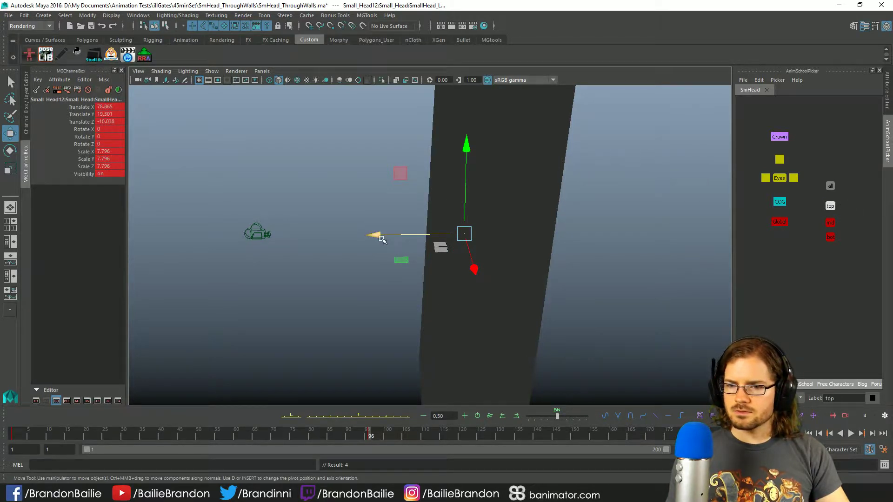
pyautogui.moveTo(379, 237); pyautogui.dragTo(379, 237)
pyautogui.click(839, 219)
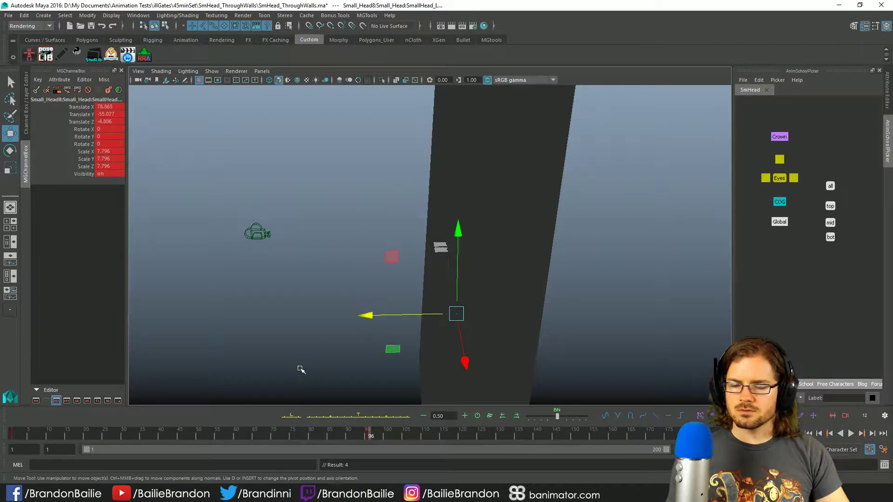
# Step: Play back the heads moving through the wall and return to the key at frame 96
pyautogui.press('q')
pyautogui.hotkey('alt', 'v')
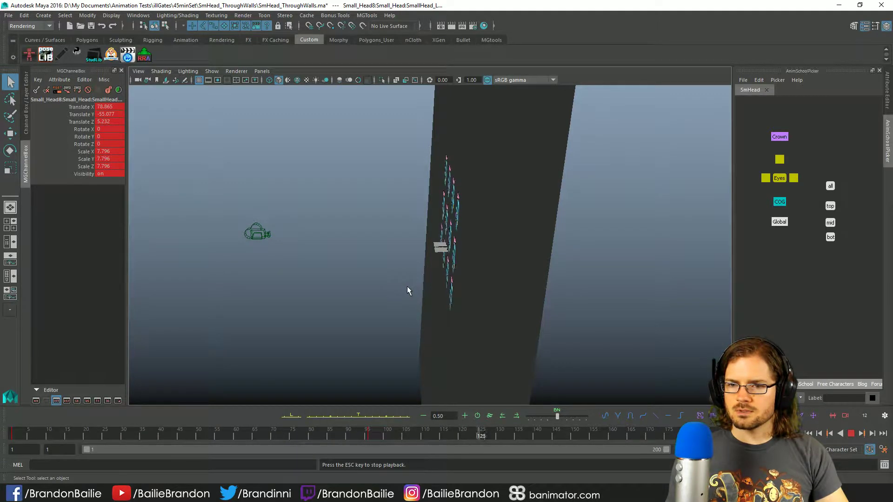
pyautogui.hotkey('alt', 'v')
pyautogui.press(',')
# Step: Isolate the heads' Translate Z curves in the Graph Editor and shorten the frame-96 keys' tangent handles using free tangent weights
pyautogui.press('space')
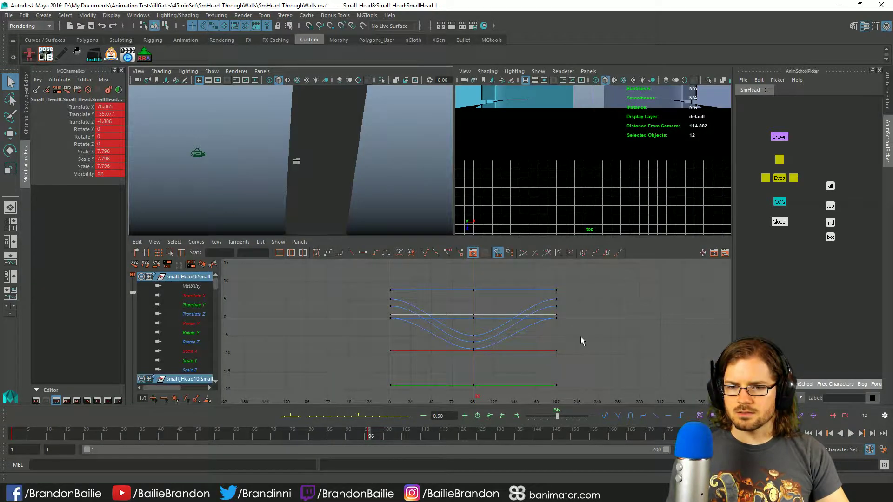
pyautogui.click(134, 265)
pyautogui.click(135, 265)
pyautogui.click(135, 264)
pyautogui.moveTo(461, 327); pyautogui.dragTo(486, 356)
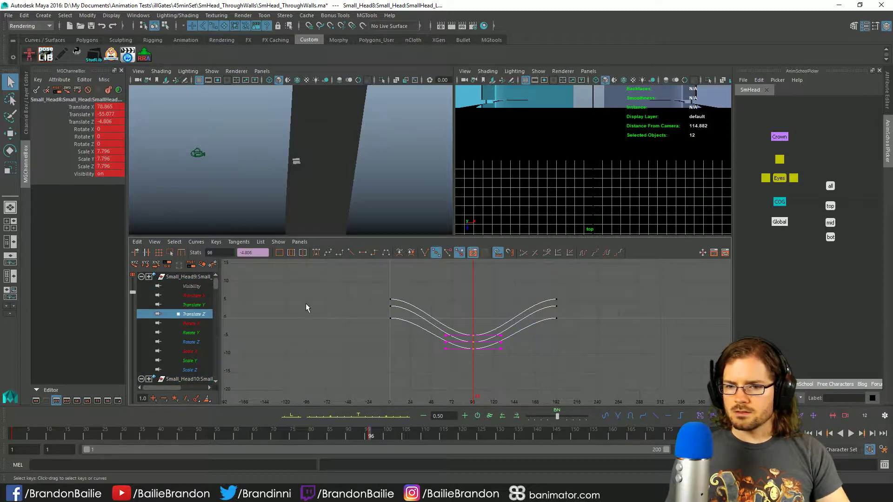
pyautogui.click(317, 253)
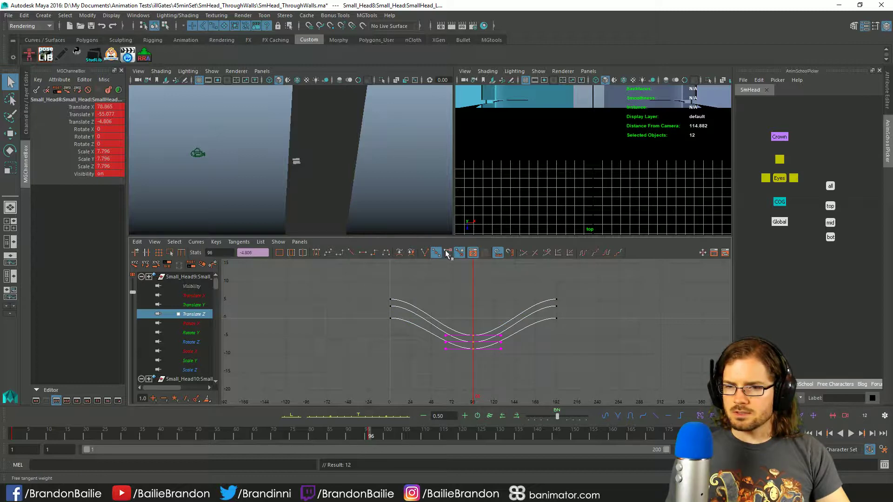
pyautogui.press('w')
pyautogui.keyDown('shift'); pyautogui.moveTo(441, 302); pyautogui.dragTo(448, 368, button='middle'); pyautogui.keyUp('shift')
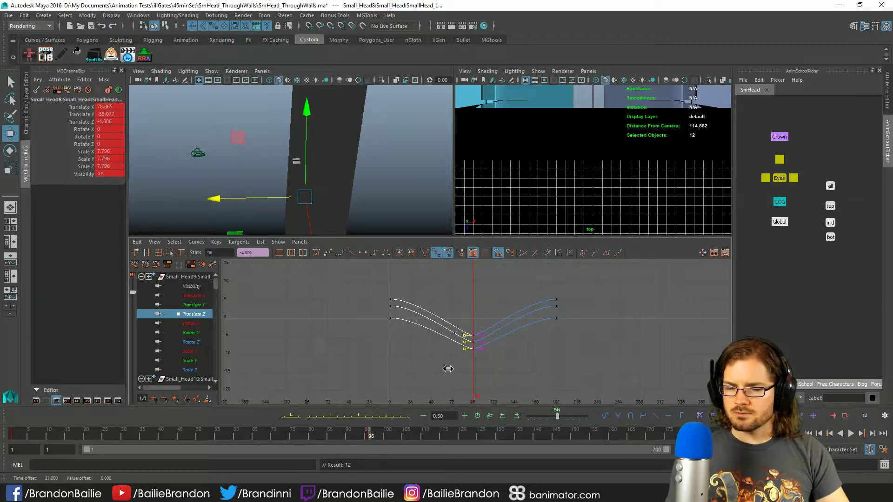
pyautogui.press('q')
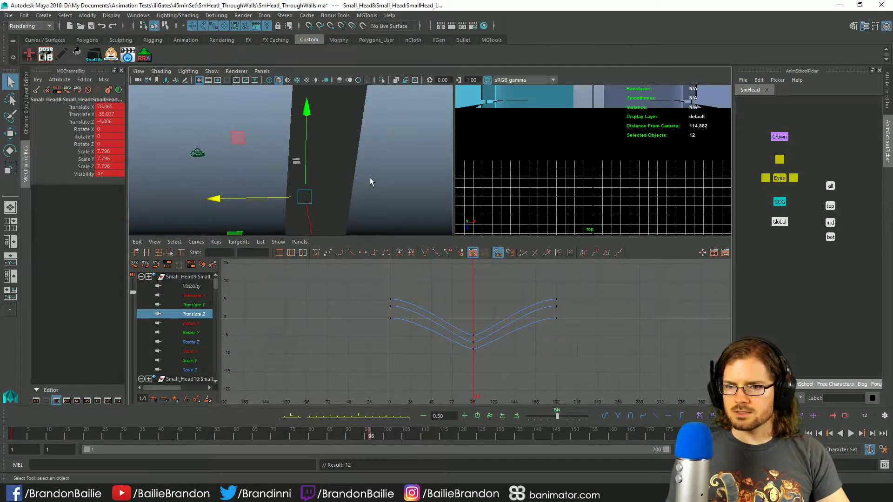
# Step: Play back the retimed head motion in the full viewport and clear the selection at frame 1
pyautogui.press('space')
pyautogui.click(358, 440)
pyautogui.hotkey('alt', 'v')
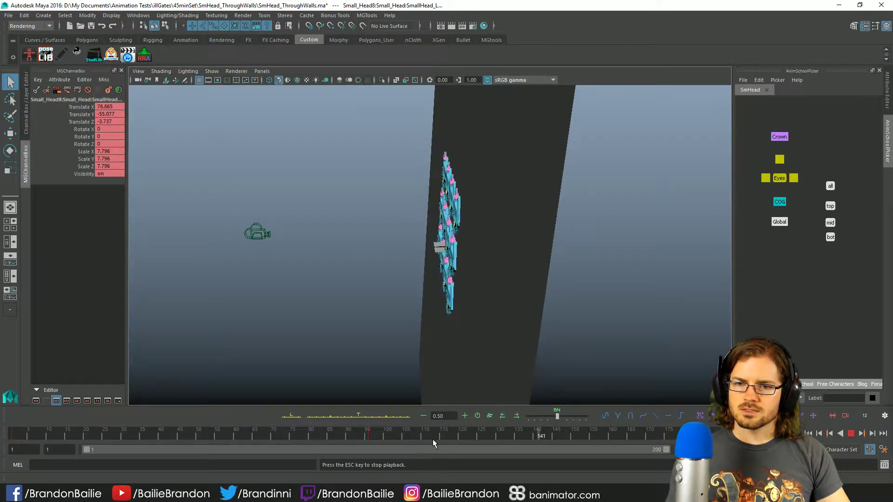
pyautogui.press('Escape')
pyautogui.click(378, 431)
pyautogui.hotkey('alt', 'shift', 'v')
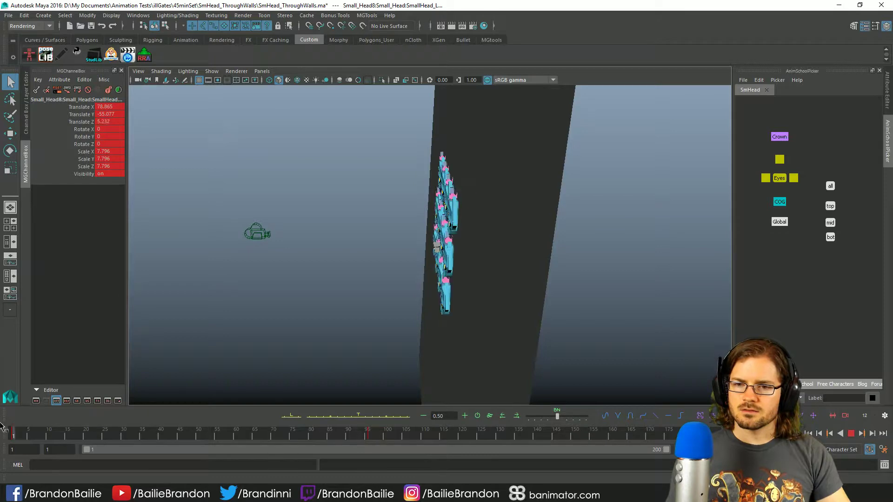
pyautogui.click(617, 240)
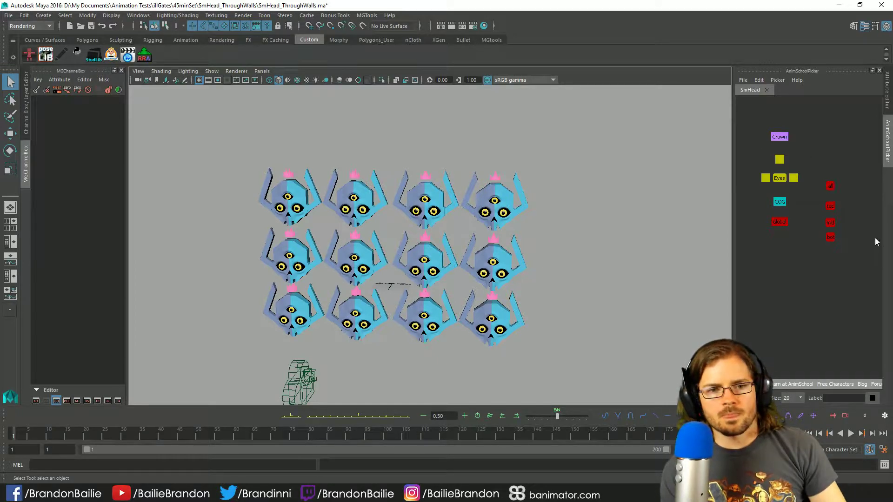
# Step: Select all twelve heads, show their curves in the Graph Editor and save the scene
pyautogui.click(831, 203)
pyautogui.press('space')
pyautogui.hotkey('ctrl', 's')
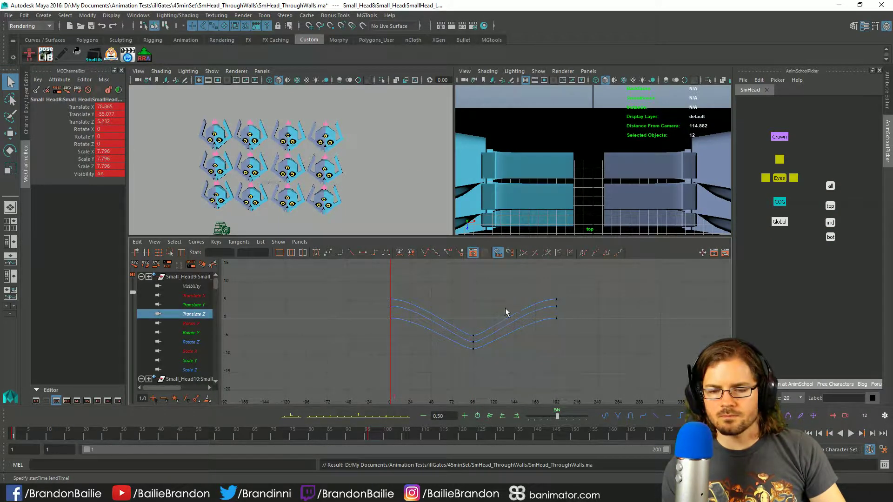
# Step: Set the post infinity of all the heads' Translate Z curves to Cycle
pyautogui.moveTo(507, 312); pyautogui.dragTo(509, 363)
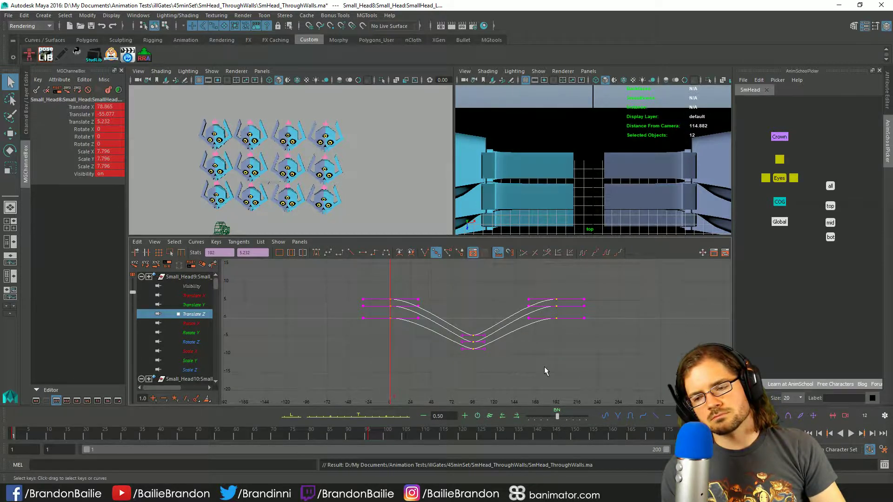
pyautogui.click(196, 241)
pyautogui.moveTo(238, 272)
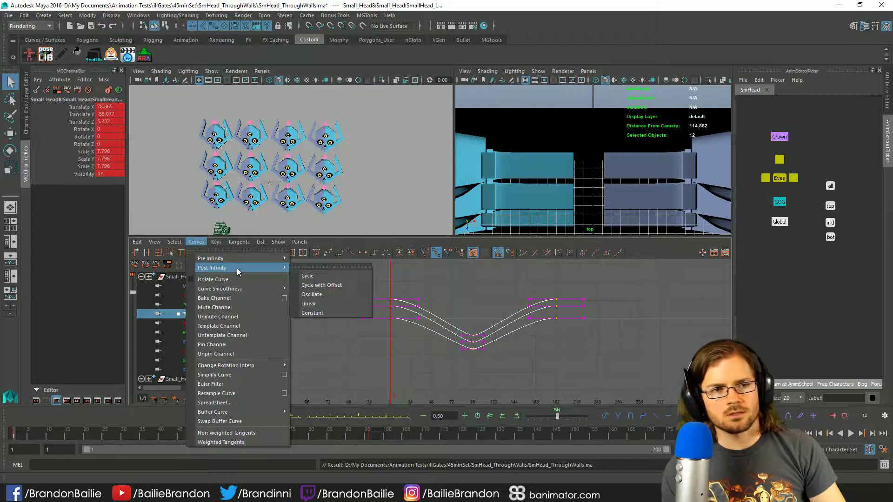
pyautogui.click(308, 275)
pyautogui.click(527, 349)
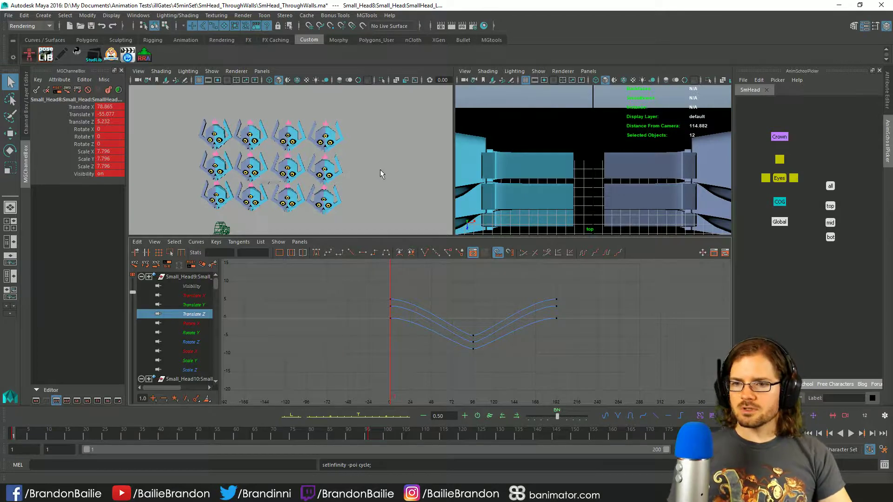
# Step: Examine the depth of the head grid against the wall from the side in the full perspective view
pyautogui.press('space')
pyautogui.moveTo(534, 281)
pyautogui.keyDown('alt'); pyautogui.mouseDown()
pyautogui.moveTo(455, 282)
pyautogui.moveTo(572, 280)
pyautogui.moveTo(570, 241)
pyautogui.moveTo(487, 250)
pyautogui.moveTo(530, 291)
pyautogui.moveTo(521, 293)
pyautogui.mouseUp(); pyautogui.keyUp('alt')
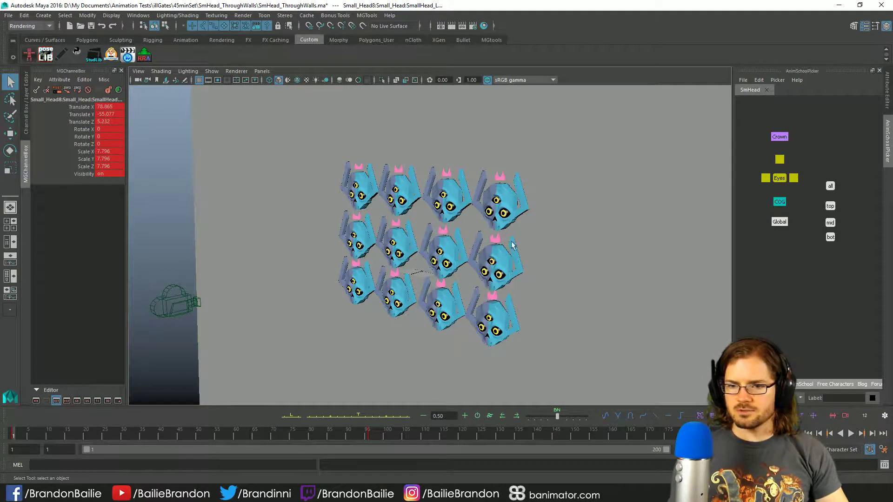
pyautogui.click(841, 216)
pyautogui.hotkey('ctrl', 'z')
pyautogui.moveTo(505, 293)
pyautogui.keyDown('alt'); pyautogui.mouseDown()
pyautogui.moveTo(495, 283)
pyautogui.moveTo(518, 293)
pyautogui.mouseUp(); pyautogui.keyUp('alt')
pyautogui.press('w')
# Step: Check which heads the all, top, mid and bot picker selections contain, ending on the top row
pyautogui.moveTo(833, 206); pyautogui.dragTo(844, 248)
pyautogui.click(837, 263)
pyautogui.click(845, 262)
pyautogui.moveTo(822, 208); pyautogui.dragTo(838, 242)
pyautogui.click(819, 212)
pyautogui.click(830, 206)
pyautogui.keyDown('shift'); pyautogui.click(831, 238); pyautogui.keyUp('shift')
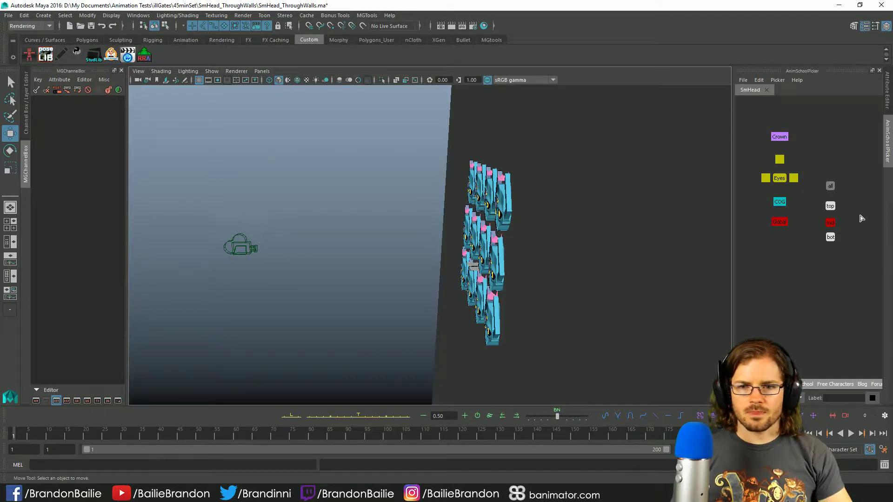
pyautogui.click(830, 206)
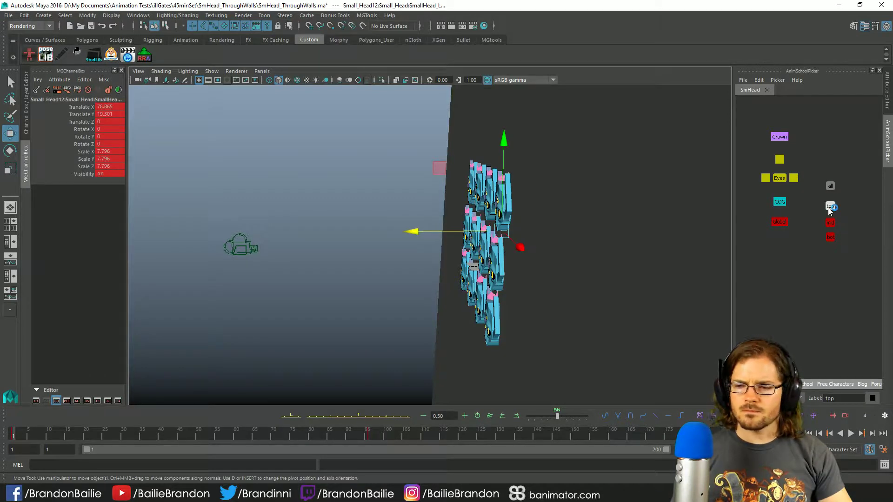
pyautogui.click(831, 237)
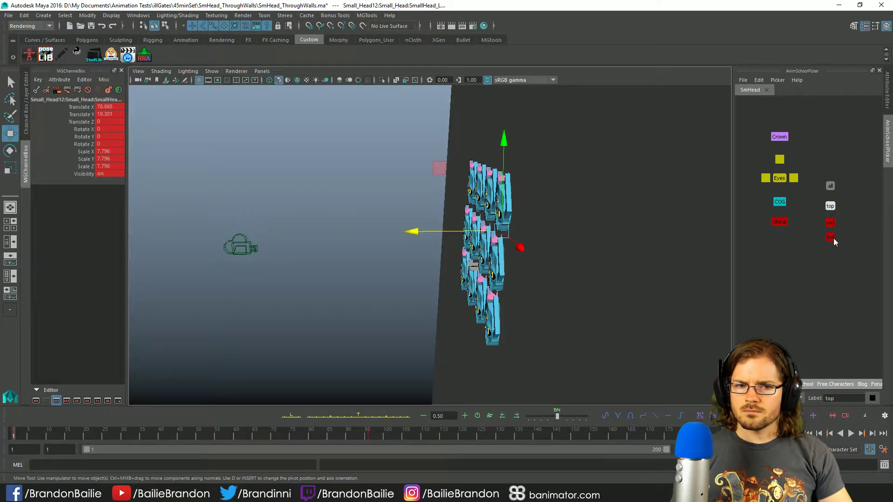
pyautogui.keyDown('shift'); pyautogui.click(833, 210); pyautogui.keyUp('shift')
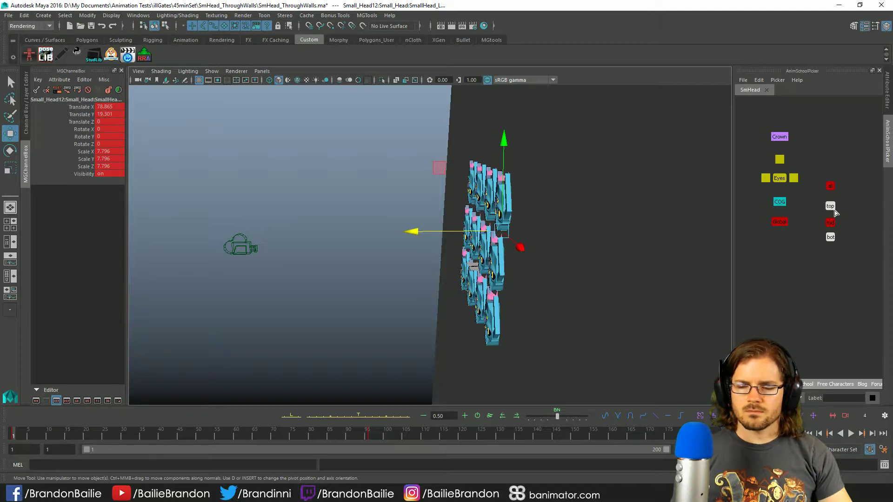
# Step: Shift the top row heads' Translate Z curves forward in time by about 95 frames in the Graph Editor
pyautogui.press('space')
pyautogui.press('a')
pyautogui.keyDown('alt'); pyautogui.moveTo(572, 333); pyautogui.dragTo(536, 332, button='right'); pyautogui.keyUp('alt')
pyautogui.press('a')
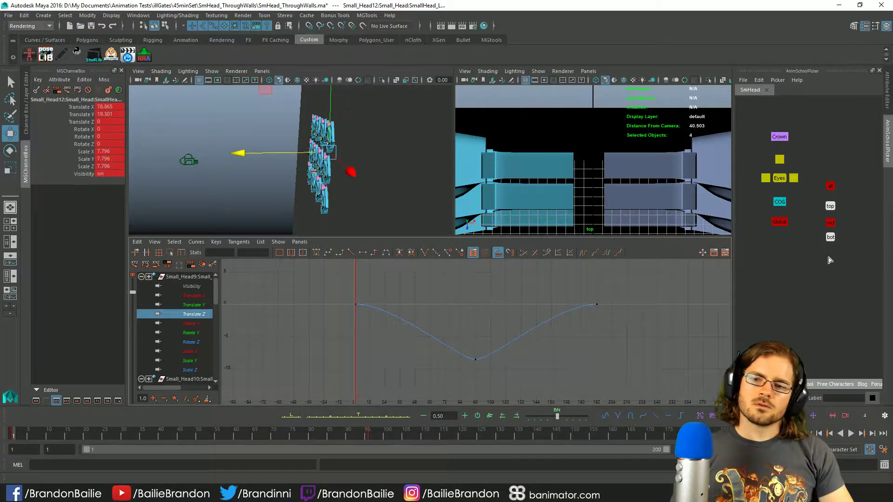
pyautogui.click(828, 224)
pyautogui.click(830, 205)
pyautogui.click(421, 329)
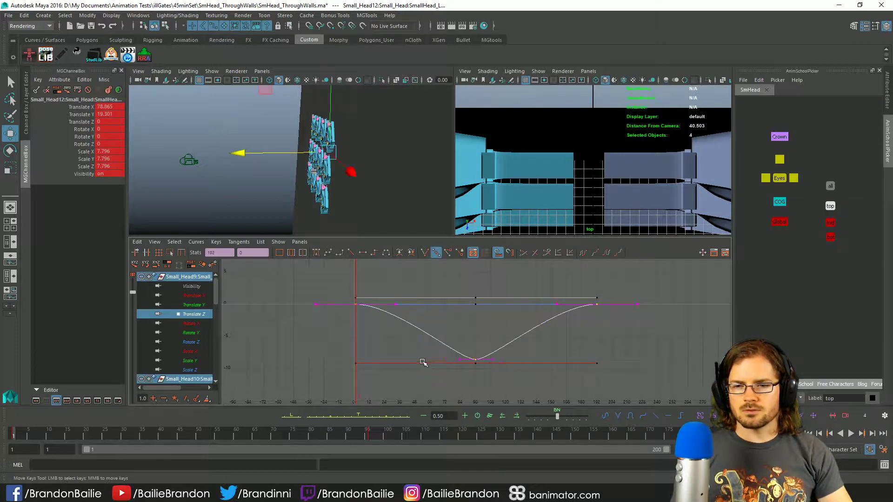
pyautogui.moveTo(391, 351); pyautogui.dragTo(512, 350, button='middle')
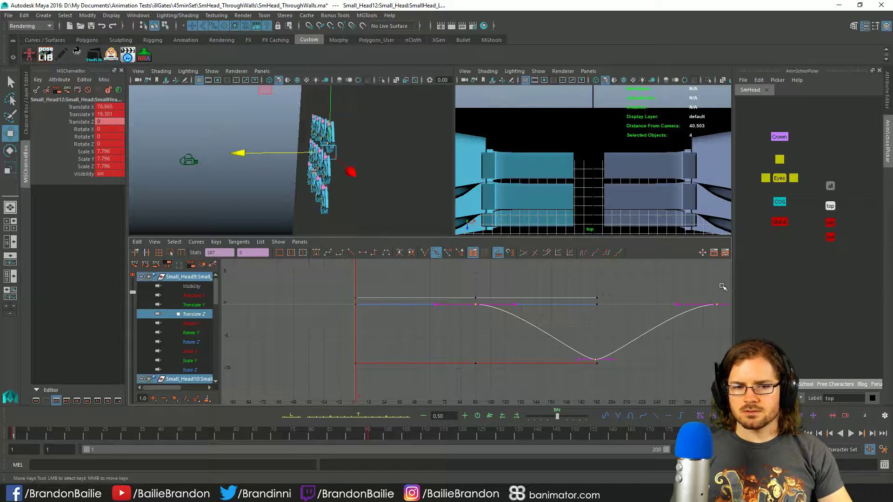
# Step: Shift the bottom row heads' Translate Z curves back in time by about 48 frames
pyautogui.click(830, 237)
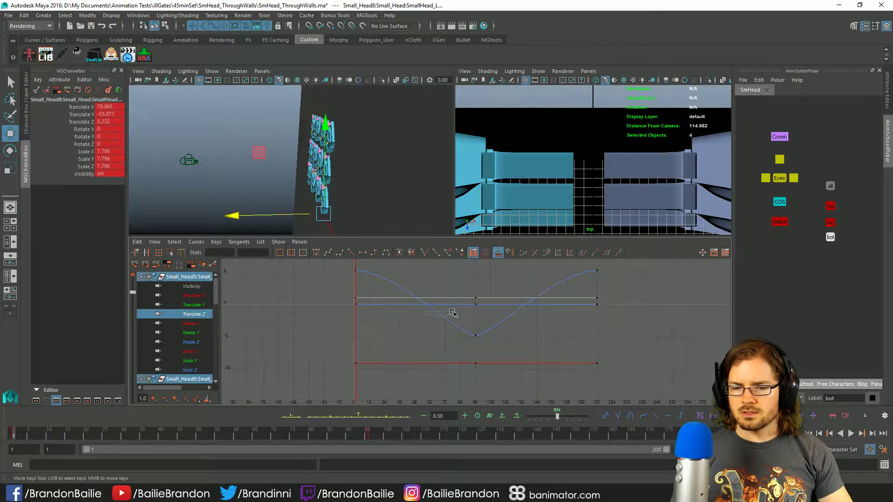
pyautogui.moveTo(453, 313); pyautogui.dragTo(453, 314)
pyautogui.moveTo(547, 333); pyautogui.dragTo(484, 338, button='middle')
pyautogui.click(531, 338)
# Step: Play back the offset rows in the full perspective view and return to the start frame
pyautogui.press('space')
pyautogui.hotkey('alt', 'v')
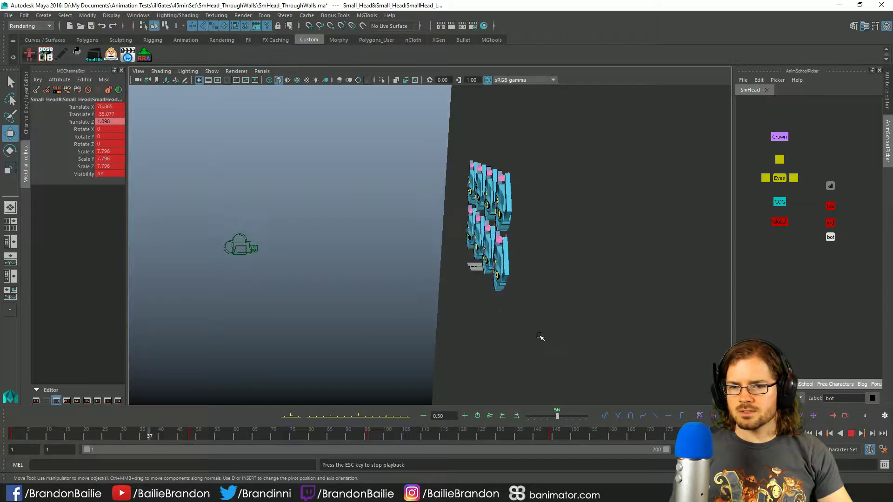
pyautogui.press('Escape')
pyautogui.hotkey('alt', 'shift', 'v')
# Step: Set the pre infinity of all twelve heads' animation curves to Cycle
pyautogui.moveTo(811, 201); pyautogui.dragTo(843, 272)
pyautogui.press('space')
pyautogui.press('a')
pyautogui.keyDown('alt'); pyautogui.moveTo(389, 270); pyautogui.dragTo(359, 313, button='right'); pyautogui.keyUp('alt')
pyautogui.press('a')
pyautogui.moveTo(248, 275); pyautogui.dragTo(582, 386)
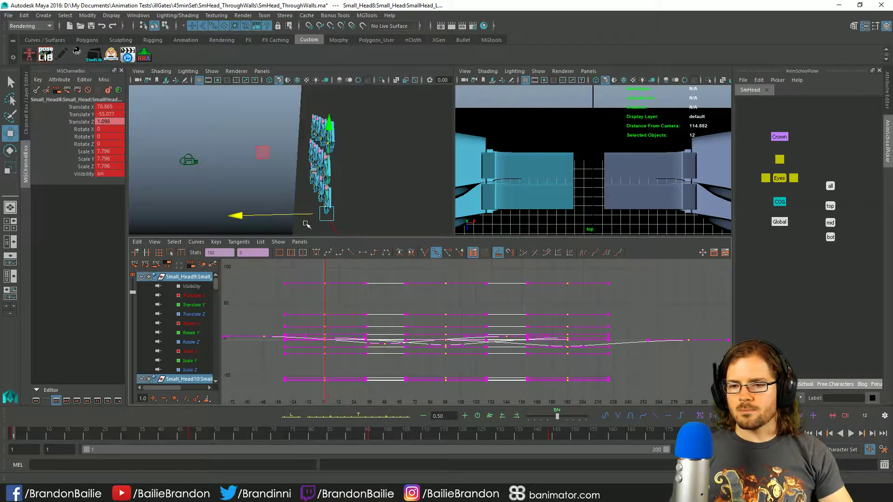
pyautogui.click(196, 242)
pyautogui.moveTo(225, 272)
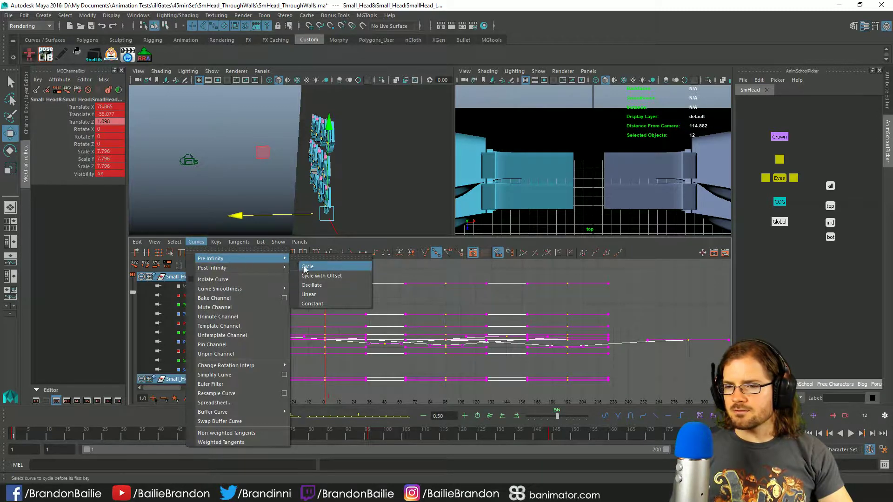
pyautogui.click(308, 267)
# Step: Play back and scrub the cycling rows from the side and the front in the full viewport
pyautogui.press('space')
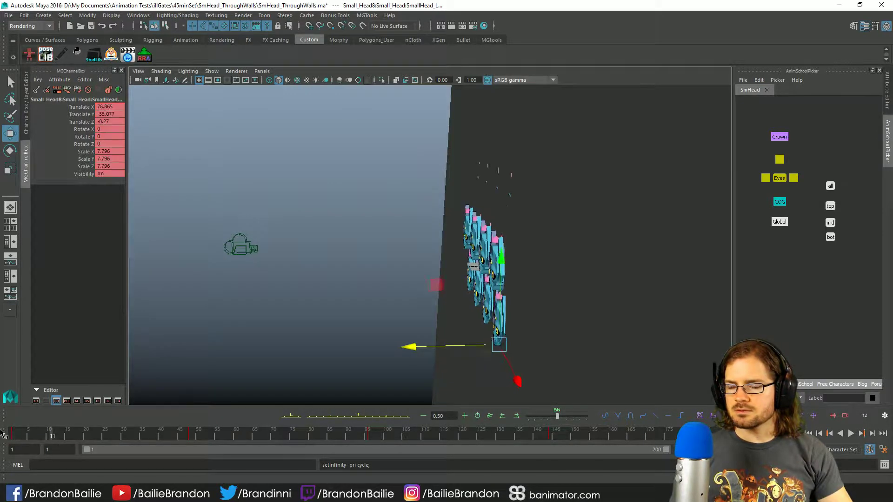
pyautogui.hotkey('alt', 'v')
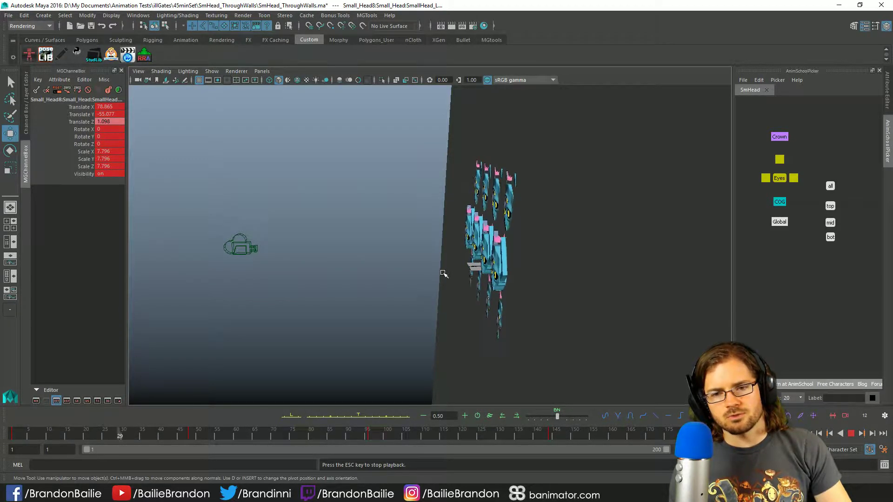
pyautogui.press('Escape')
pyautogui.press('[')
pyautogui.hotkey('alt', 'v')
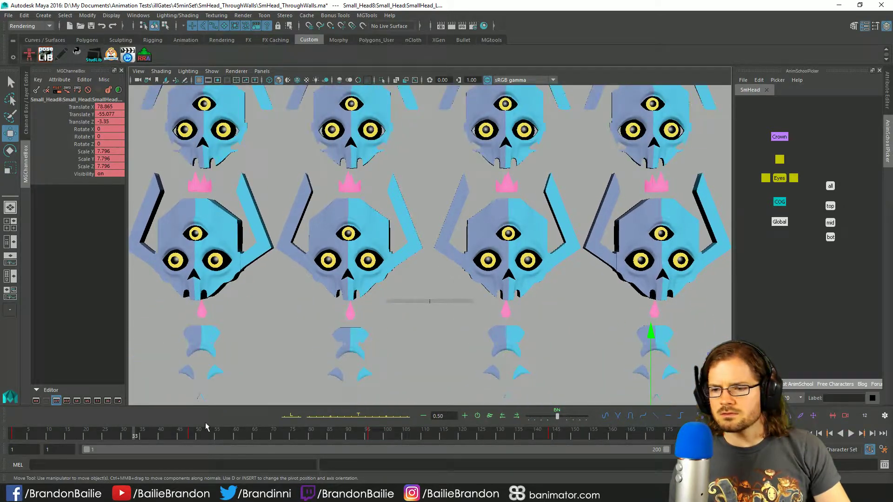
pyautogui.click(29, 433)
pyautogui.moveTo(30, 434); pyautogui.dragTo(217, 434)
pyautogui.hotkey('alt', 'v')
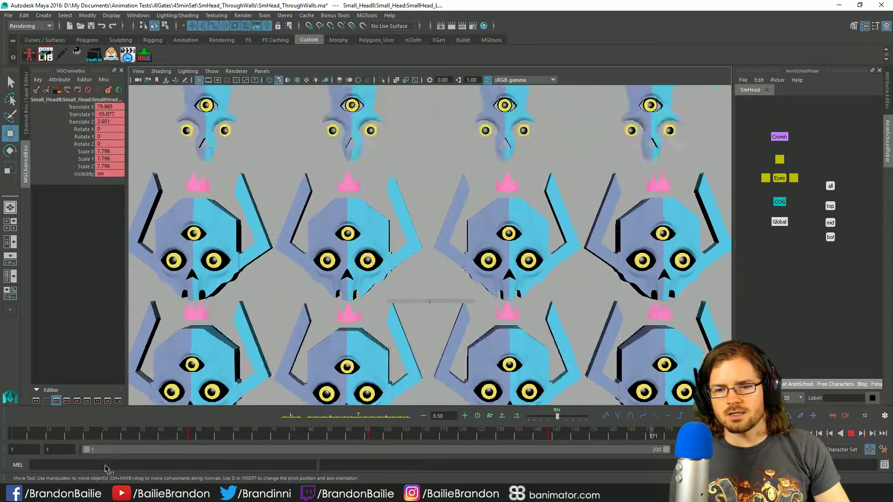
# Step: End the playback range at frame 192, play back the loop and scrub back to frame 1
pyautogui.hotkey('alt', 'v')
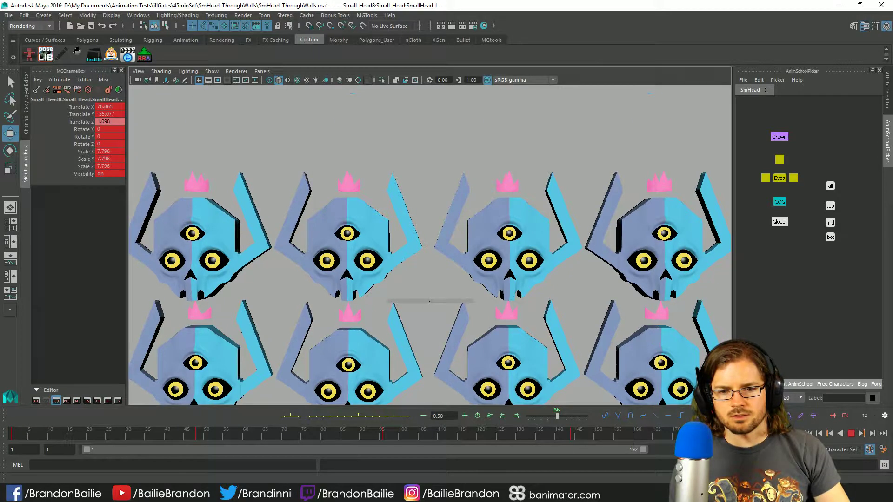
pyautogui.click(648, 433)
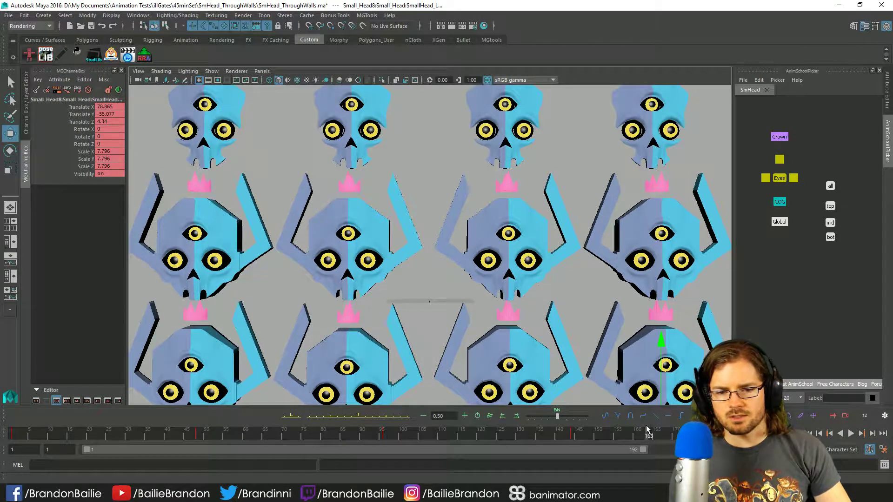
pyautogui.click(665, 433)
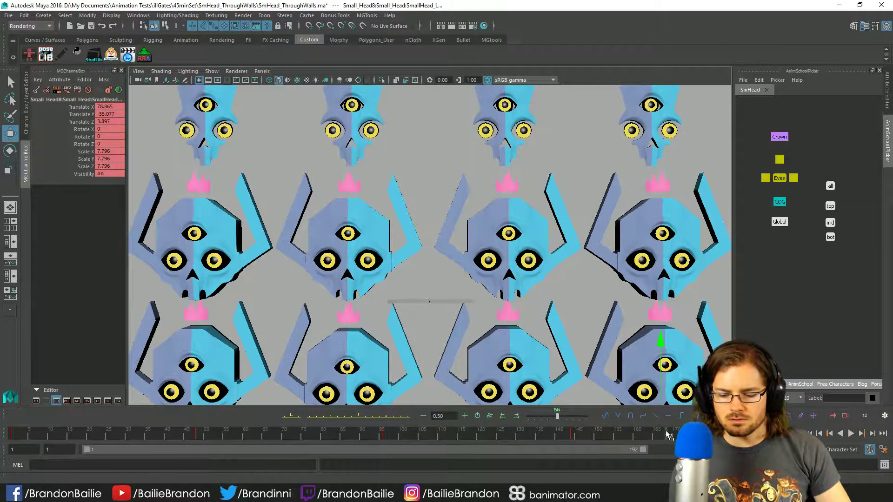
pyautogui.hotkey('alt', 'v')
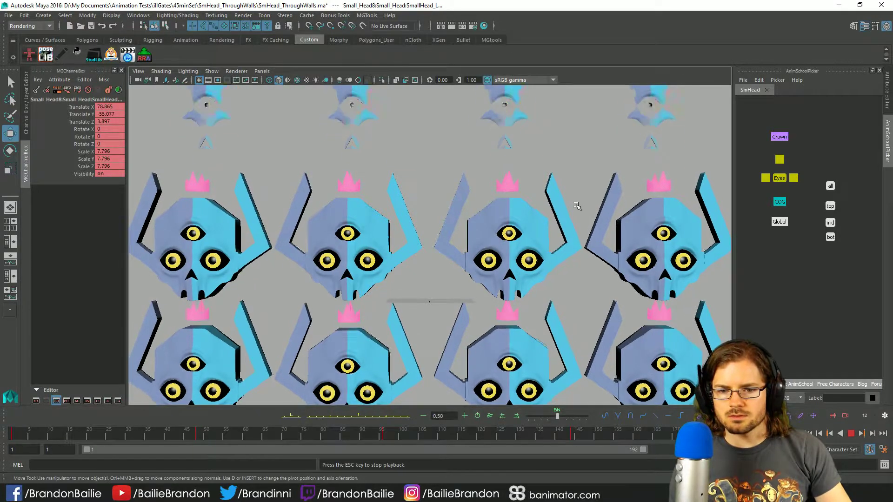
pyautogui.press('Escape')
pyautogui.moveTo(45, 434); pyautogui.dragTo(12, 434)
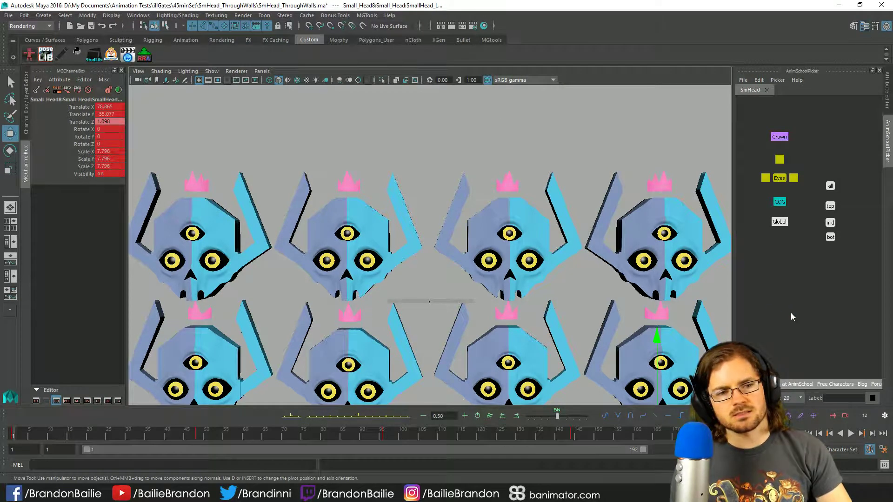
# Step: Select the top row and each of its four heads in turn to compare their Translate Z values
pyautogui.click(807, 251)
pyautogui.click(830, 206)
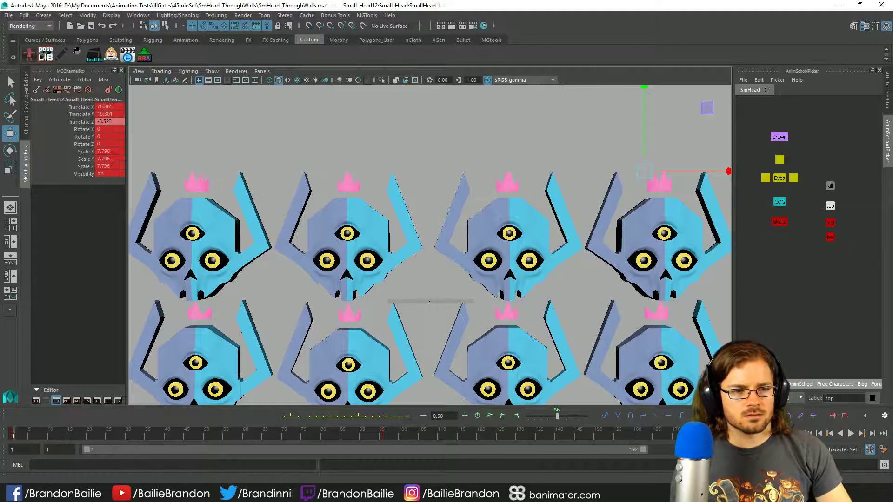
pyautogui.click(212, 171)
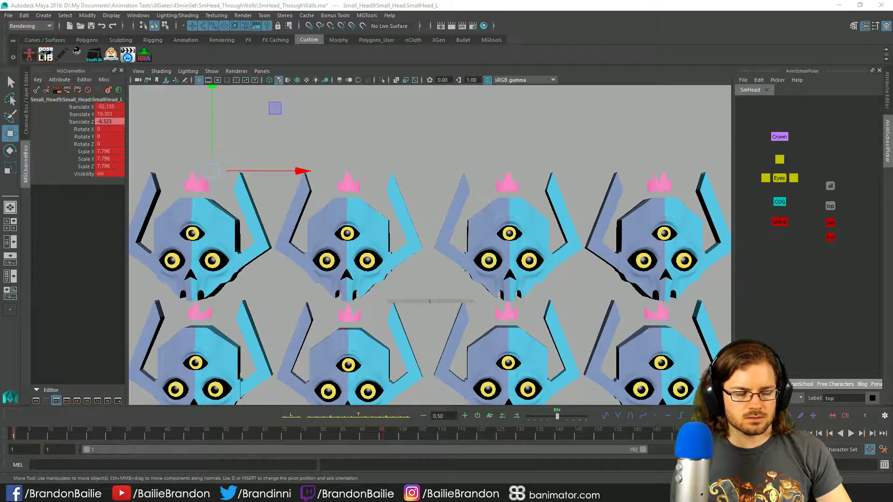
pyautogui.click(357, 171)
pyautogui.click(502, 170)
pyautogui.click(646, 171)
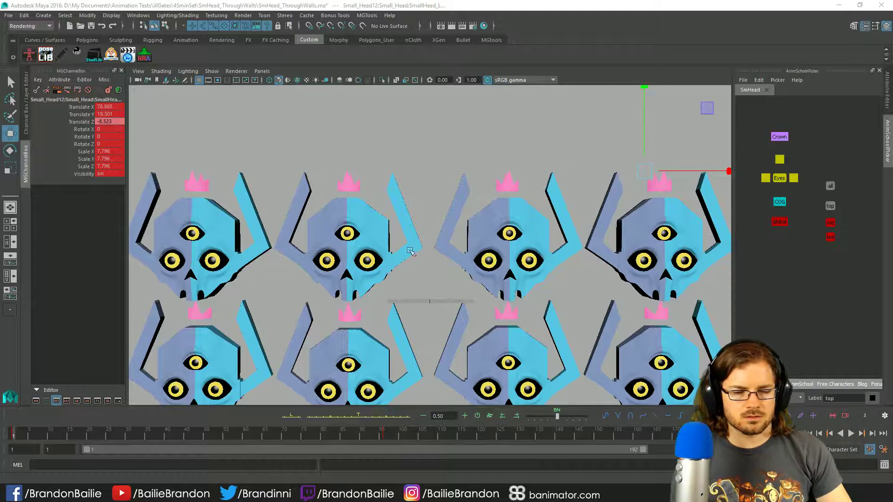
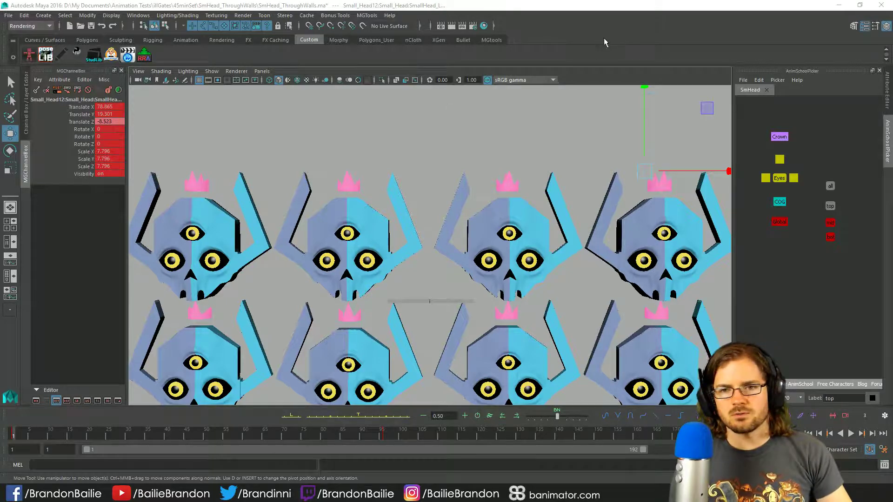
# Step: Play back the head loop from the front and clear the selection
pyautogui.hotkey('alt', 'v')
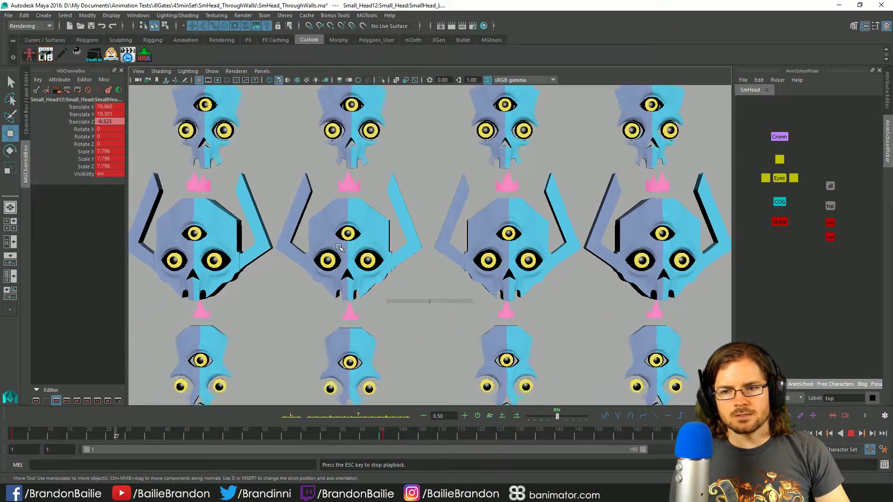
pyautogui.press('Escape')
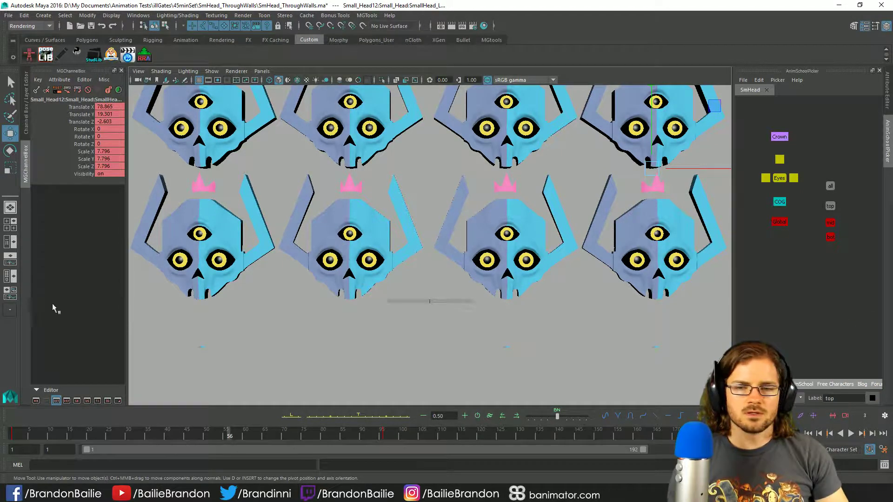
pyautogui.click(805, 303)
pyautogui.press('q')
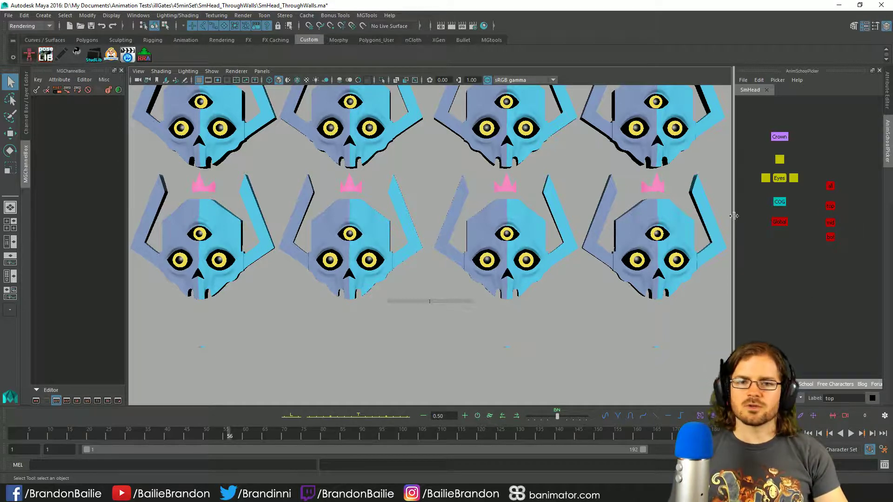
# Step: Isolate and frame the top row heads' Translate Z curves in the Graph Editor
pyautogui.click(830, 206)
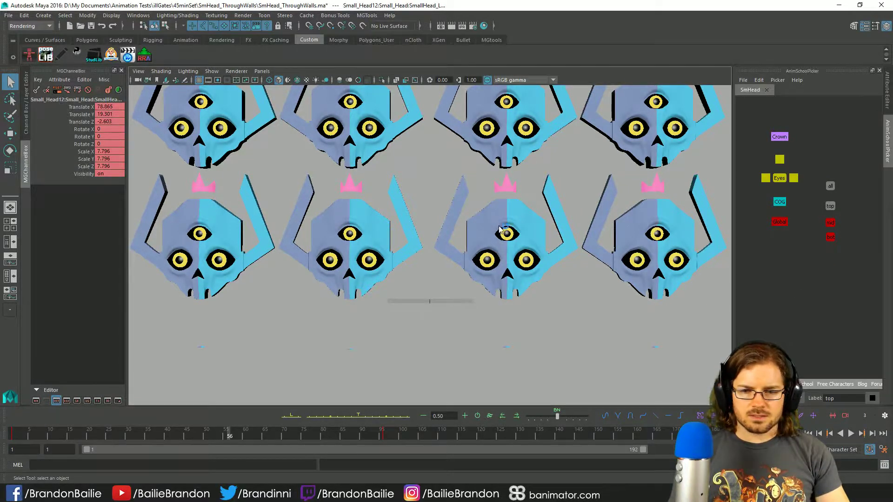
pyautogui.press('space')
pyautogui.press('a')
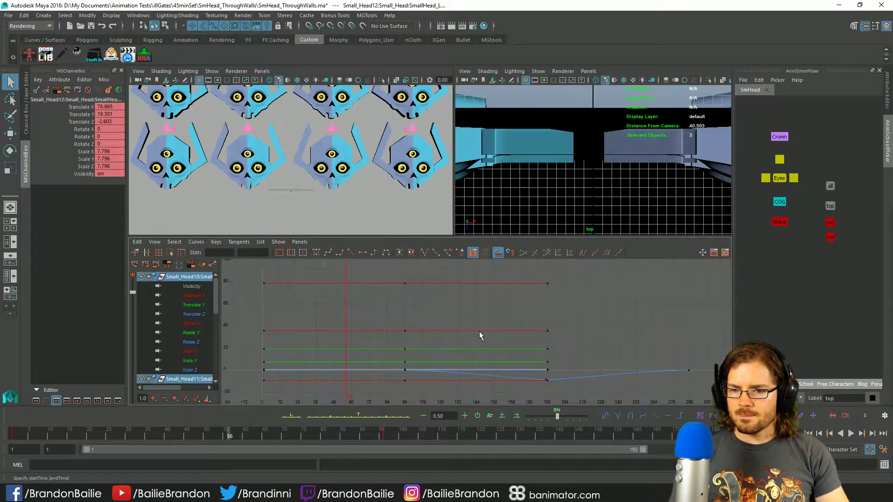
pyautogui.click(134, 265)
pyautogui.click(134, 265)
pyautogui.click(134, 265)
pyautogui.click(134, 264)
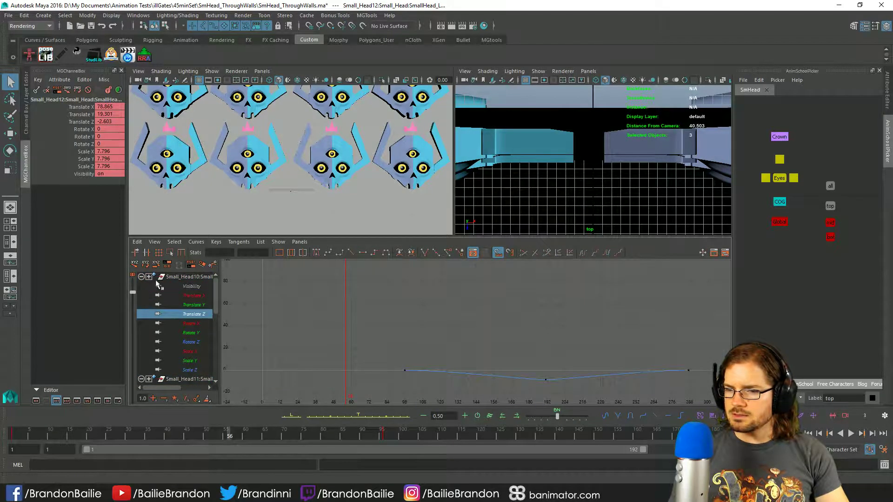
pyautogui.press('f')
pyautogui.press('f')
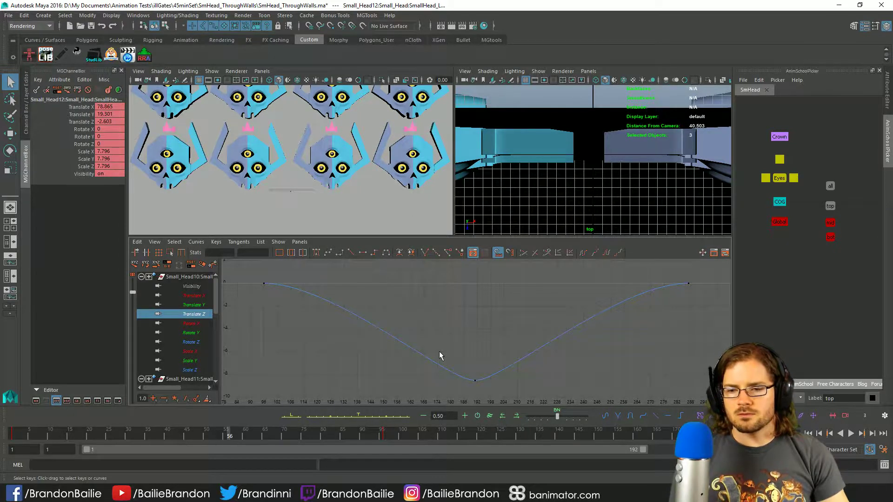
# Step: Reselect all four top row heads from frame 1 and examine their Translate Z curves against the playback
pyautogui.hotkey('alt', 'shift', 'v')
pyautogui.click(355, 303)
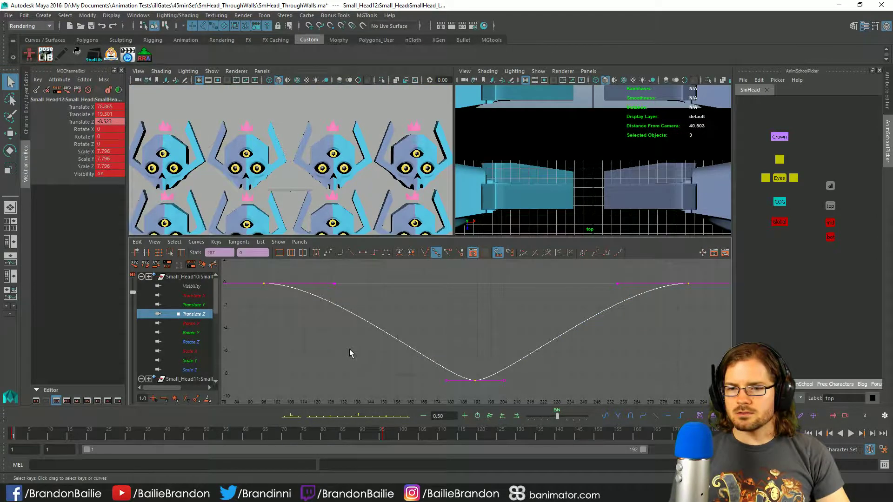
pyautogui.click(455, 315)
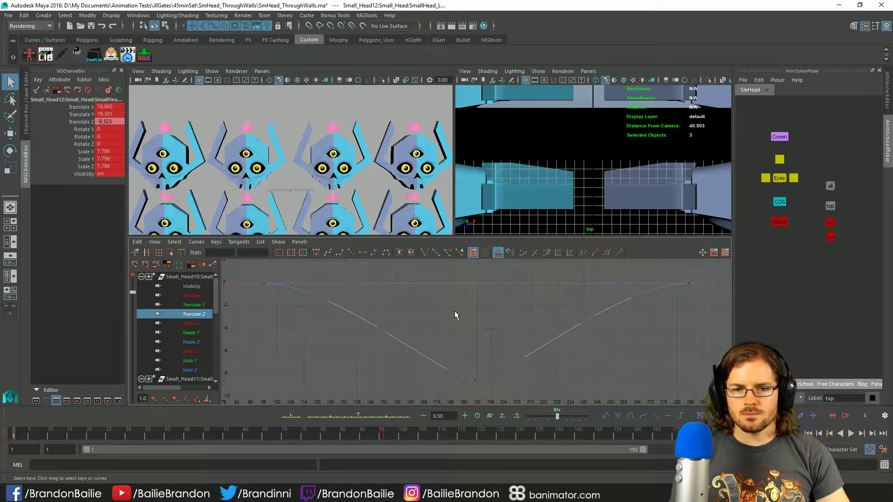
pyautogui.click(831, 206)
pyautogui.press('a')
pyautogui.click(135, 265)
pyautogui.press('a')
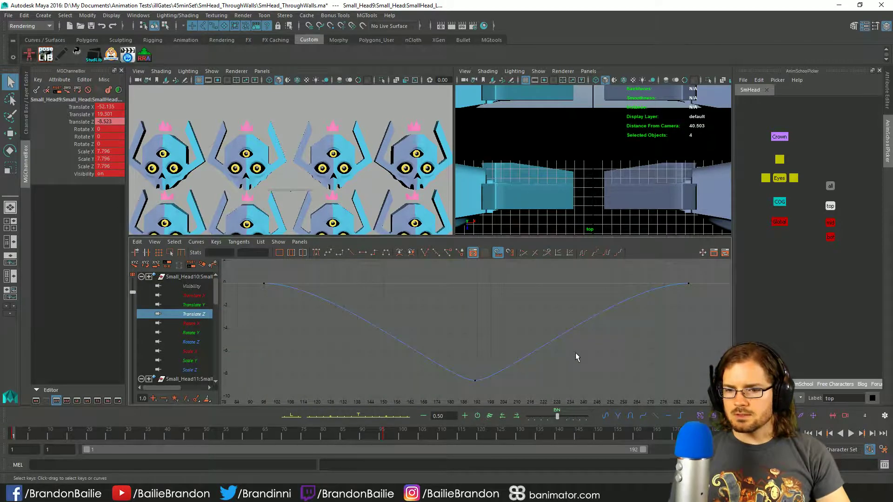
pyautogui.hotkey('alt', 'v')
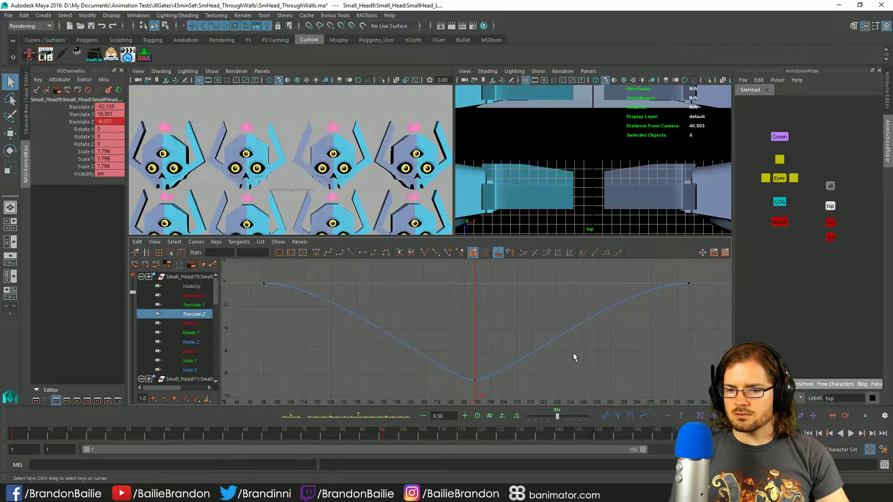
# Step: Frame the three top row heads' Translate Z curves, then divide 96 by 24 in the Calculator
pyautogui.scroll(-4, 616, 358)
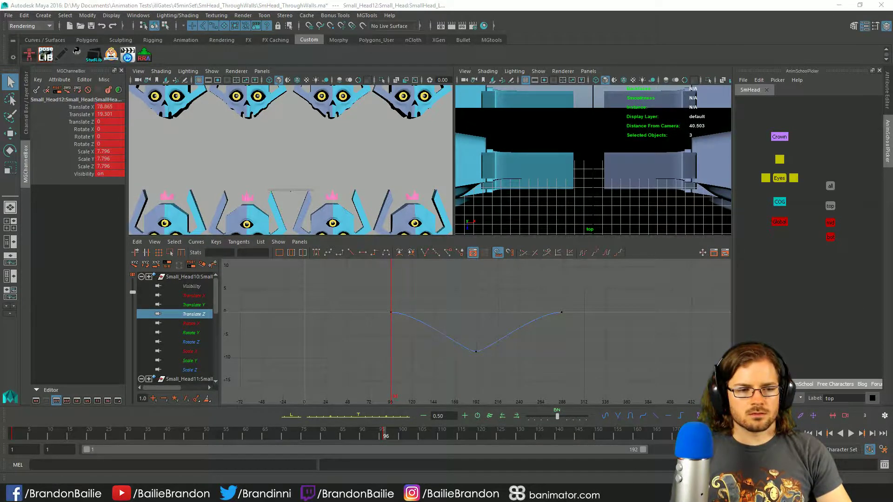
pyautogui.press('w')
pyautogui.press('f')
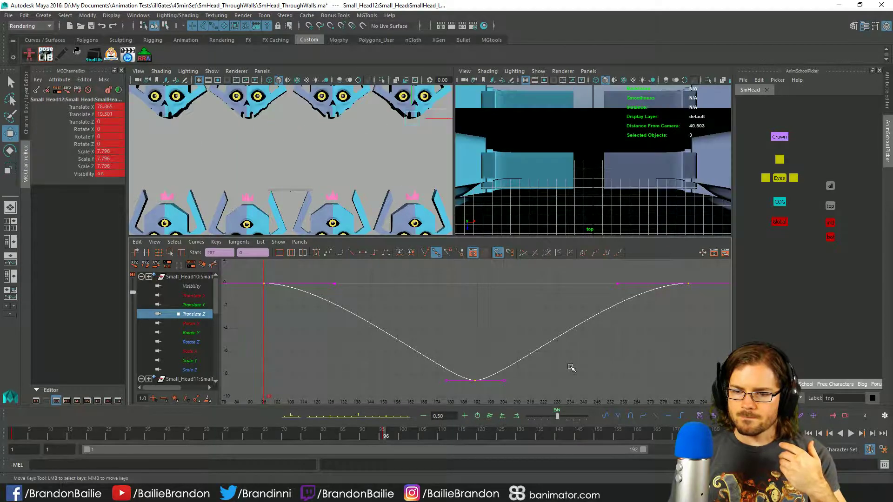
pyautogui.press('XF86Calculator')
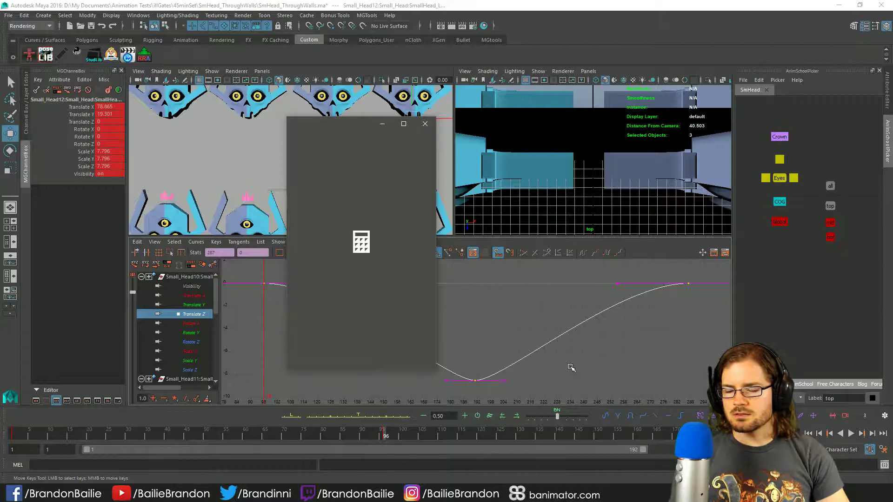
pyautogui.moveTo(349, 123); pyautogui.dragTo(473, 148)
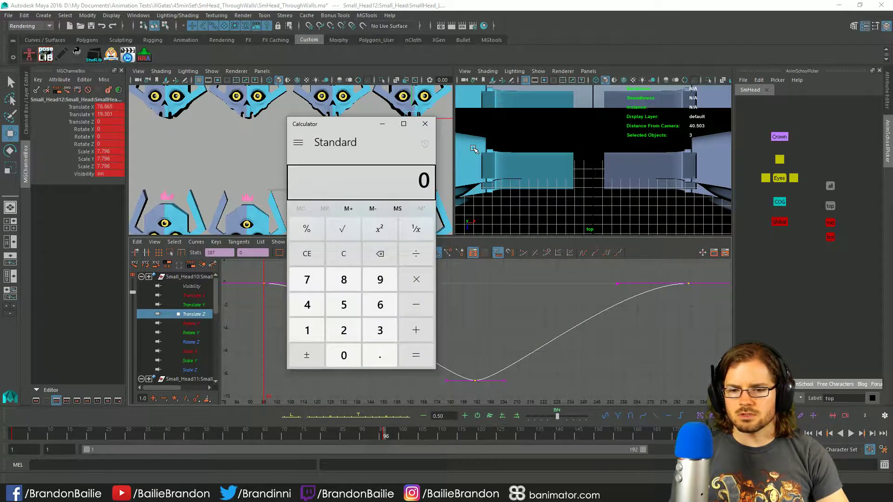
pyautogui.moveTo(351, 131); pyautogui.dragTo(422, 134)
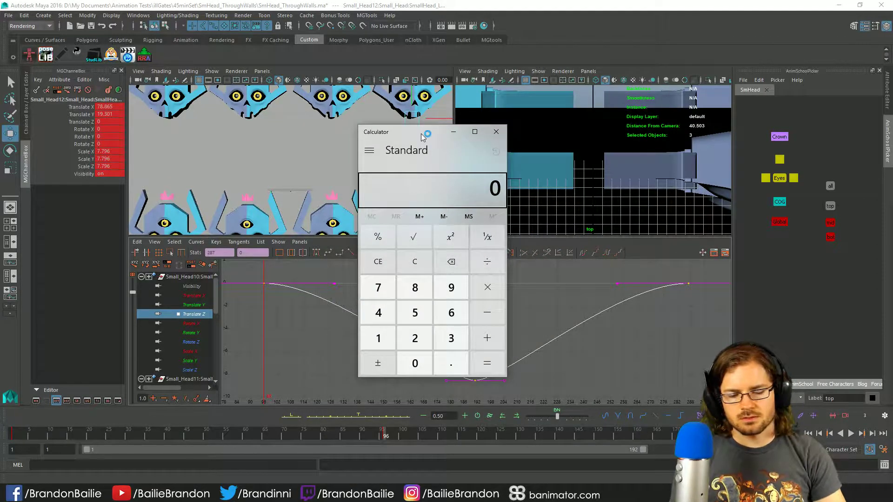
pyautogui.write('96')
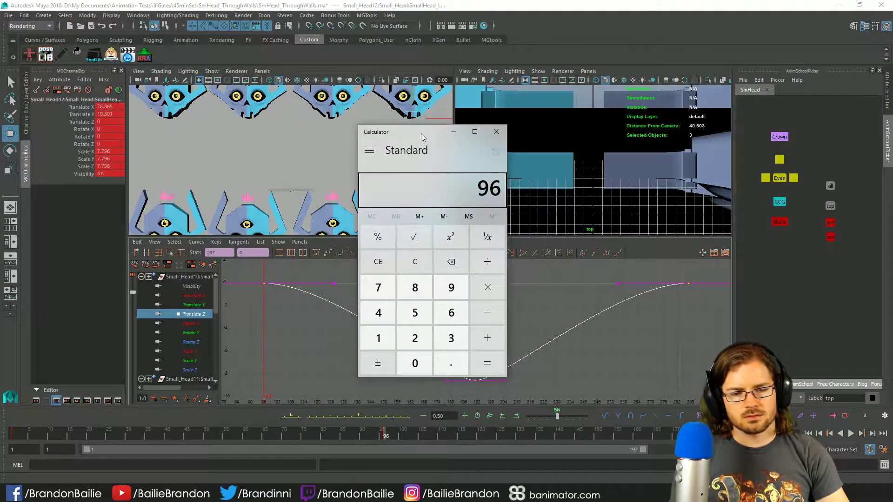
pyautogui.write('/24')
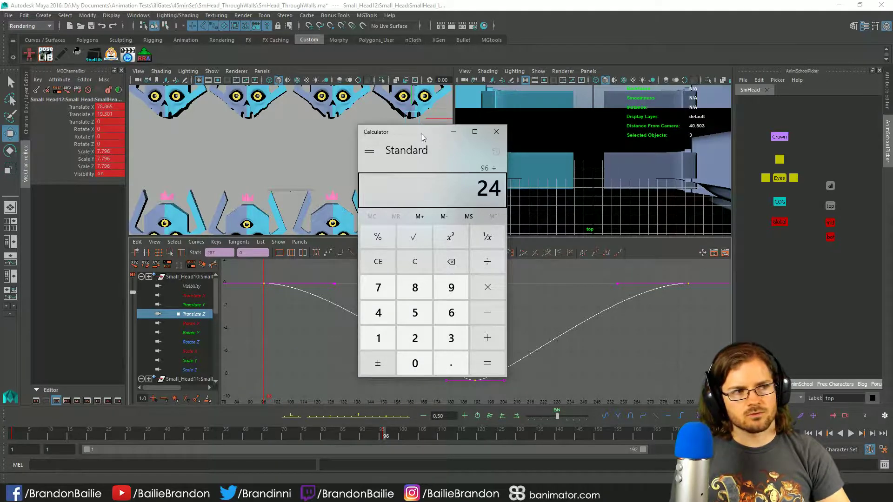
pyautogui.press('Return')
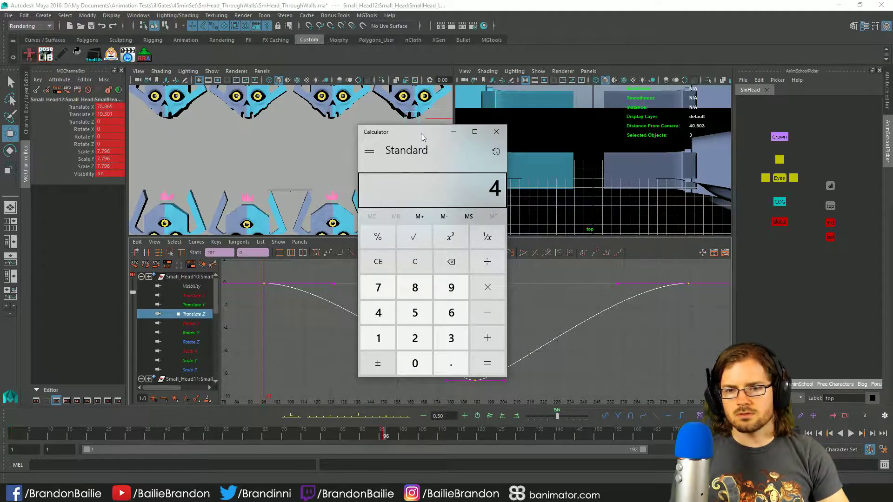
pyautogui.click(496, 133)
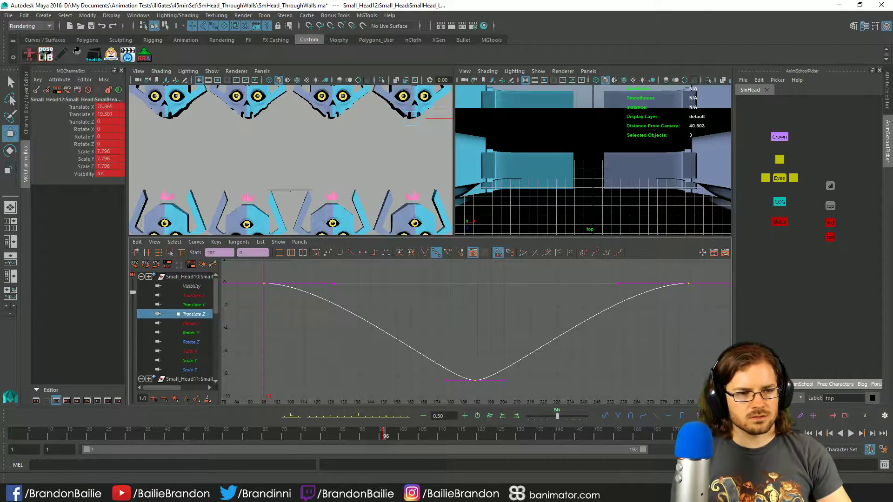
# Step: Select the whole Translate Z curves of the three selected top row heads in the Graph Editor
pyautogui.click(616, 354)
pyautogui.press('a')
pyautogui.click(543, 328)
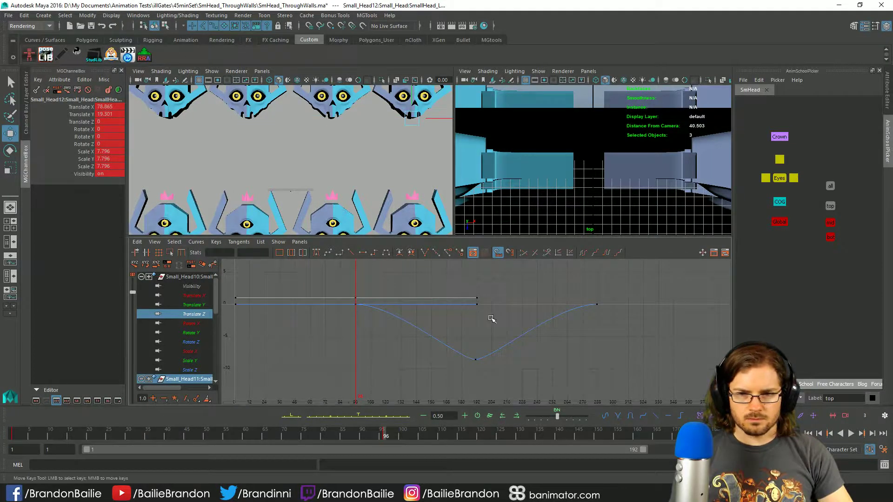
pyautogui.press('a')
pyautogui.click(584, 326)
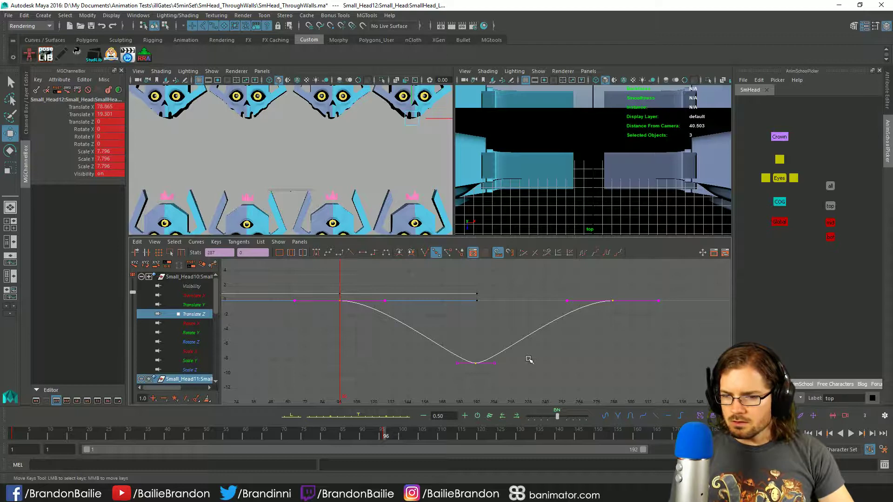
pyautogui.keyDown('alt'); pyautogui.moveTo(494, 346); pyautogui.dragTo(562, 348, button='middle'); pyautogui.keyUp('alt')
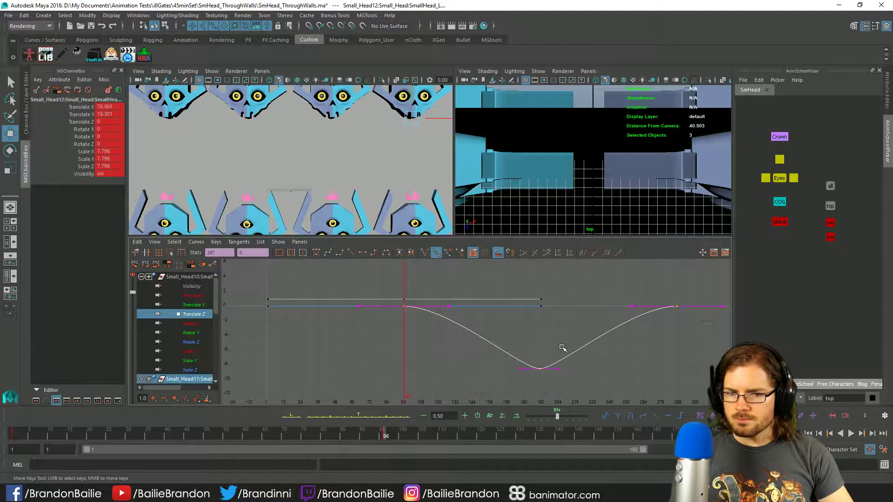
pyautogui.scroll(4, 462, 316)
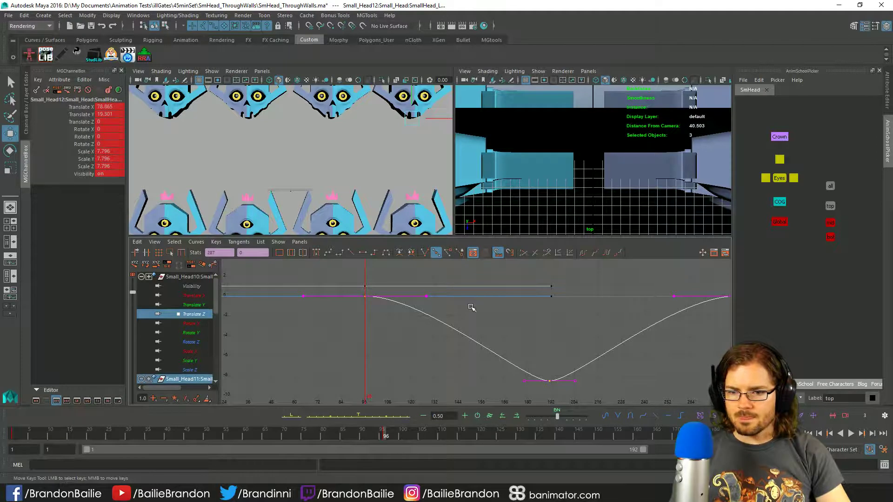
# Step: Add 24 to 96 in the Calculator and return to the Graph Editor in Maya
pyautogui.press('XF86Calculator')
pyautogui.write('96')
pyautogui.write('24')
pyautogui.press('Return')
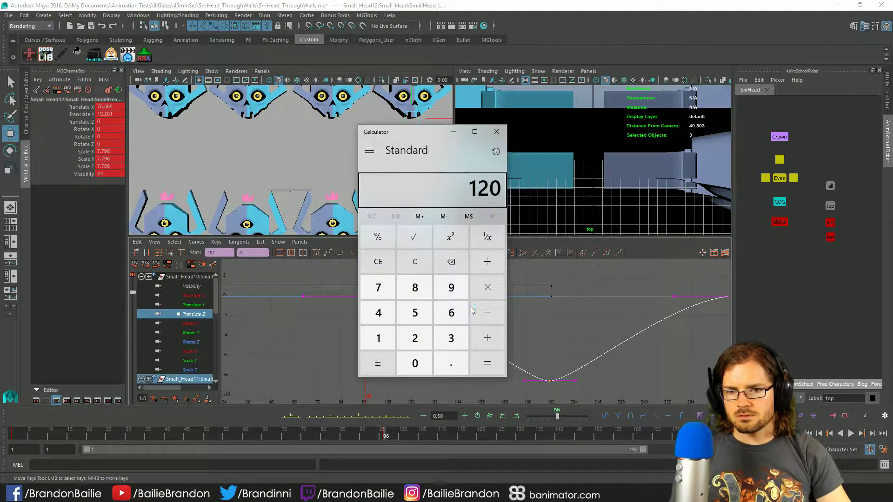
pyautogui.click(496, 133)
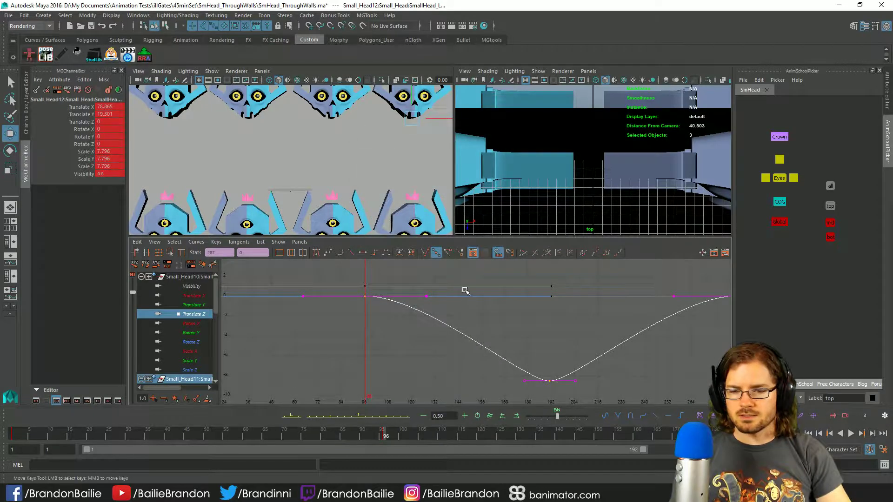
# Step: Shift the Translate Z curves of the three top row heads 24 frames later, then the last two heads' curves another 24 frames
pyautogui.keyDown('shift'); pyautogui.moveTo(470, 314); pyautogui.dragTo(523, 321, button='middle'); pyautogui.keyUp('shift')
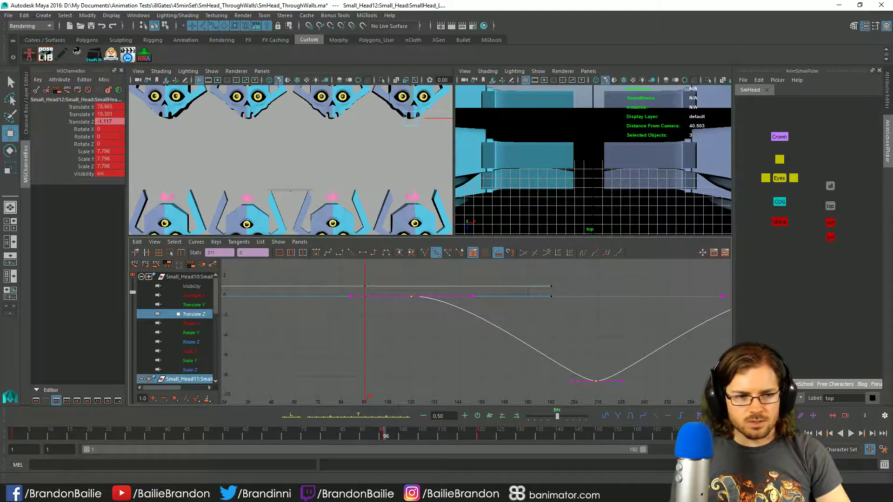
pyautogui.click(511, 329)
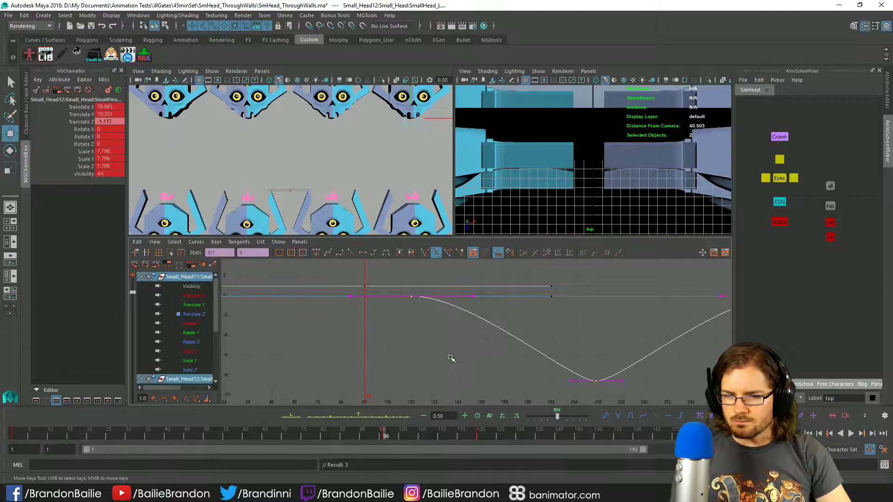
pyautogui.keyDown('shift'); pyautogui.moveTo(449, 358); pyautogui.dragTo(494, 354, button='middle'); pyautogui.keyUp('shift')
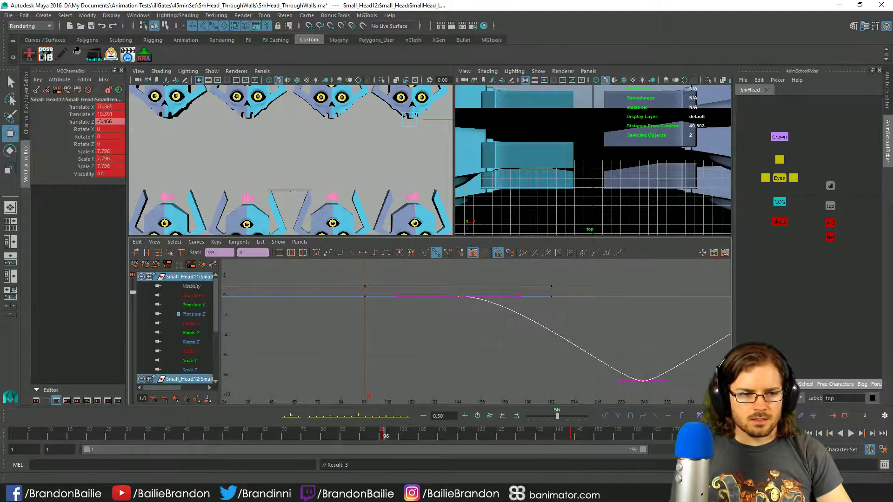
# Step: Keep only the last top row head selected and shift its Translate Z curve a further 24 frames later
pyautogui.click(553, 338)
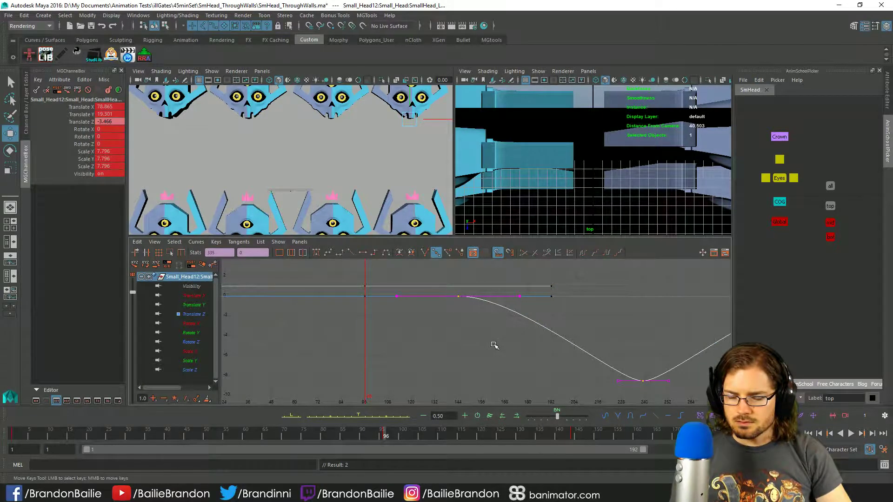
pyautogui.keyDown('shift'); pyautogui.moveTo(482, 344); pyautogui.dragTo(502, 343, button='middle'); pyautogui.keyUp('shift')
pyautogui.hotkey('ctrl', 'z')
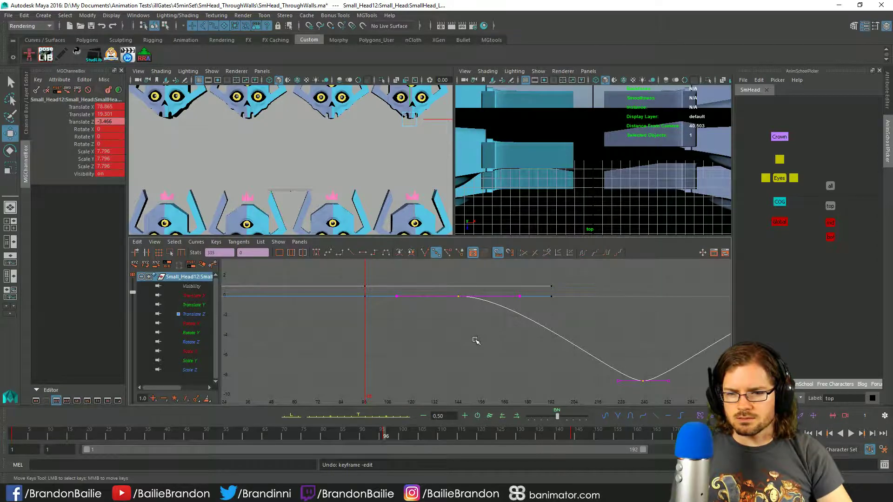
pyautogui.moveTo(474, 342); pyautogui.dragTo(524, 345, button='middle')
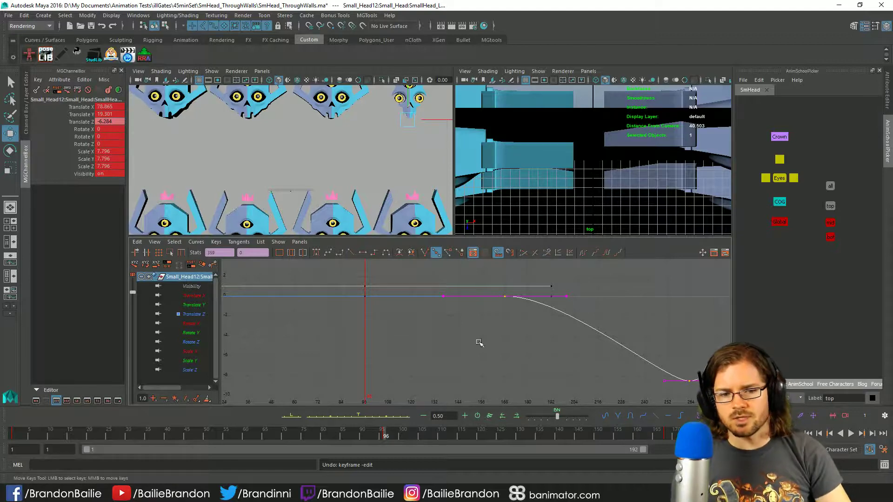
# Step: Play back the loop in the enlarged front view to check the top row's staggered timing, then return to frame 1
pyautogui.hotkey('alt', 'v')
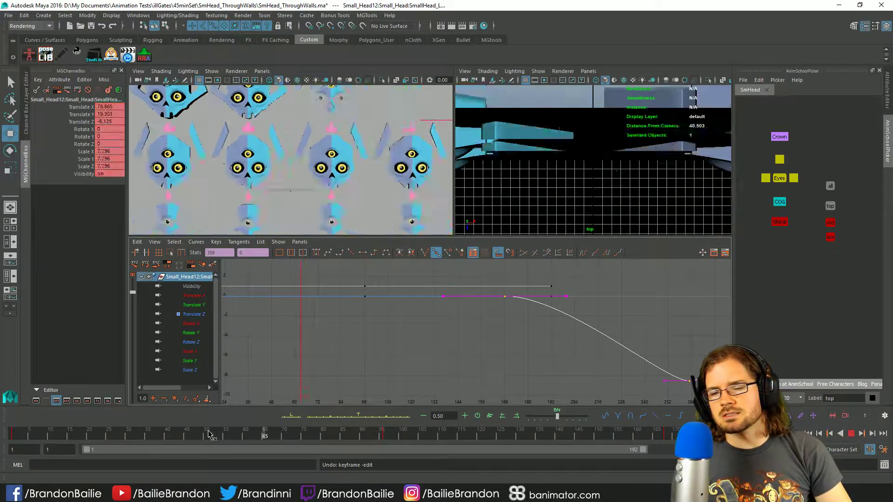
pyautogui.press('space')
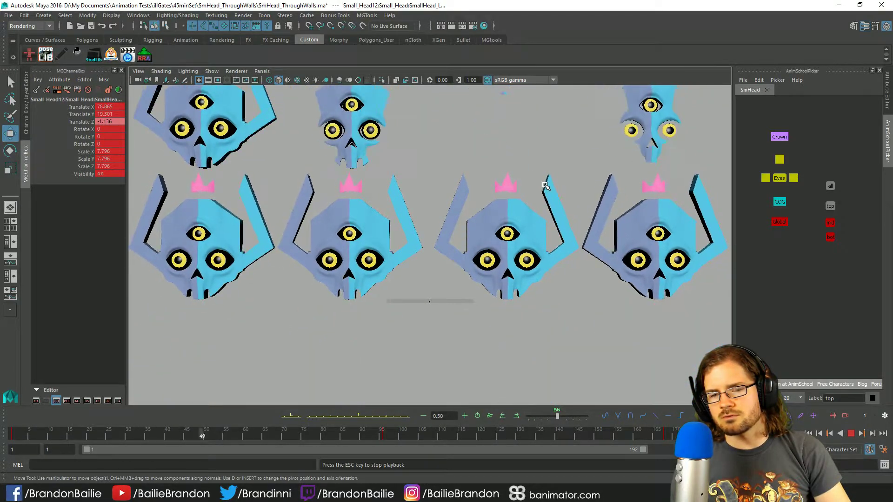
pyautogui.press('Escape')
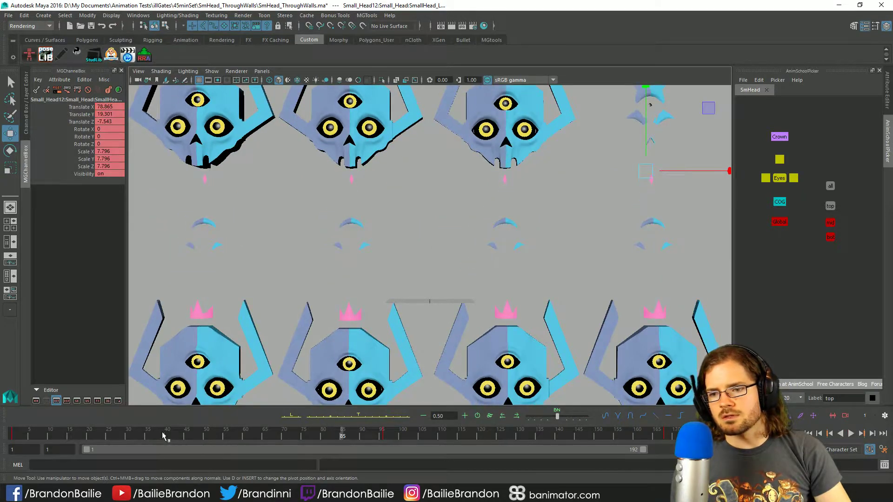
pyautogui.hotkey('alt', 'v')
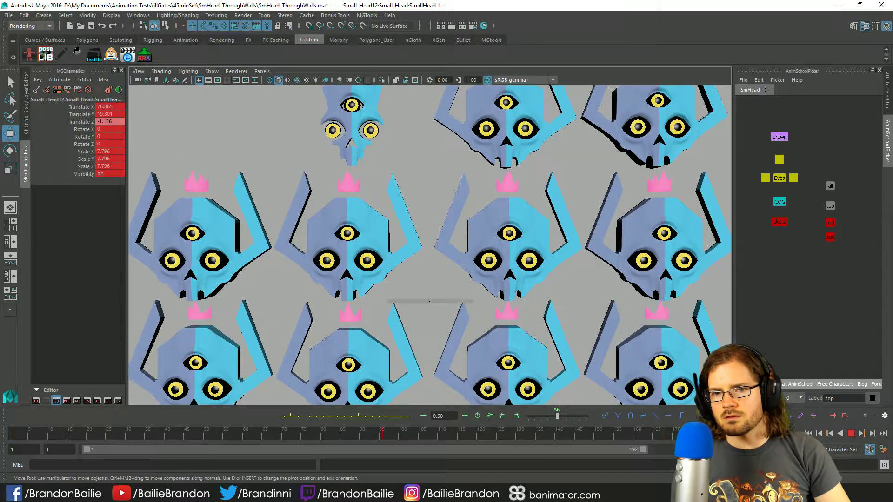
pyautogui.click(1, 432)
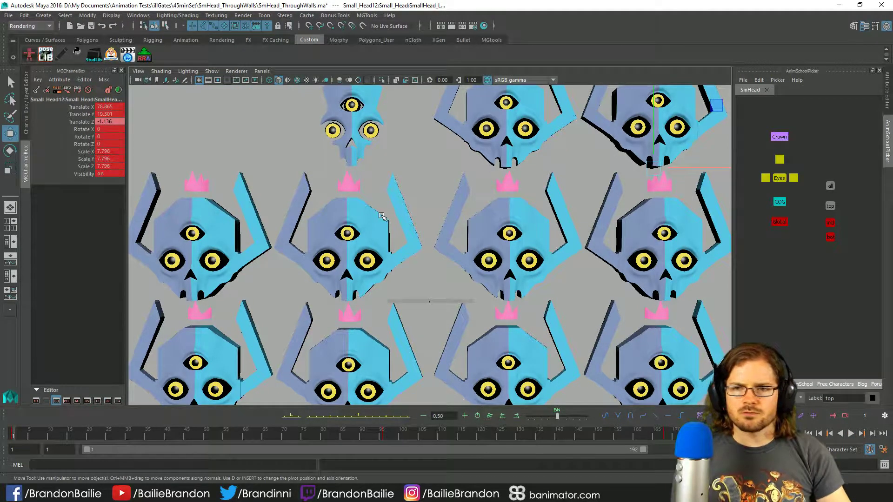
# Step: Select three heads of the middle row and shift their Translate Z curves 23 frames later
pyautogui.click(232, 234)
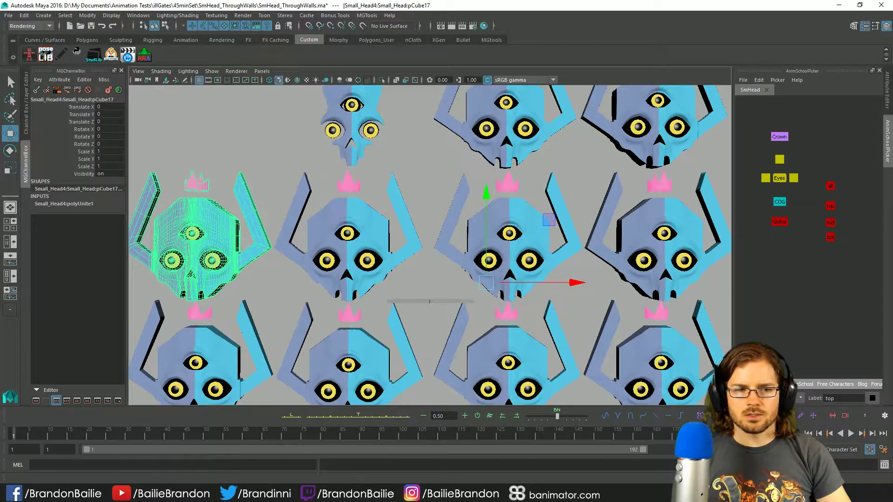
pyautogui.click(831, 223)
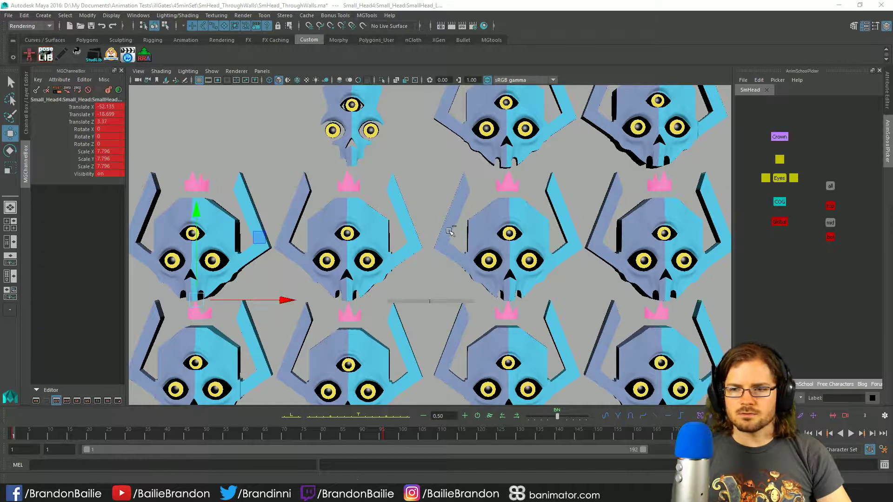
pyautogui.press('space')
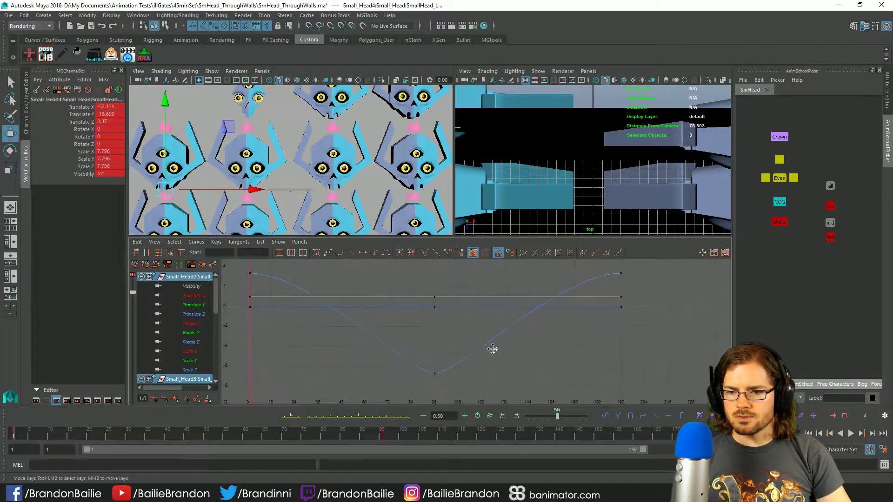
pyautogui.click(367, 345)
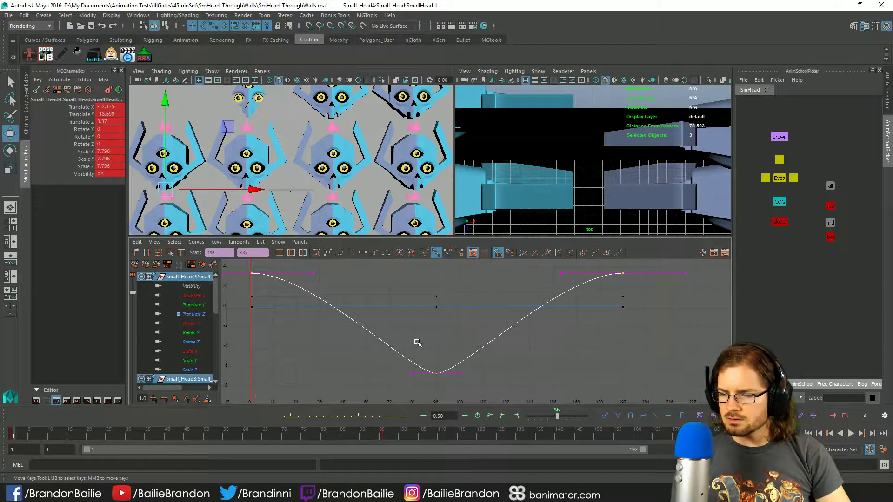
pyautogui.keyDown('shift'); pyautogui.moveTo(397, 338); pyautogui.dragTo(445, 336, button='middle'); pyautogui.keyUp('shift')
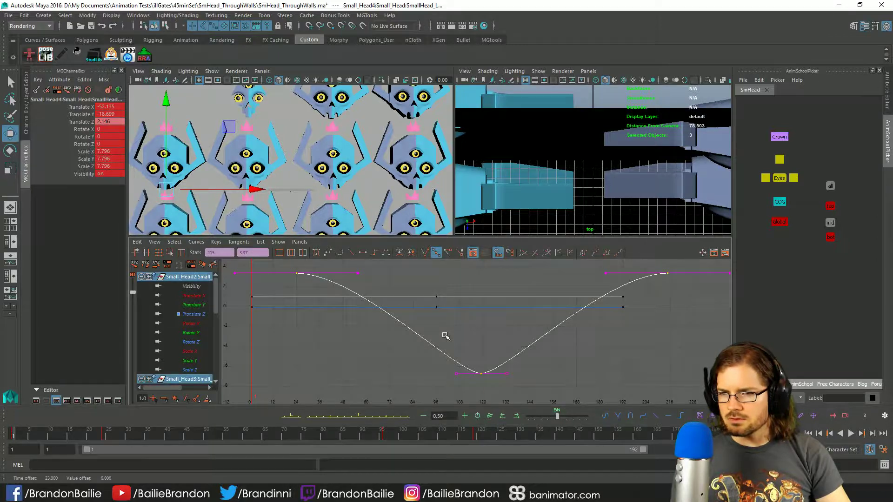
pyautogui.hotkey('ctrl', 'z')
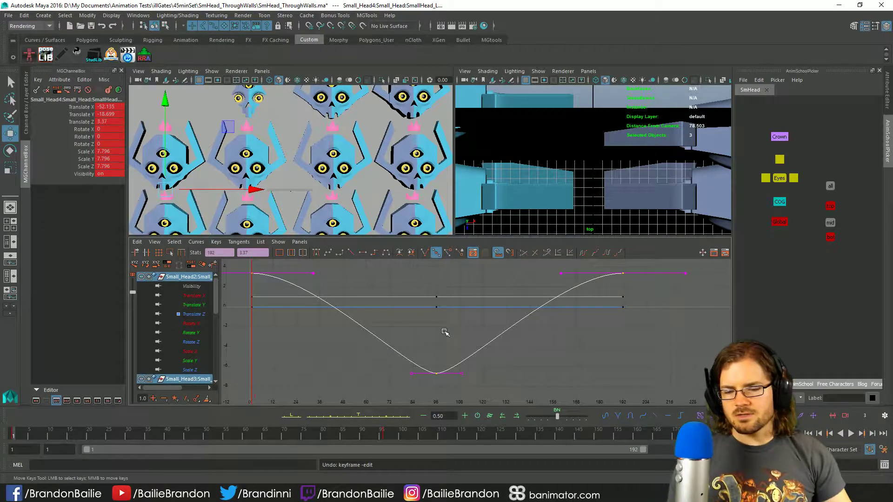
pyautogui.keyDown('shift'); pyautogui.moveTo(399, 333); pyautogui.dragTo(447, 337, button='middle'); pyautogui.keyUp('shift')
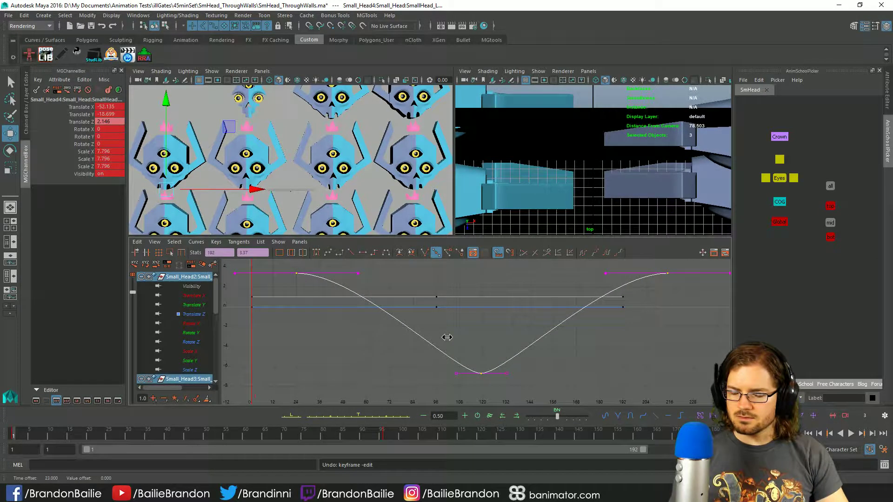
# Step: Play back the head loop to check the middle row's offset
pyautogui.press('q')
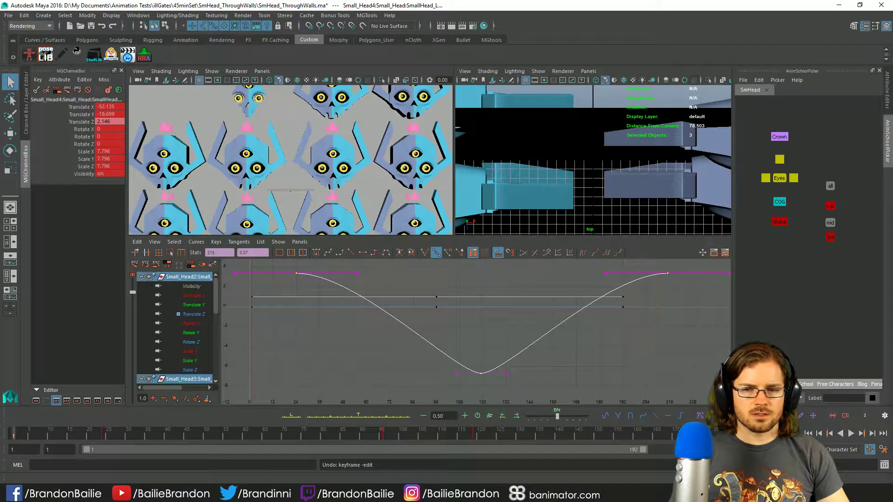
pyautogui.hotkey('alt', 'v')
pyautogui.hotkey('alt', 'v')
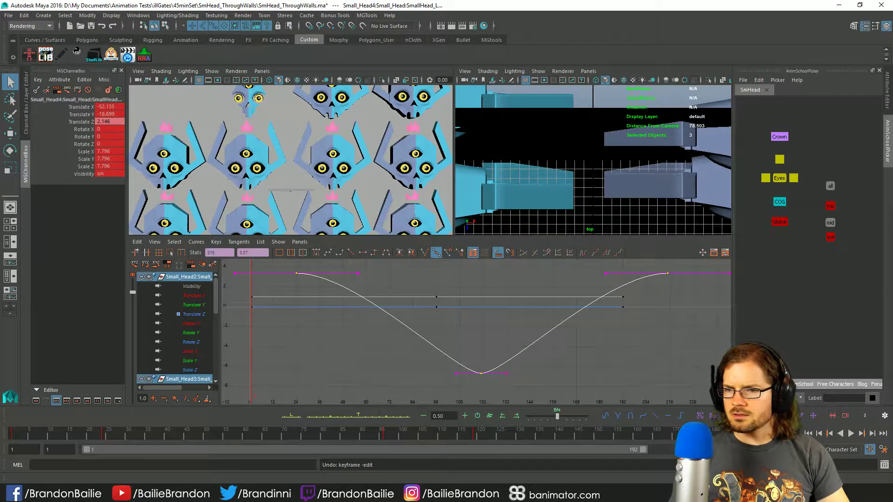
# Step: Return to frame 1 and keep only the rightmost and leftmost middle-row heads selected
pyautogui.click(13, 432)
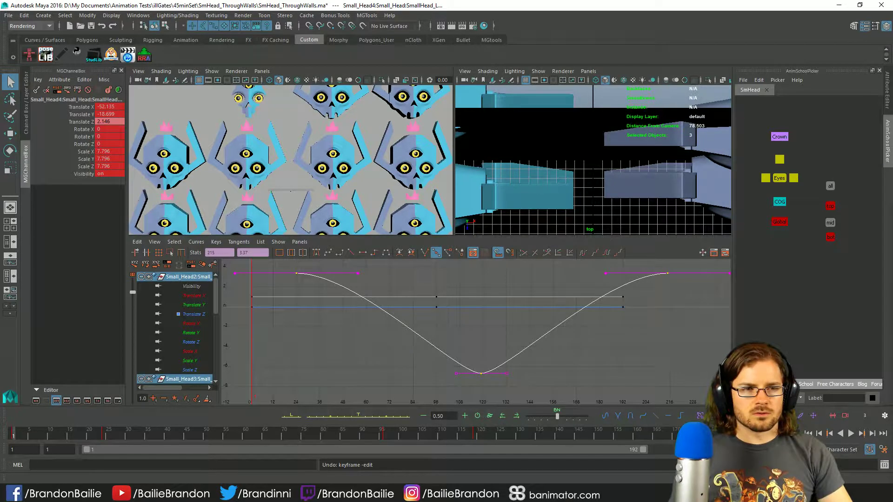
pyautogui.click(808, 367)
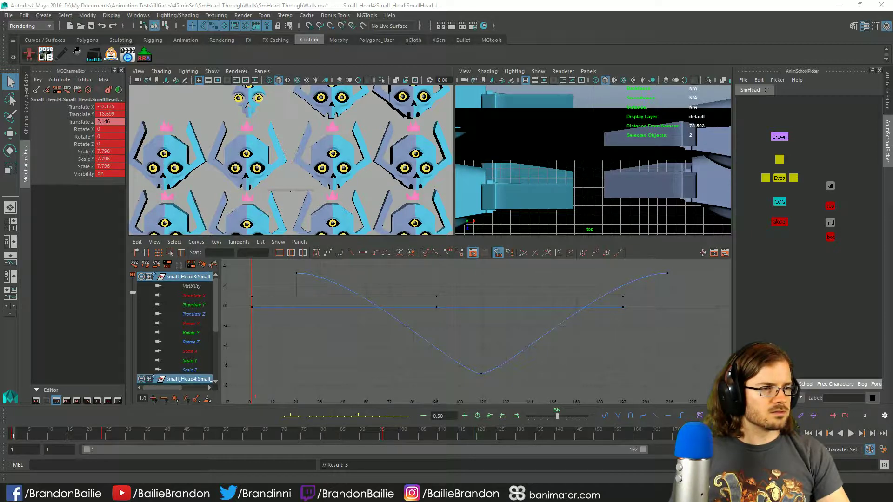
# Step: Switch to Chrome and enlarge the Ocean Commotion 2 event photo to 500% to view the crowd
pyautogui.hotkey('alt', 'Tab')
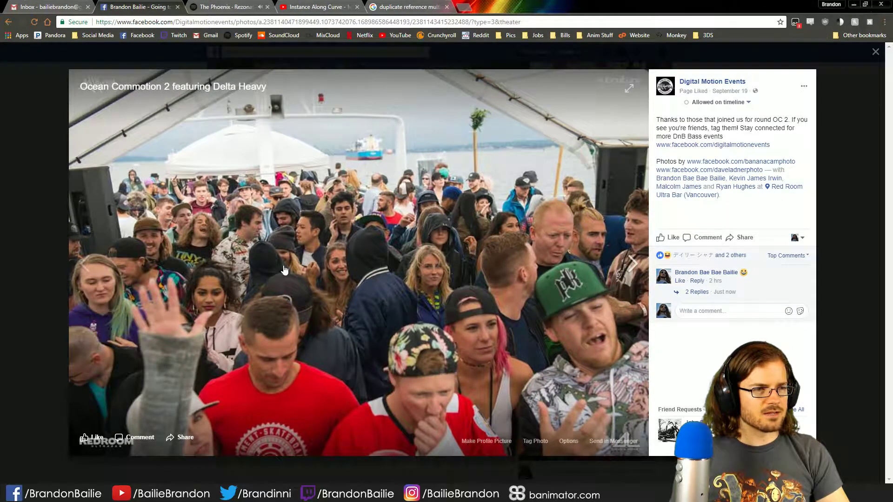
pyautogui.click(270, 240)
pyautogui.press('Escape')
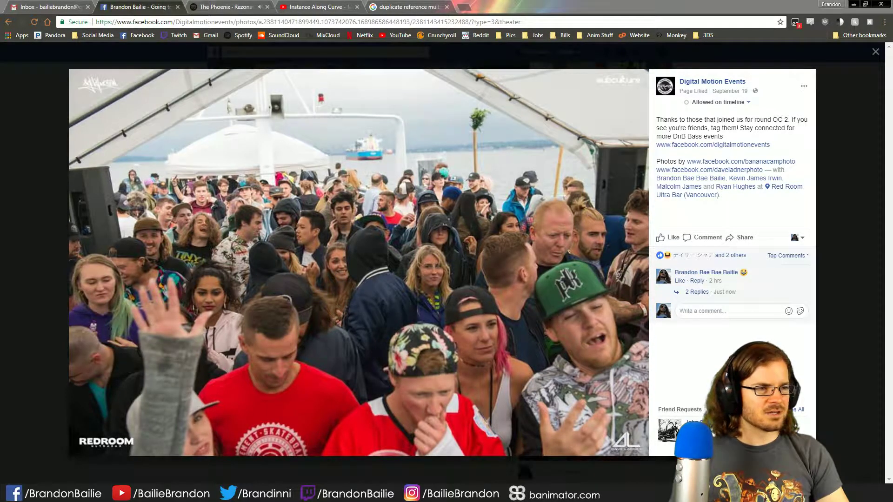
pyautogui.click(192, 223)
pyautogui.hotkey('ctrl', '+')
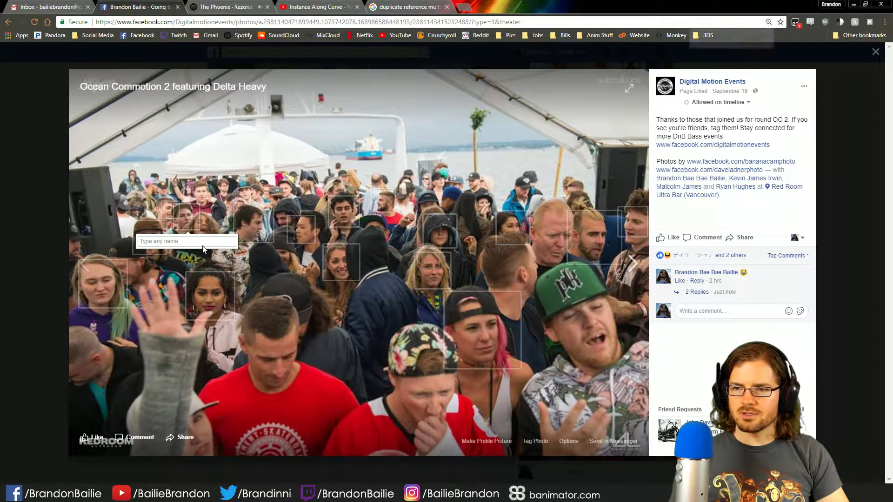
pyautogui.hotkey('ctrl', '+')
pyautogui.hotkey('ctrl', '+')
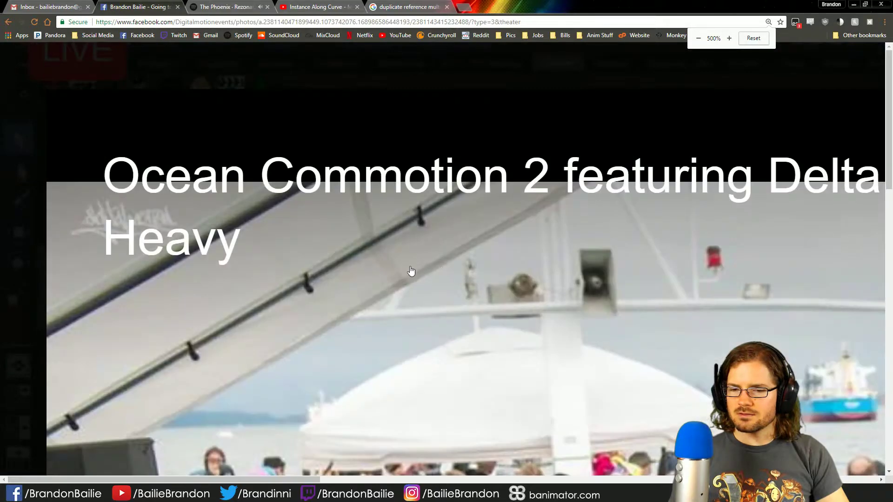
pyautogui.scroll(-5, 406, 273)
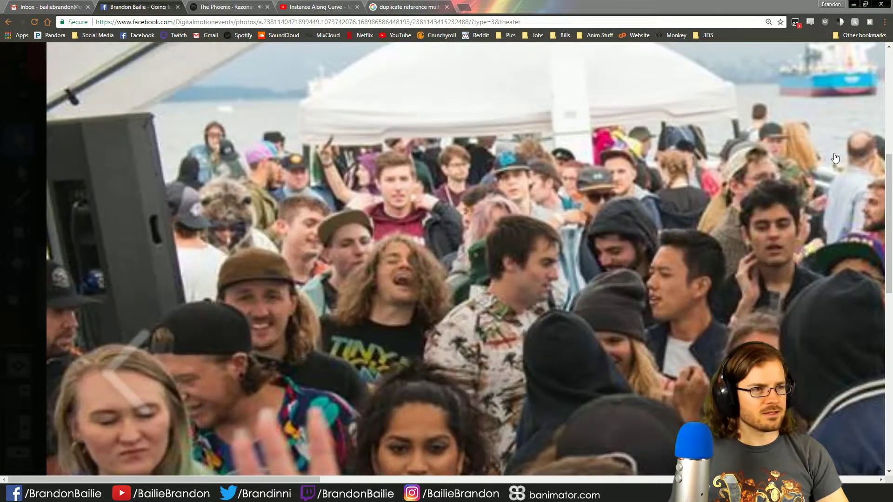
# Step: Zoom the crowd photo page back out from 500% and switch back to Maya
pyautogui.hotkey('ctrl', '-')
pyautogui.click(611, 223)
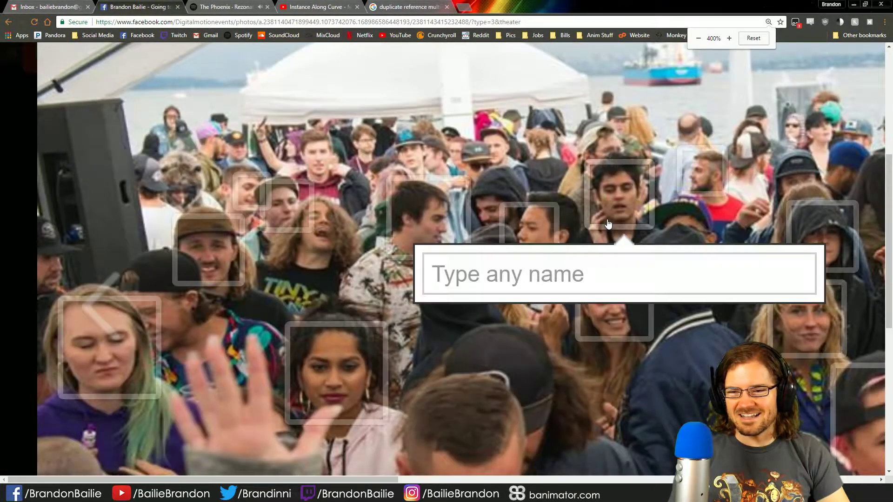
pyautogui.hotkey('ctrl', '-')
pyautogui.hotkey('ctrl', '-')
pyautogui.hotkey('ctrl', '-')
pyautogui.hotkey('ctrl', '-')
pyautogui.hotkey('ctrl', '-')
pyautogui.hotkey('ctrl', '-')
pyautogui.hotkey('ctrl', '-')
pyautogui.hotkey('ctrl', '-')
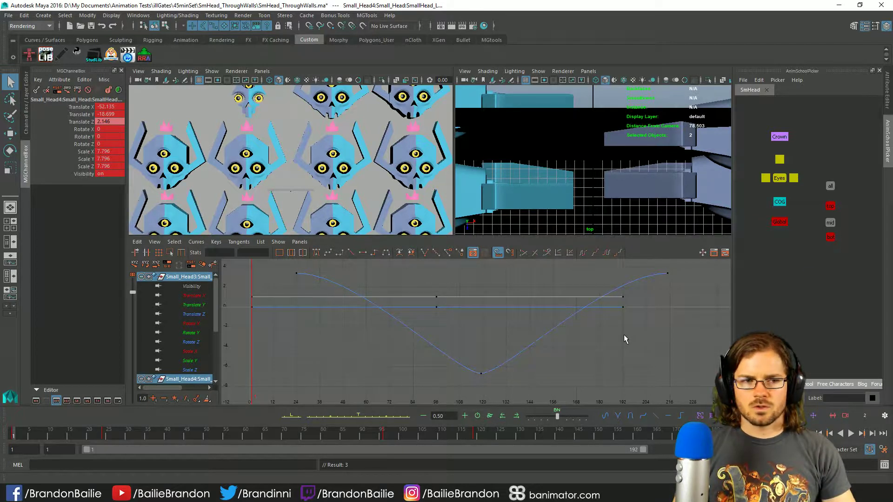
# Step: Shift the Translate Z curves of the two selected middle-row heads 24 frames later
pyautogui.click(515, 358)
pyautogui.press('w')
pyautogui.keyDown('shift'); pyautogui.moveTo(560, 339); pyautogui.dragTo(602, 343, button='middle'); pyautogui.keyUp('shift')
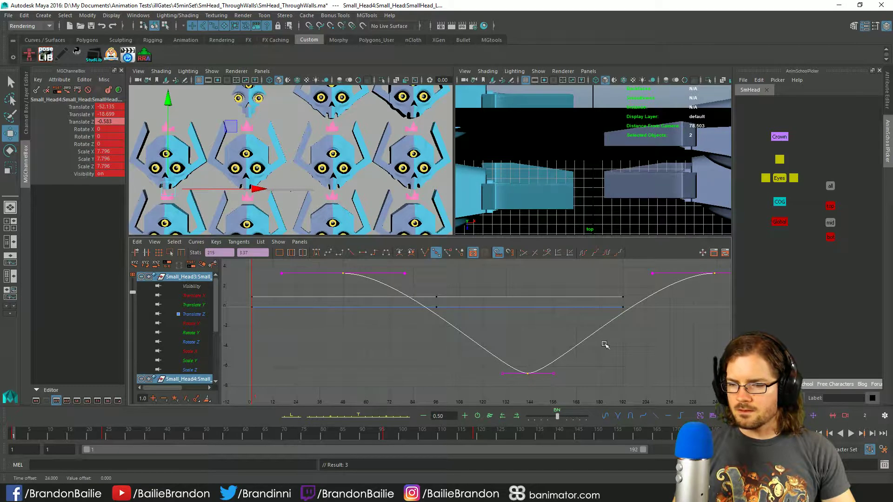
# Step: Try shifting only the leftmost middle-row head's Translate Z curve a further 24 frames later
pyautogui.click(361, 359)
pyautogui.moveTo(440, 332); pyautogui.dragTo(492, 334)
pyautogui.keyDown('shift'); pyautogui.moveTo(394, 343); pyautogui.dragTo(432, 348, button='middle'); pyautogui.keyUp('shift')
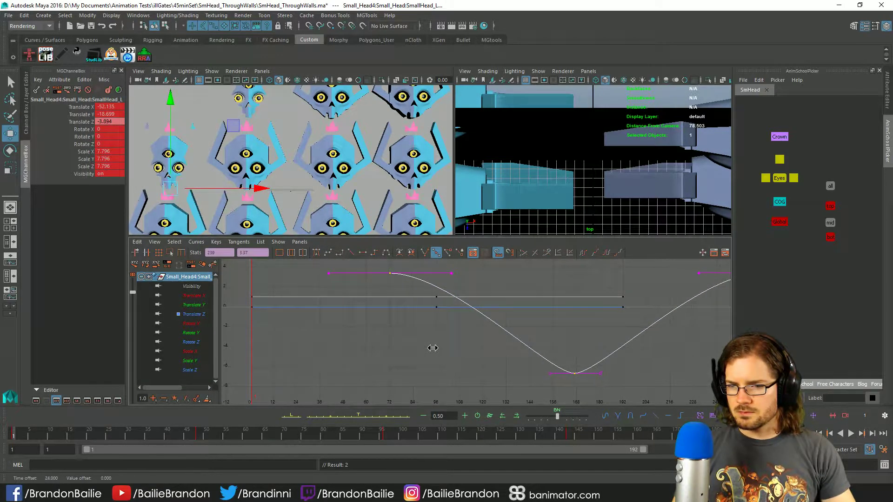
# Step: Play back the loop in the enlarged front view to check the middle row's stagger, then return to frame 1
pyautogui.click(433, 348)
pyautogui.press('space')
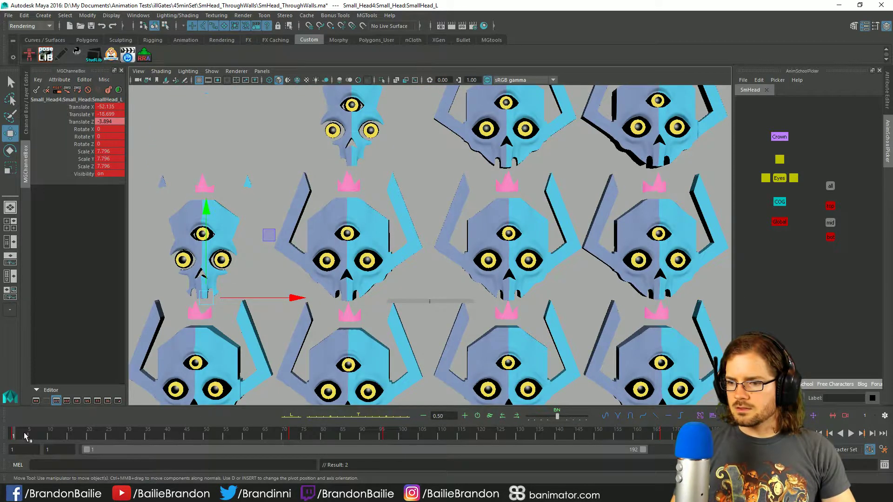
pyautogui.hotkey('alt', 'v')
pyautogui.hotkey('alt', 'v')
pyautogui.moveTo(69, 430); pyautogui.dragTo(3, 420)
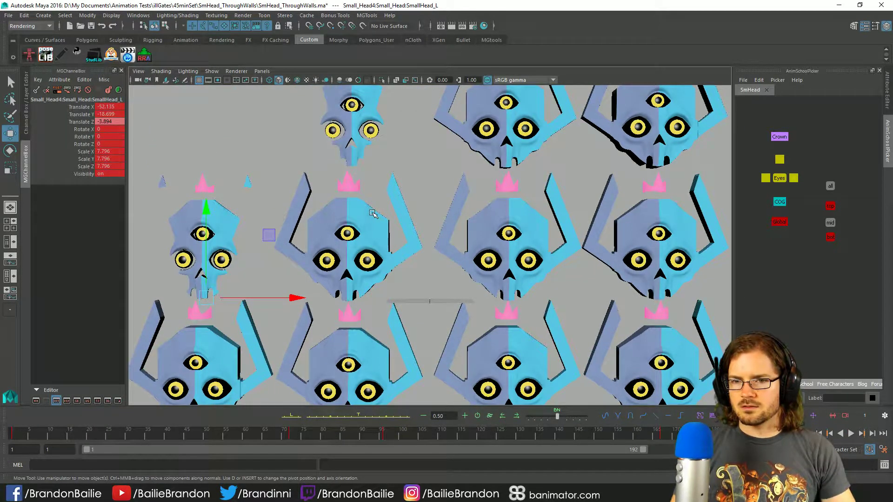
pyautogui.hotkey('alt', 'v')
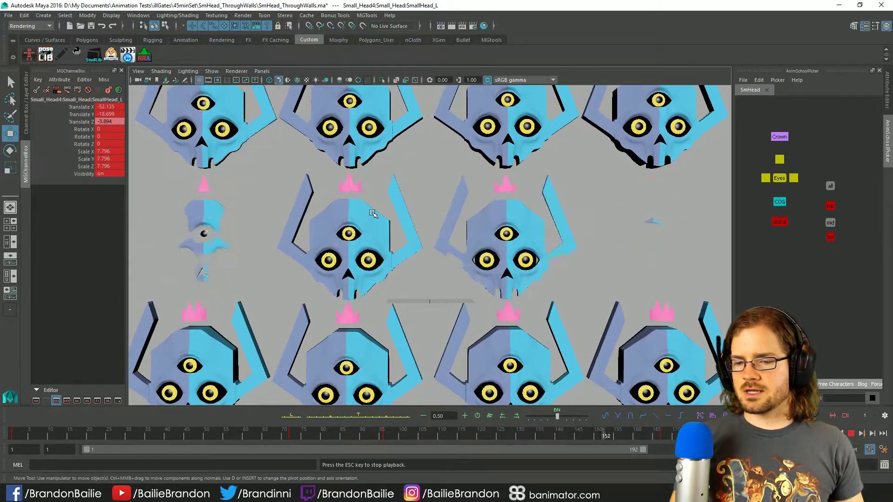
pyautogui.press('Escape')
pyautogui.moveTo(209, 431); pyautogui.dragTo(2, 430)
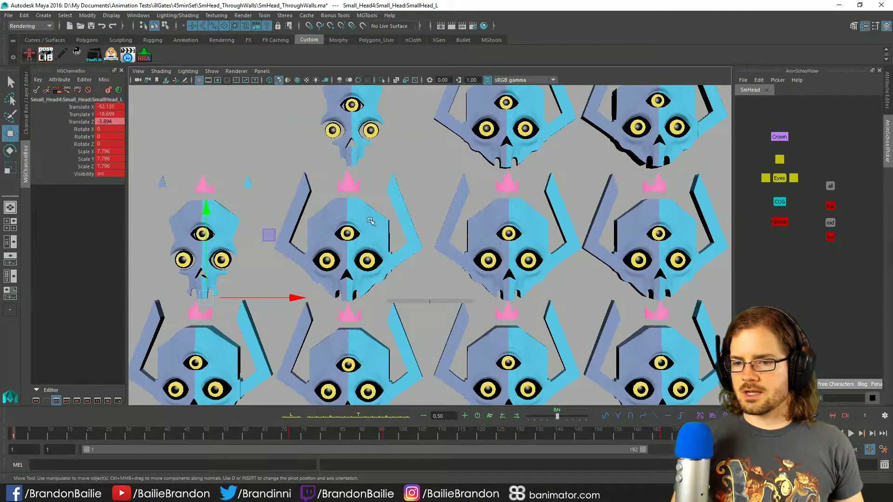
# Step: Step through the middle-row heads one at a time to compare their keys and Translate Z curves
pyautogui.click(357, 226)
pyautogui.click(780, 222)
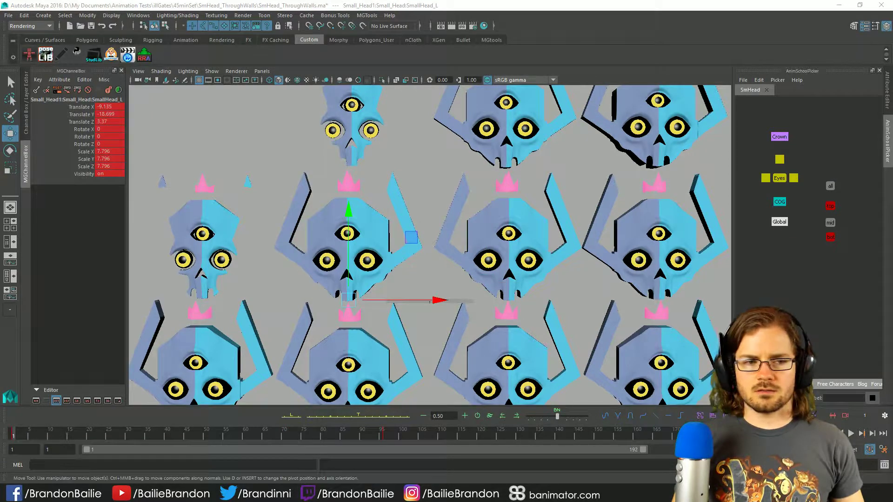
pyautogui.click(508, 232)
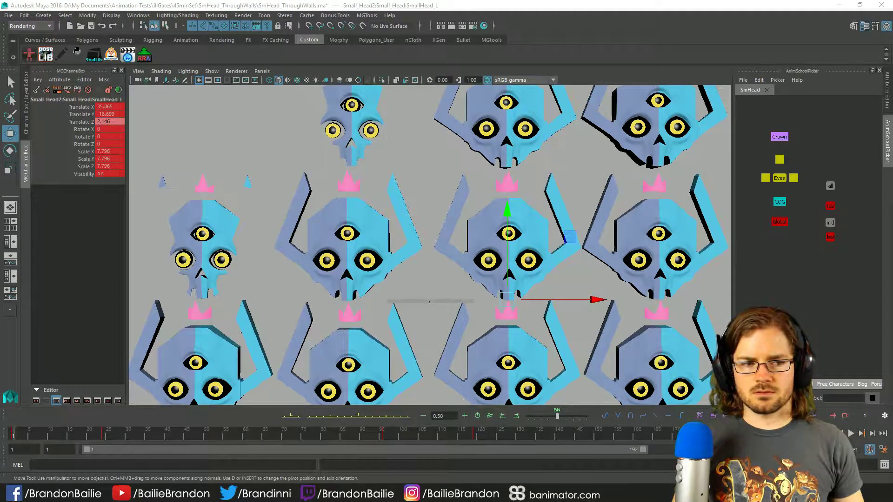
pyautogui.click(658, 234)
pyautogui.click(203, 233)
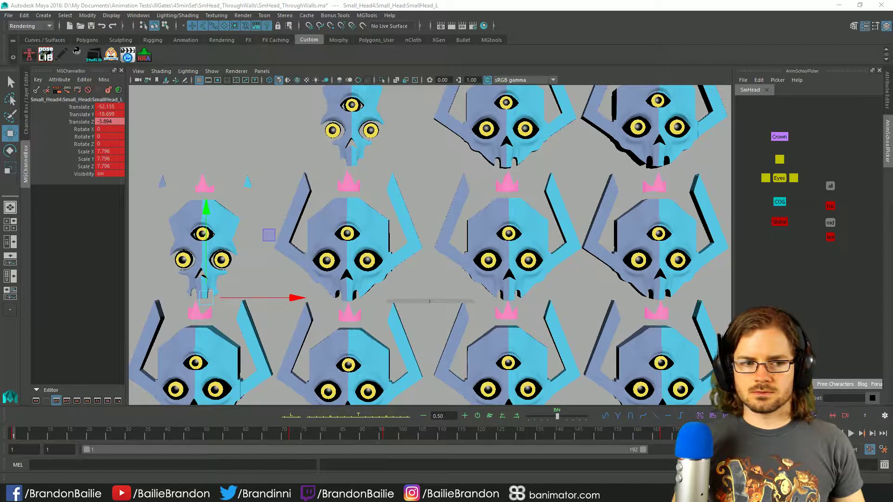
pyautogui.hotkey('ctrl', 'z')
pyautogui.hotkey('ctrl', 'z')
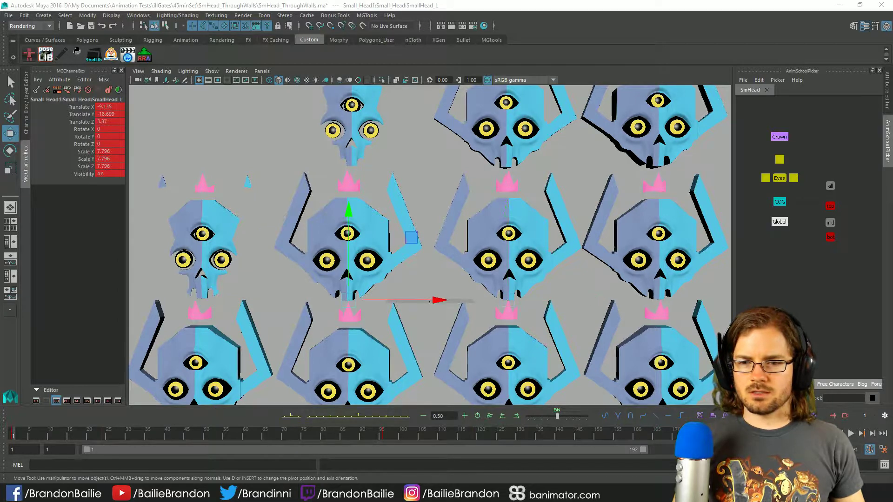
pyautogui.press('space')
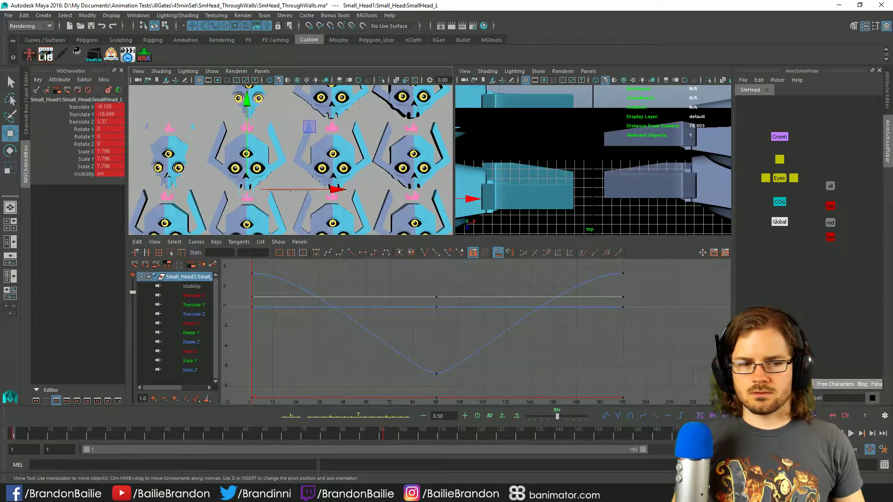
pyautogui.hotkey('ctrl', 'z')
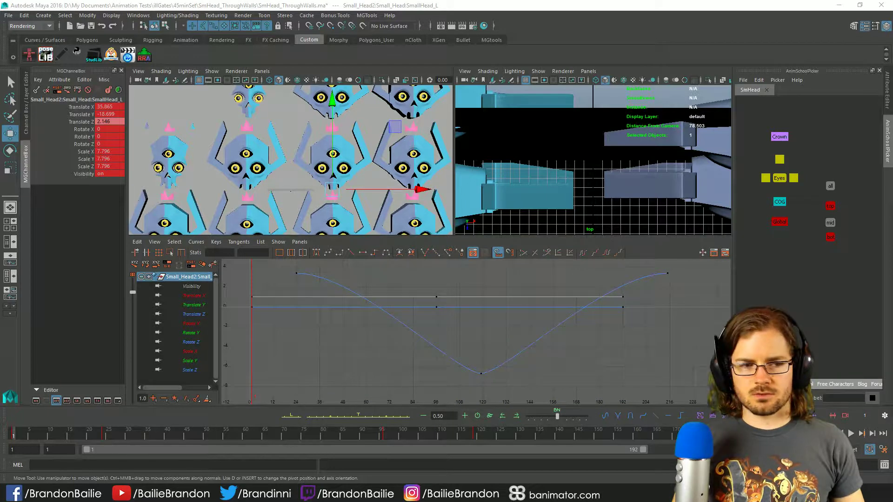
# Step: Select the leftmost middle-row head and move its Translate Z curve back to the start of the frame range
pyautogui.click(413, 187)
pyautogui.click(170, 188)
pyautogui.moveTo(512, 343); pyautogui.dragTo(585, 339)
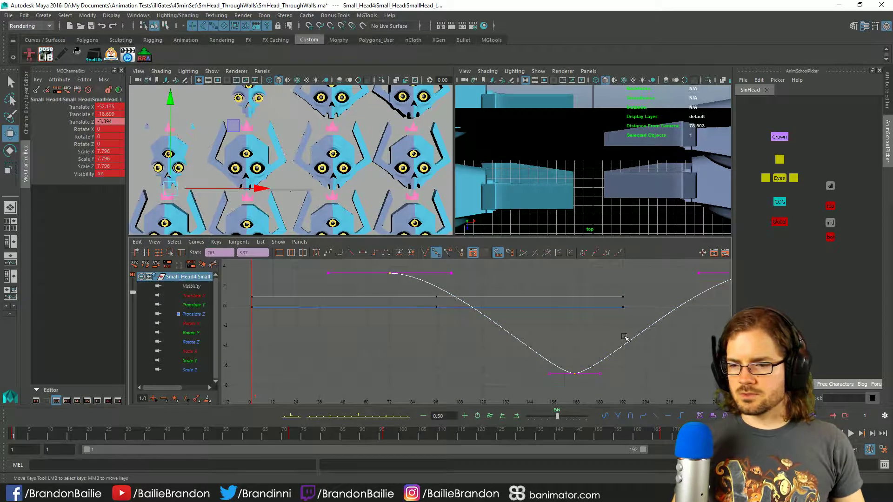
pyautogui.moveTo(567, 341); pyautogui.dragTo(478, 354, button='middle')
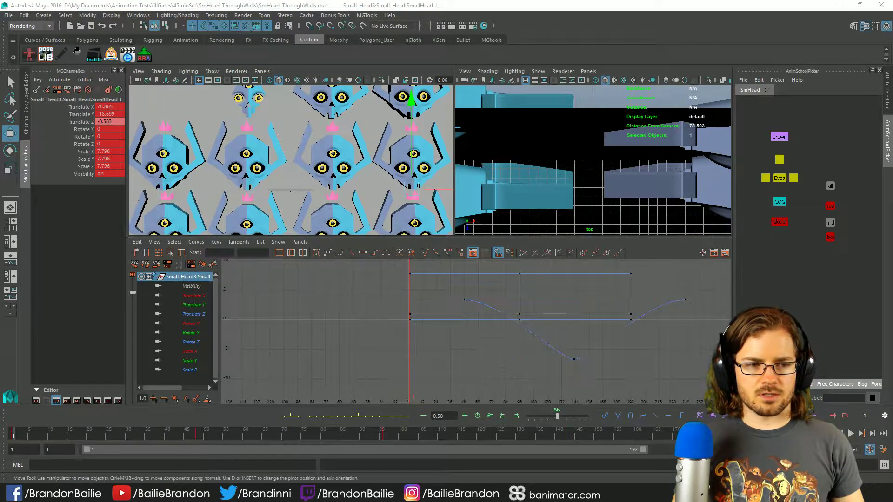
# Step: Select the other three middle-row heads and shift their Translate Z curves 23 frames later
pyautogui.moveTo(464, 331); pyautogui.dragTo(566, 339)
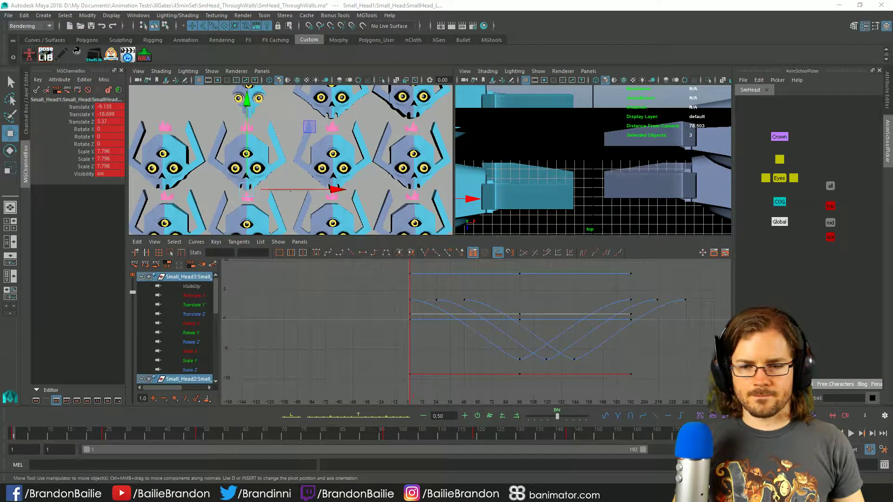
pyautogui.moveTo(454, 335); pyautogui.dragTo(600, 331)
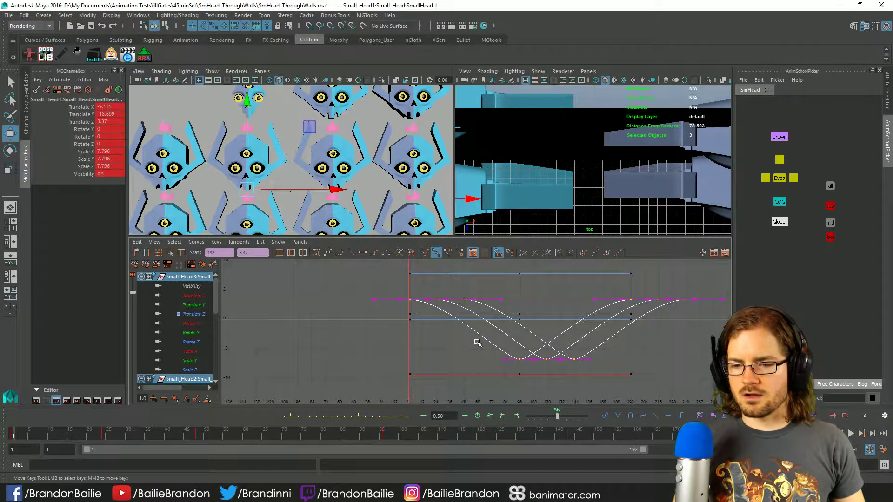
pyautogui.keyDown('shift'); pyautogui.moveTo(460, 344); pyautogui.dragTo(488, 338, button='middle'); pyautogui.keyUp('shift')
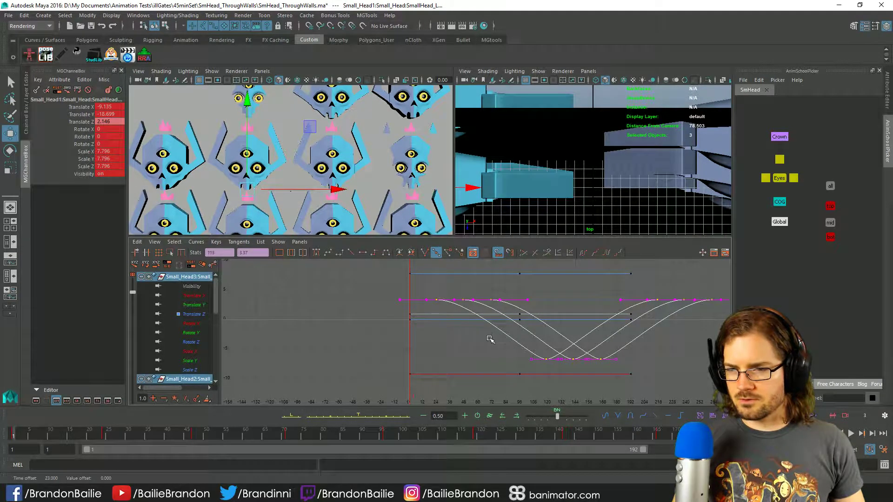
# Step: Compare the Translate Z curves of all four middle-row heads, play back the loop, and return to frame 1
pyautogui.scroll(5, 454, 354)
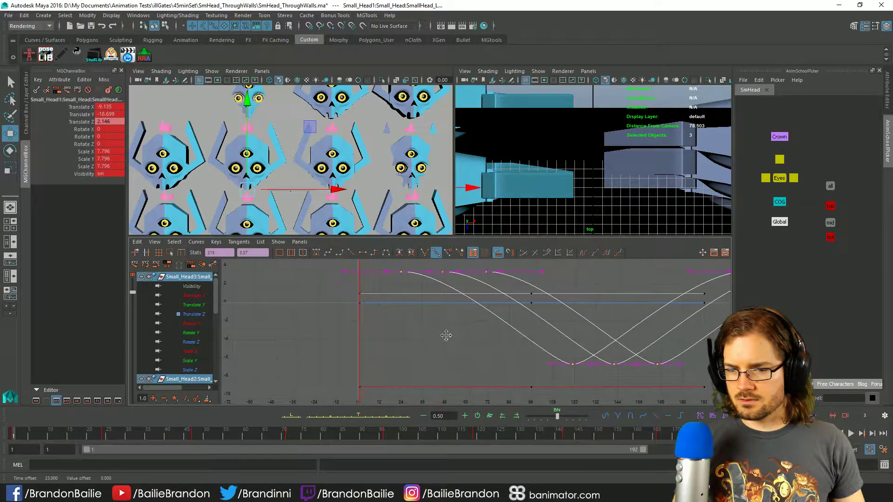
pyautogui.keyDown('shift'); pyautogui.click(163, 161); pyautogui.keyUp('shift')
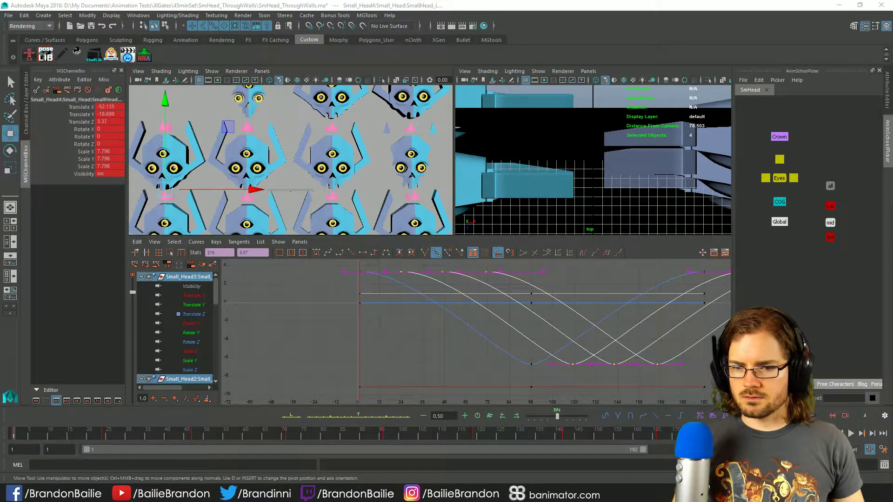
pyautogui.press(',')
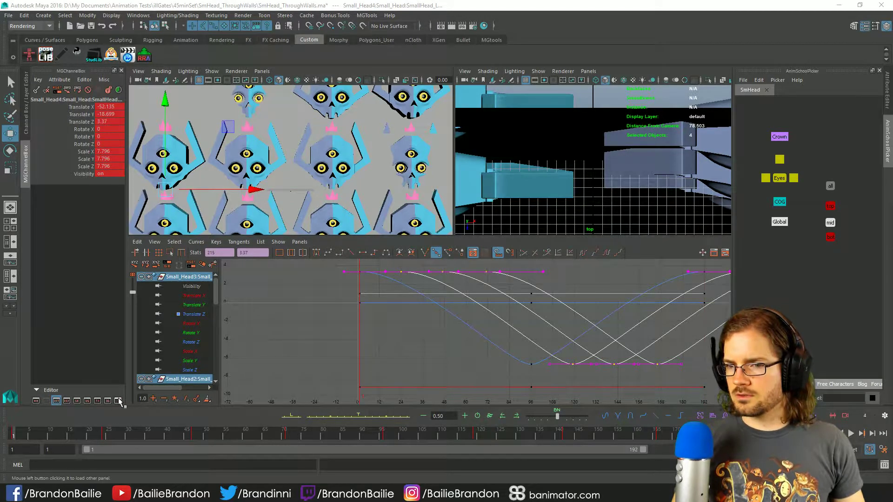
pyautogui.hotkey('alt', 'v')
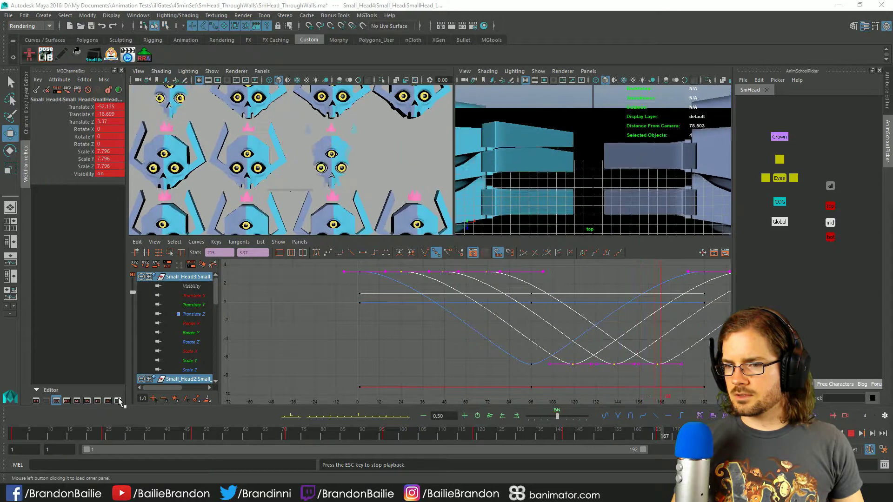
pyautogui.press('Escape')
pyautogui.press('space')
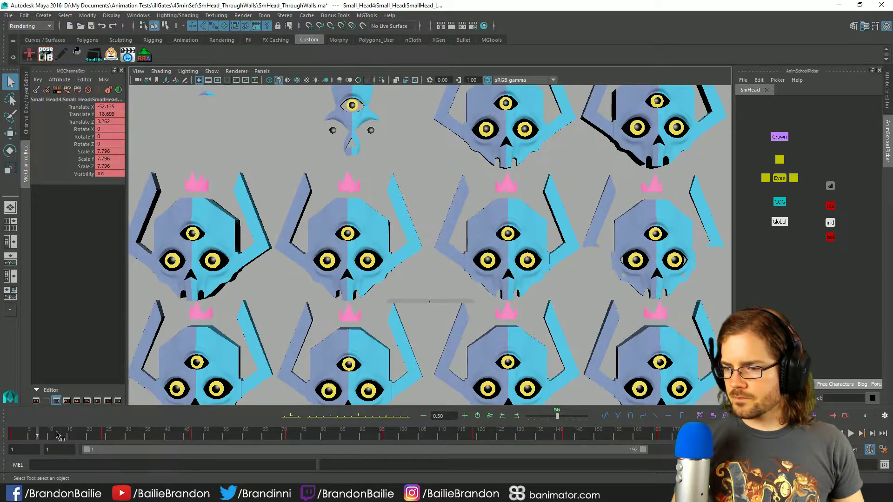
pyautogui.moveTo(58, 431); pyautogui.dragTo(6, 432)
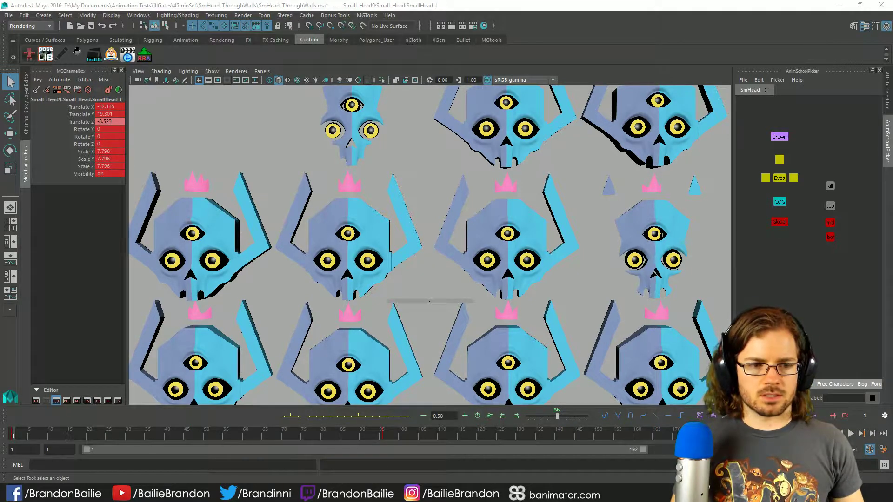
# Step: Select the four bottom-row heads and display only their Translate Z curves in the Graph Editor, framed to fit
pyautogui.press('w')
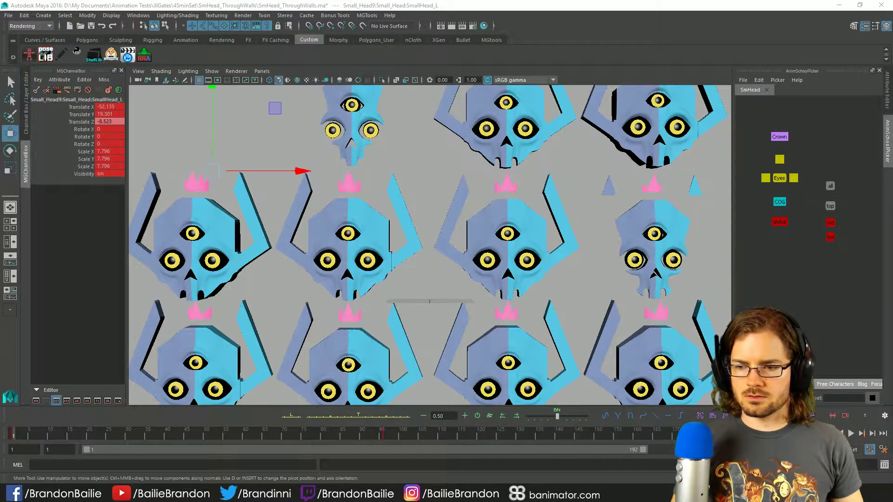
pyautogui.click(353, 171)
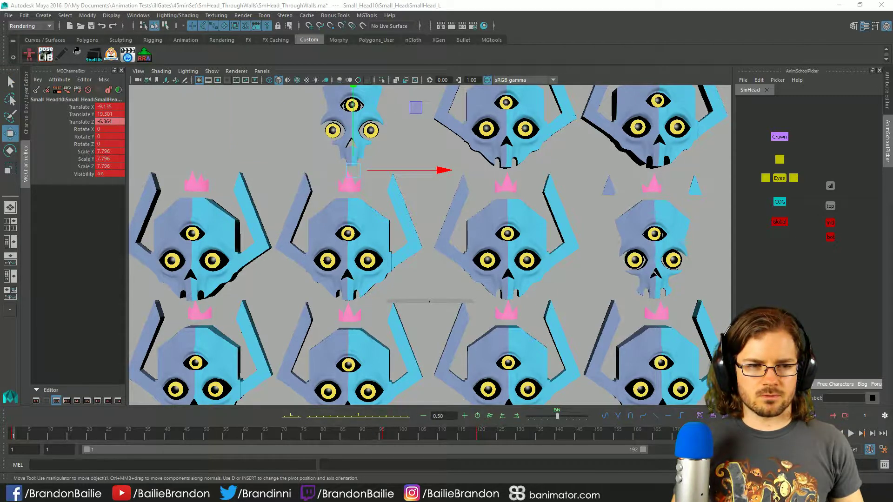
pyautogui.click(256, 365)
pyautogui.click(412, 366)
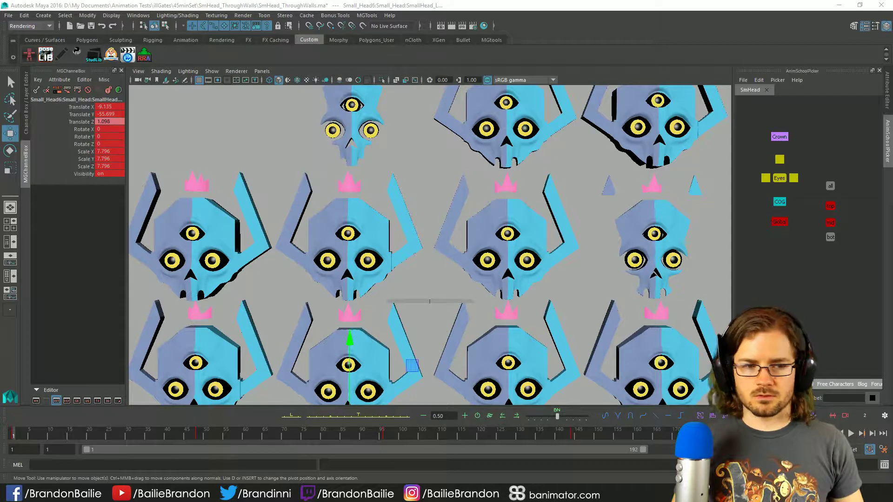
pyautogui.click(569, 363)
pyautogui.click(719, 363)
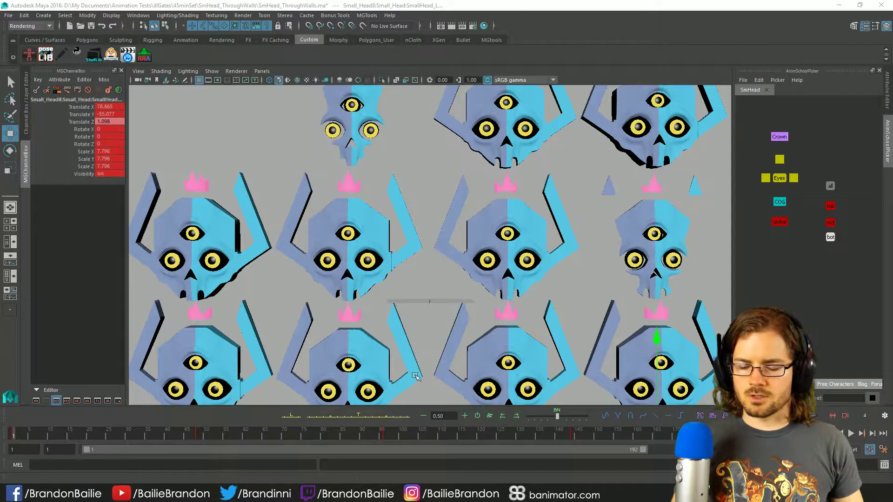
pyautogui.press('space')
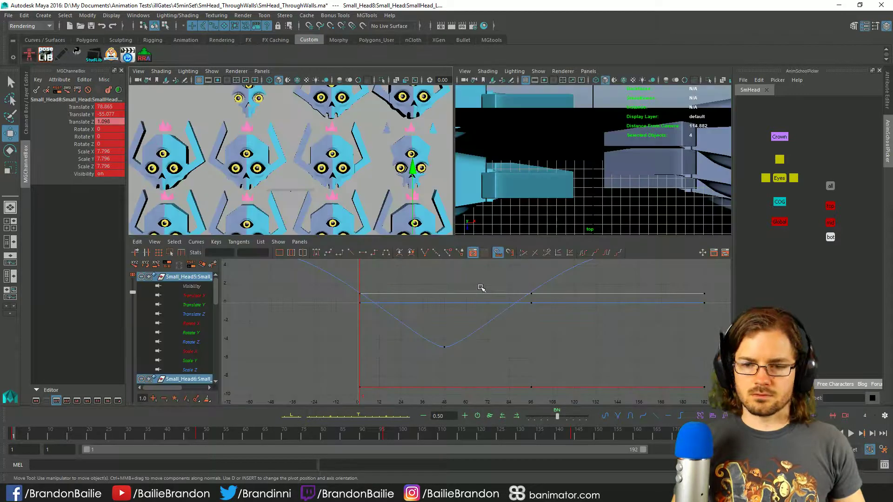
pyautogui.press('a')
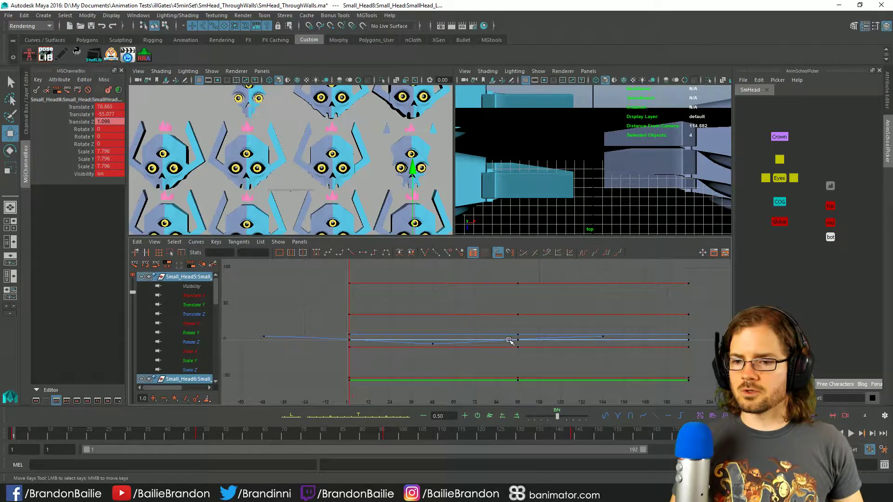
pyautogui.click(134, 264)
pyautogui.click(193, 314)
pyautogui.press('f')
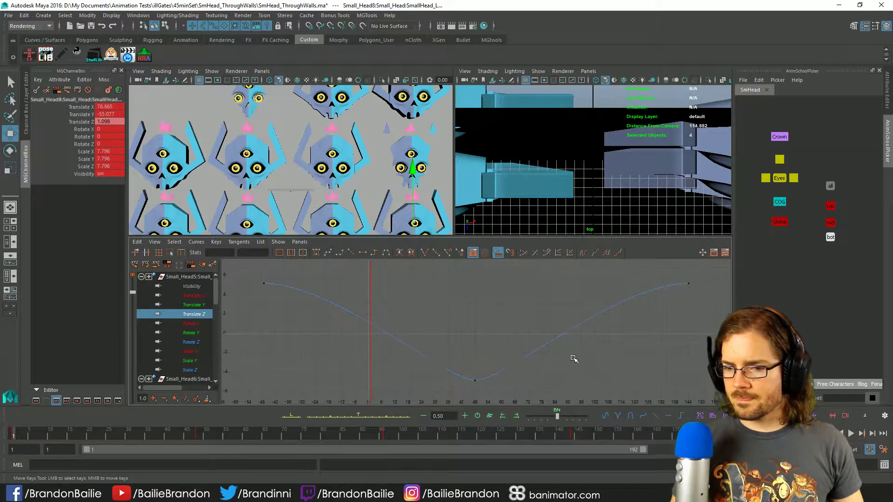
# Step: Deselect the leftmost bottom-row head and shift the other three heads' Translate Z curves 24 frames later
pyautogui.keyDown('ctrl'); pyautogui.click(830, 237); pyautogui.keyUp('ctrl')
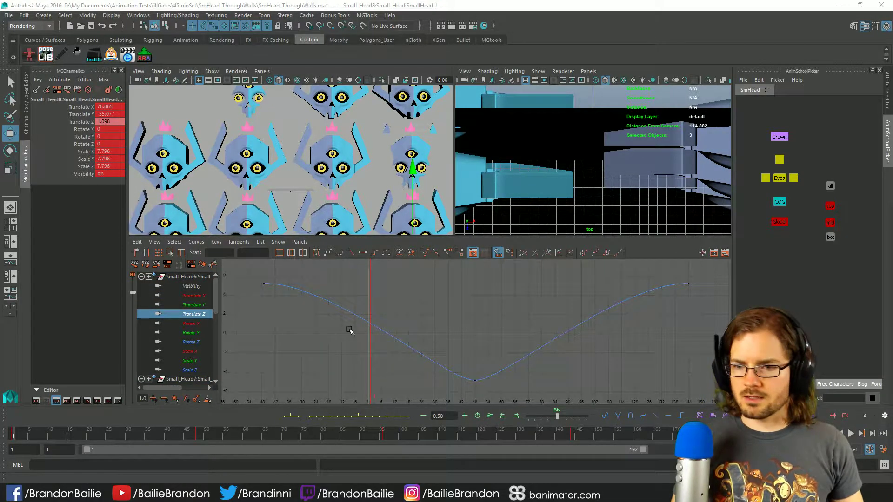
pyautogui.click(546, 328)
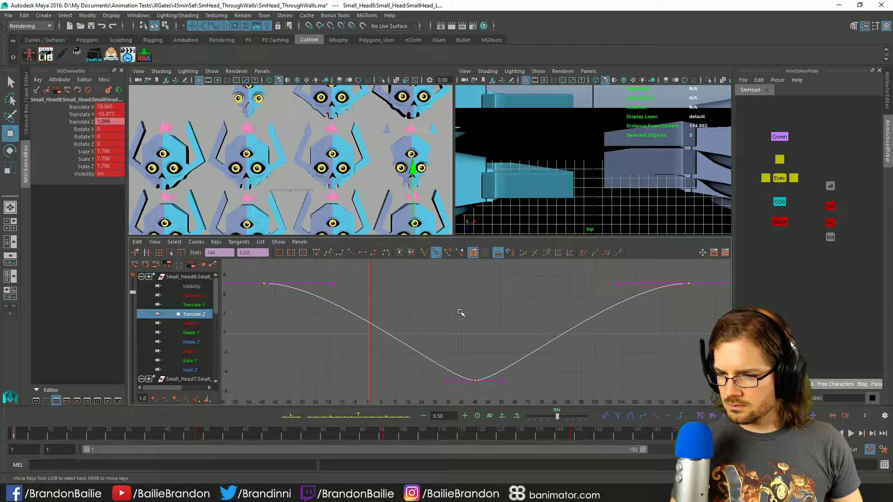
pyautogui.hotkey('alt', 'v')
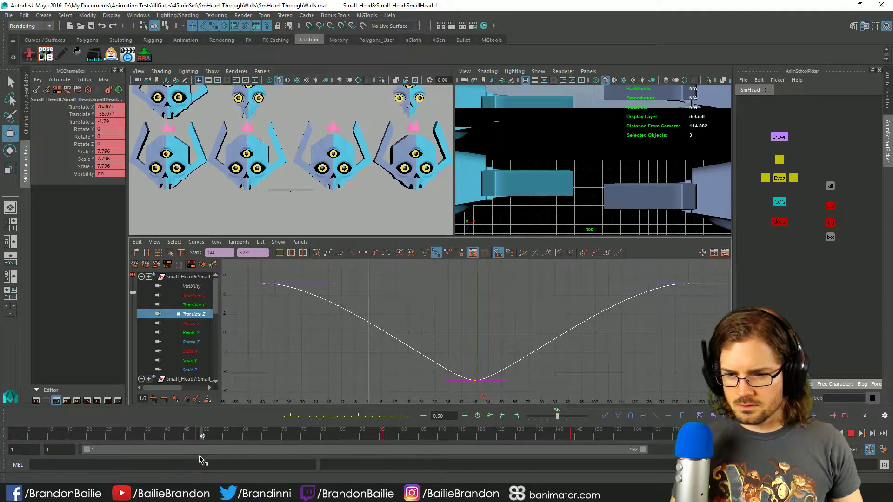
pyautogui.hotkey('alt', 'v')
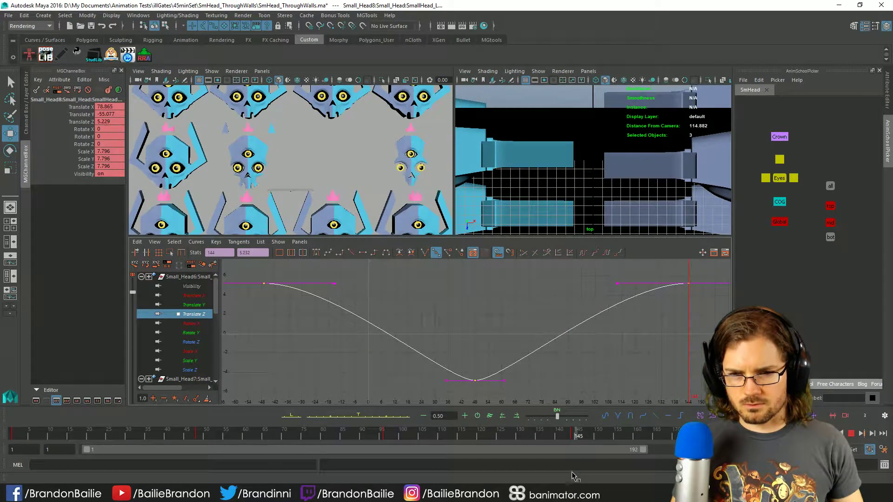
pyautogui.press(',')
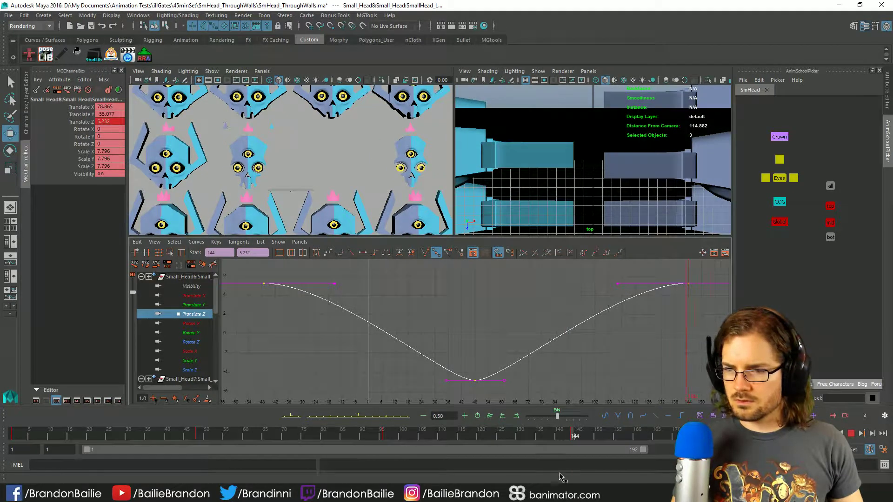
pyautogui.click(2, 436)
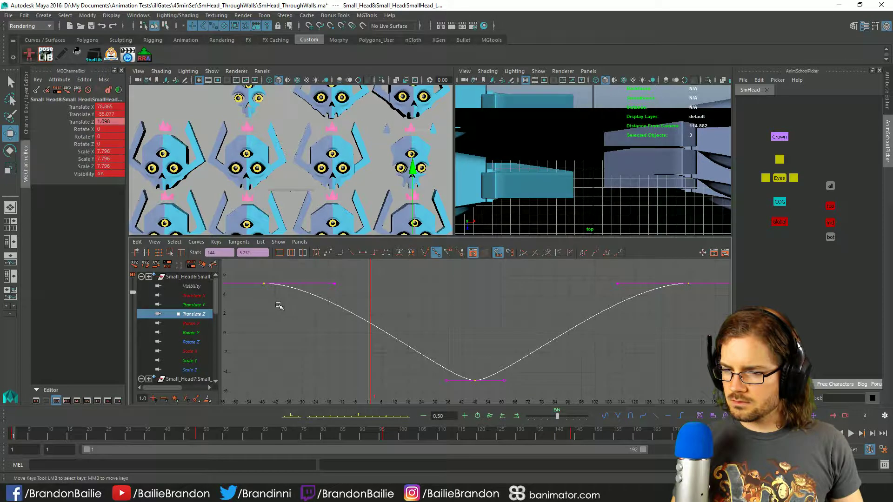
pyautogui.keyDown('alt'); pyautogui.moveTo(307, 309); pyautogui.dragTo(338, 310, button='middle'); pyautogui.keyUp('alt')
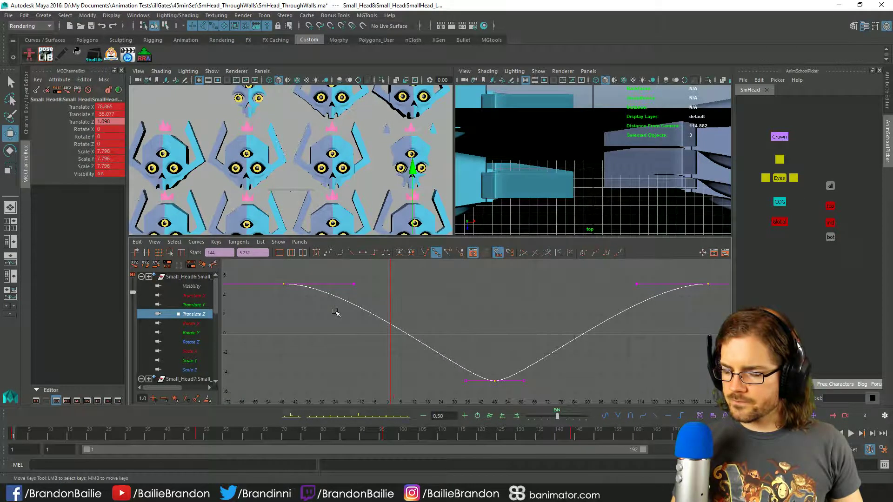
pyautogui.moveTo(501, 318)
pyautogui.keyDown('alt'); pyautogui.mouseDown(button='middle')
pyautogui.moveTo(443, 315)
pyautogui.moveTo(525, 315)
pyautogui.moveTo(504, 317)
pyautogui.mouseUp(button='middle'); pyautogui.keyUp('alt')
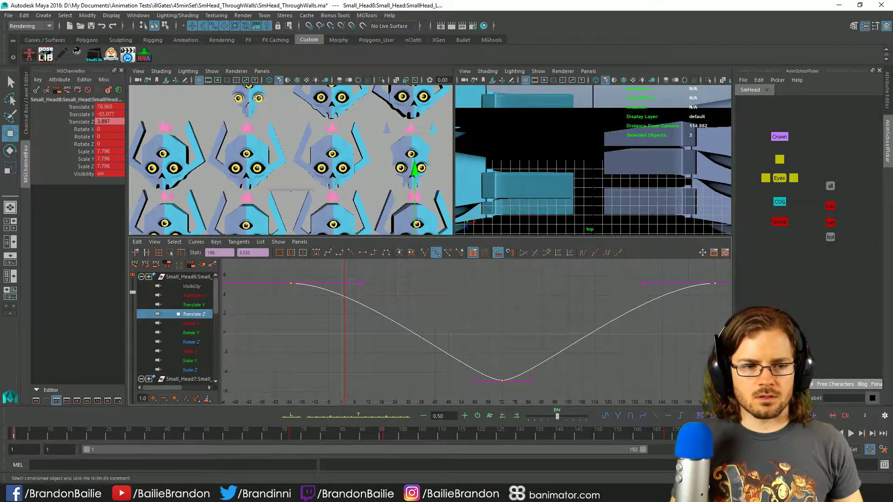
# Step: Shift the last two bottom-row heads' Translate Z curves 24 frames later and the last head's curve another 24 frames
pyautogui.click(366, 301)
pyautogui.keyDown('shift'); pyautogui.moveTo(486, 321); pyautogui.dragTo(539, 319, button='middle'); pyautogui.keyUp('shift')
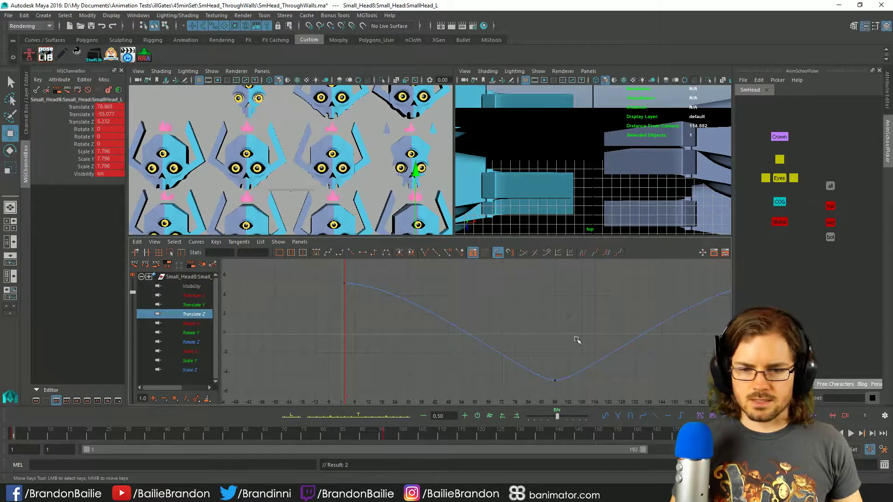
pyautogui.click(502, 358)
pyautogui.keyDown('shift'); pyautogui.moveTo(525, 309); pyautogui.dragTo(571, 318, button='middle'); pyautogui.keyUp('shift')
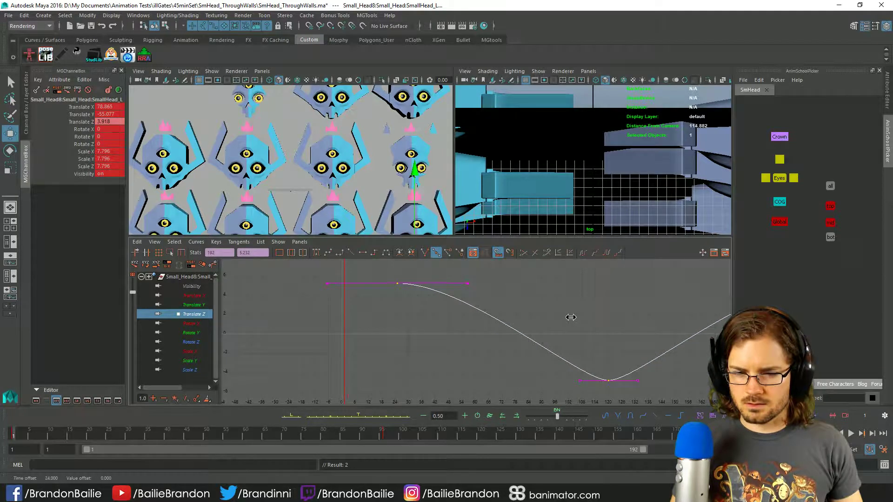
# Step: Play back the loop in the full-size camera view to check the staggered bottom row, and stop it
pyautogui.press('space')
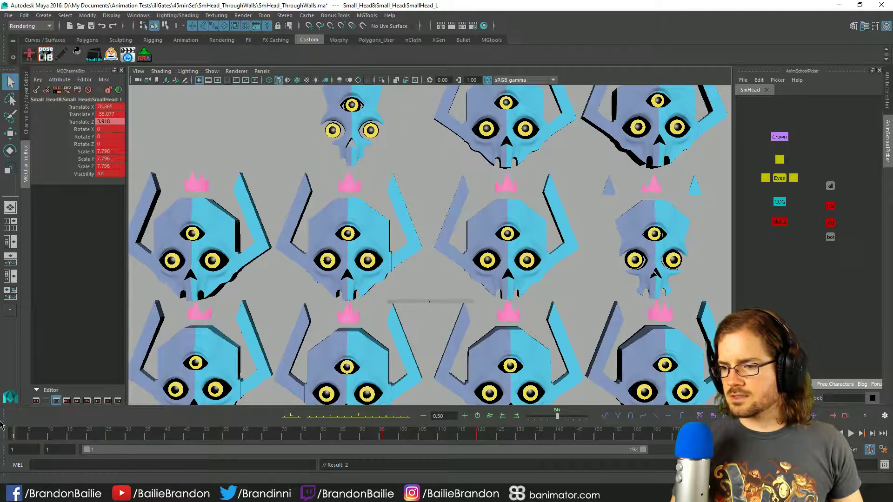
pyautogui.hotkey('alt', 'v')
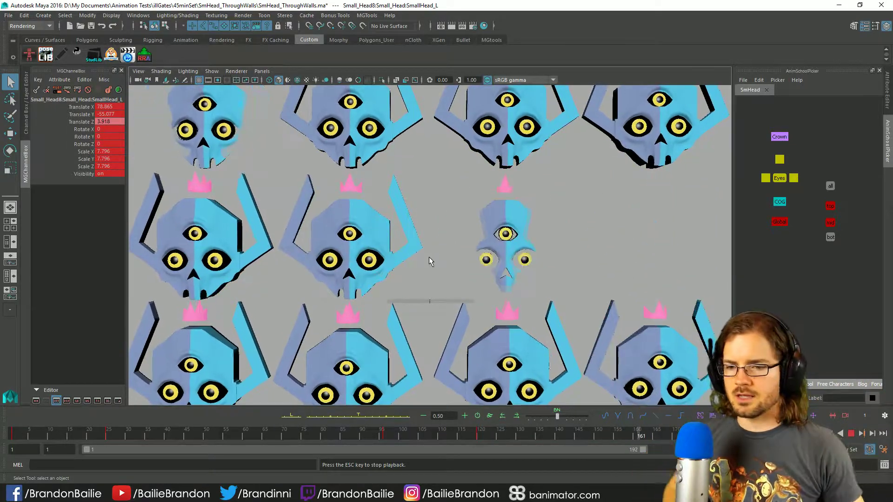
pyautogui.press('Escape')
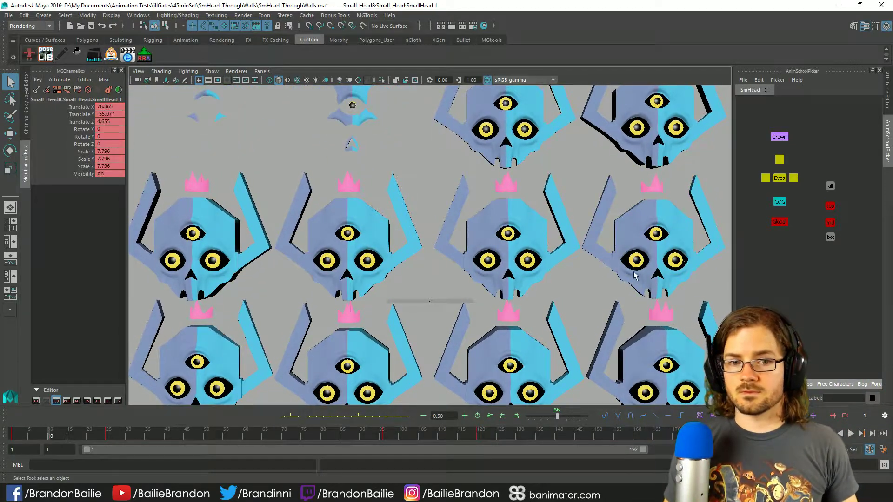
# Step: Select the eye controls of the second middle-row head with the Move tool active
pyautogui.click(782, 181)
pyautogui.press('w')
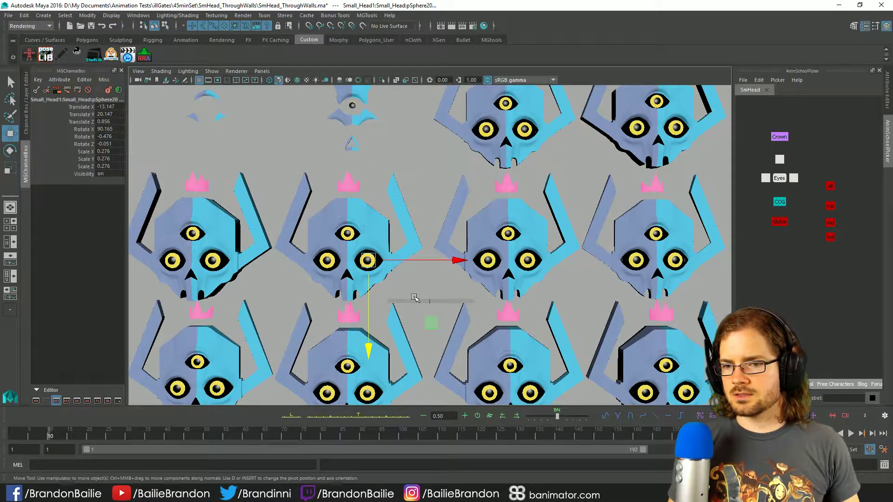
# Step: Key the middle-row second head's eyes at frame 26 and rotate them to about 82, -25, 1 degrees at frame 28
pyautogui.press('e')
pyautogui.hotkey('alt', 'v')
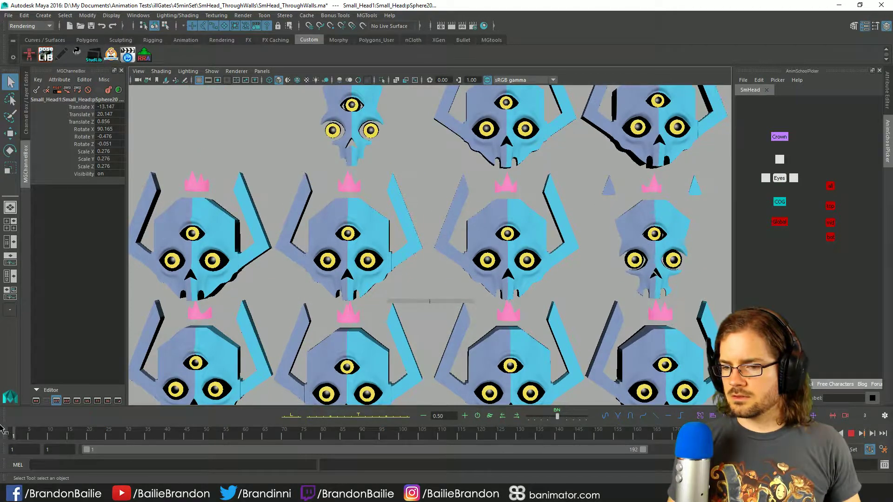
pyautogui.press('s')
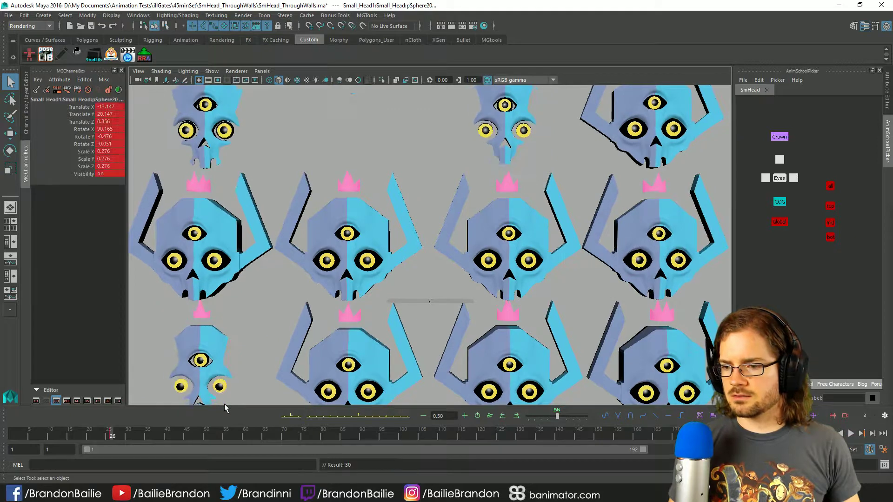
pyautogui.hotkey('alt', '.')
pyautogui.press('w')
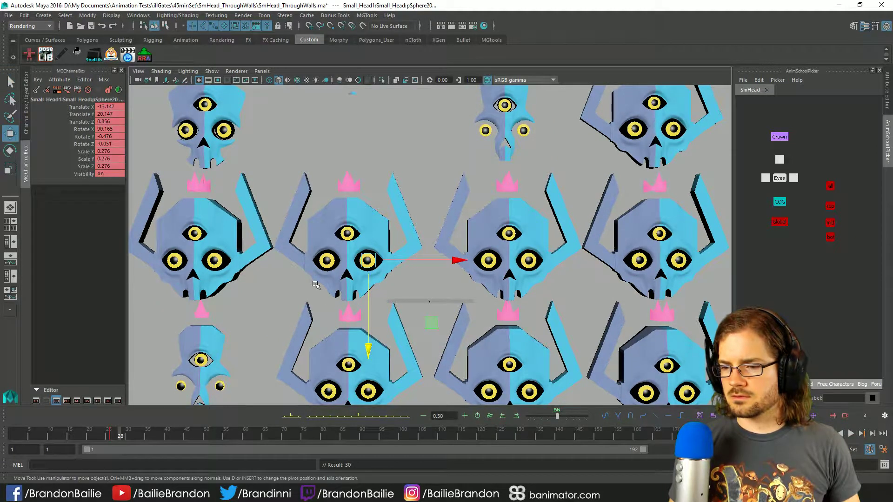
pyautogui.hotkey('alt', '.')
pyautogui.press('e')
pyautogui.moveTo(366, 301); pyautogui.dragTo(352, 265)
pyautogui.press('s')
pyautogui.press('q')
# Step: Key the second head's eyes at frame 58 rotated to about 75, 30, 7 degrees
pyautogui.hotkey('alt', 'v')
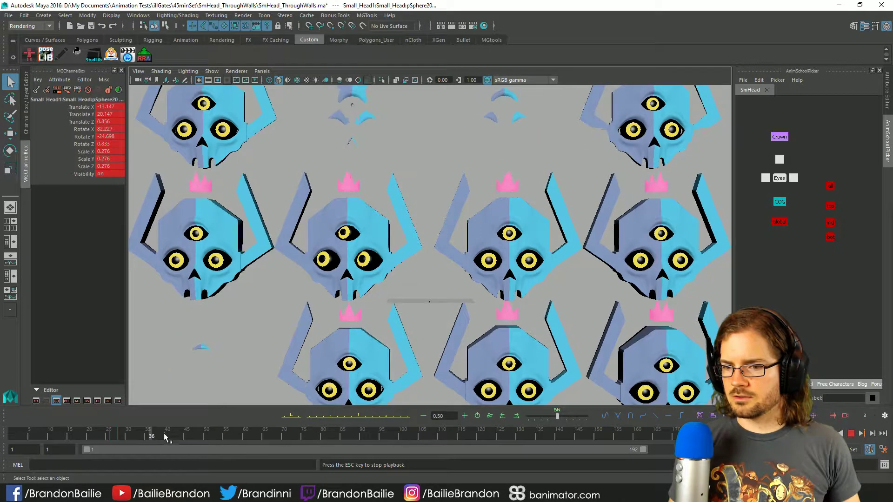
pyautogui.hotkey('alt', 'v')
pyautogui.moveTo(166, 439); pyautogui.dragTo(238, 436)
pyautogui.press('e')
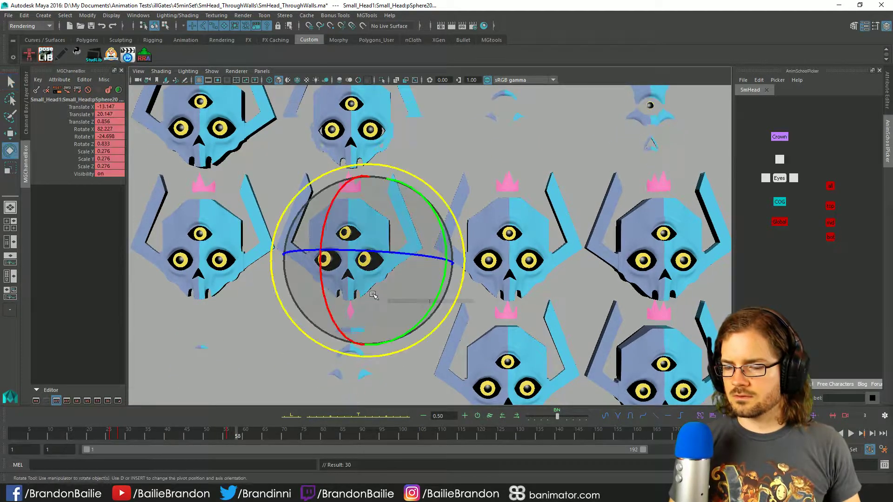
pyautogui.moveTo(338, 271); pyautogui.dragTo(349, 325)
pyautogui.press('s')
pyautogui.press('q')
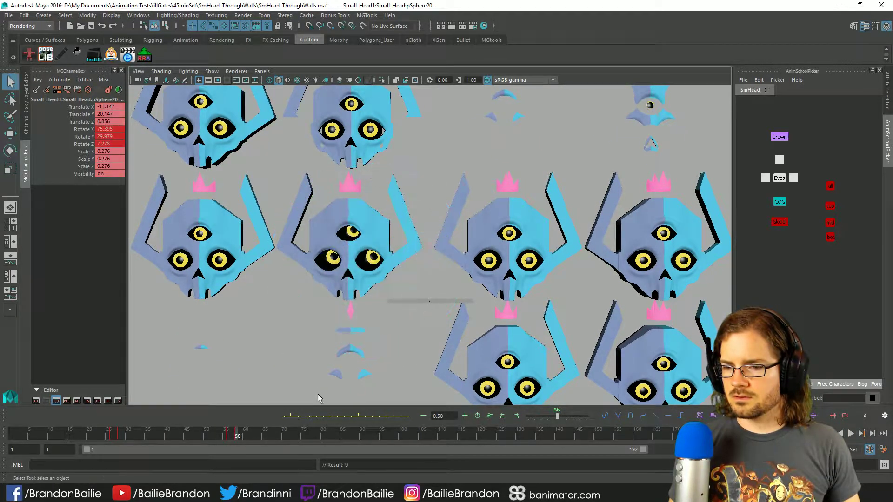
# Step: Key the second head's held eye pose at frame 93 and reset the eyes to neutral at frame 95
pyautogui.hotkey('alt', 'v')
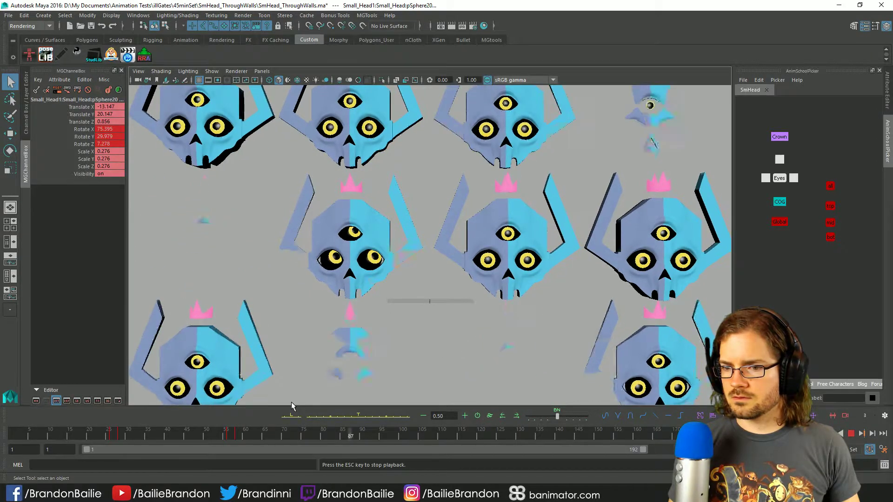
pyautogui.press('s')
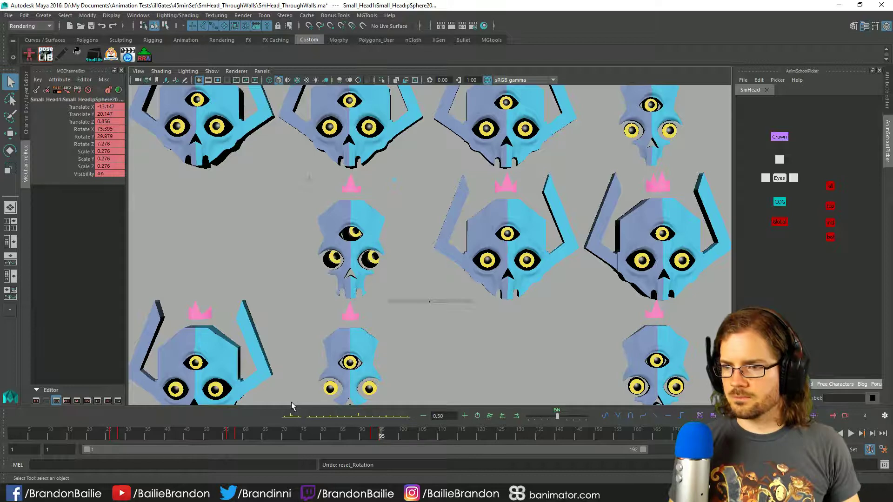
pyautogui.press('s')
pyautogui.hotkey('ctrl', 'z')
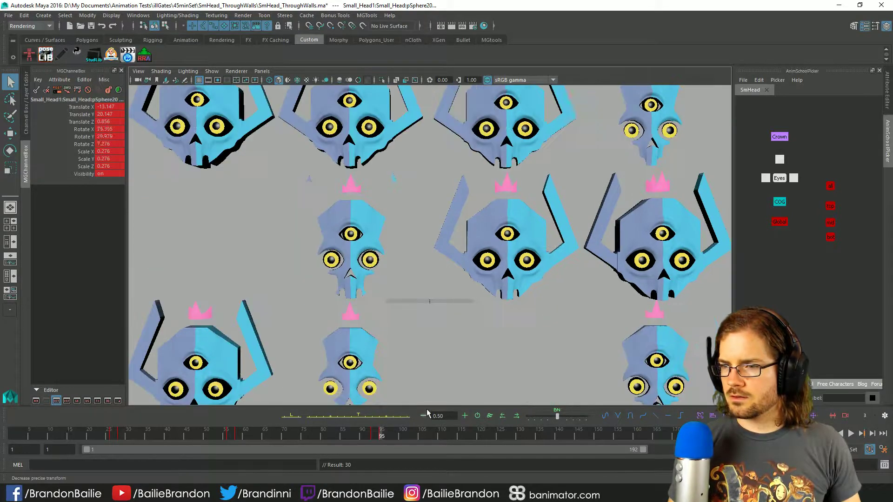
# Step: Key the second head's neutral eyes at frame 150, rotate them to about 90, 6, 1 degrees at frame 152, and play it back
pyautogui.hotkey('alt', 'v')
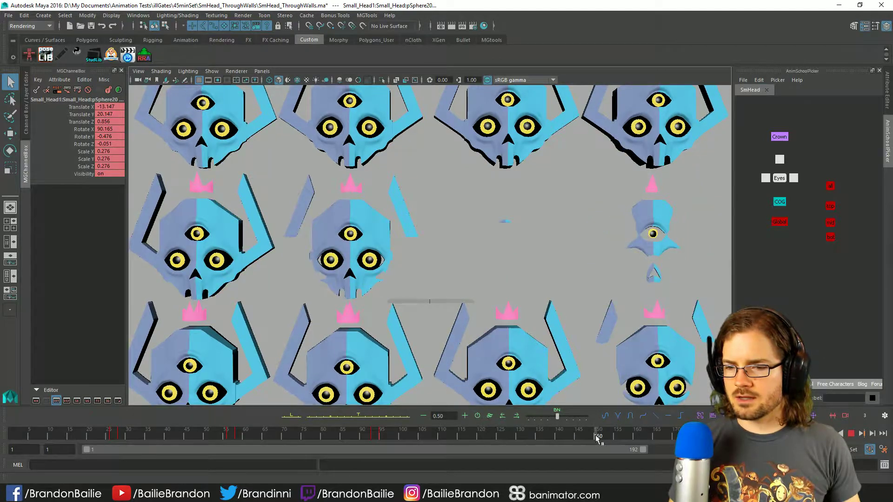
pyautogui.hotkey('alt', 'v')
pyautogui.press('e')
pyautogui.moveTo(381, 278); pyautogui.dragTo(400, 275)
pyautogui.press('q')
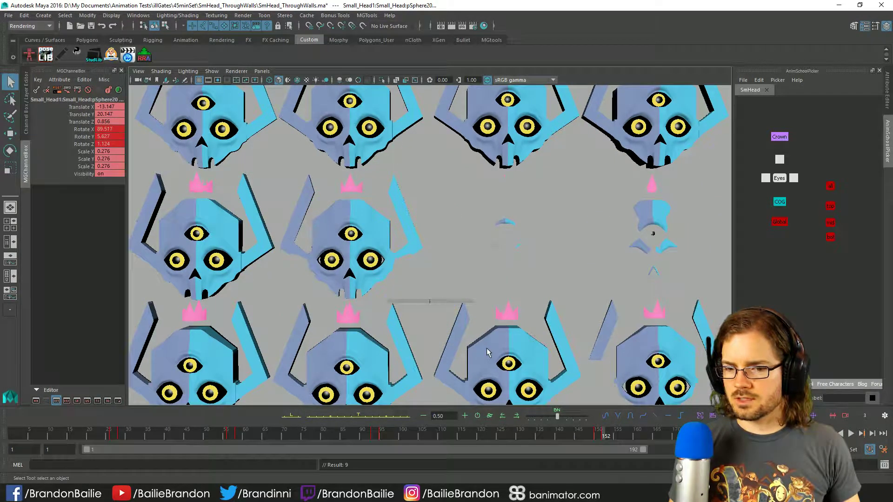
pyautogui.hotkey('alt', 'v')
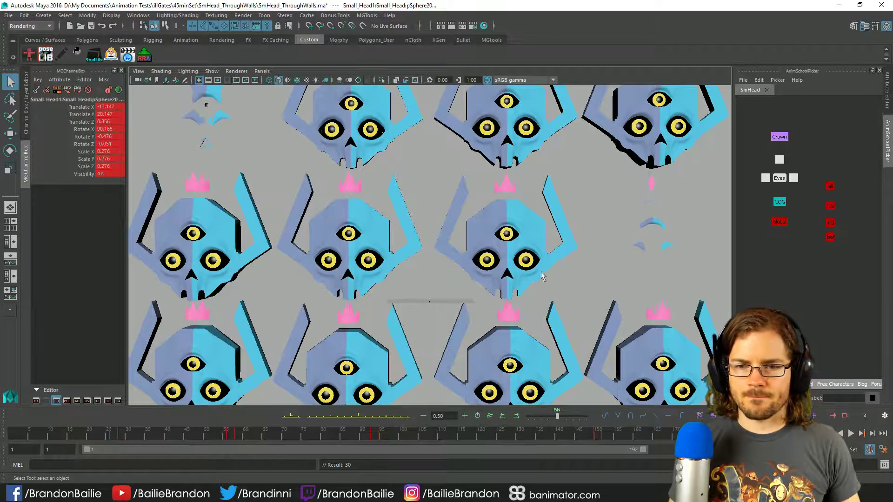
# Step: Select the eyes of the third head in the middle row and key their neutral pose at frame 21
pyautogui.click(526, 261)
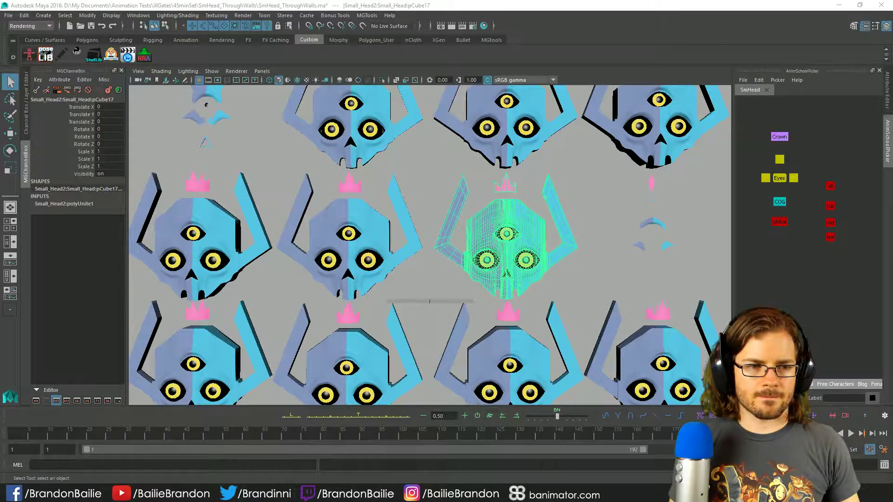
pyautogui.click(524, 258)
pyautogui.press('e')
pyautogui.moveTo(526, 260); pyautogui.dragTo(523, 258)
pyautogui.press('q')
pyautogui.hotkey('alt', 'v')
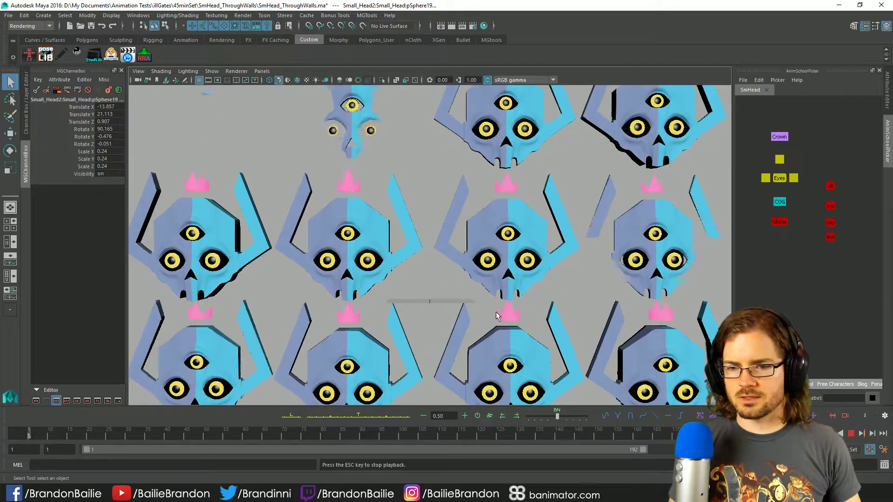
pyautogui.hotkey('alt', 'v')
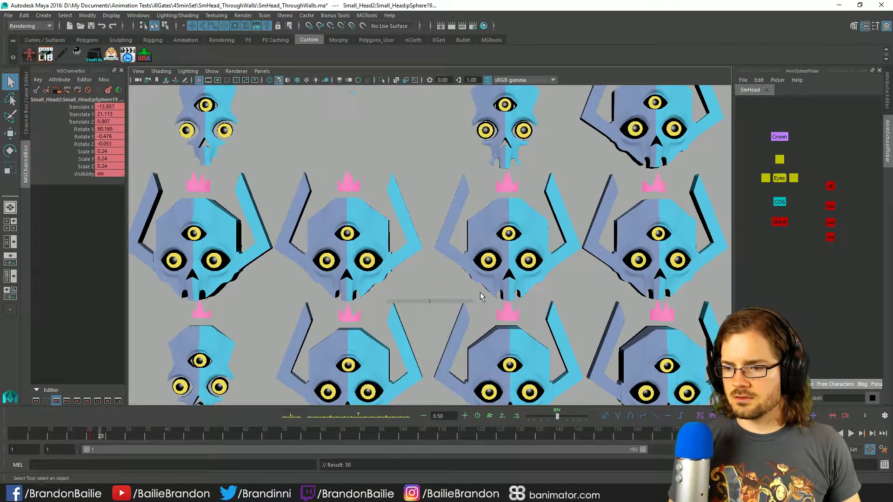
# Step: Rotate the third head's eyes to about 96, 8, 3 degrees at frame 23
pyautogui.press('e')
pyautogui.hotkey('alt', '.')
pyautogui.hotkey('alt', 'v')
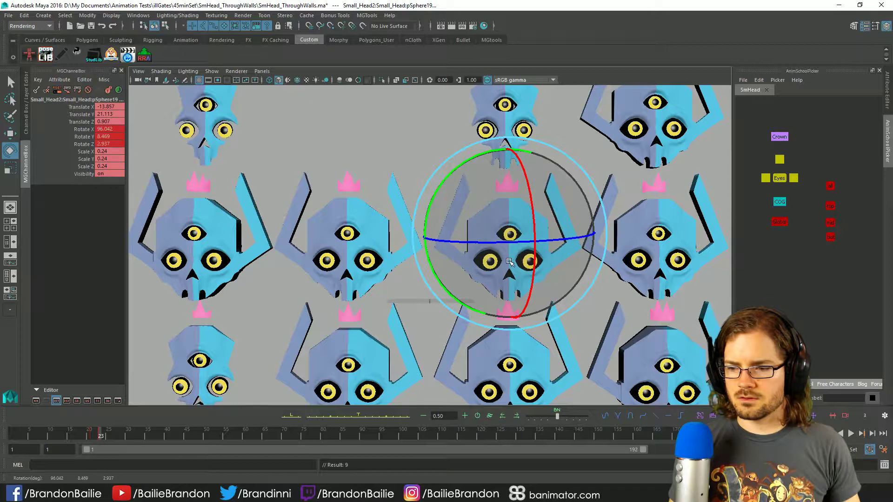
pyautogui.press('q')
# Step: Key the third head's held eye pose at frame 36 and rotate the eyes to about 89, -5, 0 degrees at frame 38
pyautogui.hotkey('alt', 'v')
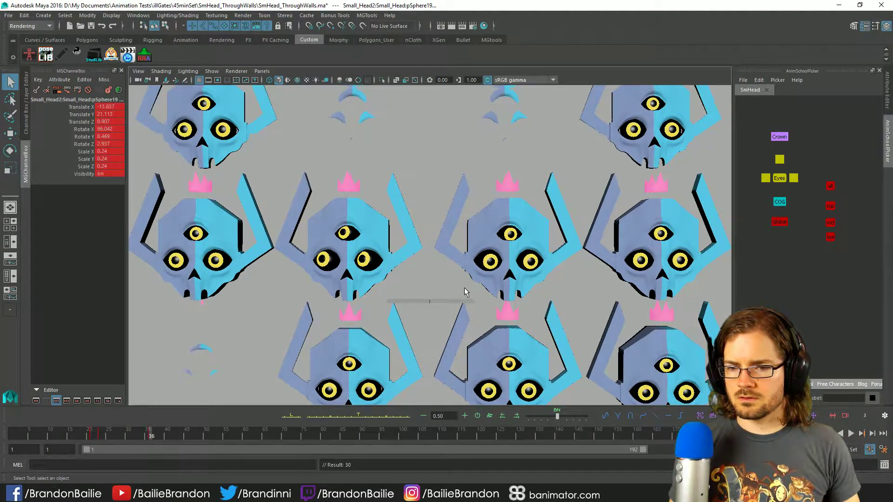
pyautogui.press('e')
pyautogui.hotkey('alt', '.')
pyautogui.hotkey('alt', '.')
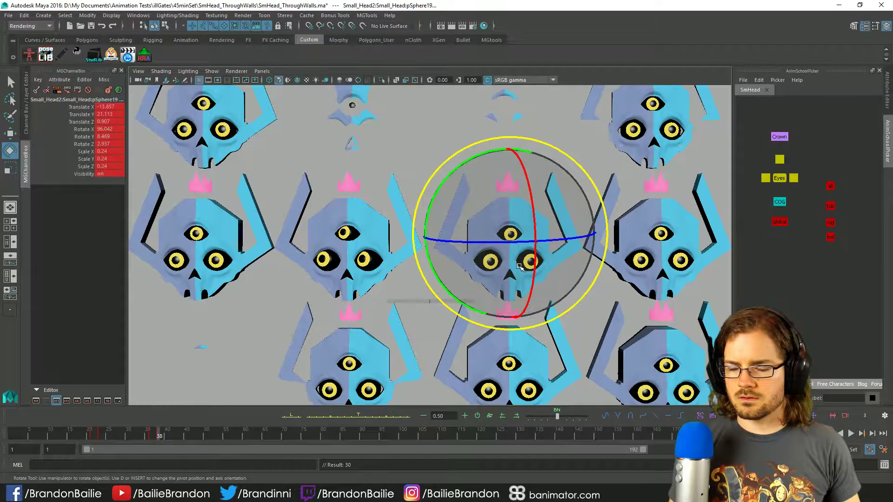
pyautogui.moveTo(519, 265)
pyautogui.mouseDown()
pyautogui.moveTo(497, 247)
pyautogui.moveTo(507, 254)
pyautogui.mouseUp()
pyautogui.press('s')
pyautogui.press('q')
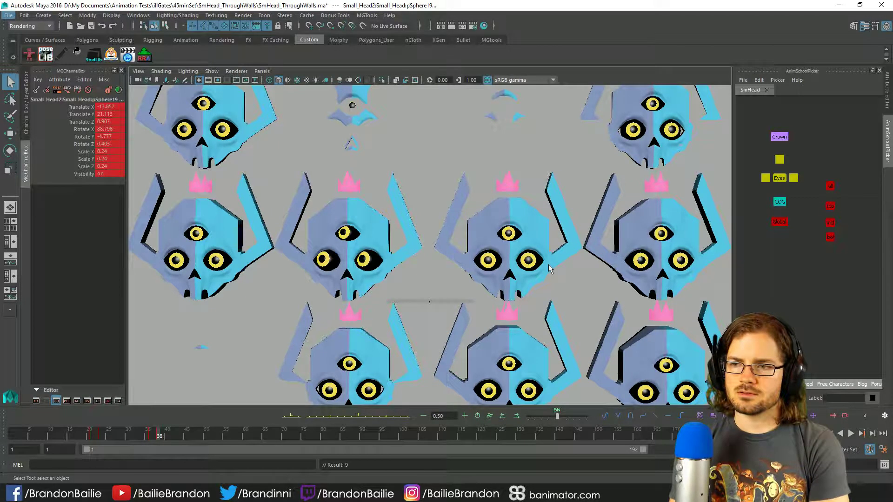
# Step: Key the third head's held eye pose at frame 60 and rotate the eyes to about 109, -52, -26 degrees at frame 62
pyautogui.press(',')
pyautogui.press(',')
pyautogui.press(',')
pyautogui.press(',')
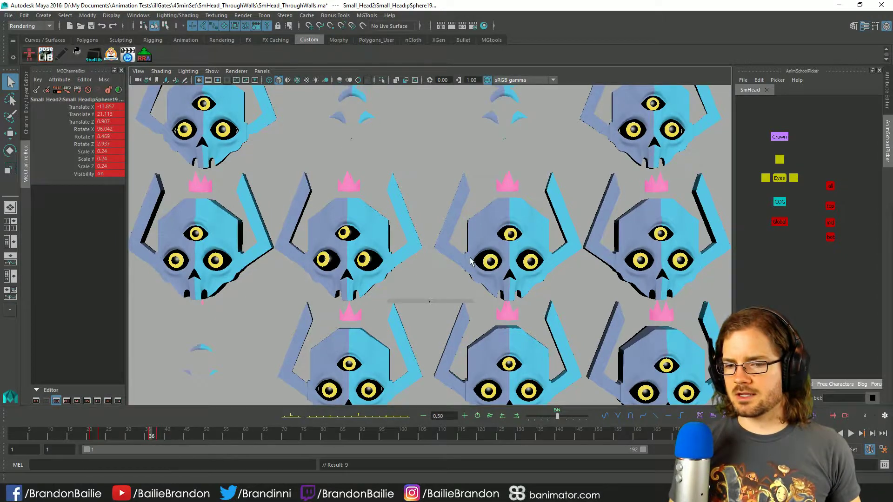
pyautogui.press('.')
pyautogui.hotkey('alt', 'v')
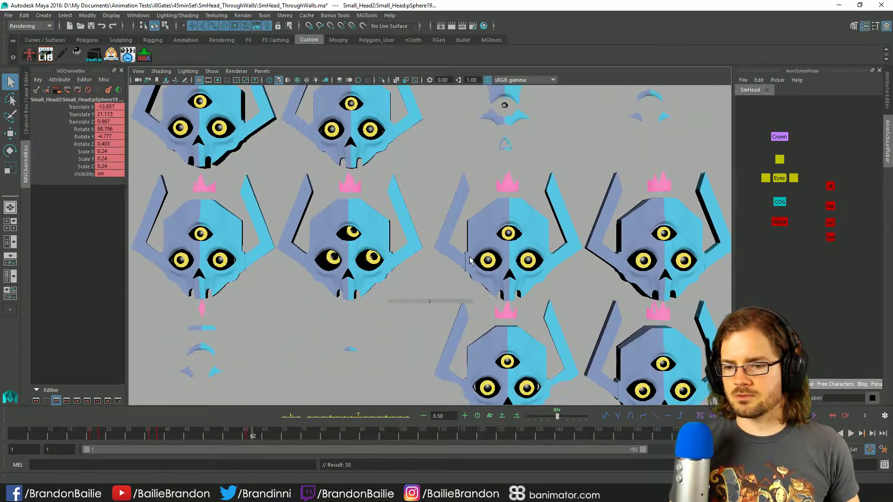
pyautogui.press('e')
pyautogui.moveTo(497, 268); pyautogui.dragTo(433, 244)
pyautogui.press('q')
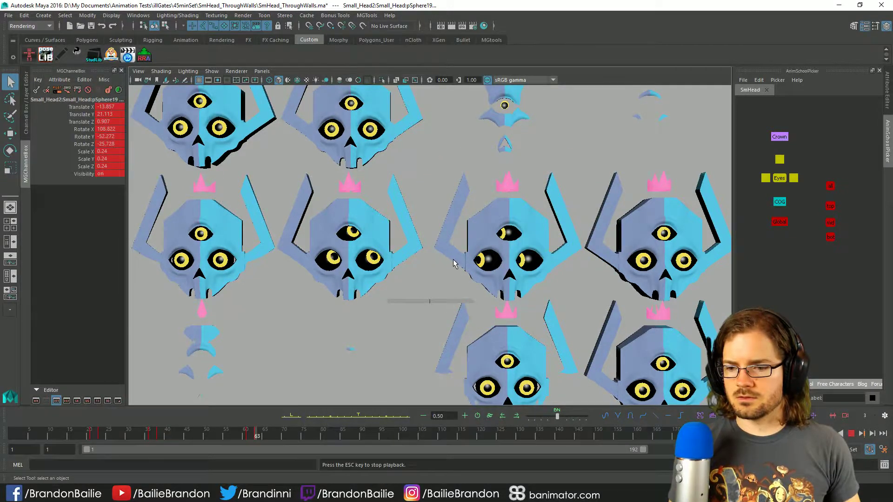
# Step: Key the third head's held eye pose at frame 83 and rotate the eyes to about 76, -40, -16 degrees at frame 85
pyautogui.press('e')
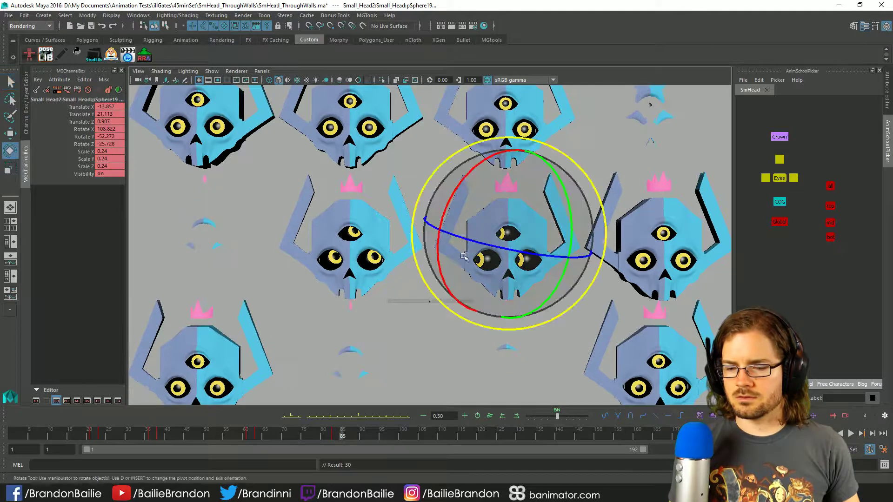
pyautogui.moveTo(473, 216)
pyautogui.mouseDown()
pyautogui.moveTo(502, 185)
pyautogui.moveTo(488, 219)
pyautogui.mouseUp()
pyautogui.press('q')
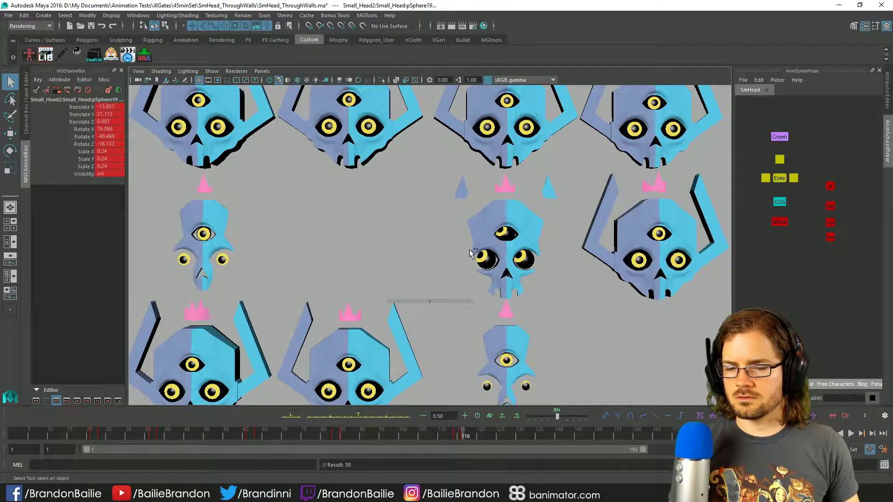
# Step: Reset the third head's eyes to neutral at frame 116 and play back the animation
pyautogui.hotkey('ctrl', 'z')
pyautogui.hotkey('shift', 'z')
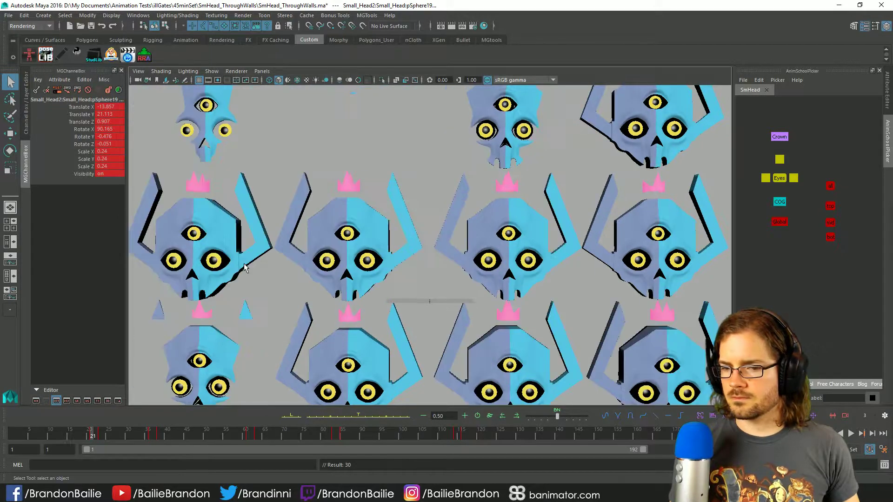
pyautogui.hotkey('alt', 'v')
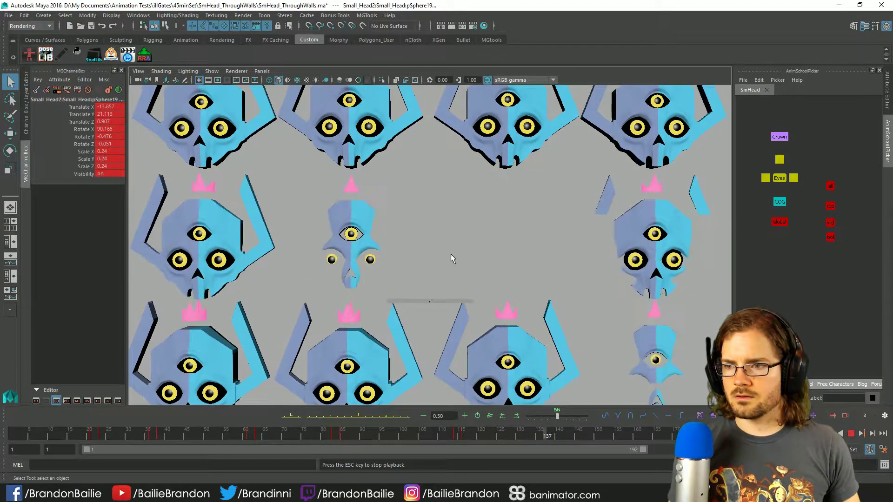
# Step: Rotate the third head's eyes upward to about 59 degrees in X near the end of the timeline
pyautogui.hotkey('alt', 'v')
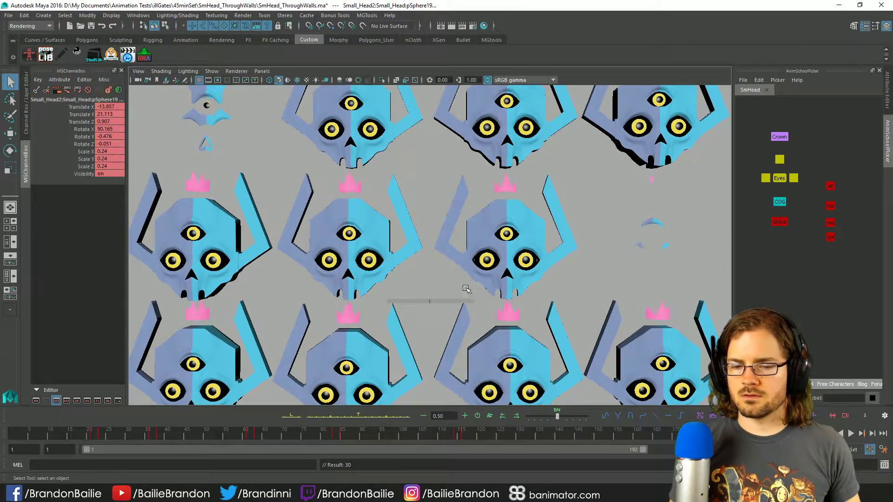
pyautogui.press('e')
pyautogui.moveTo(516, 263); pyautogui.dragTo(527, 219)
pyautogui.press('q')
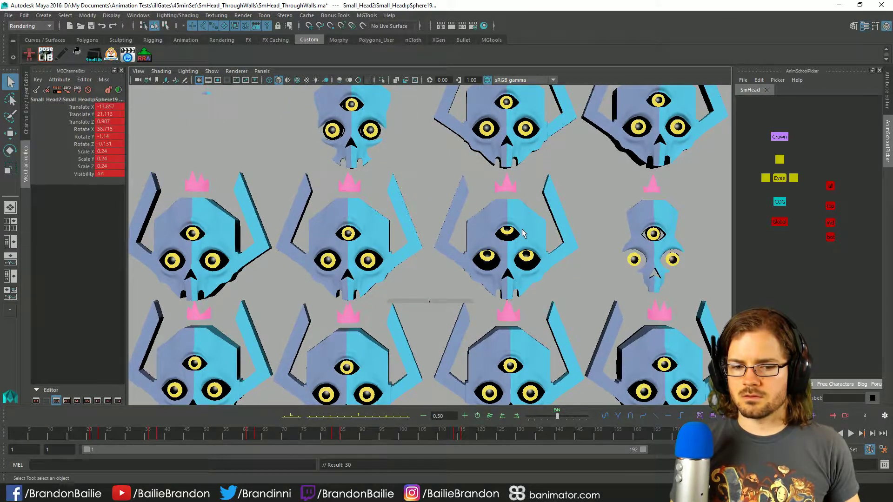
# Step: Return the third head's eyes to neutral near the end of the timeline and play back the animation
pyautogui.hotkey('ctrl', 'z')
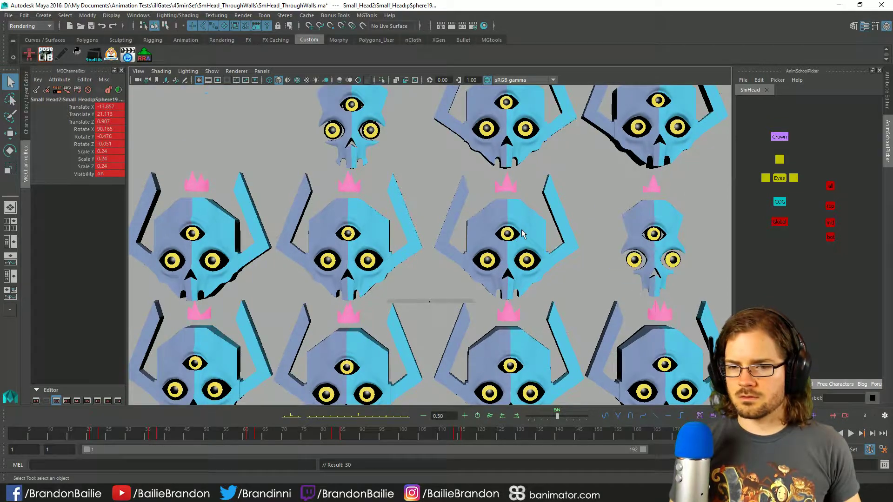
pyautogui.hotkey('alt', 'v')
pyautogui.hotkey('alt', 'v')
# Step: Select the eyes of the fourth head in the middle row and key their neutral pose around frame 8
pyautogui.click(656, 251)
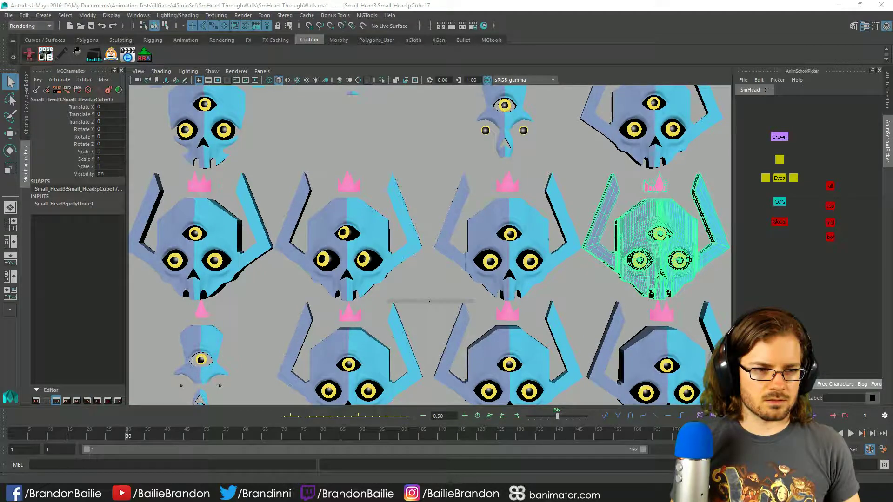
pyautogui.click(780, 178)
pyautogui.press('e')
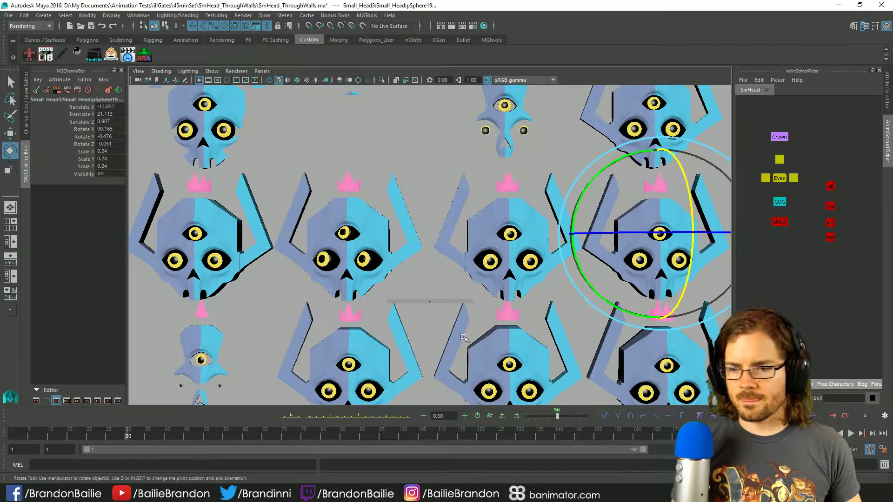
pyautogui.moveTo(44, 434); pyautogui.dragTo(13, 434)
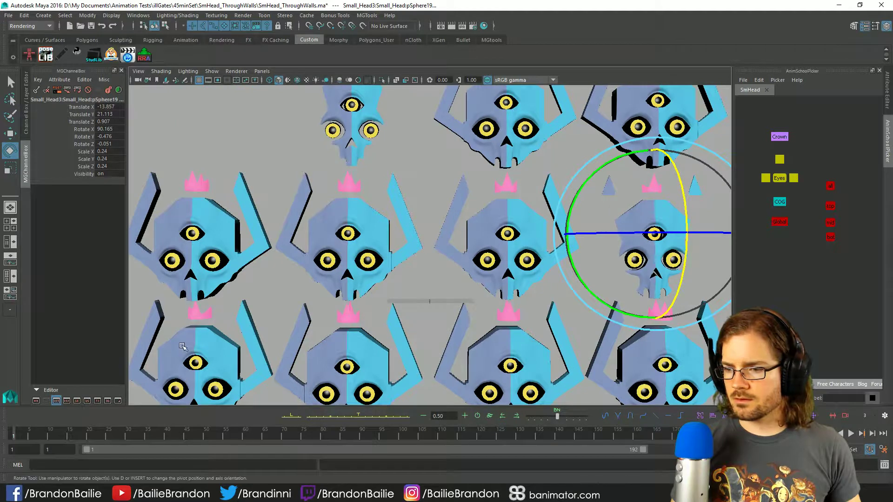
pyautogui.press('s')
# Step: Rotate the fourth head's eyes downward to about 122 degrees in X at frame 10 and key the pose
pyautogui.hotkey('alt', '.')
pyautogui.hotkey('alt', '.')
pyautogui.moveTo(682, 269); pyautogui.dragTo(679, 302)
pyautogui.press('q')
pyautogui.press('s')
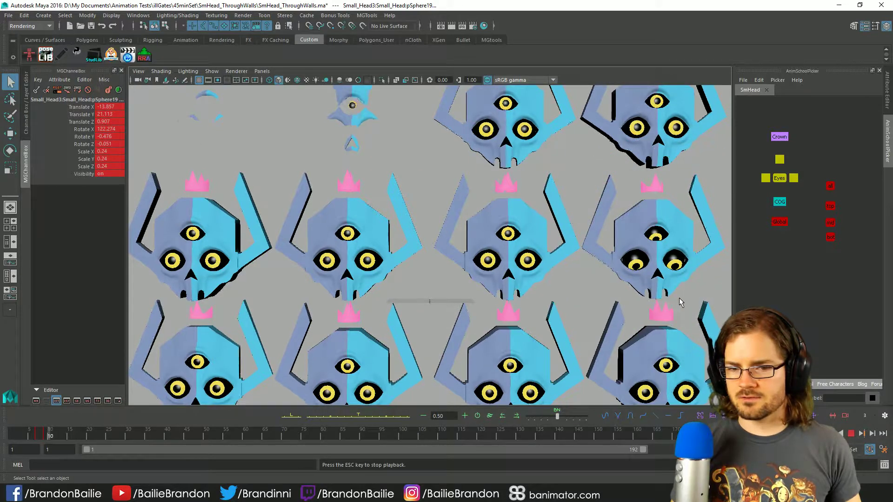
# Step: Key the fourth head's held eye pose at frame 32 and rotate the eyes to about 106, -37, 4 degrees at frame 34
pyautogui.hotkey('alt', 'v')
pyautogui.hotkey('alt', 'v')
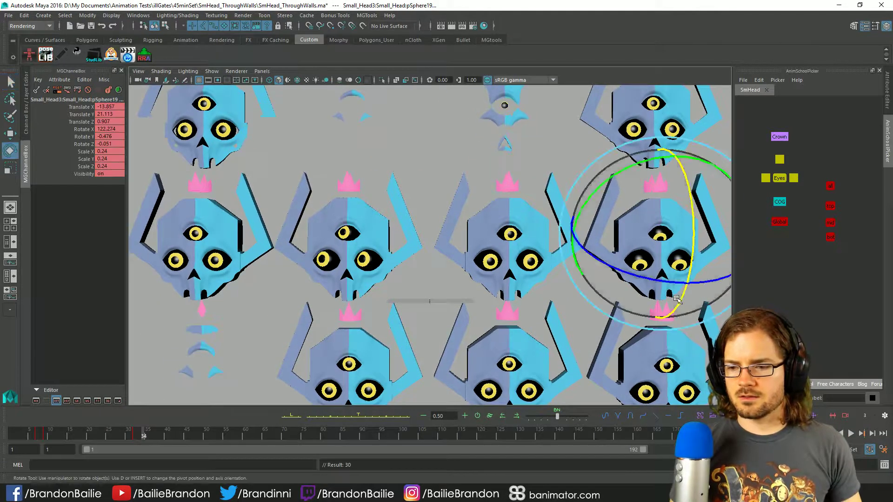
pyautogui.press('e')
pyautogui.moveTo(709, 241); pyautogui.dragTo(646, 219)
pyautogui.press('q')
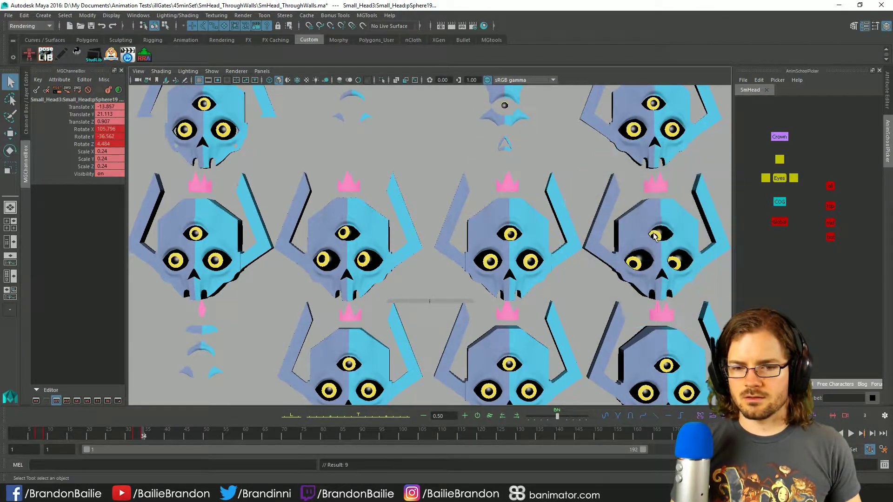
# Step: Key the fourth head's eye pose at frame 34 and rotate the eyes to about 73, -50, 18 degrees at frame 61
pyautogui.press('s')
pyautogui.hotkey('alt', 'v')
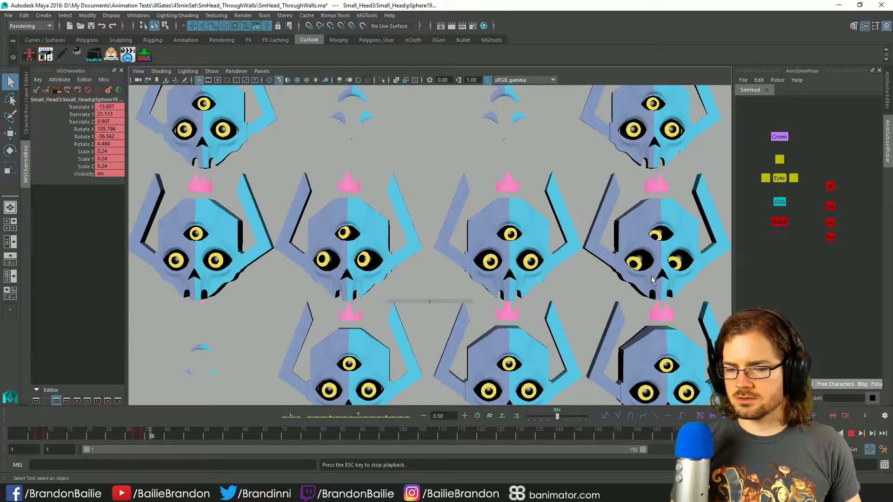
pyautogui.hotkey('alt', 'v')
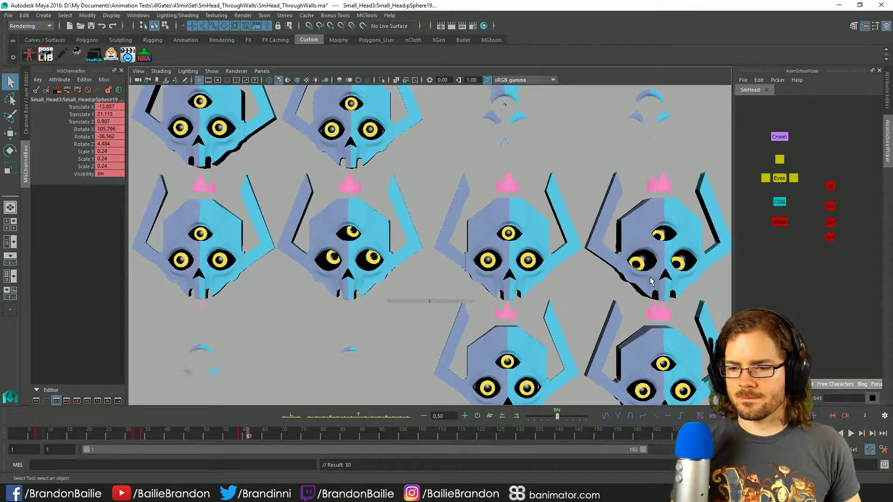
pyautogui.press('e')
pyautogui.moveTo(648, 247); pyautogui.dragTo(621, 210)
pyautogui.press('q')
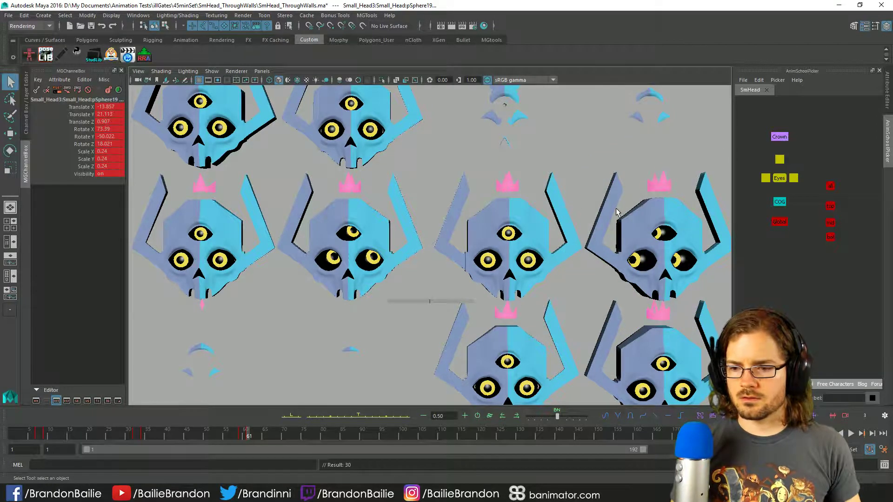
# Step: Rotate the fourth head's eyes slightly upward to about 72, -7, -1 degrees at frame 90
pyautogui.hotkey('alt', 'v')
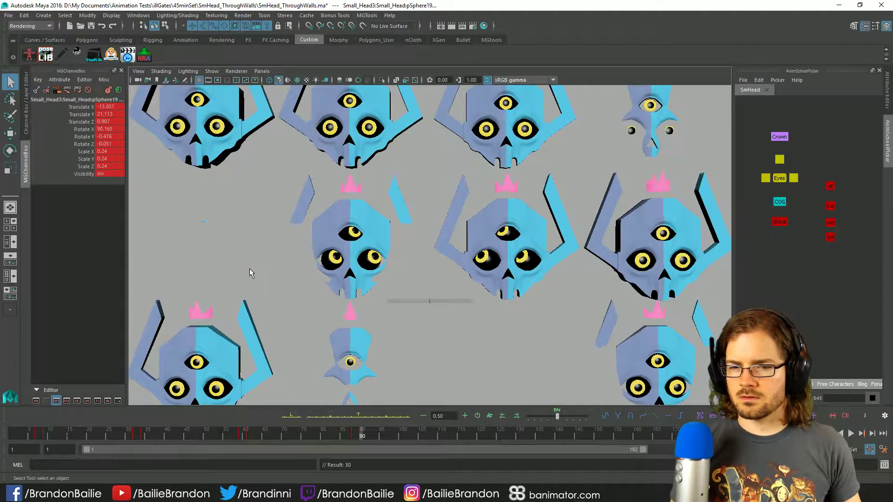
pyautogui.hotkey('alt', 'v')
pyautogui.press('e')
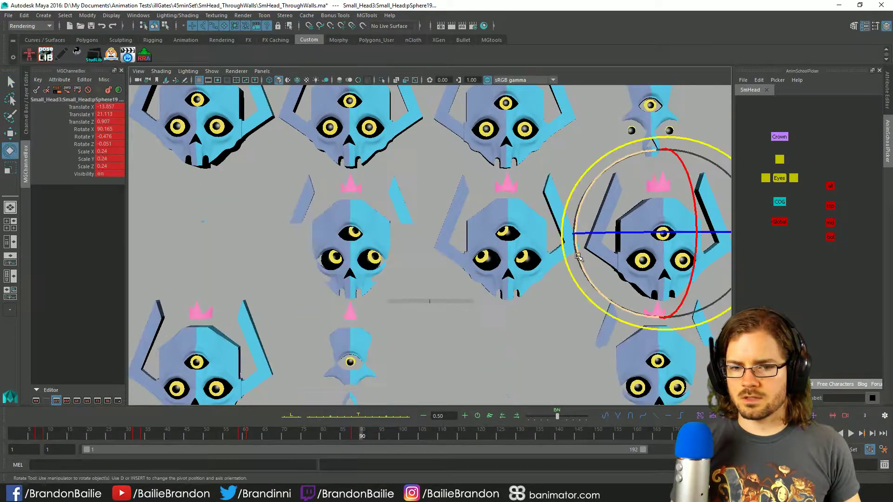
pyautogui.moveTo(680, 219); pyautogui.dragTo(660, 184)
pyautogui.press('q')
pyautogui.hotkey('alt', 'v')
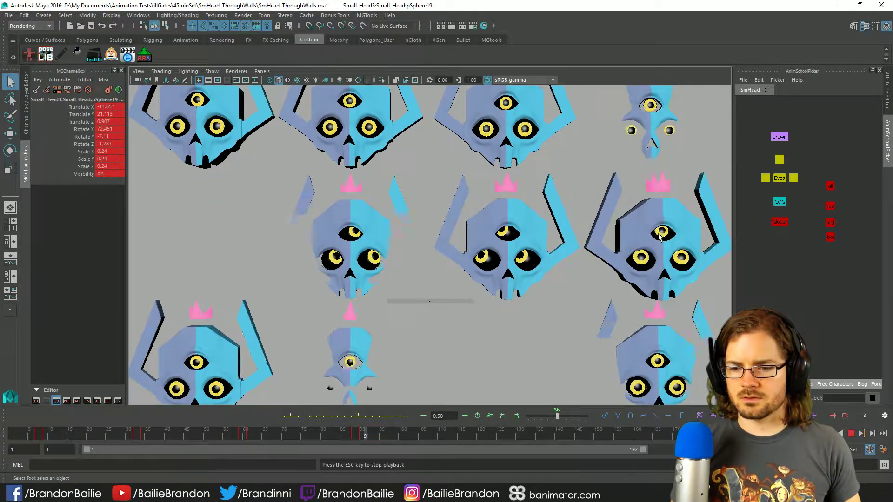
# Step: Rotate the fourth head's eyes to about 58, 16, -23 degrees at frame 117
pyautogui.hotkey('alt', 'v')
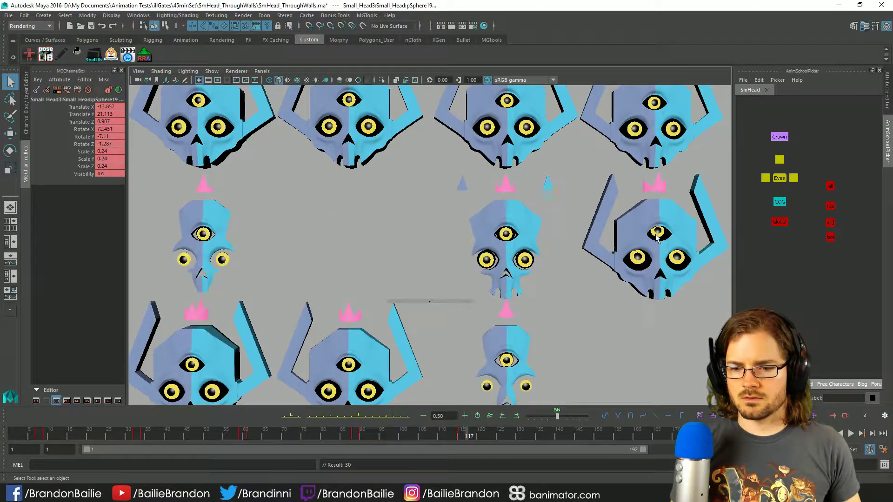
pyautogui.press('e')
pyautogui.moveTo(670, 205); pyautogui.dragTo(679, 165)
pyautogui.press('q')
pyautogui.hotkey('alt', 'v')
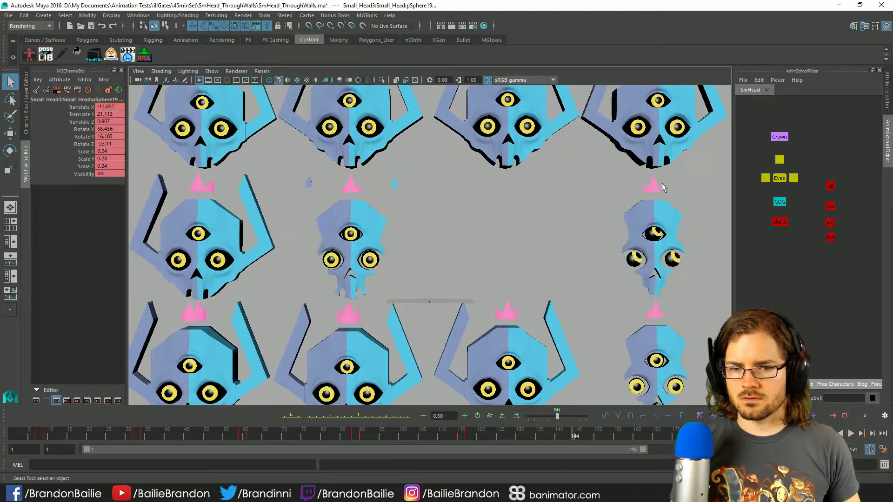
# Step: Return the fourth head's eyes to the neutral pose around frame 139 and play back the animation
pyautogui.hotkey('alt', 'v')
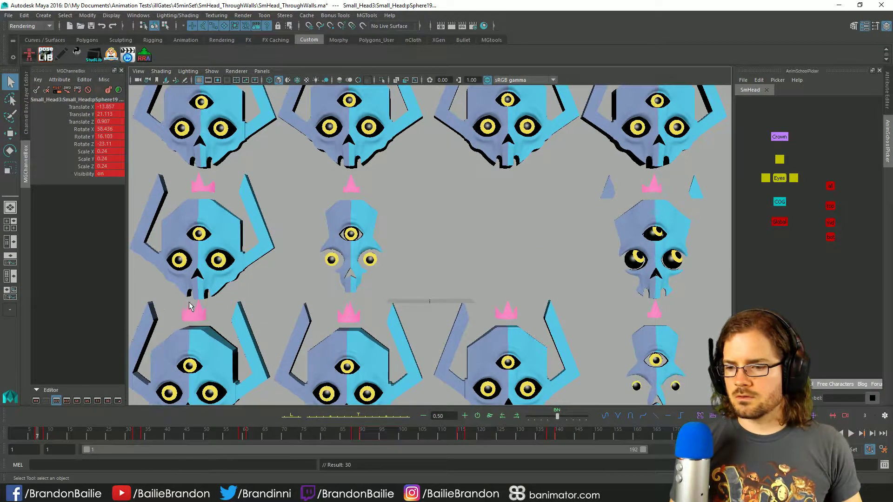
pyautogui.hotkey('alt', 'v')
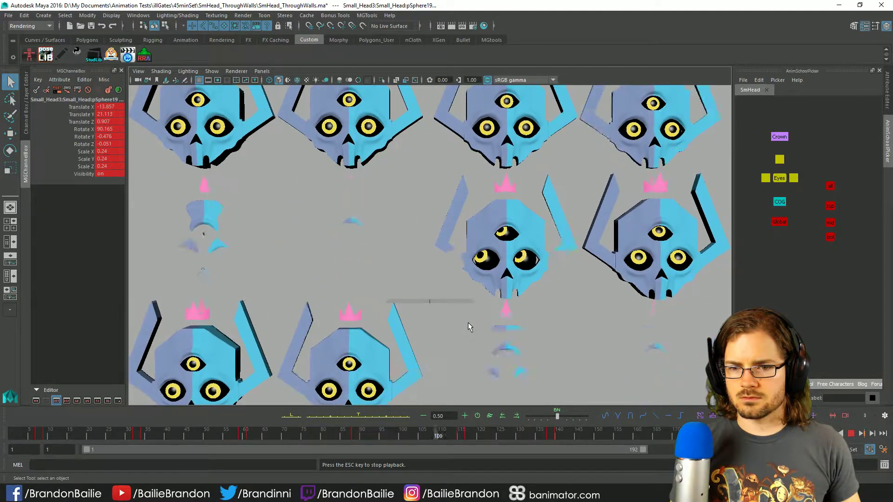
pyautogui.press('Escape')
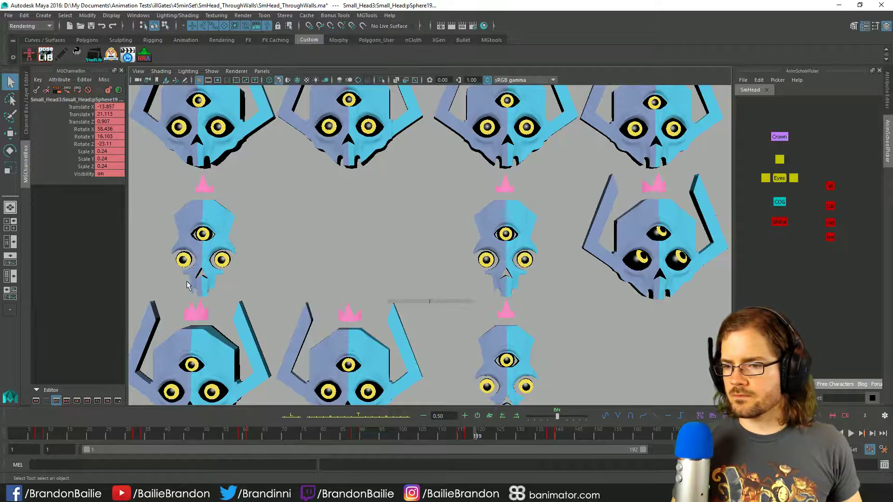
# Step: Select the eyes of the first head in the middle row and key their neutral pose around frame 35
pyautogui.click(185, 263)
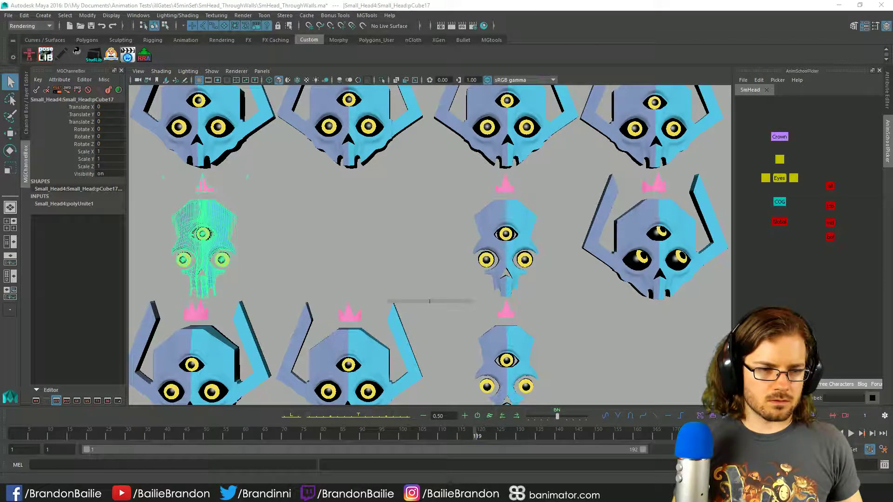
pyautogui.click(201, 234)
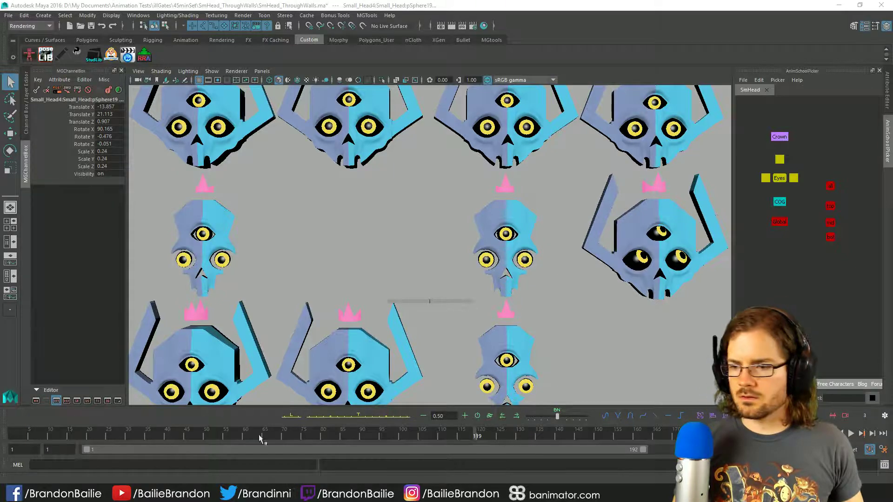
pyautogui.click(111, 434)
pyautogui.hotkey('alt', 'v')
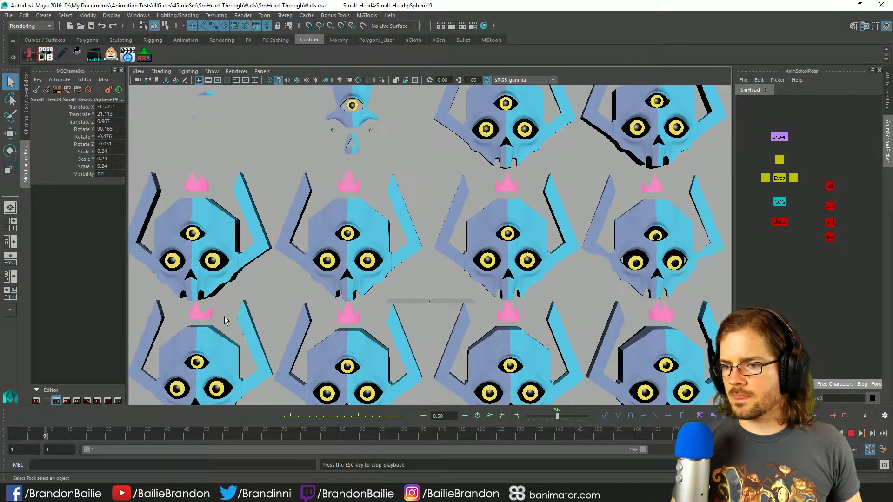
pyautogui.press('Escape')
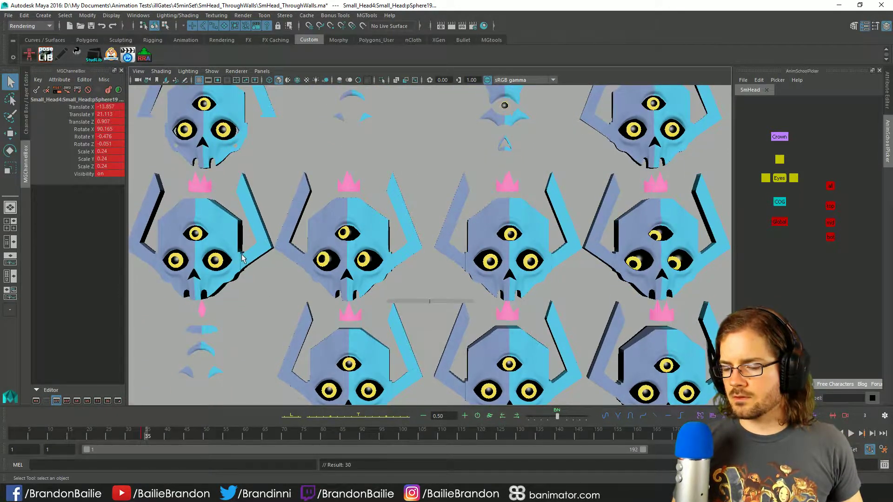
# Step: Rotate the first middle-row head's eyes to about 74, 21, 4 degrees at frame 36
pyautogui.press('e')
pyautogui.moveTo(219, 251); pyautogui.dragTo(235, 230)
pyautogui.press('q')
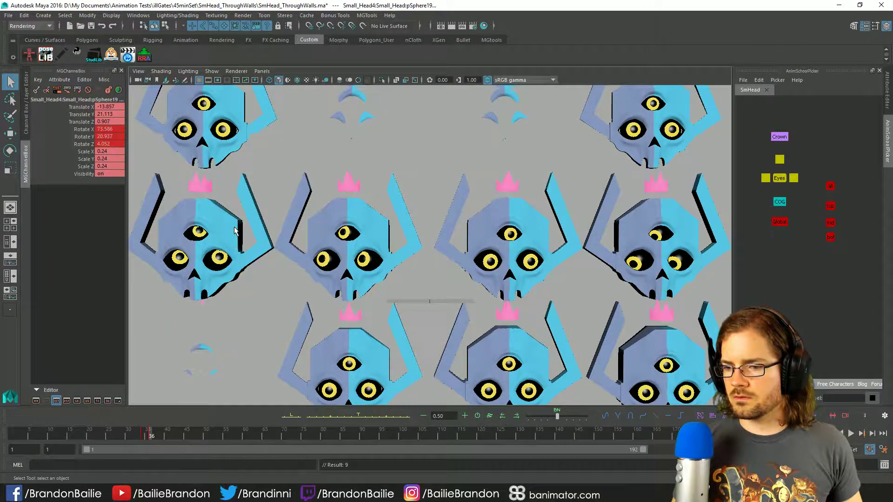
pyautogui.hotkey('alt', 'v')
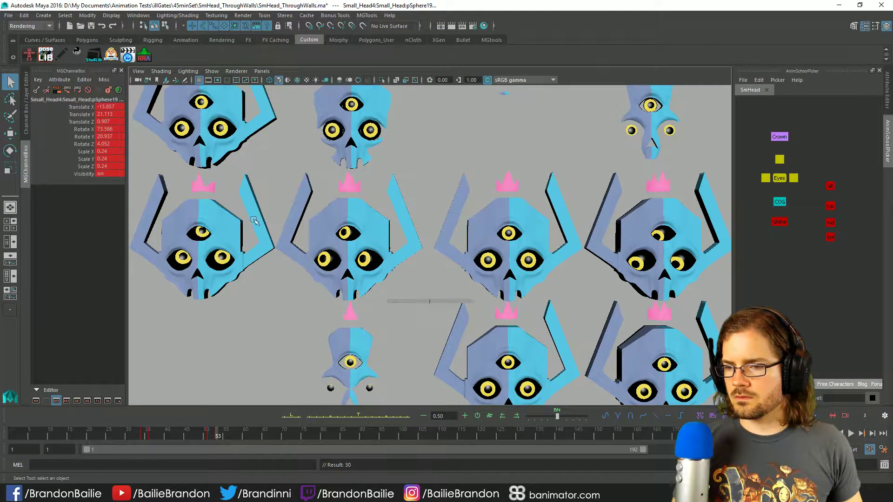
# Step: Rotate the first middle-row head's eyes sideways to about 76, 49, -21 degrees at frame 53
pyautogui.press('e')
pyautogui.moveTo(239, 183); pyautogui.dragTo(280, 222)
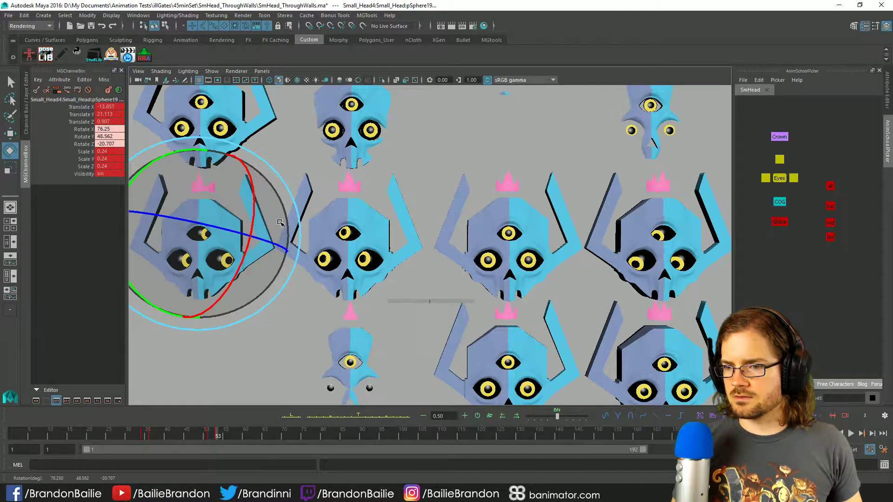
pyautogui.press('q')
pyautogui.hotkey('alt', 'v')
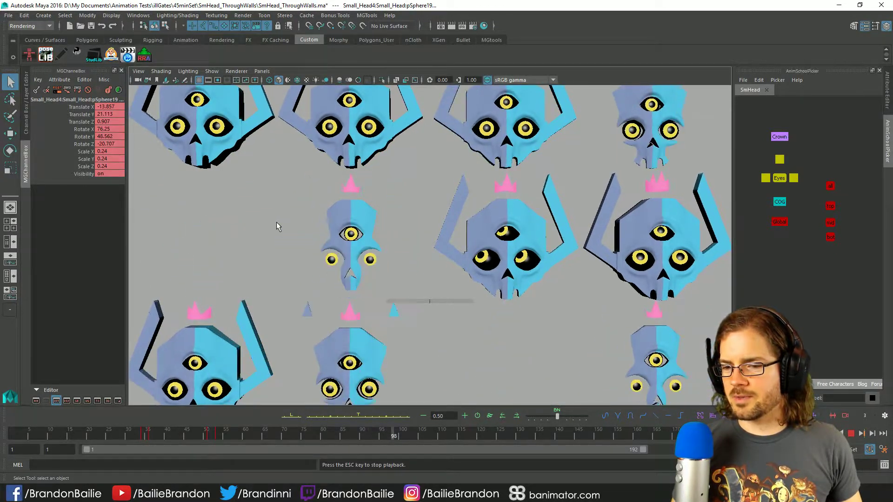
# Step: Key the first middle-row head's held eye pose around frame 143 and return the eyes to neutral at frame 145
pyautogui.hotkey('alt', 'v')
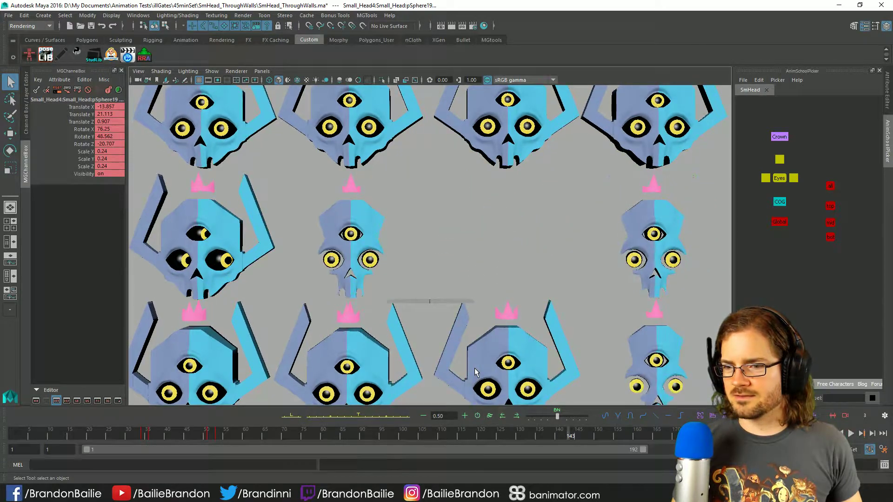
pyautogui.press('.')
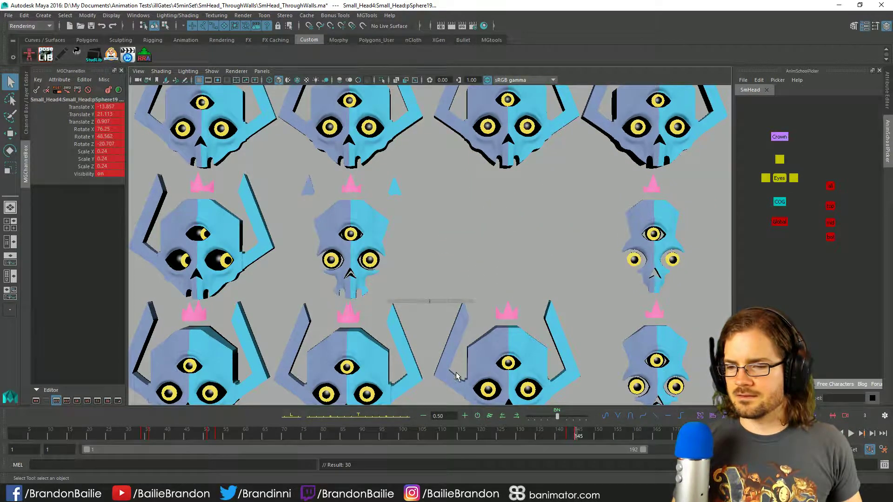
pyautogui.press(',')
pyautogui.press('.')
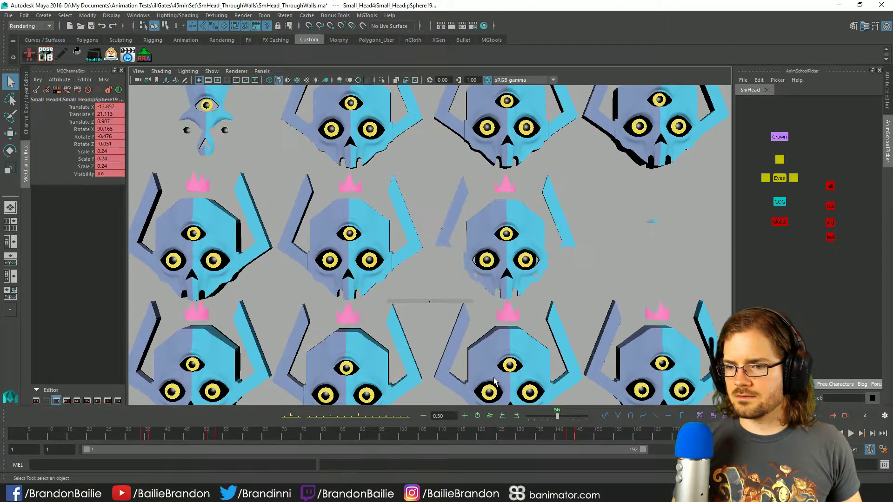
# Step: Rotate the first middle-row head's eyes to about 107, 8, -1 degrees near the end of the timeline and key the pose
pyautogui.press('e')
pyautogui.moveTo(205, 254); pyautogui.dragTo(205, 281)
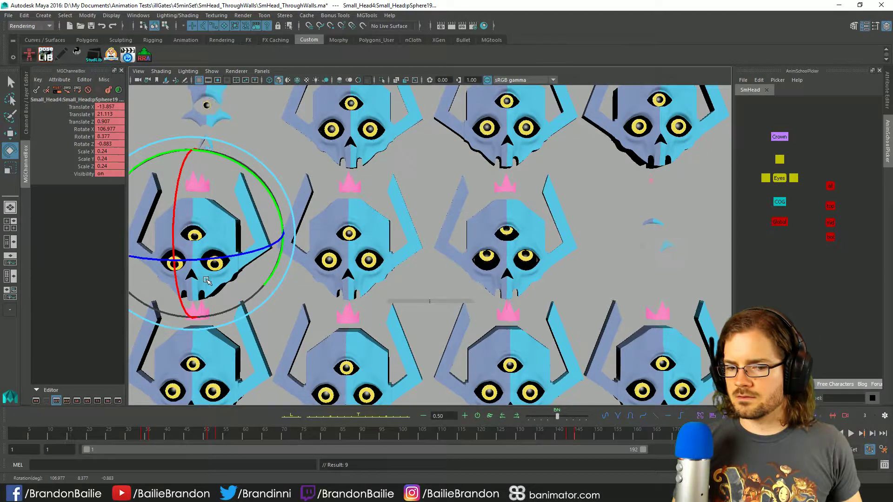
pyautogui.press('s')
pyautogui.press('s')
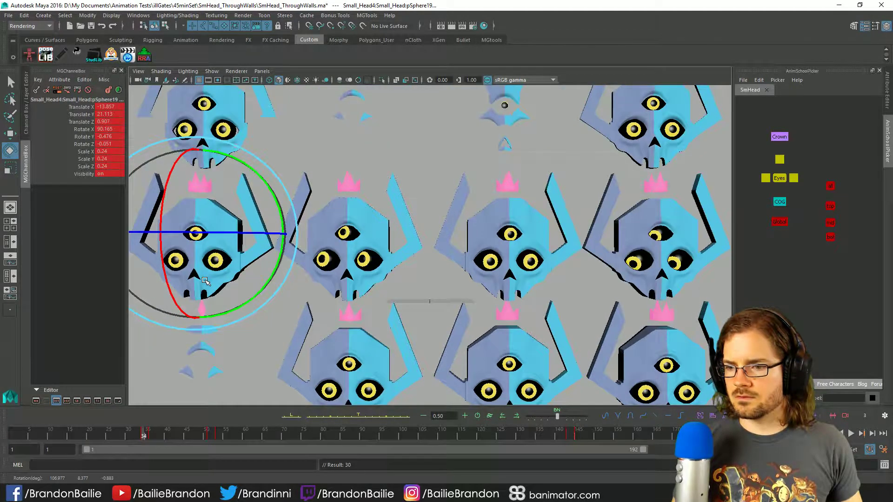
# Step: Play back the animation and replay it from the start to review the first middle-row head's eye movement
pyautogui.hotkey('alt', 'v')
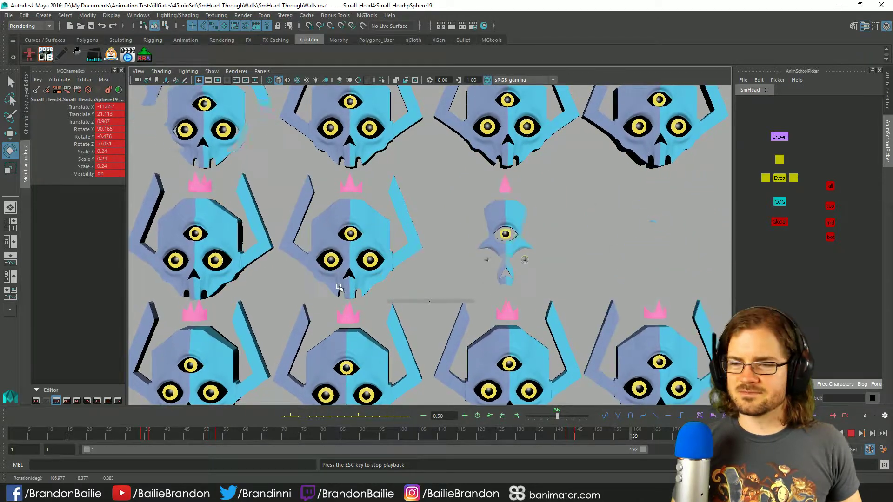
pyautogui.press('Escape')
pyautogui.hotkey('alt', 'shift', 'v')
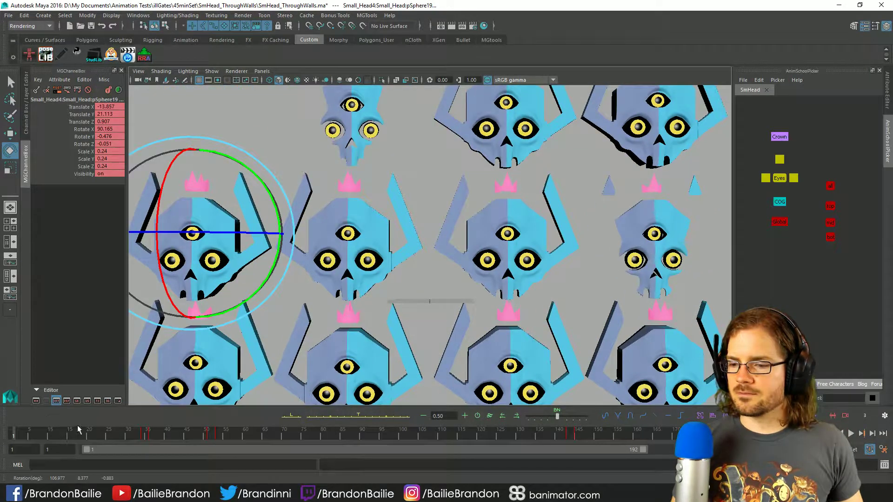
pyautogui.hotkey('alt', 'v')
pyautogui.press('Escape')
pyautogui.press('q')
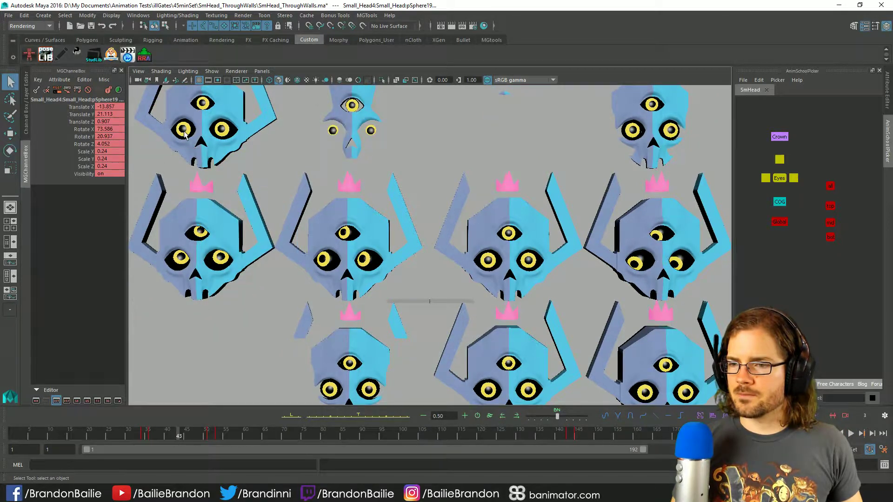
# Step: Select the eyes of the first head in the row above and key their neutral pose at frame 35
pyautogui.click(186, 133)
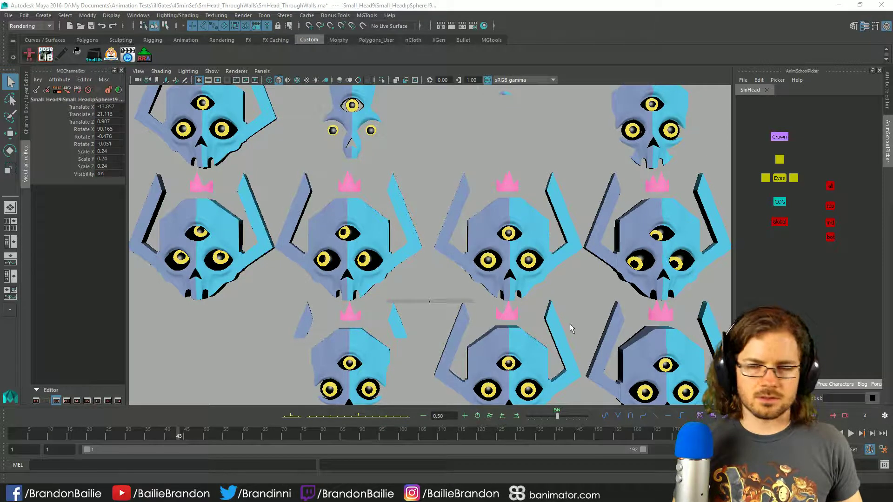
pyautogui.click(249, 203)
pyautogui.press('e')
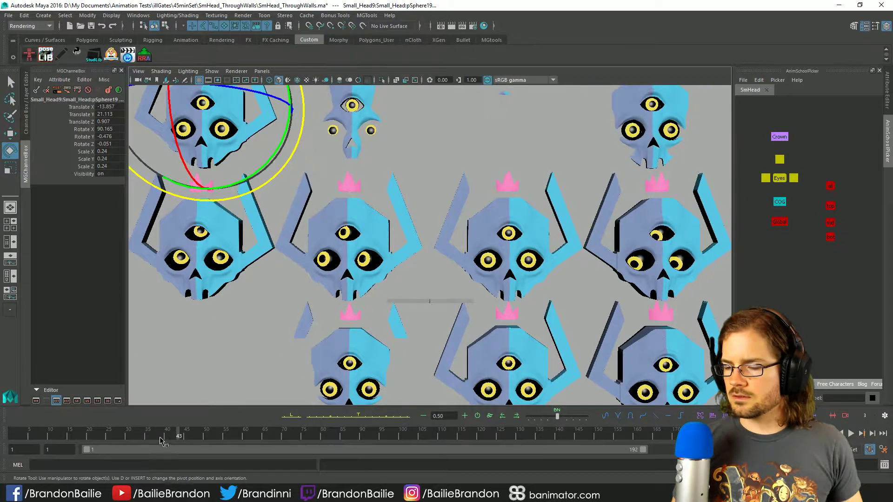
pyautogui.hotkey('alt', 'shift', 'v')
pyautogui.hotkey('alt', 'v')
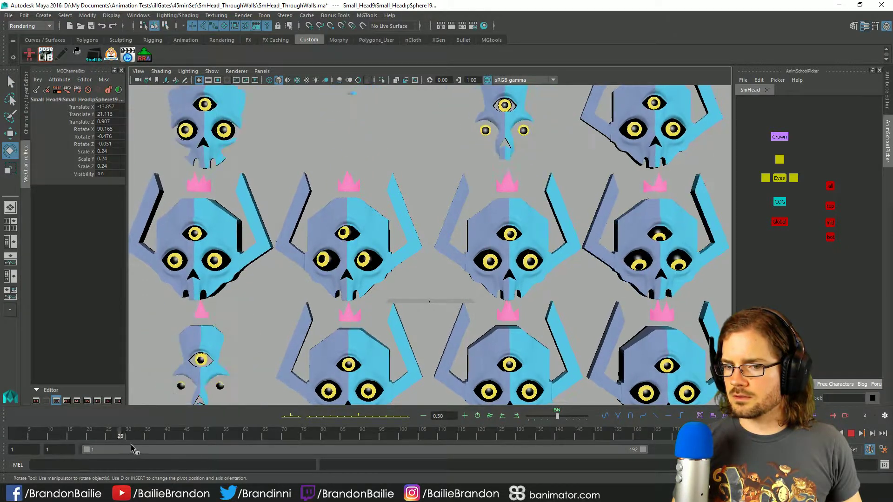
pyautogui.hotkey('alt', 'v')
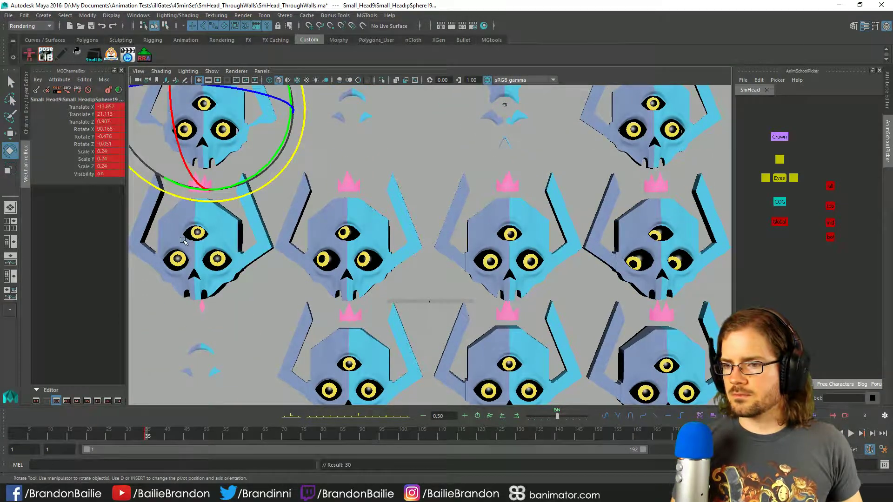
# Step: Rotate the upper-row head's eyes downward to about 129, 3, -12 degrees at frame 37
pyautogui.hotkey('alt', '.')
pyautogui.hotkey('alt', '.')
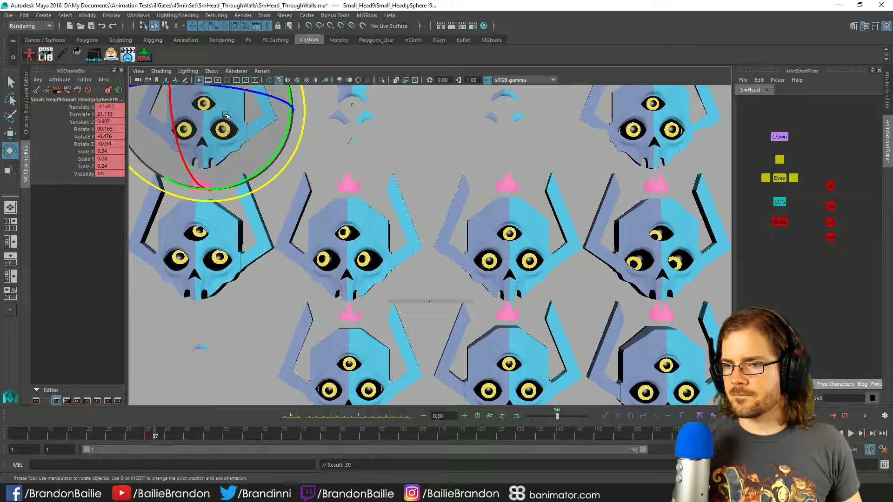
pyautogui.moveTo(208, 114); pyautogui.dragTo(204, 171)
pyautogui.press('q')
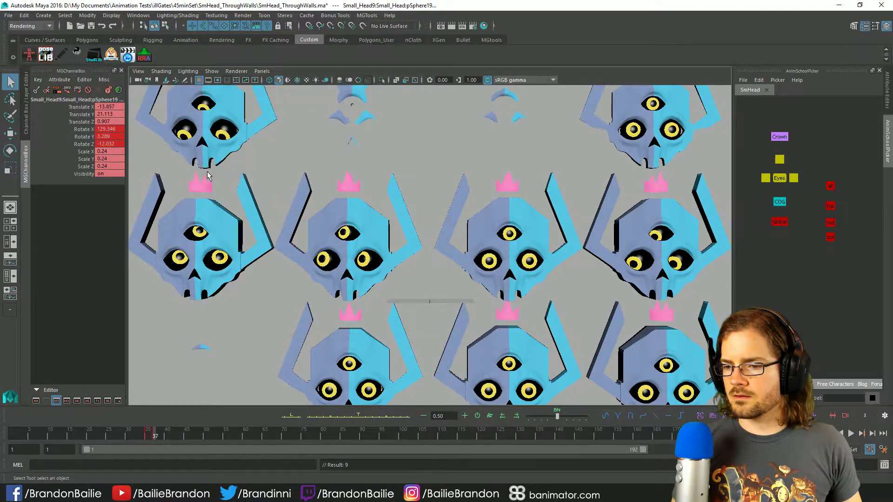
# Step: Key the held eye pose at frame 69, and rotate the upper-row head's eyes to about 131, -16, -29 degrees at frame 71
pyautogui.hotkey('alt', 'v')
pyautogui.press('s')
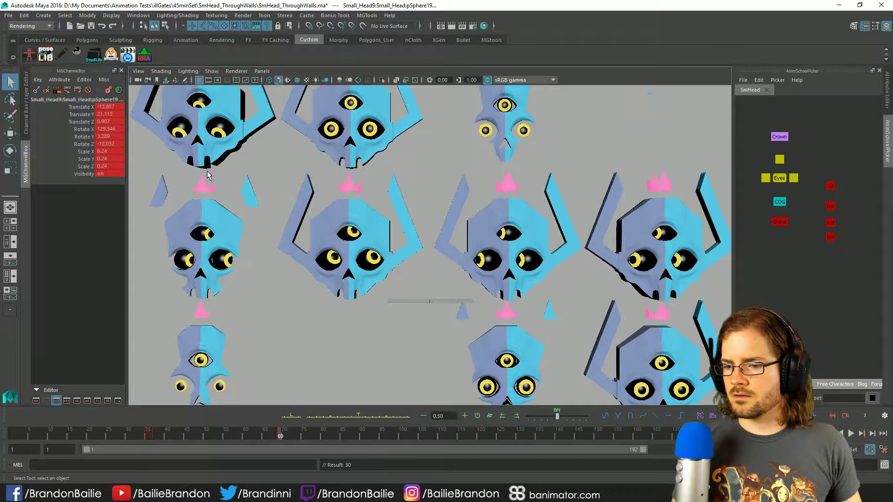
pyautogui.hotkey('alt', '.')
pyautogui.hotkey('alt', '.')
pyautogui.press('e')
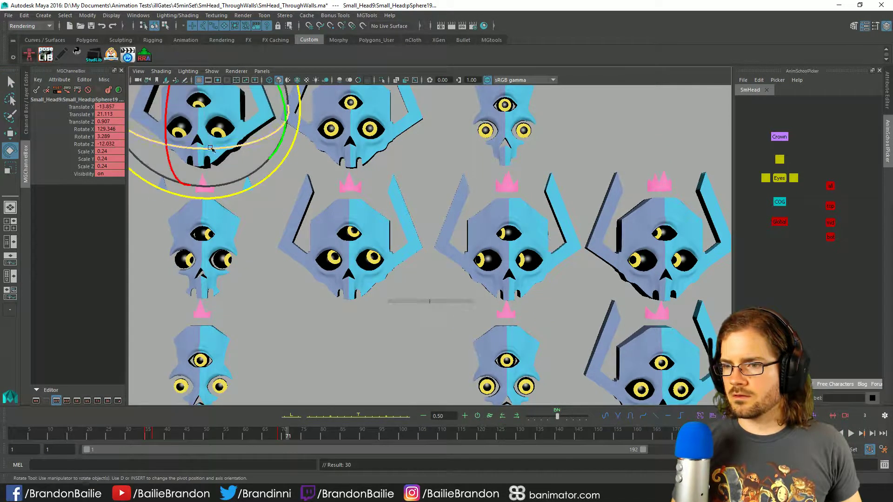
pyautogui.moveTo(196, 135); pyautogui.dragTo(188, 152)
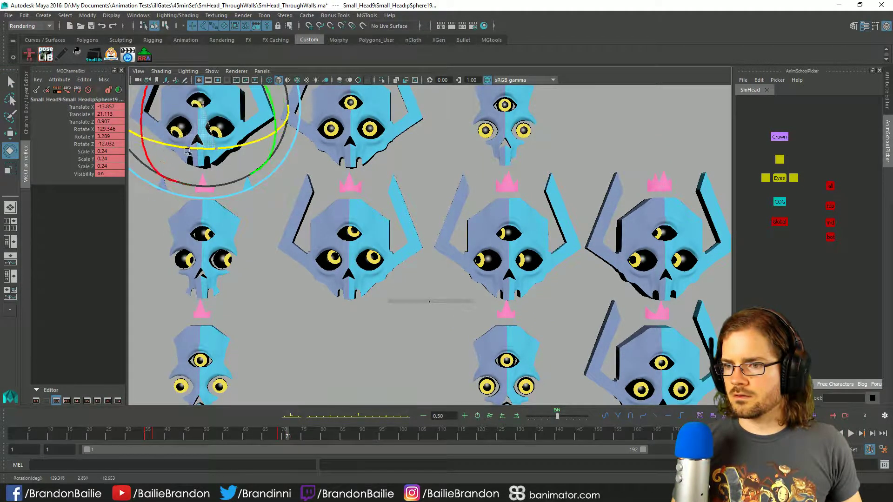
pyautogui.press('q')
pyautogui.press('s')
# Step: Key the held eye pose at frame 86 and rotate the eyes to about 129, -4, -18 degrees at frame 88
pyautogui.hotkey('alt', 'v')
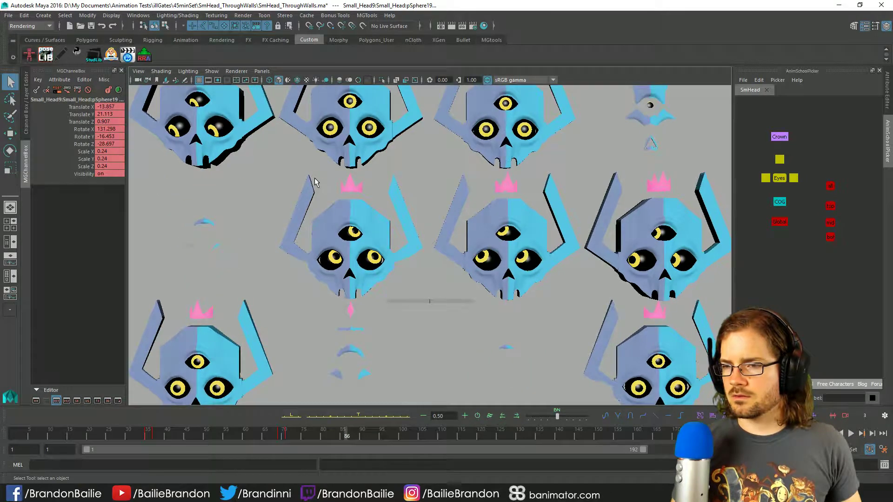
pyautogui.hotkey('alt', 'v')
pyautogui.press('e')
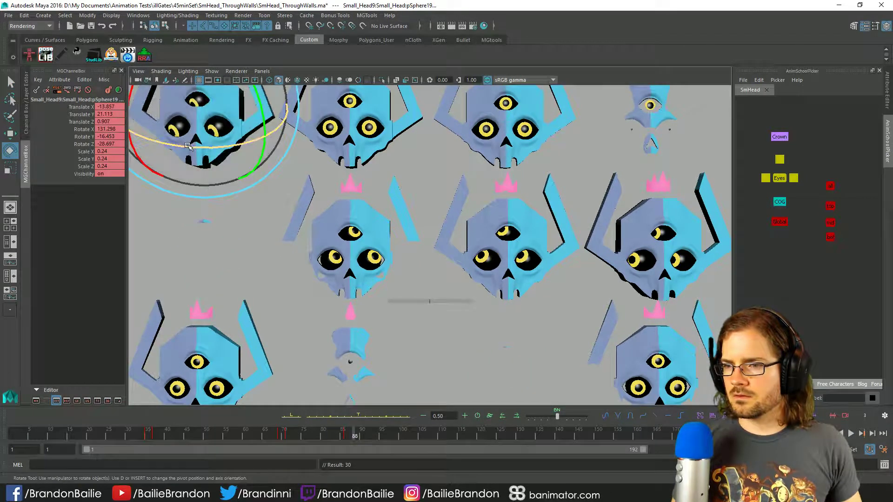
# Step: Key the held look at frame 107 and rotate the eyes to about 102, 22, 4 degrees at frame 109
pyautogui.hotkey('alt', 'v')
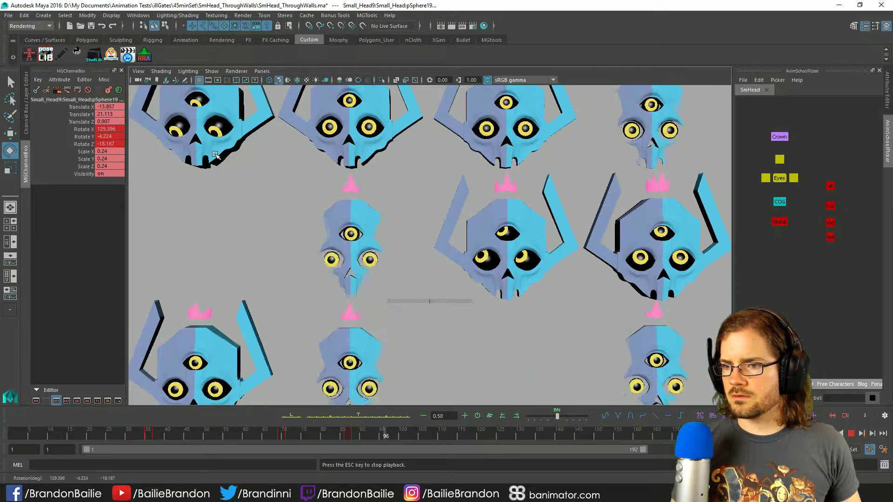
pyautogui.press('s')
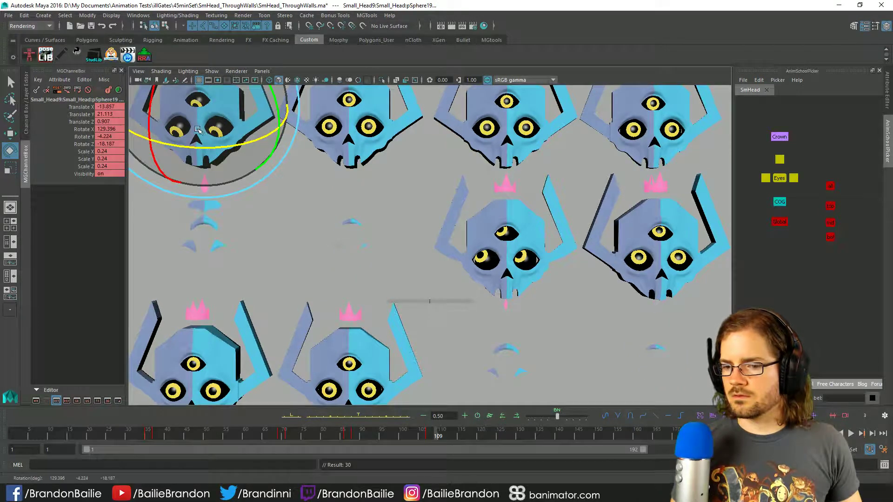
pyautogui.moveTo(194, 133); pyautogui.dragTo(221, 105)
pyautogui.hotkey('ctrl', 'z')
pyautogui.moveTo(204, 138); pyautogui.dragTo(217, 124)
pyautogui.press('q')
# Step: Key the held look at frame 130 and rotate the eyes to about 77, -31, 4 degrees at frame 132
pyautogui.hotkey('alt', 'v')
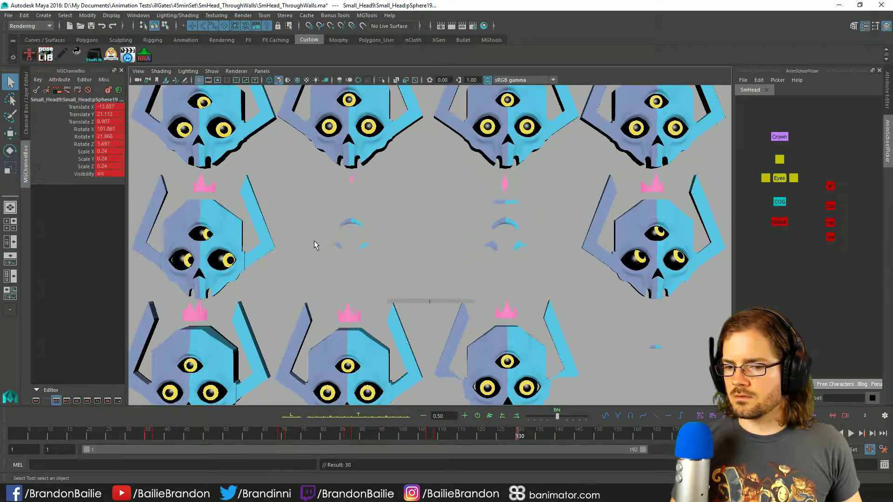
pyautogui.hotkey('alt', 'v')
pyautogui.press('e')
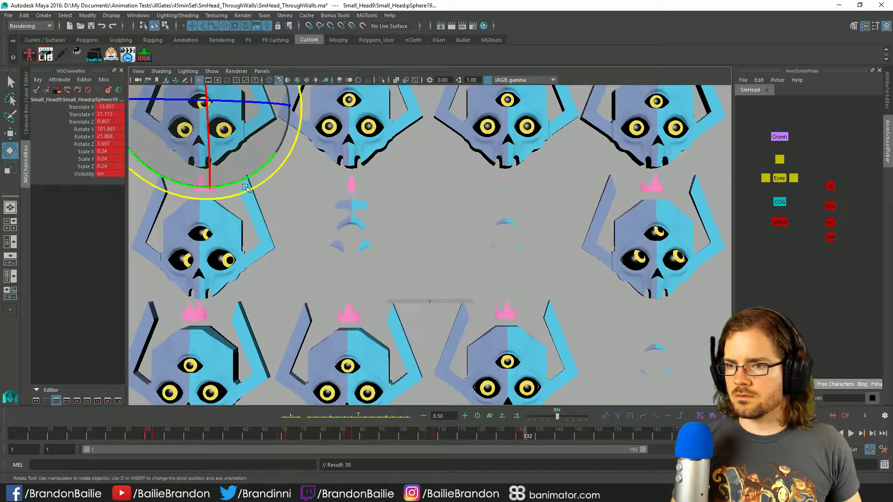
pyautogui.moveTo(229, 132); pyautogui.dragTo(191, 138)
# Step: Key the held sideways look after frame 147, and key the eyes back in their neutral pose two frames on
pyautogui.hotkey('alt', 'v')
pyautogui.press('q')
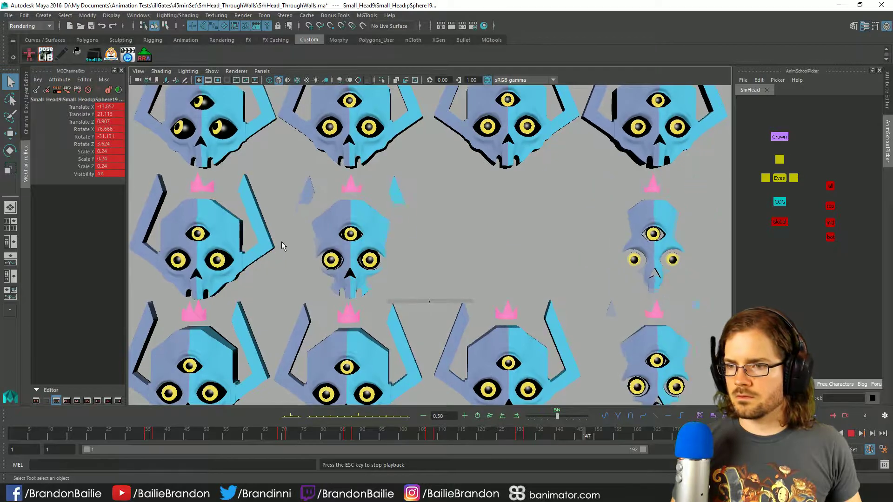
pyautogui.hotkey('alt', 'v')
pyautogui.press('s')
pyautogui.hotkey('alt', '.')
pyautogui.hotkey('alt', '.')
pyautogui.press('s')
# Step: Play back the animation from frame 35 to review the first upper-row head's eye movement
pyautogui.press('.')
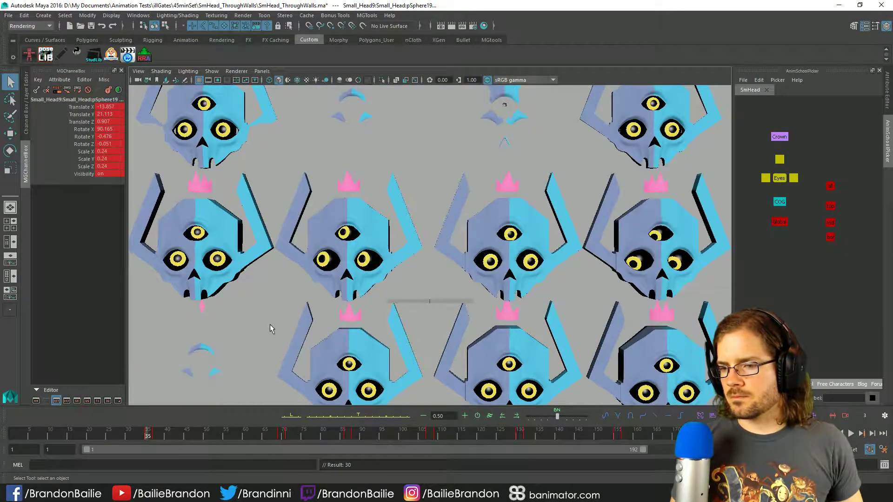
pyautogui.hotkey('alt', 'v')
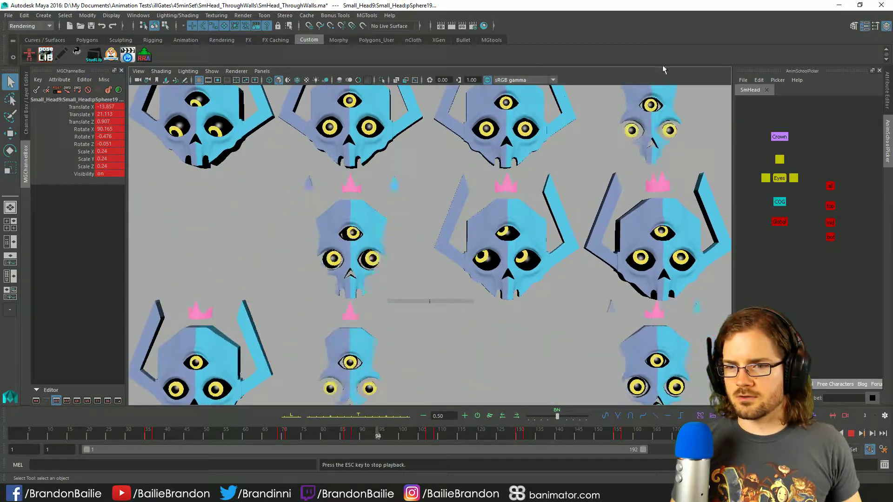
pyautogui.press('Escape')
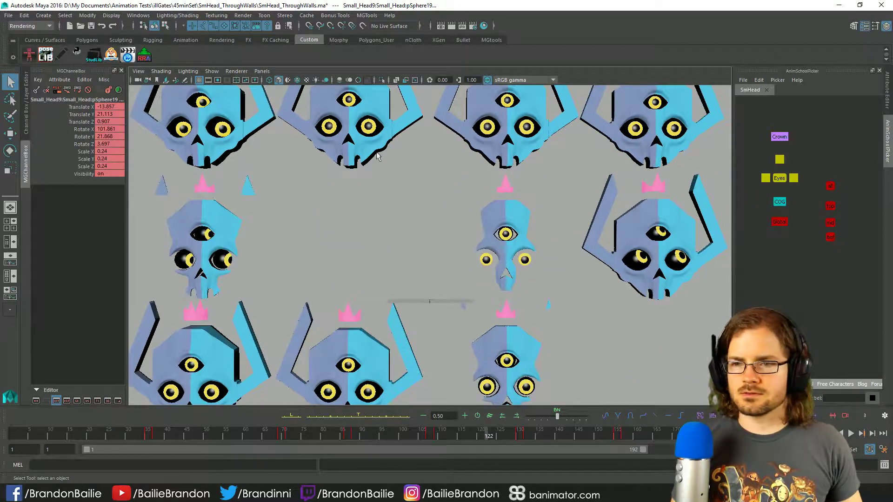
# Step: Select the eyes of the second head in the upper row and key their neutral pose at frame 48
pyautogui.click(328, 126)
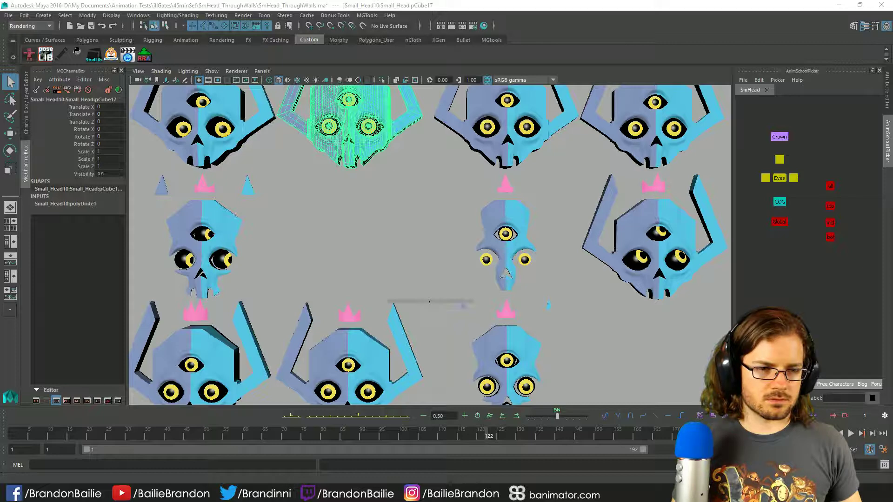
pyautogui.press('Down')
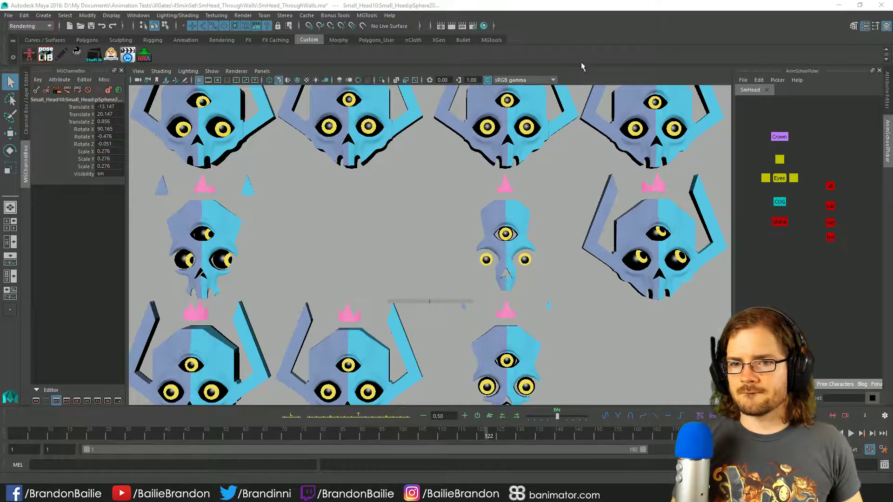
pyautogui.press('e')
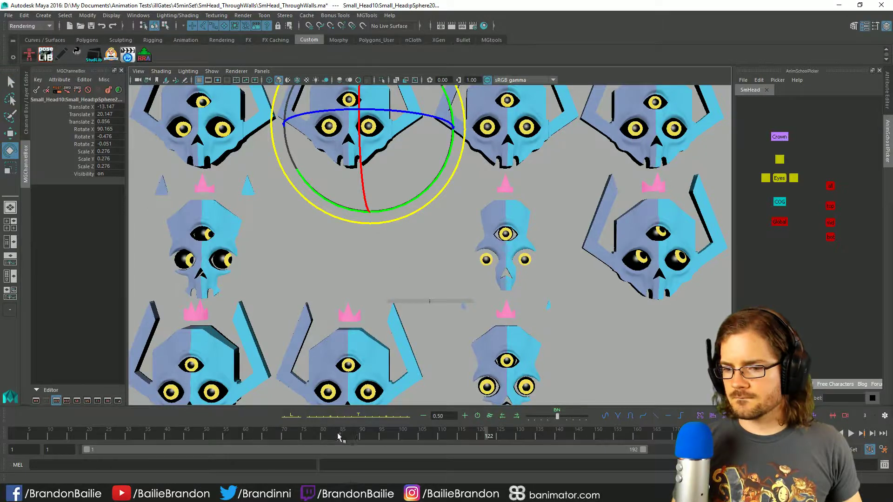
pyautogui.hotkey('alt', 'v')
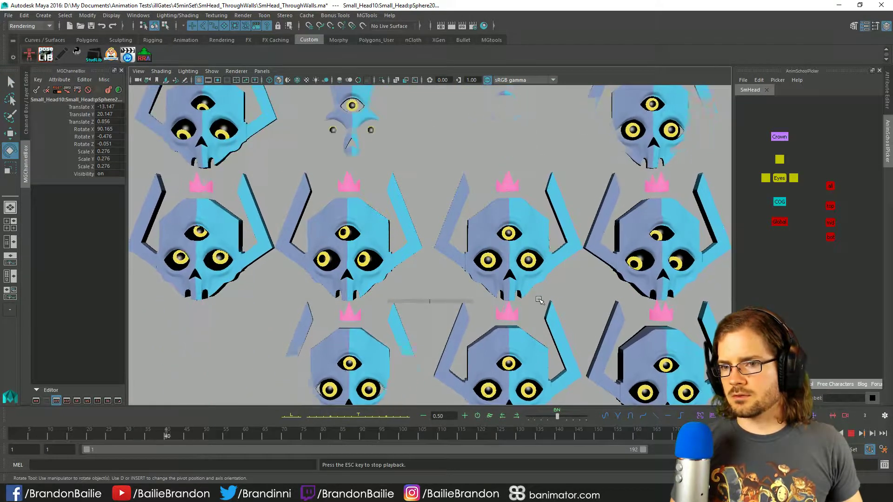
pyautogui.press('Escape')
pyautogui.press('s')
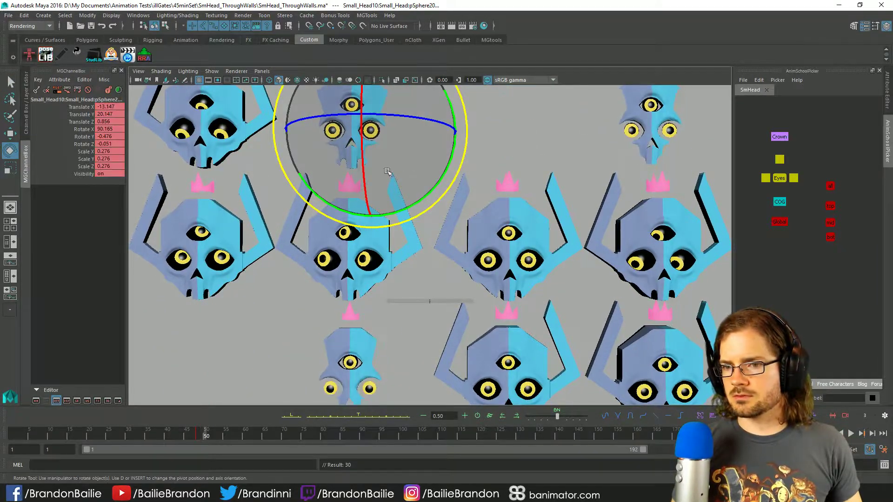
# Step: Rotate the second head's eyes to X 127 degrees at frame 50, and to about 119, 22, 9 degrees just after frame 68
pyautogui.moveTo(367, 176); pyautogui.dragTo(357, 206)
pyautogui.hotkey('alt', 'v')
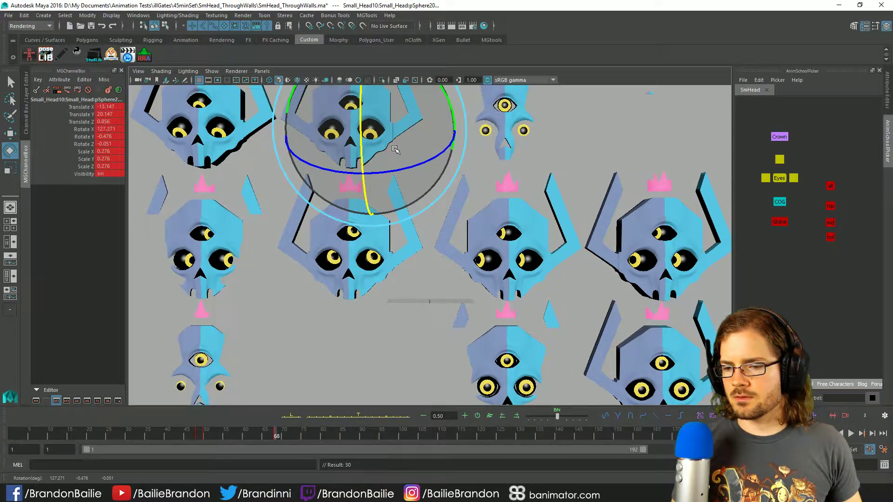
pyautogui.press('q')
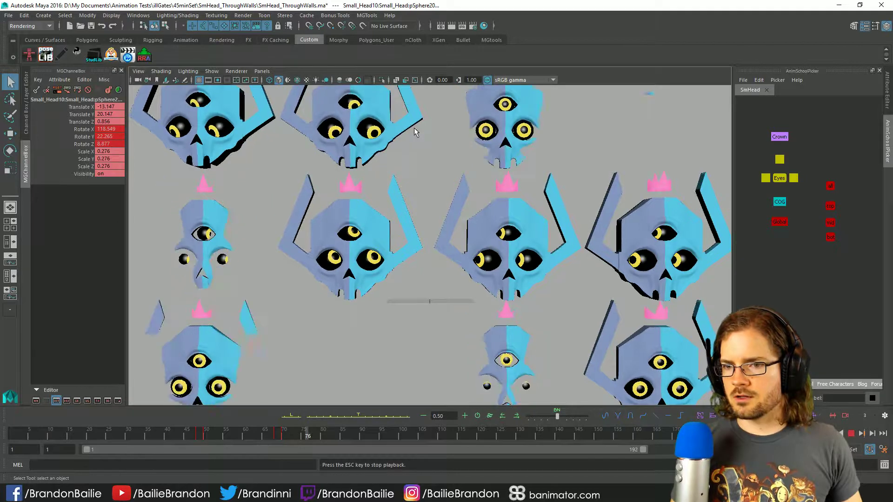
# Step: Key the second head's held look at frame 92 and rotate its eyes to about 95, 50, 4 degrees at frame 94
pyautogui.press('e')
pyautogui.hotkey('alt', 'v')
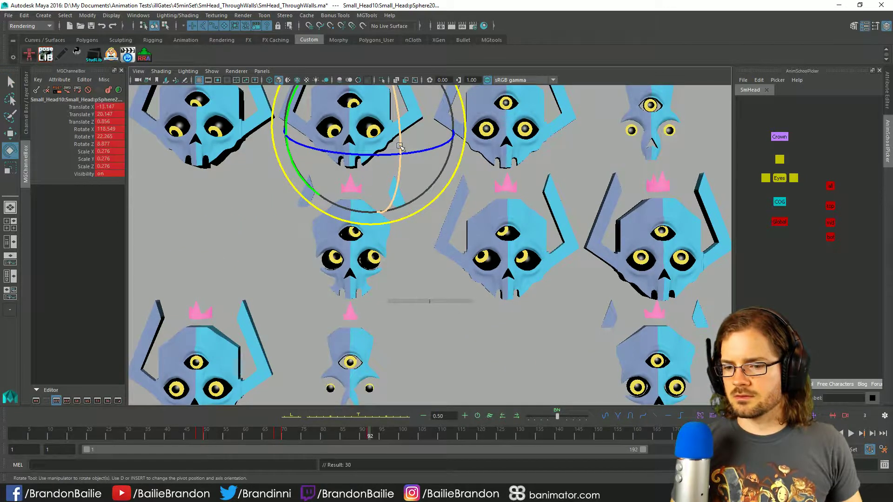
pyautogui.hotkey('alt', '.')
pyautogui.hotkey('alt', '.')
pyautogui.moveTo(400, 147); pyautogui.dragTo(416, 116)
pyautogui.press('q')
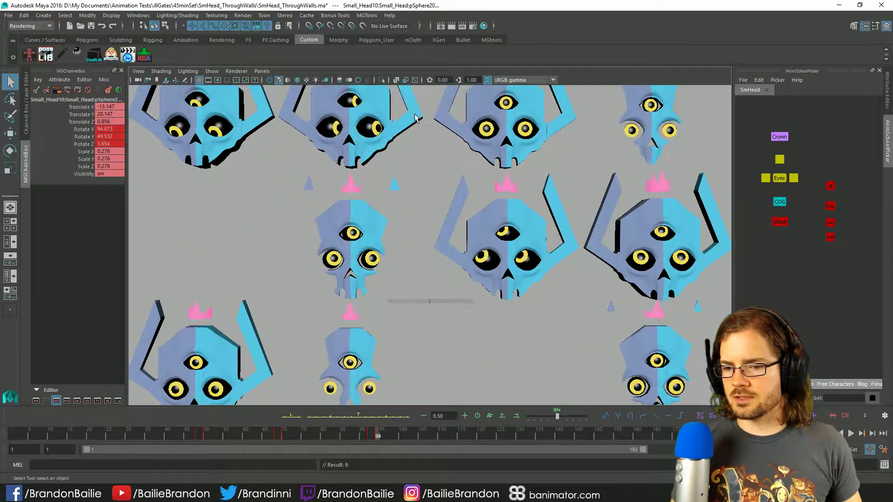
# Step: Key the held look at frame 116 and rotate the eyes down to the opposite side, about Y -33 and Z -10 degrees, at frame 118
pyautogui.hotkey('alt', 'v')
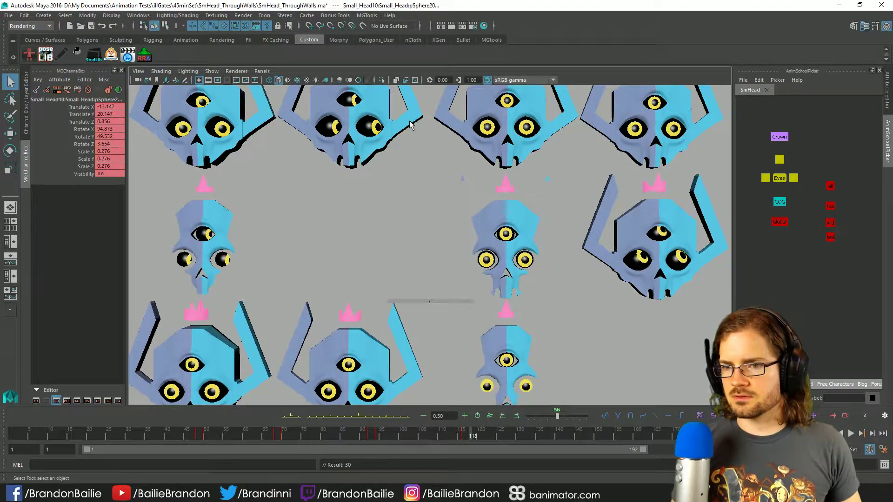
pyautogui.press('e')
pyautogui.moveTo(354, 98); pyautogui.dragTo(300, 131)
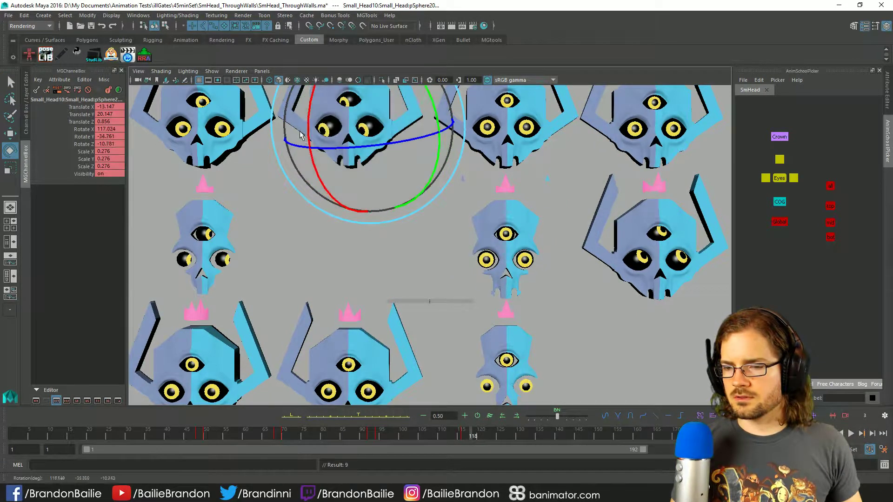
pyautogui.press('q')
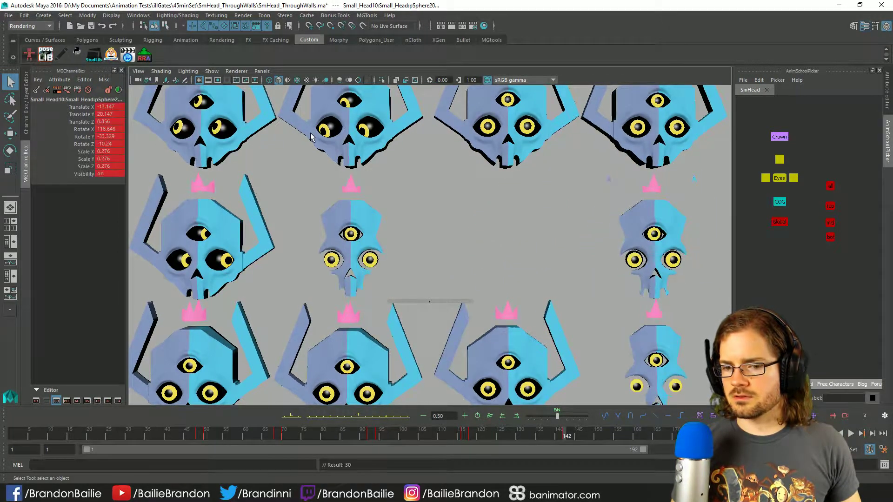
# Step: Roll the second head's eyes upward to about 22, -6, 1 degrees at frame 144
pyautogui.press('e')
pyautogui.moveTo(311, 134); pyautogui.dragTo(377, 114)
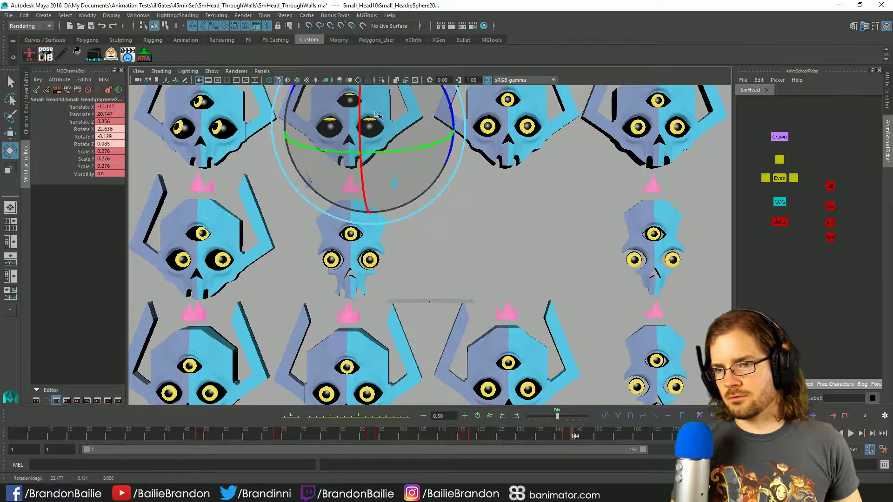
pyautogui.hotkey('ctrl', 'z')
pyautogui.press('q')
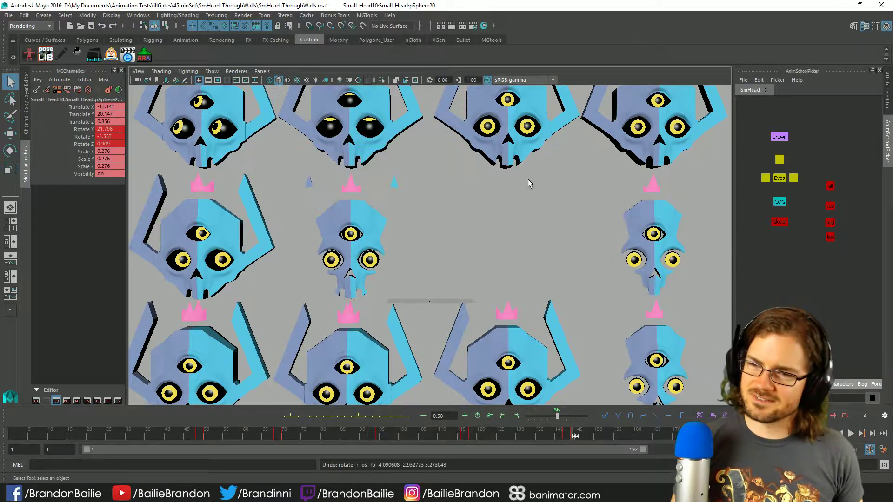
pyautogui.hotkey('alt', 'v')
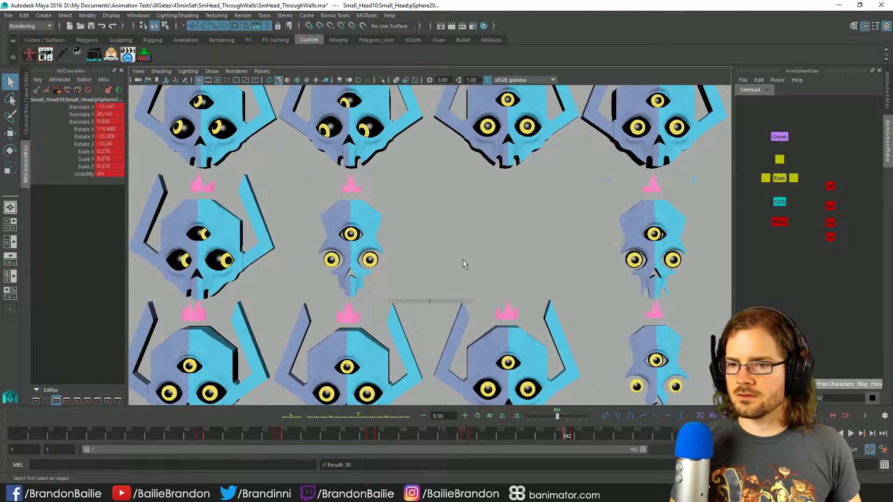
# Step: Key small variations of the rolled-up eyes every few frames from 146 to 155, ending at about 28, -7, -1 degrees
pyautogui.hotkey('alt', 'v')
pyautogui.press('e')
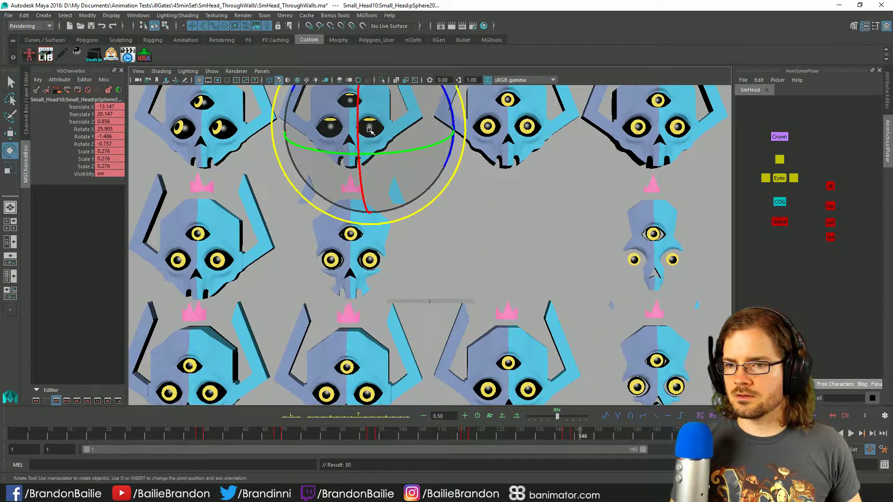
pyautogui.moveTo(373, 154)
pyautogui.mouseDown()
pyautogui.moveTo(376, 146)
pyautogui.moveTo(363, 141)
pyautogui.mouseUp()
pyautogui.hotkey('alt', '.')
pyautogui.hotkey('alt', '.')
pyautogui.hotkey('alt', '.')
pyautogui.hotkey('alt', '.')
pyautogui.hotkey('alt', '.')
pyautogui.hotkey('alt', '.')
pyautogui.hotkey('alt', '.')
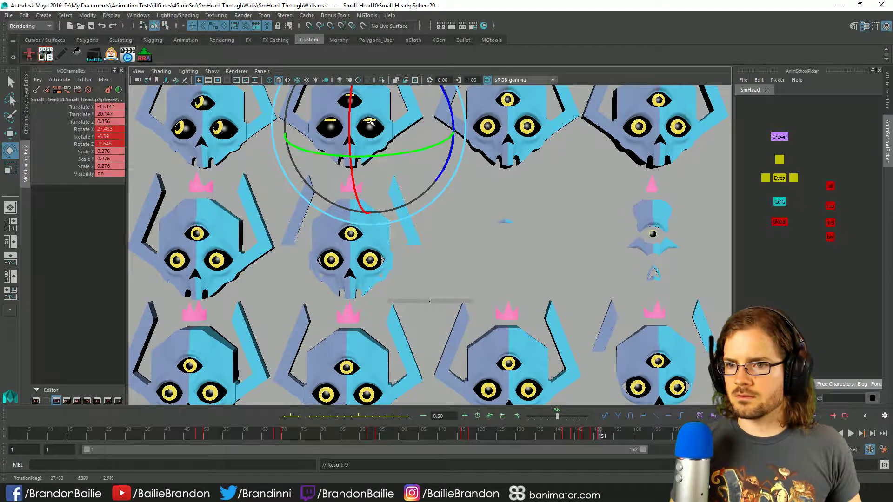
pyautogui.hotkey('alt', '.')
pyautogui.hotkey('alt', '.')
pyautogui.hotkey('alt', '.')
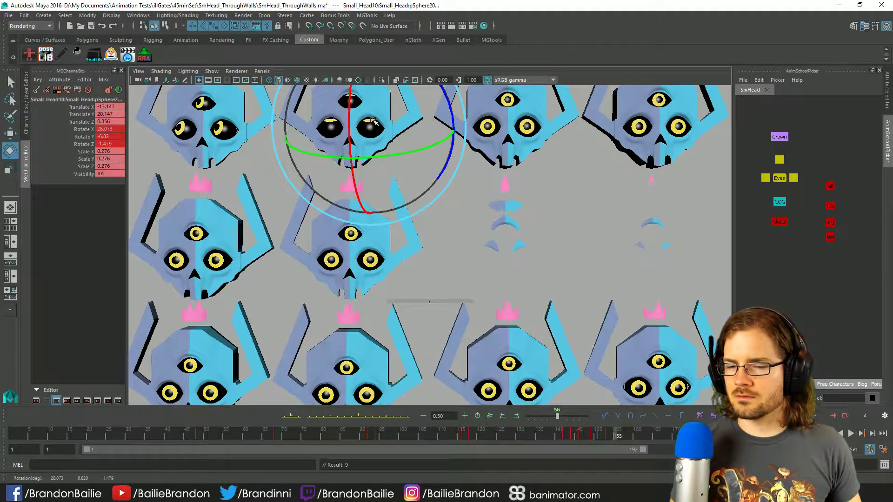
# Step: Continue the slight jitter of the rolled-up eyes up to frame 160, rotating them to about 26, -6, -1 degrees
pyautogui.moveTo(362, 141); pyautogui.dragTo(373, 143)
pyautogui.hotkey('alt', '.')
pyautogui.hotkey('alt', '.')
pyautogui.hotkey('alt', '.')
pyautogui.hotkey('alt', '.')
pyautogui.hotkey('alt', '.')
pyautogui.hotkey('alt', '.')
pyautogui.hotkey('alt', '.')
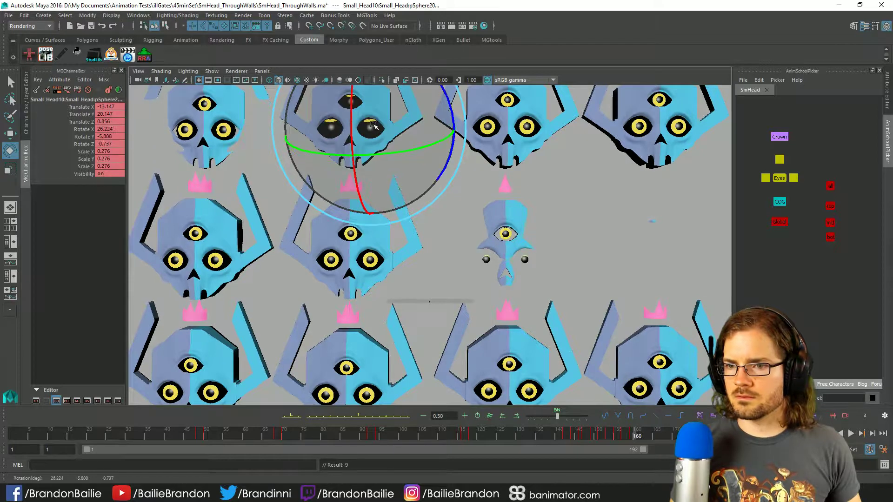
# Step: Extend the eye jitter to about 27, -7, -1 degrees at frame 164, and lower the eyes to about 37, -8, -3 degrees by frame 166
pyautogui.hotkey('alt', '.')
pyautogui.hotkey('alt', '.')
pyautogui.hotkey('alt', '.')
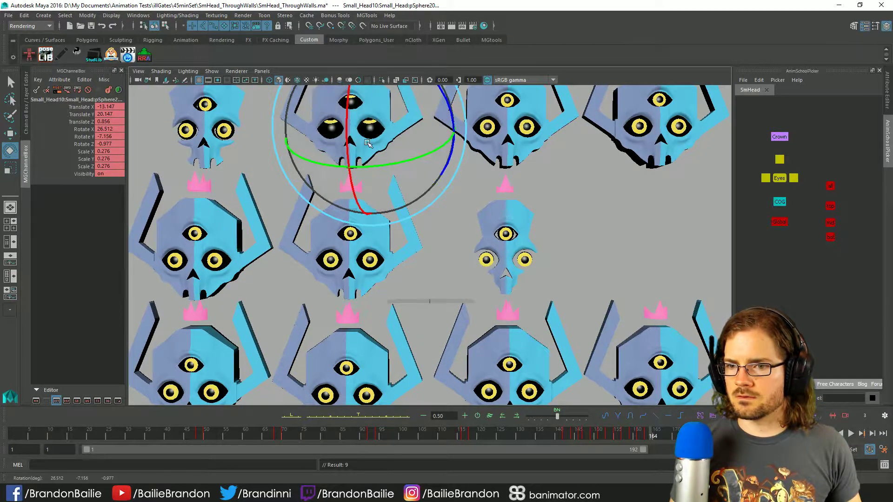
pyautogui.moveTo(372, 131); pyautogui.dragTo(366, 149)
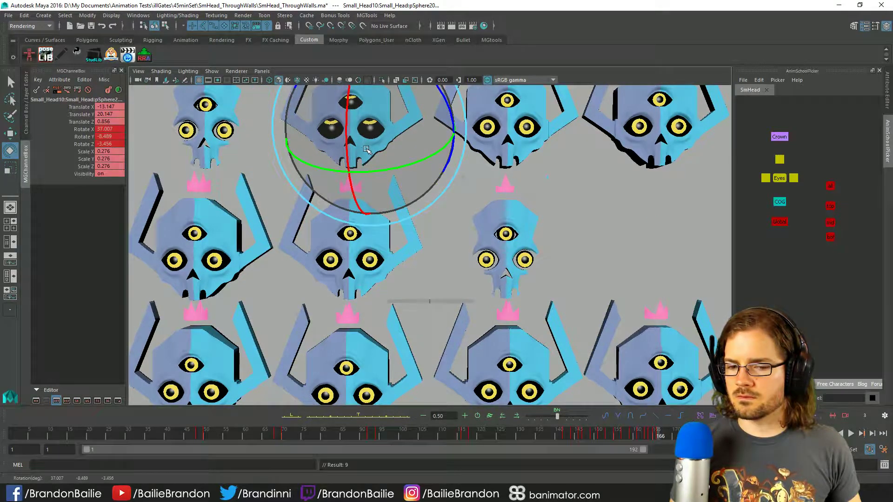
pyautogui.hotkey('alt', '.')
pyautogui.hotkey('alt', '.')
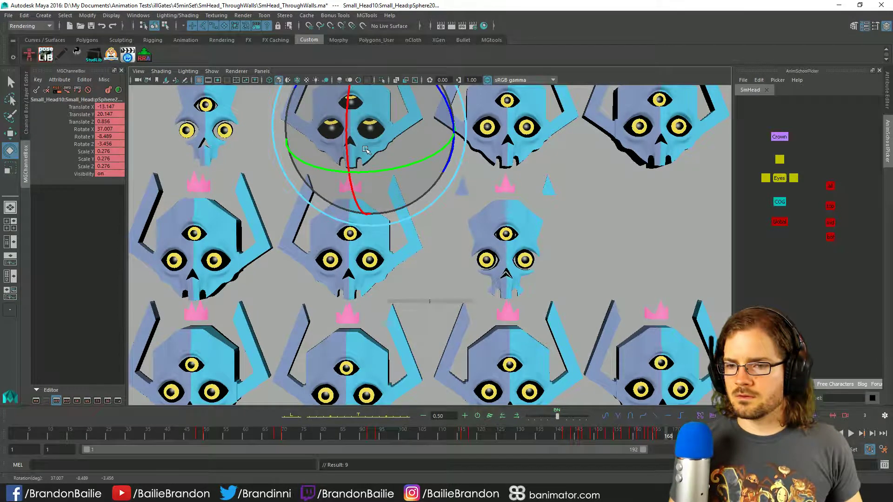
# Step: Key the second head's eyes rolled back at about -10, -7, 5 degrees at frame 168 and play the animation to check it
pyautogui.press('s')
pyautogui.press('q')
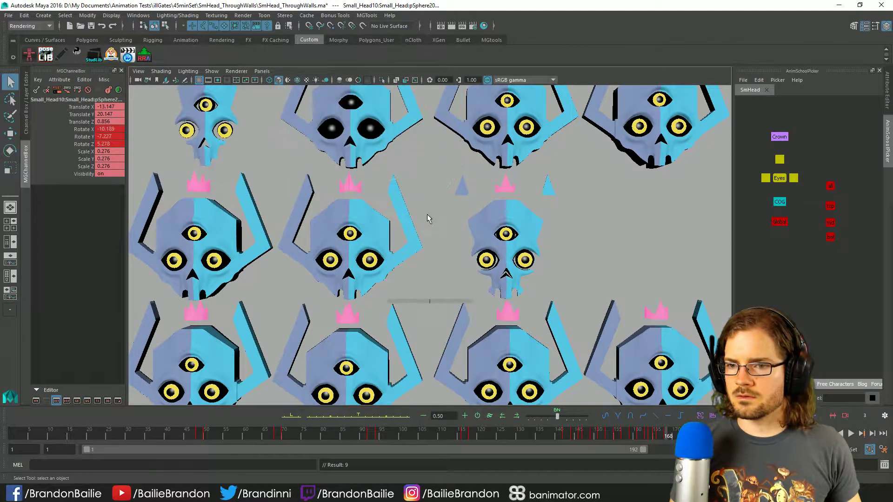
pyautogui.hotkey('alt', 'v')
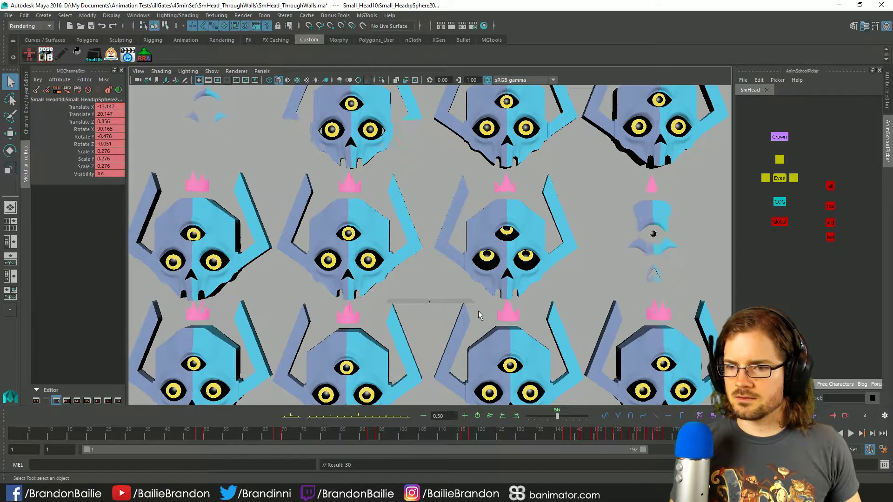
pyautogui.click(374, 421)
pyautogui.hotkey('alt', 'v')
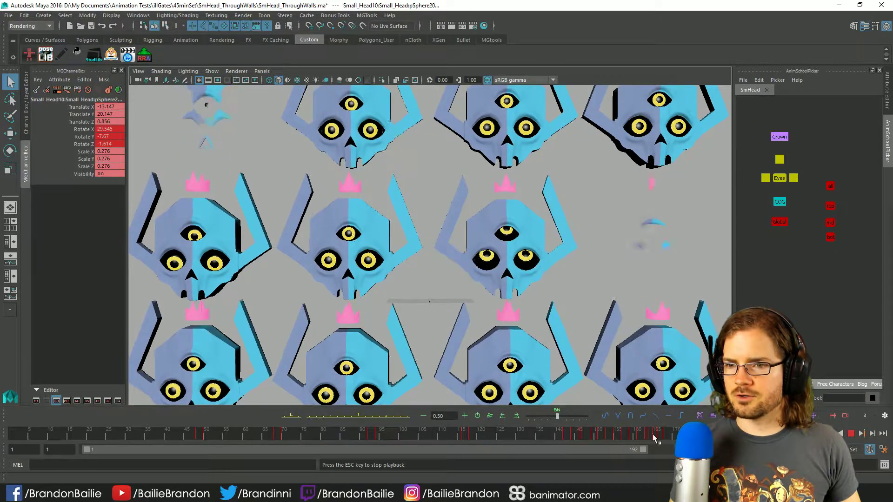
pyautogui.press('Escape')
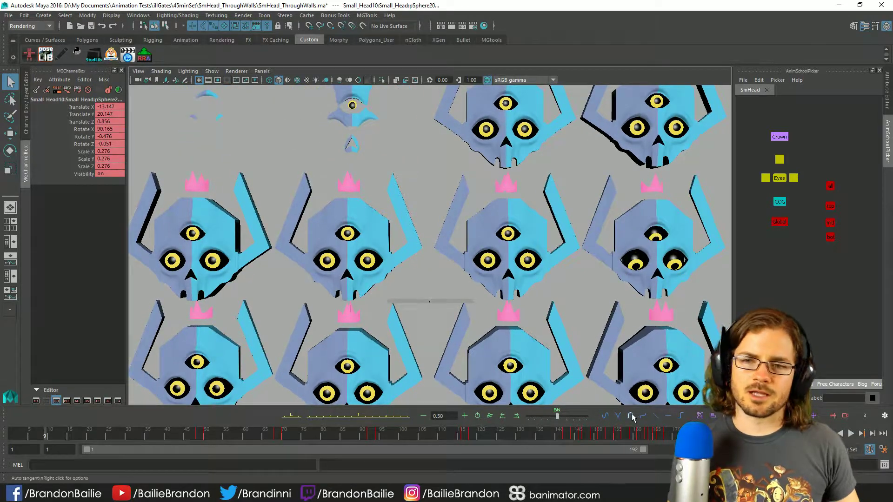
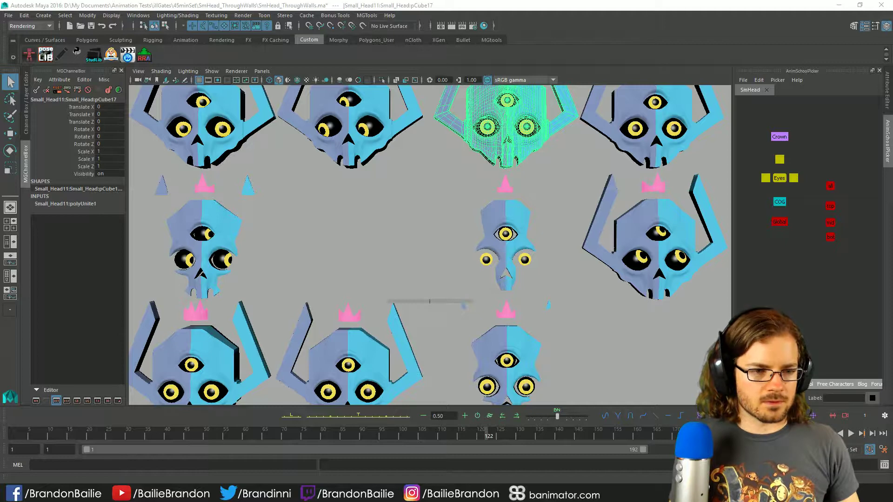
# Step: Select the eyes of the third head in the uppermost visible row for rotating and return to frame 1
pyautogui.click(544, 228)
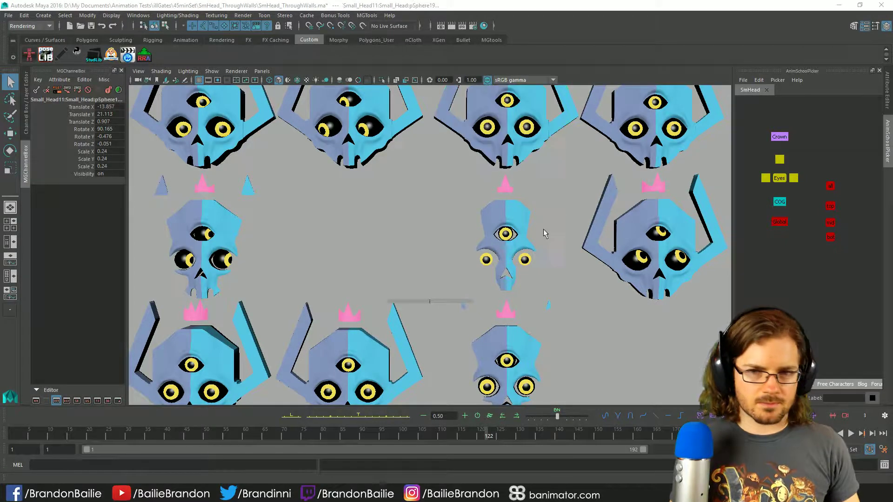
pyautogui.click(517, 111)
pyautogui.press('e')
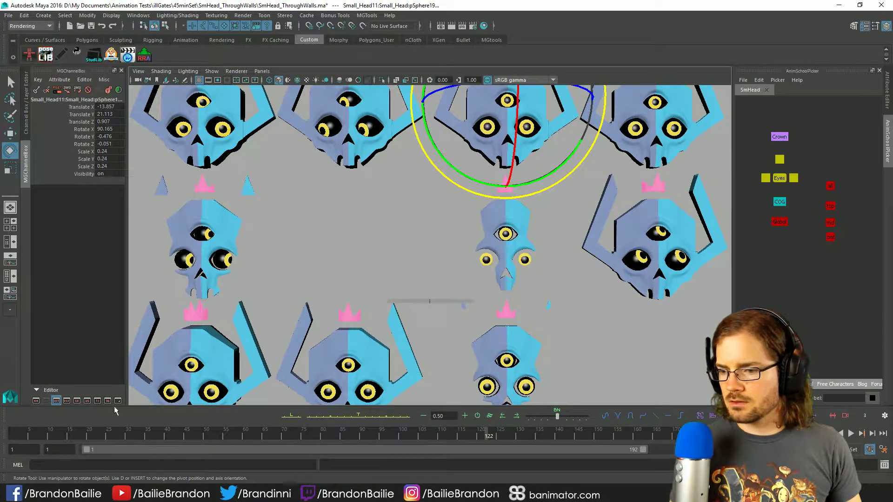
pyautogui.hotkey('alt', 'v')
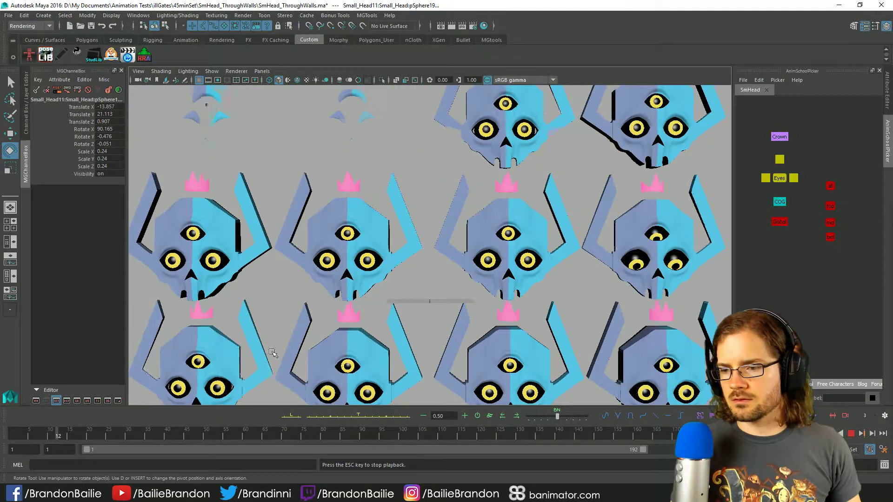
pyautogui.hotkey('alt', 'shift', 'v')
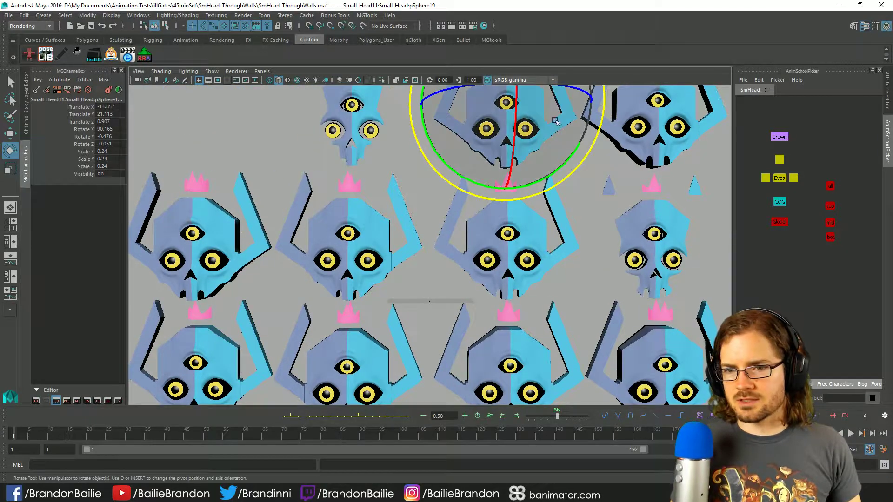
# Step: Try rotating the third head's eyes to about 103, -14, -13 degrees at frame 1
pyautogui.moveTo(517, 129); pyautogui.dragTo(531, 137)
pyautogui.press('q')
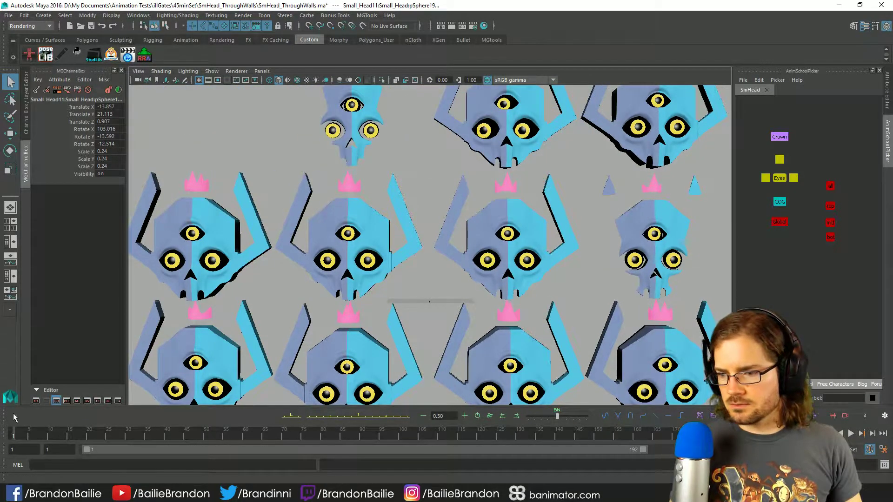
pyautogui.press('s')
pyautogui.hotkey('ctrl', 'z')
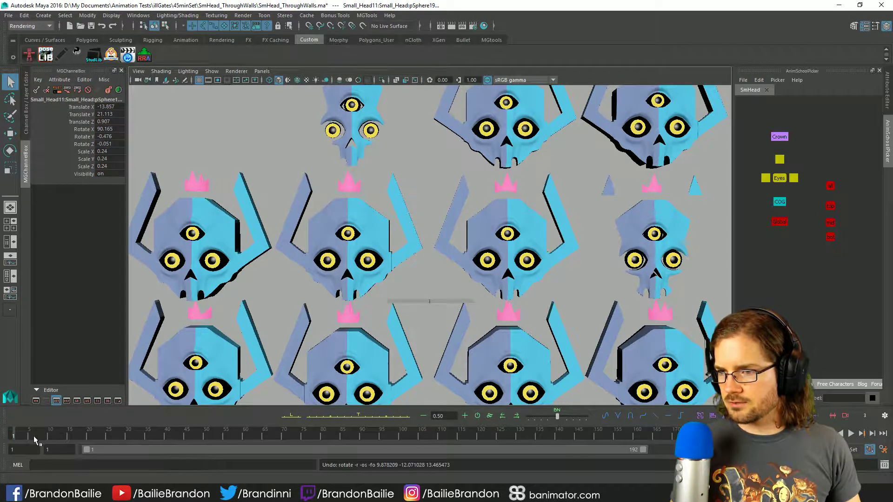
# Step: Key the third head's eyes looking straight ahead at frames 1 and 96
pyautogui.press('.')
pyautogui.press('s')
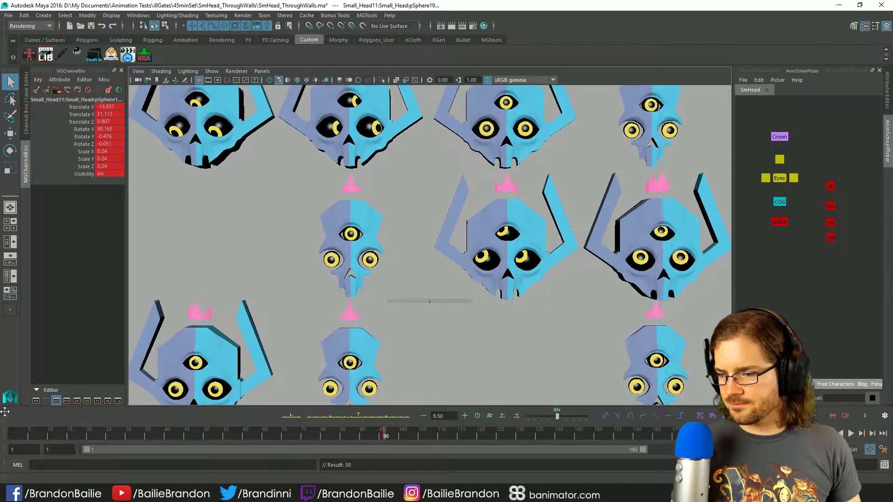
pyautogui.press(',')
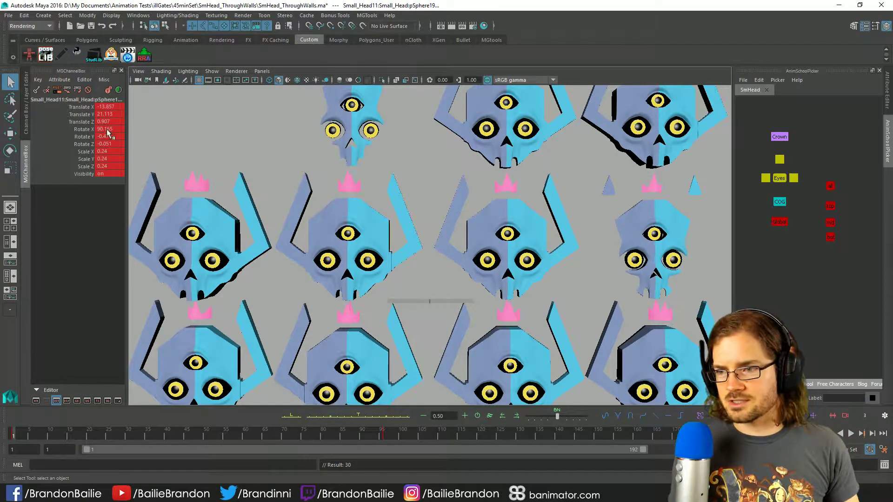
# Step: Try setting the eyes' X, Y and Z rotations to 0 at frame 1
pyautogui.write('0')
pyautogui.press('Return')
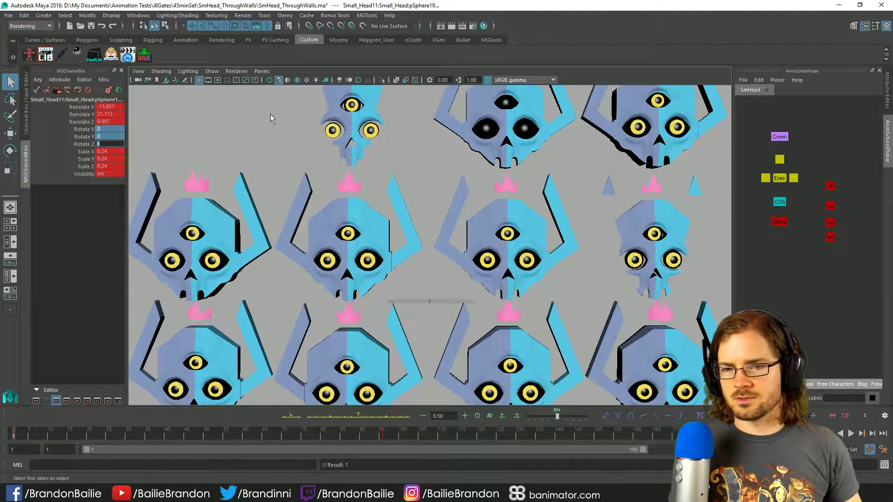
pyautogui.hotkey('ctrl', 'z')
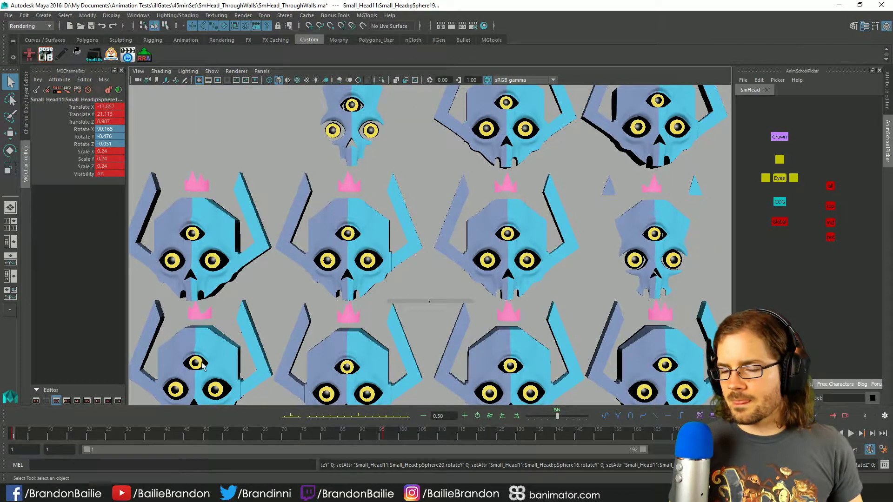
# Step: Rotate the eyes to about 115, -16, -16 degrees at frame 1, hold that look until frame 17 and key them straight ahead at frame 19
pyautogui.press('e')
pyautogui.moveTo(509, 140); pyautogui.dragTo(538, 132)
pyautogui.press('q')
pyautogui.hotkey('alt', 'v')
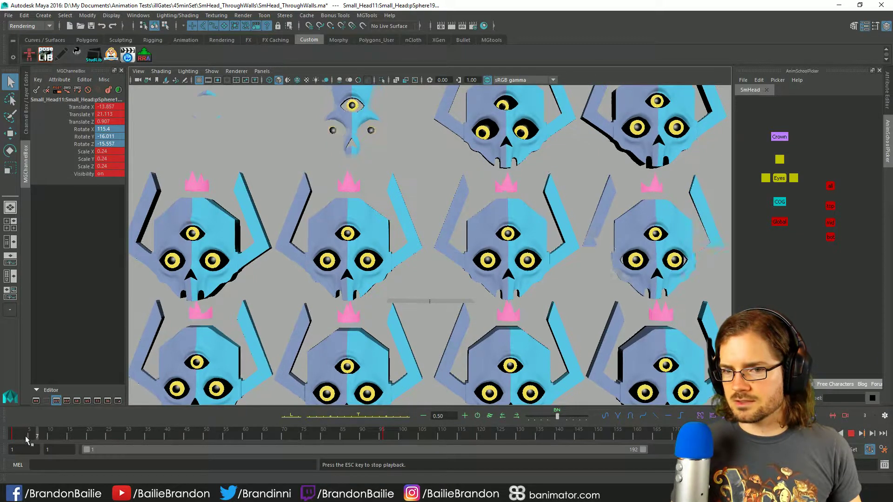
pyautogui.hotkey('alt', 'v')
pyautogui.press('s')
pyautogui.hotkey('alt', 'v')
pyautogui.click(310, 411)
# Step: Compare the eye keys between frames 1 and 96, and key the straight-ahead look at frame 68
pyautogui.press('.')
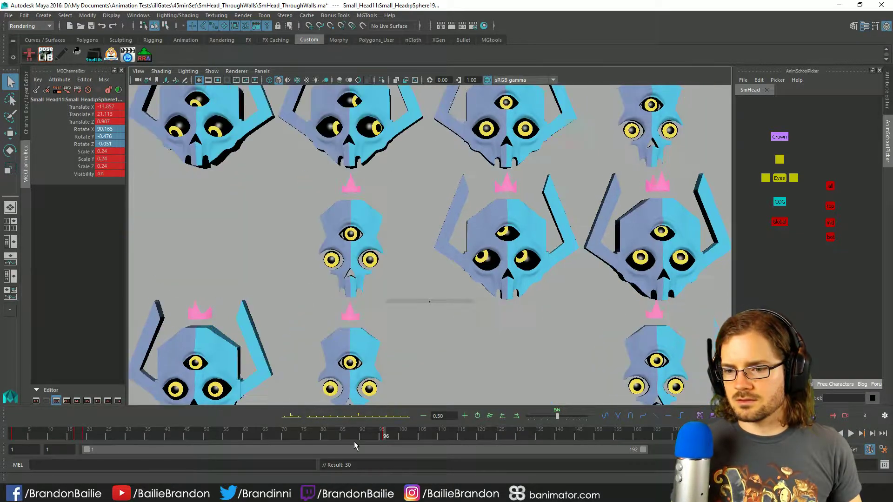
pyautogui.press(',')
pyautogui.press(',')
pyautogui.press(',')
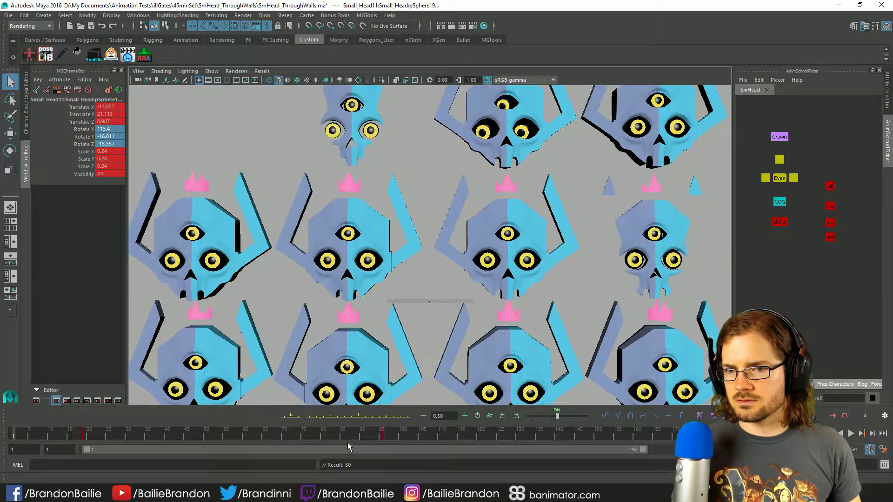
pyautogui.press('.')
pyautogui.press('.')
pyautogui.press('.')
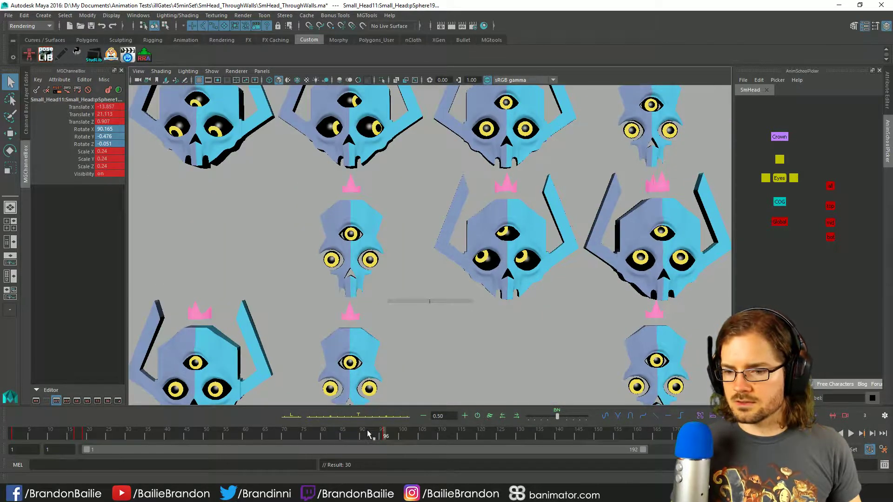
pyautogui.hotkey('alt', 'v')
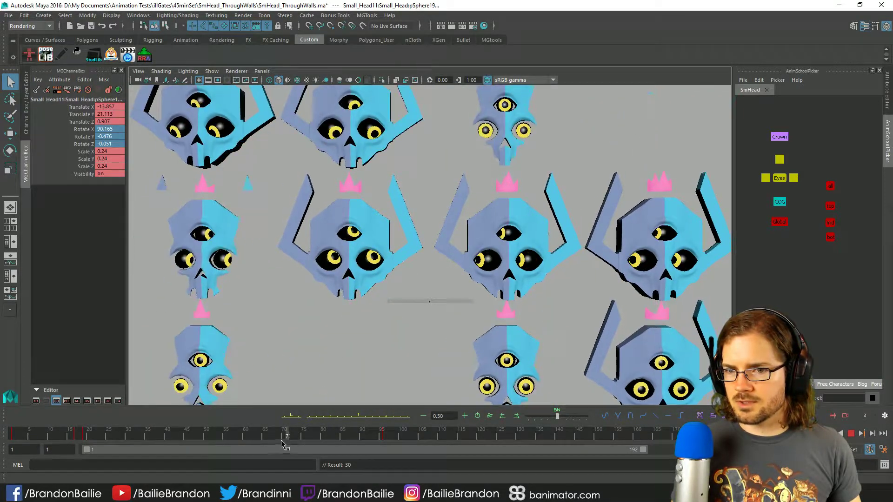
pyautogui.hotkey('alt', 'v')
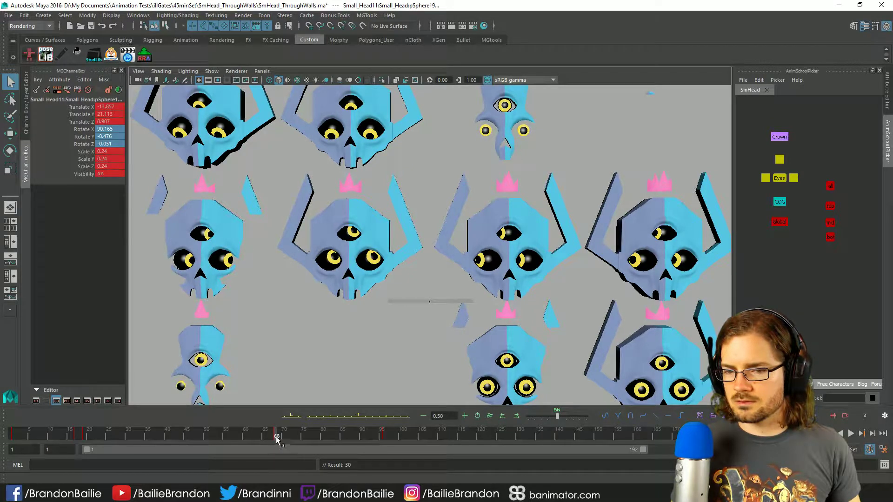
# Step: Add a key for the third head's eyes at frame 59
pyautogui.hotkey('alt', ',')
pyautogui.hotkey('alt', ',')
pyautogui.hotkey('alt', ',')
pyautogui.hotkey('alt', ',')
pyautogui.hotkey('alt', ',')
pyautogui.hotkey('alt', ',')
pyautogui.hotkey('alt', ',')
pyautogui.hotkey('alt', ',')
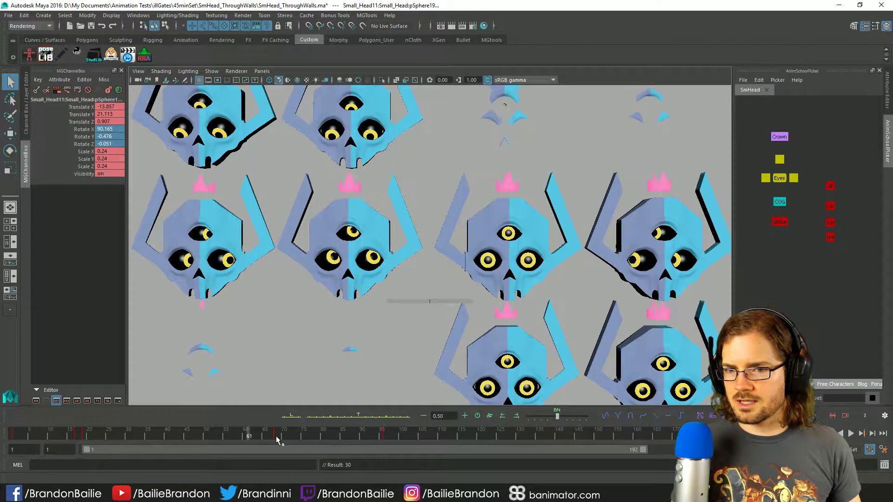
pyautogui.hotkey('alt', ',')
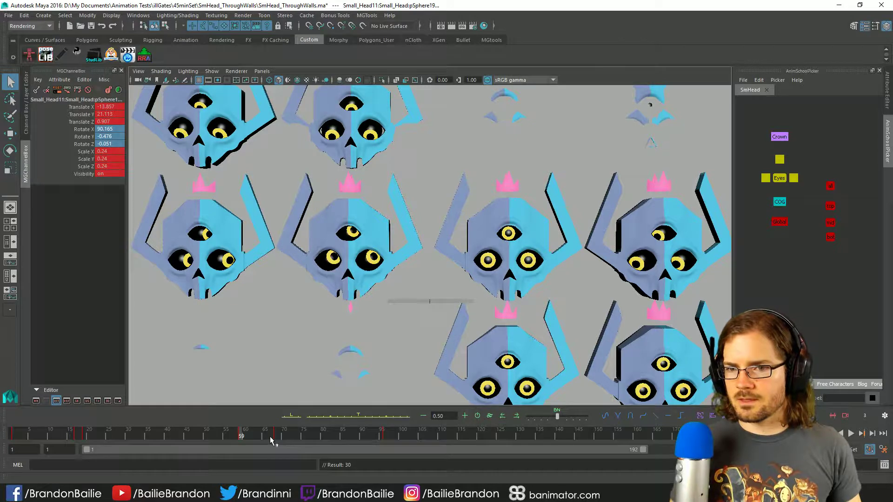
# Step: Roll the eyes back by setting their X, Y and Z rotations to 0 at frames 59 and 68
pyautogui.click(269, 437)
pyautogui.hotkey('alt', '.')
pyautogui.hotkey('alt', '.')
pyautogui.hotkey('alt', '.')
pyautogui.hotkey('alt', '.')
pyautogui.hotkey('alt', '.')
pyautogui.hotkey('alt', '.')
pyautogui.hotkey('alt', '.')
pyautogui.hotkey('alt', '.')
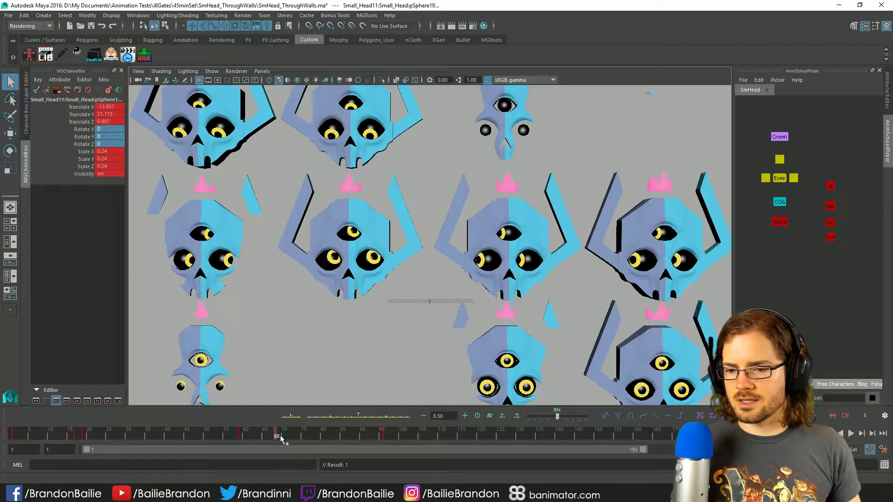
# Step: Examine the third head's eye motion between the keys at frames 68 and 96
pyautogui.hotkey('alt', '.')
pyautogui.hotkey('alt', '.')
pyautogui.hotkey('alt', '.')
pyautogui.hotkey('alt', '.')
pyautogui.hotkey('alt', '.')
pyautogui.hotkey('alt', '.')
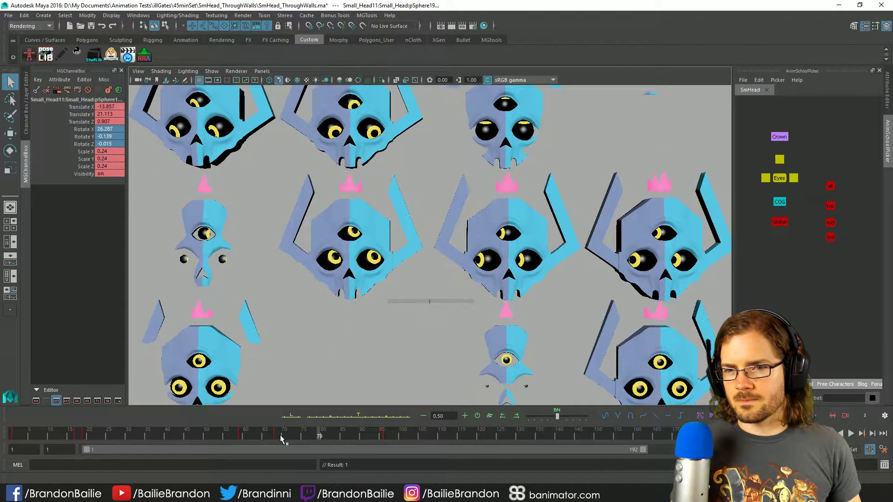
pyautogui.click(281, 437)
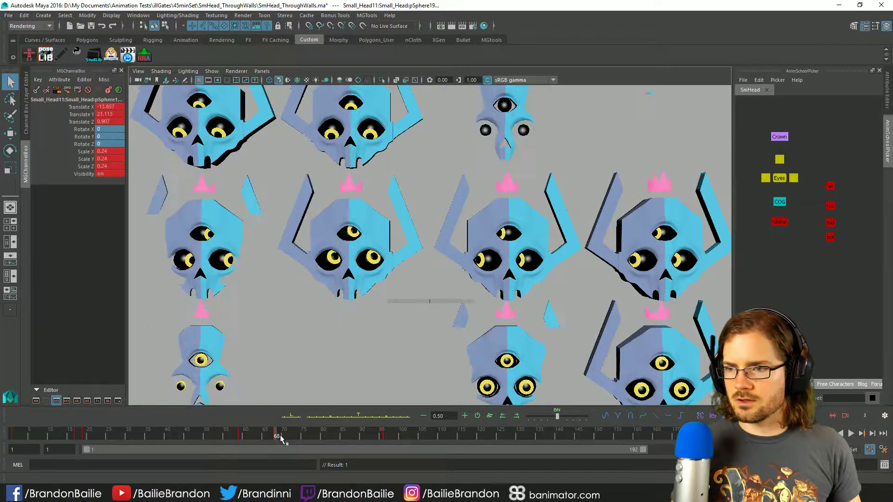
pyautogui.press('.')
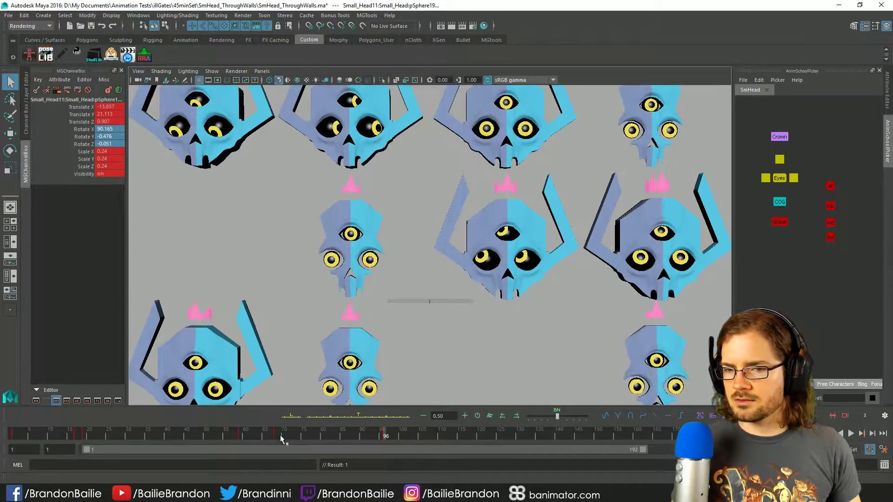
# Step: Spin the eyes to about -202 degrees in X at frame 75, hold until frame 82 and key them straight ahead at frame 84
pyautogui.moveTo(281, 439); pyautogui.dragTo(303, 438)
pyautogui.press('e')
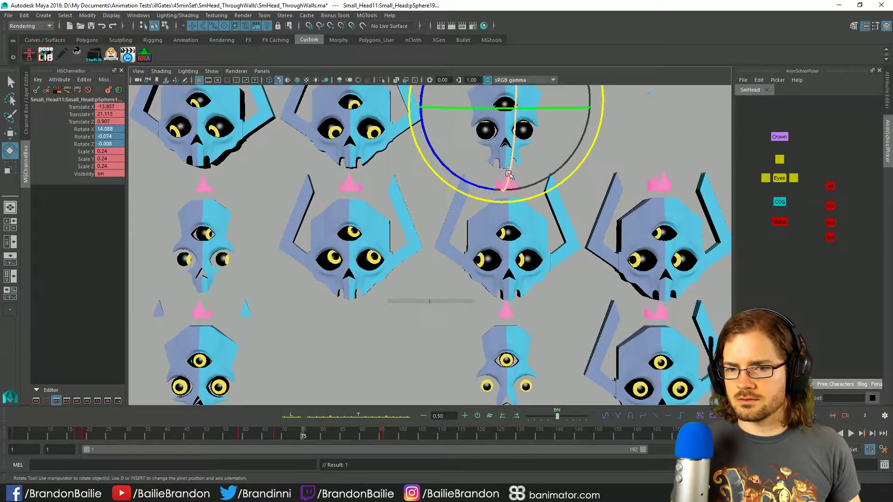
pyautogui.moveTo(512, 121); pyautogui.dragTo(505, 139)
pyautogui.press('q')
pyautogui.press('s')
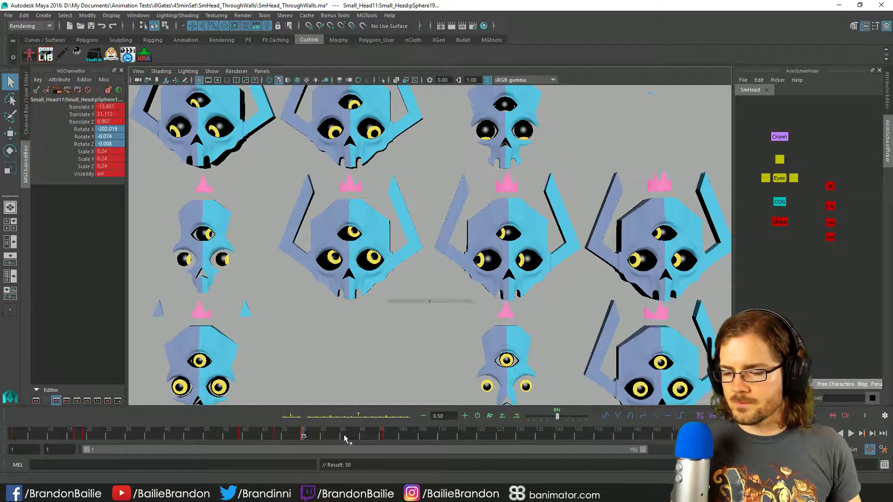
pyautogui.hotkey('alt', 'v')
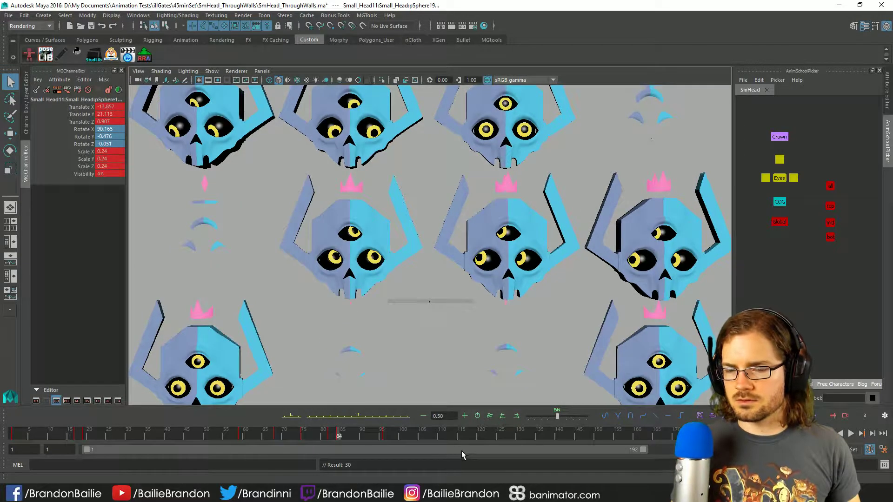
# Step: Apply auto tangents to all keys on the eyes' Rotate X, Y and Z curves in the Graph Editor
pyautogui.press('space')
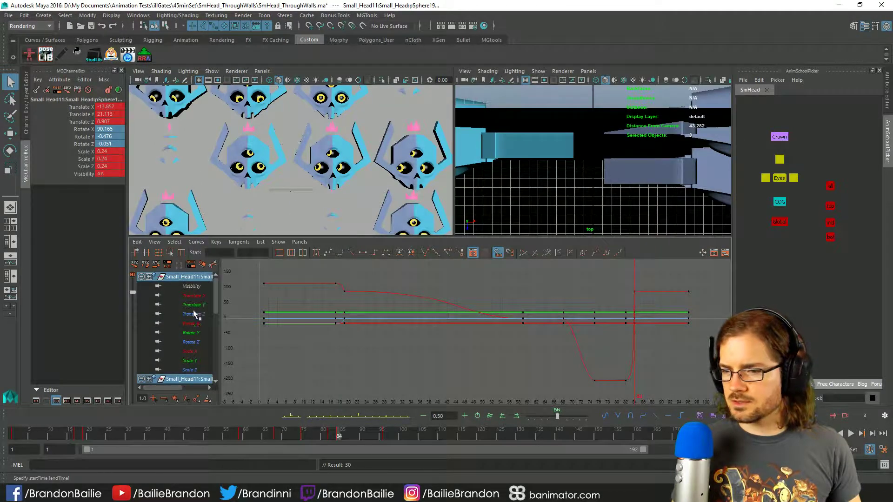
pyautogui.click(191, 323)
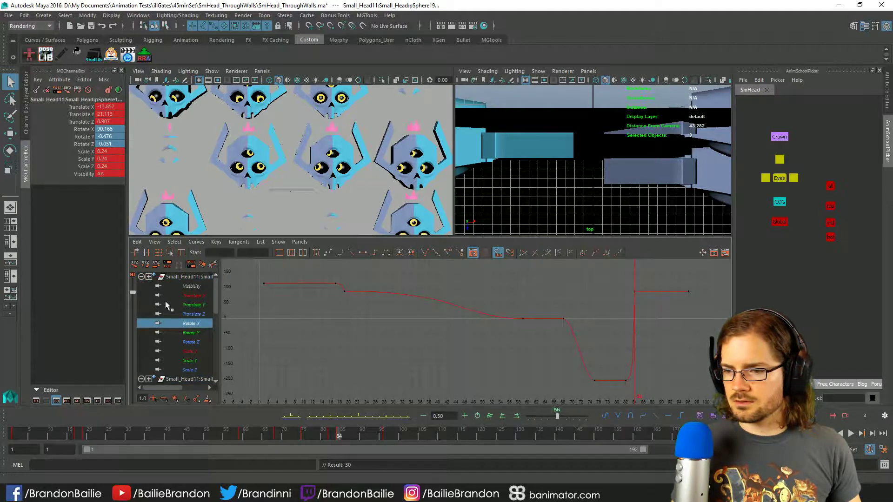
pyautogui.moveTo(204, 326); pyautogui.dragTo(200, 345)
pyautogui.keyDown('alt'); pyautogui.moveTo(513, 364); pyautogui.dragTo(371, 318, button='right'); pyautogui.keyUp('alt')
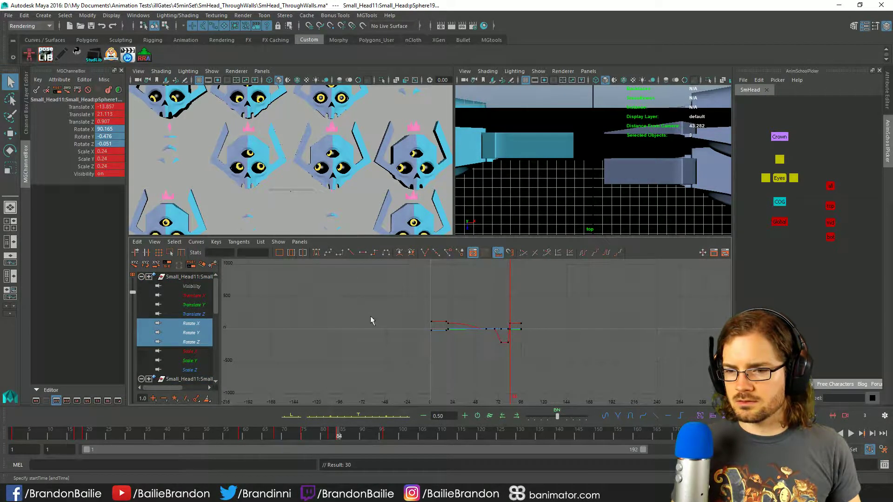
pyautogui.moveTo(357, 282); pyautogui.dragTo(553, 376)
pyautogui.click(317, 253)
pyautogui.click(414, 337)
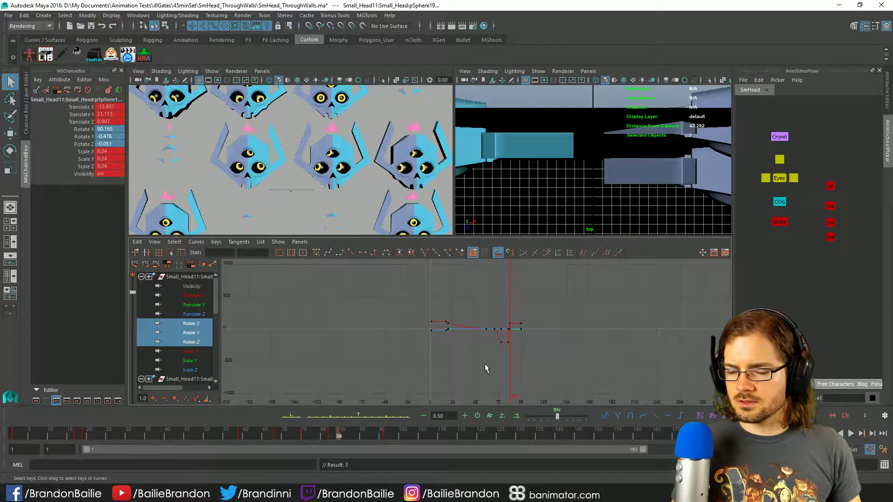
pyautogui.press('f')
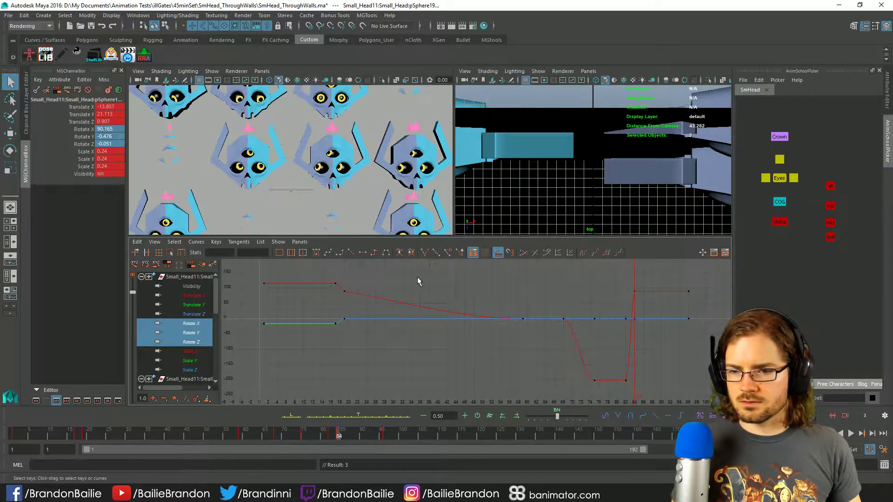
# Step: Enlarge the perspective view to show the head grid and clear the selection
pyautogui.moveTo(706, 313); pyautogui.dragTo(707, 313)
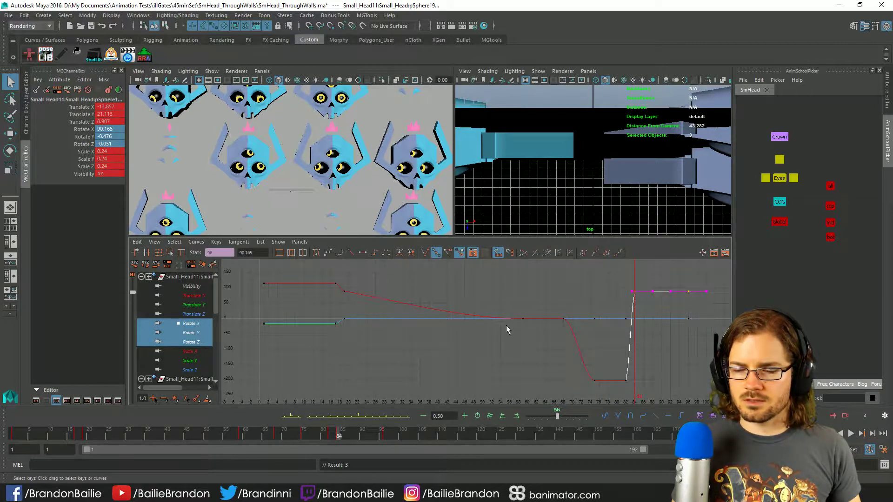
pyautogui.hotkey('ctrl', 'a')
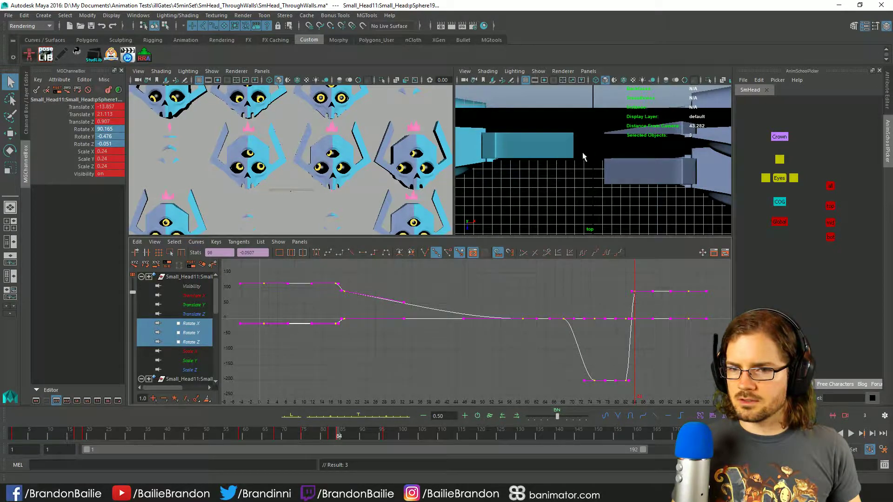
pyautogui.press('space')
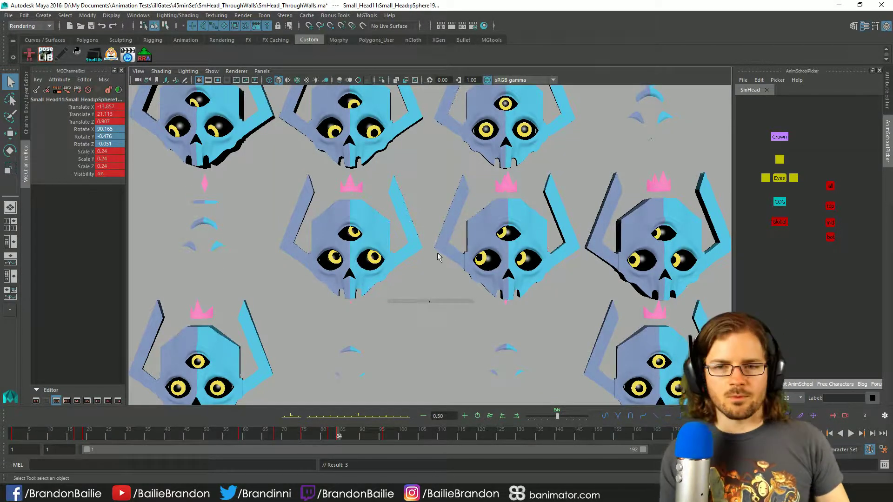
pyautogui.click(533, 270)
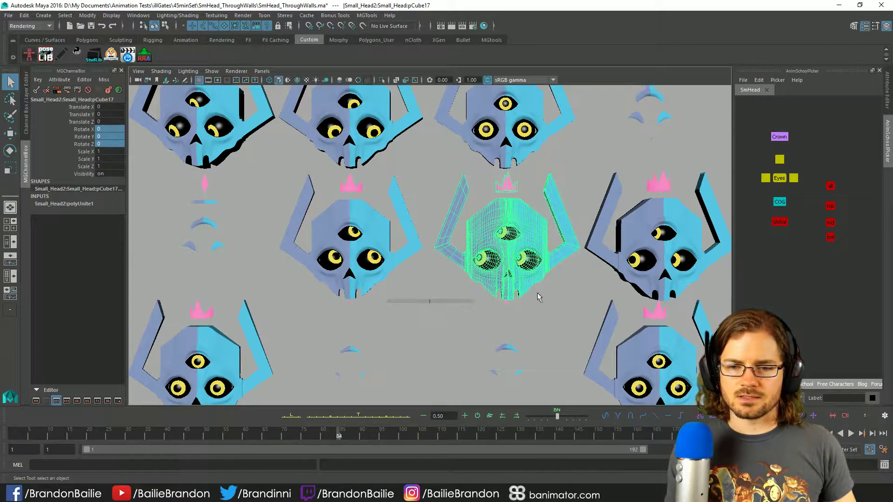
pyautogui.click(725, 207)
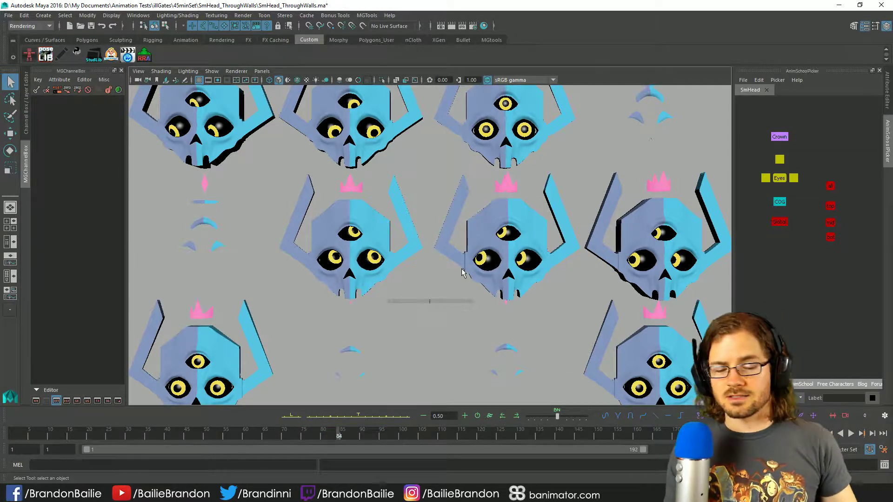
# Step: Examine the eyes and sockets of a small head up close from several angles, and return to the front view of the grid
pyautogui.keyDown('alt'); pyautogui.moveTo(464, 269); pyautogui.dragTo(462, 272); pyautogui.keyUp('alt')
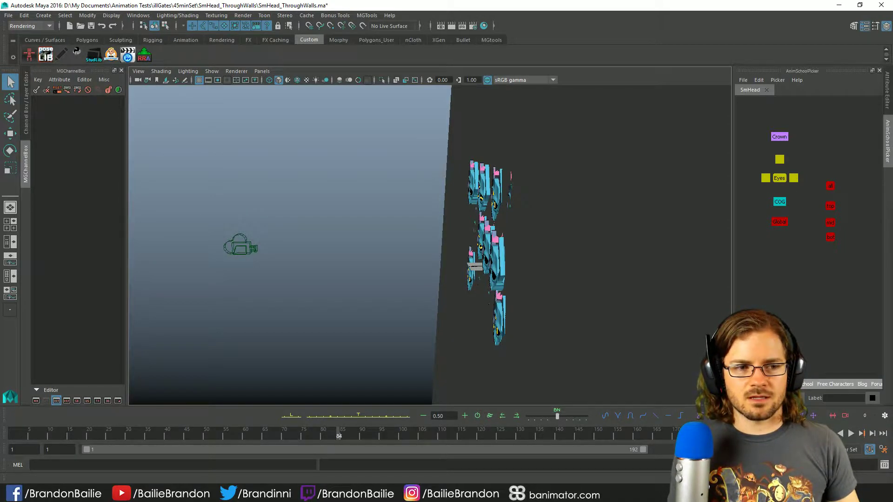
pyautogui.click(504, 293)
pyautogui.press('f')
pyautogui.keyDown('alt'); pyautogui.moveTo(500, 246); pyautogui.dragTo(510, 275); pyautogui.keyUp('alt')
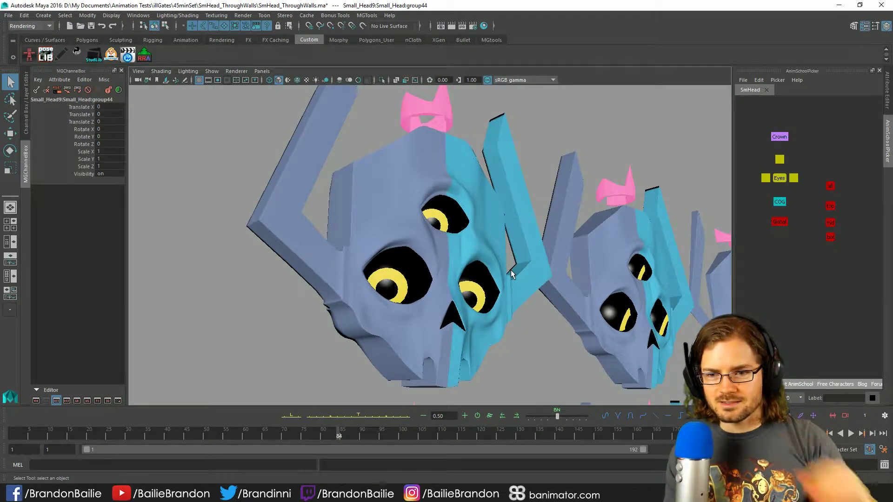
pyautogui.keyDown('alt'); pyautogui.moveTo(511, 270); pyautogui.dragTo(484, 288); pyautogui.keyUp('alt')
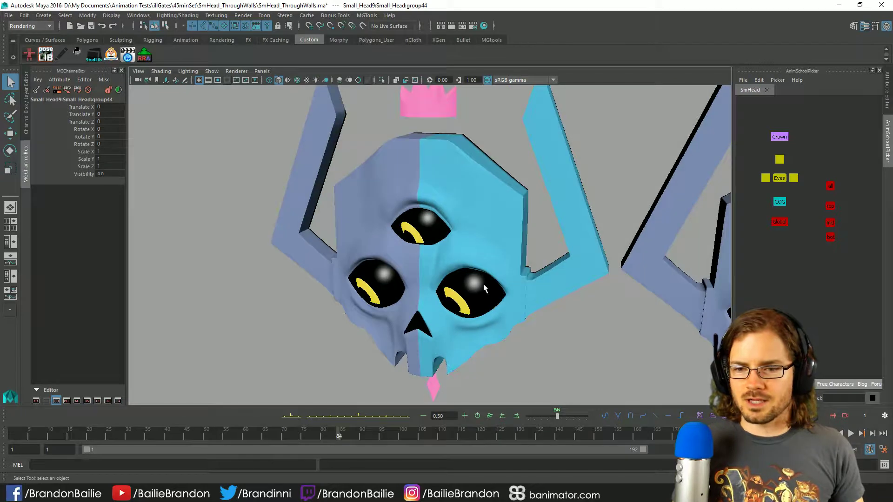
pyautogui.keyDown('alt'); pyautogui.moveTo(509, 378); pyautogui.dragTo(604, 289); pyautogui.keyUp('alt')
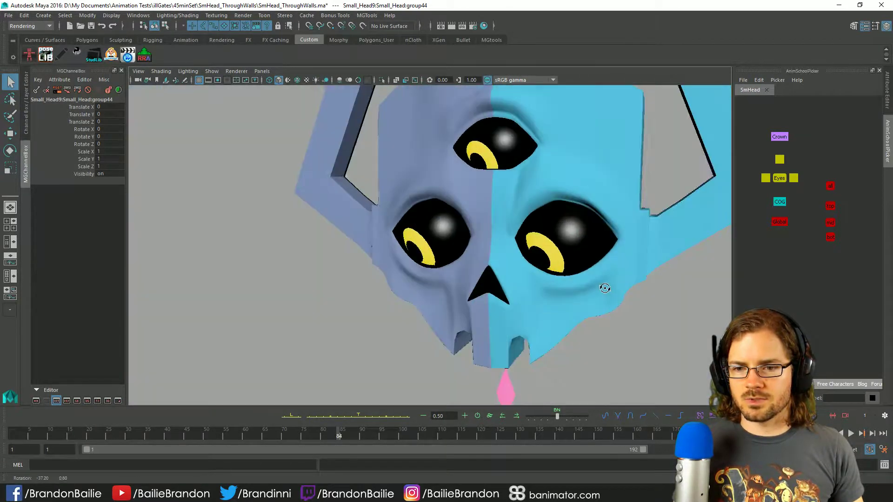
pyautogui.scroll(2, 351, 209)
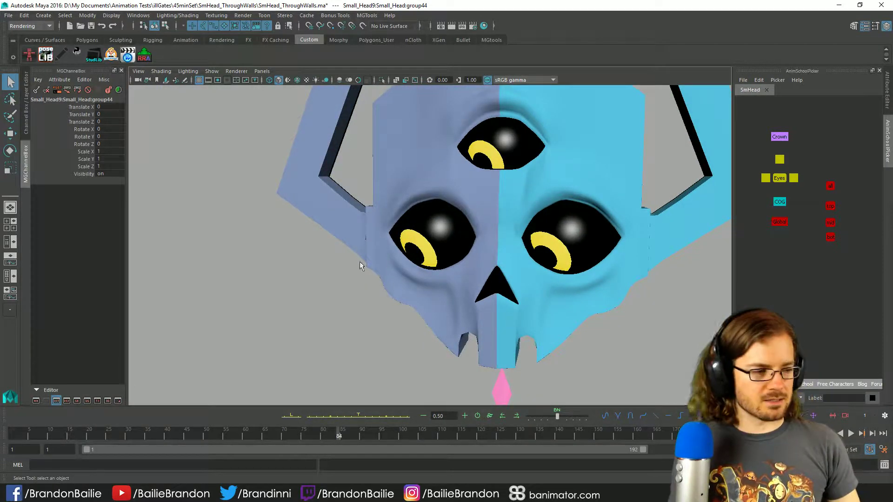
pyautogui.click(468, 254)
pyautogui.keyDown('alt'); pyautogui.moveTo(467, 254); pyautogui.dragTo(444, 238); pyautogui.keyUp('alt')
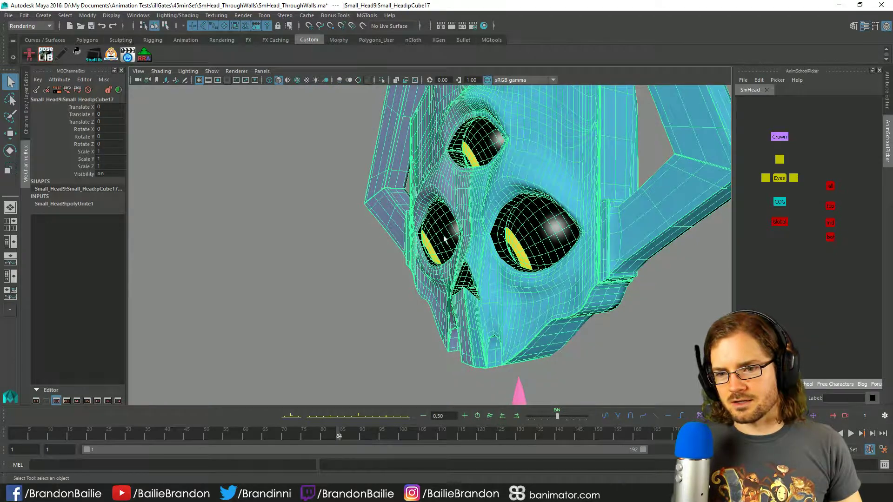
pyautogui.keyDown('alt'); pyautogui.moveTo(476, 275); pyautogui.dragTo(489, 259); pyautogui.keyUp('alt')
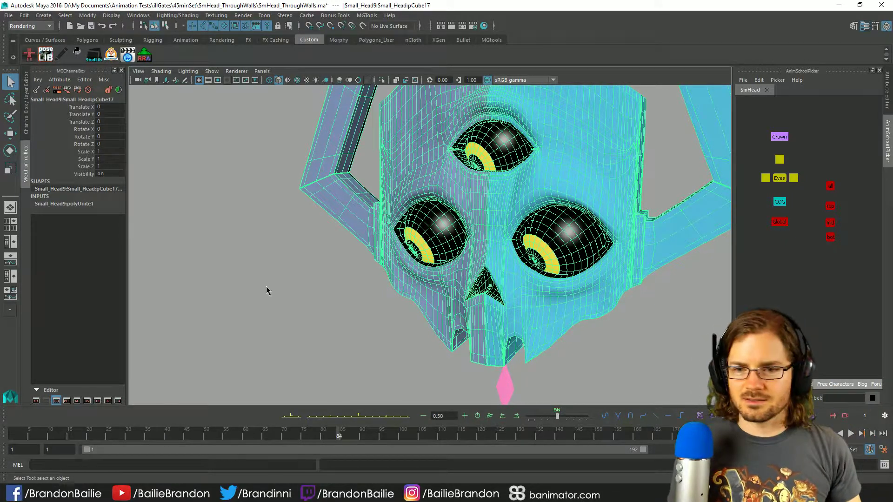
pyautogui.keyDown('alt'); pyautogui.moveTo(266, 291); pyautogui.dragTo(398, 326); pyautogui.keyUp('alt')
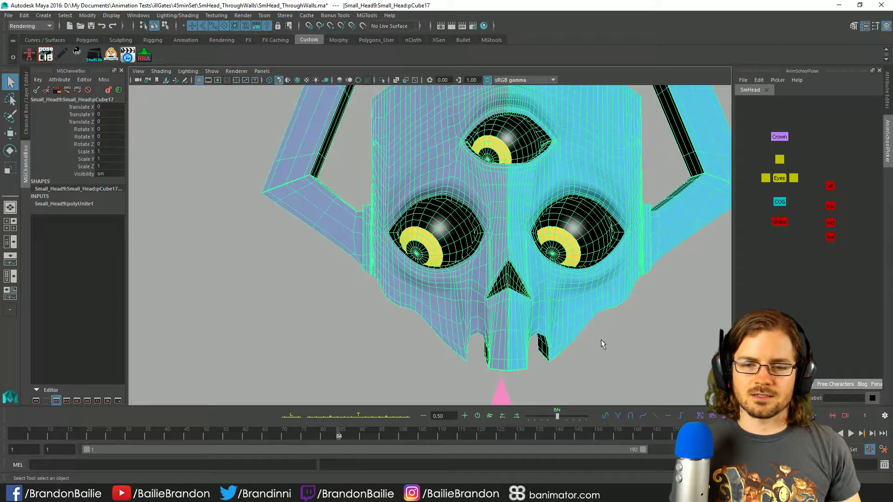
pyautogui.click(610, 361)
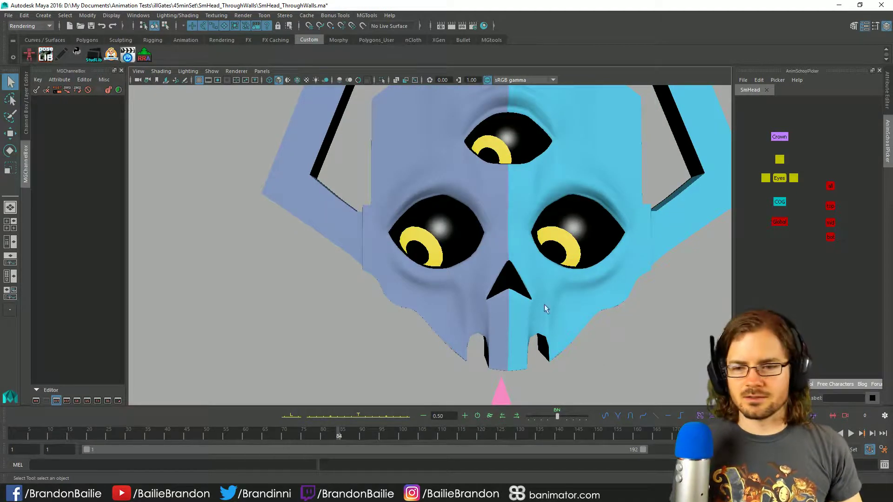
pyautogui.keyDown('alt'); pyautogui.moveTo(544, 307); pyautogui.dragTo(566, 242); pyautogui.keyUp('alt')
pyautogui.keyDown('alt'); pyautogui.moveTo(517, 262); pyautogui.dragTo(493, 292); pyautogui.keyUp('alt')
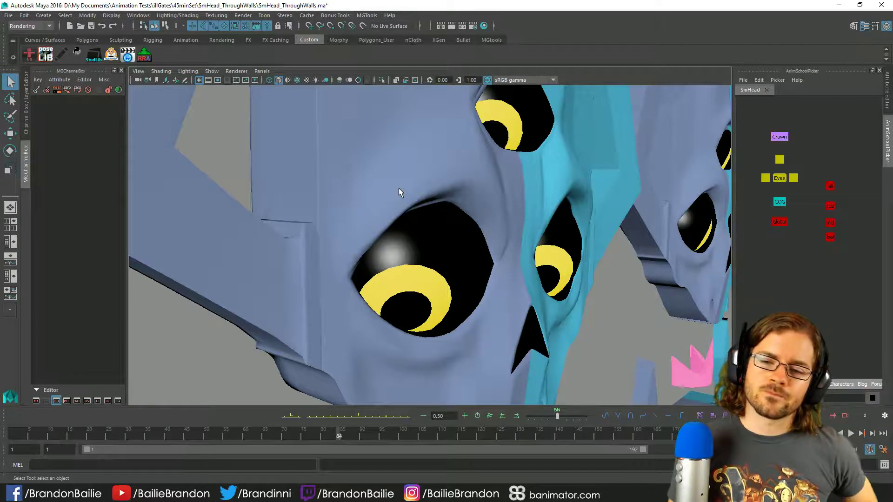
pyautogui.keyDown('alt'); pyautogui.moveTo(399, 188); pyautogui.dragTo(384, 223); pyautogui.keyUp('alt')
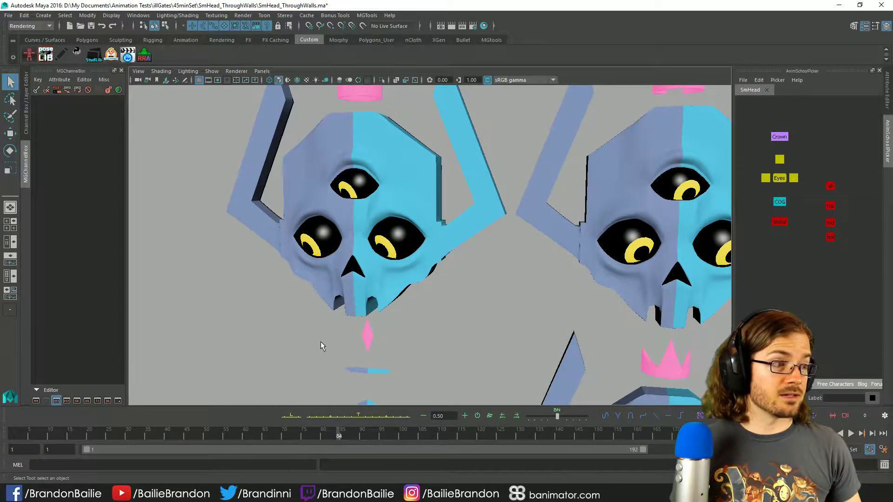
pyautogui.scroll(-5, 469, 276)
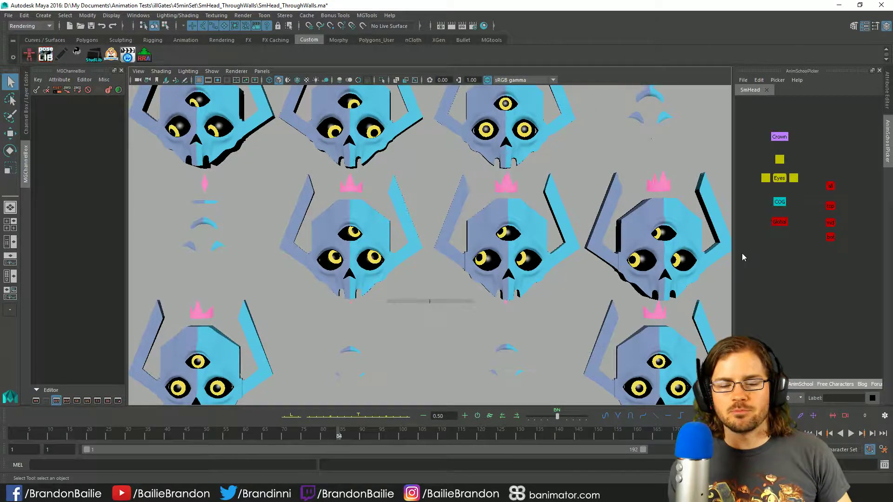
# Step: Select the eyes of the fourth head in the upper row, play back the animation, and return to frame 1
pyautogui.click(487, 125)
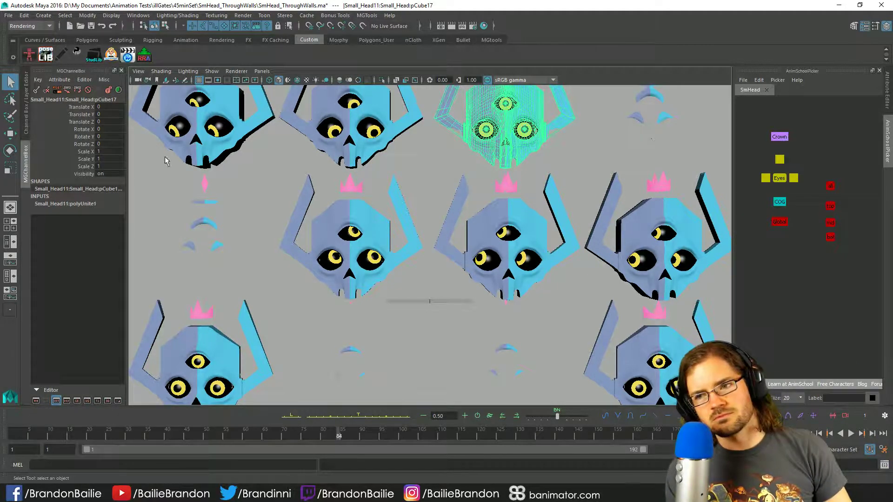
pyautogui.click(663, 122)
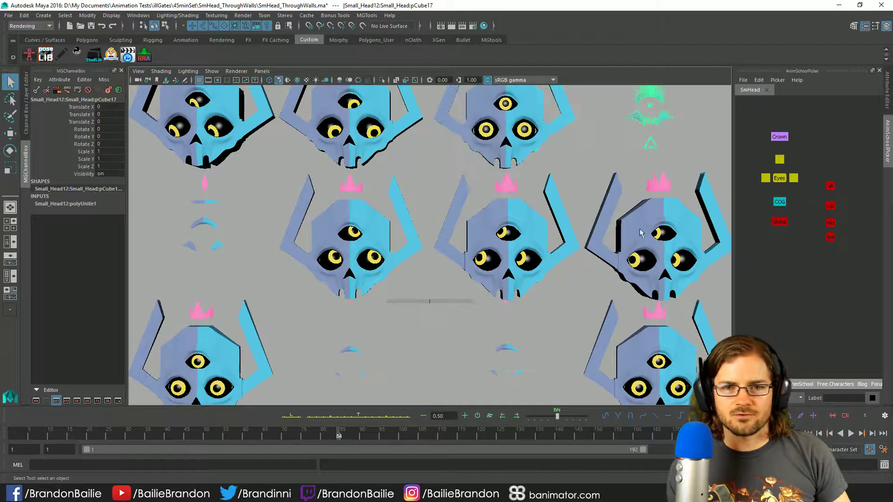
pyautogui.hotkey('alt', 'v')
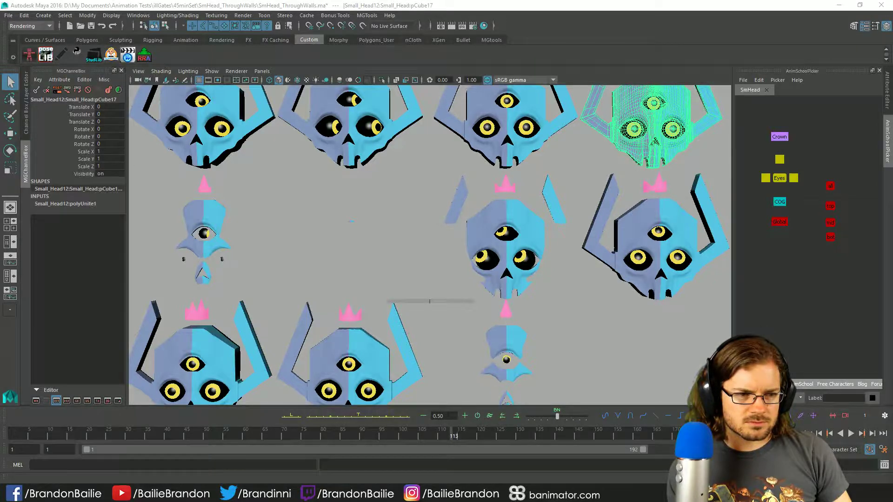
pyautogui.click(654, 130)
pyautogui.press('e')
pyautogui.click(415, 440)
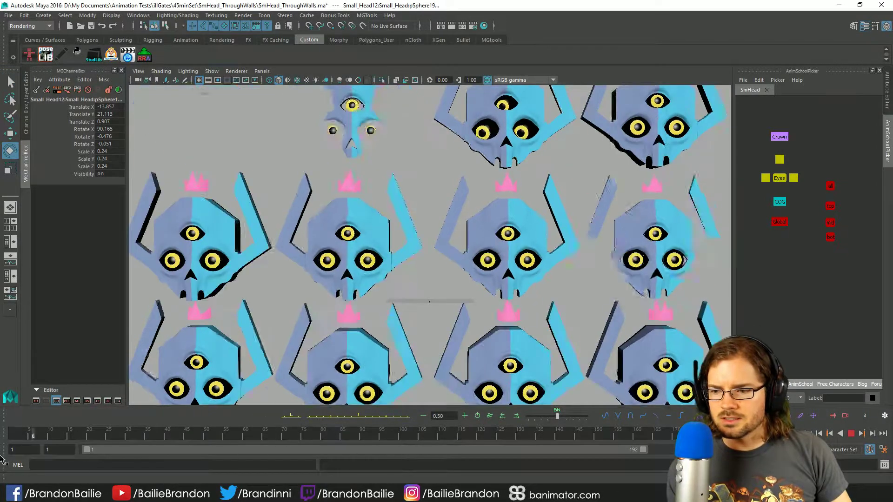
pyautogui.hotkey('alt', 'v')
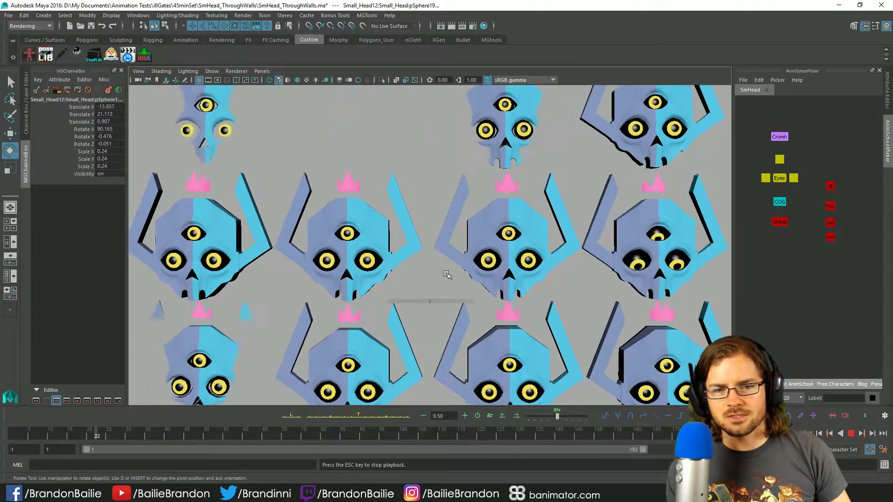
pyautogui.press('Escape')
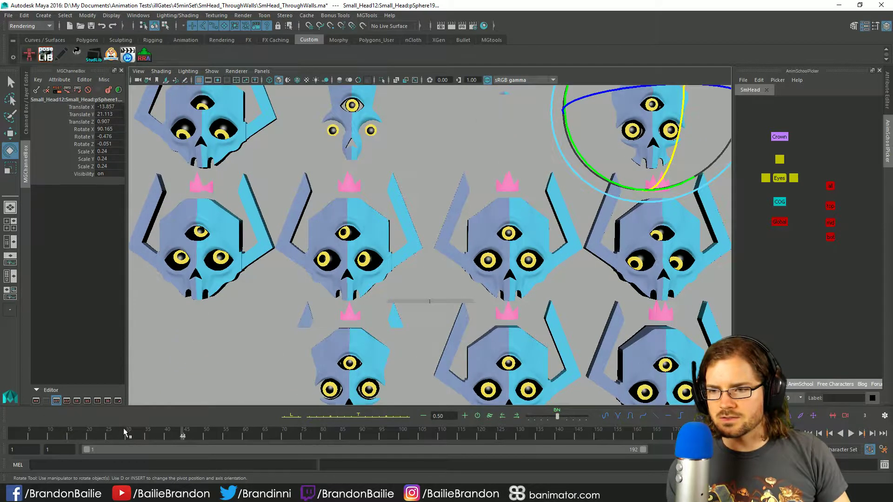
pyautogui.hotkey('alt', 'shift', 'v')
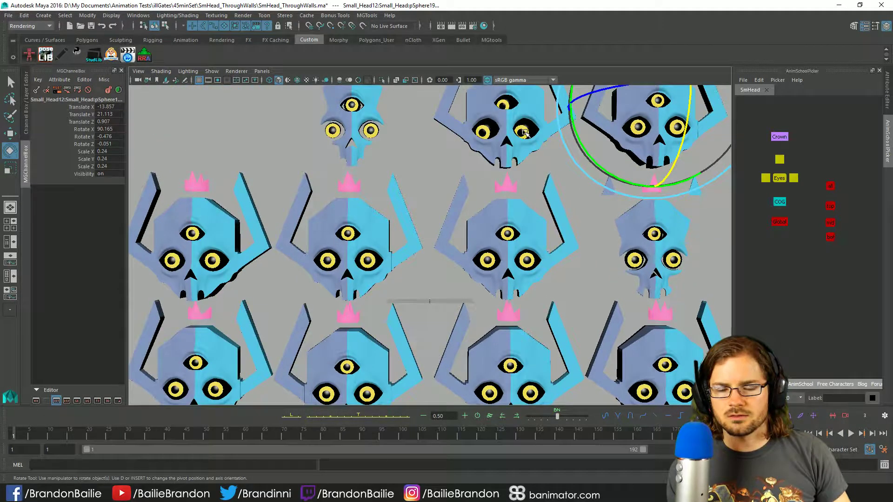
# Step: Rotate the third upper-row head's eyes downward at frame 84, to about 136.8 in X, 4.3 in Y and -1.2 in Z
pyautogui.click(526, 135)
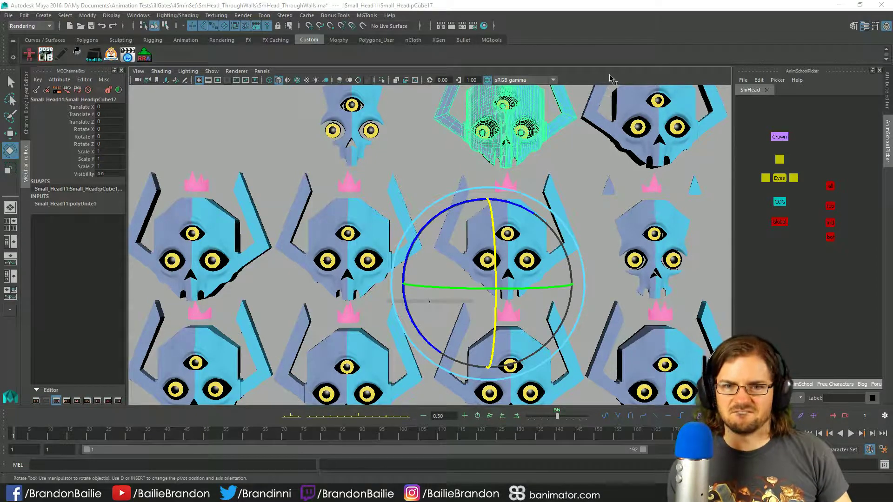
pyautogui.press('q')
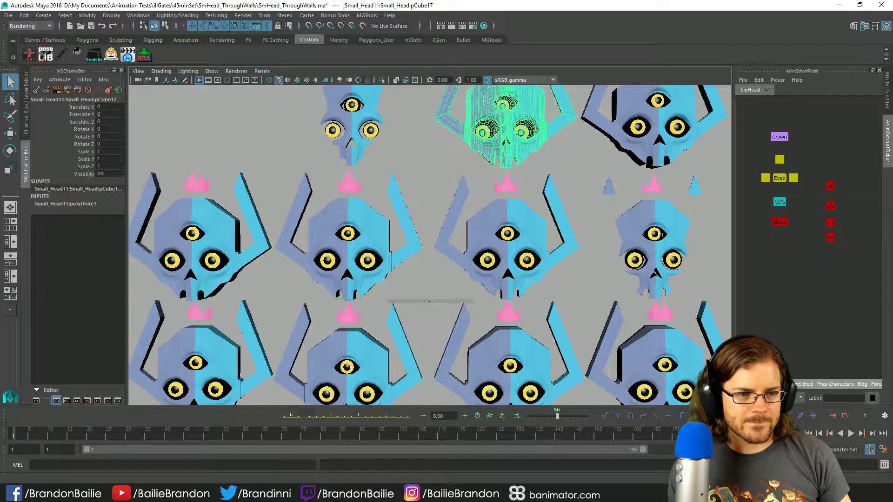
pyautogui.click(780, 178)
pyautogui.press('e')
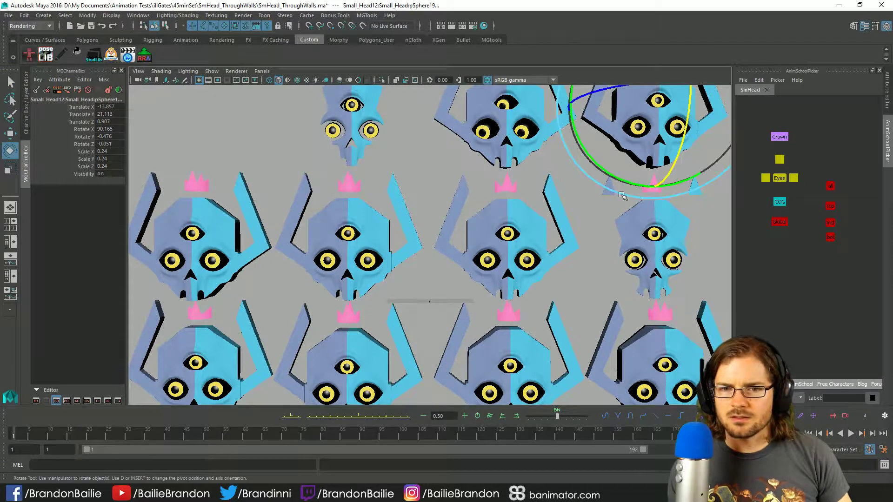
pyautogui.click(780, 178)
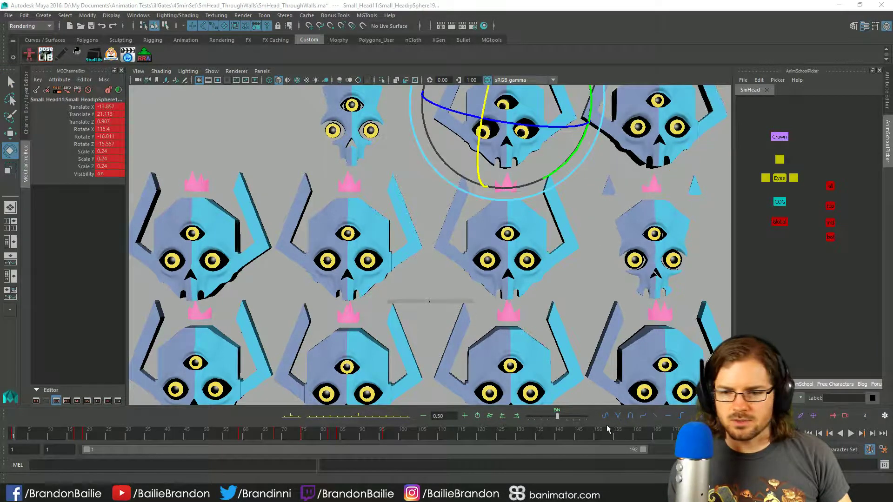
pyautogui.moveTo(355, 432); pyautogui.dragTo(364, 451)
pyautogui.press('.')
pyautogui.press('.')
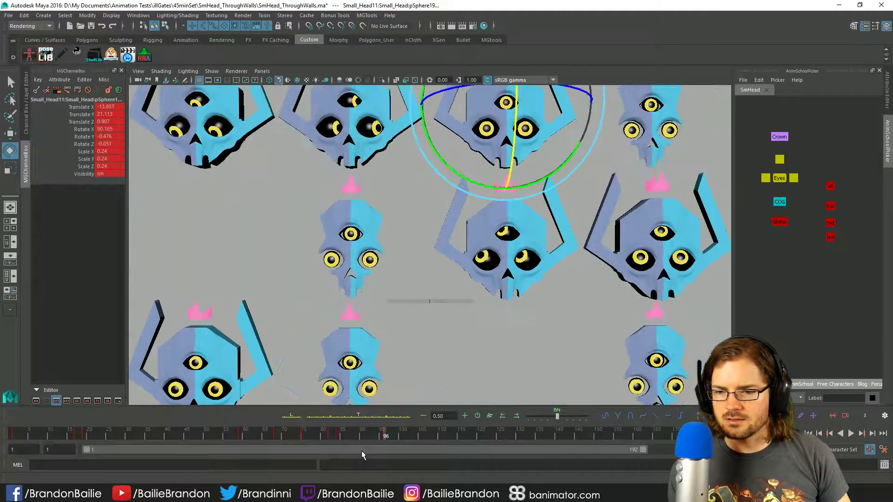
pyautogui.press(',')
pyautogui.press(',')
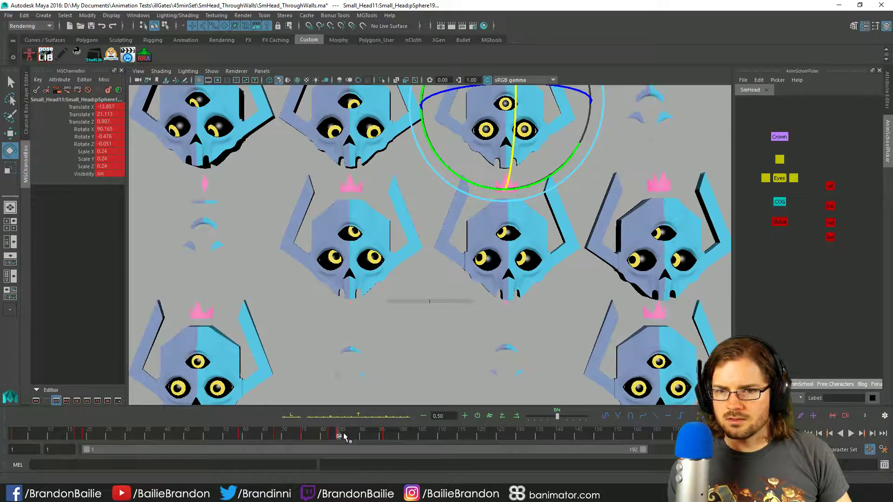
pyautogui.moveTo(539, 130); pyautogui.dragTo(526, 183)
pyautogui.press('q')
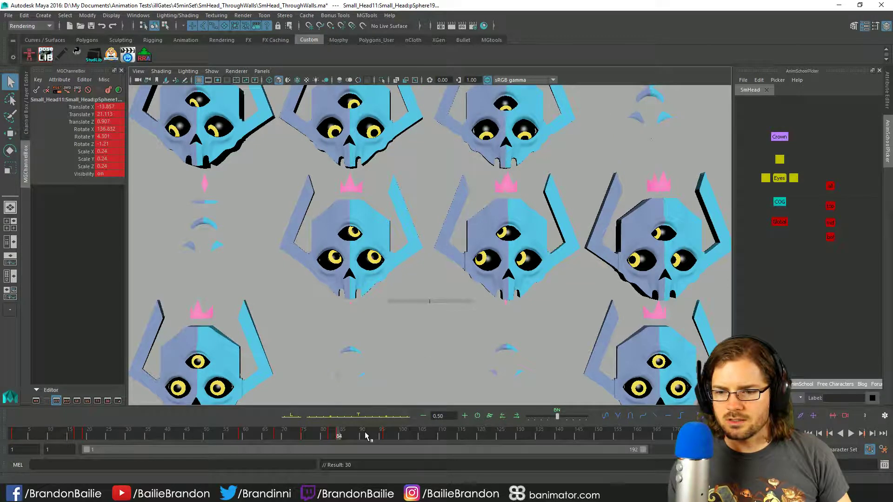
# Step: Hold the eyes' downward pose until frame 94 by keying the frame 84 rotation there
pyautogui.click(382, 436)
pyautogui.moveTo(382, 437); pyautogui.dragTo(379, 436)
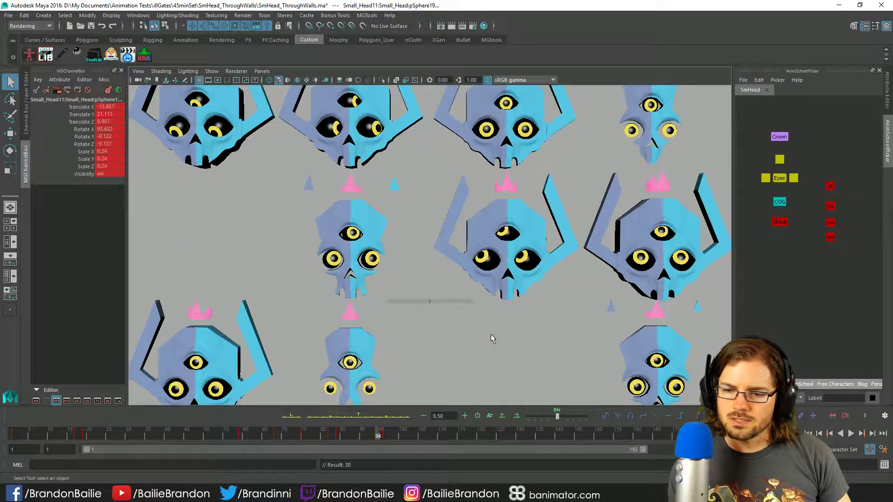
pyautogui.hotkey('alt', '.')
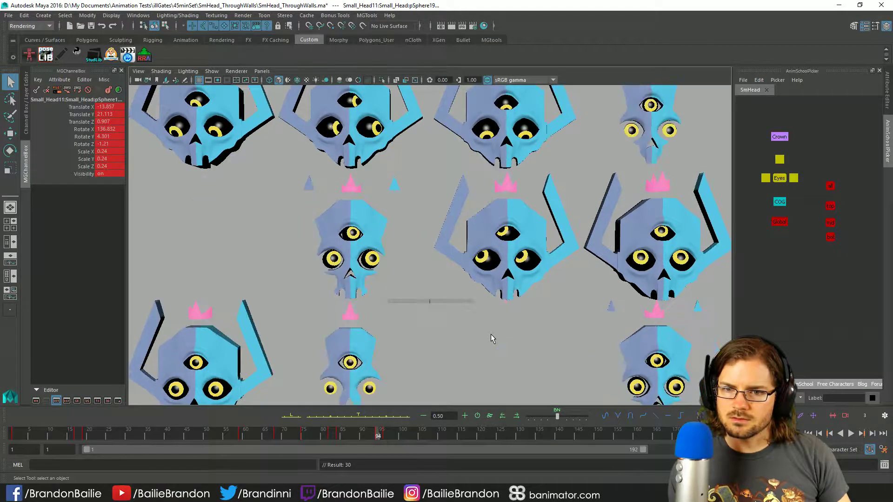
# Step: Rotate the eyes at frame 96 to about 99.6 in X, -5.2 in Y and -6.7 in Z, and play back the motion
pyautogui.hotkey('alt', '.')
pyautogui.press('e')
pyautogui.moveTo(514, 142)
pyautogui.mouseDown()
pyautogui.moveTo(522, 137)
pyautogui.moveTo(514, 135)
pyautogui.mouseUp()
pyautogui.press('q')
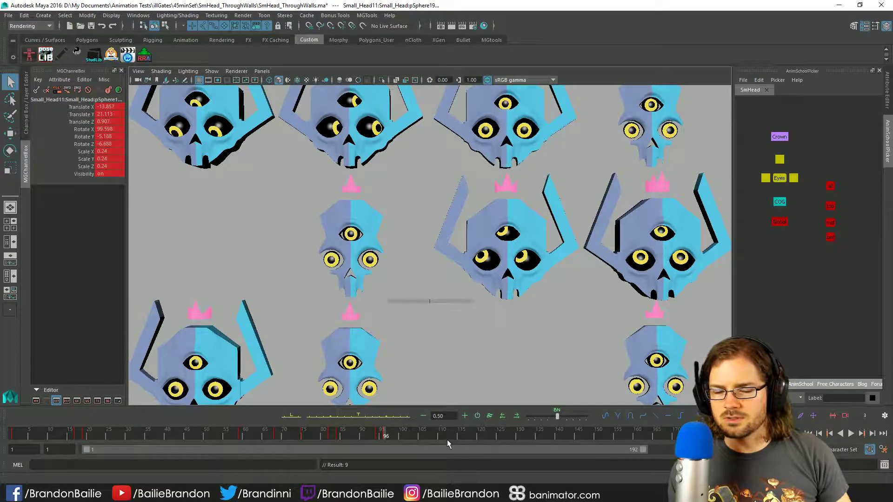
pyautogui.hotkey('alt', 'v')
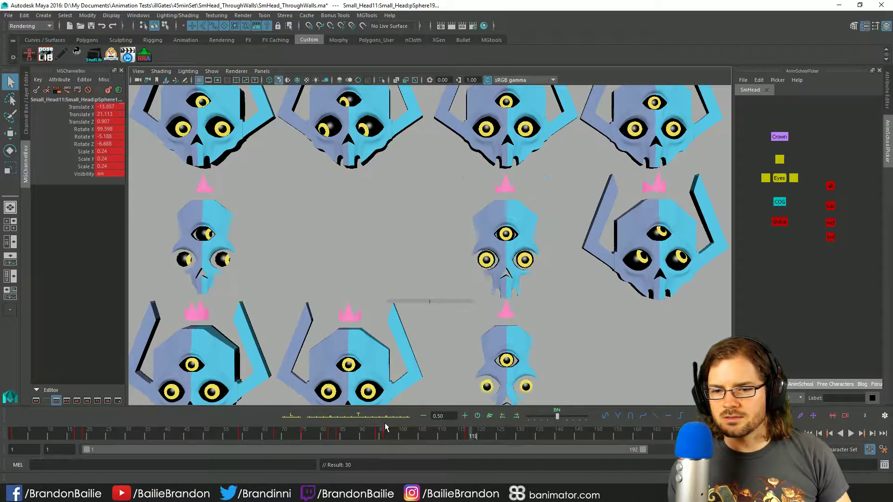
# Step: Rotate the third upper-row head's eyes at frame 119 to about 102.7 in X, 0.9 in Y and -3.6 in Z, and play on
pyautogui.hotkey('alt', 'v')
pyautogui.press('e')
pyautogui.press('q')
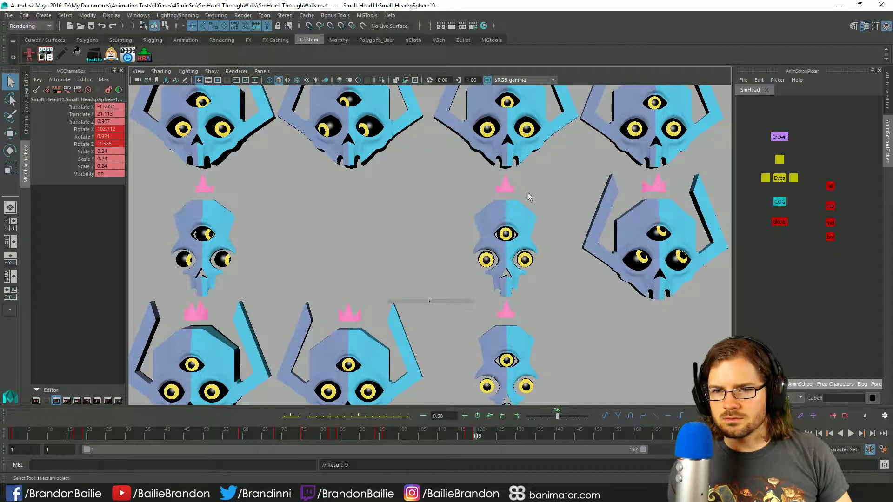
pyautogui.hotkey('alt', 'v')
pyautogui.hotkey('alt', 'v')
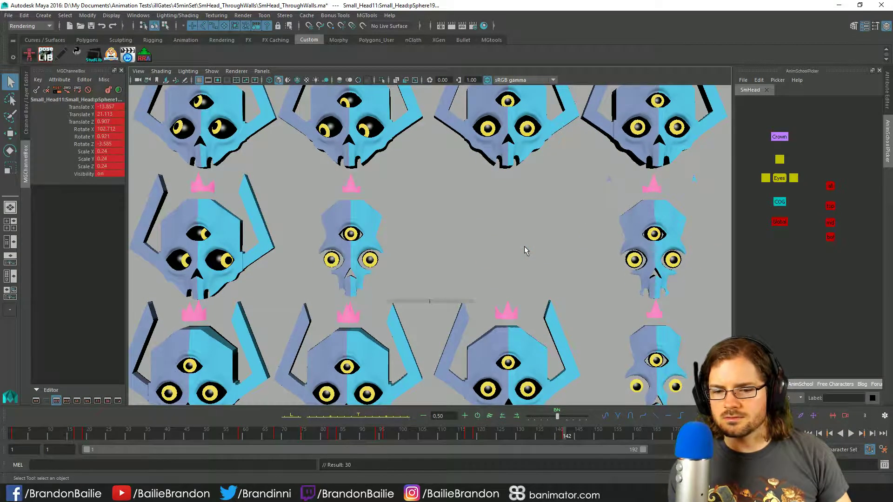
# Step: Rotate the eyes at frame 143 to about 107.1 in X, -14.9 in Y and -15.3 in Z, and play back the motion
pyautogui.press('w')
pyautogui.press('e')
pyautogui.moveTo(539, 178); pyautogui.dragTo(521, 153)
pyautogui.press('q')
pyautogui.hotkey('alt', 'v')
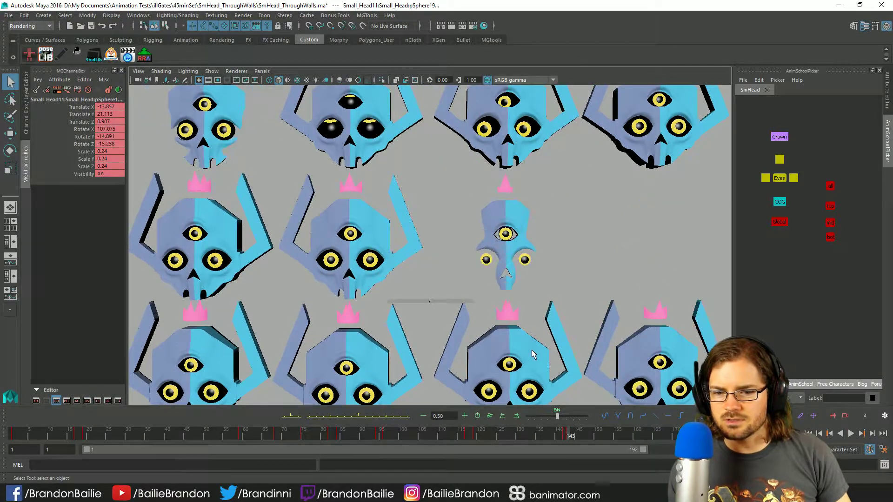
pyautogui.hotkey('alt', 'v')
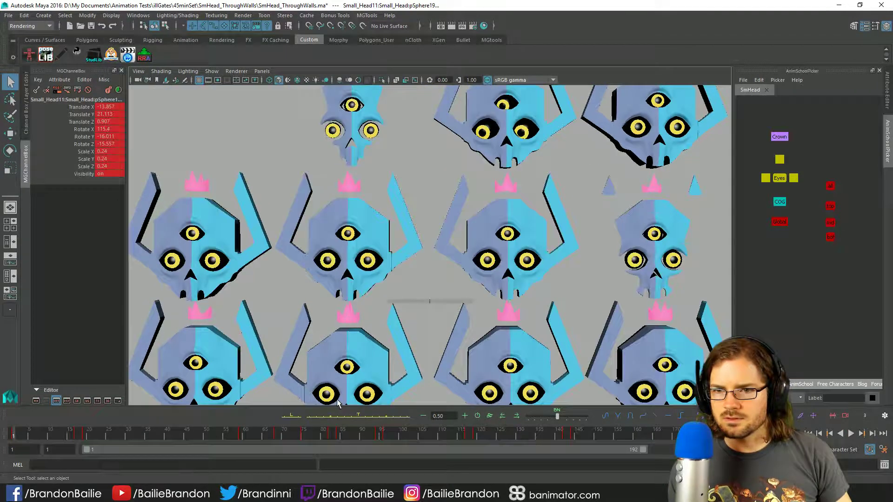
# Step: Rotate the eyes at frame 163 to about 106.7 in X, 22.7 in Y and 14.2 in Z, and review the key change
pyautogui.moveTo(594, 435); pyautogui.dragTo(649, 435)
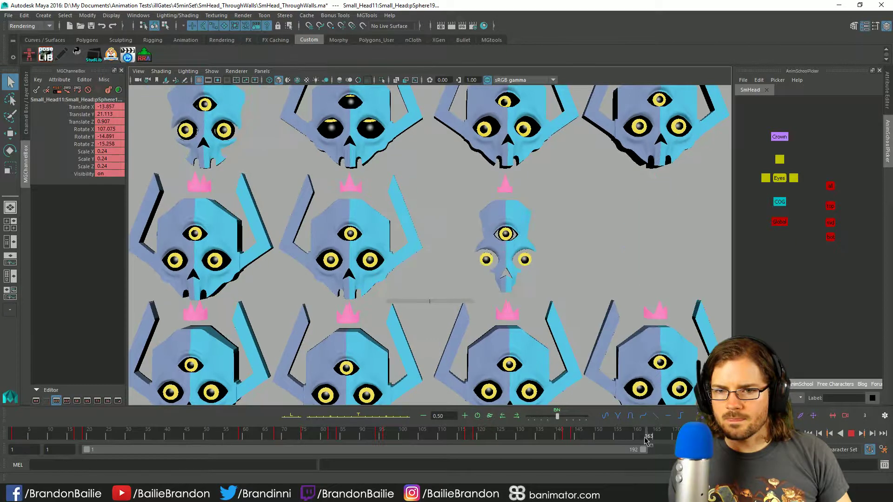
pyautogui.press('e')
pyautogui.moveTo(510, 142); pyautogui.dragTo(500, 168)
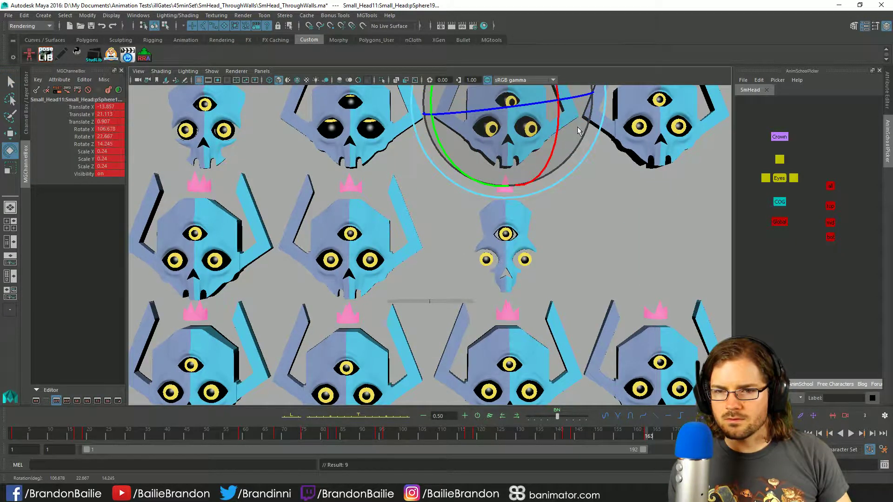
pyautogui.press('q')
pyautogui.hotkey('alt', ',')
pyautogui.hotkey('alt', ',')
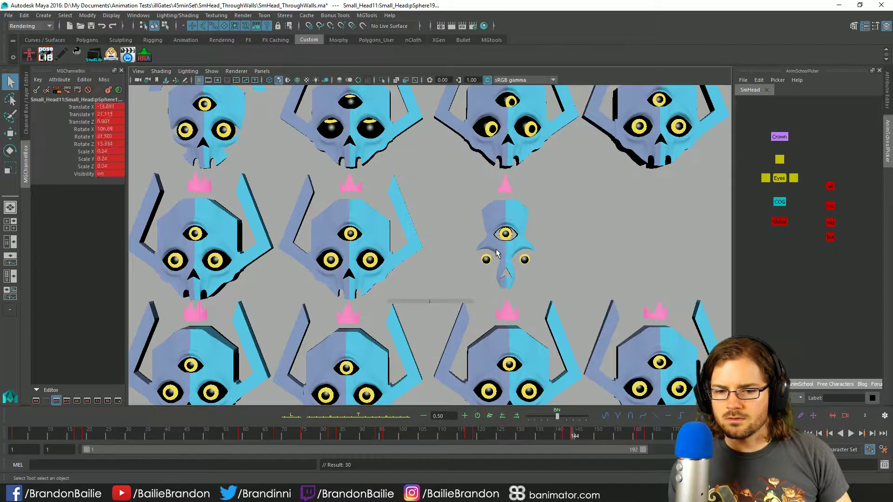
pyautogui.hotkey('alt', 'v')
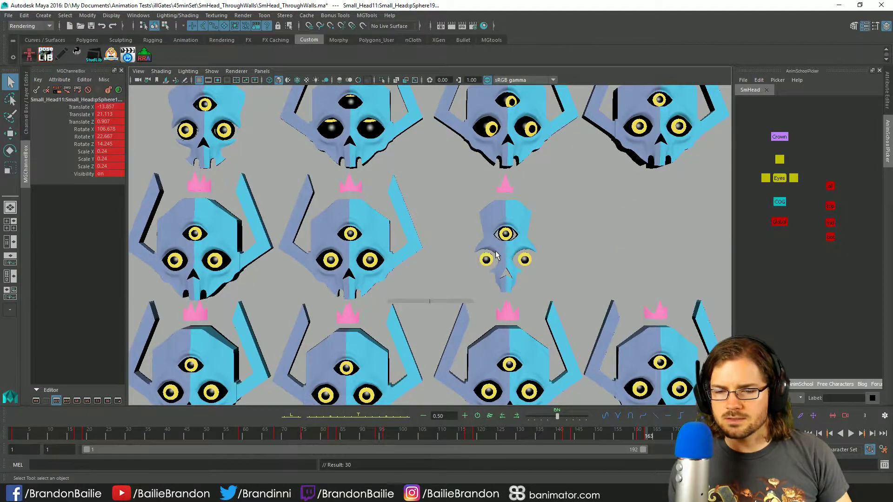
# Step: Key the eyes near the end of the timeline at about 76.4 in X, 24.6 in Y and -0.1 in Z, and play the animation
pyautogui.press('e')
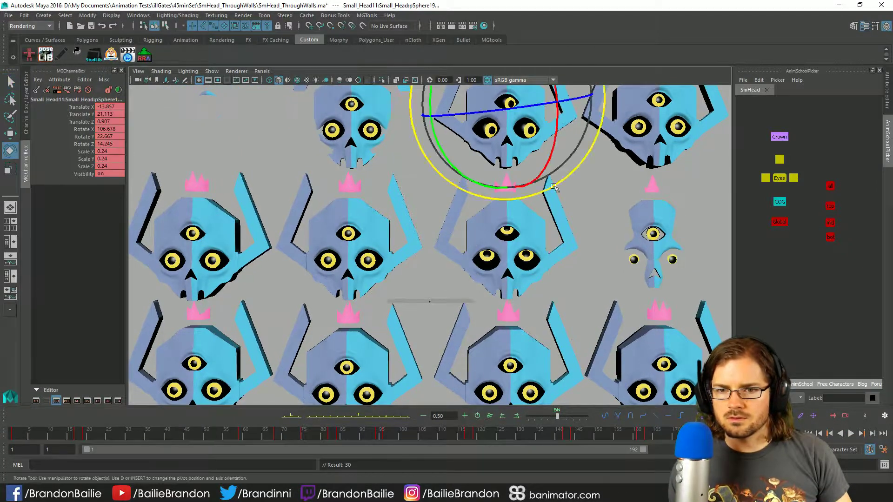
pyautogui.moveTo(507, 121); pyautogui.dragTo(512, 100)
pyautogui.press('q')
pyautogui.press('s')
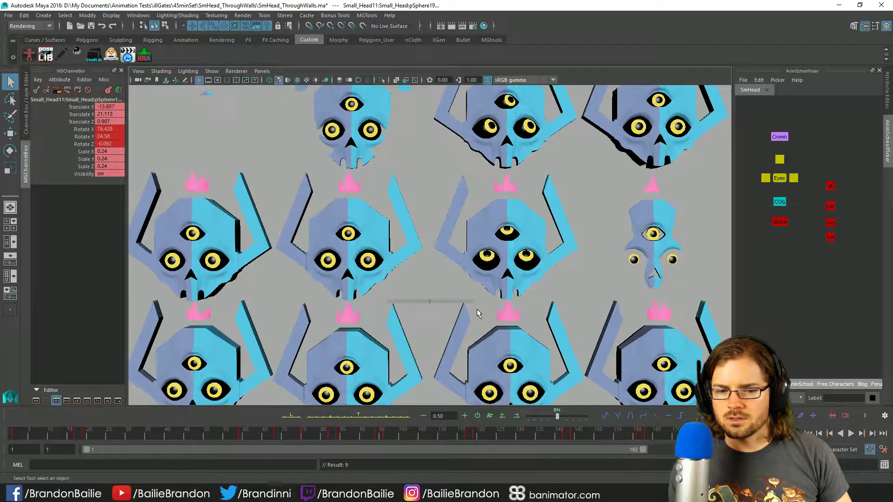
pyautogui.hotkey('alt', 'v')
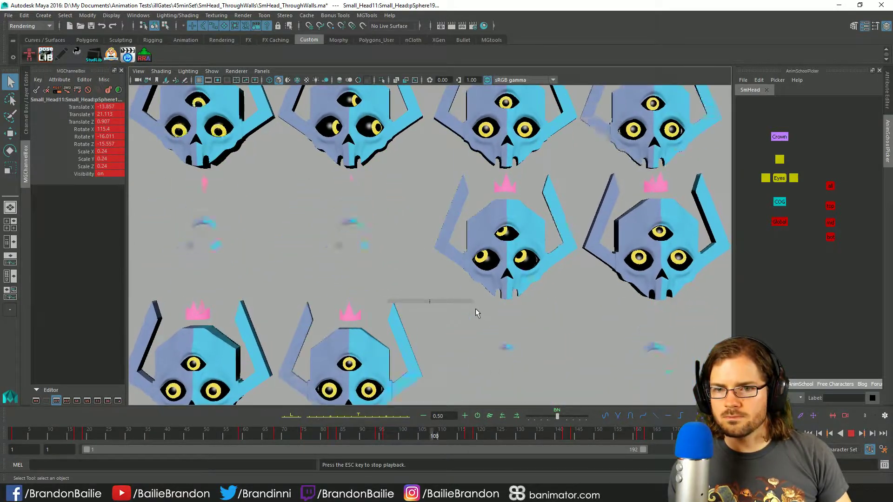
# Step: Try an Euler filter on the eyes' Rotate X curve to clean up the spin leading into frame 84
pyautogui.click(343, 437)
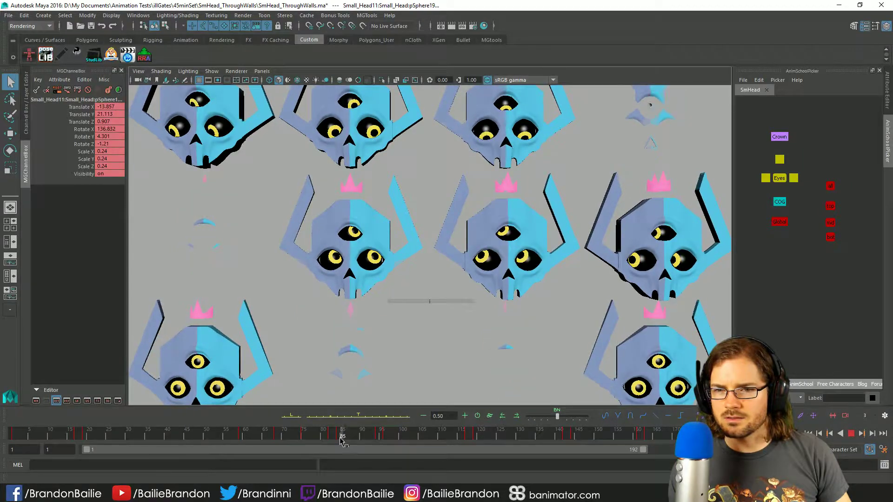
pyautogui.click(332, 439)
pyautogui.press('space')
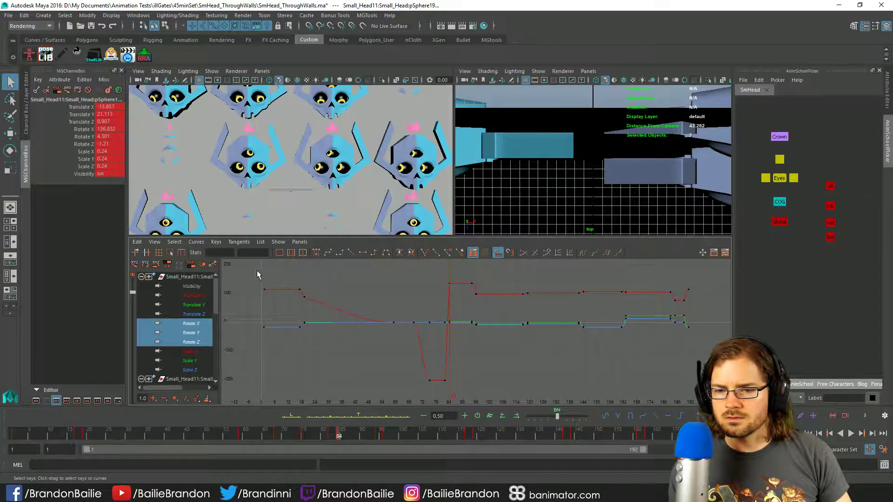
pyautogui.moveTo(489, 284); pyautogui.dragTo(495, 310)
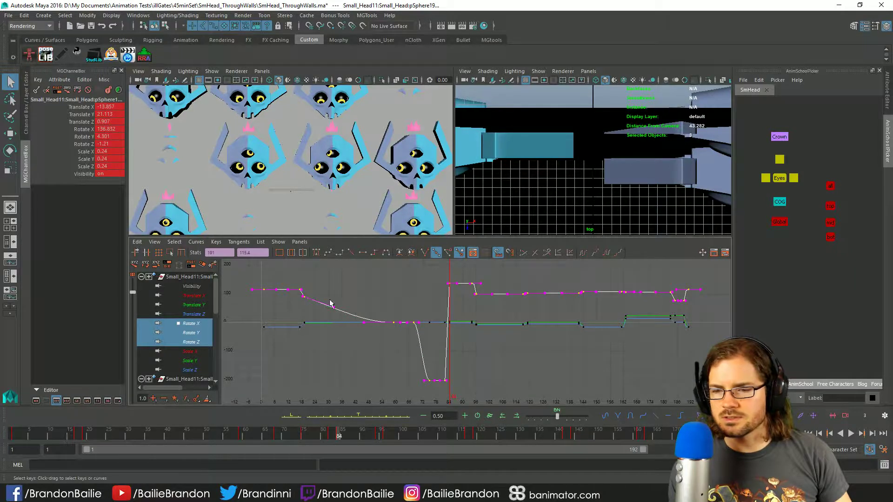
pyautogui.click(196, 242)
pyautogui.click(228, 385)
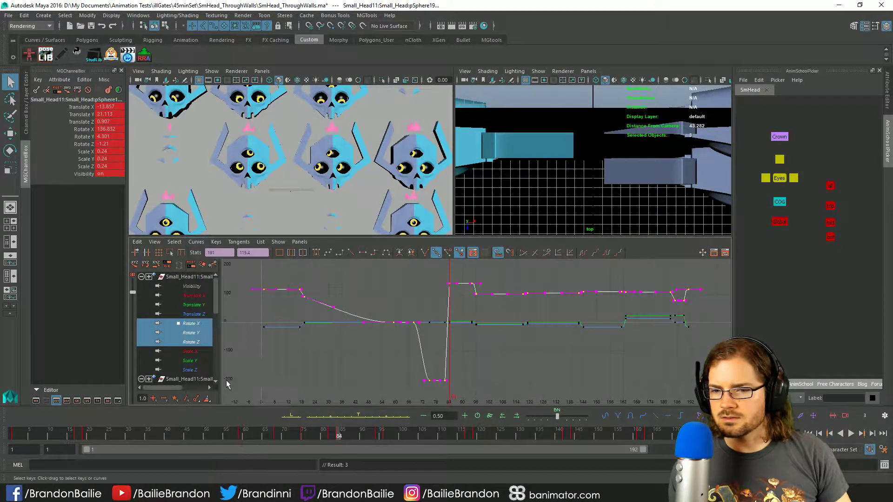
pyautogui.click(511, 336)
pyautogui.press('space')
pyautogui.press('space')
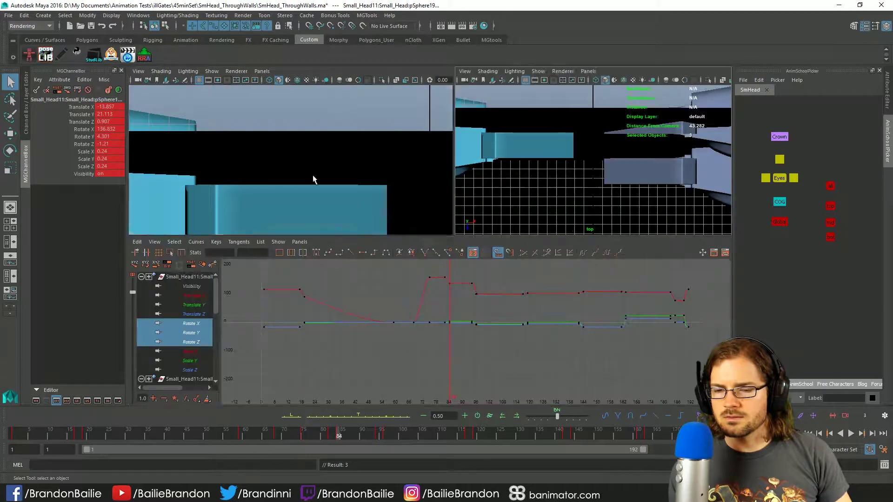
pyautogui.press('space')
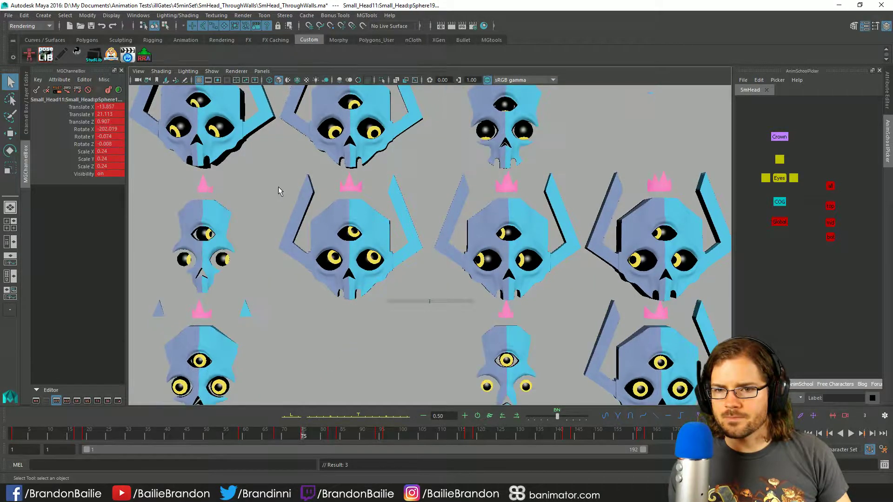
# Step: Play back the filtered eye motion around frames 60 to 91, and undo the Euler filter
pyautogui.hotkey('alt', 'v')
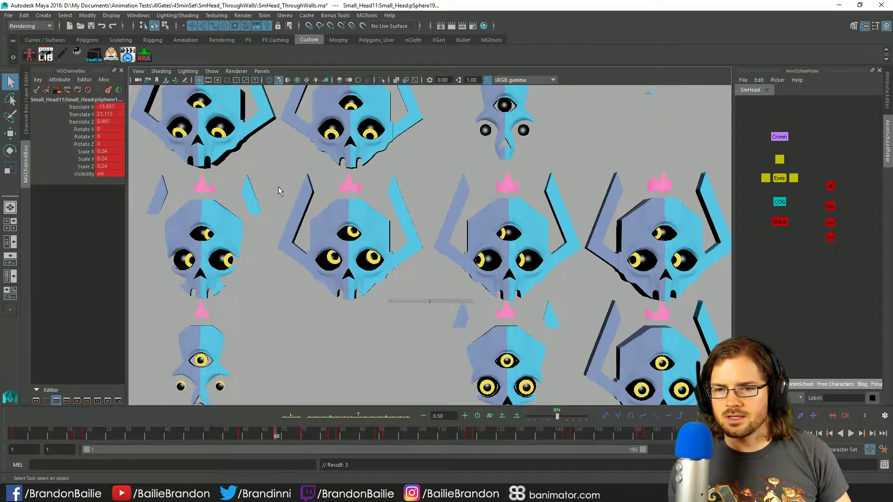
pyautogui.hotkey('alt', 'v')
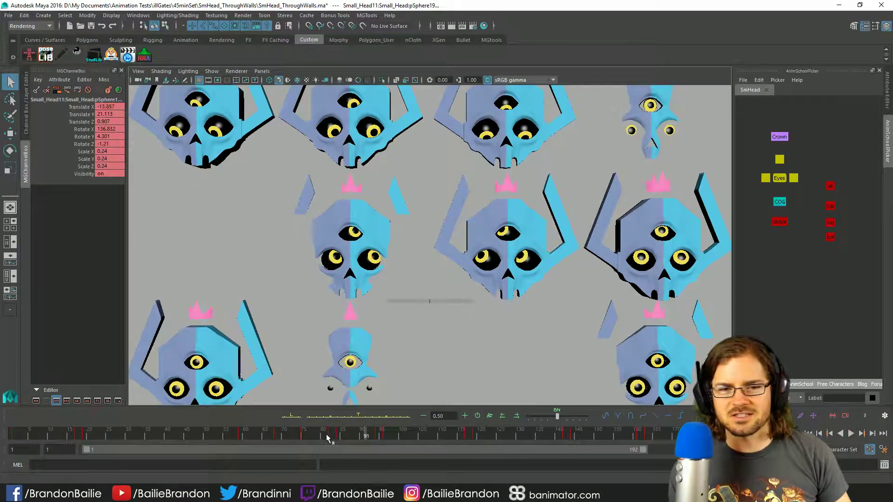
pyautogui.hotkey('alt', 'v')
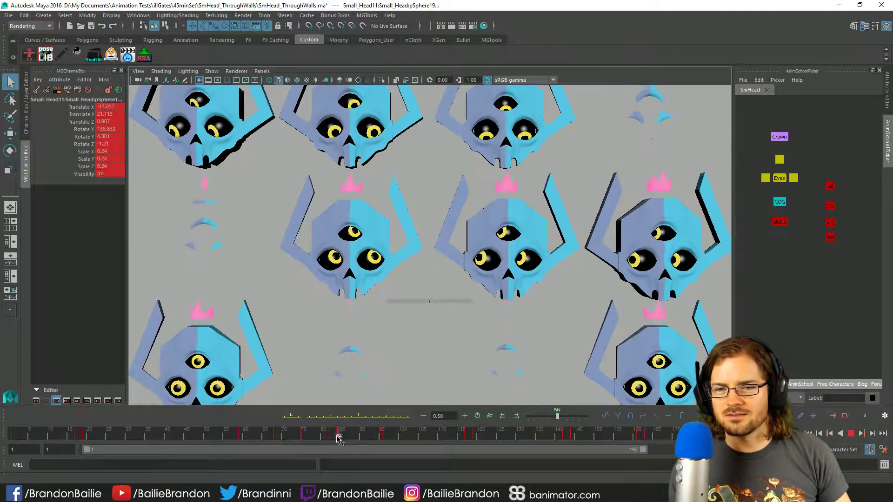
pyautogui.hotkey('alt', 'v')
pyautogui.hotkey('ctrl', 'space')
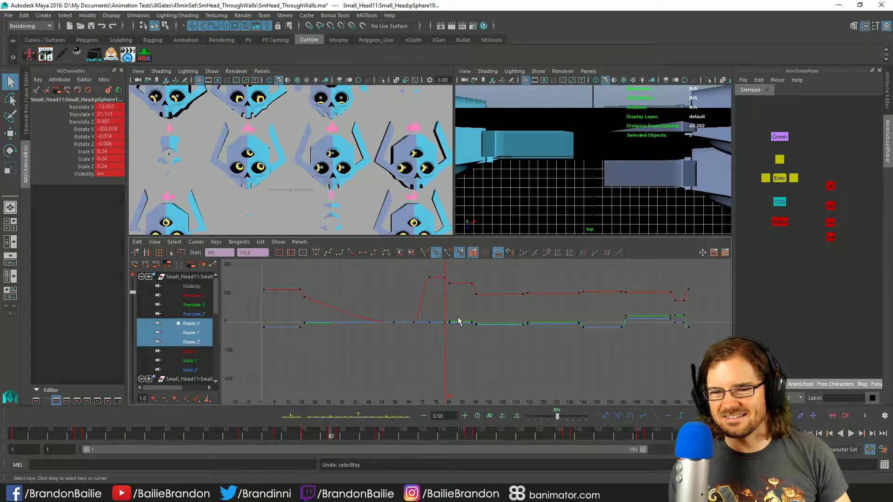
pyautogui.hotkey('ctrl', 'z')
pyautogui.click(503, 374)
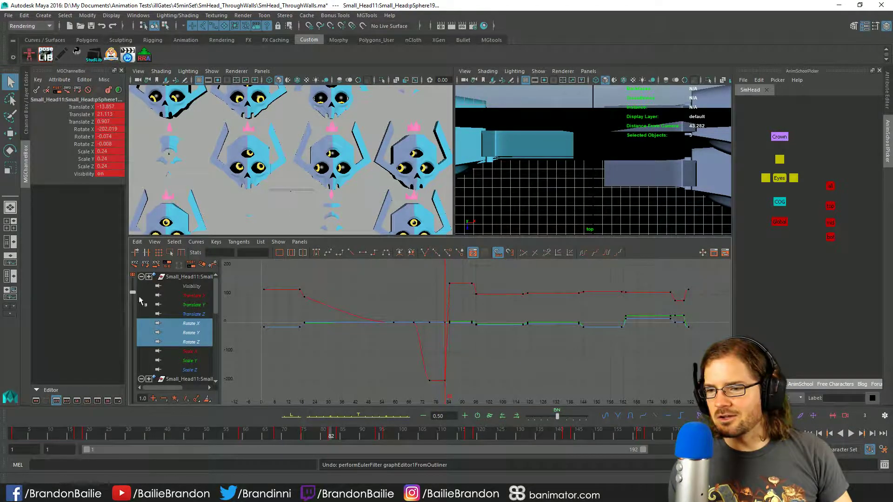
# Step: Isolate the eyes' Rotate X curve in the Graph Editor, inspect it, and return to the full viewport
pyautogui.click(145, 263)
pyautogui.click(145, 263)
pyautogui.click(146, 264)
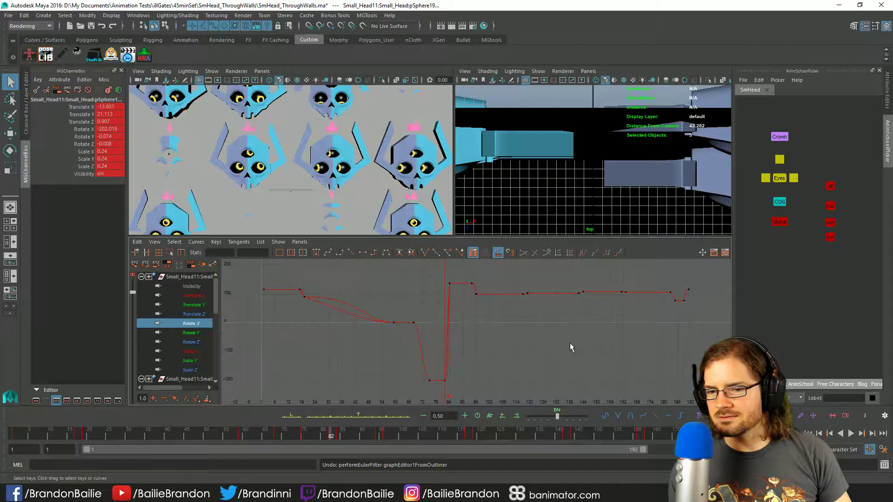
pyautogui.click(445, 312)
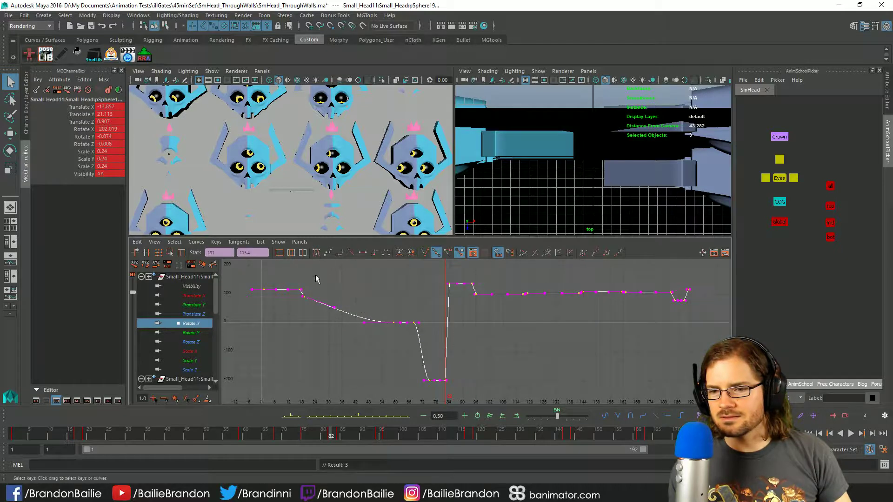
pyautogui.click(387, 332)
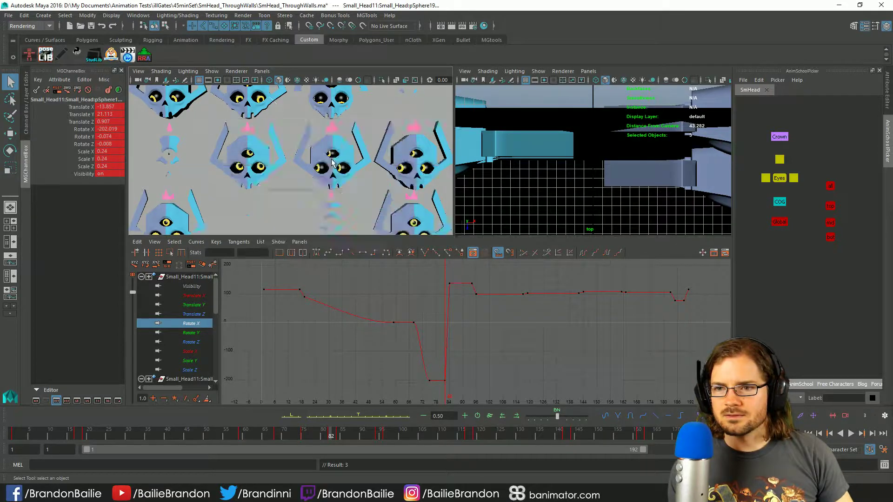
pyautogui.press('space')
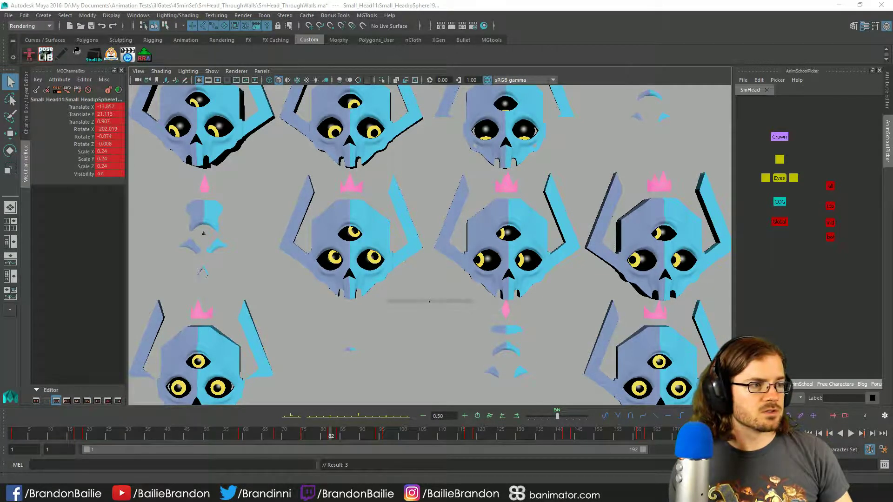
pyautogui.moveTo(892, 51); pyautogui.dragTo(892, 96)
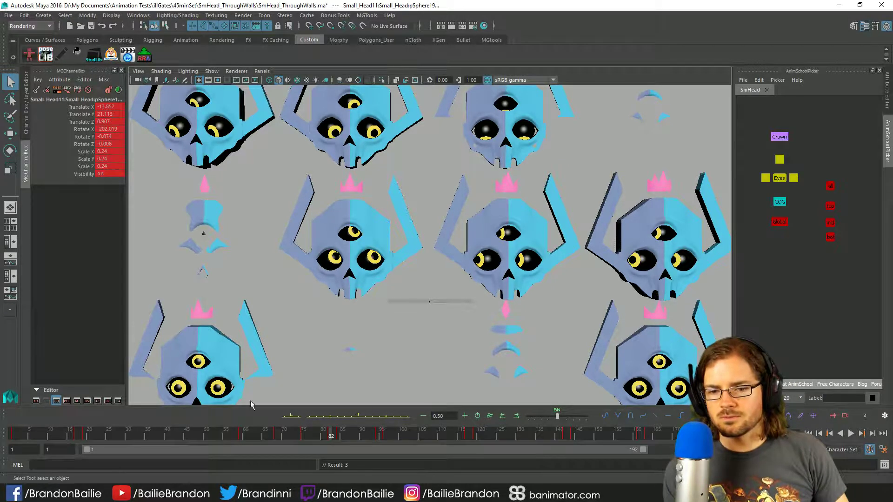
# Step: Select the first lower-row head's eyes and key them at frame 1, rotated to about 76.0 in X, 14.6 in Y and 1.1 in Z
pyautogui.hotkey('alt', 'v')
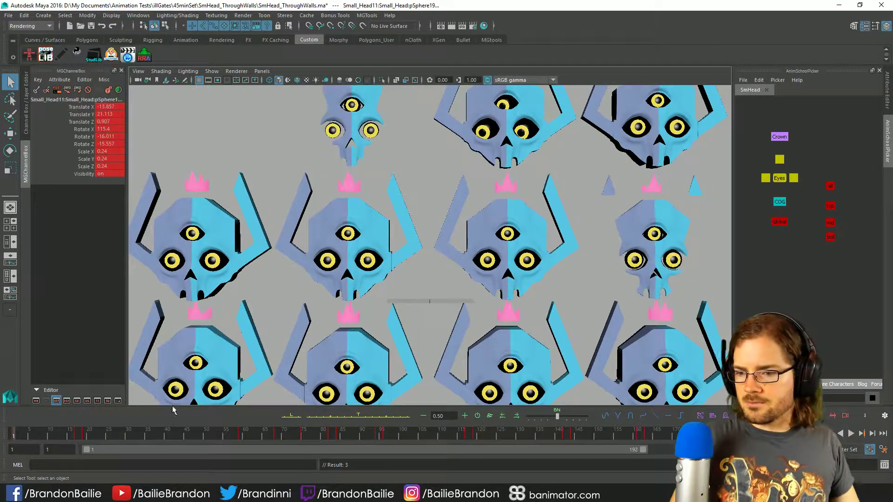
pyautogui.click(199, 362)
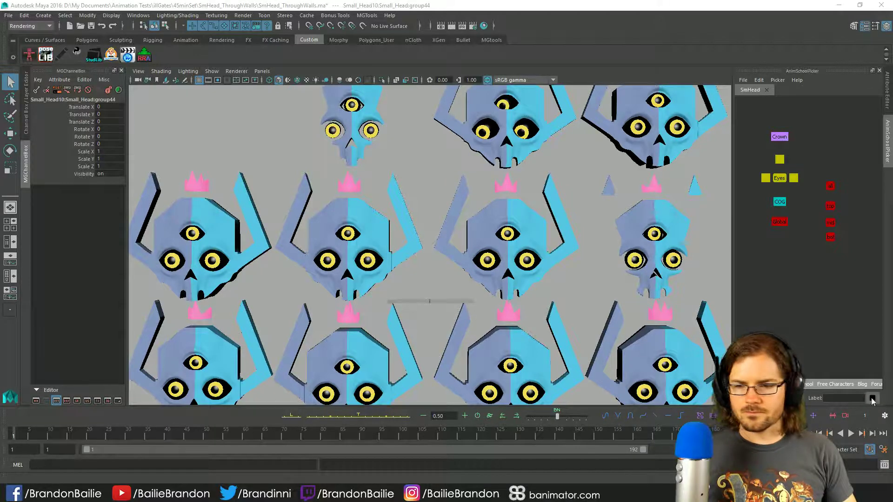
pyautogui.click(215, 369)
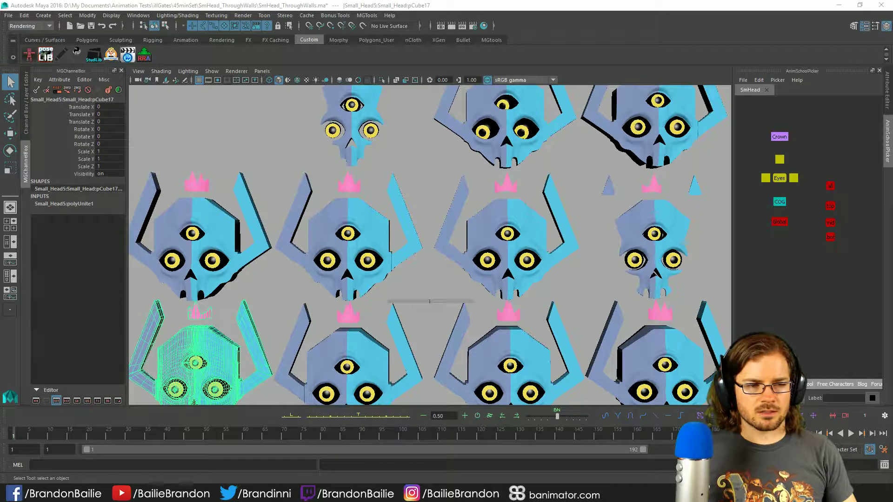
pyautogui.press('e')
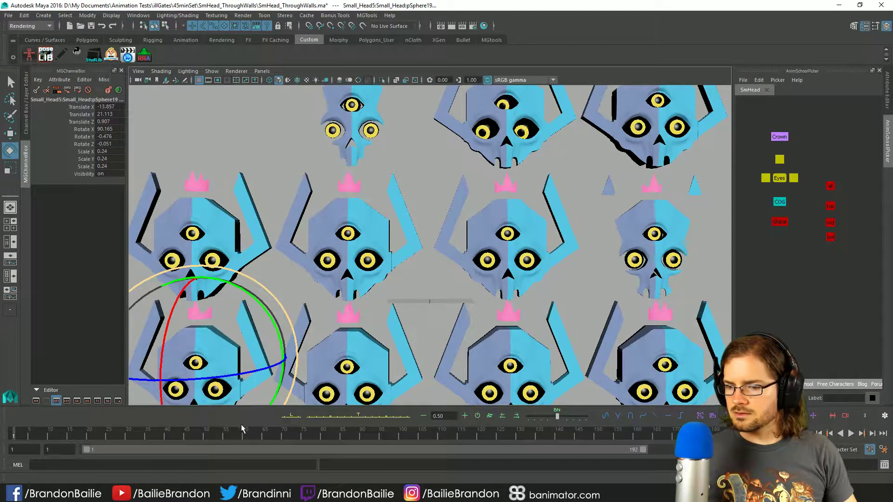
pyautogui.press('s')
pyautogui.moveTo(203, 358); pyautogui.dragTo(227, 330)
pyautogui.hotkey('shift', 'e')
pyautogui.press('q')
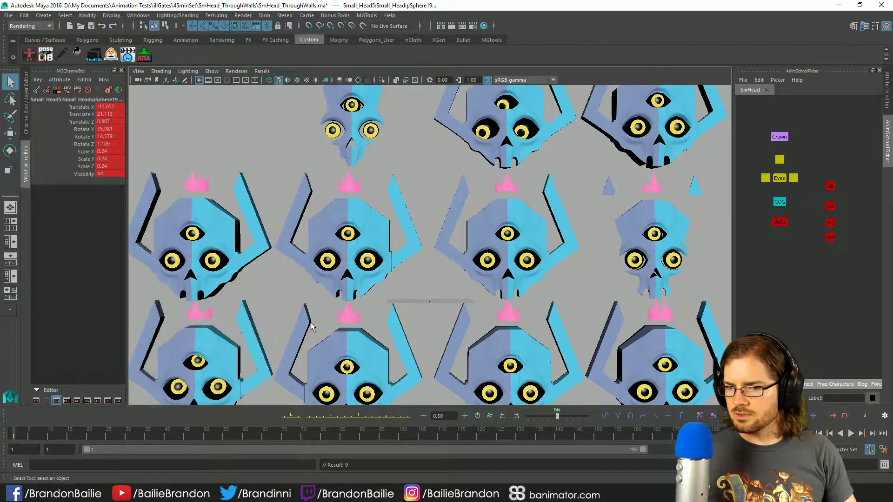
# Step: Hold the eyes' pose until frame 20, and key them at frame 22 at about 75.2 in X, -0.5 in Y and 13.4 in Z
pyautogui.hotkey('alt', 'v')
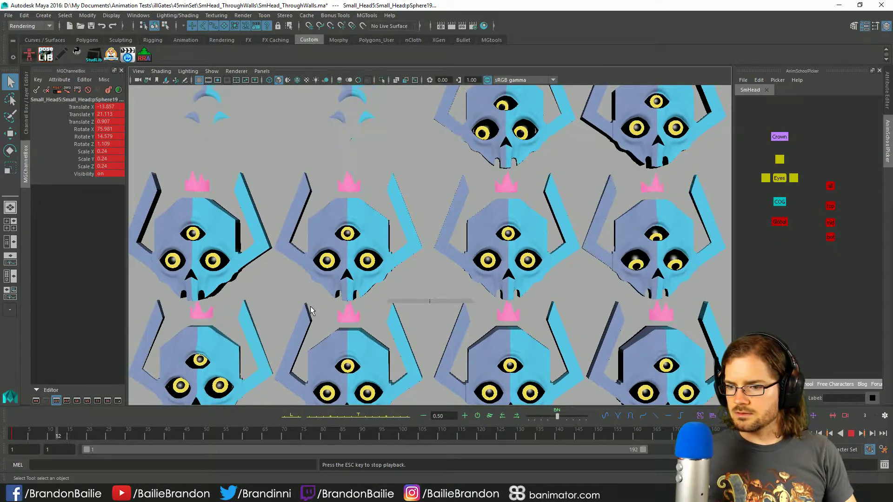
pyautogui.hotkey('alt', 'v')
pyautogui.press('e')
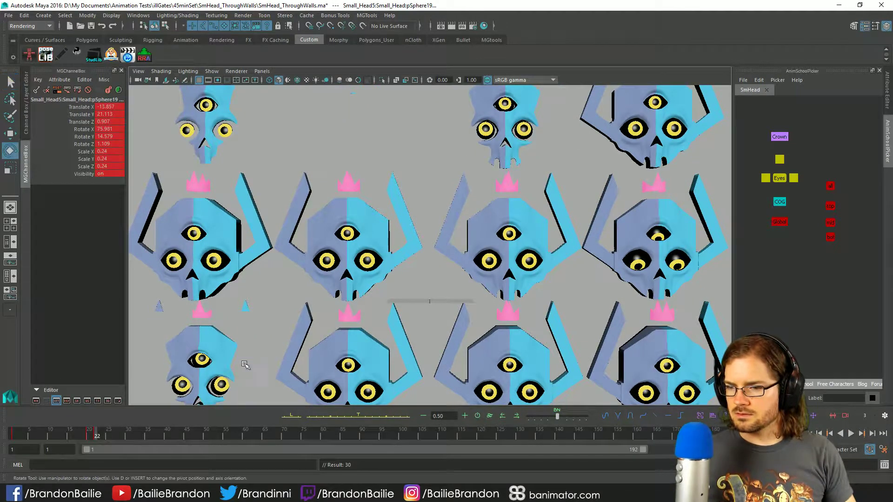
pyautogui.moveTo(254, 332); pyautogui.dragTo(209, 315)
pyautogui.press('s')
pyautogui.press('q')
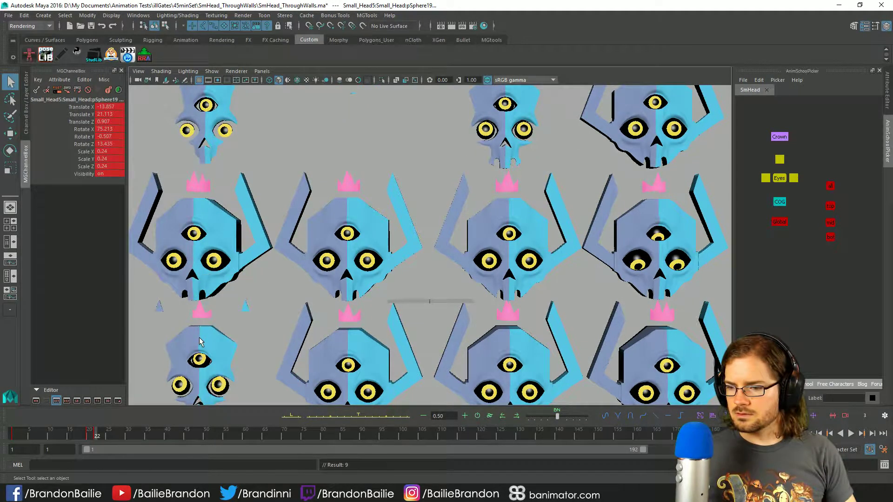
# Step: Hold the first lower-row head's eyes until frame 77, and key them at frame 79 at about 94.6 in X, -27.8 in Y and 7.4 in Z
pyautogui.hotkey('alt', 'v')
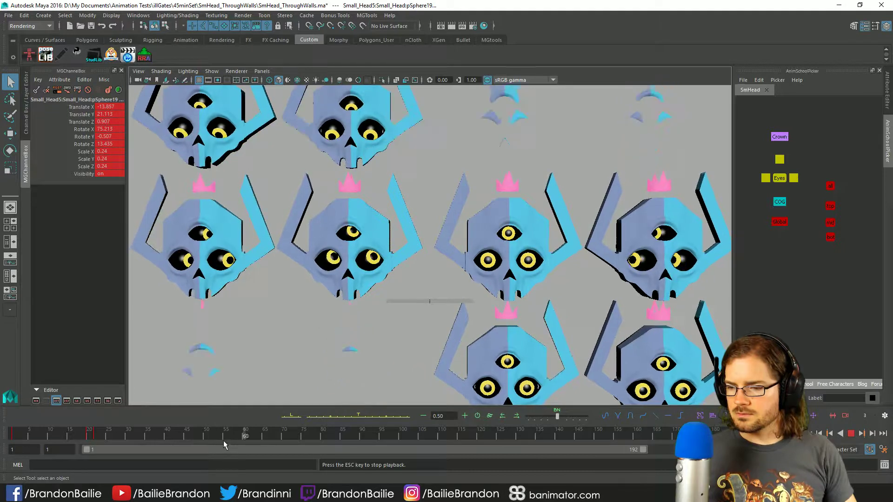
pyautogui.hotkey('alt', 'v')
pyautogui.press('e')
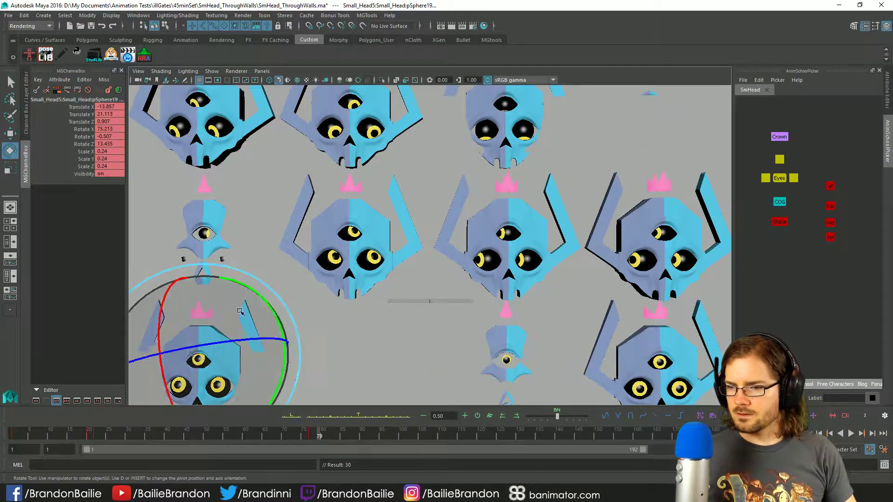
pyautogui.moveTo(218, 367); pyautogui.dragTo(205, 337)
pyautogui.press('s')
pyautogui.press('q')
pyautogui.hotkey('alt', 'v')
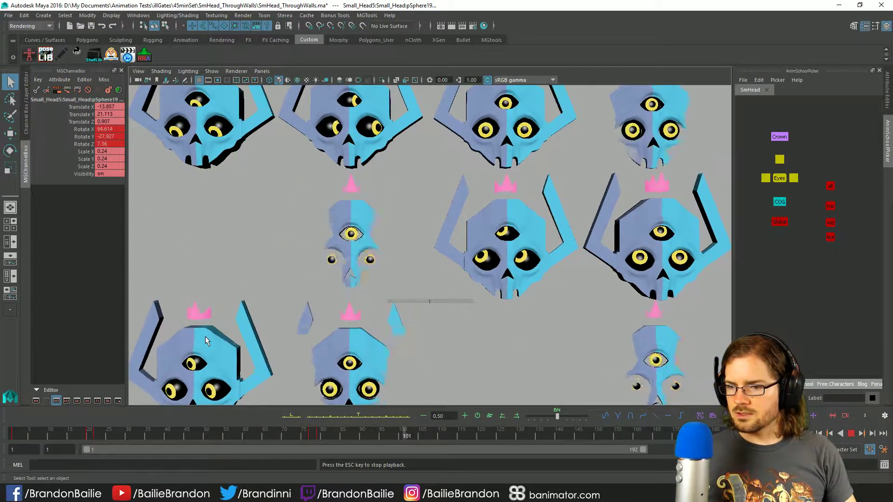
# Step: Key the same eyes' next quick look near frame 114, rotated to about 66.9 in X, -10.5 in Y and 10.5 in Z
pyautogui.hotkey('alt', 'v')
pyautogui.press('e')
pyautogui.moveTo(206, 336); pyautogui.dragTo(186, 308)
pyautogui.press('s')
pyautogui.press('q')
pyautogui.hotkey('alt', 'v')
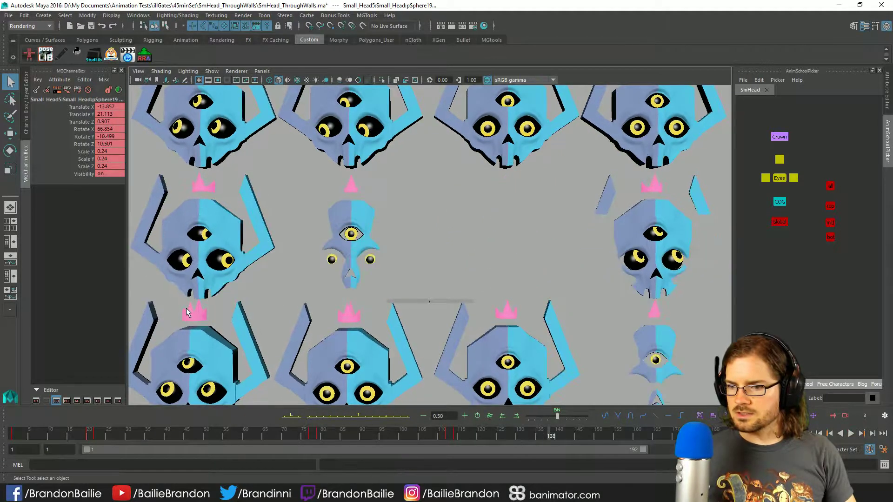
# Step: Hold the eyes until frame 138, and key them at frame 140 at about 88.9 in X, 12 in Y and -16.9 in Z
pyautogui.hotkey('alt', 'v')
pyautogui.press('e')
pyautogui.moveTo(186, 308); pyautogui.dragTo(229, 362)
pyautogui.press('s')
pyautogui.press('q')
pyautogui.hotkey('alt', 'v')
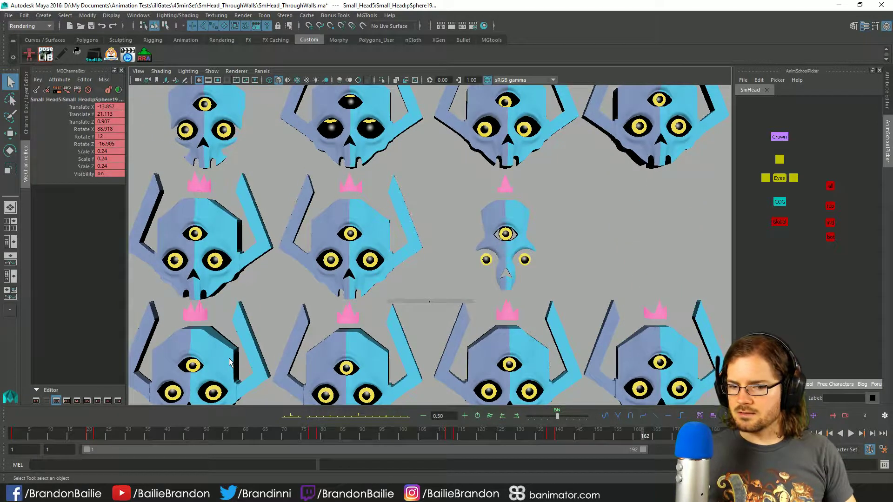
# Step: Hold the eyes until frame 162, key a new look at frame 164, and play the animation back from frame 1
pyautogui.hotkey('alt', 'v')
pyautogui.press('e')
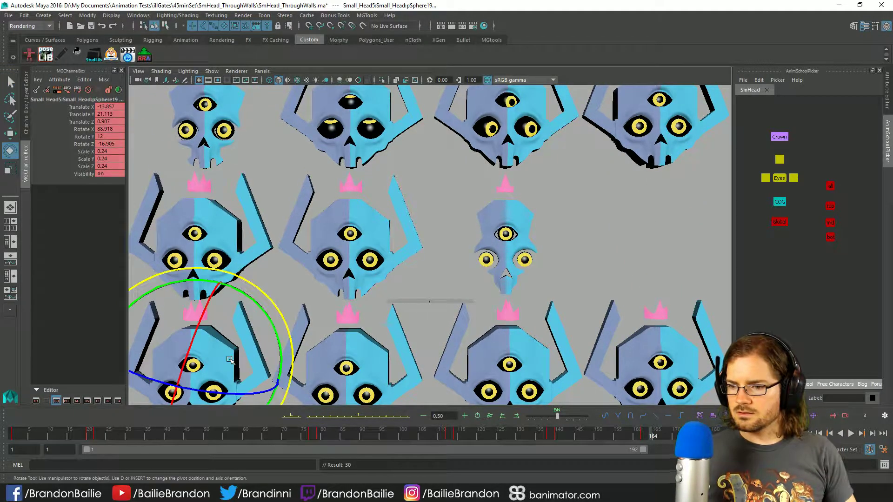
pyautogui.moveTo(230, 362); pyautogui.dragTo(271, 348)
pyautogui.press('s')
pyautogui.press('q')
pyautogui.hotkey('alt', 'v')
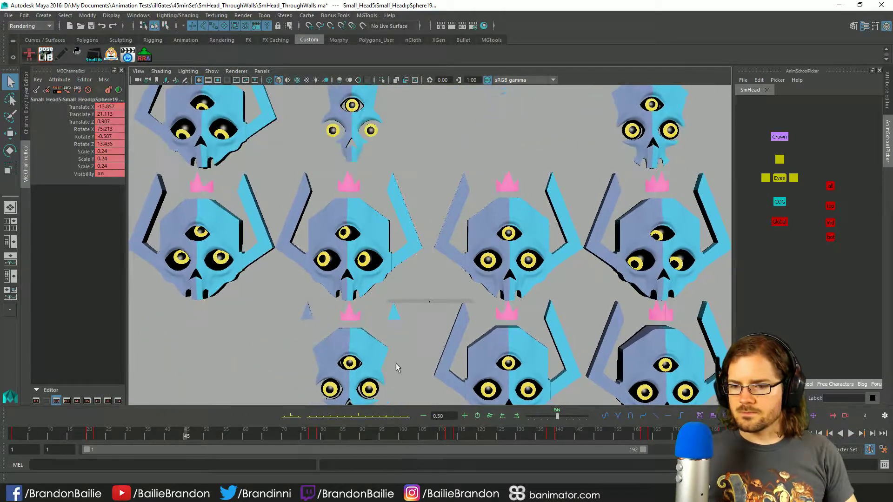
pyautogui.moveTo(173, 437); pyautogui.dragTo(1, 427)
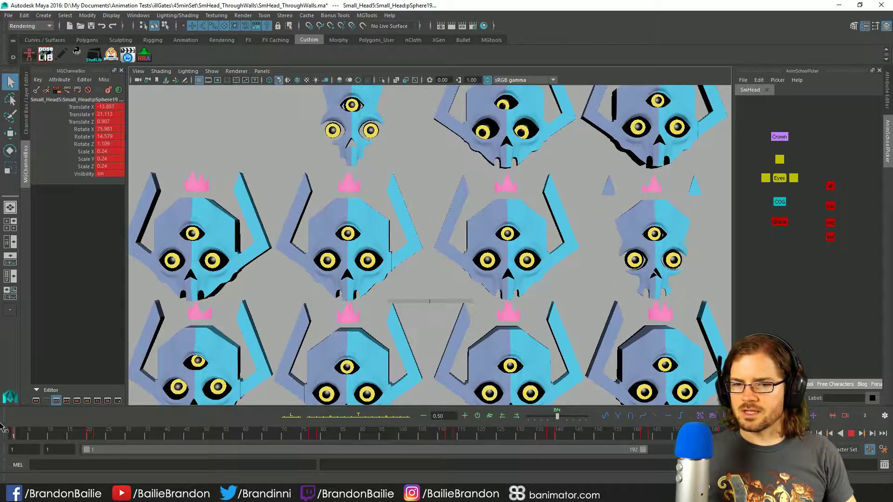
pyautogui.hotkey('alt', 'v')
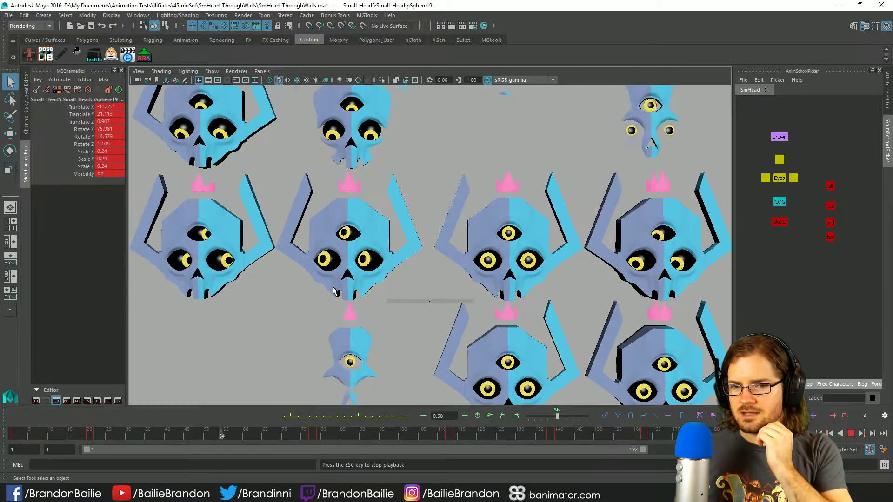
pyautogui.press('Escape')
pyautogui.hotkey('alt', 'shift', 'v')
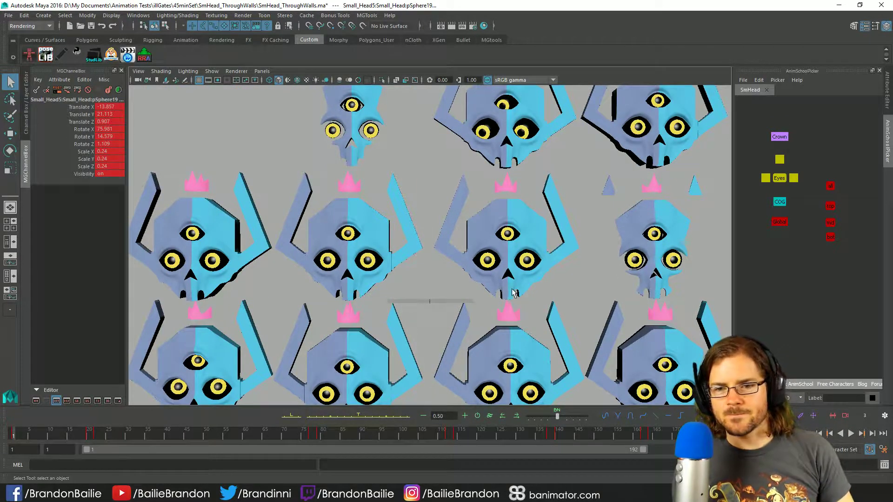
# Step: Select the third middle-row head's eyes and key them at the timeline's start, rotated to about 93.0 in X, -25.6 in Y and 0.5 in Z
pyautogui.click(513, 292)
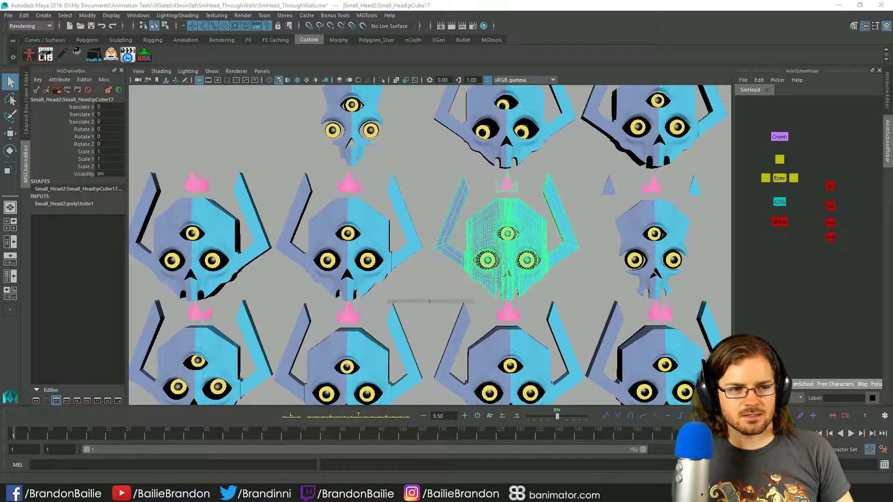
pyautogui.hotkey('alt', 'v')
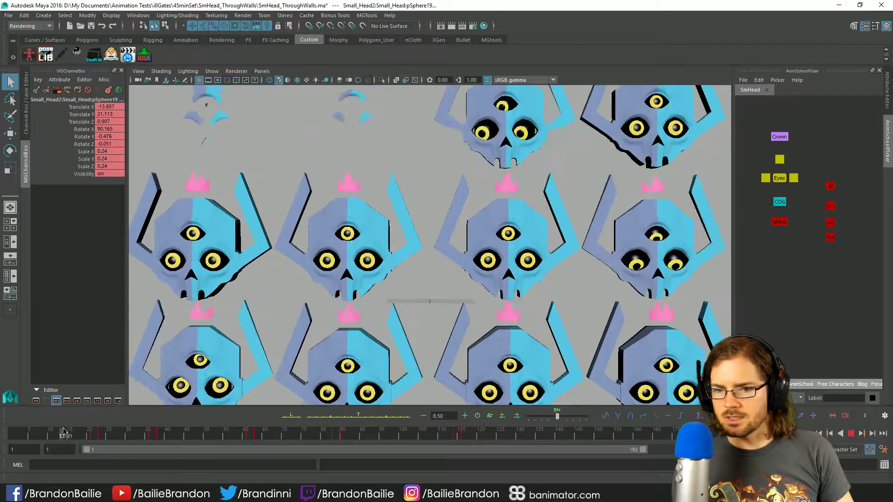
pyautogui.hotkey('alt', 'v')
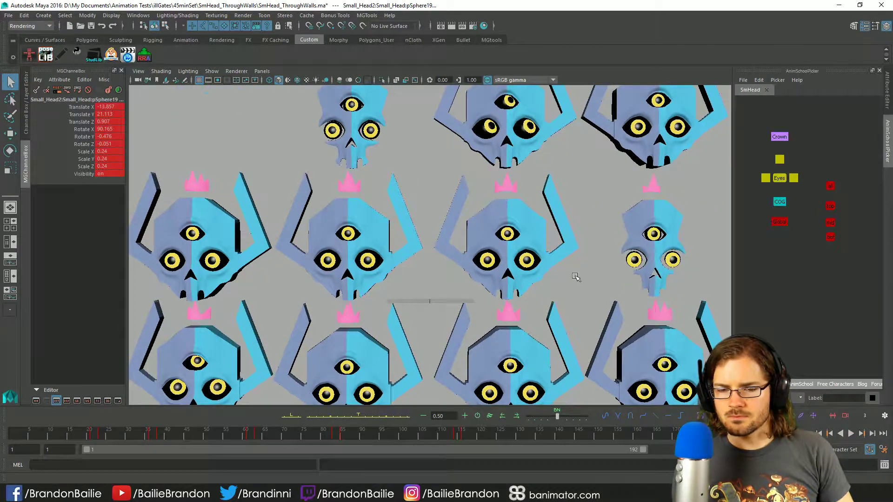
pyautogui.press('e')
pyautogui.moveTo(553, 227); pyautogui.dragTo(526, 228)
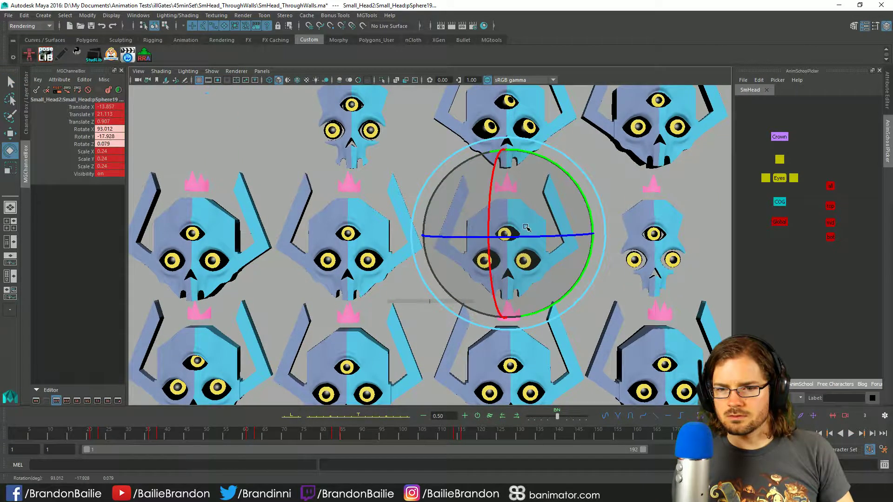
pyautogui.press('s')
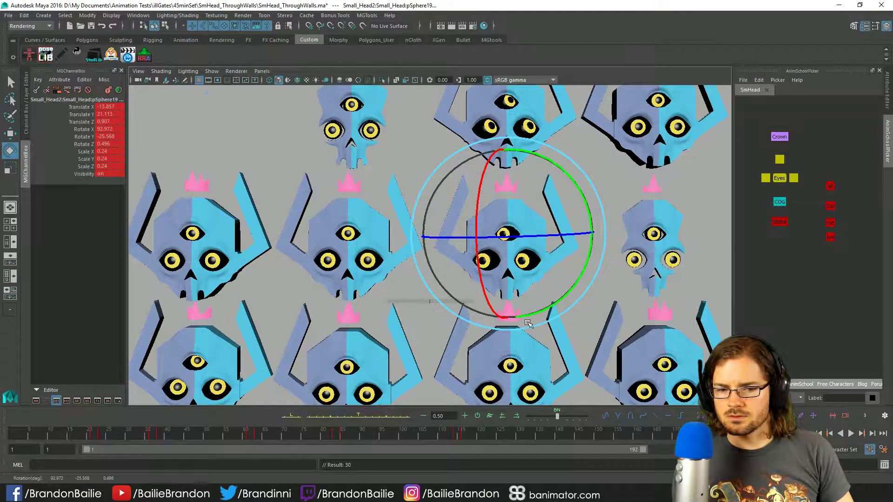
pyautogui.hotkey('alt', '.')
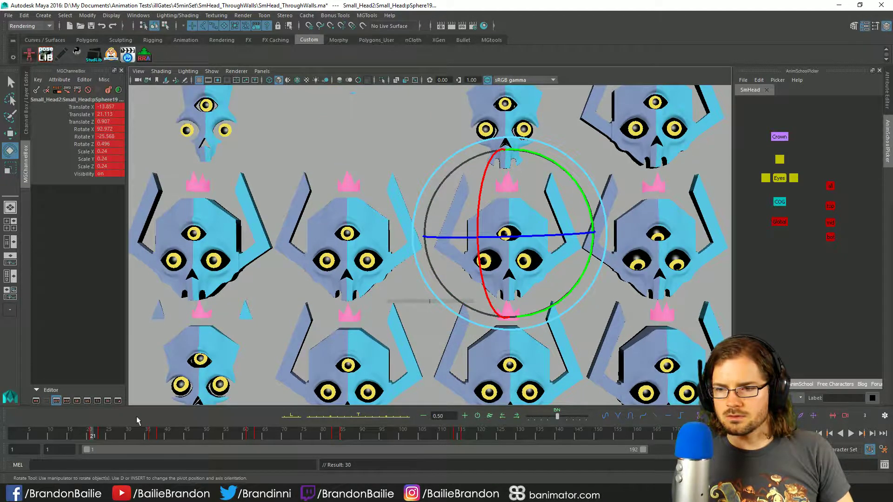
pyautogui.hotkey('alt', 'v')
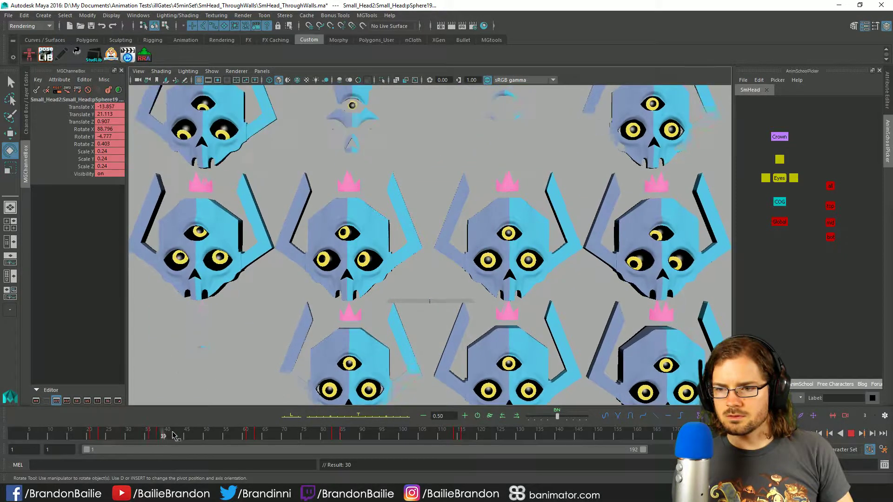
pyautogui.hotkey('alt', 'shift', 'v')
pyautogui.hotkey('alt', 'v')
# Step: Select the first middle-row head's eyes and key them at frame 1, rotated to about 72.6 in X, 34.3 in Y and 15.2 in Z
pyautogui.click(163, 265)
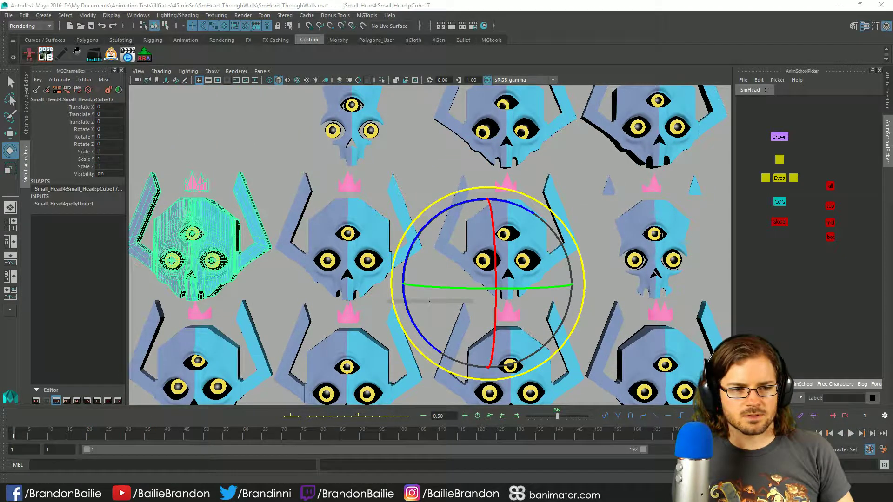
pyautogui.click(189, 314)
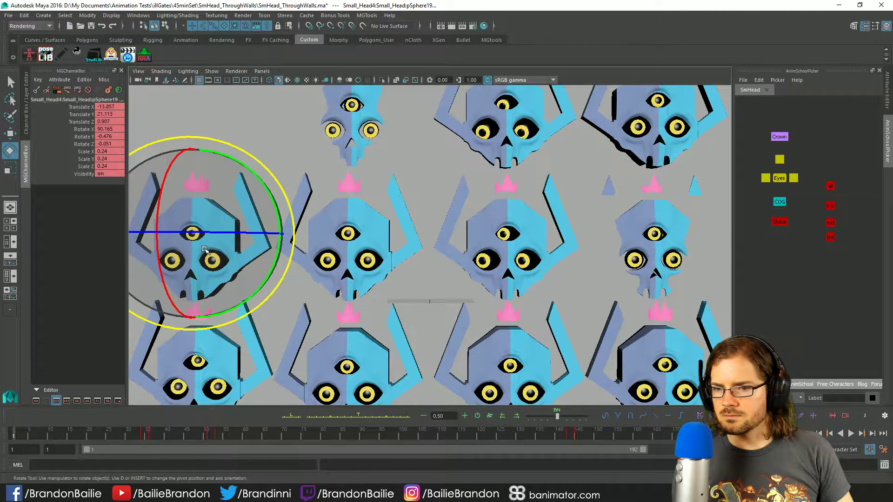
pyautogui.moveTo(214, 247); pyautogui.dragTo(261, 208)
pyautogui.press('q')
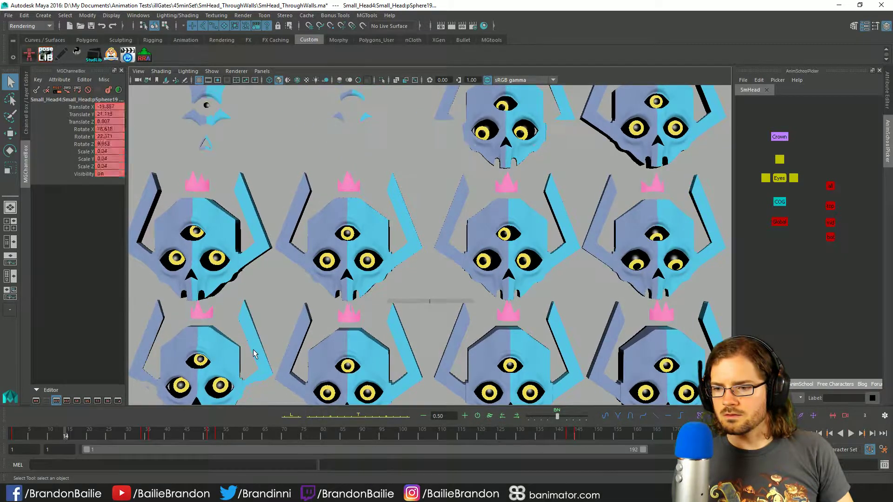
# Step: Key the eyes at frame 14, rotate them to about 78.4, 33.9 and 11.2 by frame 16, and play back the motion
pyautogui.press('e')
pyautogui.moveTo(244, 219); pyautogui.dragTo(250, 215)
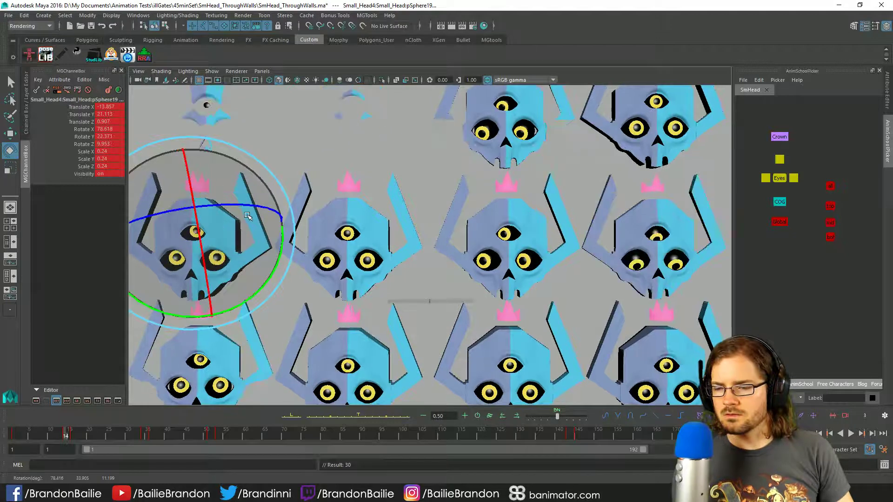
pyautogui.press('.')
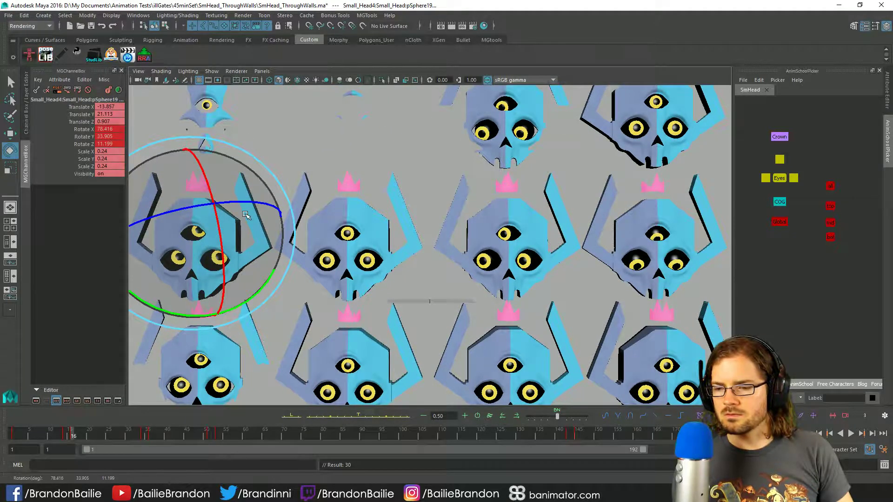
pyautogui.press('.')
pyautogui.press('.')
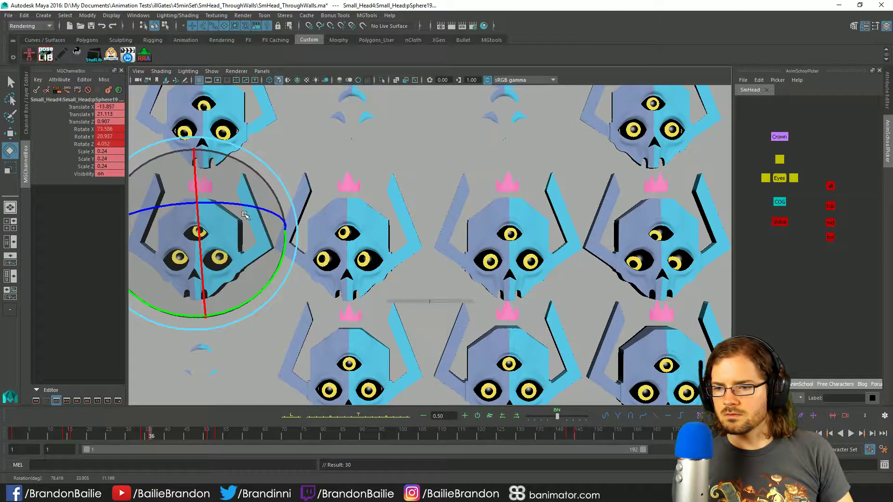
pyautogui.hotkey('alt', 'v')
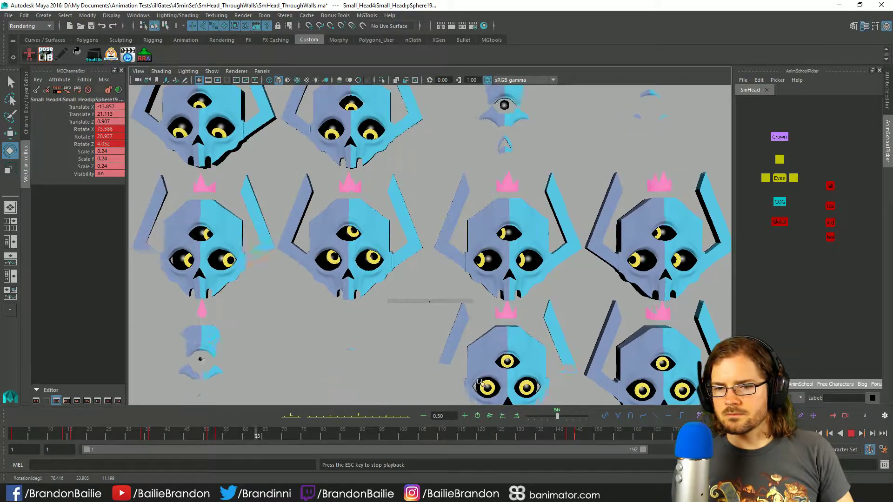
pyautogui.hotkey('alt', 'v')
pyautogui.hotkey('alt', 'shift', 'v')
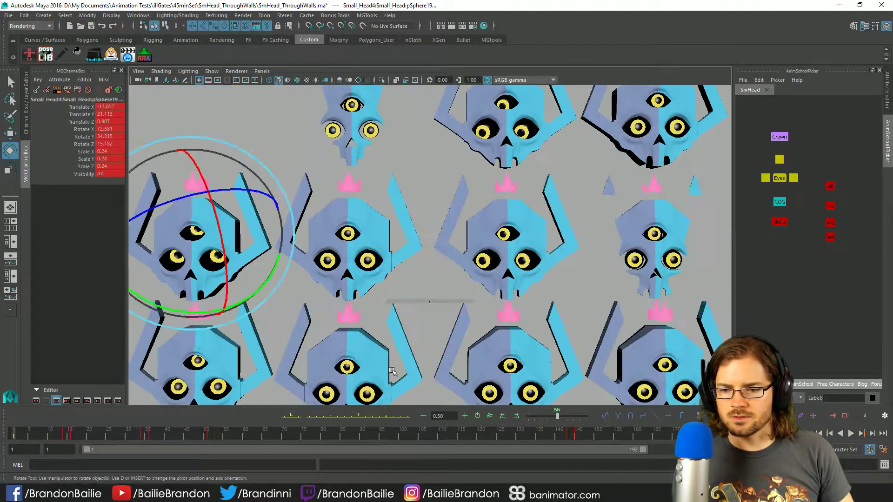
# Step: Select the second lower-row head's eyes and key them at frame 1, rotated to about 127.6 in X, 0.8 in Y and -6.2 in Z
pyautogui.click(346, 359)
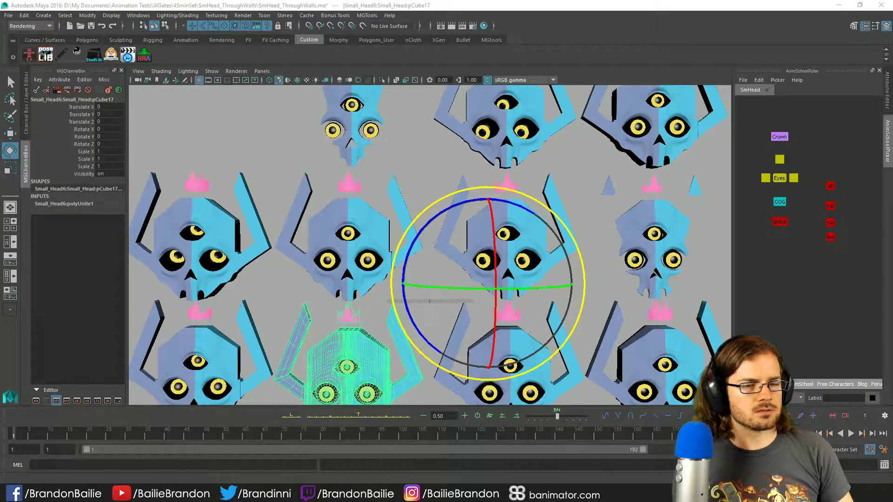
pyautogui.click(595, 5)
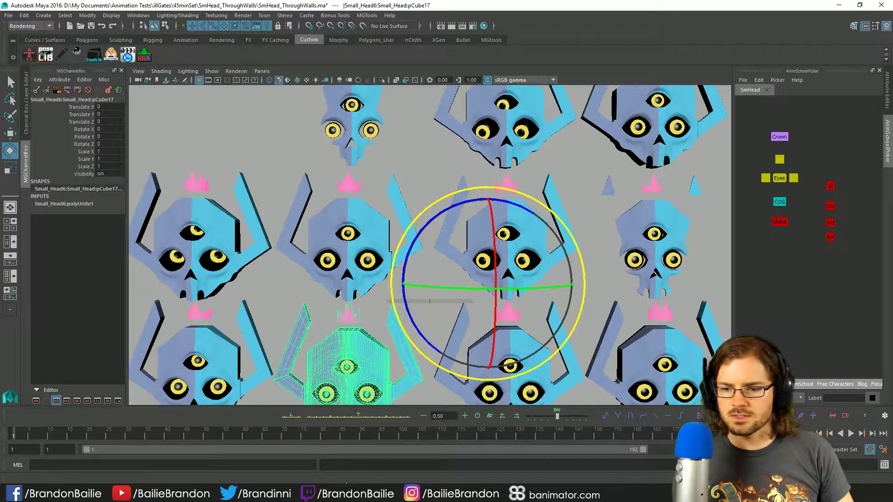
pyautogui.click(469, 6)
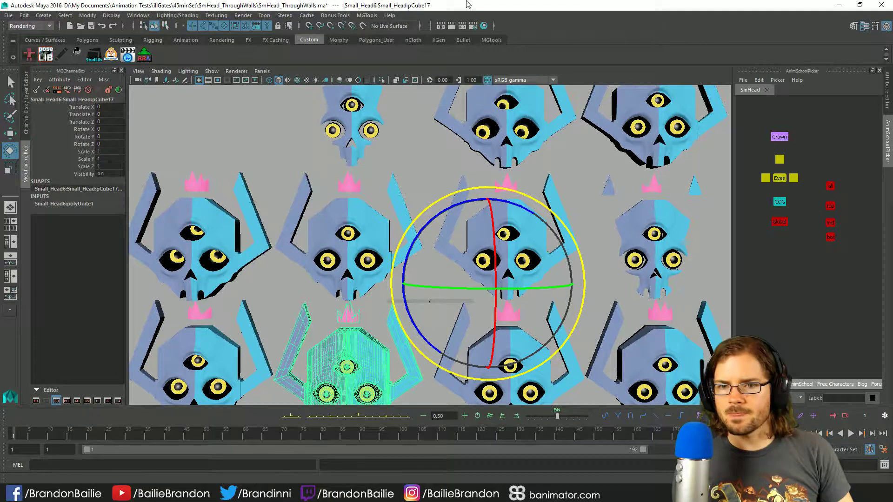
pyautogui.press('q')
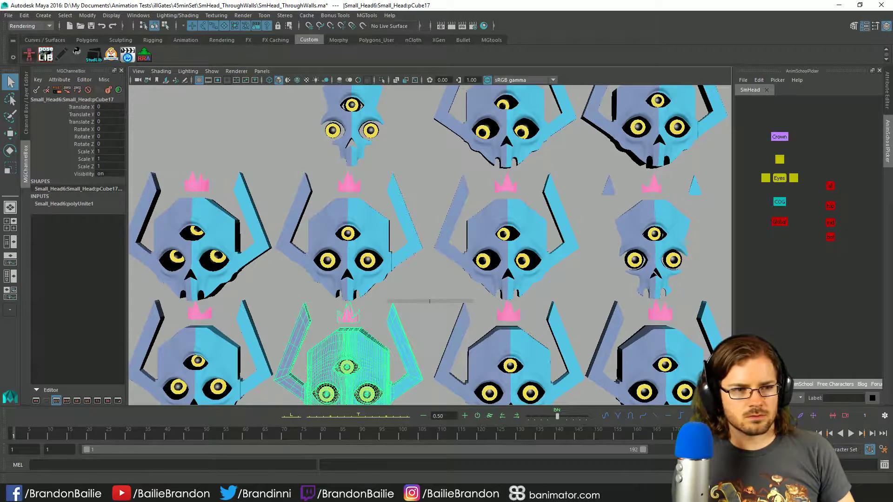
pyautogui.click(346, 367)
pyautogui.press('e')
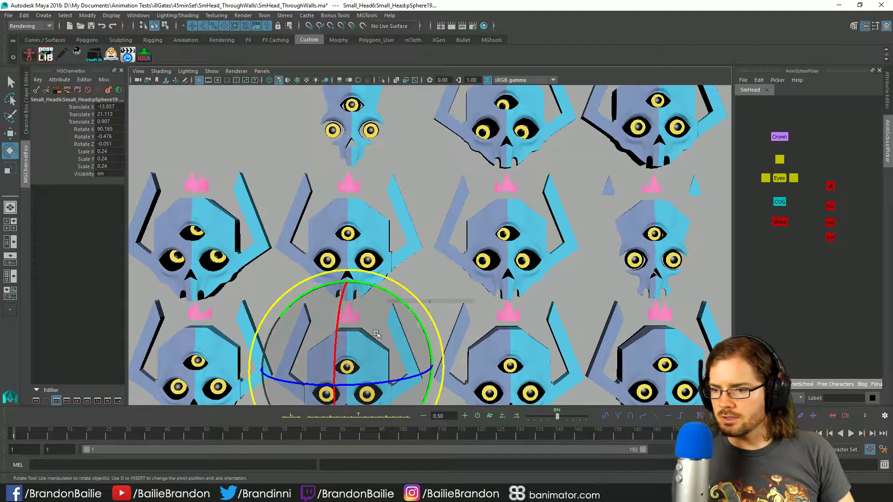
pyautogui.moveTo(268, 338); pyautogui.dragTo(365, 417)
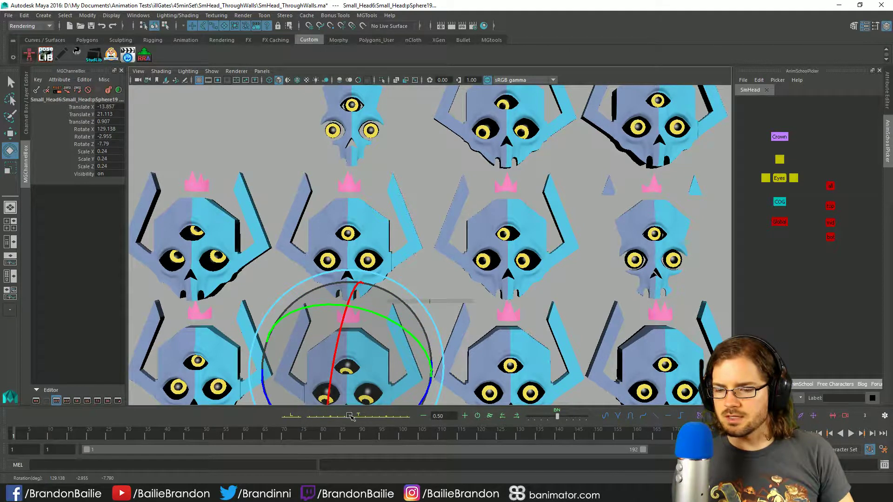
pyautogui.press('s')
pyautogui.press('q')
# Step: Hold the eyes' downward look, and key them at frame 24 at about 111.0 in X, -17.3 in Y and 1.2 in Z
pyautogui.hotkey('alt', 'v')
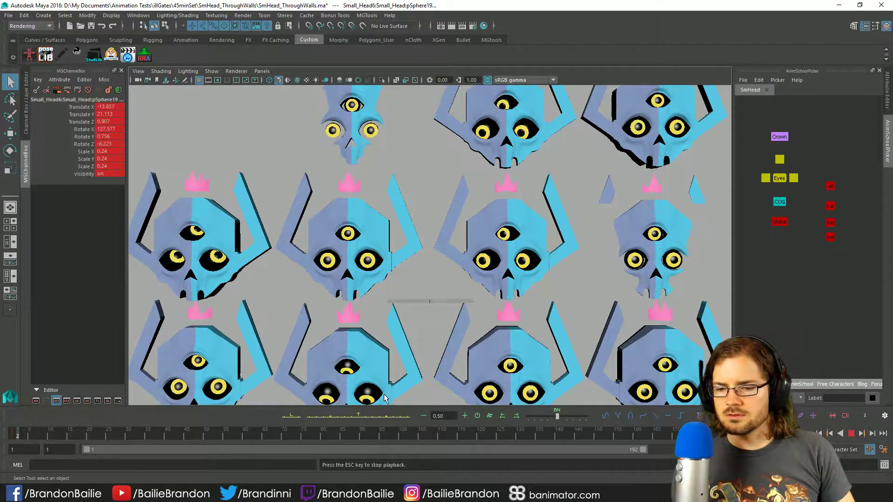
pyautogui.press('e')
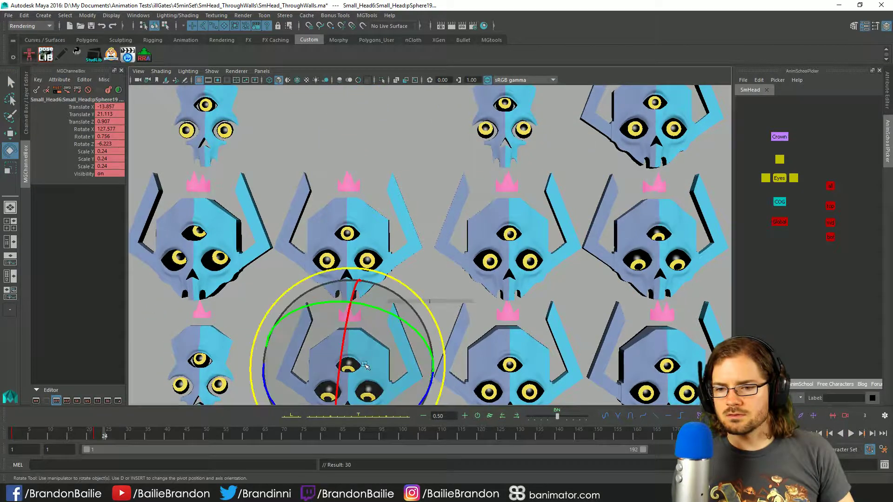
pyautogui.moveTo(366, 376); pyautogui.dragTo(330, 364)
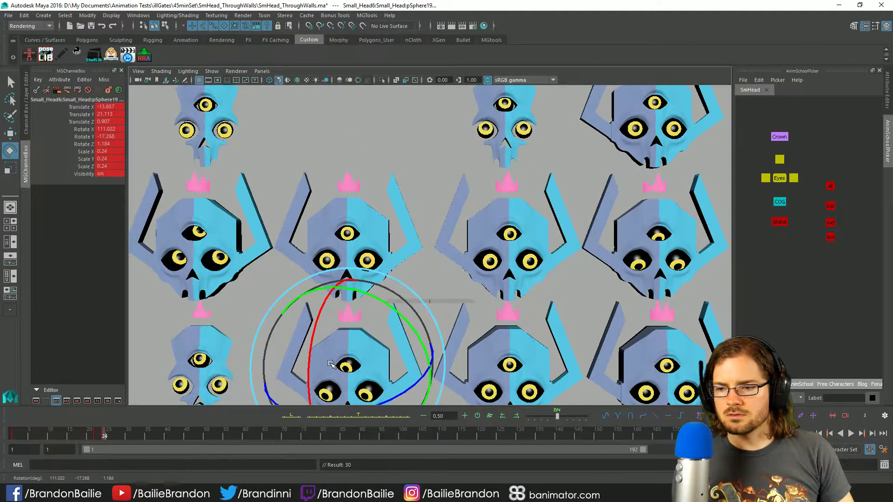
pyautogui.hotkey('alt', 'v')
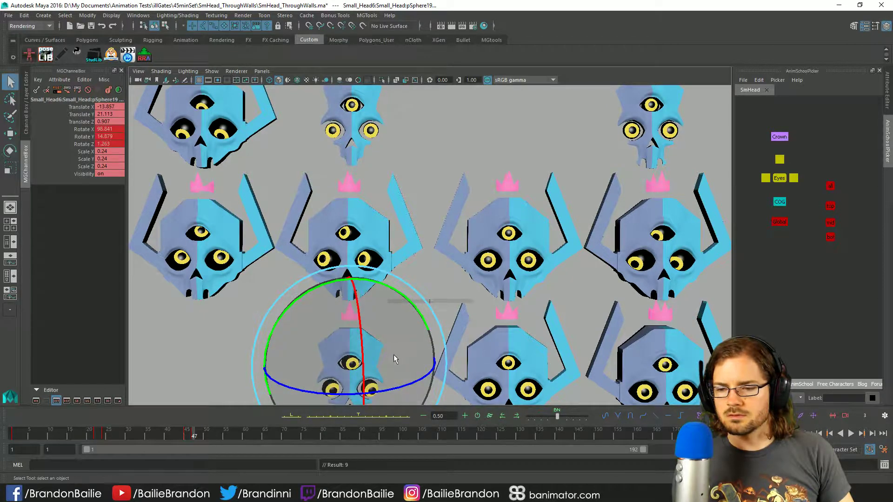
# Step: Hold the second lower-row head's eyes to about frame 101, and rotate them two frames on to about 86.1, -18.9 and 12.5
pyautogui.press('q')
pyautogui.hotkey('alt', 'v')
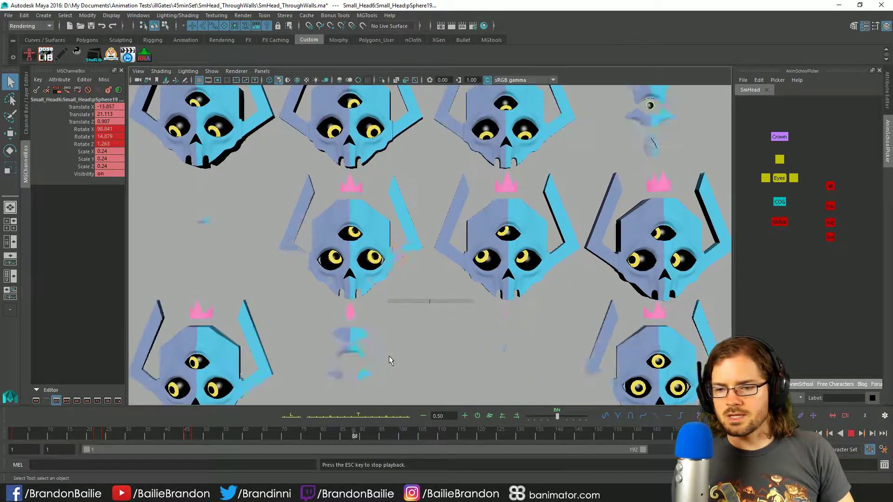
pyautogui.hotkey('alt', 'v')
pyautogui.hotkey('alt', '.')
pyautogui.hotkey('alt', '.')
pyautogui.press('s')
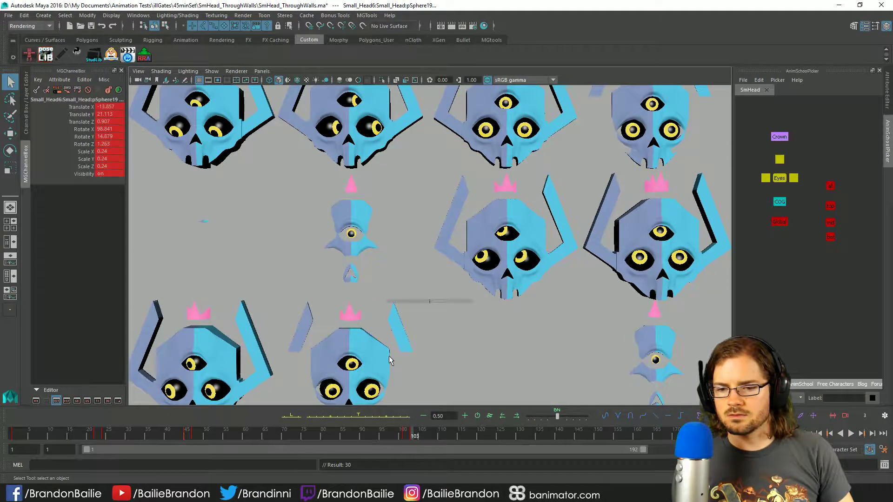
pyautogui.press('e')
pyautogui.moveTo(388, 357); pyautogui.dragTo(335, 351)
pyautogui.hotkey('alt', 'v')
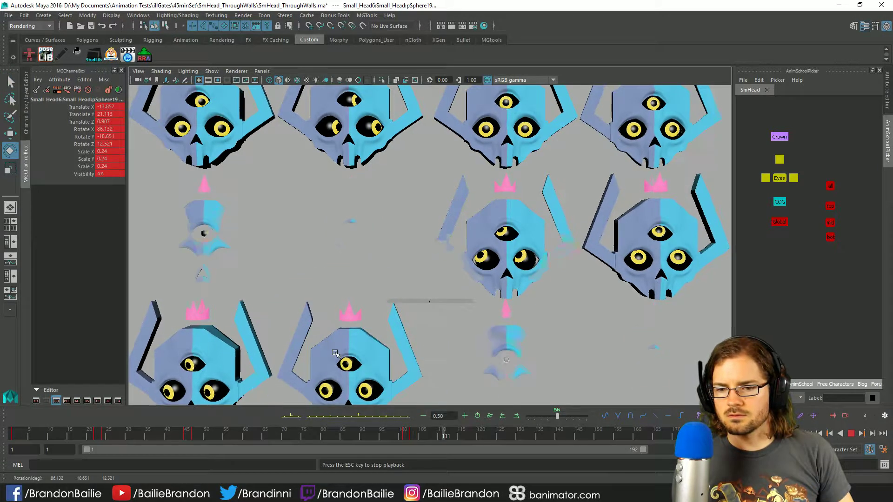
# Step: Rotate the eyes to about 75.6, 4.1 and 6.8, hold that look, and key about 79.5, 15.4 and -0.1 at frame 157
pyautogui.hotkey('alt', 'v')
pyautogui.hotkey('alt', '.')
pyautogui.hotkey('alt', '.')
pyautogui.moveTo(335, 352); pyautogui.dragTo(371, 335)
pyautogui.hotkey('alt', 'v')
pyautogui.hotkey('alt', 'v')
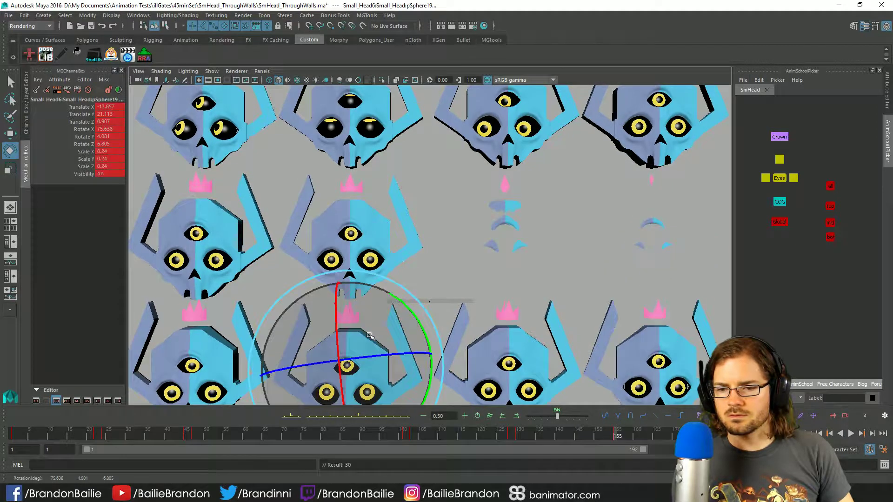
pyautogui.press('q')
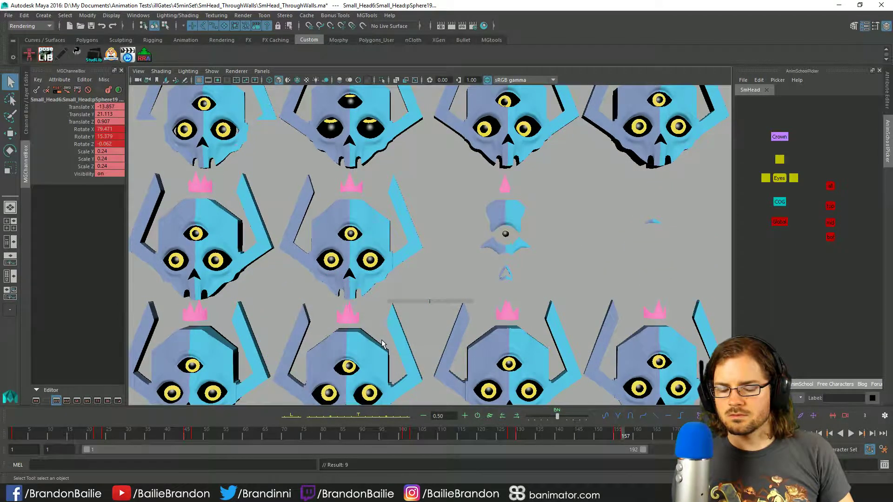
# Step: Rotate the eyes to about 88.0, 9.5 and 1.1 near the timeline's end, return them to the opening look, and play back
pyautogui.hotkey('alt', 'v')
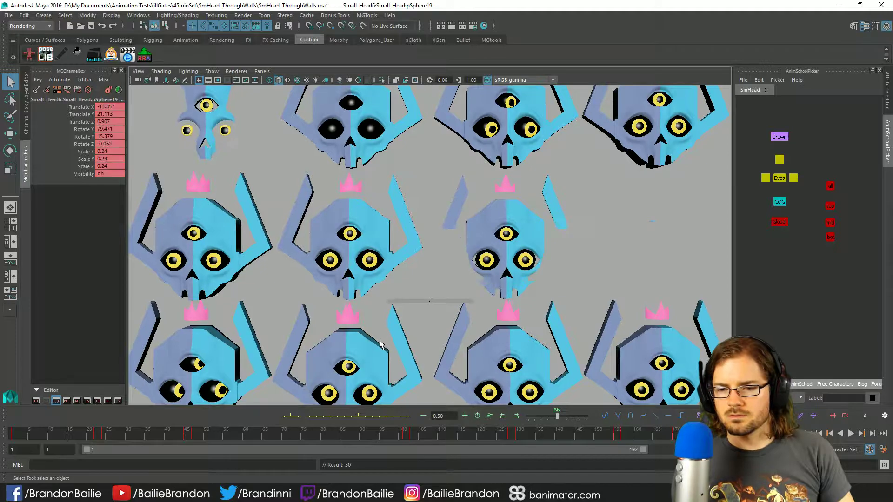
pyautogui.press('e')
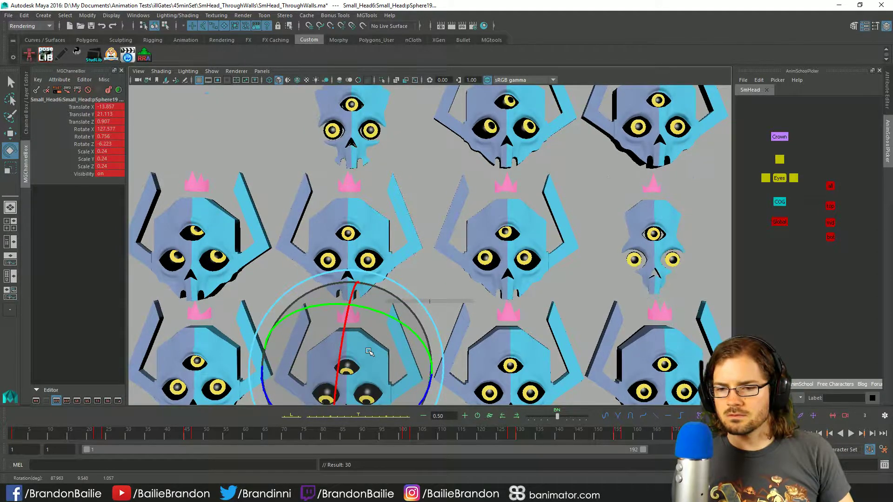
pyautogui.hotkey('alt', 'v')
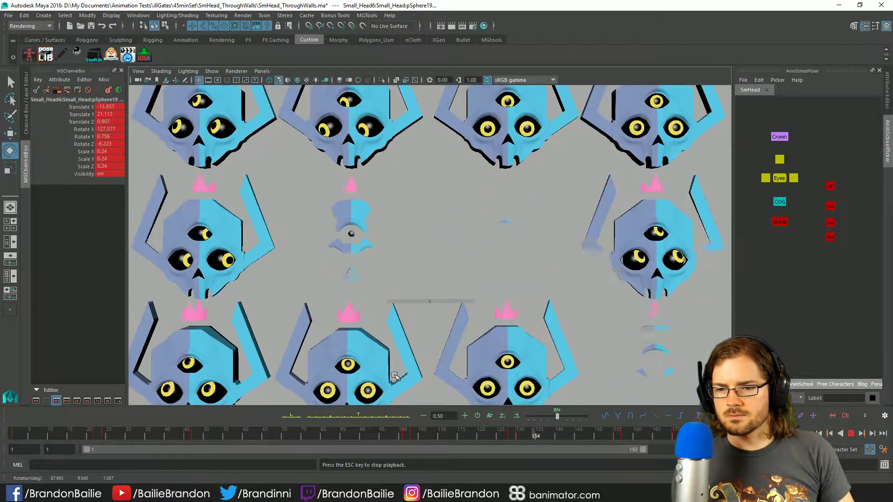
pyautogui.hotkey('alt', 'v')
# Step: Select the third lower-row head's eyes and key them at frame 1, rotated to about 63.2 in X, -18.6 in Y and 7.3 in Z
pyautogui.click(515, 362)
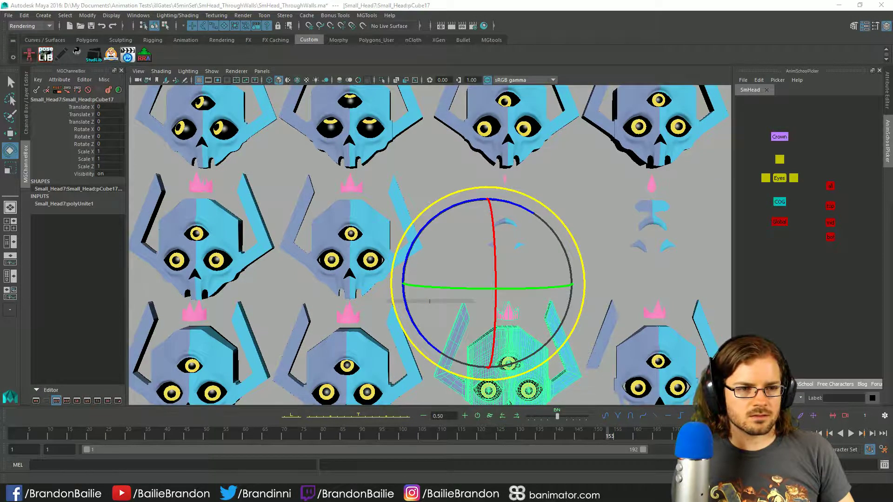
pyautogui.press('Up')
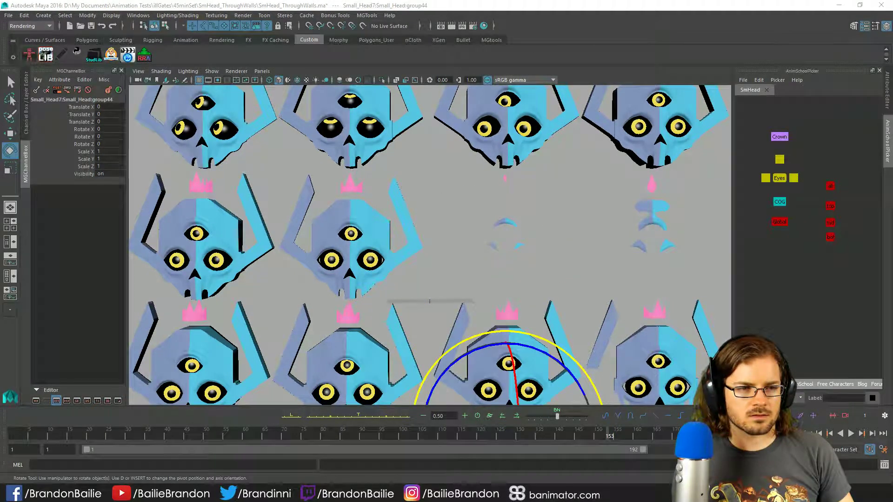
pyautogui.press('Down')
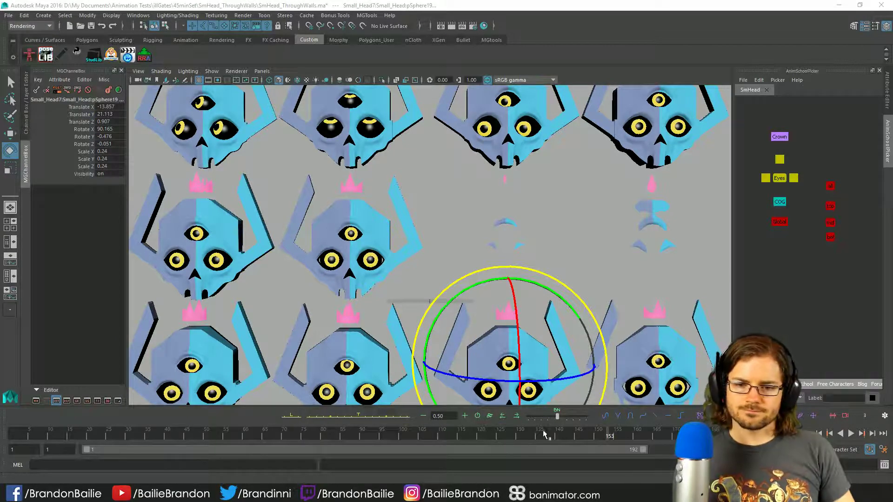
pyautogui.hotkey('alt', 'shift', 'v')
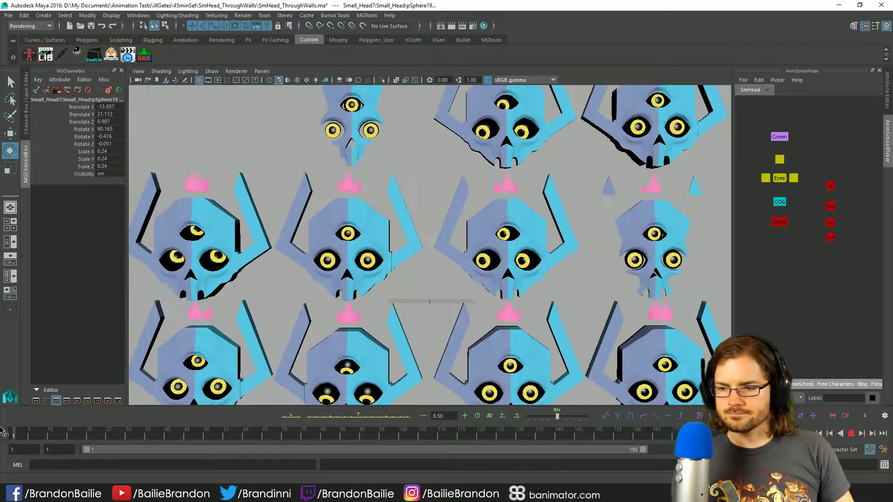
pyautogui.press('q')
pyautogui.hotkey('alt', 'v')
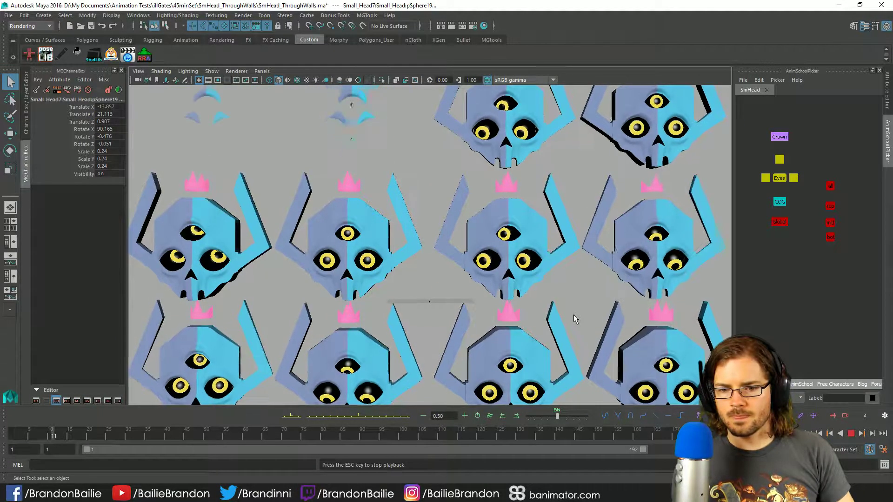
pyautogui.hotkey('alt', 'shift', 'v')
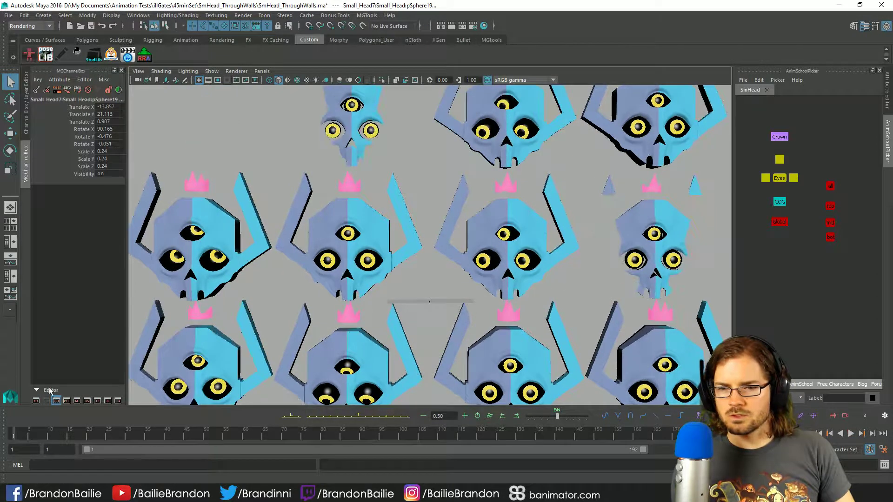
pyautogui.press('e')
pyautogui.moveTo(539, 394); pyautogui.dragTo(477, 399)
pyautogui.press('q')
pyautogui.press('s')
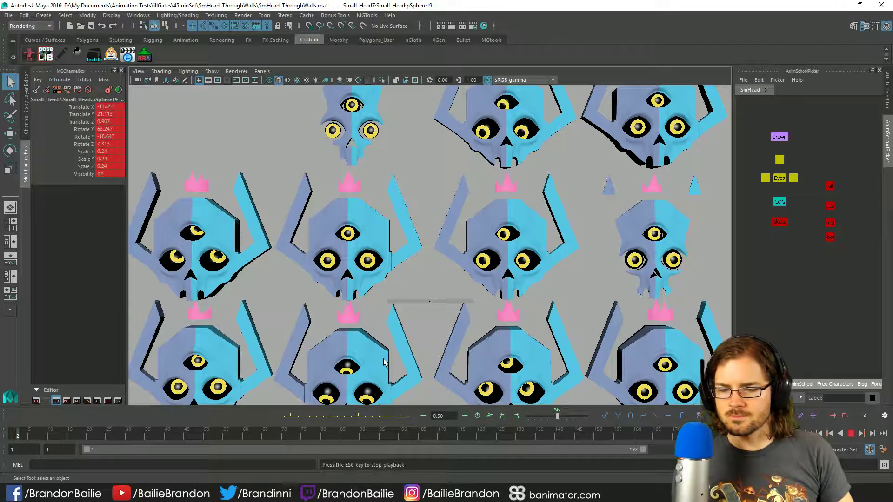
# Step: Hold the eyes' opening look, and rotate them to about 62.0 in X, -5.0 in Y and 4.0 in Z at frame 18
pyautogui.hotkey('alt', 'v')
pyautogui.hotkey('alt', 'v')
pyautogui.press('e')
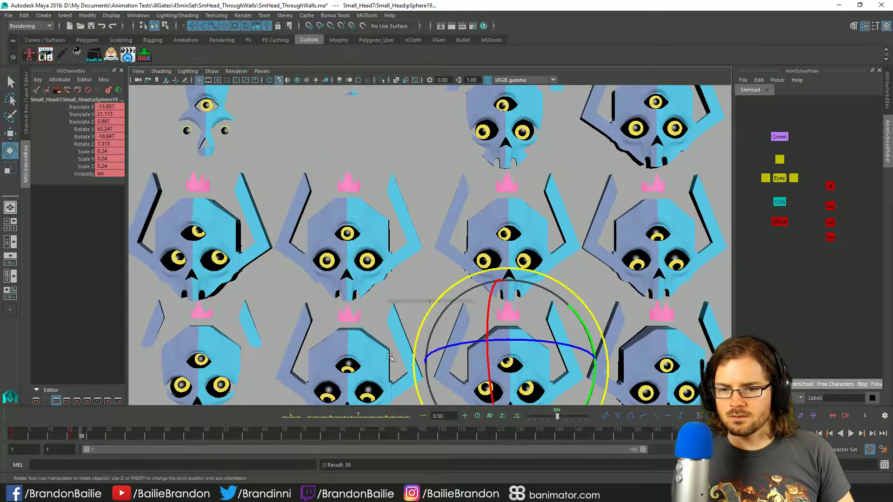
pyautogui.moveTo(531, 393); pyautogui.dragTo(474, 372)
pyautogui.press('q')
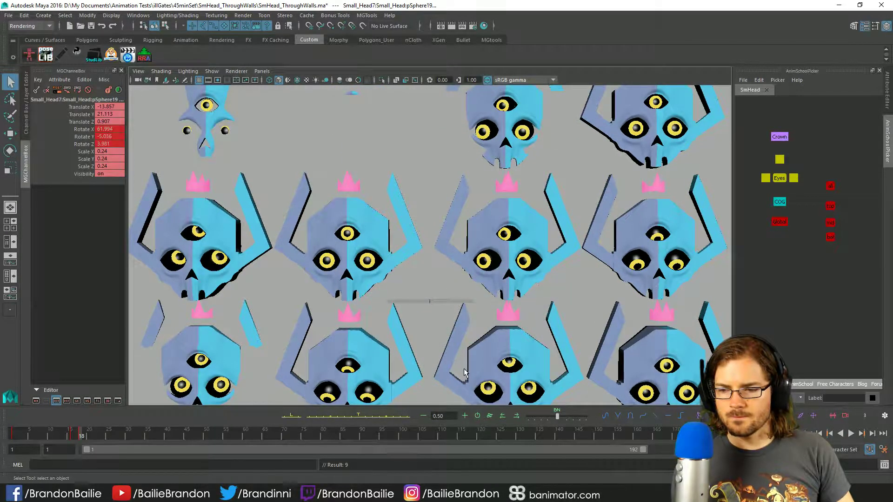
# Step: Key the eyes at frame 32, rotated to about 64.3 in X, 13.2 in Y and -9.6 in Z
pyautogui.hotkey('alt', 'v')
pyautogui.press('e')
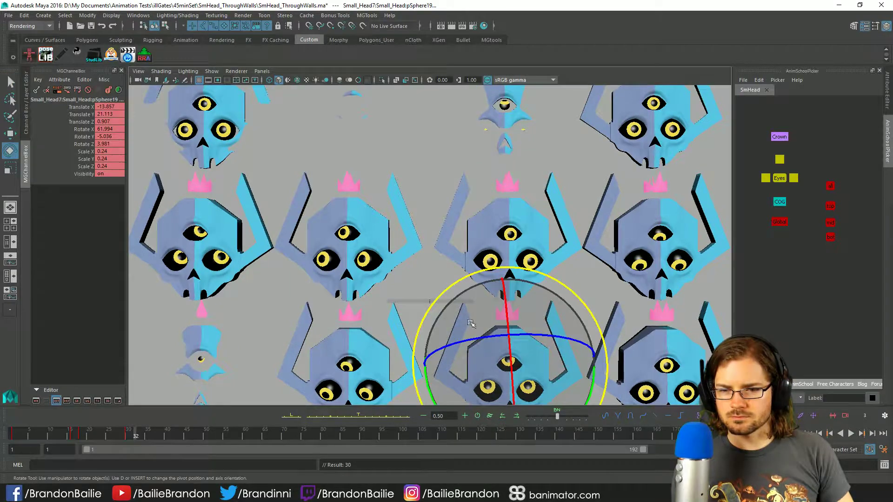
pyautogui.moveTo(463, 372); pyautogui.dragTo(501, 317)
pyautogui.press('s')
pyautogui.press('q')
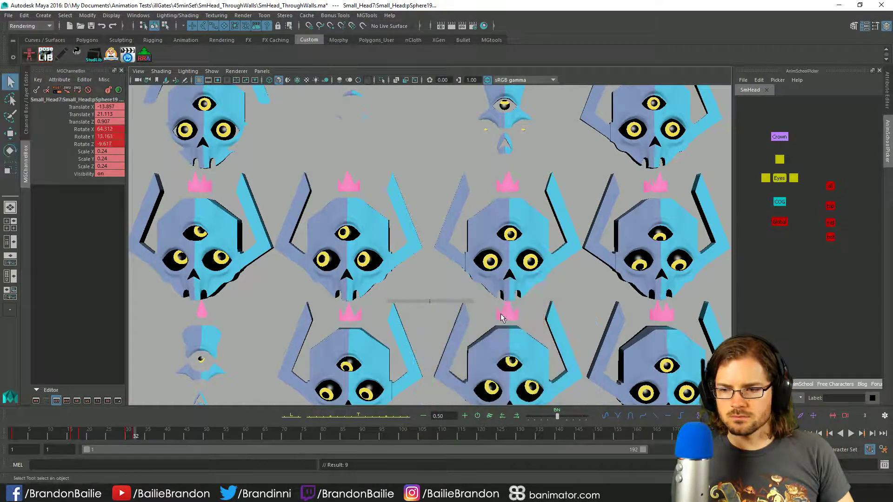
# Step: Hold the eyes' look, and key them around frame 51 at about 75.1 in X, 28.0 in Y and -15.9 in Z
pyautogui.hotkey('alt', 'v')
pyautogui.hotkey('alt', 'v')
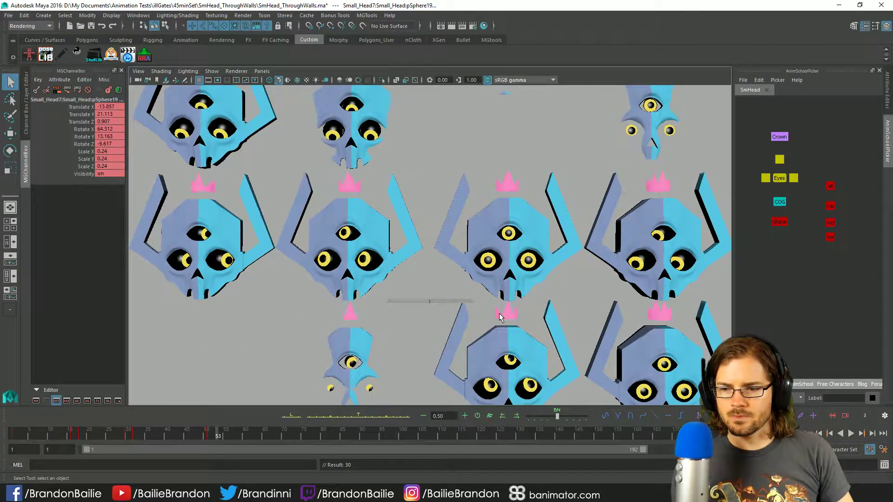
pyautogui.press('e')
pyautogui.moveTo(499, 314); pyautogui.dragTo(524, 321)
pyautogui.press('s')
pyautogui.press('q')
# Step: Key the eyes around frame 74, rotated to about 102.3 in X, 23.3 in Y and -7.6 in Z
pyautogui.hotkey('alt', 'v')
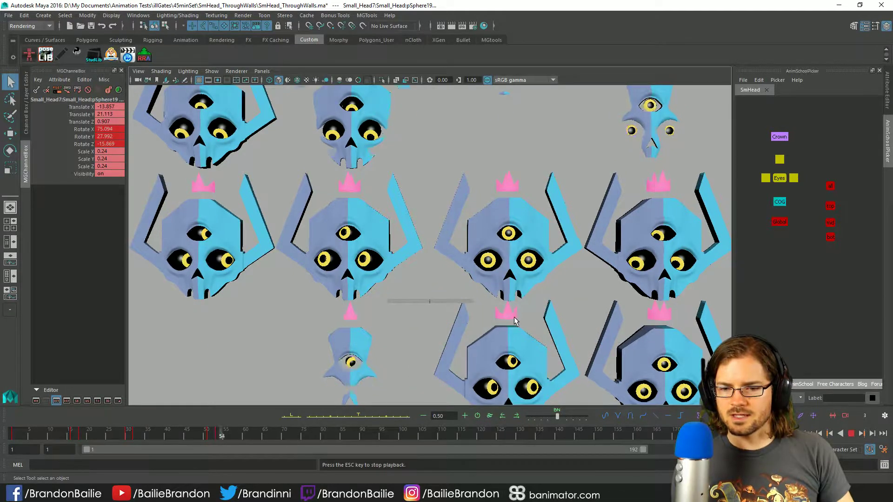
pyautogui.hotkey('alt', 'v')
pyautogui.press('e')
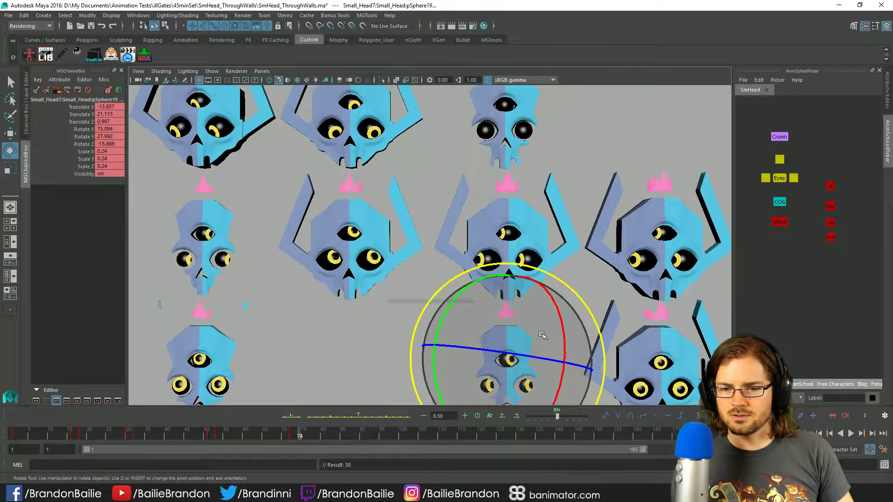
pyautogui.moveTo(547, 332); pyautogui.dragTo(540, 358)
pyautogui.press('s')
# Step: Rotate the eyes down to about 122.8 in X, -13.4 in Y and -7.1 in Z around frame 125, and play back the motion
pyautogui.hotkey('alt', 'v')
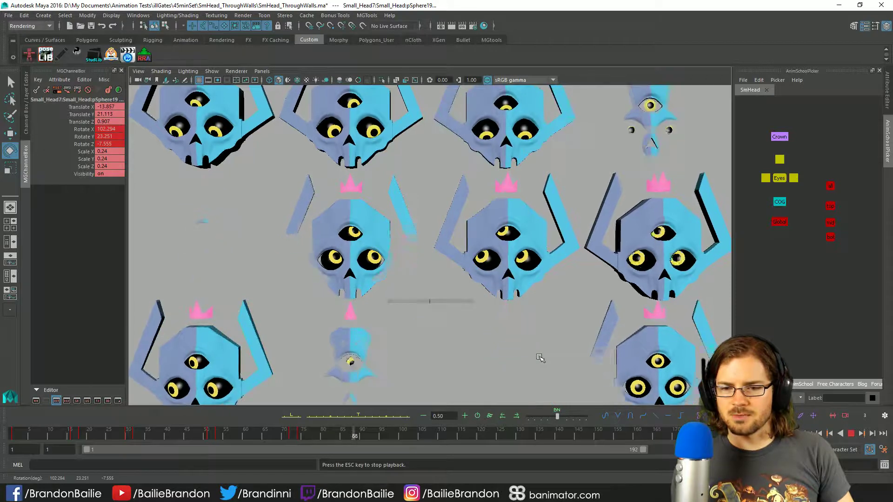
pyautogui.hotkey('alt', 'v')
pyautogui.press('e')
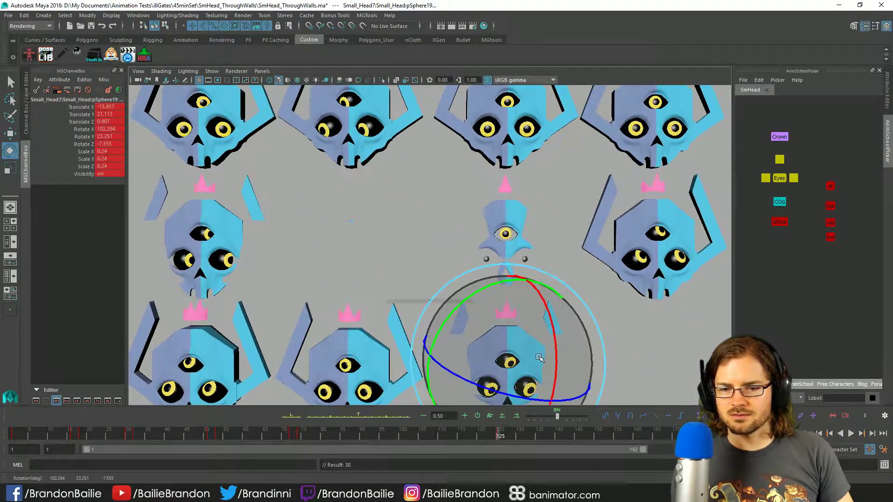
pyautogui.moveTo(540, 358); pyautogui.dragTo(483, 393)
pyautogui.press('q')
pyautogui.hotkey('alt', 'v')
pyautogui.hotkey('alt', 'v')
pyautogui.press('e')
pyautogui.press('q')
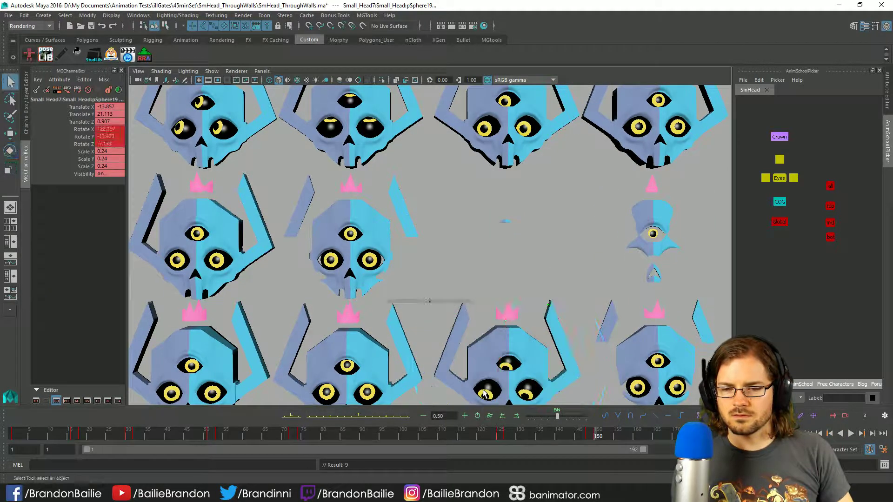
# Step: Hold the downward look to about frame 163, and try rotating the eyes to about 109.0, -30.3 and -11.8
pyautogui.hotkey('alt', 'v')
pyautogui.hotkey('alt', 'v')
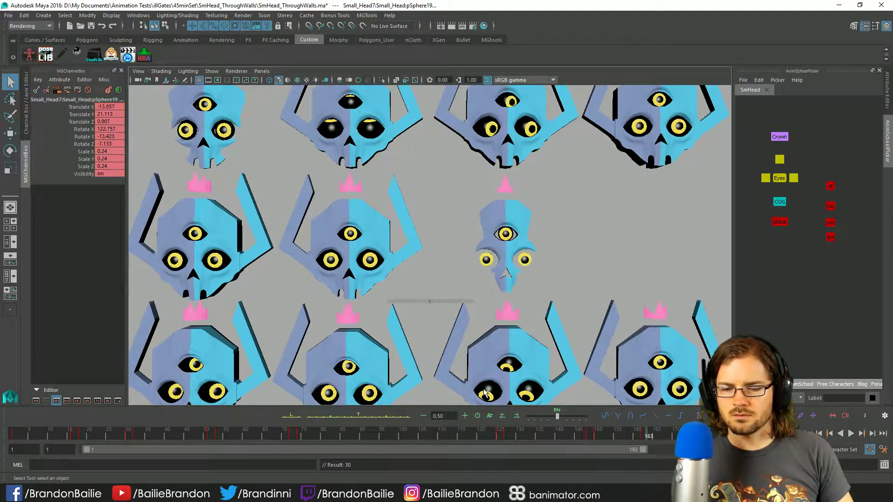
pyautogui.press('e')
pyautogui.moveTo(493, 382); pyautogui.dragTo(458, 358)
pyautogui.hotkey('alt', 'shift', 'v')
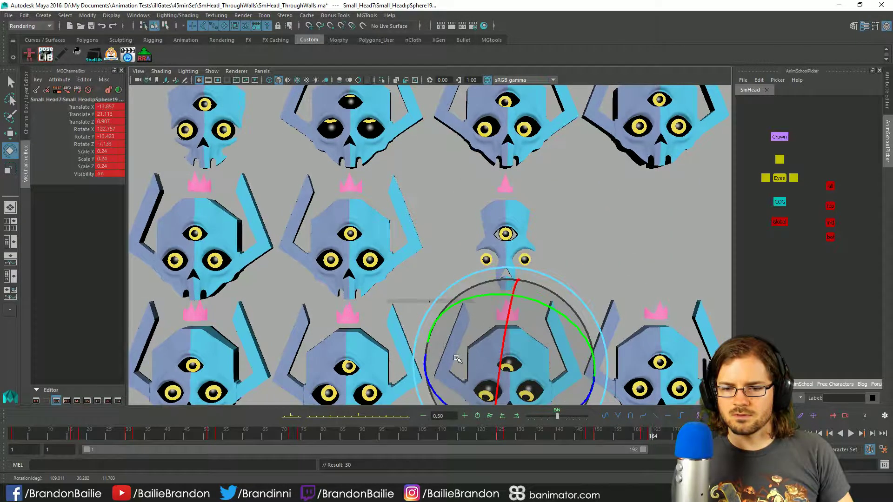
# Step: Return the eyes to about 63.2, -18.6 and 7.3 near the timeline's end, and play back the animation
pyautogui.moveTo(457, 359); pyautogui.dragTo(484, 350)
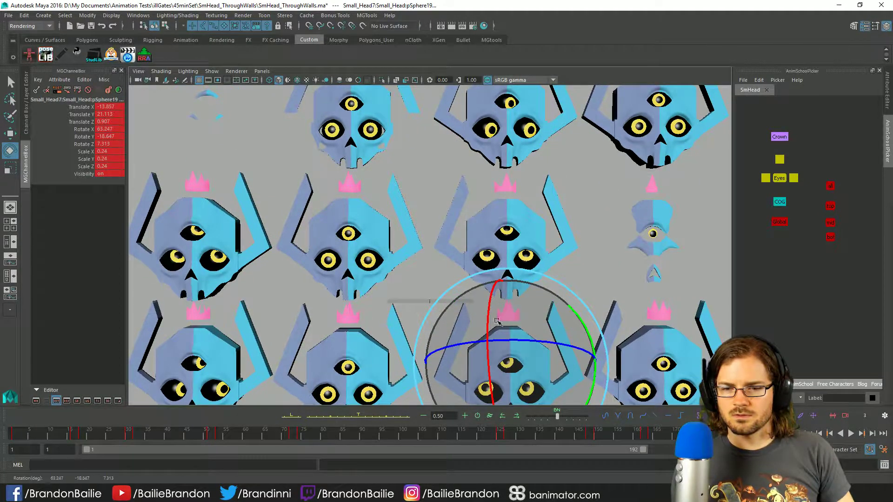
pyautogui.moveTo(497, 321); pyautogui.dragTo(475, 334)
pyautogui.press('q')
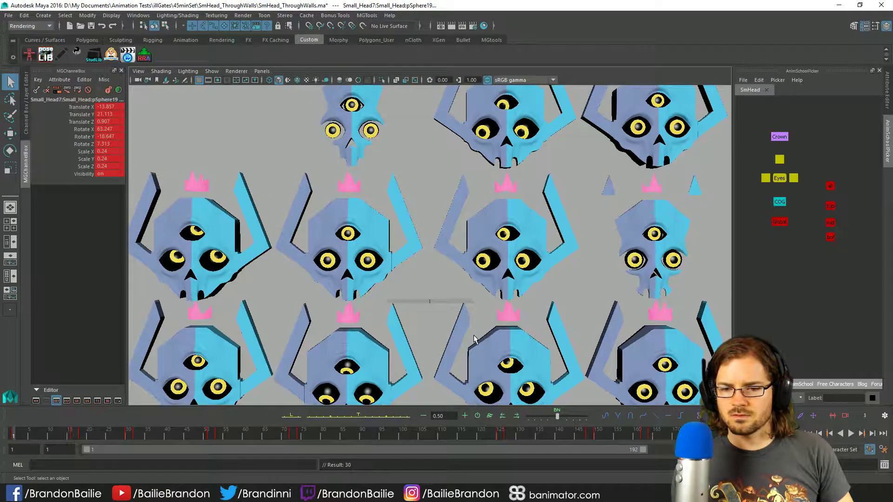
pyautogui.hotkey('alt', 'v')
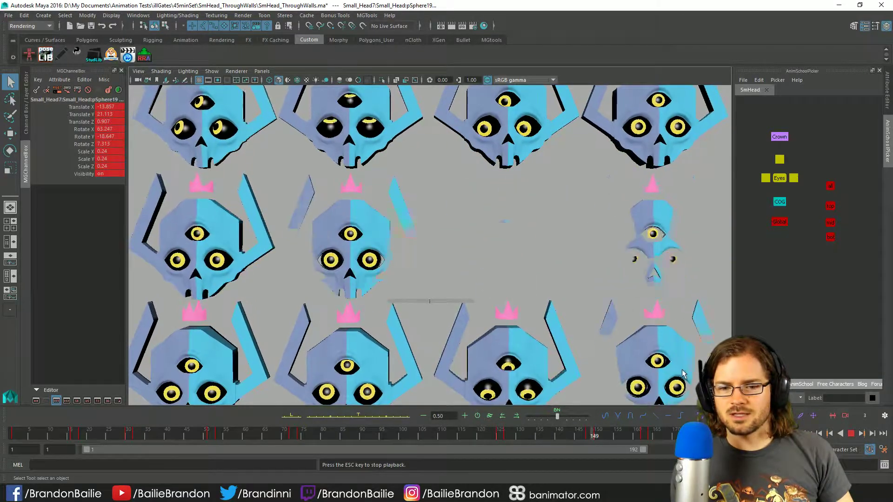
pyautogui.hotkey('alt', 'v')
# Step: Select the fourth lower-row head's eyes and rotate them to about 80.7 in X, -14.4 in Y and -2.5 in Z
pyautogui.click(663, 364)
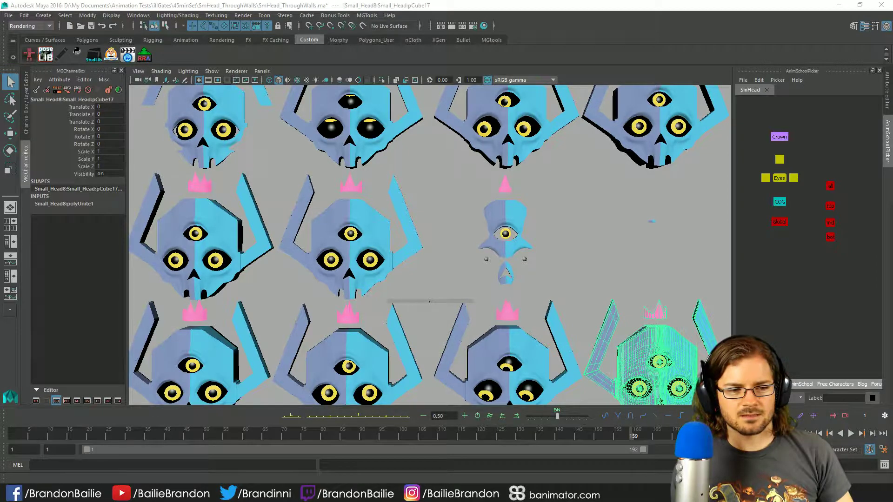
pyautogui.press('Up')
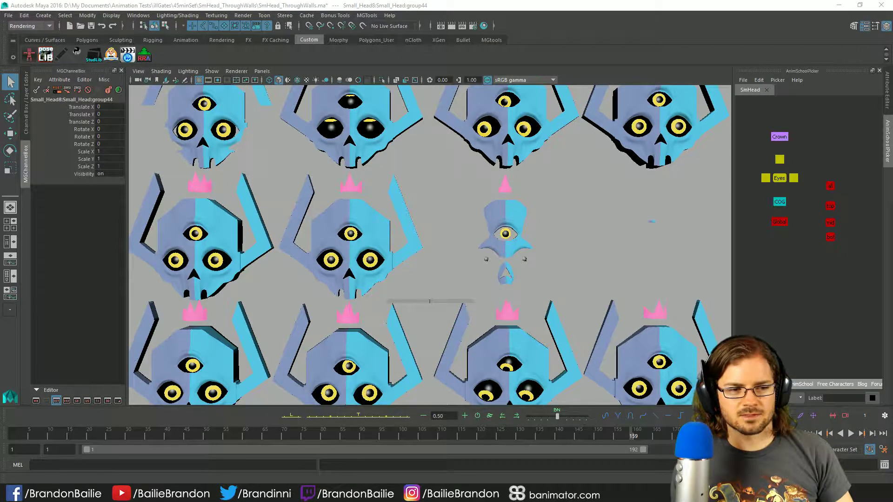
pyautogui.click(644, 346)
pyautogui.press('e')
pyautogui.moveTo(683, 354); pyautogui.dragTo(658, 369)
pyautogui.press('q')
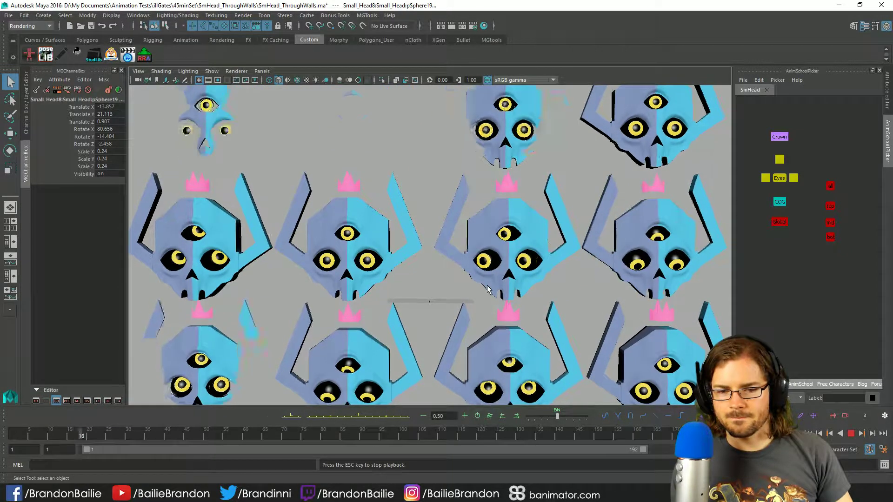
# Step: Stop playback and select the scene camera followed by an eye of the fourth lower-row head
pyautogui.click(652, 389)
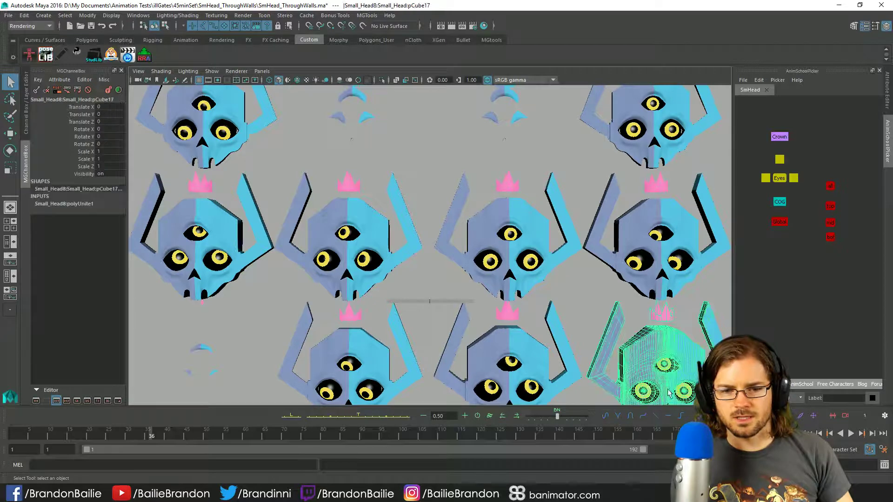
pyautogui.scroll(3, 568, 319)
pyautogui.press('f')
pyautogui.scroll(-10, 543, 315)
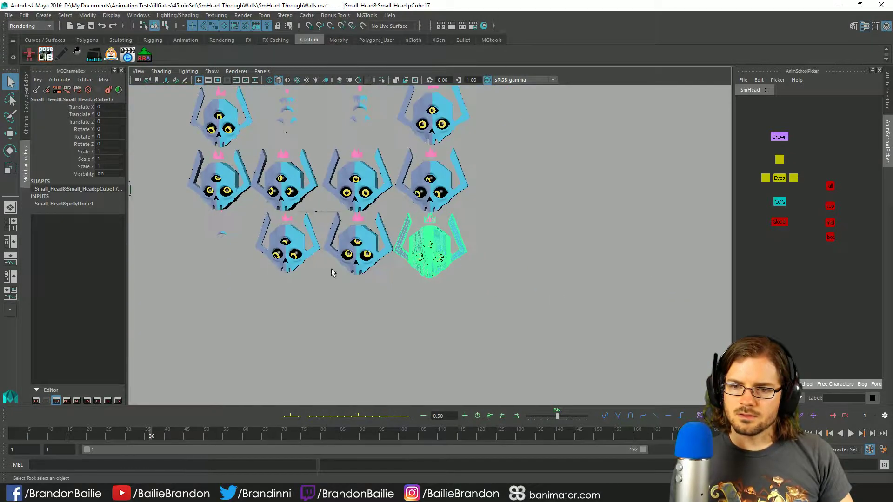
pyautogui.keyDown('alt'); pyautogui.moveTo(331, 269); pyautogui.dragTo(374, 311); pyautogui.keyUp('alt')
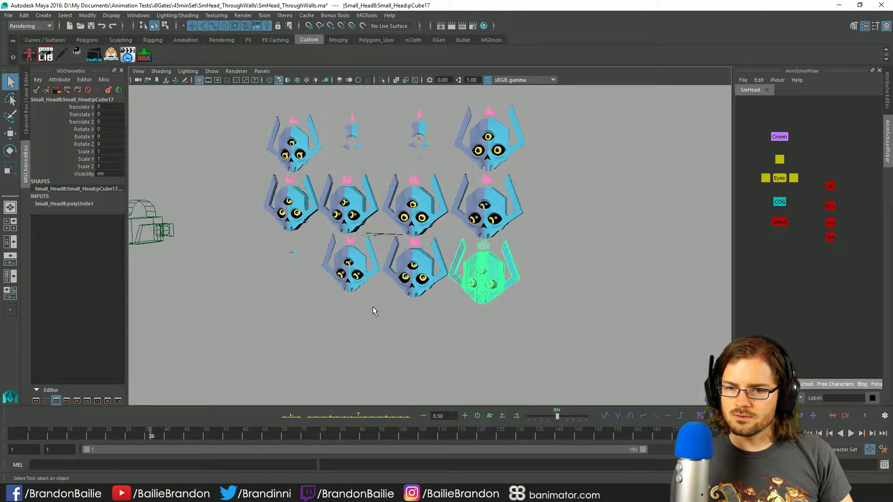
pyautogui.click(243, 191)
pyautogui.click(164, 229)
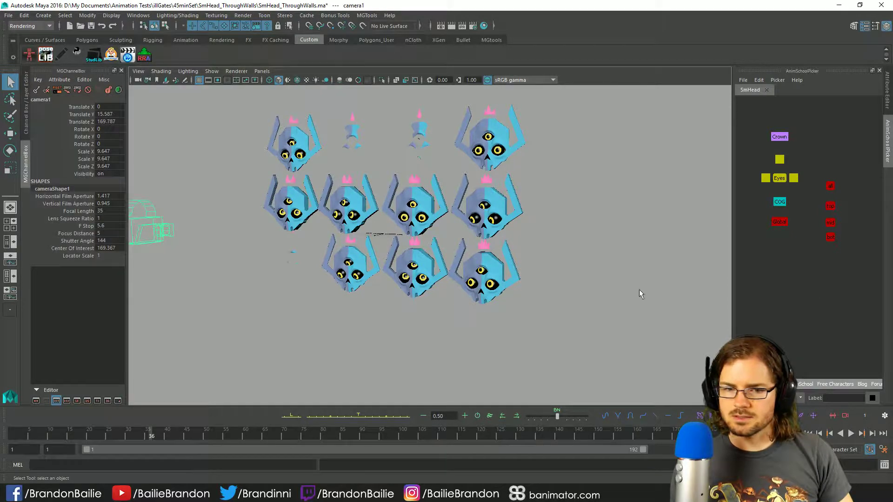
pyautogui.click(293, 252)
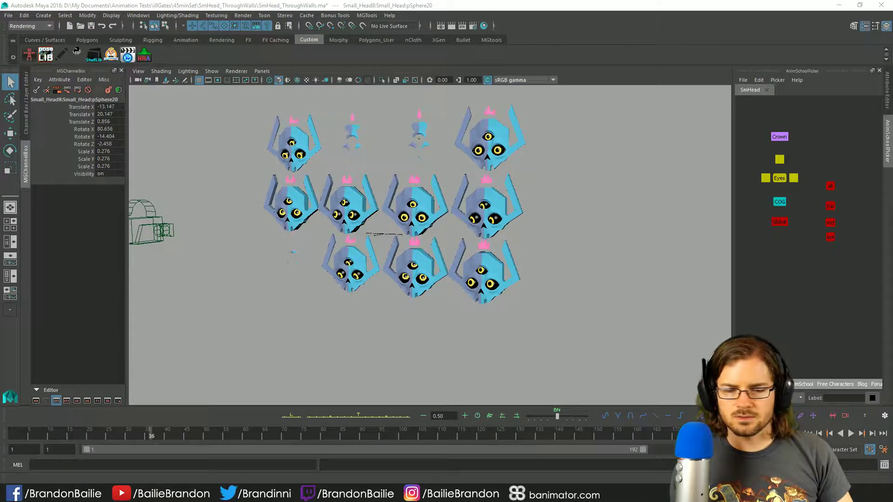
pyautogui.press('e')
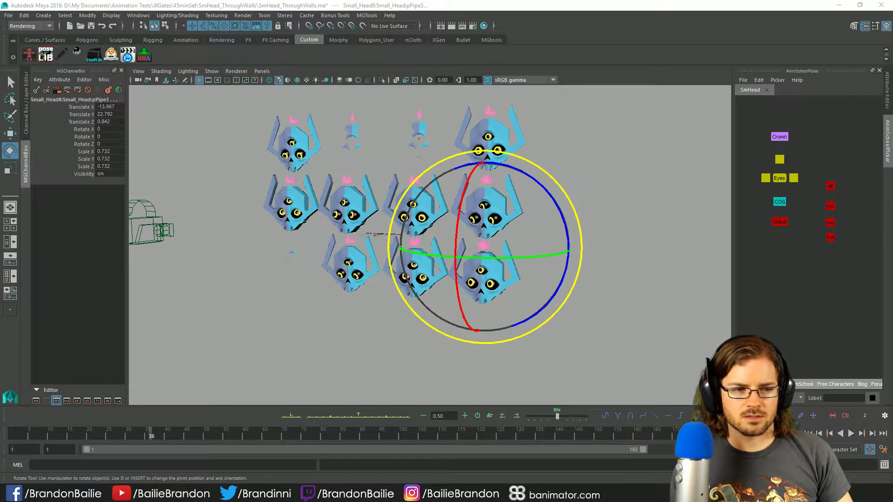
pyautogui.hotkey('ctrl', 'z')
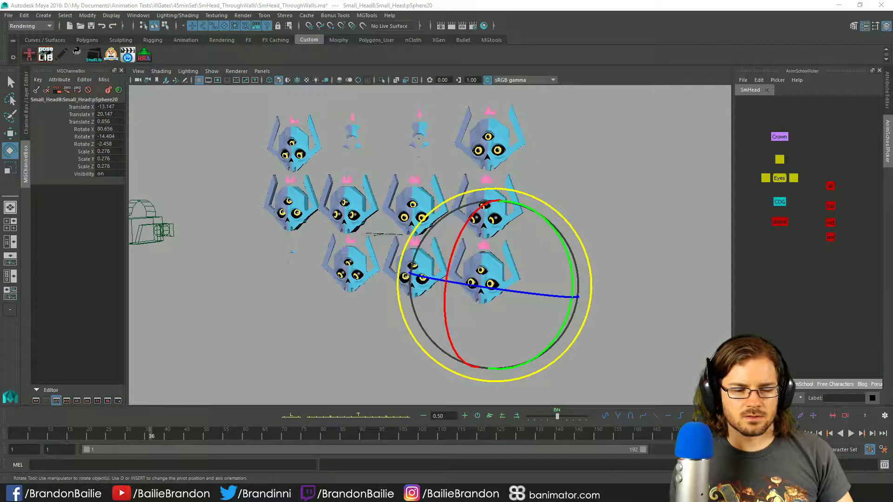
pyautogui.click(157, 221)
pyautogui.hotkey('ctrl', 'z')
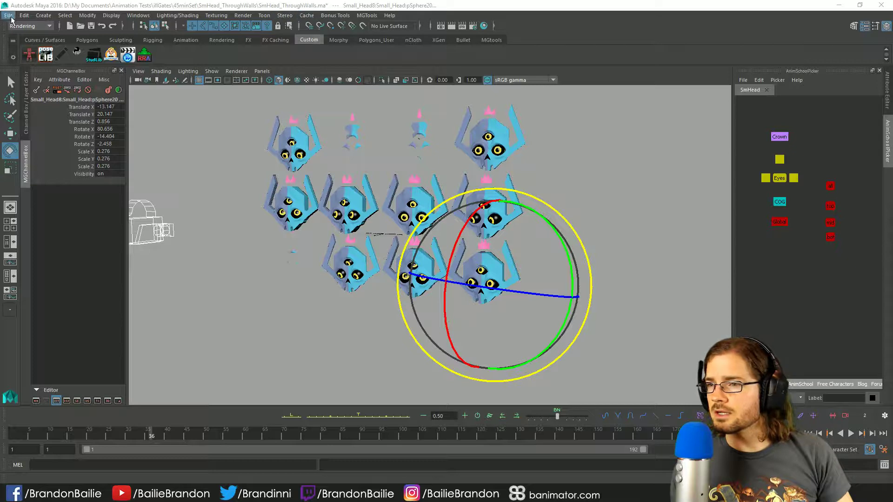
# Step: Switch to the Animation menu set and try an aim constraint from the camera to the eye, with Maintain offset off and an aim vector of 1, 0, 0
pyautogui.click(28, 25)
pyautogui.click(26, 46)
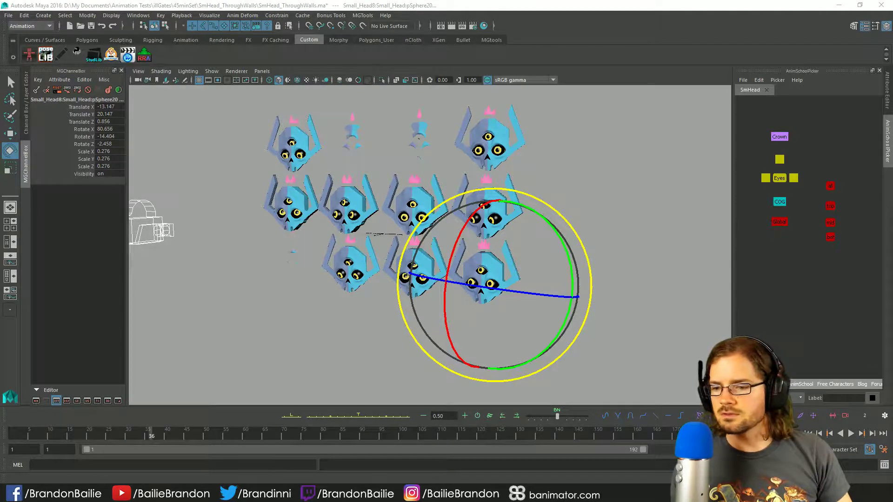
pyautogui.click(503, 4)
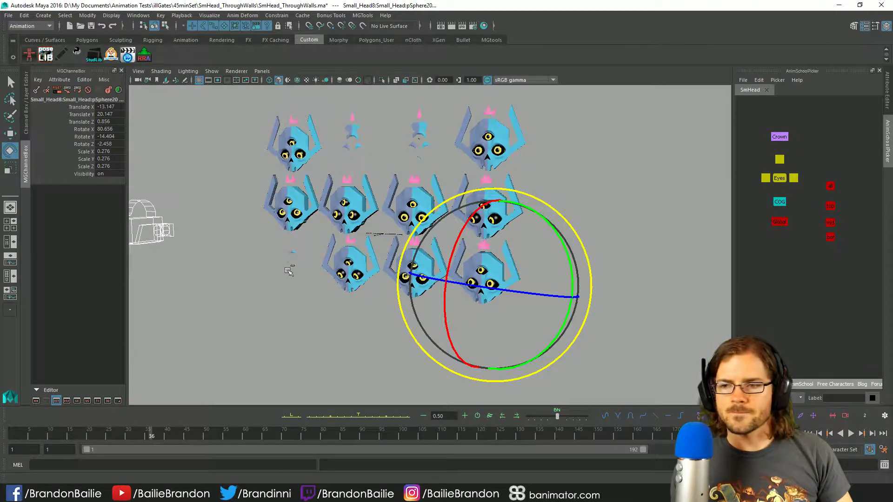
pyautogui.click(276, 16)
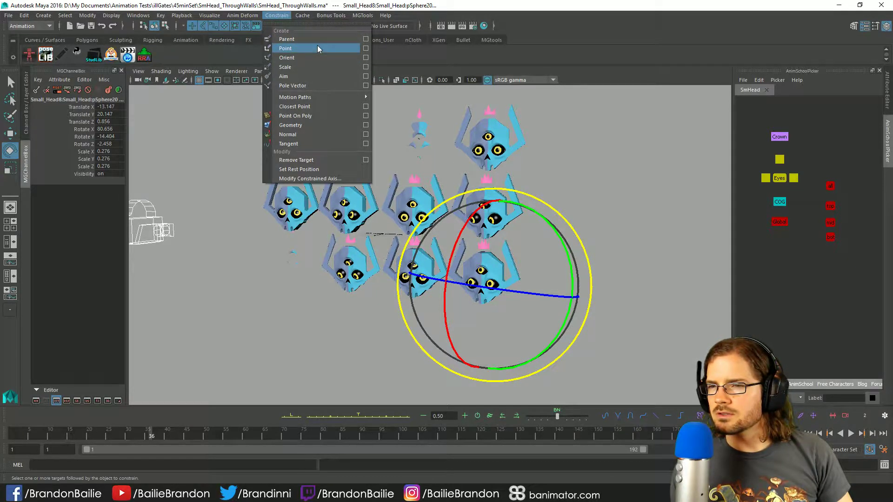
pyautogui.click(366, 78)
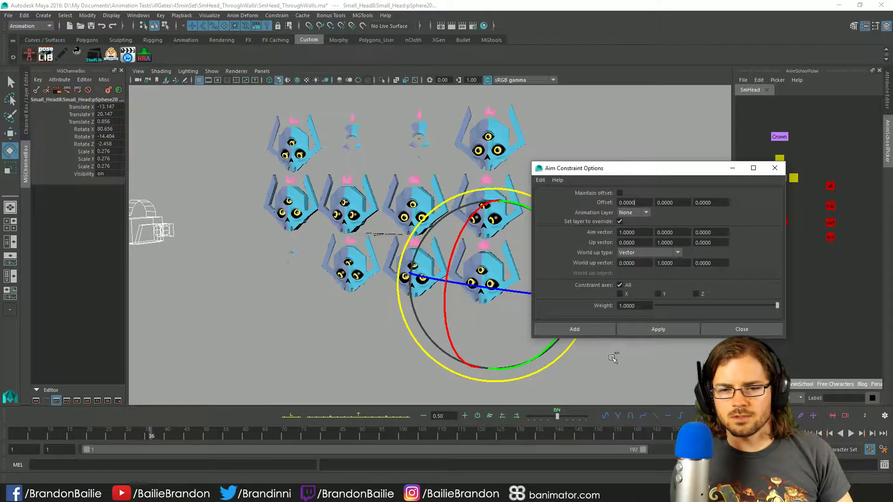
pyautogui.click(630, 329)
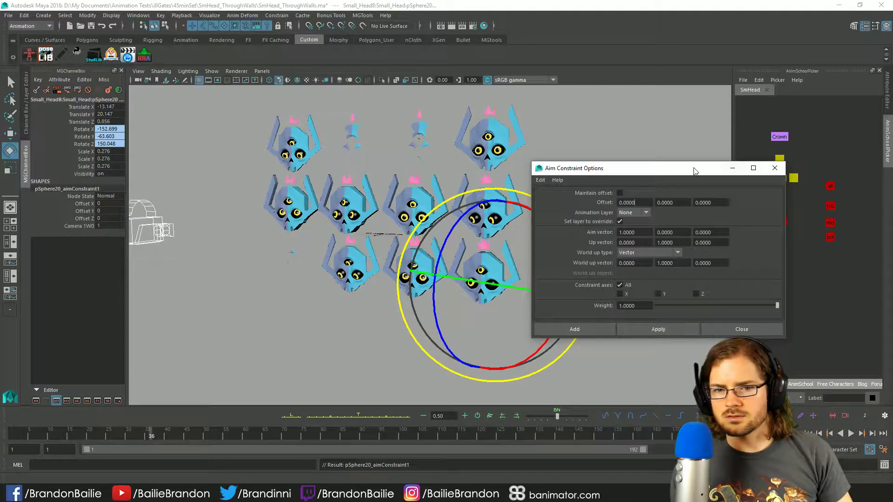
# Step: Inspect the constrained eye from another angle and undo the aim constraint
pyautogui.moveTo(688, 171); pyautogui.dragTo(739, 225)
pyautogui.keyDown('alt'); pyautogui.moveTo(529, 229); pyautogui.dragTo(555, 225); pyautogui.keyUp('alt')
pyautogui.press('q')
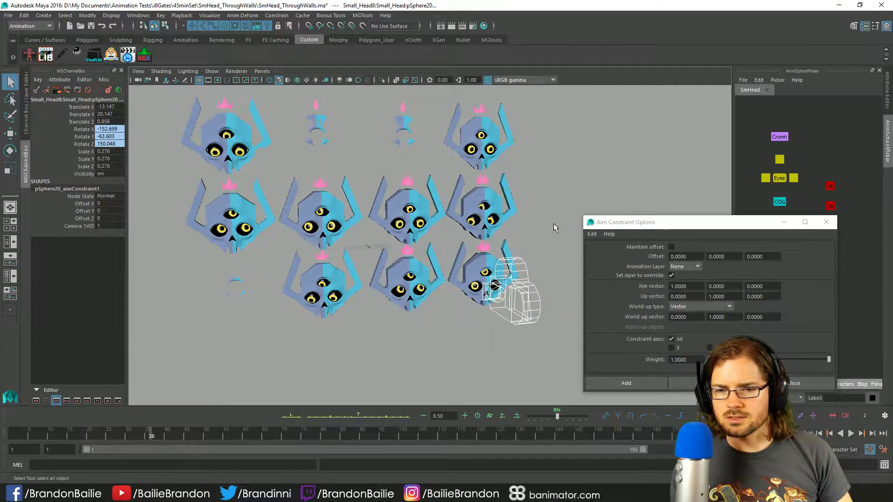
pyautogui.hotkey('ctrl', 'z')
pyautogui.hotkey('ctrl', 'z')
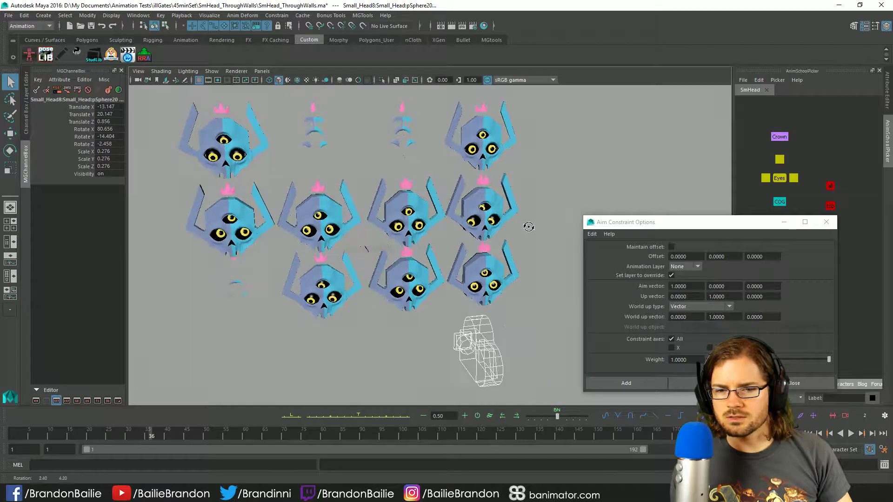
# Step: Try rotating the eye to about 52.3 in X, -28.9 in Y and 11.7 in Z, and close the Aim Constraint Options
pyautogui.press('e')
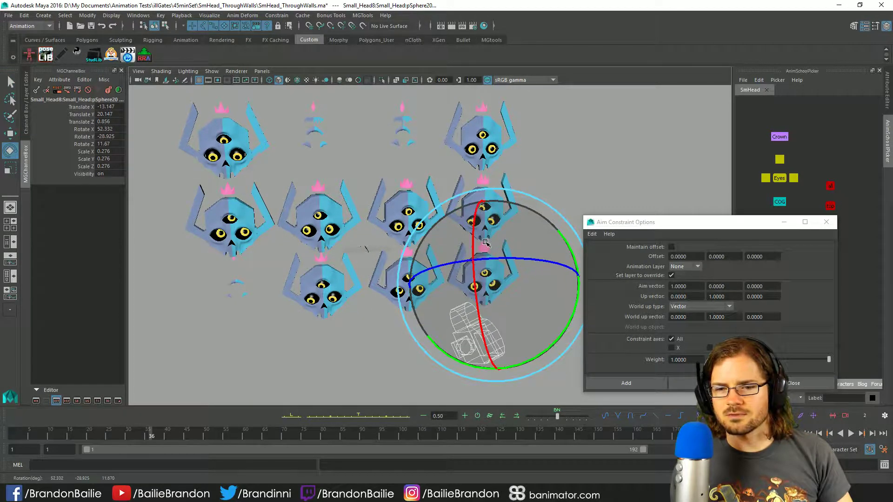
pyautogui.click(523, 259)
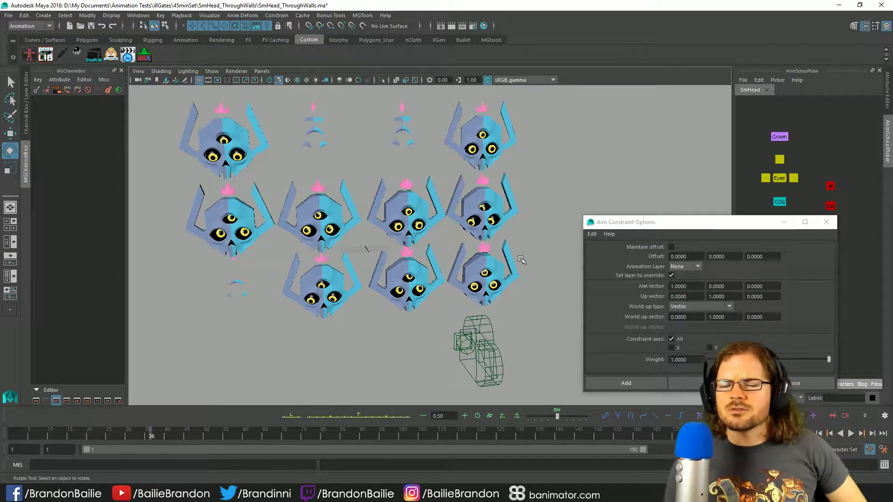
pyautogui.click(827, 227)
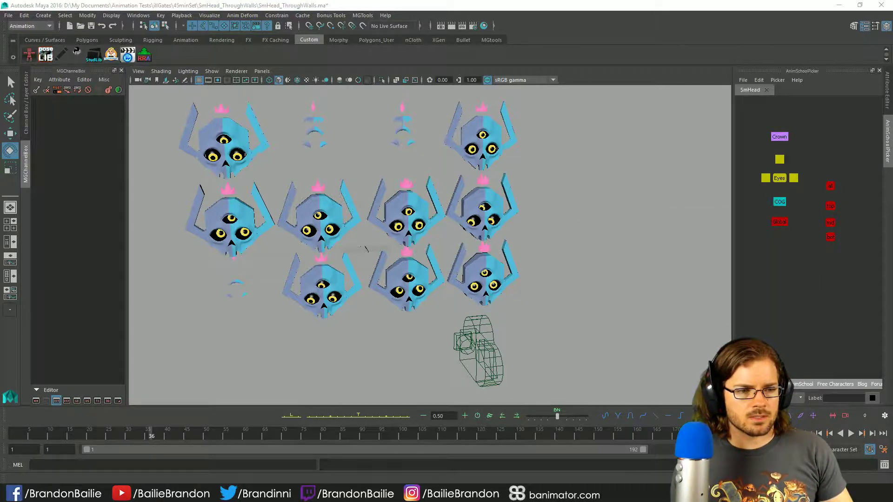
# Step: Examine the Translate Z curve of the fourth lower-row head's main control in the Graph Editor from frame 1
pyautogui.click(486, 273)
pyautogui.scroll(5, 529, 313)
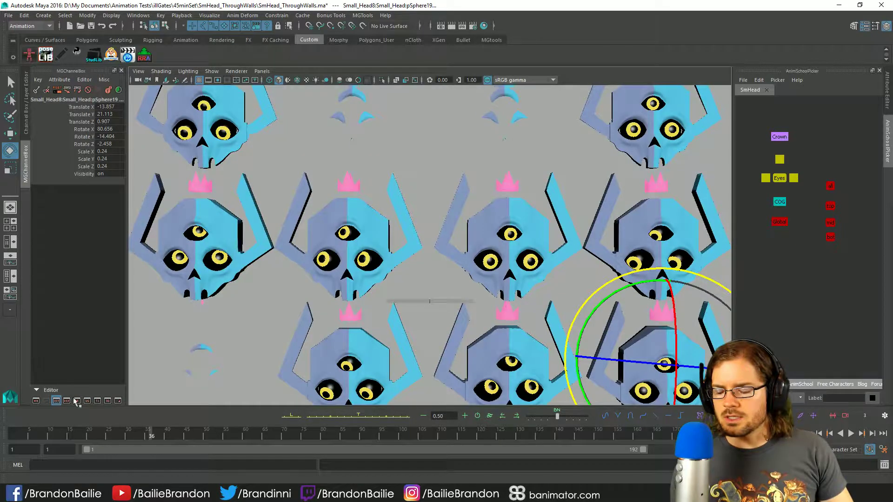
pyautogui.moveTo(130, 434); pyautogui.dragTo(10, 442)
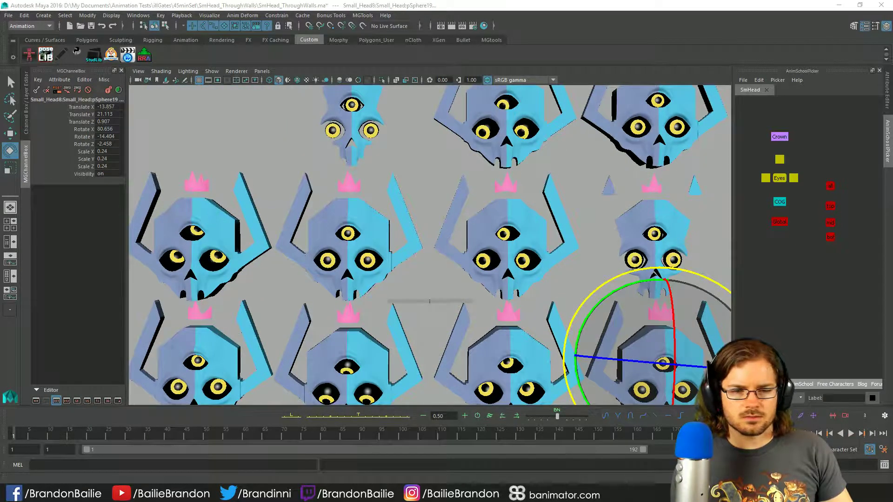
pyautogui.press('Up')
pyautogui.press('space')
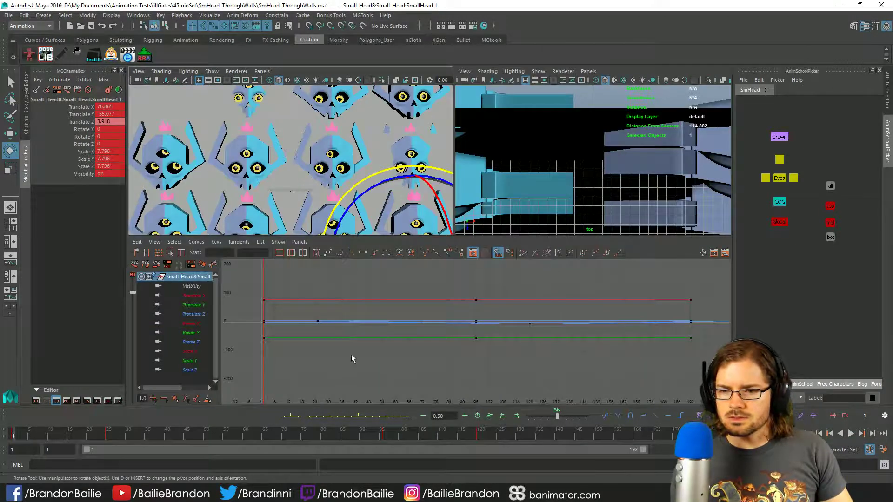
pyautogui.click(200, 316)
pyautogui.press('f')
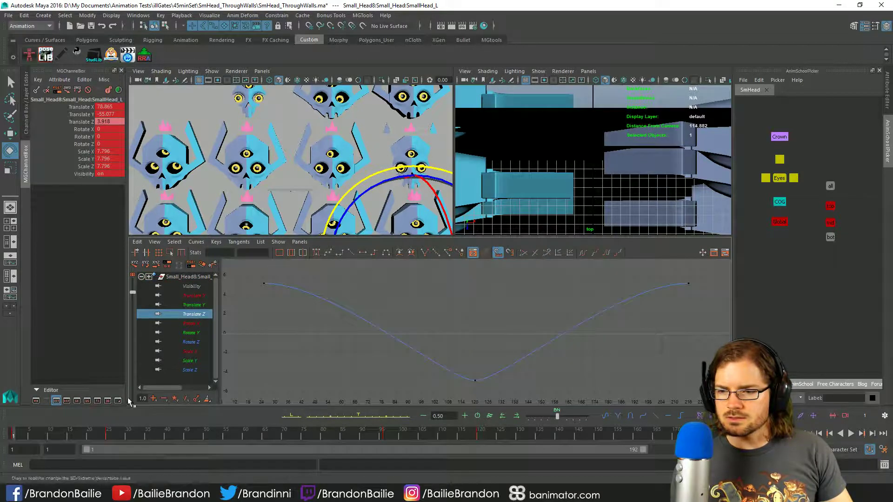
# Step: Key the head's three eyes at frames 25 and 120, matching the Translate Z keys of its main control
pyautogui.moveTo(58, 440); pyautogui.dragTo(108, 439)
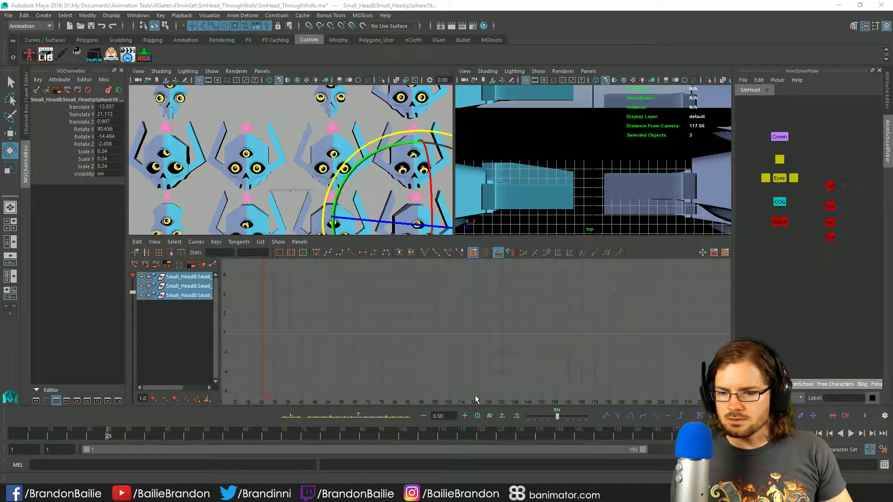
pyautogui.press('s')
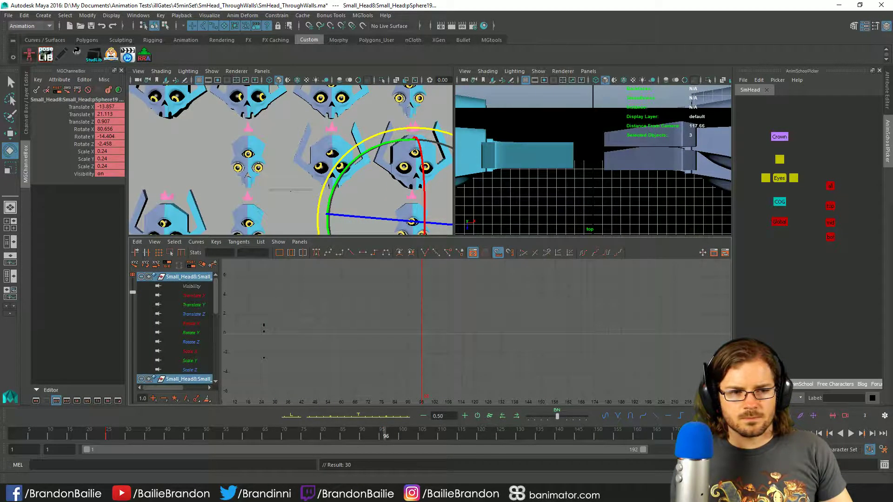
pyautogui.click(779, 222)
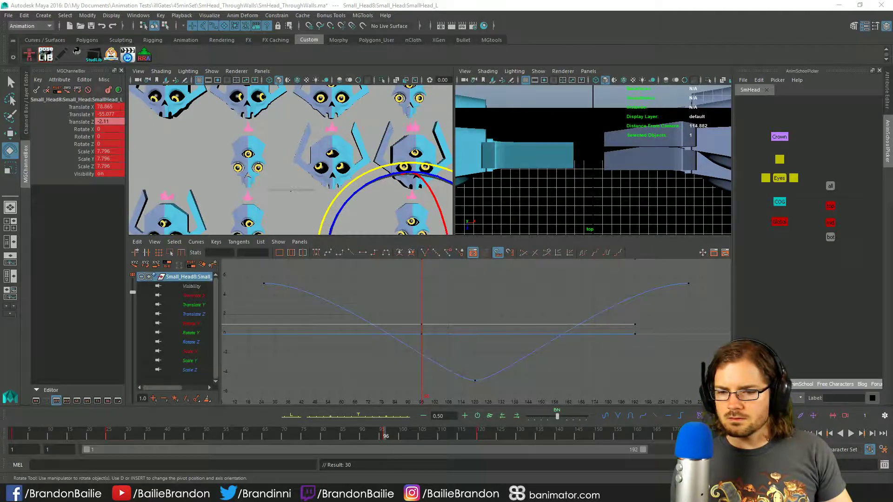
pyautogui.press('.')
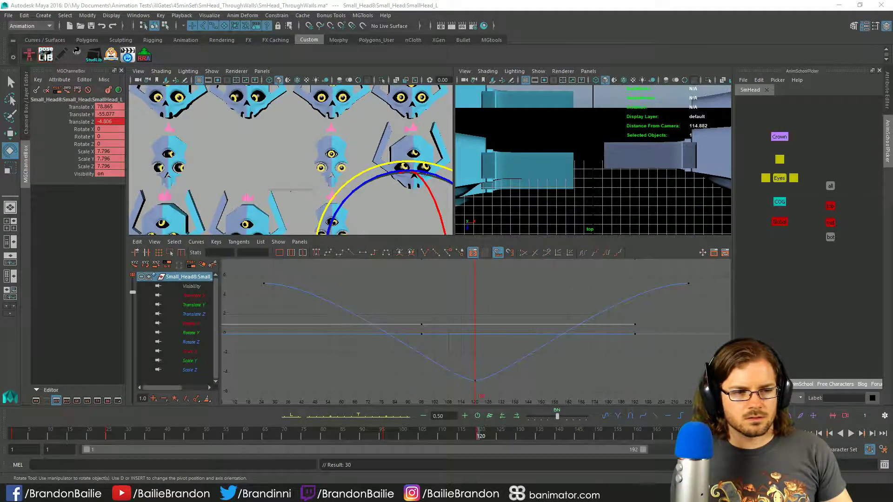
pyautogui.click(830, 186)
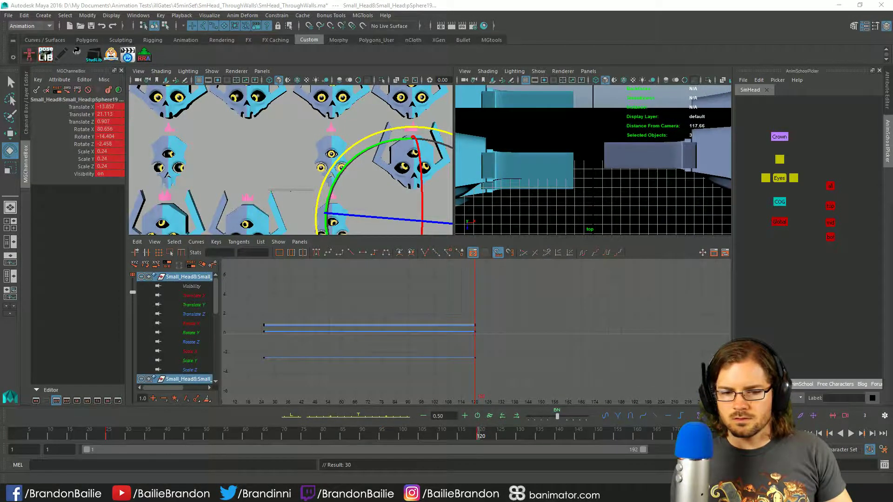
# Step: Key the three eyes at about frame 216, on the last Translate Z key of the head's main control
pyautogui.press('Up')
pyautogui.press('Up')
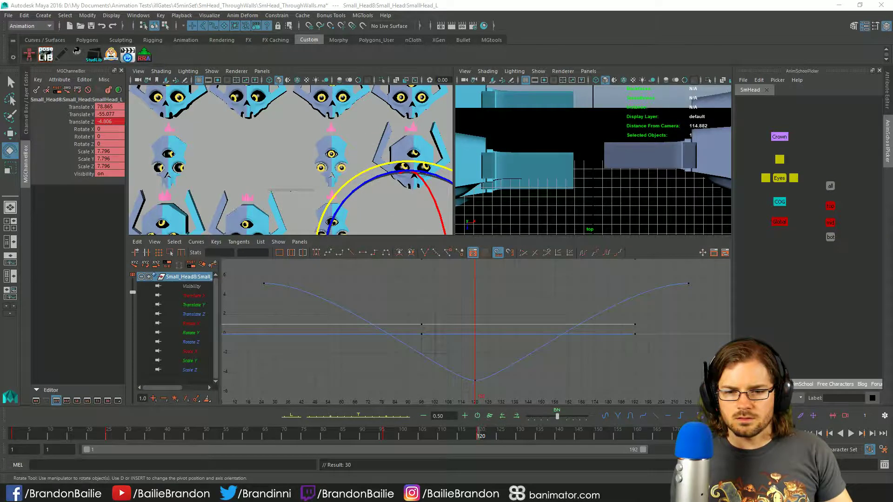
pyautogui.hotkey('alt', 'v')
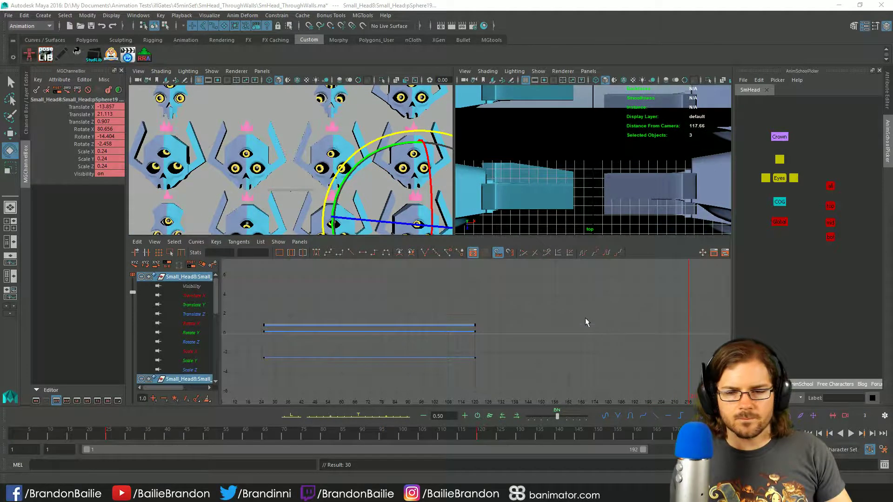
pyautogui.press('s')
pyautogui.press('.')
pyautogui.press('.')
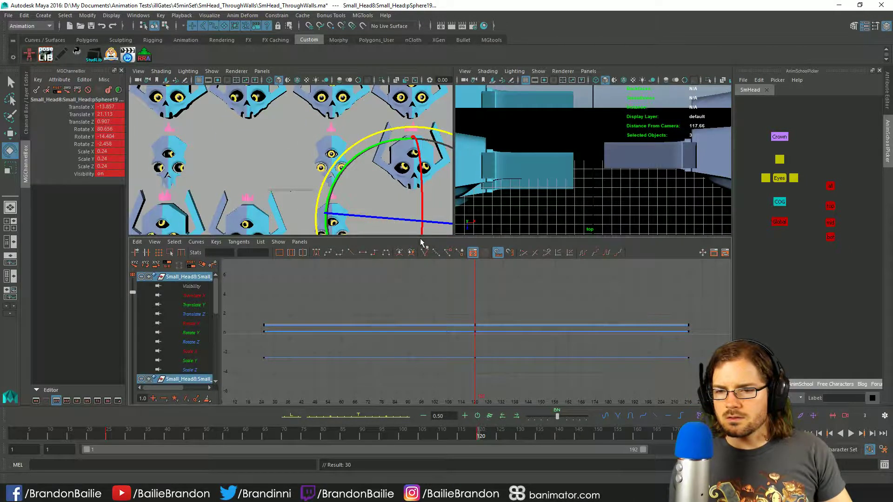
# Step: Rotate the eyes at frame 25 to about 79.6 in X, -12.4 in Y and -4.4 in Z, and compare with frame 120
pyautogui.press('space')
pyautogui.press(',')
pyautogui.moveTo(644, 345); pyautogui.dragTo(635, 333)
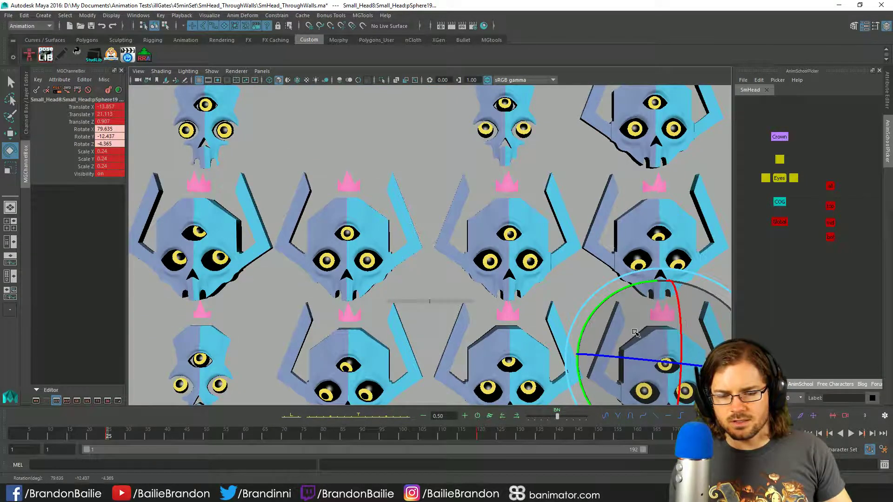
pyautogui.press('q')
pyautogui.press('.')
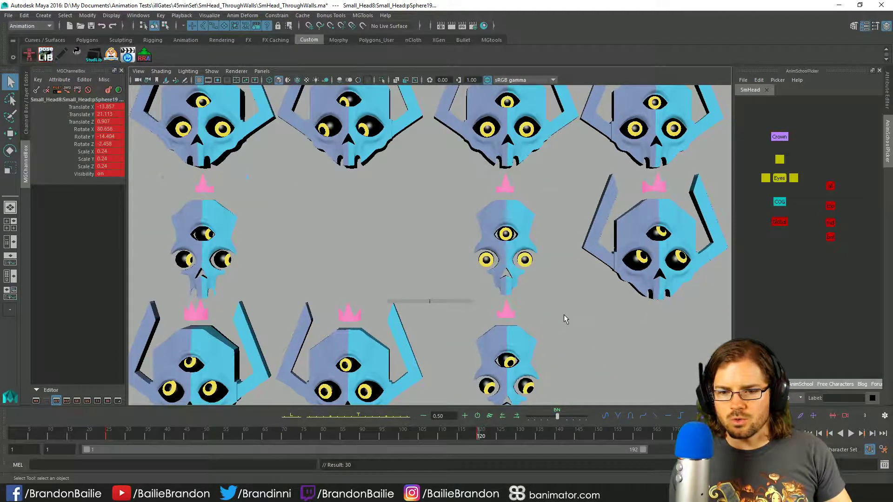
pyautogui.press(',')
# Step: Isolate the eyes' Rotate X, Y and Z curves in the Graph Editor and frame them
pyautogui.press('space')
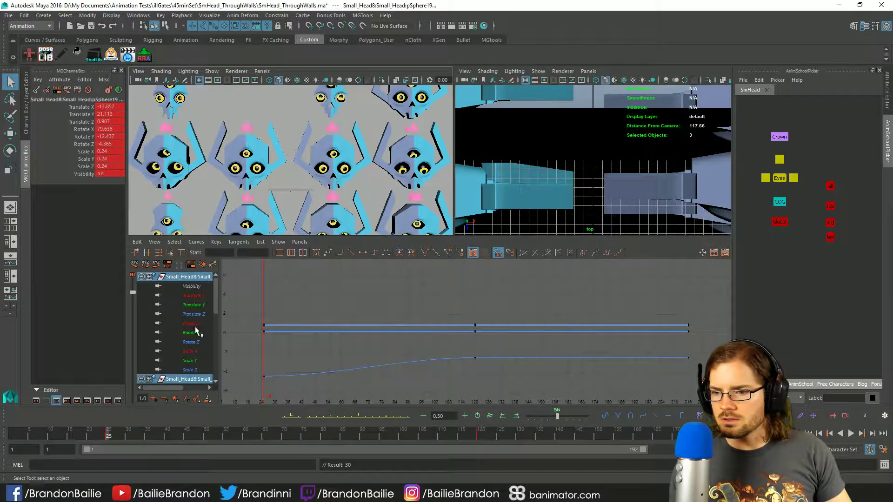
pyautogui.moveTo(191, 323); pyautogui.dragTo(200, 338)
pyautogui.press('Delete')
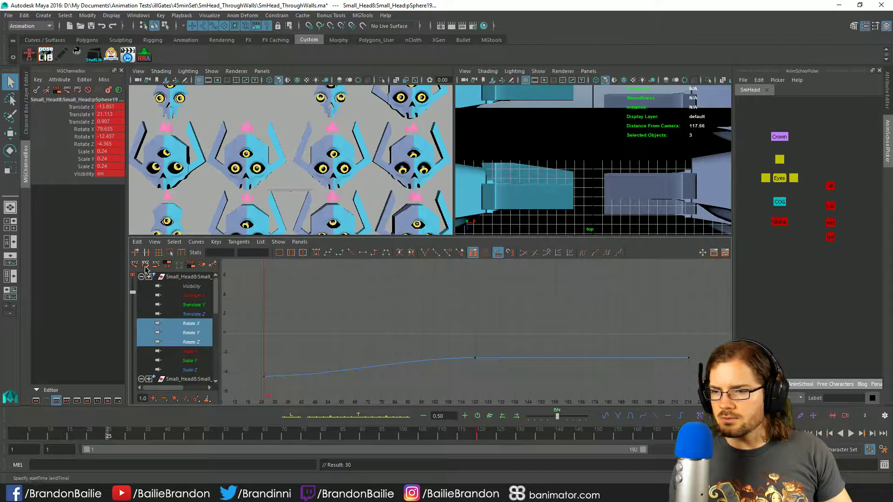
pyautogui.click(145, 267)
pyautogui.click(145, 267)
pyautogui.click(146, 266)
pyautogui.click(145, 266)
pyautogui.press('a')
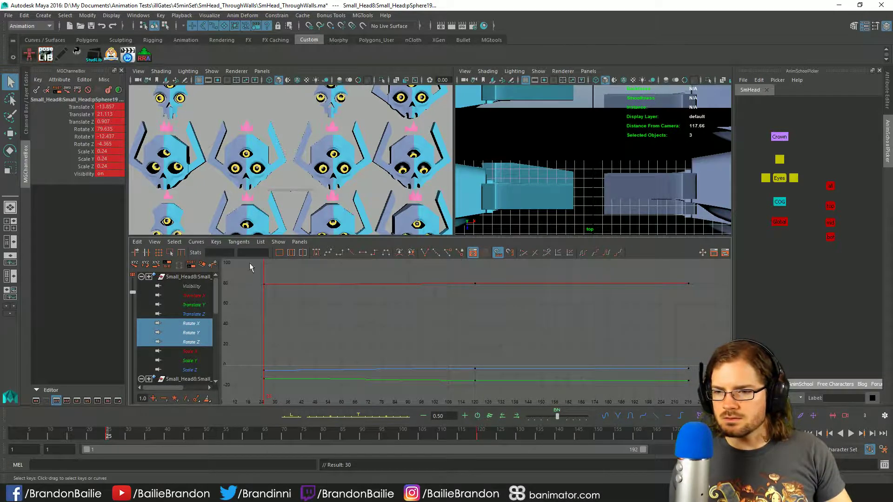
# Step: Copy the eyes' frame 25 rotation, 79.635 X, -12.437 Y and -4.365 Z, onto the last key at frame 216
pyautogui.moveTo(250, 266); pyautogui.dragTo(360, 386)
pyautogui.press('Delete')
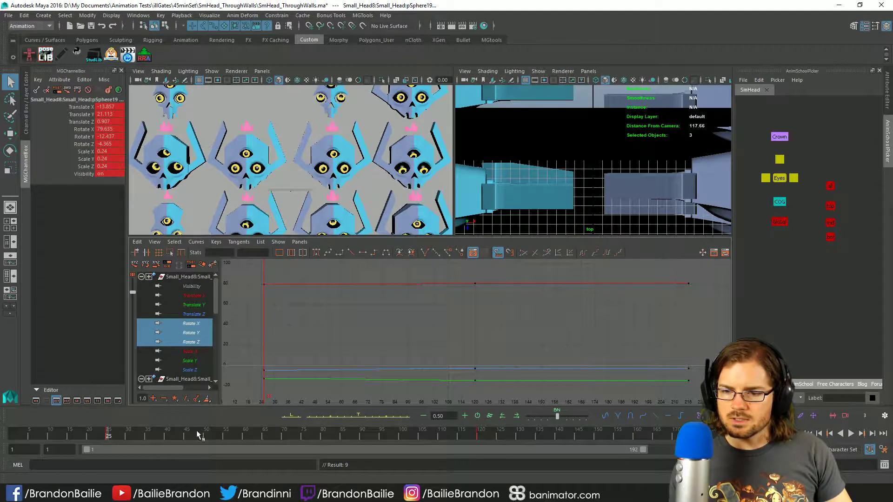
pyautogui.moveTo(235, 438); pyautogui.dragTo(754, 436)
pyautogui.hotkey('alt', 'v')
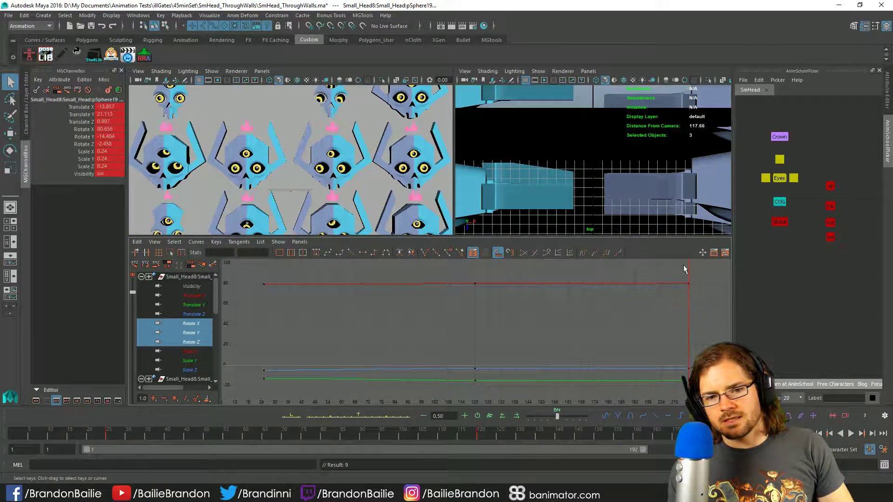
pyautogui.press('s')
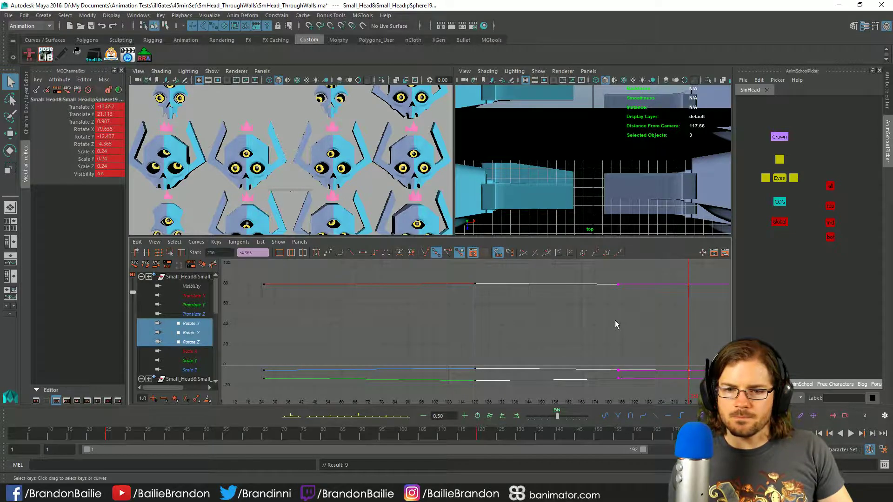
# Step: In the enlarged perspective view with X-ray shading, rotate the eyes at frame 120 to about 81.9 X, -9.7 Y and -3.5 Z
pyautogui.click(562, 319)
pyautogui.press('.')
pyautogui.press('.')
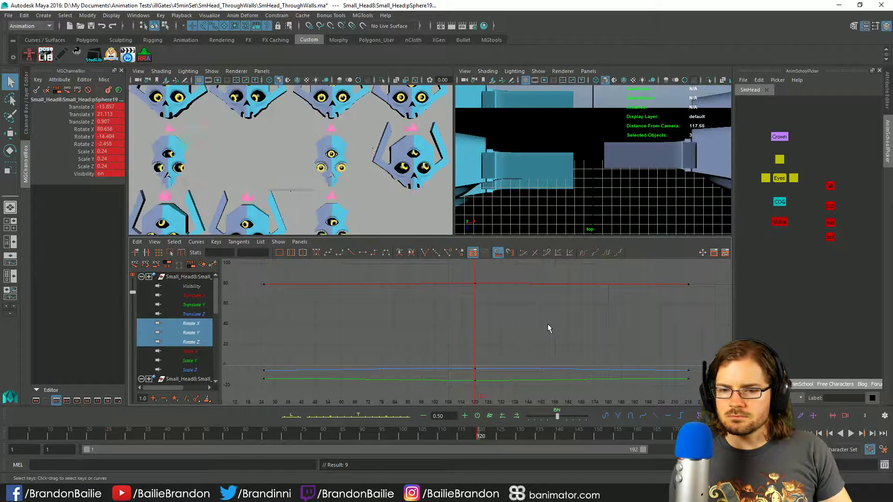
pyautogui.press('space')
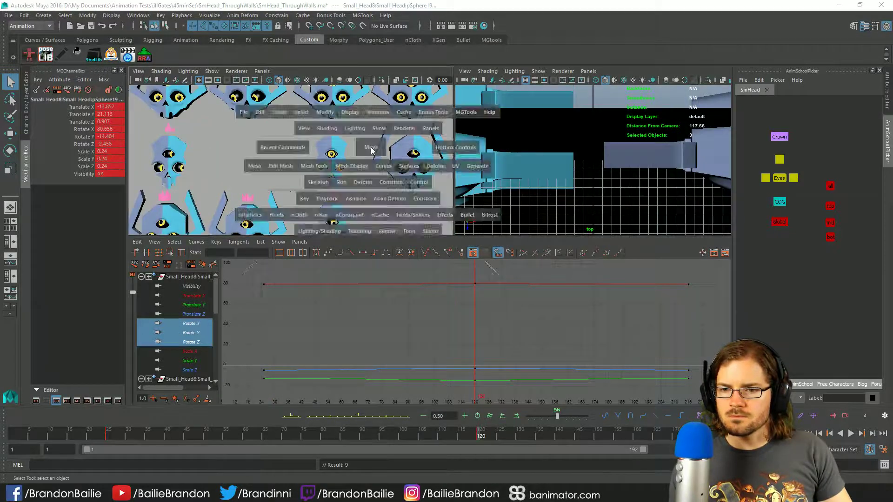
pyautogui.hotkey('alt', 'x')
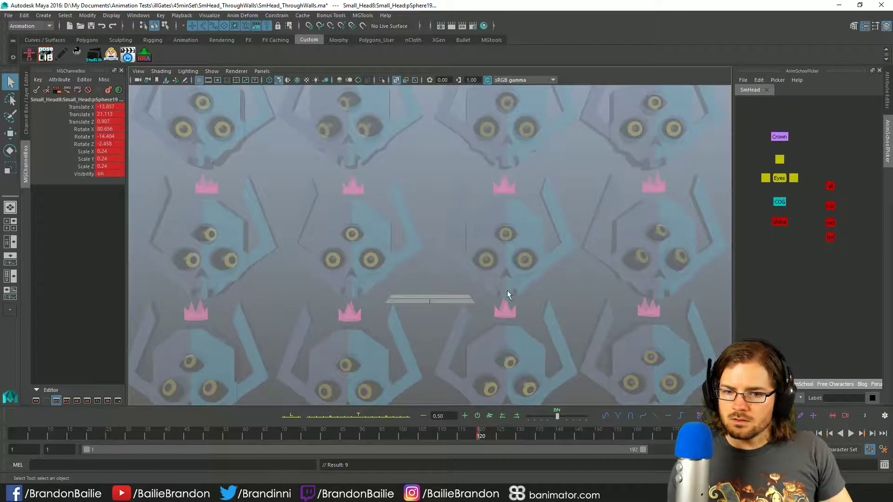
pyautogui.press('e')
pyautogui.moveTo(636, 344)
pyautogui.mouseDown()
pyautogui.moveTo(629, 346)
pyautogui.moveTo(635, 342)
pyautogui.mouseUp()
pyautogui.press('q')
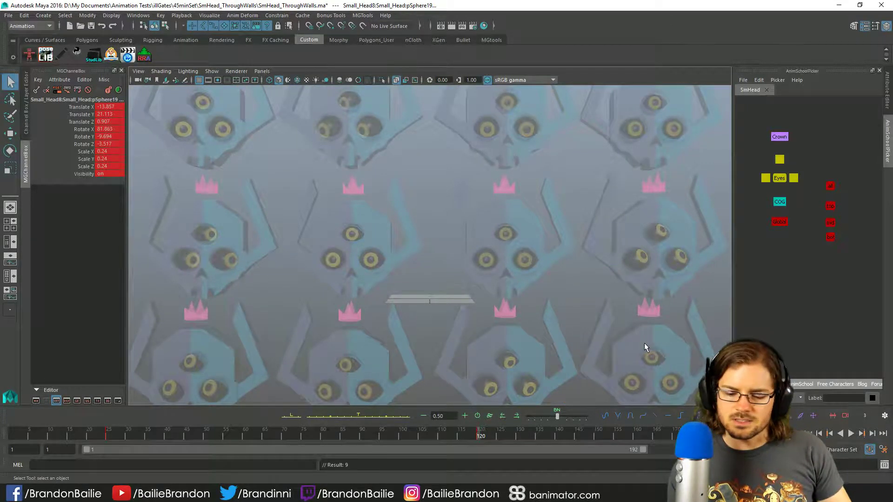
pyautogui.hotkey('alt', 'x')
pyautogui.hotkey('alt', 'x')
pyautogui.hotkey('alt', 'x')
pyautogui.hotkey('alt', 'x')
pyautogui.hotkey('alt', 'x')
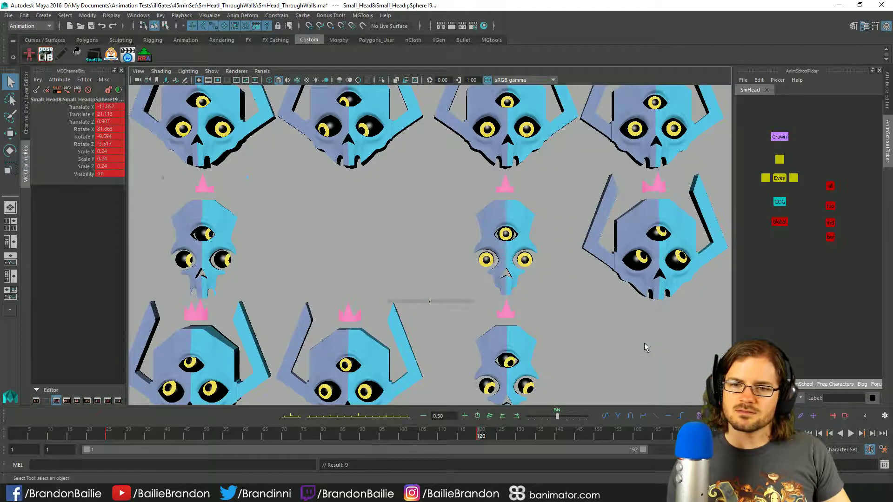
# Step: Key the three eyes at frames 63 and 67, and rotate them at frame 65 to about -23.6 X, -13.3 Y and 22.0 Z
pyautogui.hotkey('alt', 'v')
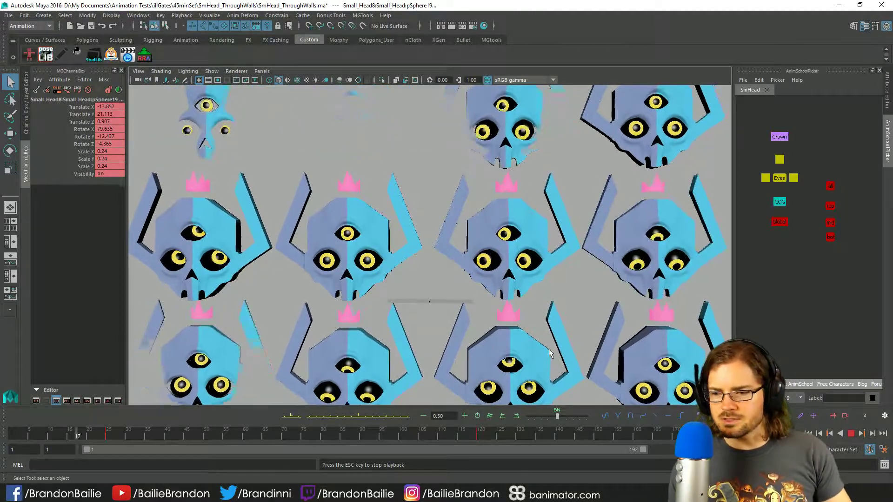
pyautogui.press('Escape')
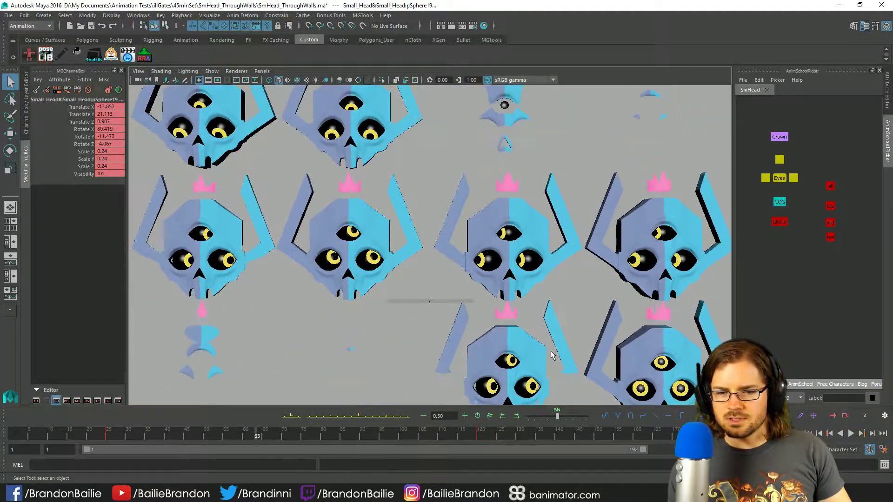
pyautogui.press('s')
pyautogui.hotkey('alt', '.')
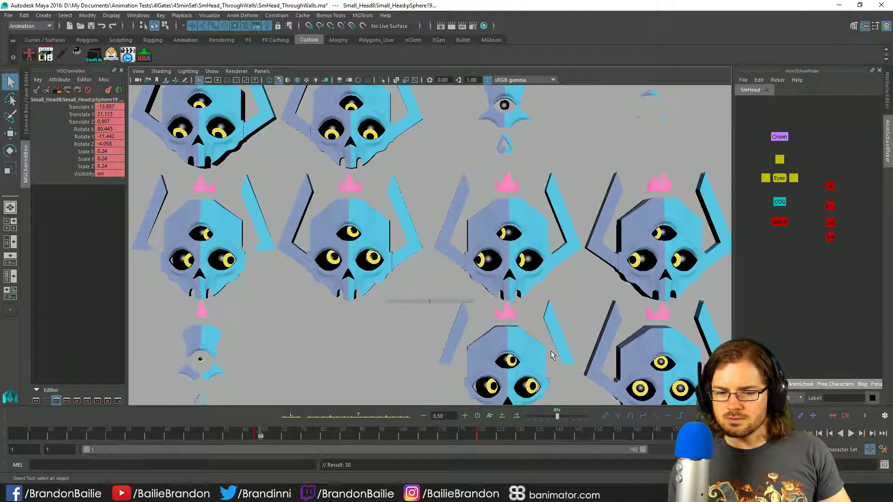
pyautogui.press('e')
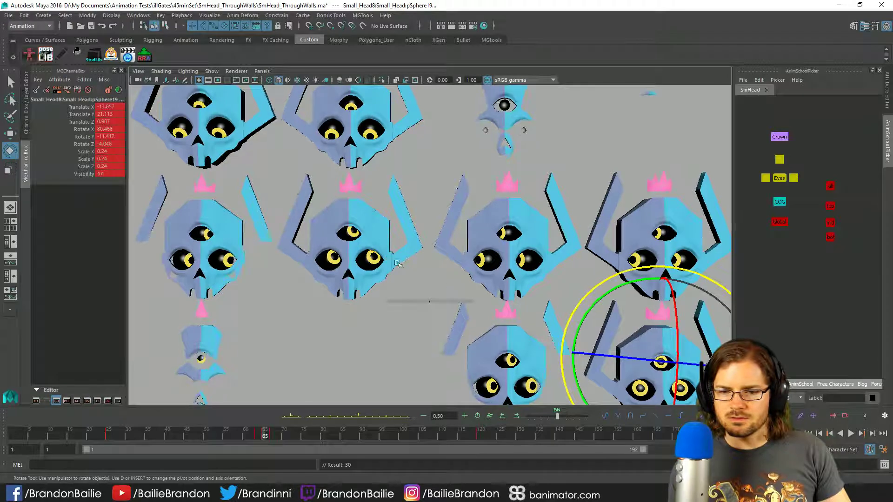
pyautogui.press('q')
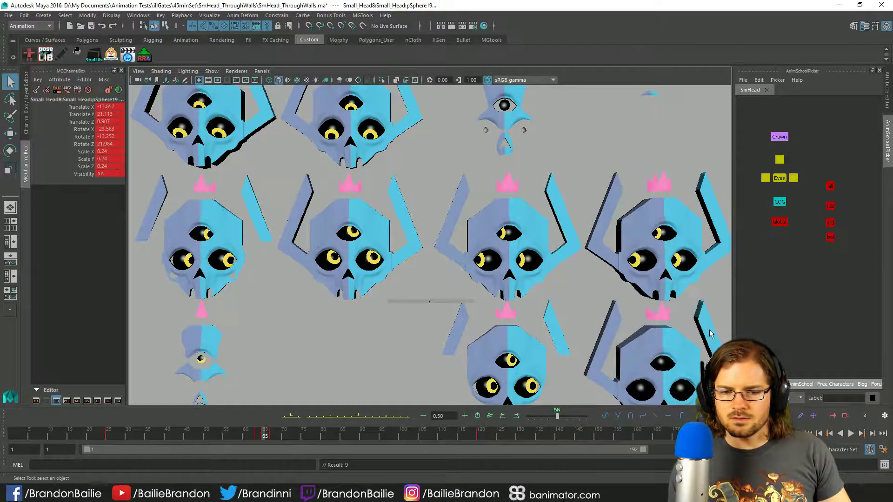
# Step: Examine the motion and timing of the eye roll frame by frame between frames 63 and 69 and in playback
pyautogui.hotkey('alt', ',')
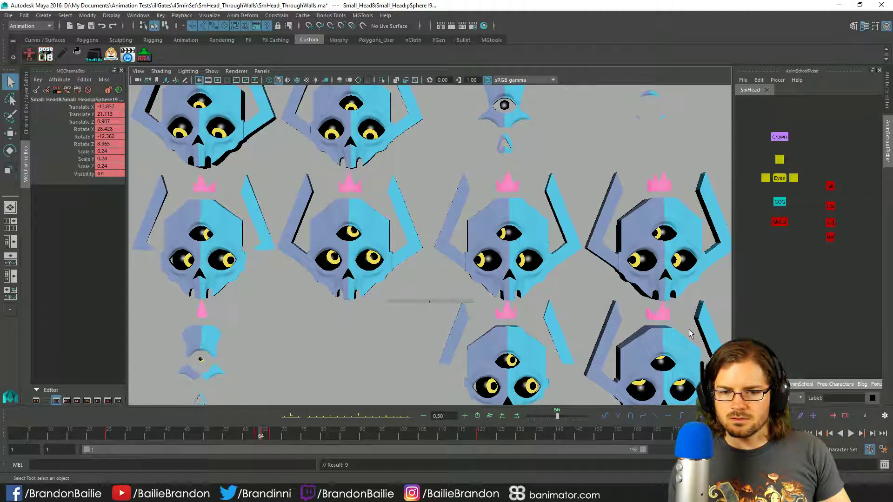
pyautogui.hotkey('alt', '.')
pyautogui.hotkey('alt', '.')
pyautogui.hotkey('alt', '.')
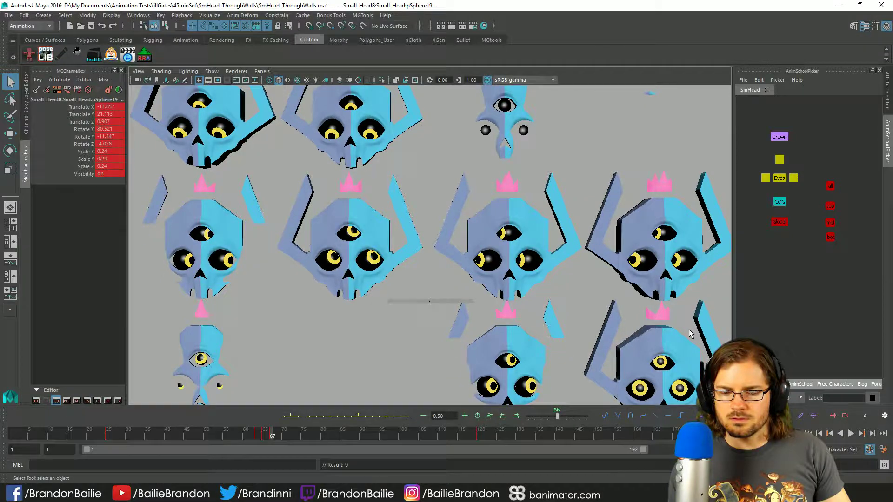
pyautogui.hotkey('alt', ',')
pyautogui.hotkey('alt', ',')
pyautogui.hotkey('alt', ',')
pyautogui.hotkey('alt', ',')
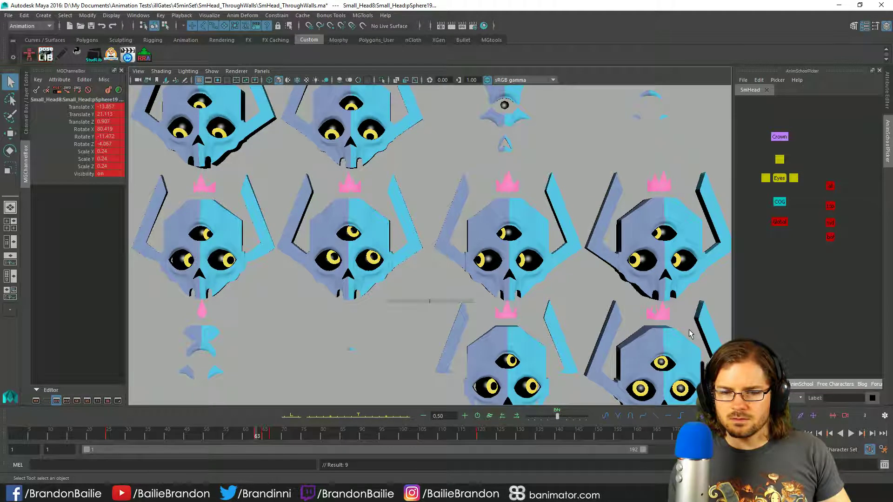
pyautogui.hotkey('alt', '.')
pyautogui.hotkey('alt', '.')
pyautogui.hotkey('alt', '.')
pyautogui.hotkey('alt', '.')
pyautogui.hotkey('alt', '.')
pyautogui.hotkey('alt', '.')
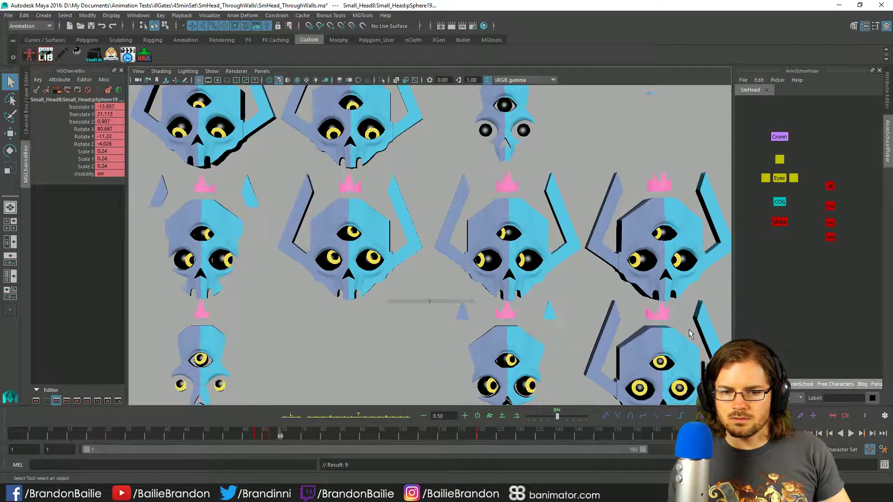
pyautogui.hotkey('alt', 'v')
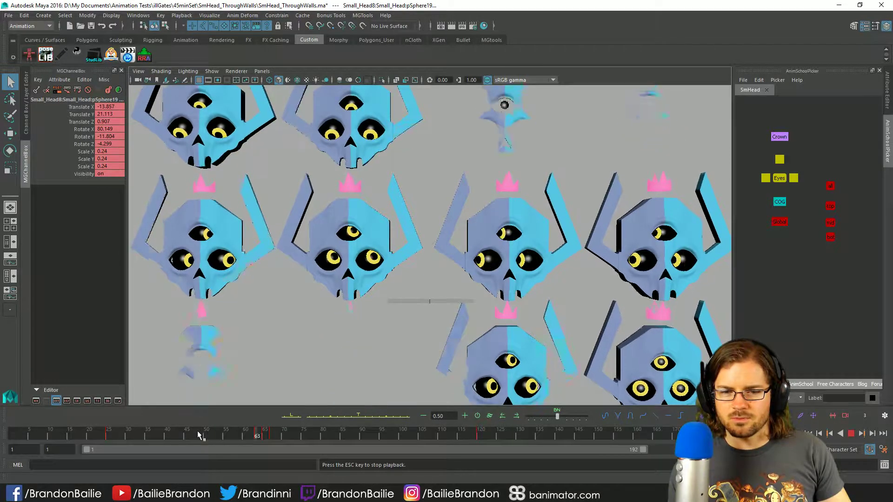
# Step: Re-rotate the three eyes at frame 65 to about 194.7 in X so the pupils roll out of sight
pyautogui.click(265, 435)
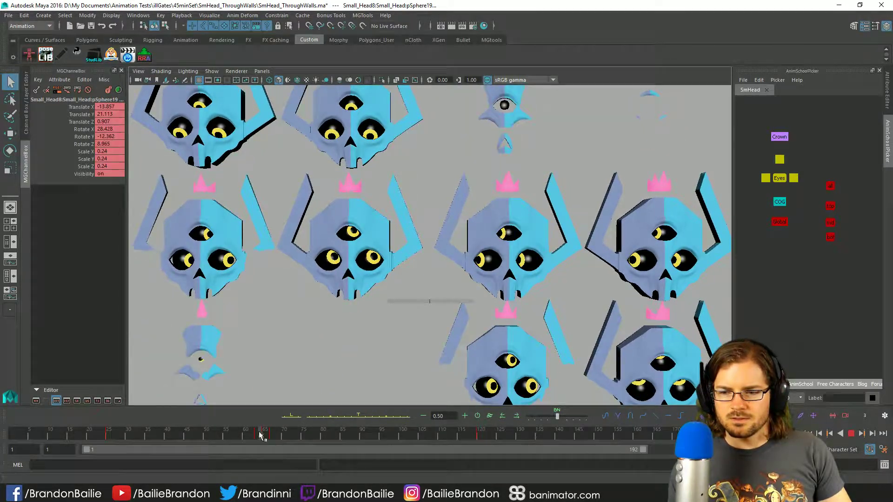
pyautogui.press('e')
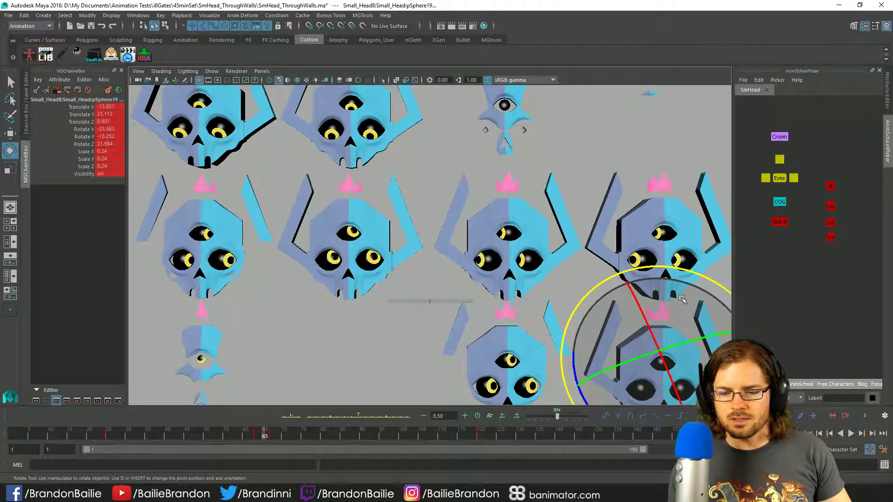
pyautogui.moveTo(682, 298)
pyautogui.mouseDown()
pyautogui.moveTo(676, 321)
pyautogui.moveTo(677, 313)
pyautogui.mouseUp()
pyautogui.moveTo(659, 464); pyautogui.dragTo(657, 478)
pyautogui.press('q')
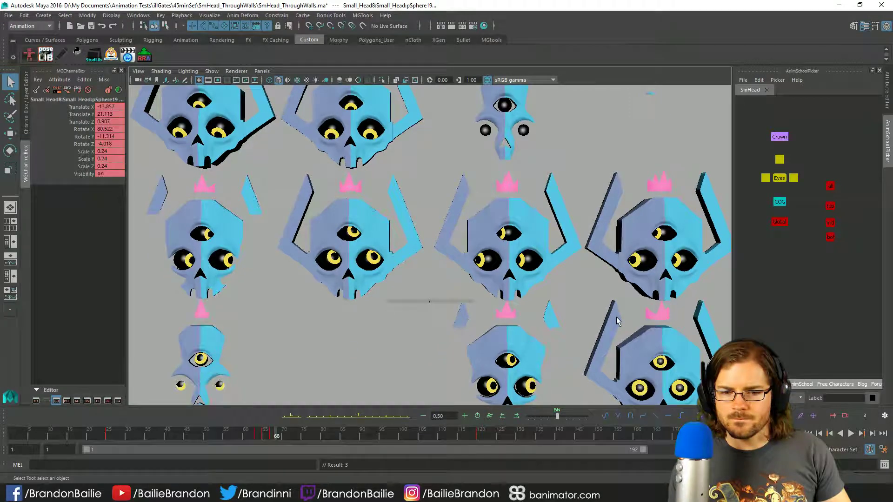
# Step: Compare the revised eye roll with the neighbouring poses between frames 63 and 68
pyautogui.hotkey('alt', '.')
pyautogui.hotkey('alt', '.')
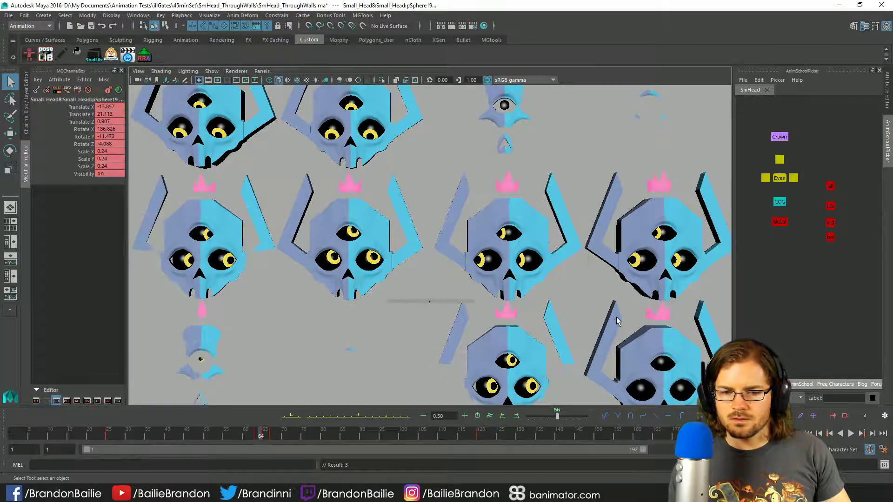
pyautogui.hotkey('alt', ',')
pyautogui.hotkey('alt', ',')
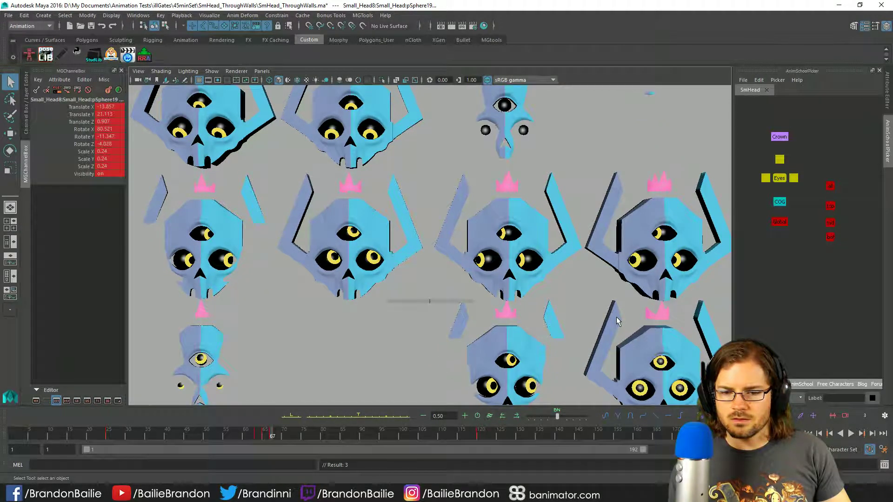
pyautogui.hotkey('alt', '.')
pyautogui.hotkey('alt', '.')
pyautogui.hotkey('alt', ',')
pyautogui.hotkey('alt', ',')
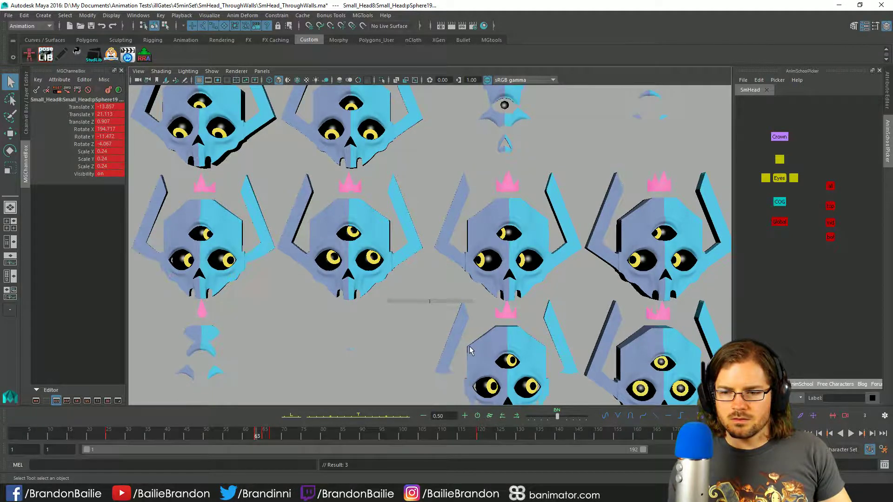
# Step: Retime the eye roll so its start, rolled-back and end keys sit at frames 63, 64 and 66, and play it back
pyautogui.hotkey('alt', '.')
pyautogui.hotkey('alt', ',')
pyautogui.hotkey('alt', '.')
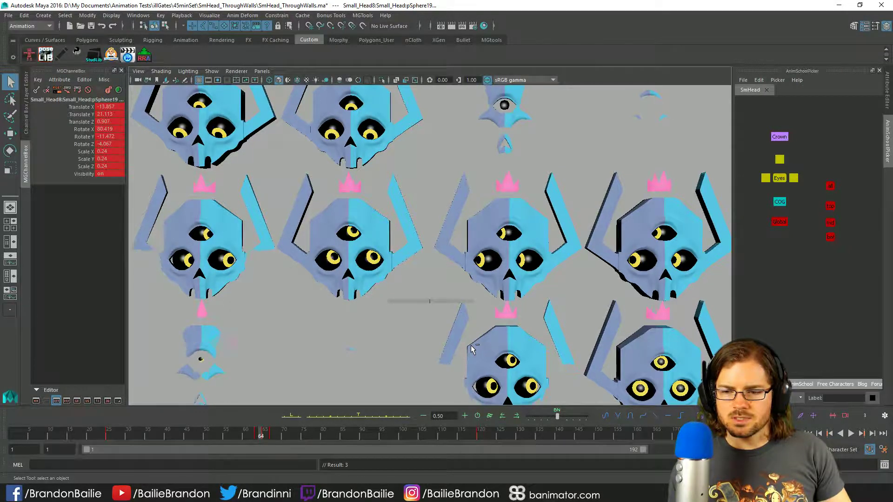
pyautogui.hotkey('alt', '.')
pyautogui.hotkey('alt', '.')
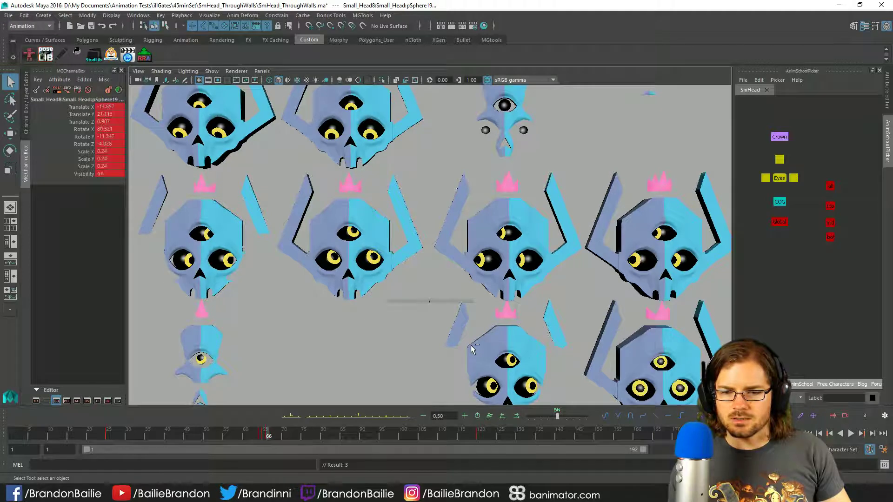
pyautogui.hotkey('alt', ',')
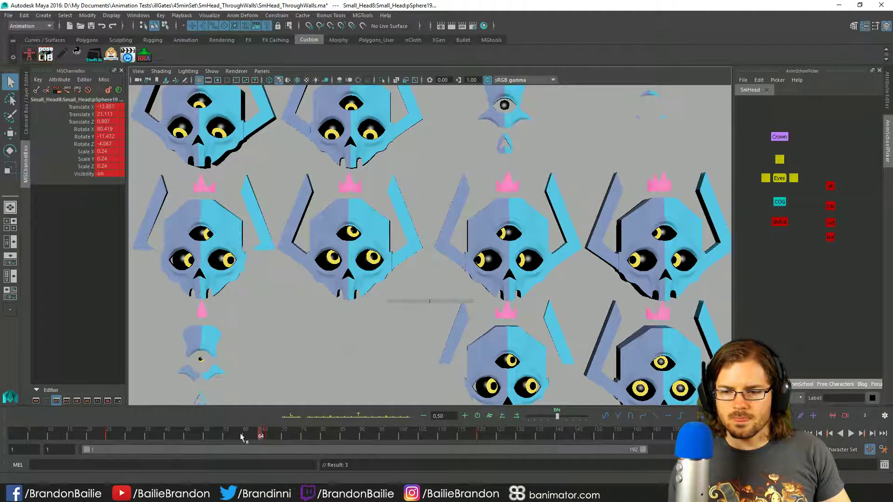
pyautogui.hotkey('alt', ',')
pyautogui.hotkey('alt', '.')
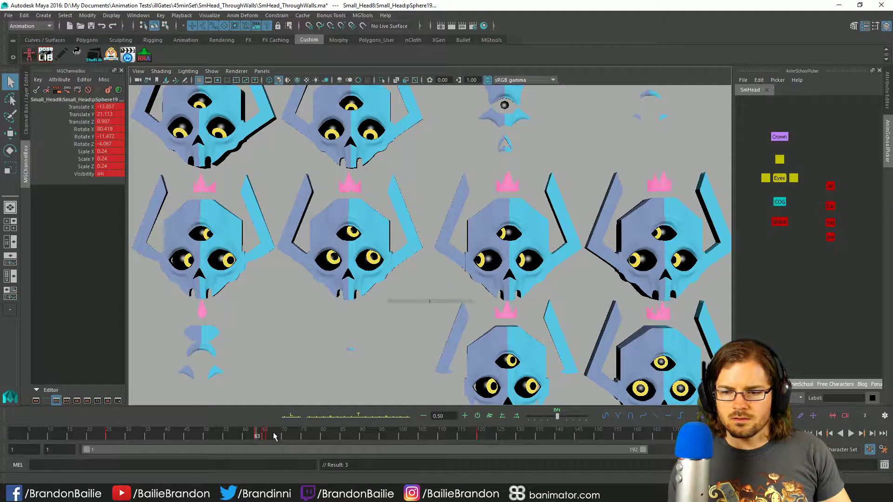
pyautogui.hotkey('alt', '.')
pyautogui.hotkey('alt', '.')
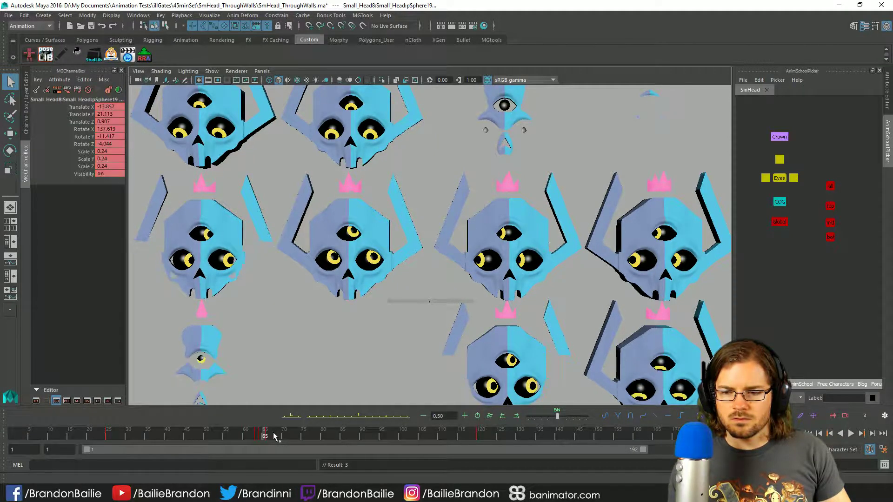
pyautogui.hotkey('alt', ',')
pyautogui.hotkey('alt', 'v')
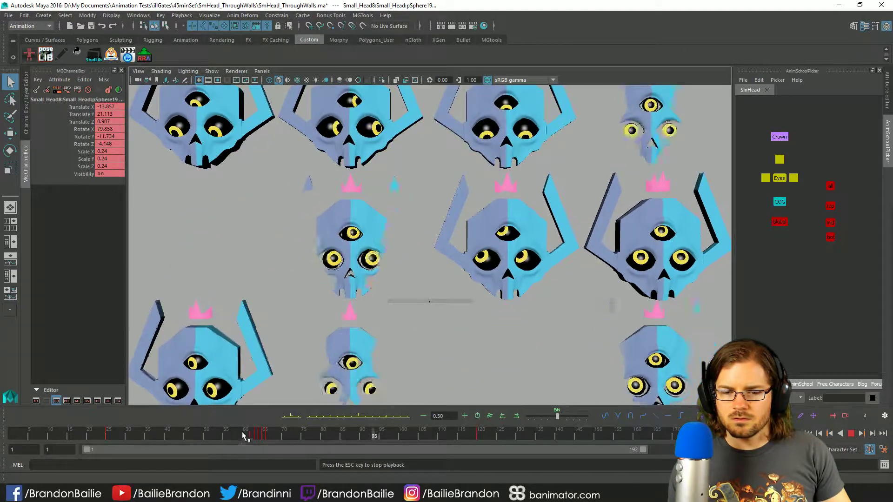
# Step: Copy the eye-roll keys starting at frame 63 and paste them at frame 161
pyautogui.click(257, 437)
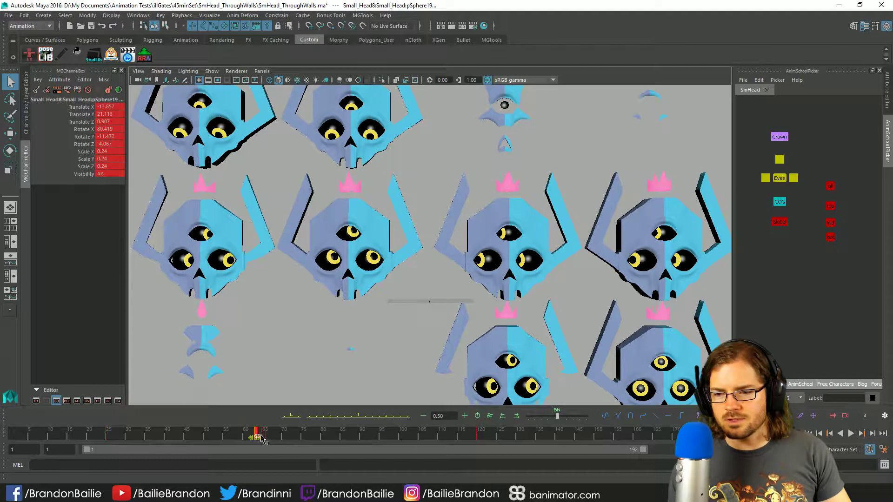
pyautogui.hotkey('alt', 'shift', 'v')
pyautogui.hotkey('alt', 'v')
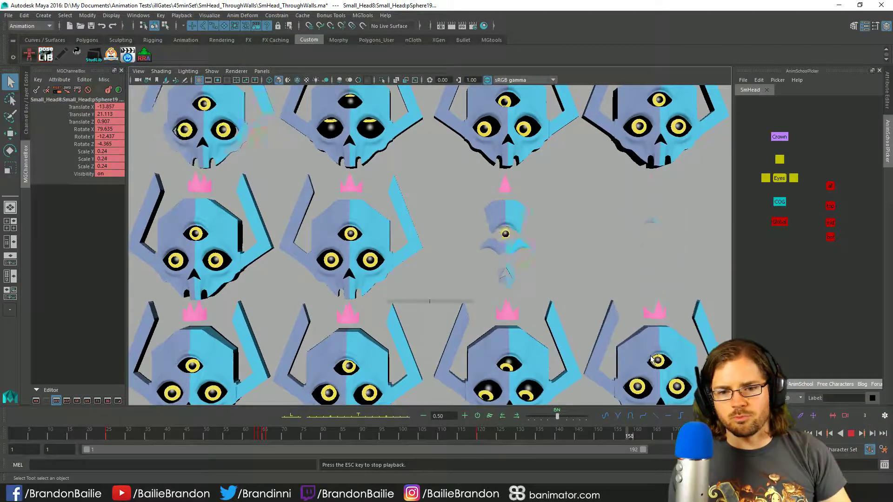
pyautogui.press('Escape')
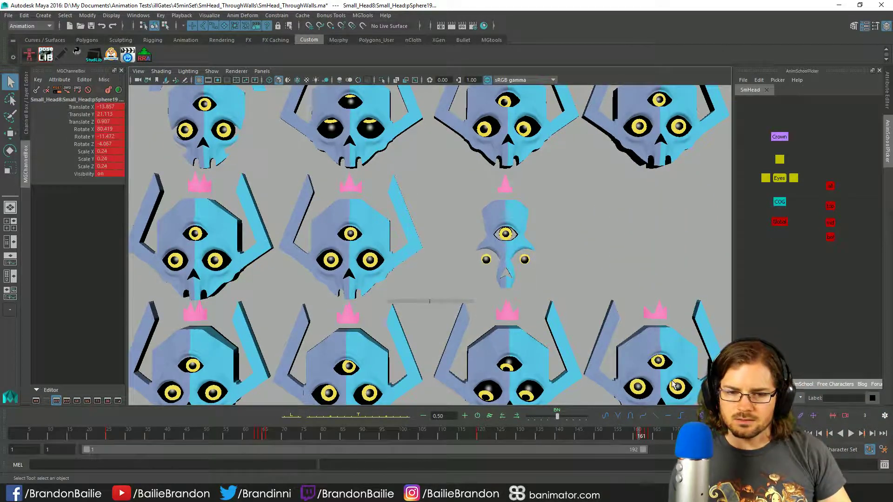
# Step: Play back the timeline to review both eye rolls among the other heads, and switch to the streaming and recording software
pyautogui.hotkey('alt', 'v')
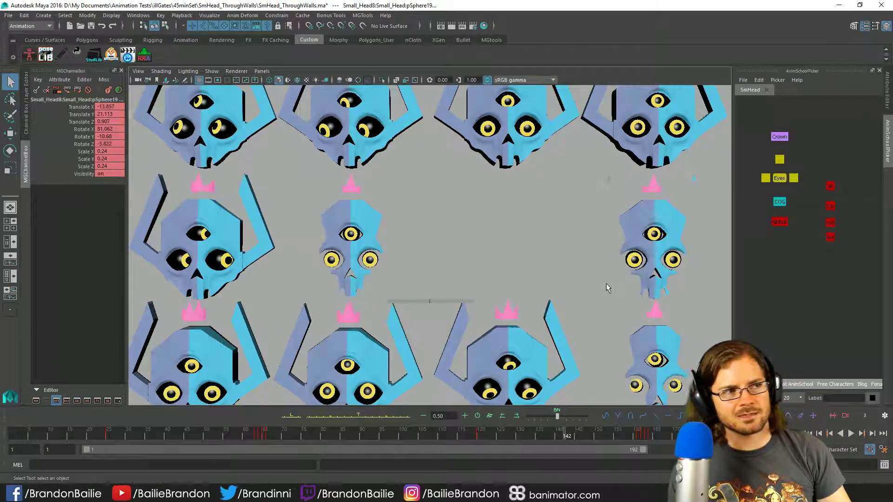
pyautogui.hotkey('alt', 'v')
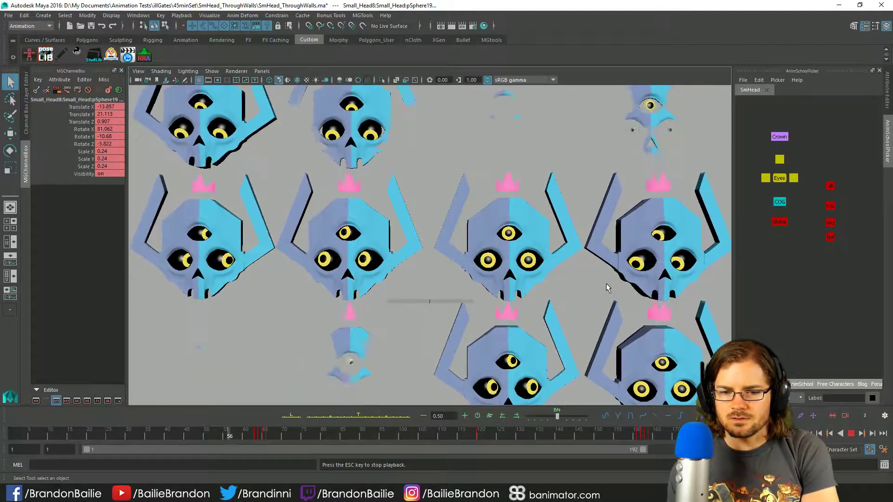
pyautogui.press('Escape')
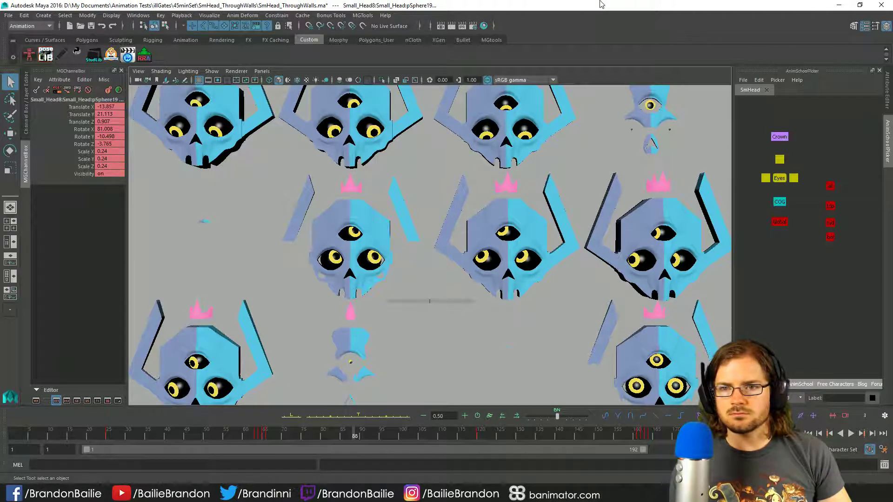
pyautogui.hotkey('alt', 'v')
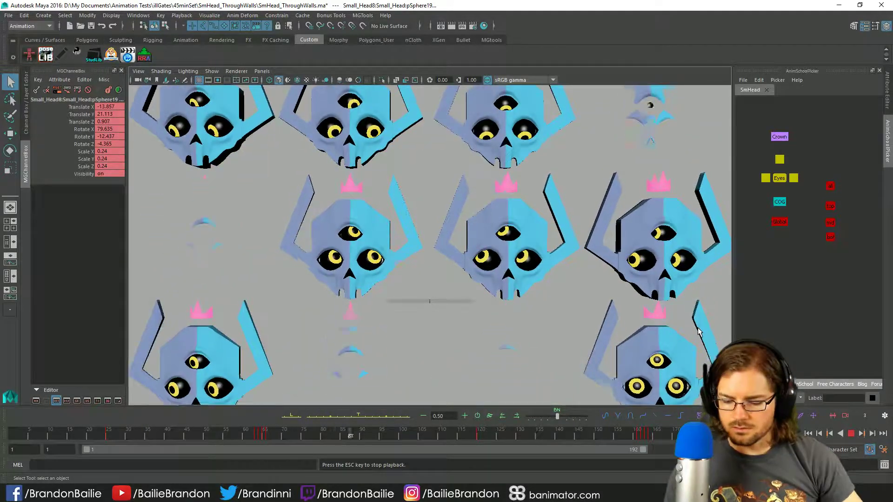
pyautogui.press('Escape')
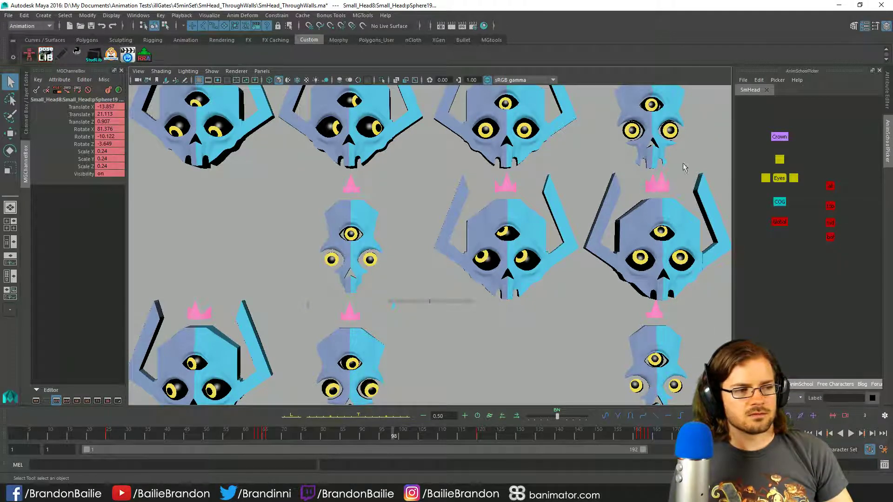
pyautogui.hotkey('alt', 'v')
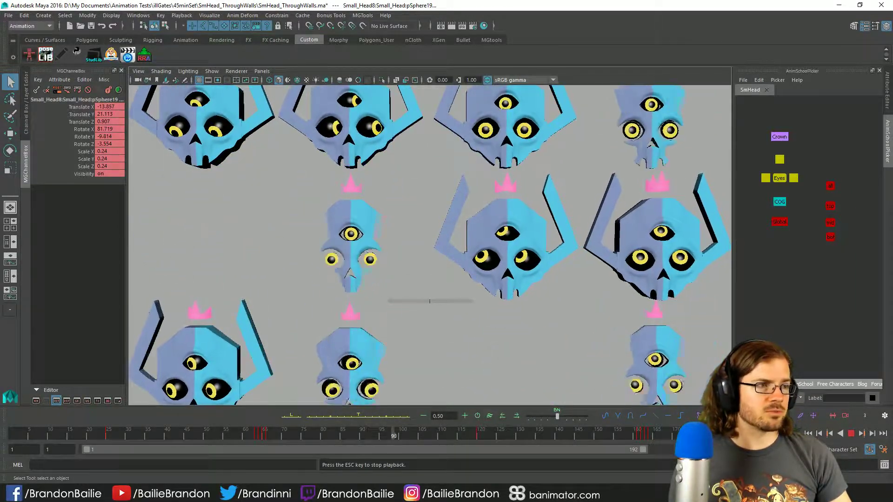
pyautogui.hotkey('alt', 'Tab')
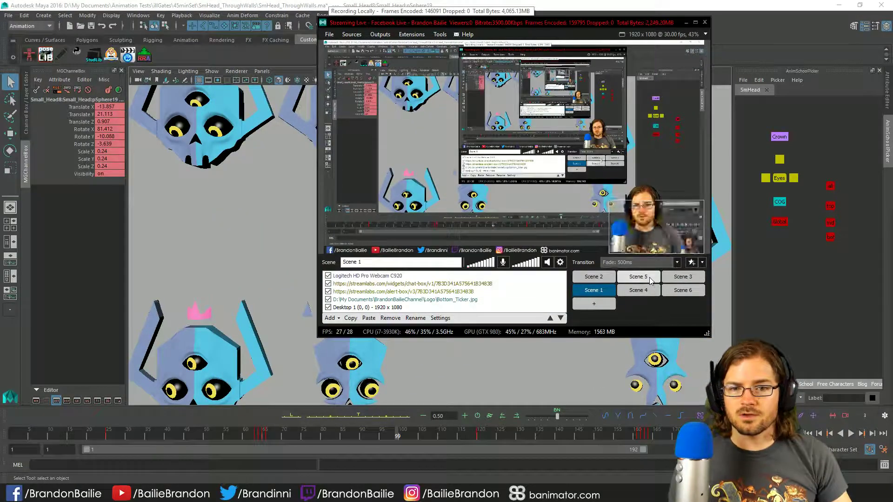